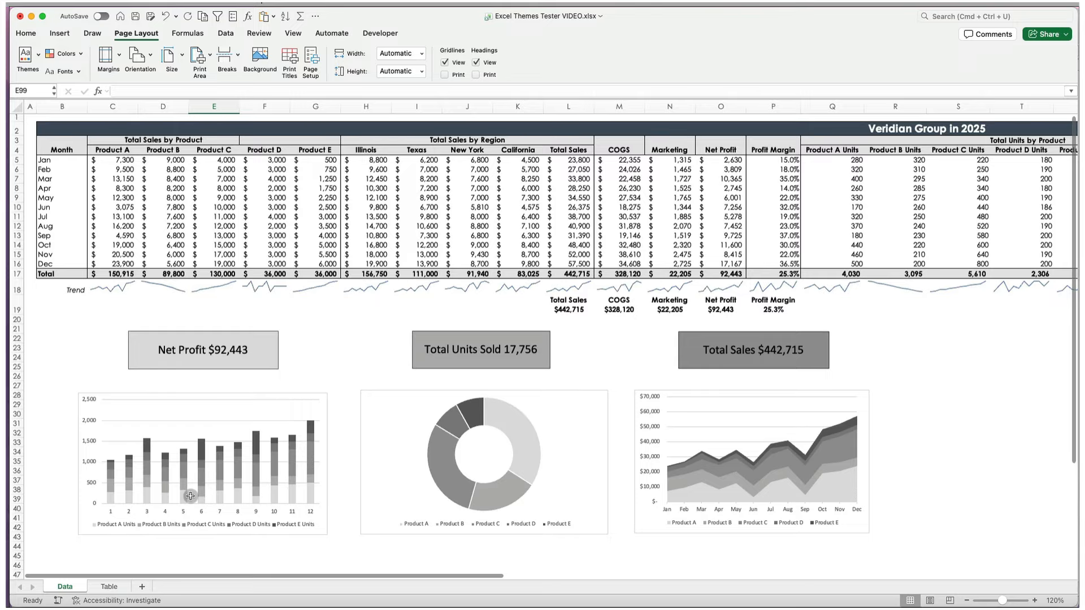
Try the DT1A - Calm Aqua and DT1C - Aqua Contrast Dark color schemes on the workbook.
{"action": "left_click", "coordinate": [64, 54]}
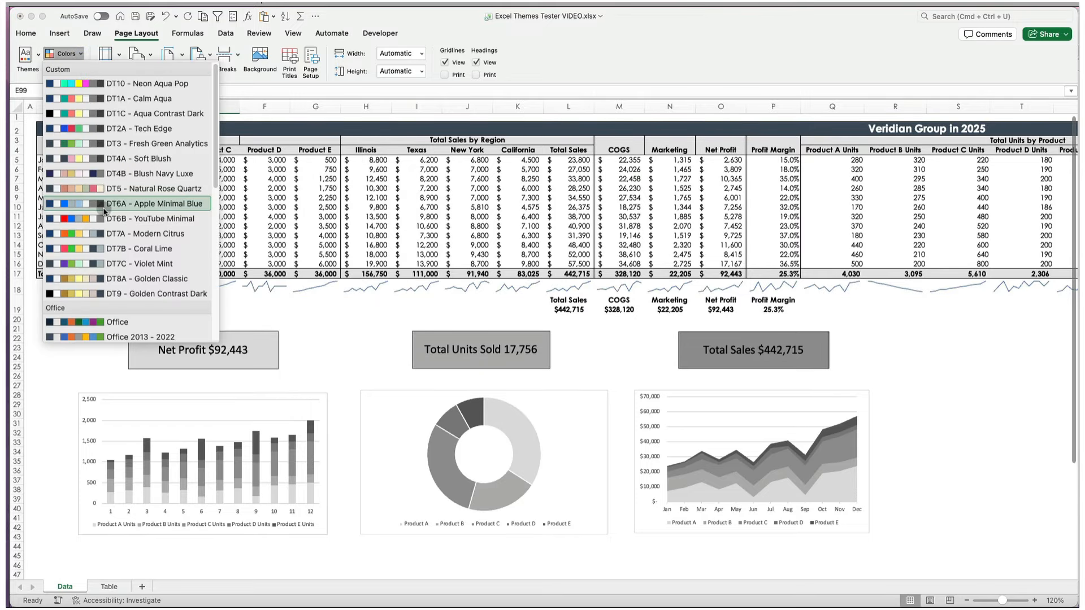
{"action": "left_click", "coordinate": [112, 99]}
{"action": "left_click", "coordinate": [79, 54]}
{"action": "left_click", "coordinate": [100, 114]}
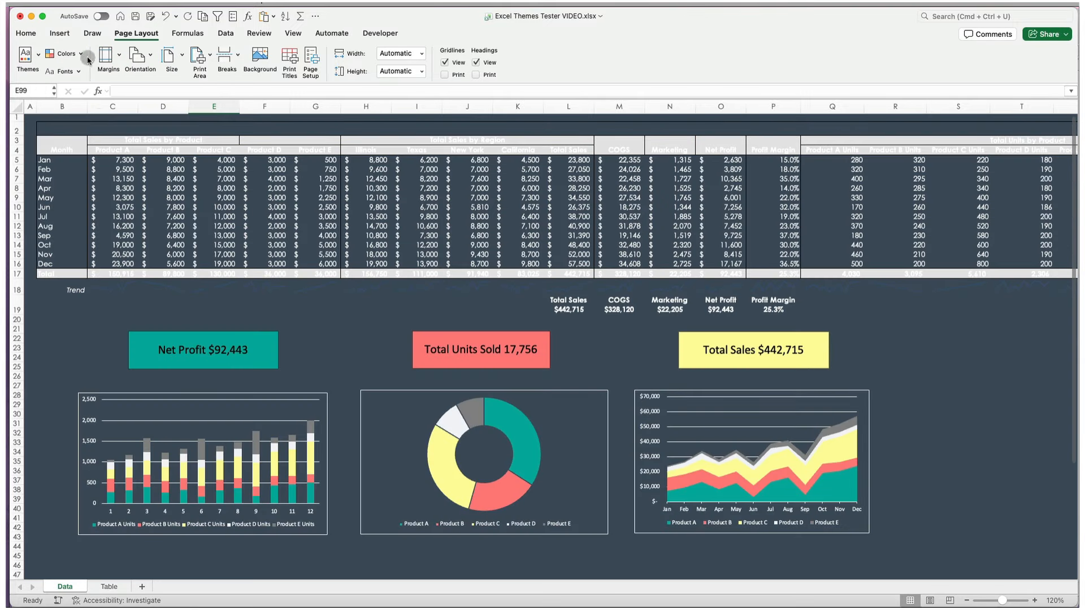
Try the DT4B - Blush Navy Luxe and DT5 - Natural Rose Quartz color schemes on the workbook.
{"action": "left_click", "coordinate": [84, 55]}
{"action": "left_click", "coordinate": [91, 173]}
{"action": "left_click", "coordinate": [83, 56]}
{"action": "left_click", "coordinate": [90, 187]}
Switch the workbook's theme colors to DT6A - Apple Minimal Blue, followed by DT8A - Golden Classic.
{"action": "left_click", "coordinate": [83, 54]}
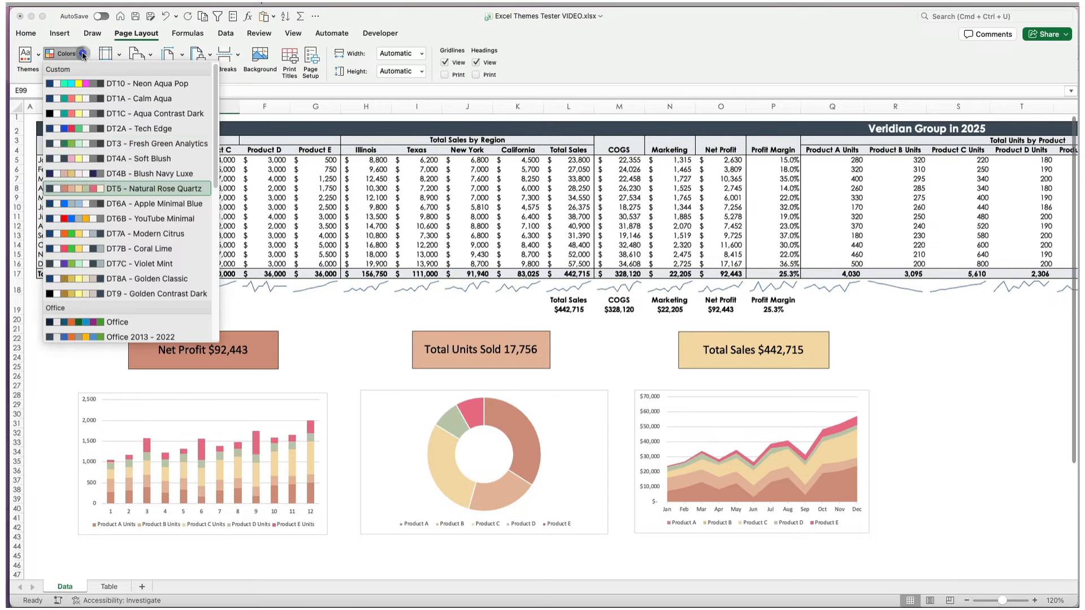
{"action": "left_click", "coordinate": [99, 205]}
{"action": "left_click", "coordinate": [82, 56]}
{"action": "left_click", "coordinate": [91, 281]}
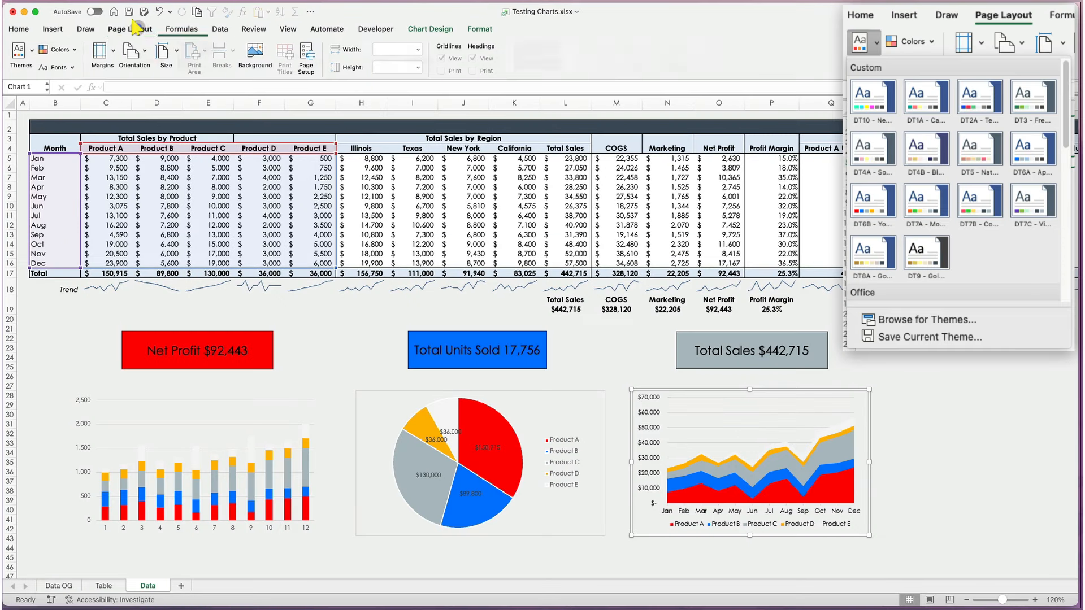
In Testing Charts.xlsx, apply the DT3 - Fresh Green Analytics theme, followed by the DT6B - YouTube Minimal theme.
{"action": "left_click", "coordinate": [22, 54]}
{"action": "left_click", "coordinate": [131, 92]}
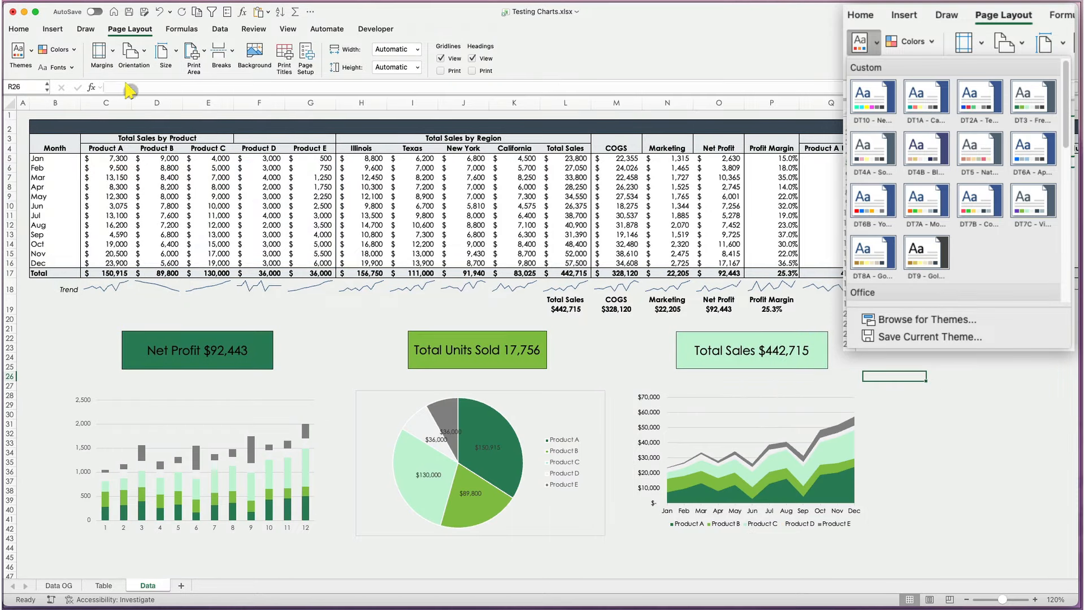
{"action": "left_click", "coordinate": [21, 54]}
{"action": "left_click", "coordinate": [22, 186]}
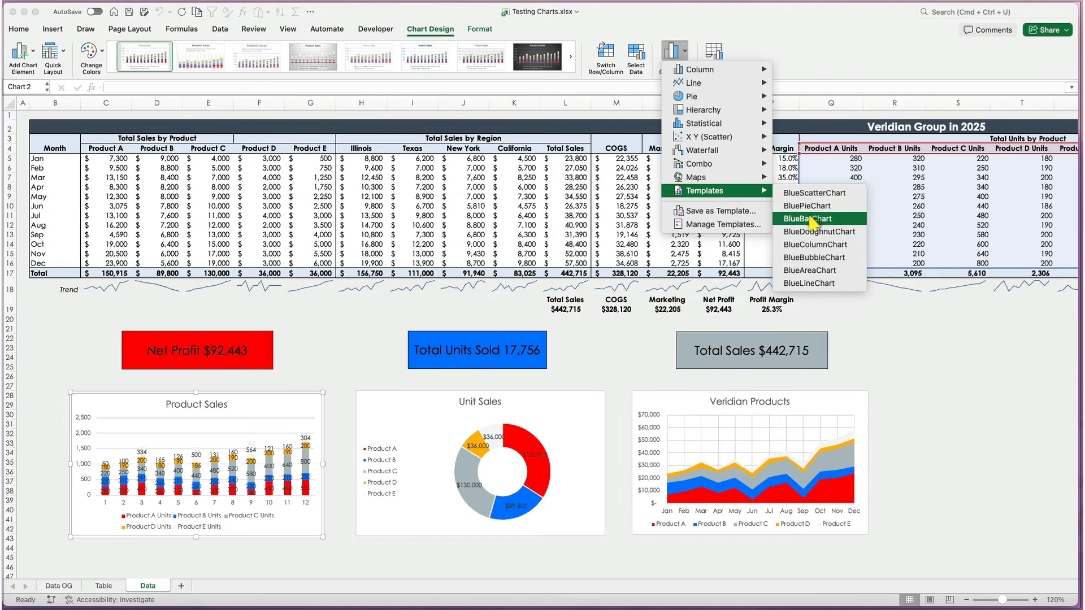
Apply the BlueBarChart template to the Product Sales chart and the BluePieChart template to the Unit Sales chart.
{"action": "left_click", "coordinate": [812, 219]}
{"action": "left_click", "coordinate": [593, 395]}
{"action": "left_click", "coordinate": [681, 51]}
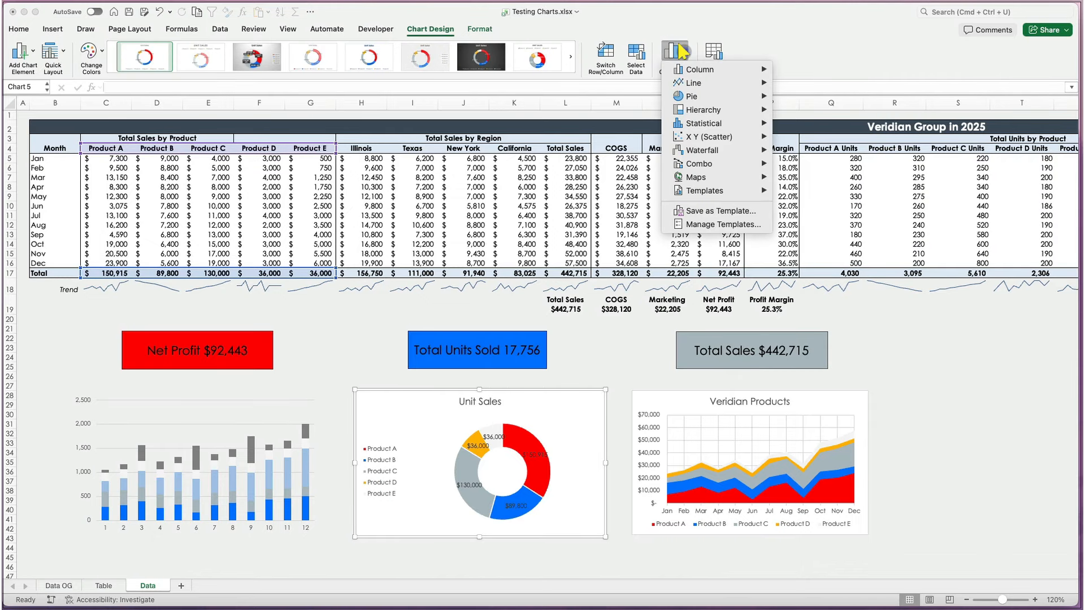
{"action": "mouse_move", "coordinate": [757, 191]}
{"action": "left_click", "coordinate": [796, 206]}
Apply the BlueAreaChart template to the Veridian Products chart.
{"action": "left_click", "coordinate": [681, 398]}
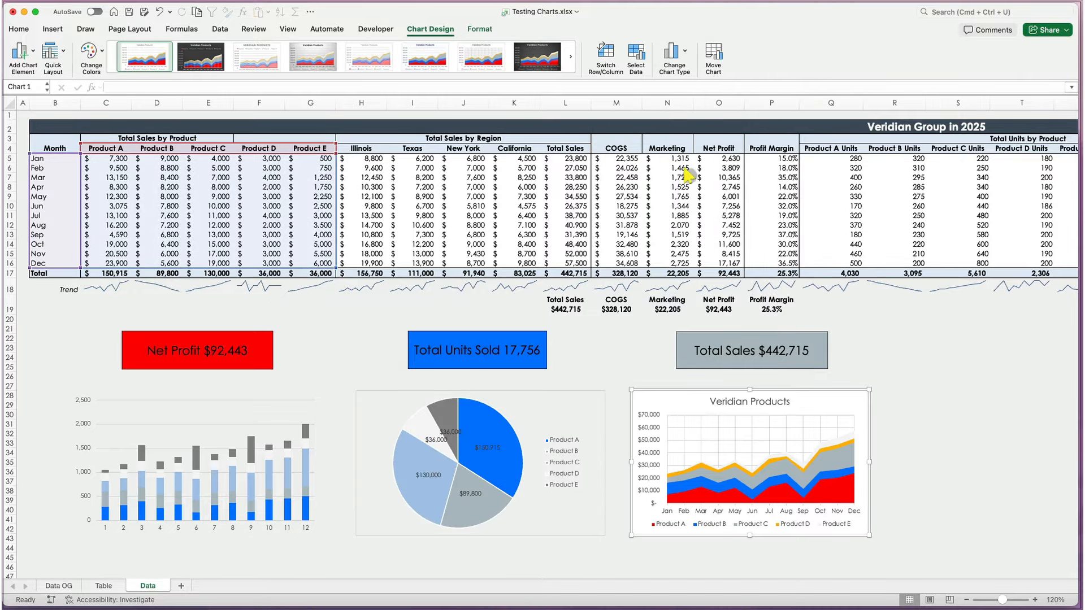
{"action": "left_click", "coordinate": [675, 51]}
{"action": "mouse_move", "coordinate": [702, 187]}
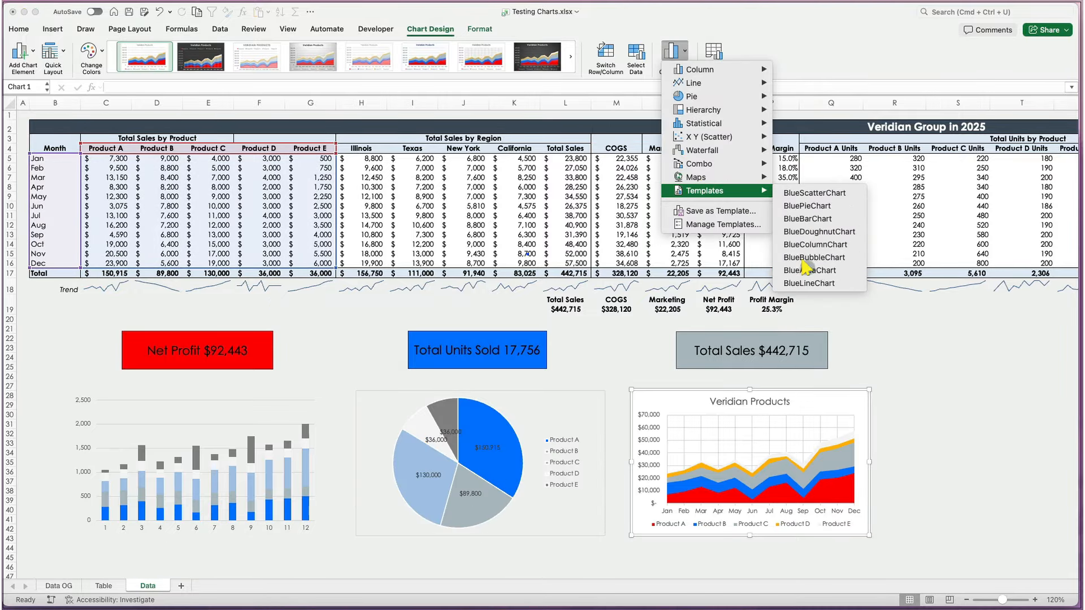
{"action": "left_click", "coordinate": [809, 270]}
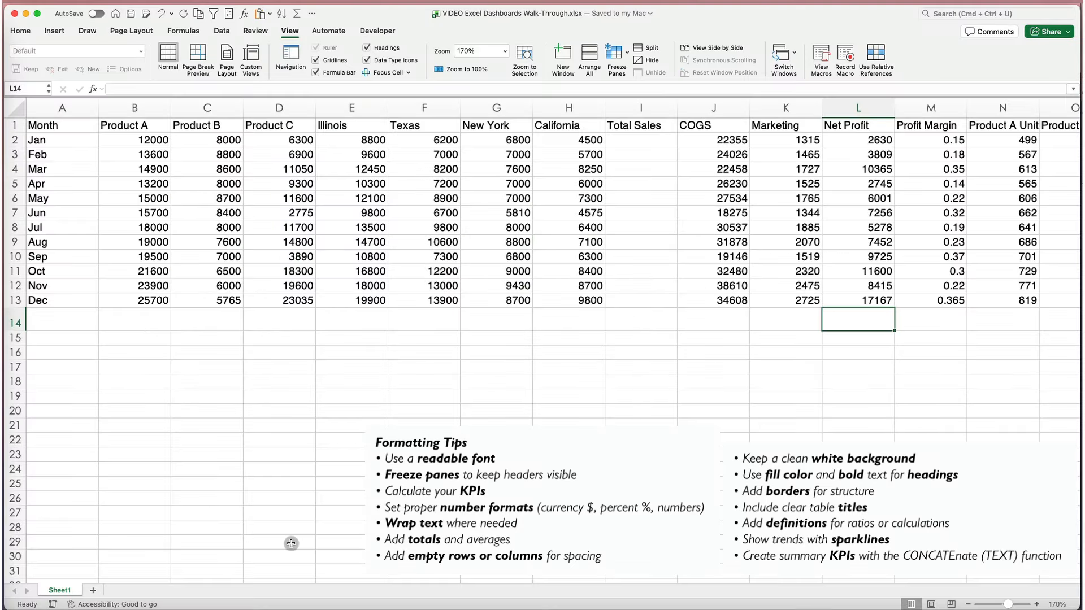
{"action": "left_click", "coordinate": [623, 152]}
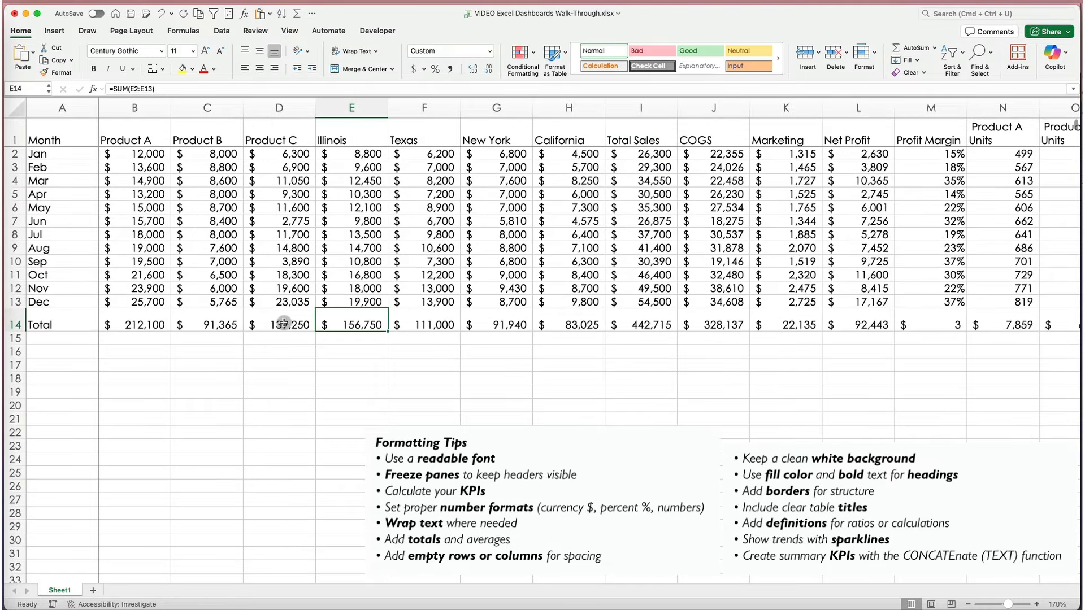
{"action": "left_click", "coordinate": [208, 387]}
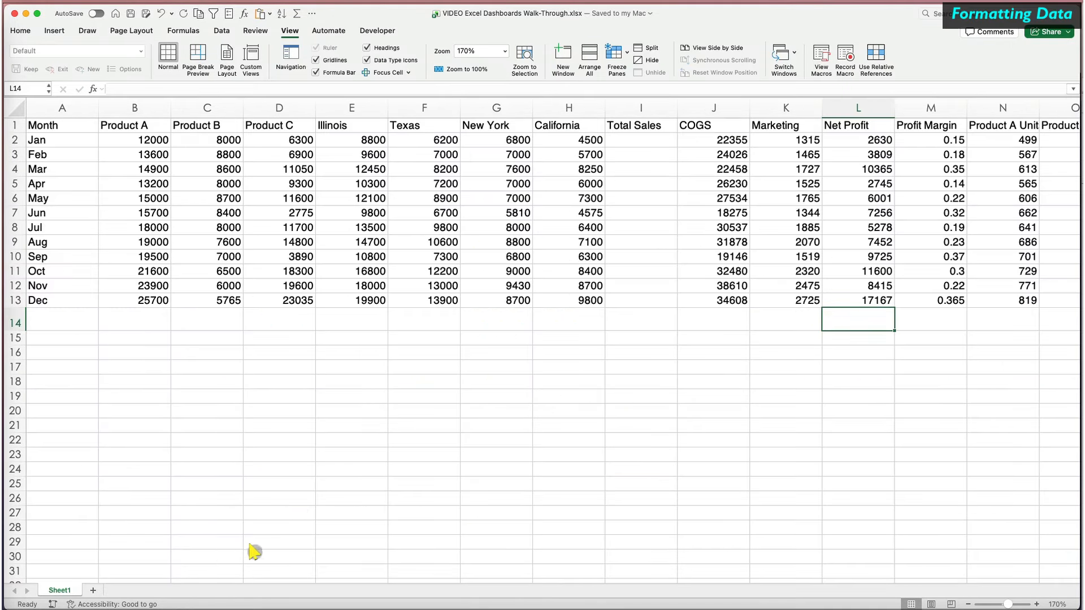
{"action": "scroll", "coordinate": [254, 551], "scroll_direction": "right", "scroll_amount": 12}
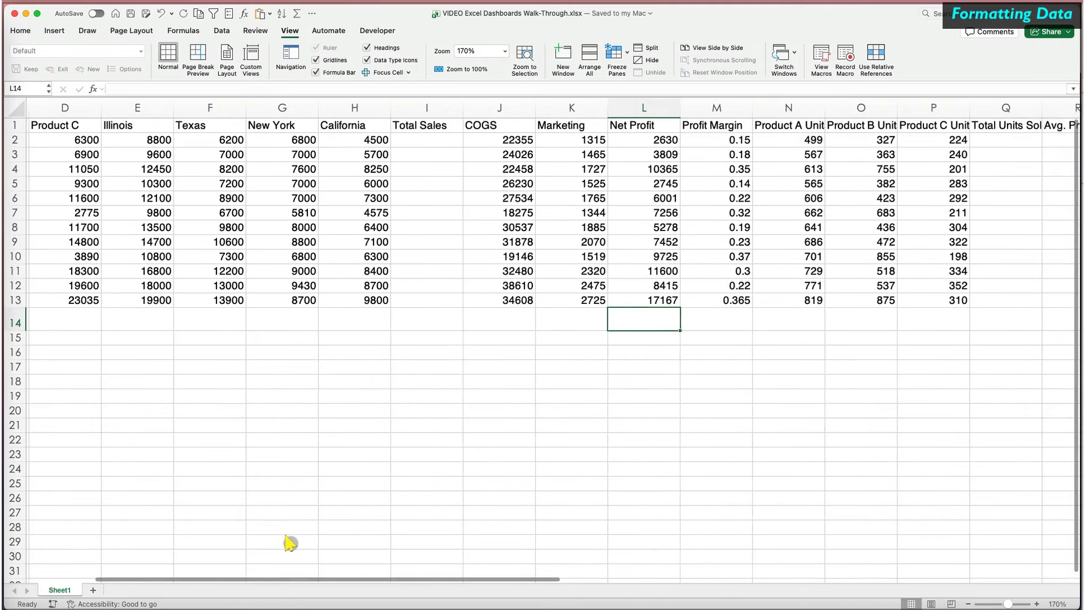
{"action": "scroll", "coordinate": [290, 543], "scroll_direction": "left", "scroll_amount": 12}
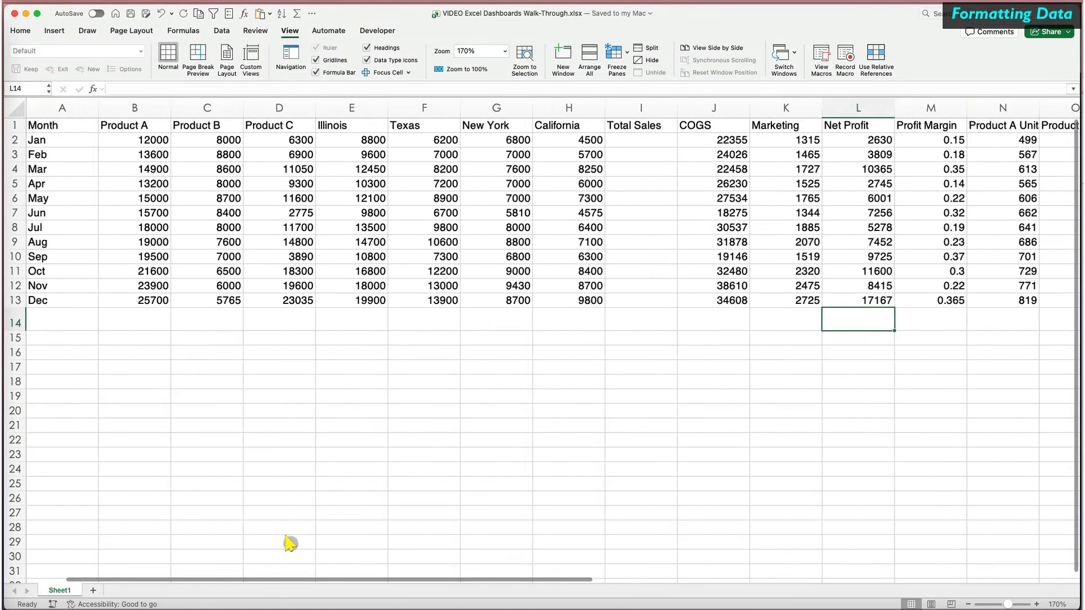
Set the font of the entire sheet to Century Gothic Regular.
{"action": "left_click", "coordinate": [15, 107]}
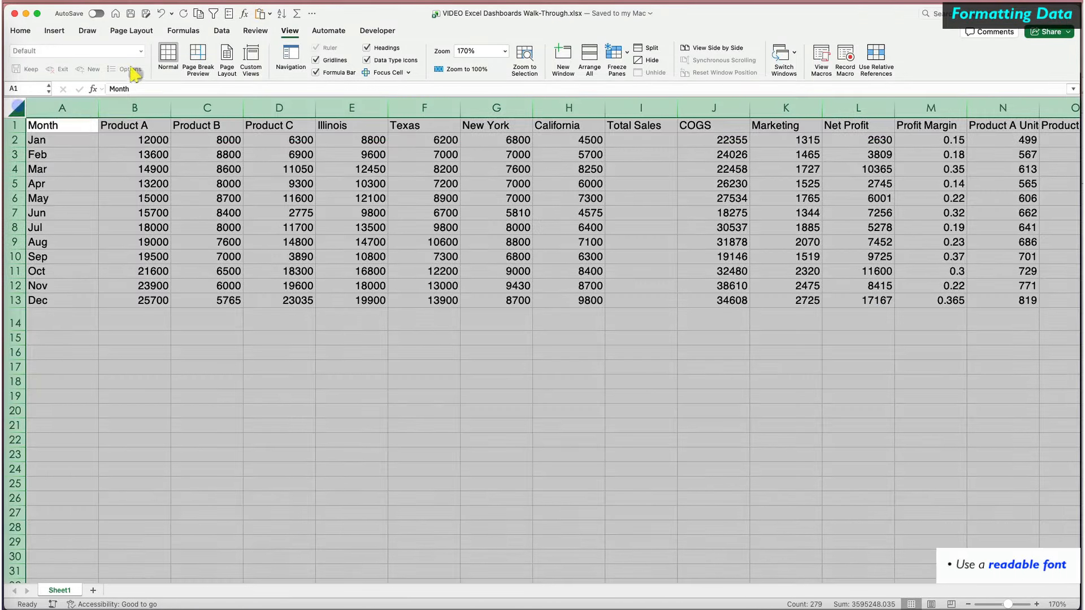
{"action": "left_click", "coordinate": [21, 31]}
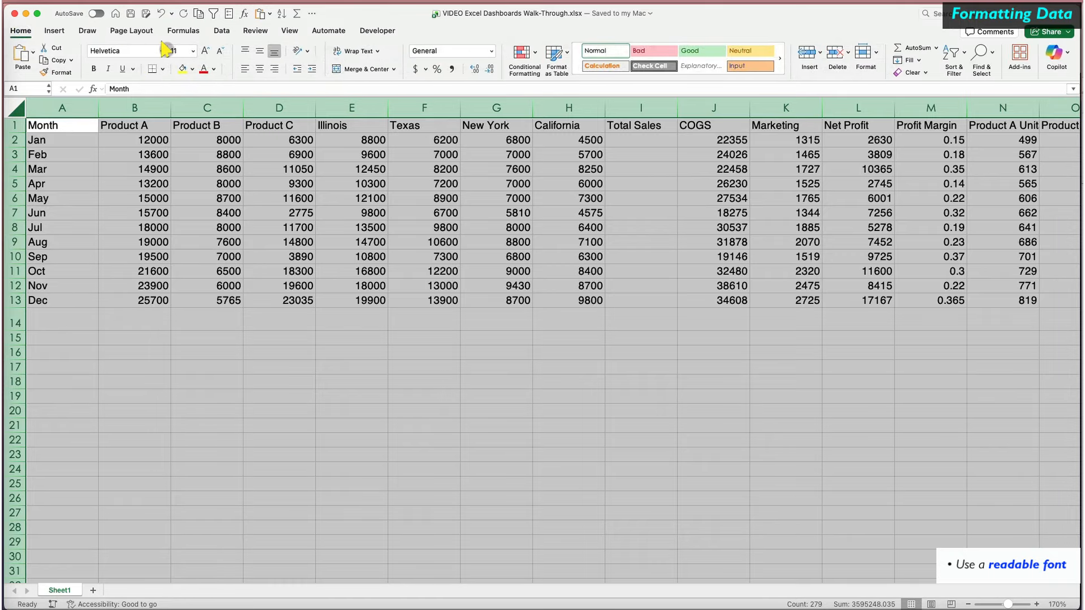
{"action": "left_click", "coordinate": [161, 50]}
{"action": "mouse_move", "coordinate": [170, 165]}
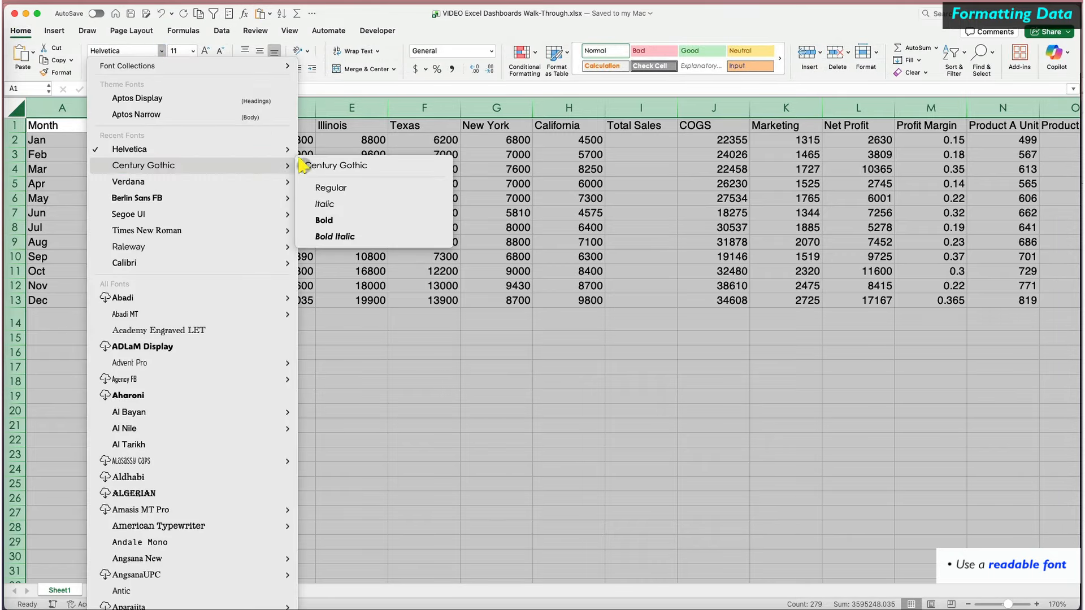
{"action": "left_click", "coordinate": [331, 191]}
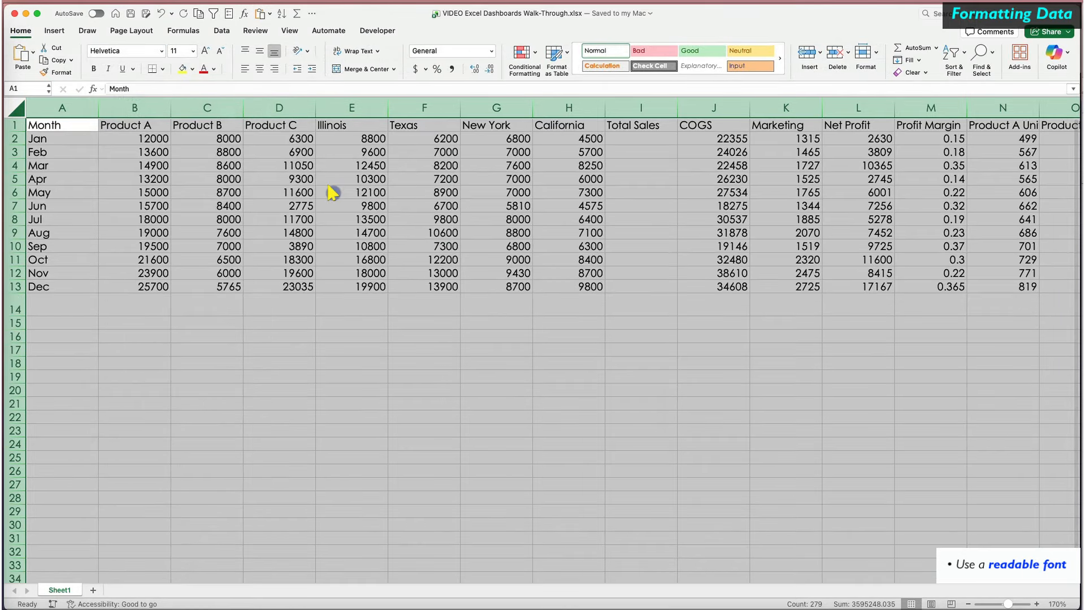
{"action": "left_click", "coordinate": [311, 219]}
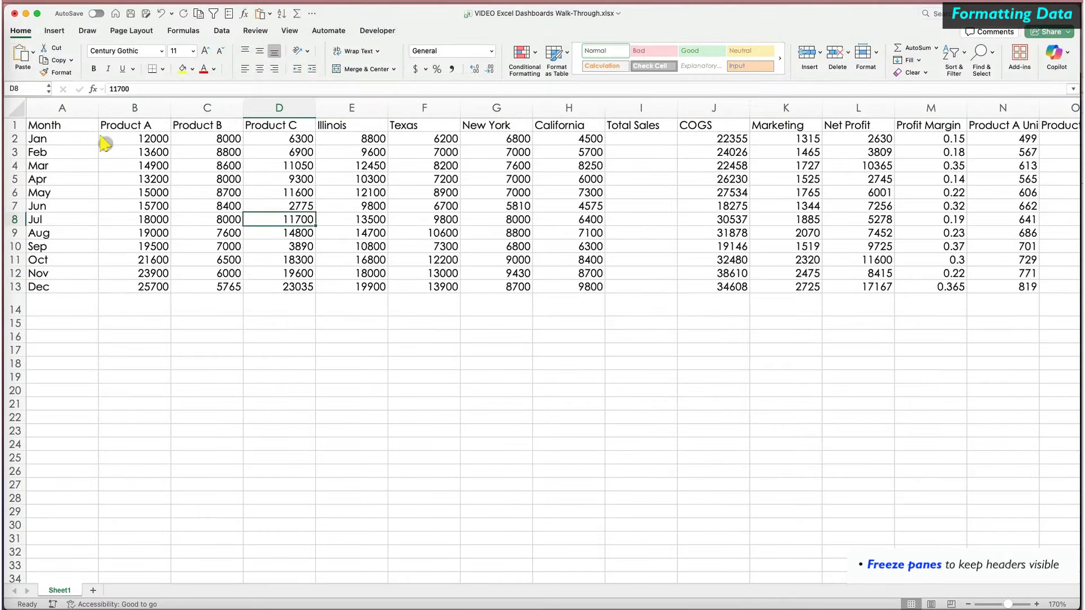
Freeze panes at cell B2 to keep the header row and the Month column in view.
{"action": "left_click", "coordinate": [108, 139]}
{"action": "left_click", "coordinate": [290, 30]}
{"action": "left_click", "coordinate": [616, 52]}
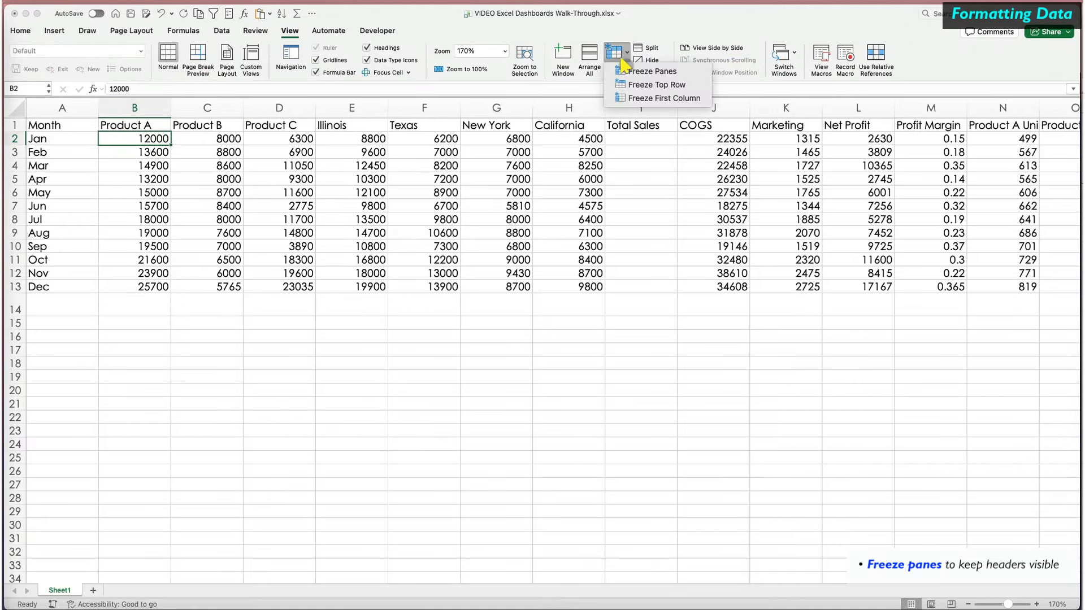
{"action": "left_click", "coordinate": [649, 71]}
{"action": "scroll", "coordinate": [543, 226], "scroll_direction": "right", "scroll_amount": 3}
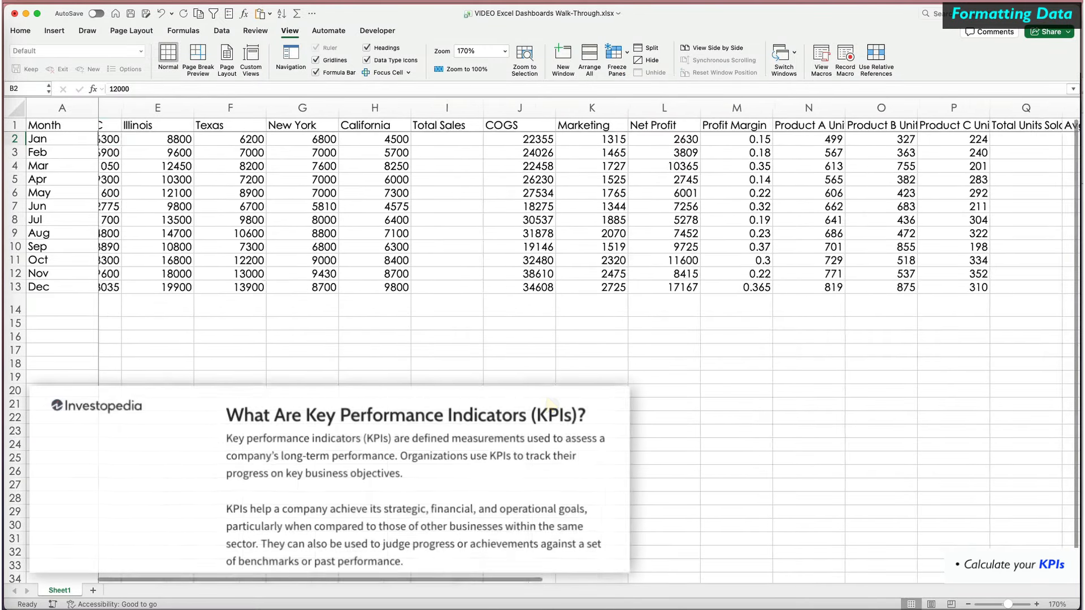
{"action": "scroll", "coordinate": [543, 226], "scroll_direction": "left", "scroll_amount": 3}
Calculate Total Sales in I2 with =SUM(B2:D2) and fill the formula down to the December row.
{"action": "left_click", "coordinate": [646, 138]}
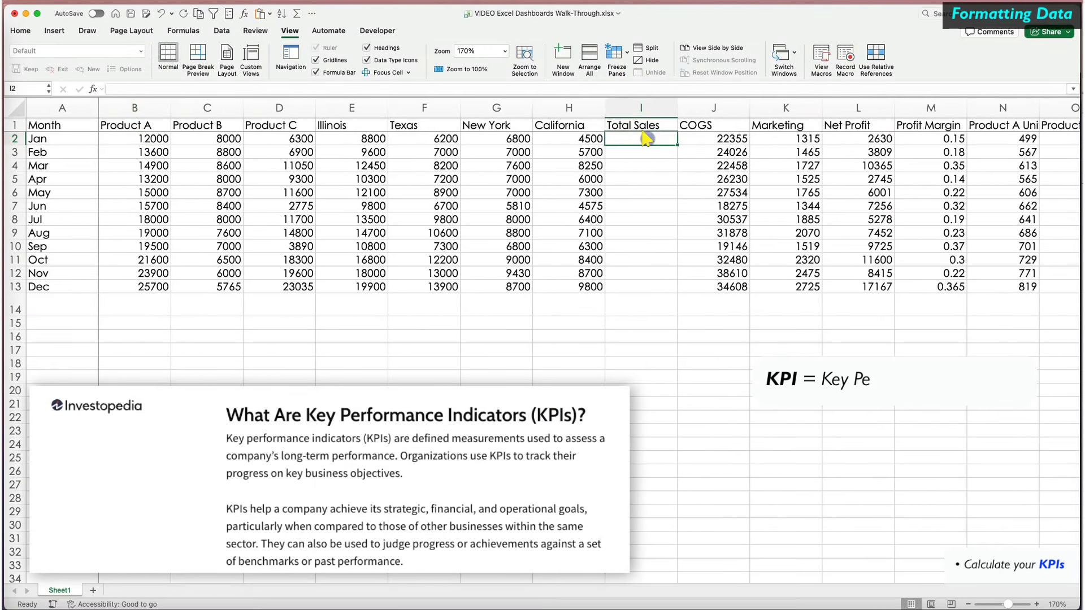
{"action": "type", "text": "=sum("}
{"action": "left_click_drag", "start_coordinate": [151, 137], "coordinate": [249, 137]}
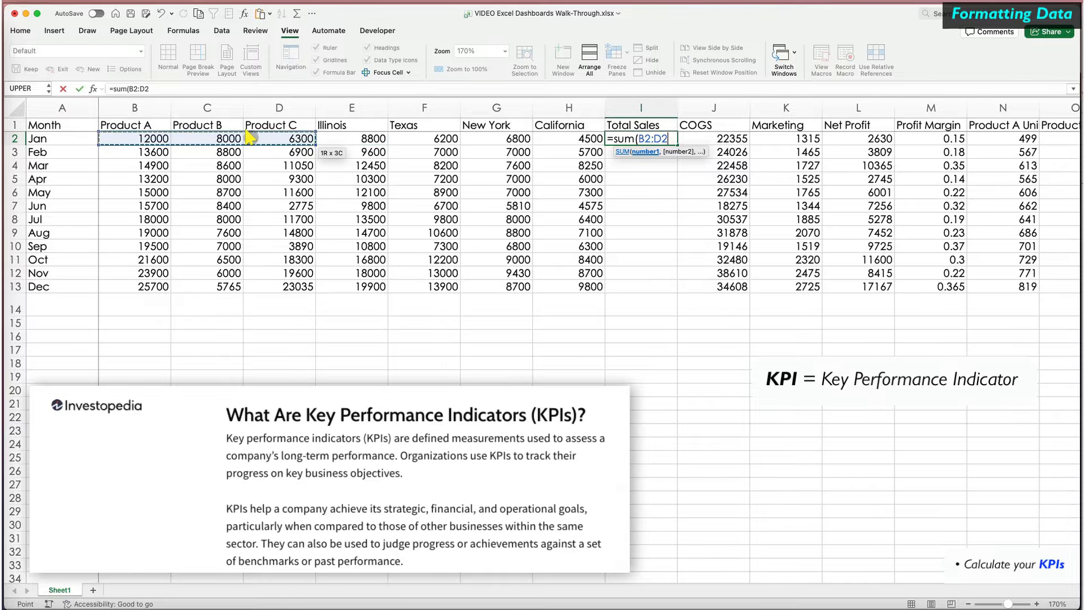
{"action": "key", "text": "Return"}
{"action": "left_click", "coordinate": [647, 138]}
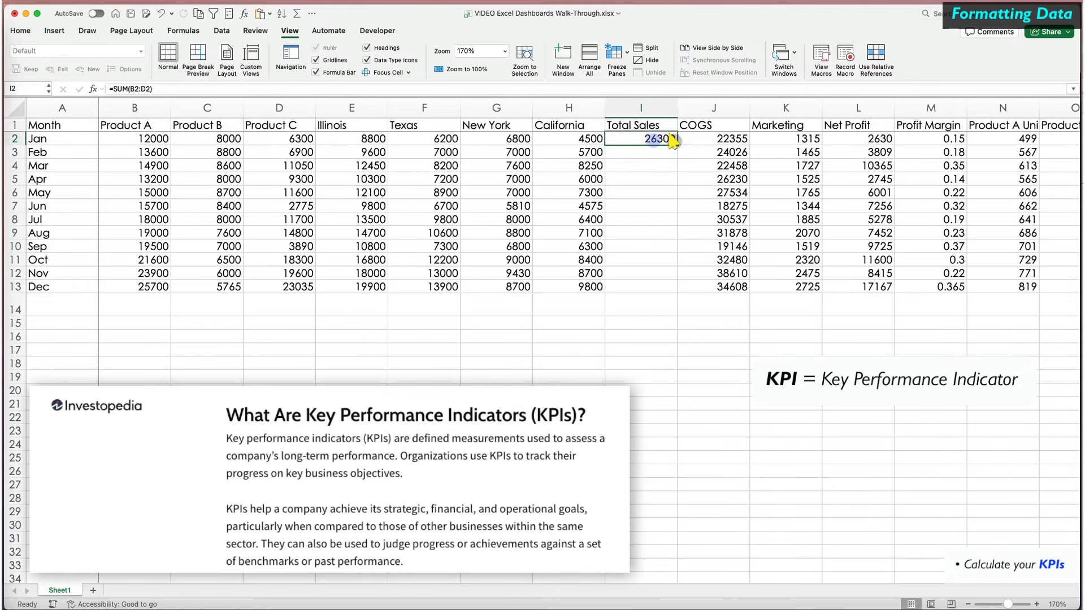
{"action": "double_click", "coordinate": [677, 144]}
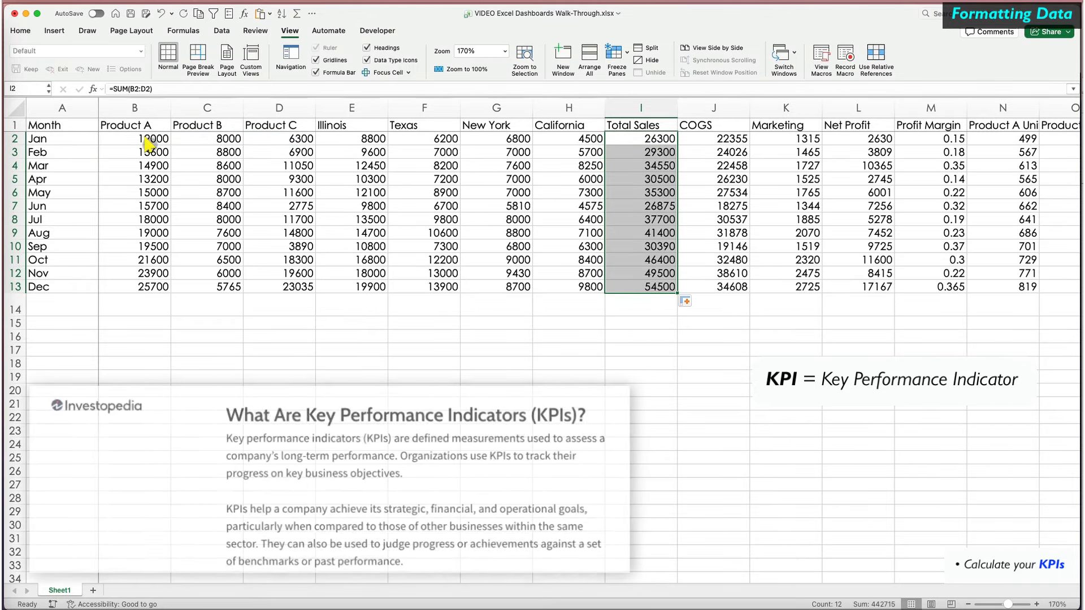
Format the sales figures in B2:I13 as dollar accounting values with no decimals.
{"action": "left_click_drag", "start_coordinate": [147, 139], "coordinate": [622, 285]}
{"action": "left_click", "coordinate": [21, 30]}
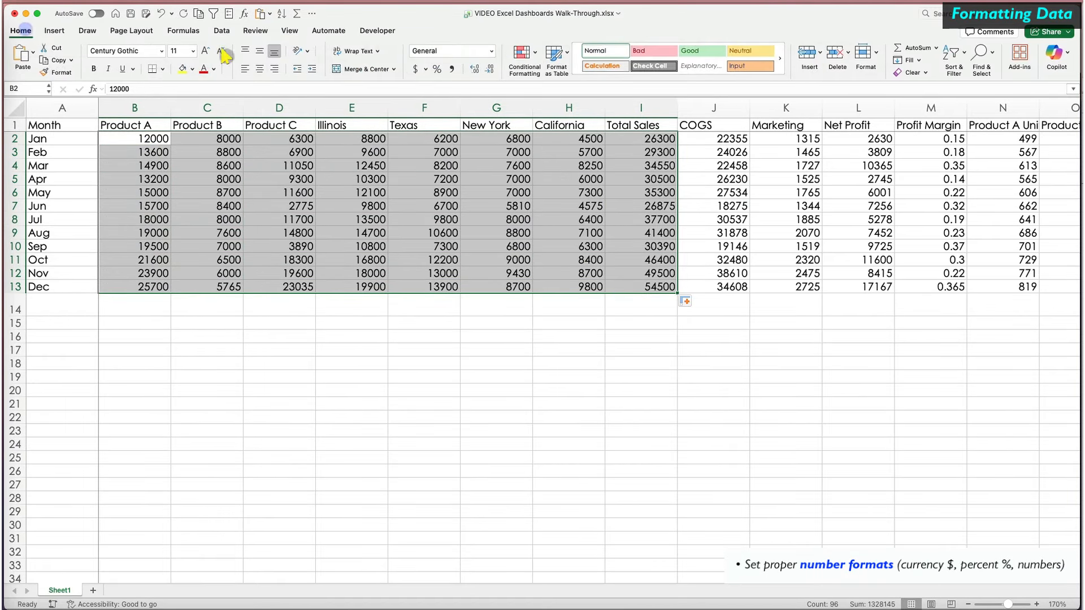
{"action": "left_click", "coordinate": [460, 52]}
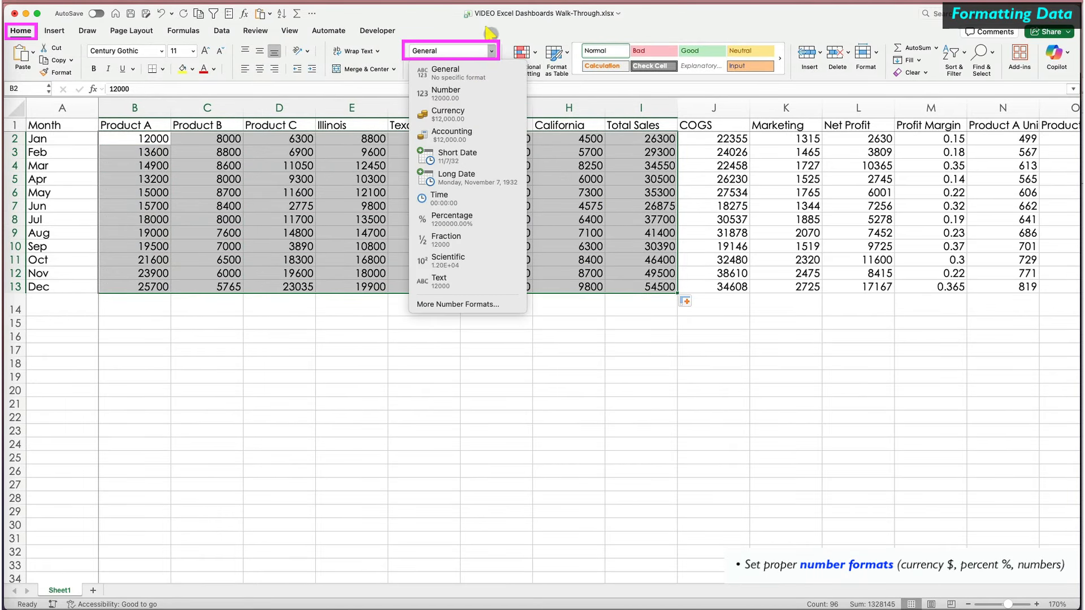
{"action": "left_click", "coordinate": [413, 66]}
{"action": "left_click", "coordinate": [415, 69]}
{"action": "left_click", "coordinate": [489, 69]}
{"action": "left_click", "coordinate": [490, 69]}
{"action": "left_click", "coordinate": [625, 152]}
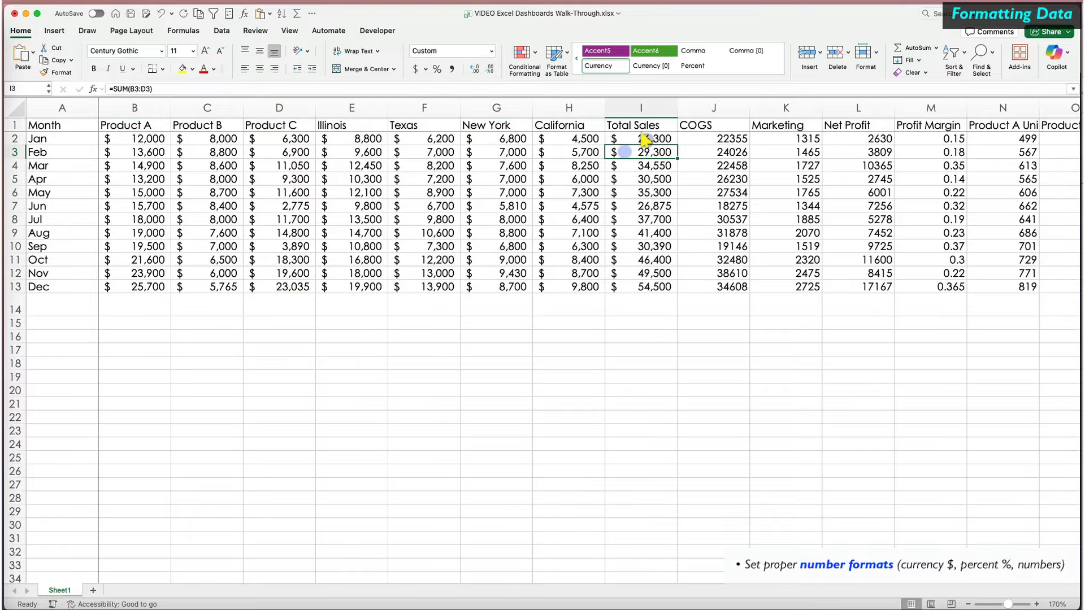
Copy the Total Sales column's formatting onto the COGS, Marketing and Net Profit columns.
{"action": "left_click", "coordinate": [638, 107]}
{"action": "left_click", "coordinate": [57, 72]}
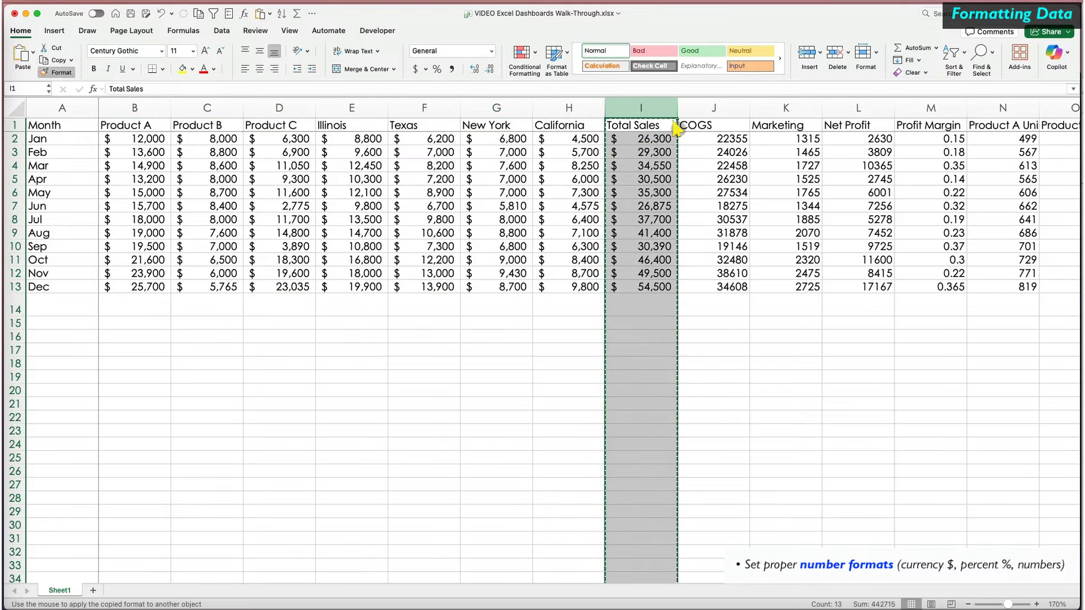
{"action": "left_click_drag", "start_coordinate": [713, 107], "coordinate": [858, 107]}
Format the Profit Margin values in M2:M13 as percentages with no decimals.
{"action": "scroll", "coordinate": [763, 200], "scroll_direction": "right", "scroll_amount": 6}
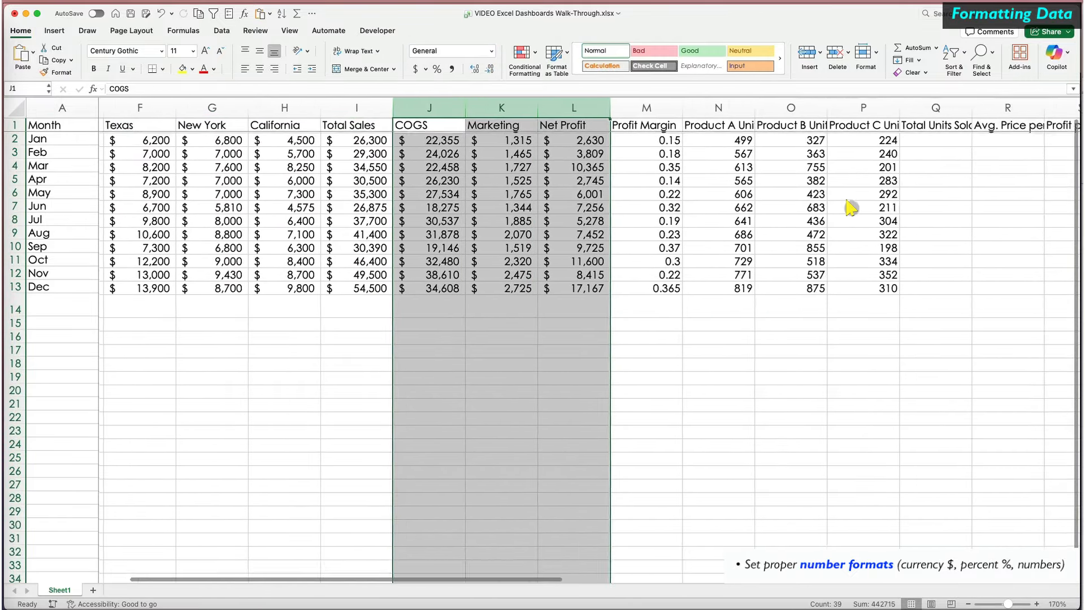
{"action": "left_click_drag", "start_coordinate": [511, 138], "coordinate": [525, 287]}
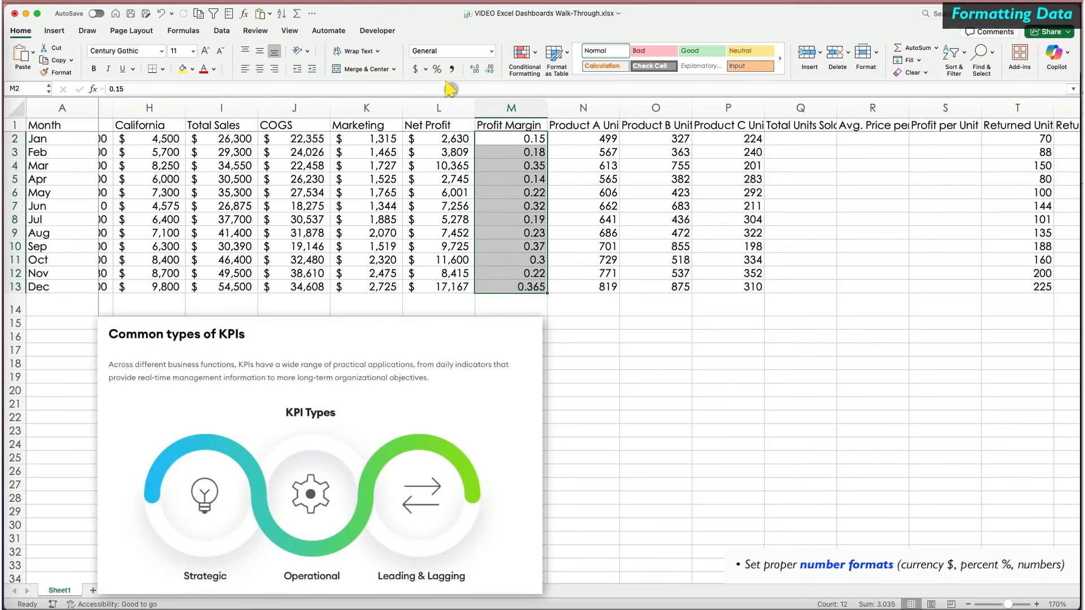
{"action": "left_click", "coordinate": [490, 51]}
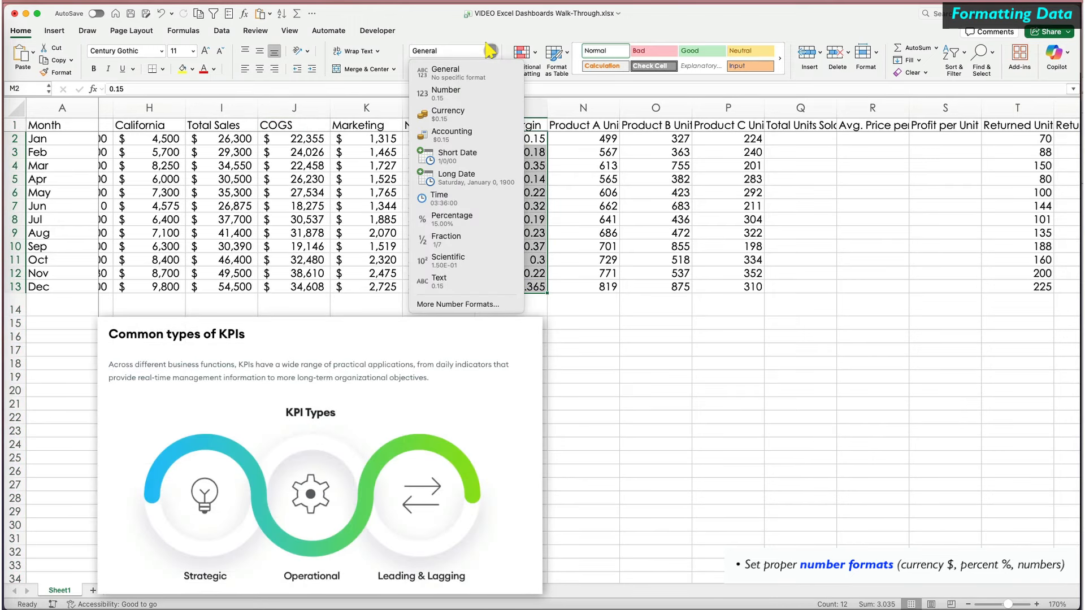
{"action": "left_click", "coordinate": [455, 221]}
{"action": "left_click", "coordinate": [488, 68]}
{"action": "left_click", "coordinate": [488, 67]}
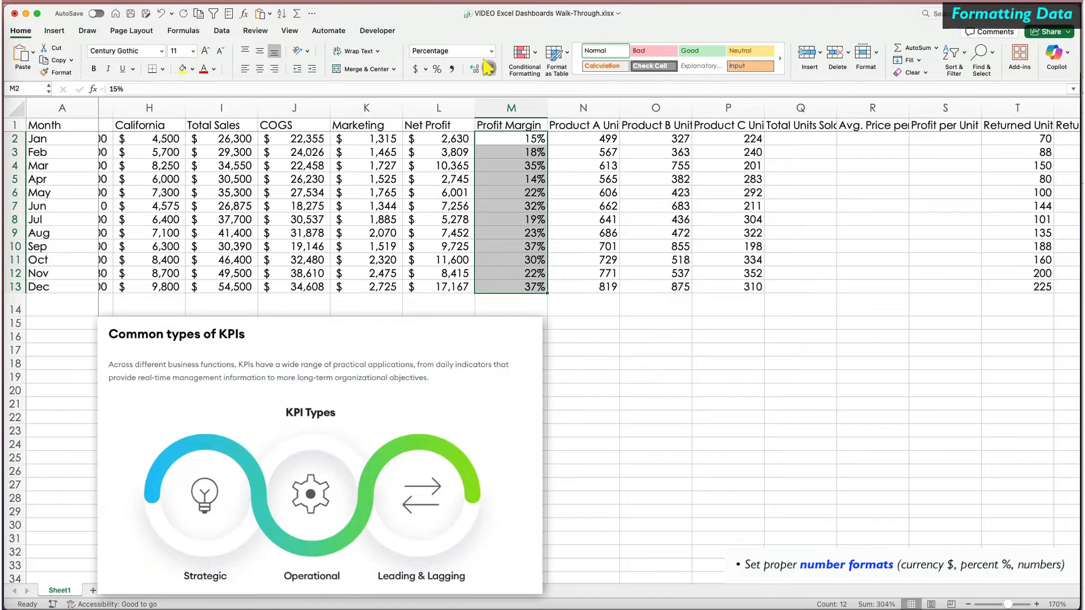
{"action": "left_click", "coordinate": [562, 177]}
Enter an AutoSum in Total Units Sold cell Q3 that adds February's Product A, B and C units in N3:P3.
{"action": "scroll", "coordinate": [564, 180], "scroll_direction": "right", "scroll_amount": 2}
{"action": "scroll", "coordinate": [564, 180], "scroll_direction": "down", "scroll_amount": 1}
{"action": "left_click", "coordinate": [658, 140]}
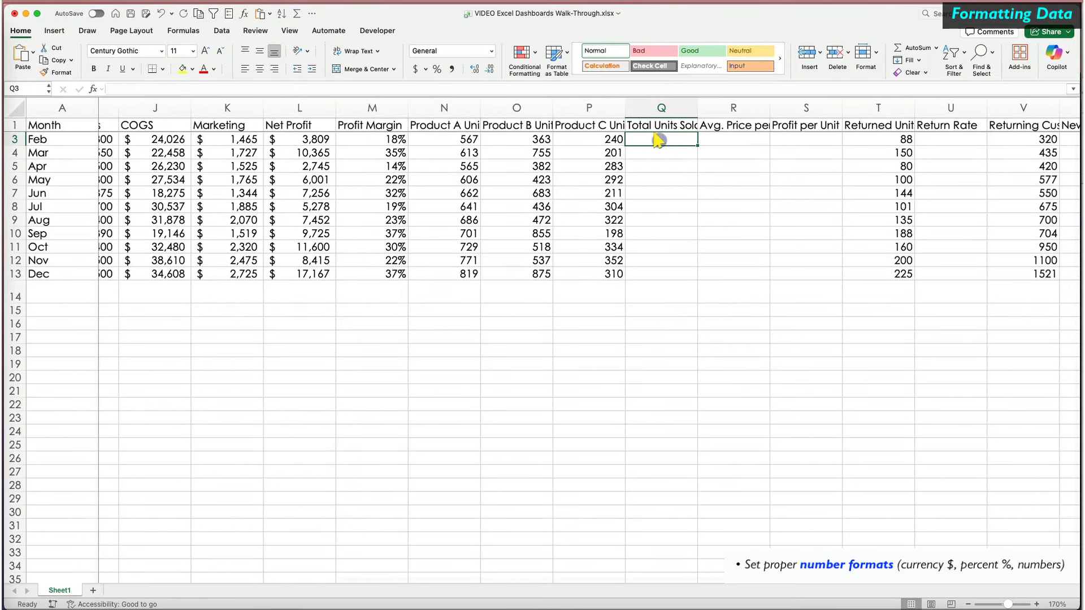
{"action": "left_click", "coordinate": [907, 50]}
{"action": "left_click_drag", "start_coordinate": [463, 139], "coordinate": [554, 139]}
{"action": "key", "text": "Return"}
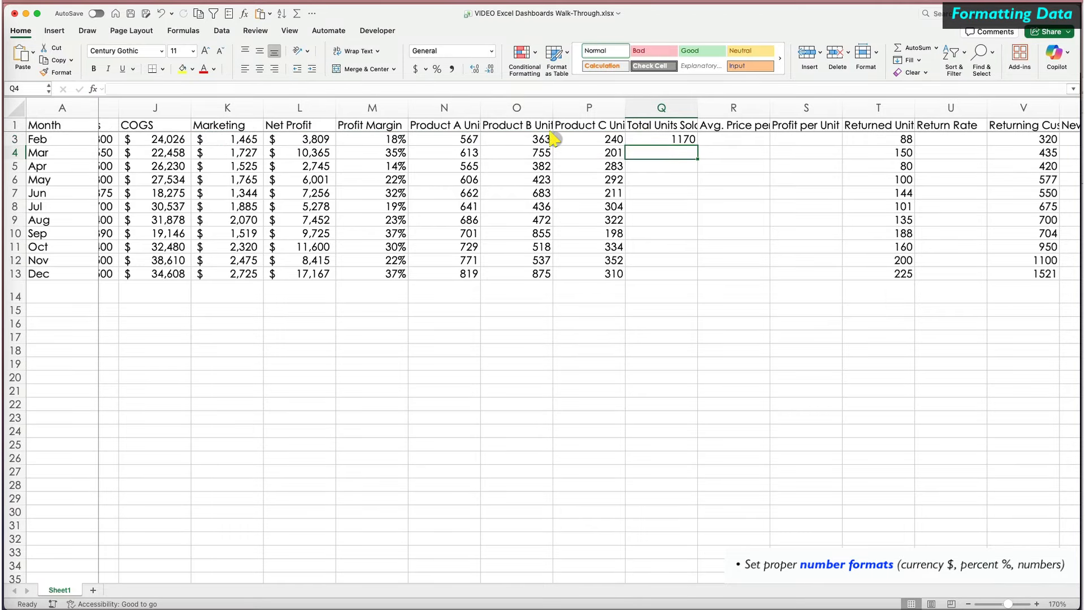
Fill the Total Units Sold formula down to December and format the values with comma separators and no decimals.
{"action": "left_click", "coordinate": [691, 139]}
{"action": "double_click", "coordinate": [698, 146]}
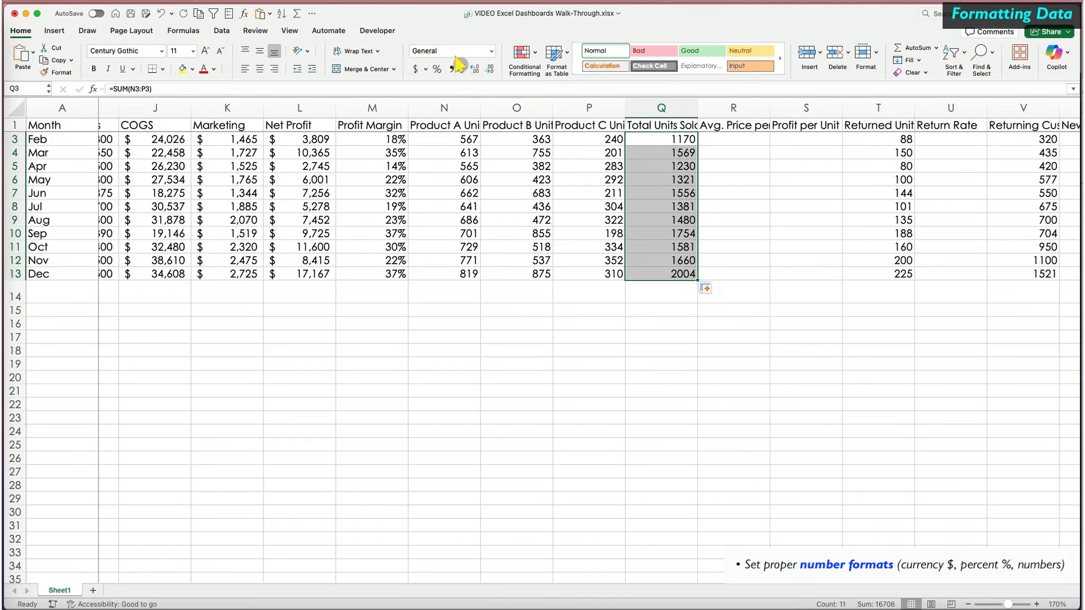
{"action": "left_click", "coordinate": [491, 51]}
{"action": "left_click", "coordinate": [449, 89]}
{"action": "left_click", "coordinate": [487, 68]}
{"action": "left_click", "coordinate": [487, 69]}
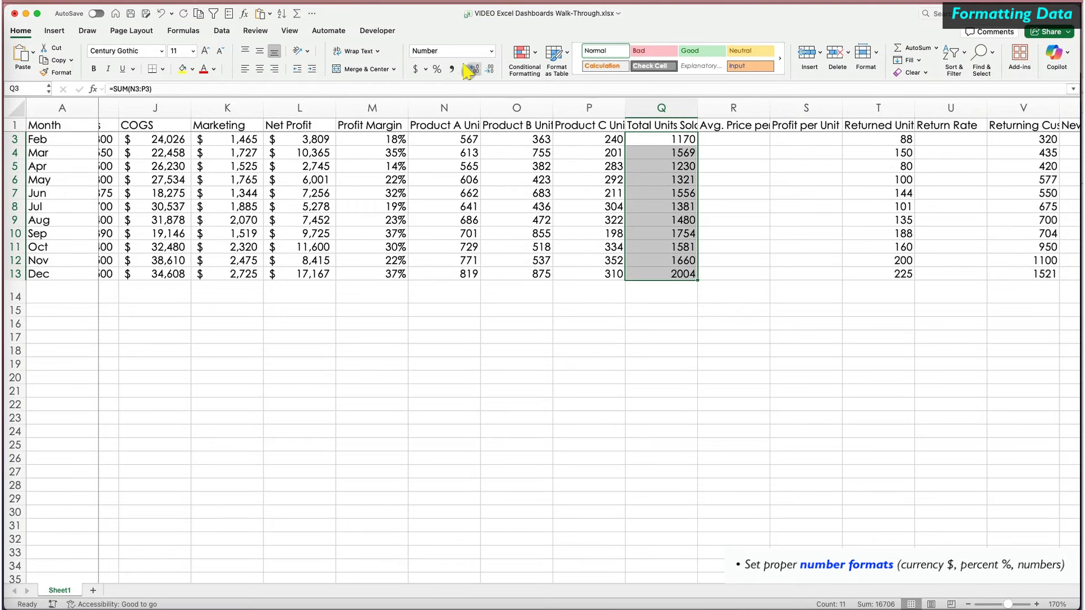
{"action": "left_click", "coordinate": [451, 69]}
{"action": "left_click", "coordinate": [487, 68]}
{"action": "left_click", "coordinate": [487, 68]}
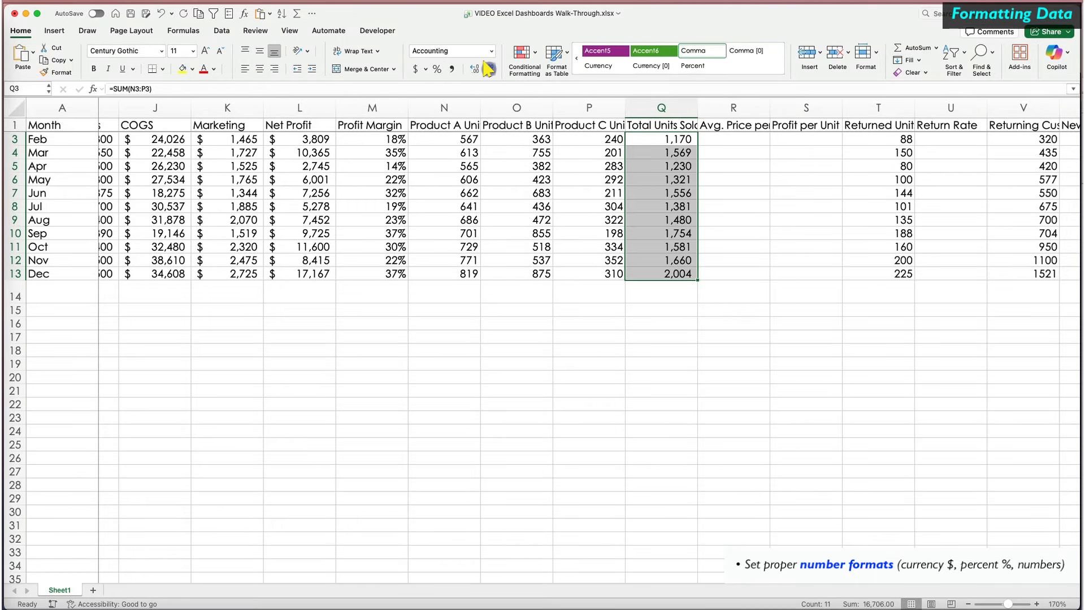
Copy the Total Units Sold number formatting onto the Product A, B and C Units columns.
{"action": "left_click", "coordinate": [57, 72]}
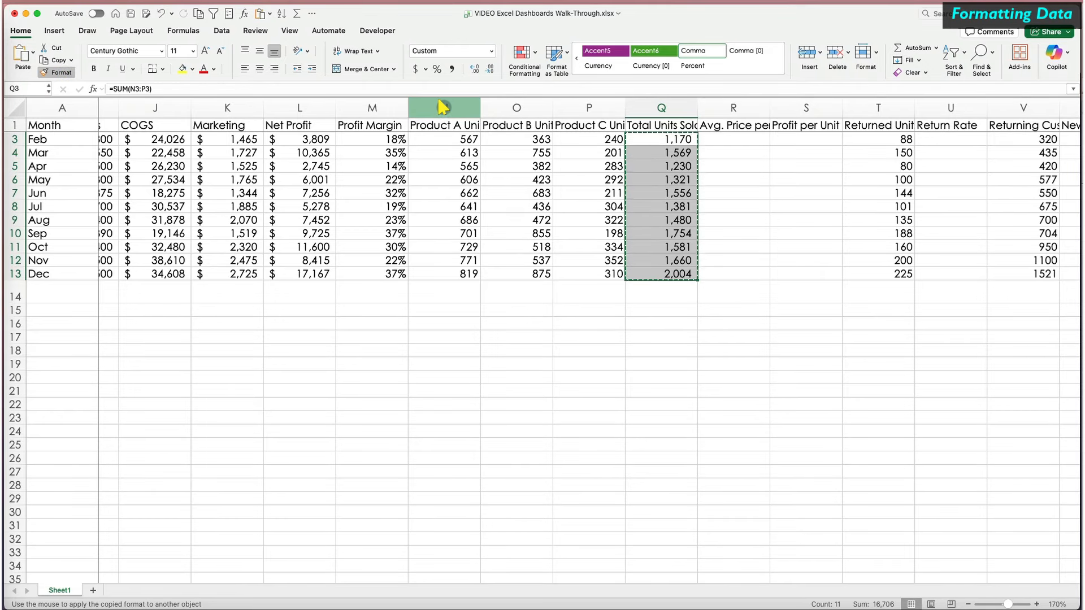
{"action": "left_click_drag", "start_coordinate": [443, 106], "coordinate": [585, 108]}
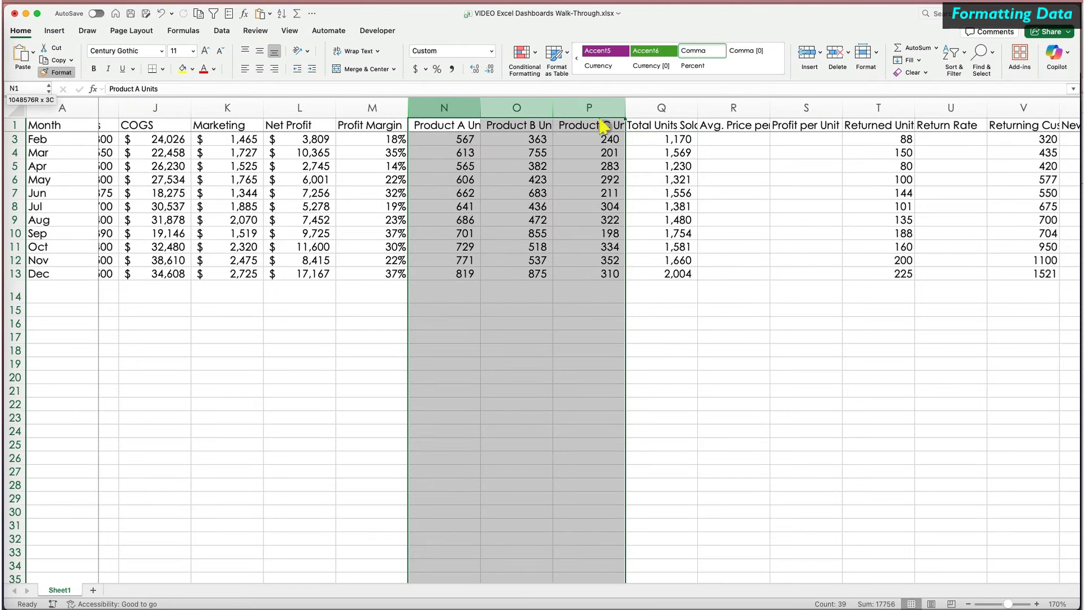
{"action": "left_click", "coordinate": [650, 171]}
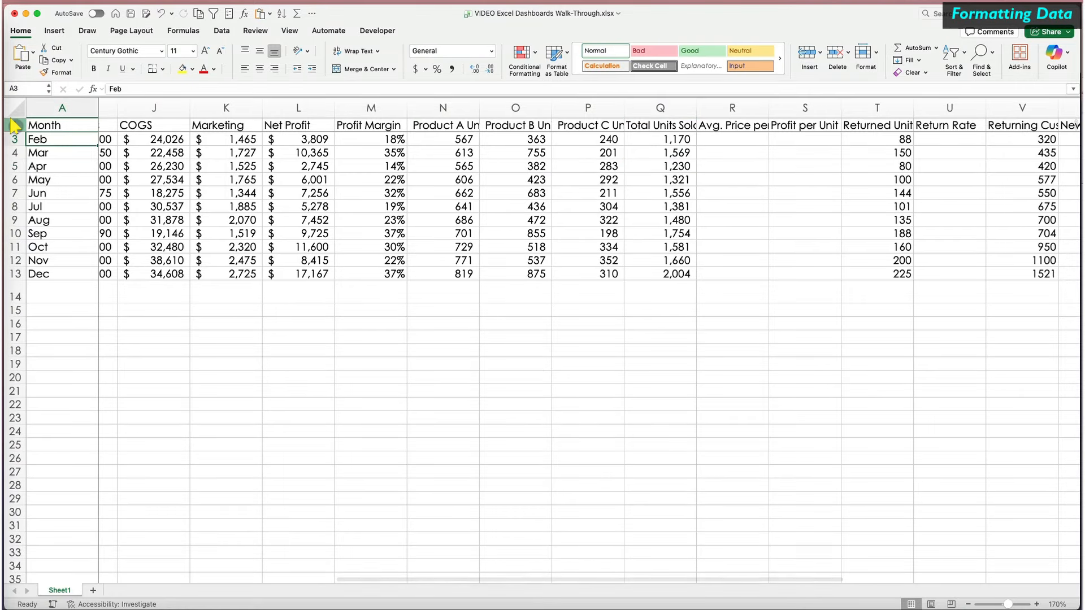
Wrap the text of all column headers in row 1.
{"action": "left_click", "coordinate": [13, 125]}
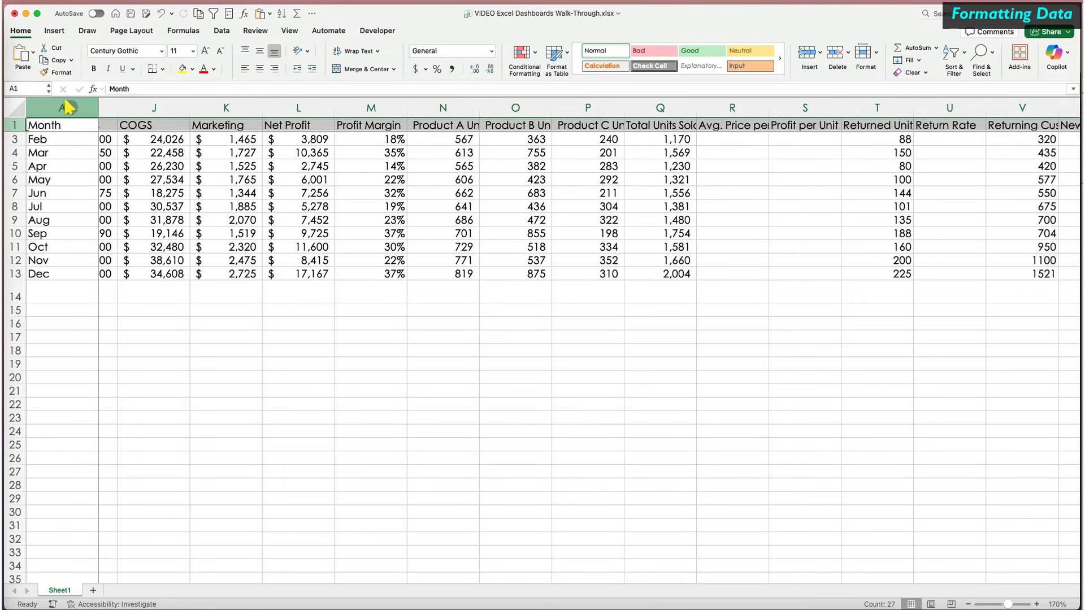
{"action": "left_click", "coordinate": [350, 49]}
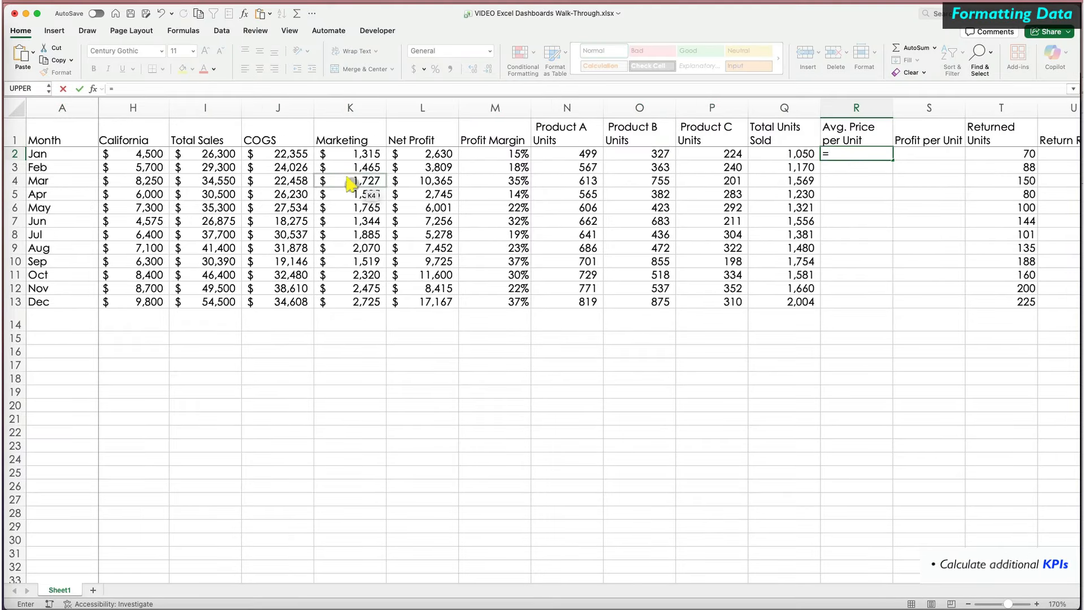
Calculate Avg. Price per Unit in R2 as =I2/Q2, fill it down to December and apply dollar accounting format.
{"action": "left_click", "coordinate": [199, 154]}
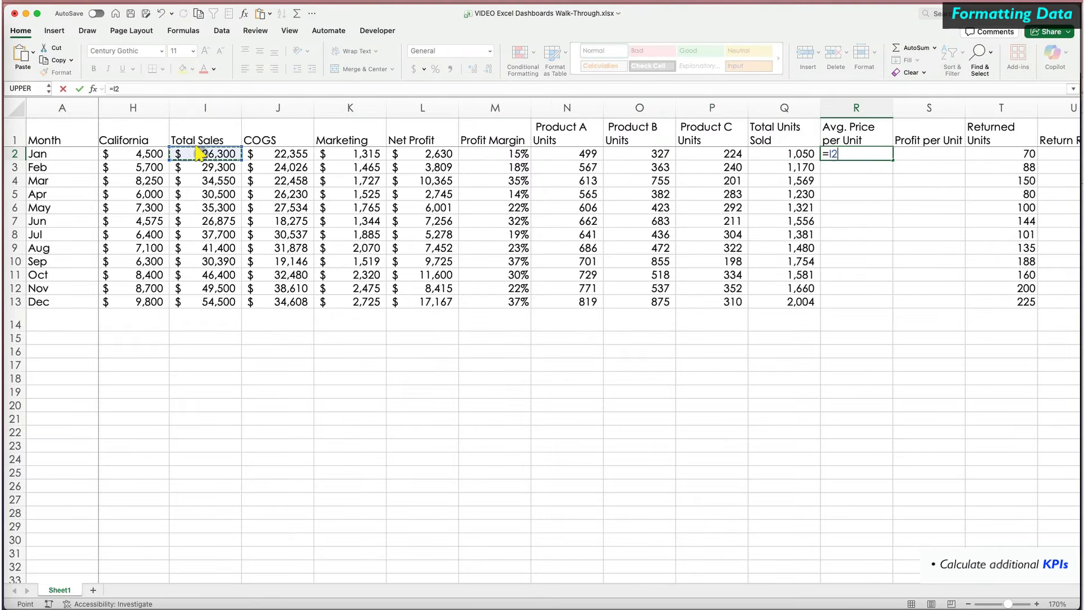
{"action": "type", "text": "/"}
{"action": "left_click", "coordinate": [779, 154]}
{"action": "key", "text": "Return"}
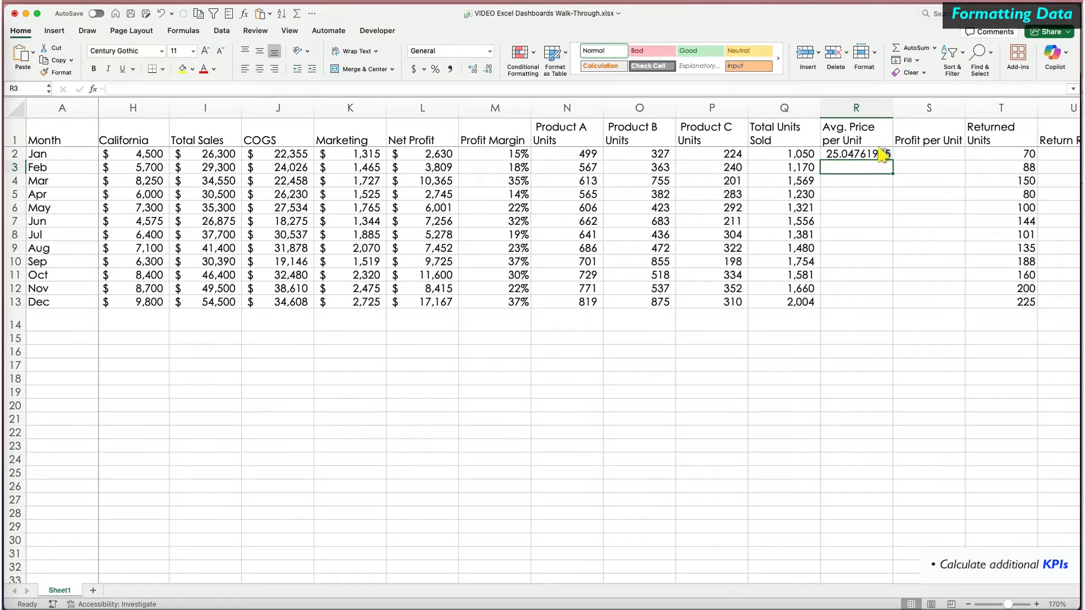
{"action": "double_click", "coordinate": [892, 161]}
{"action": "left_click", "coordinate": [415, 69]}
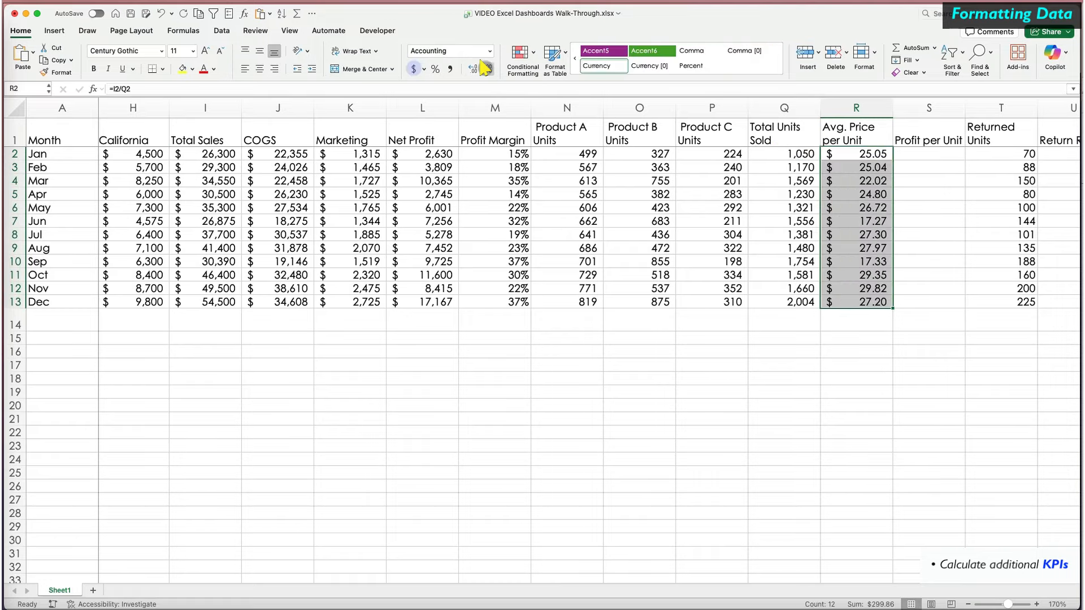
Calculate Profit per Unit in S2 as =L2/Q2, fill it down to December and apply dollar accounting format.
{"action": "left_click", "coordinate": [910, 156]}
{"action": "type", "text": "="}
{"action": "left_click", "coordinate": [444, 154]}
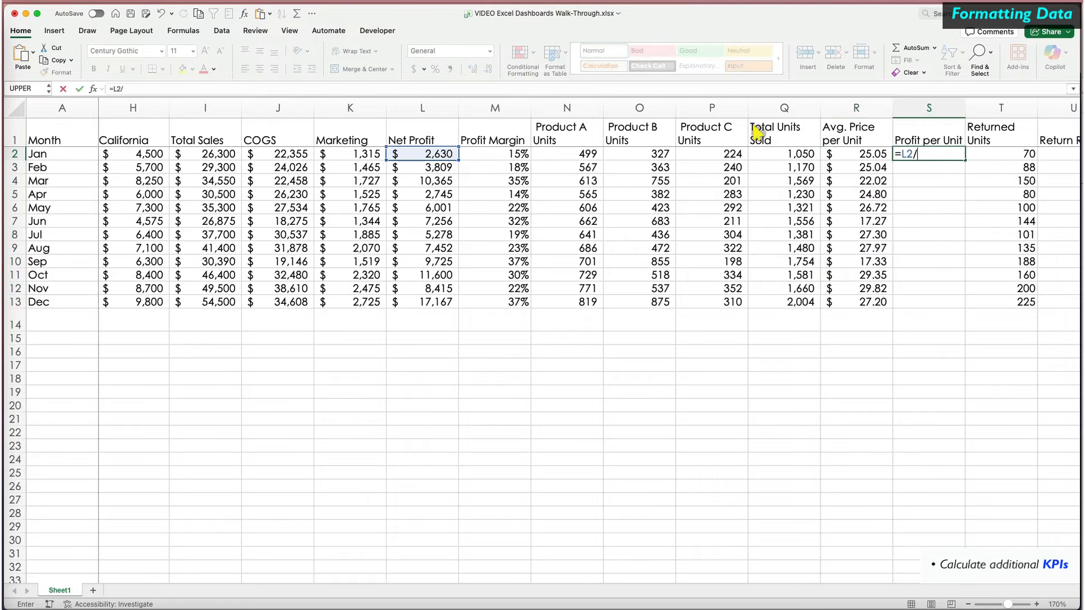
{"action": "type", "text": "/"}
{"action": "left_click", "coordinate": [782, 153]}
{"action": "key", "text": "Return"}
{"action": "left_click", "coordinate": [932, 154]}
{"action": "double_click", "coordinate": [965, 160]}
{"action": "left_click", "coordinate": [414, 69]}
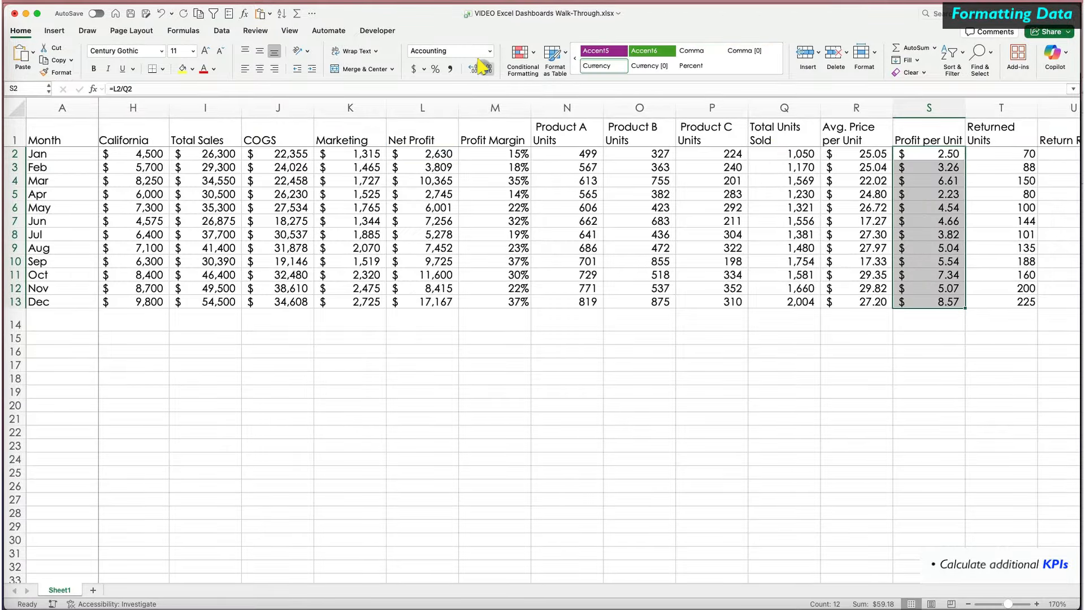
Calculate Return Rate in U2 as =T2/Q2, fill it down to December and format it as a percentage with one decimal.
{"action": "scroll", "coordinate": [755, 264], "scroll_direction": "right", "scroll_amount": 8}
{"action": "left_click", "coordinate": [625, 153]}
{"action": "type", "text": "="}
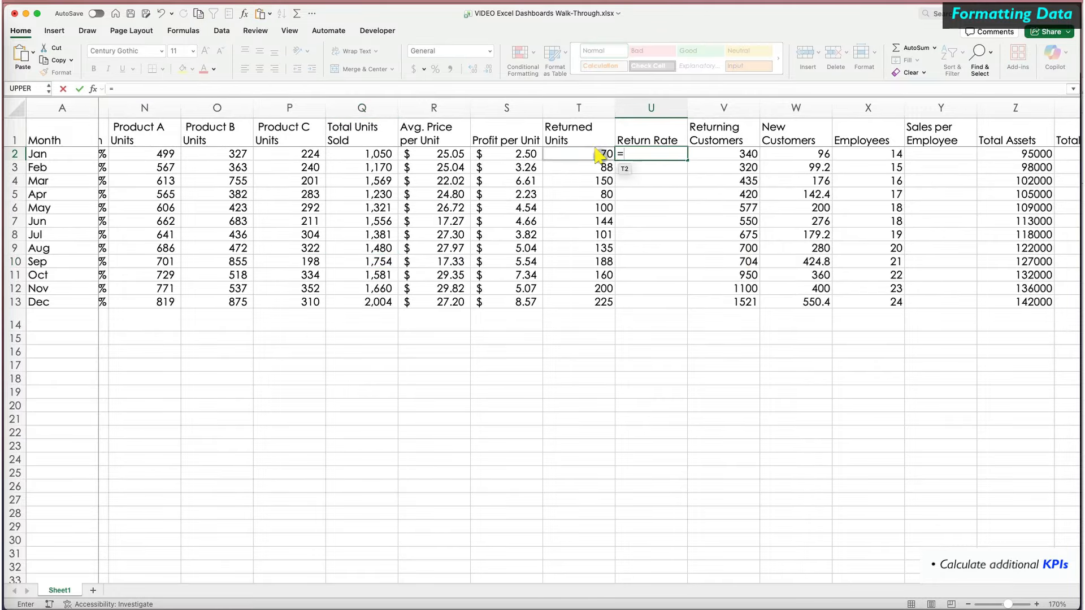
{"action": "left_click", "coordinate": [598, 155]}
{"action": "type", "text": "/Q2"}
{"action": "key", "text": "Return"}
{"action": "left_click", "coordinate": [665, 152]}
{"action": "double_click", "coordinate": [687, 161]}
{"action": "left_click", "coordinate": [435, 69]}
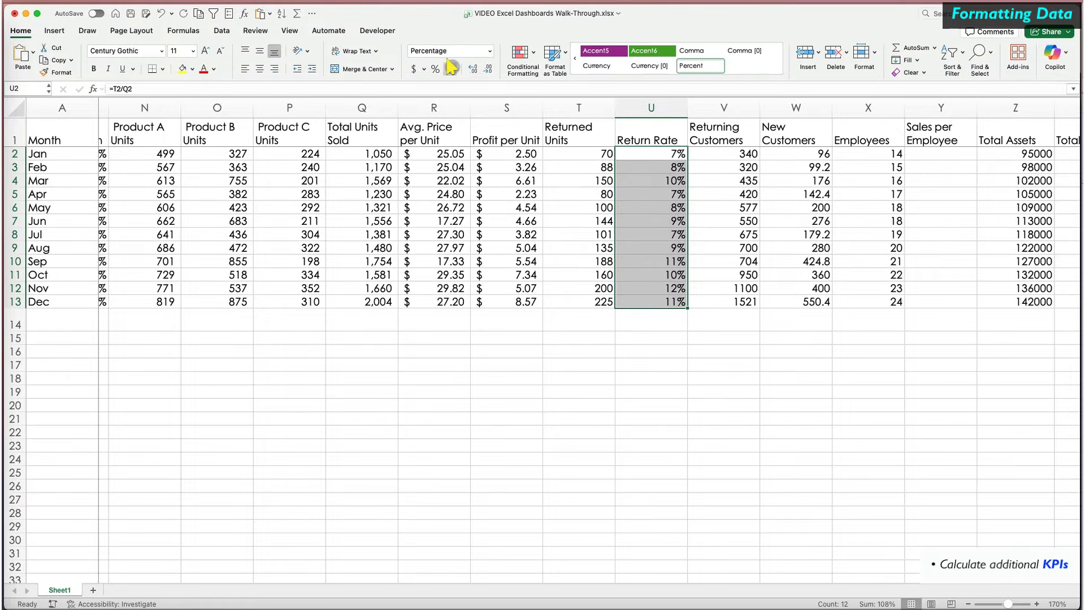
{"action": "left_click", "coordinate": [473, 69]}
Calculate Sales per Employee in Y2 as =I2/X2, fill it down to December and show dollars without decimals.
{"action": "scroll", "coordinate": [720, 191], "scroll_direction": "right", "scroll_amount": 2}
{"action": "left_click", "coordinate": [846, 153]}
{"action": "type", "text": "="}
{"action": "scroll", "coordinate": [460, 177], "scroll_direction": "left", "scroll_amount": 9}
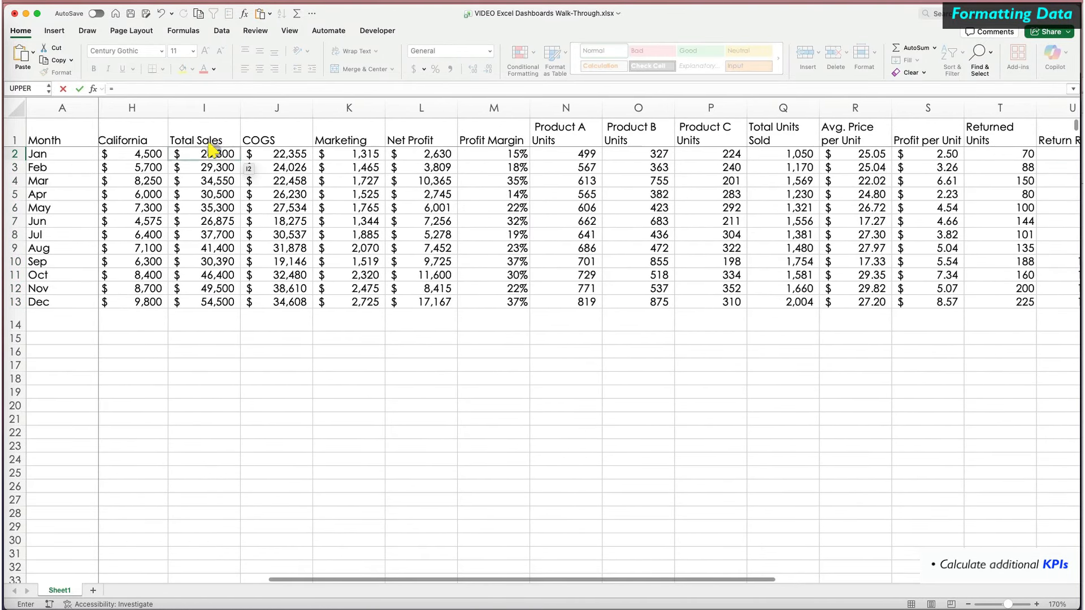
{"action": "left_click", "coordinate": [210, 152]}
{"action": "type", "text": "/"}
{"action": "scroll", "coordinate": [618, 183], "scroll_direction": "right", "scroll_amount": 8}
{"action": "left_click", "coordinate": [871, 154]}
{"action": "key", "text": "Return"}
{"action": "left_click", "coordinate": [926, 154]}
{"action": "double_click", "coordinate": [973, 161]}
{"action": "double_click", "coordinate": [488, 69]}
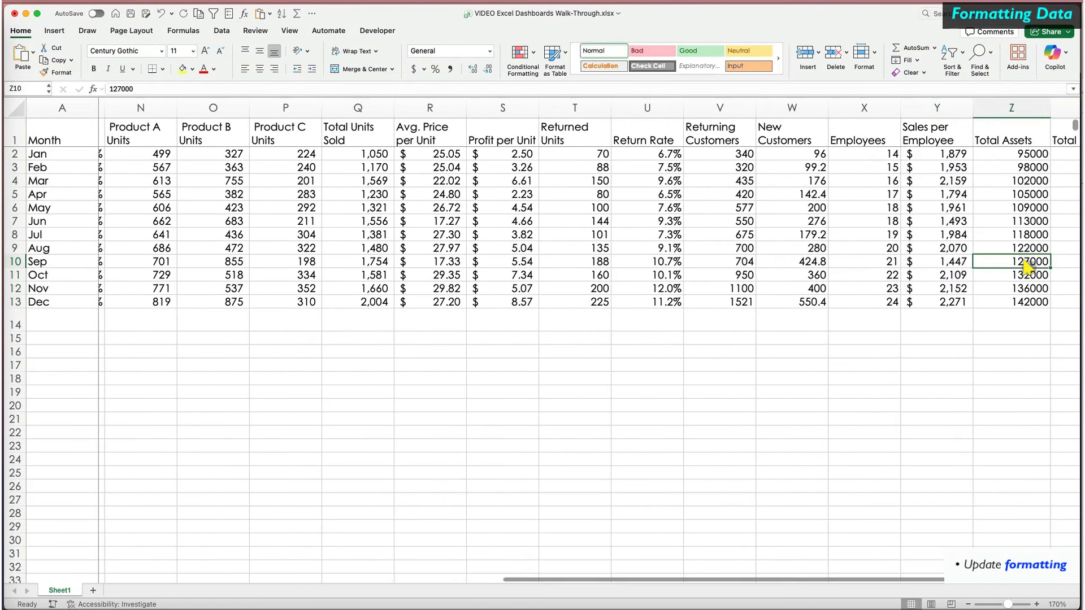
Copy the formatting of Sales per Employee values Y2:Y13 onto the Total Assets and Total Liabilities values.
{"action": "scroll", "coordinate": [1025, 265], "scroll_direction": "right", "scroll_amount": 3}
{"action": "left_click_drag", "start_coordinate": [729, 154], "coordinate": [729, 302]}
{"action": "left_click", "coordinate": [57, 71]}
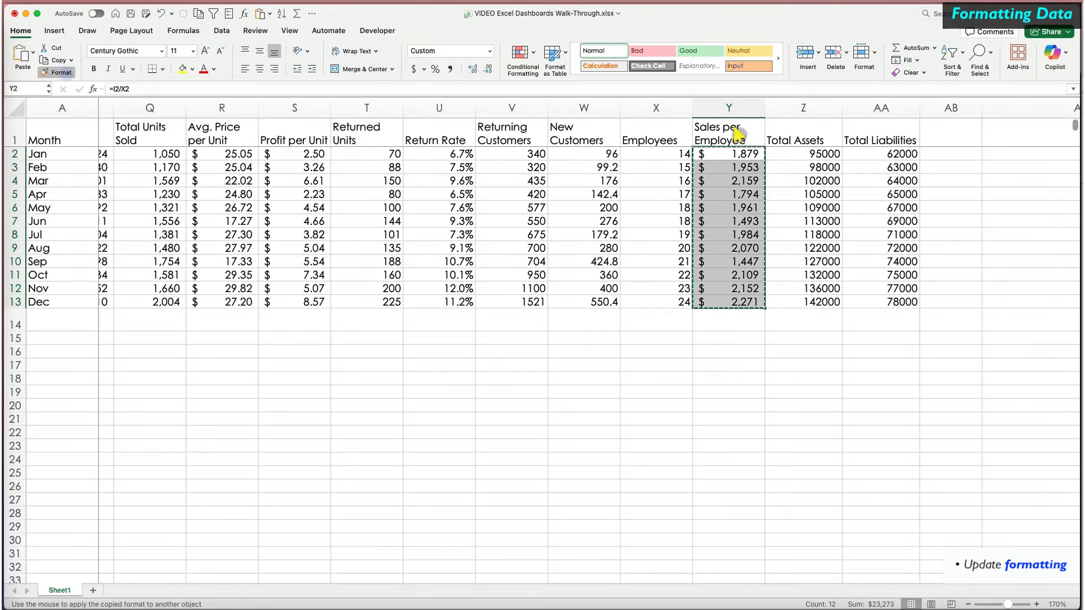
{"action": "left_click_drag", "start_coordinate": [803, 154], "coordinate": [882, 302]}
{"action": "left_click", "coordinate": [876, 275]}
Label A14 as Total and enter an AutoSum of the Product A sales B2:B13 in B14.
{"action": "scroll", "coordinate": [876, 274], "scroll_direction": "left", "scroll_amount": 9}
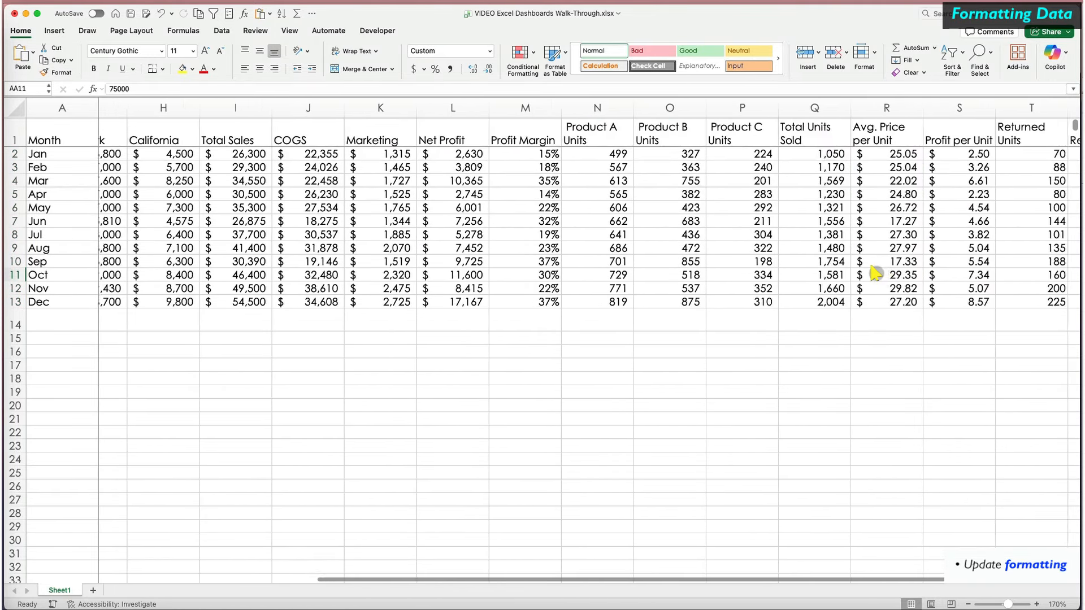
{"action": "scroll", "coordinate": [66, 321], "scroll_direction": "left", "scroll_amount": 5}
{"action": "left_click", "coordinate": [67, 321]}
{"action": "type", "text": "Total"}
{"action": "key", "text": "Tab"}
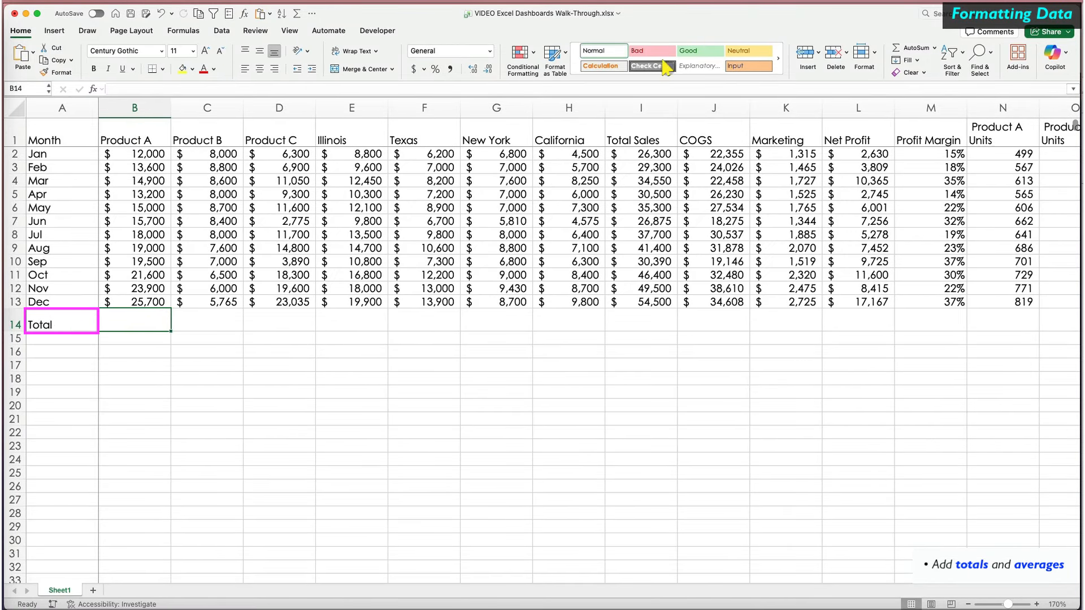
{"action": "left_click", "coordinate": [908, 45]}
{"action": "key", "text": "Return"}
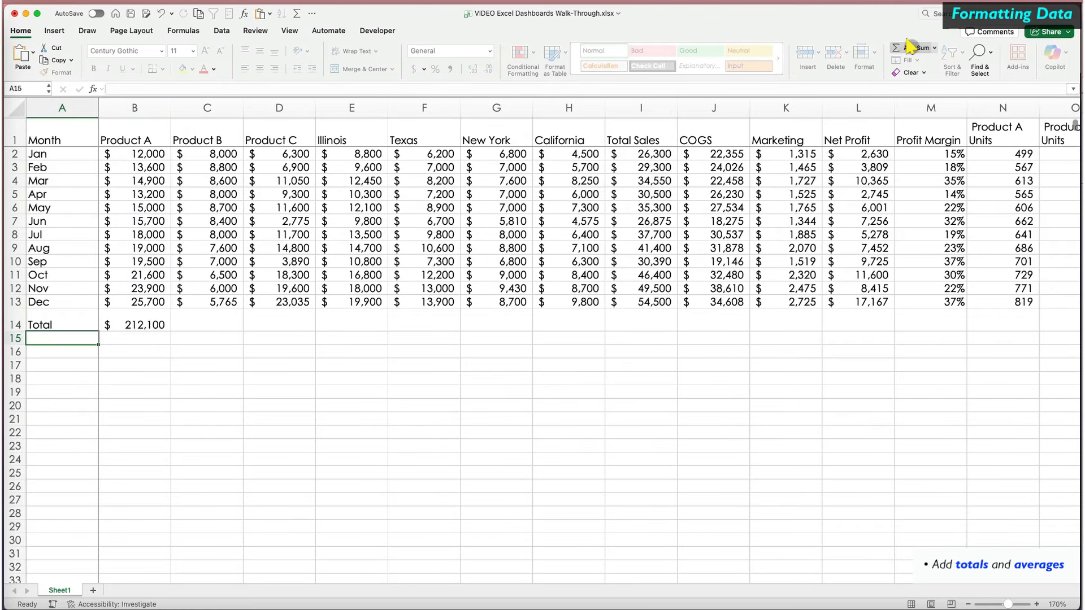
Fill the Product A total formula from B14 across row 14 through the Total Liabilities column.
{"action": "left_click", "coordinate": [137, 324]}
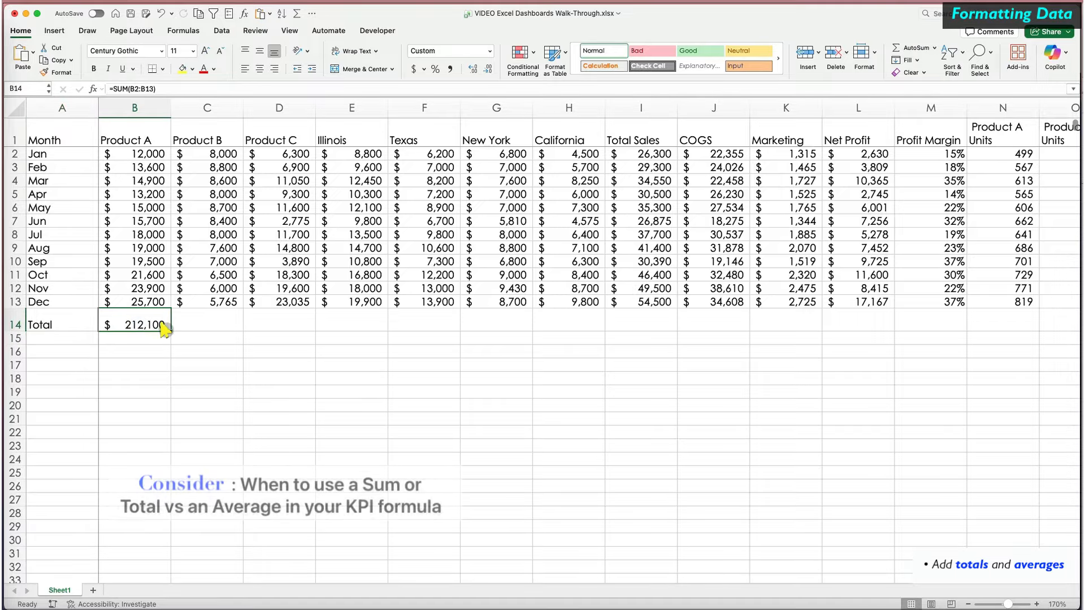
{"action": "left_click_drag", "start_coordinate": [170, 331], "coordinate": [955, 330]}
{"action": "scroll", "coordinate": [783, 332], "scroll_direction": "left", "scroll_amount": 10}
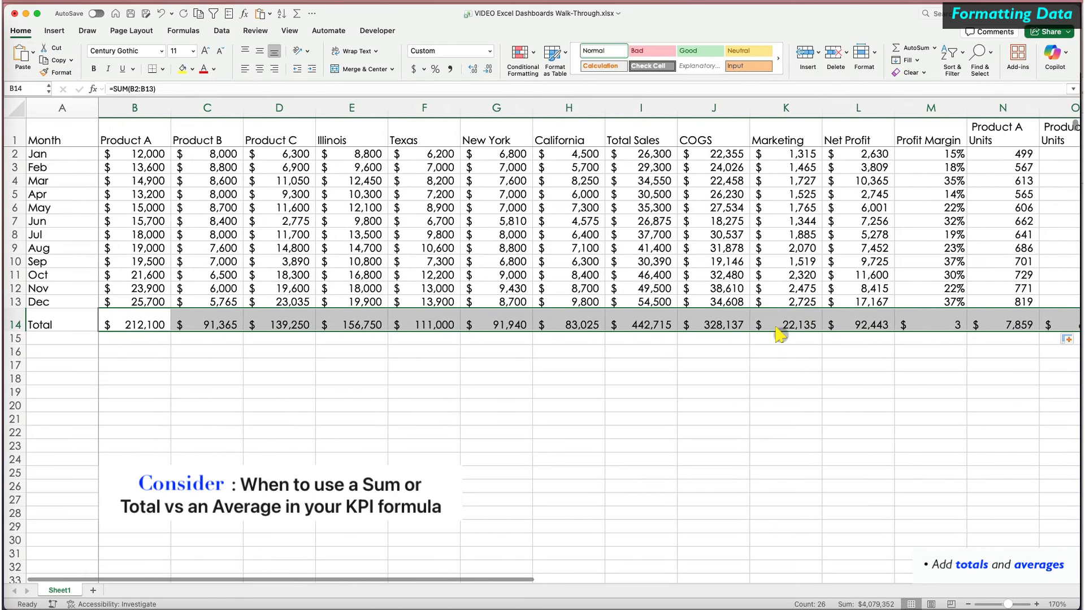
Check the totals across row 14 and clear the summed Profit Margin value from M14.
{"action": "left_click", "coordinate": [137, 323]}
{"action": "key", "text": "Right"}
{"action": "key", "text": "Right"}
{"action": "key", "text": "Right"}
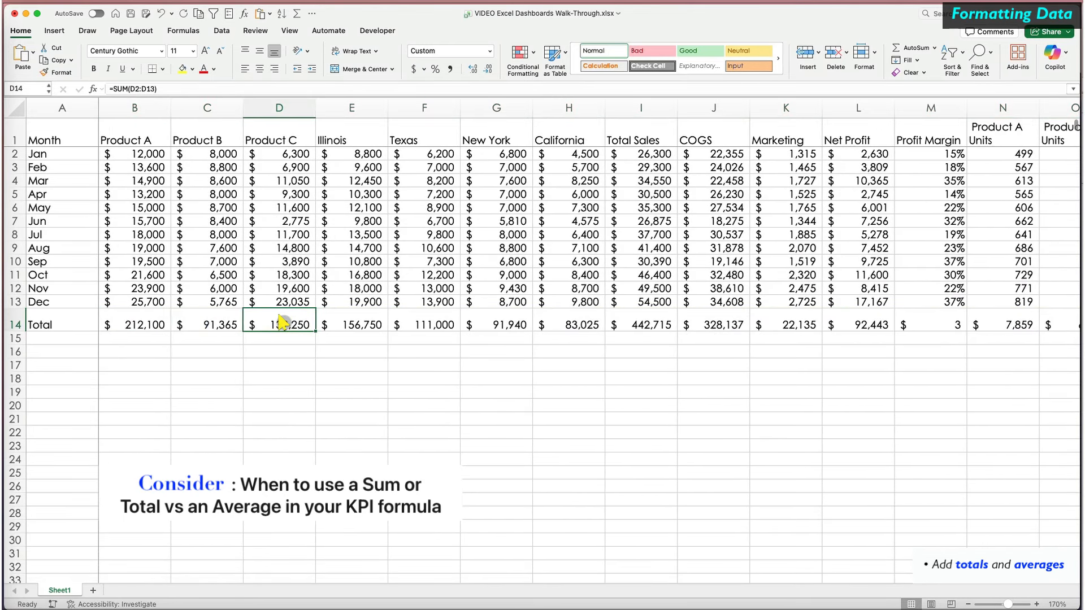
{"action": "key", "text": "Right"}
{"action": "key", "text": "Right"}
{"action": "key", "text": "Right"}
{"action": "key", "text": "Right"}
{"action": "key", "text": "Right"}
{"action": "key", "text": "Right"}
{"action": "key", "text": "Right"}
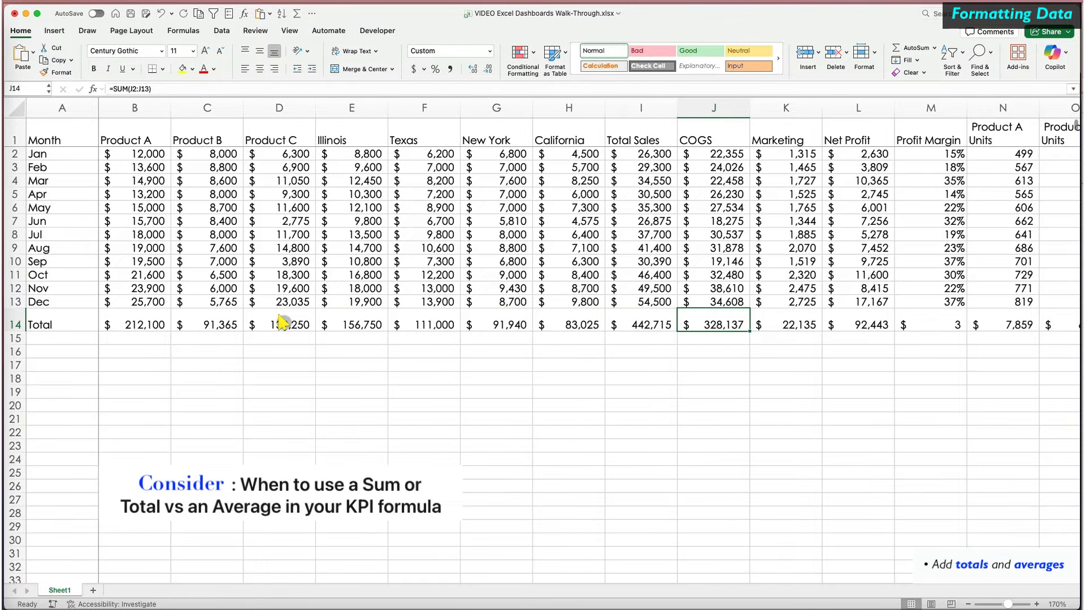
{"action": "key", "text": "Right"}
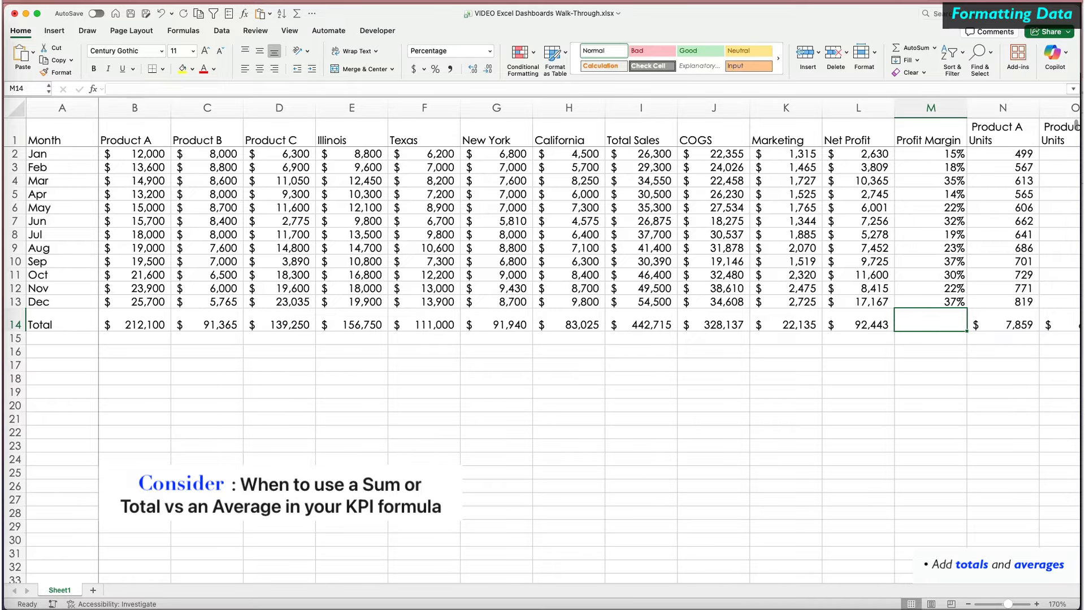
Extend the row label in A14 to read Total / Average.
{"action": "scroll", "coordinate": [62, 317], "scroll_direction": "right", "scroll_amount": 5}
{"action": "double_click", "coordinate": [62, 316]}
{"action": "type", "text": "/ Avera"}
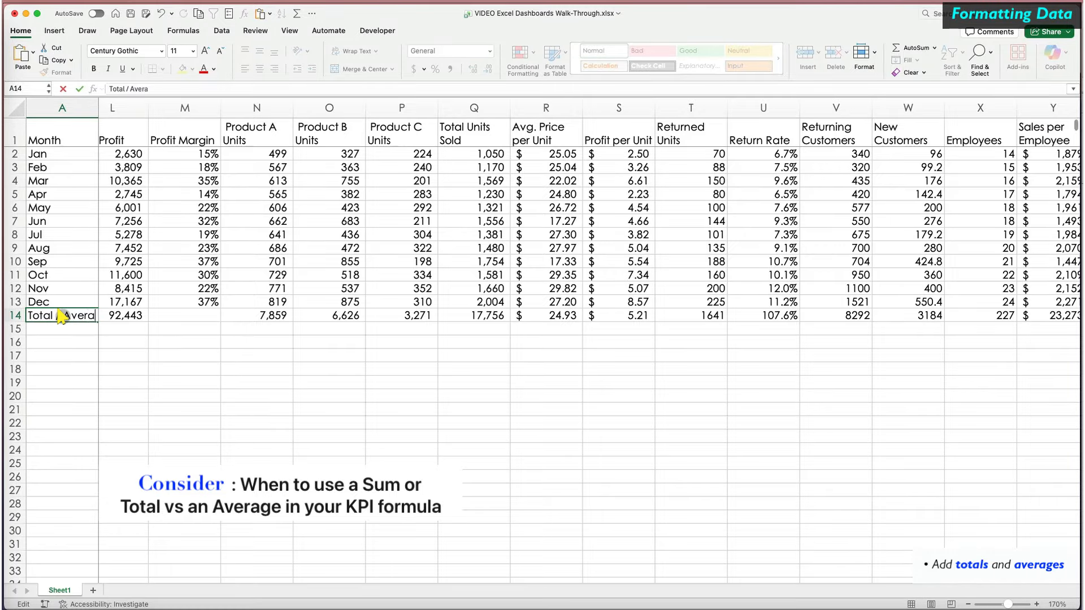
{"action": "type", "text": "ge"}
{"action": "key", "text": "Return"}
Replace the Return Rate total in U14 with the formula =AVERAGE(U2:U13).
{"action": "left_click", "coordinate": [760, 315]}
{"action": "type", "text": "=average("}
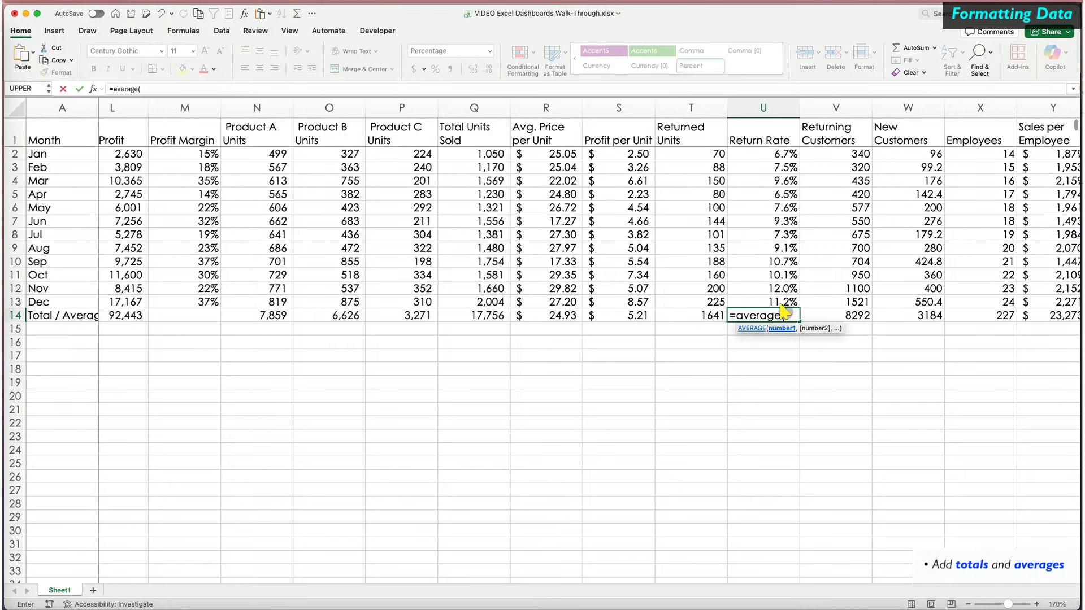
{"action": "key", "text": "Up"}
{"action": "key", "text": "shift+Up"}
{"action": "key", "text": "shift+Up"}
{"action": "key", "text": "shift+Up"}
{"action": "key", "text": "shift+Up"}
{"action": "key", "text": "shift+Up"}
{"action": "key", "text": "shift+Up"}
{"action": "key", "text": "shift+Up"}
{"action": "key", "text": "shift+Up"}
{"action": "key", "text": "shift+Up"}
{"action": "key", "text": "shift+Up"}
{"action": "key", "text": "shift+Up"}
{"action": "key", "text": "Return"}
{"action": "key", "text": "Up"}
Replace the Employees total in X14 with the formula =AVERAGE(X2:X13).
{"action": "scroll", "coordinate": [774, 316], "scroll_direction": "right", "scroll_amount": 5}
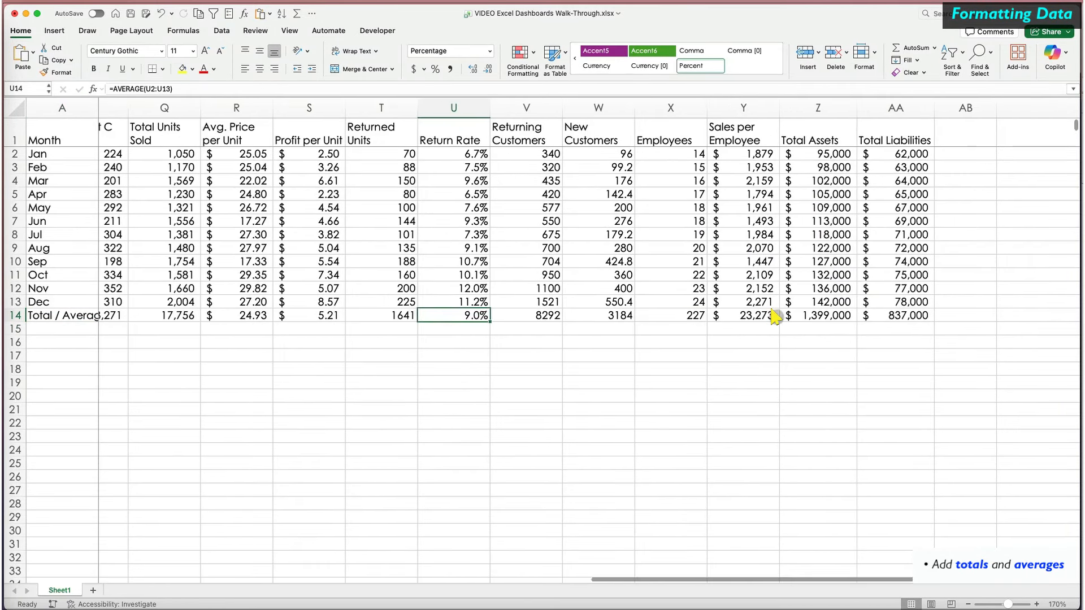
{"action": "left_click", "coordinate": [665, 312]}
{"action": "type", "text": "=AVERAGE("}
{"action": "key", "text": "Up"}
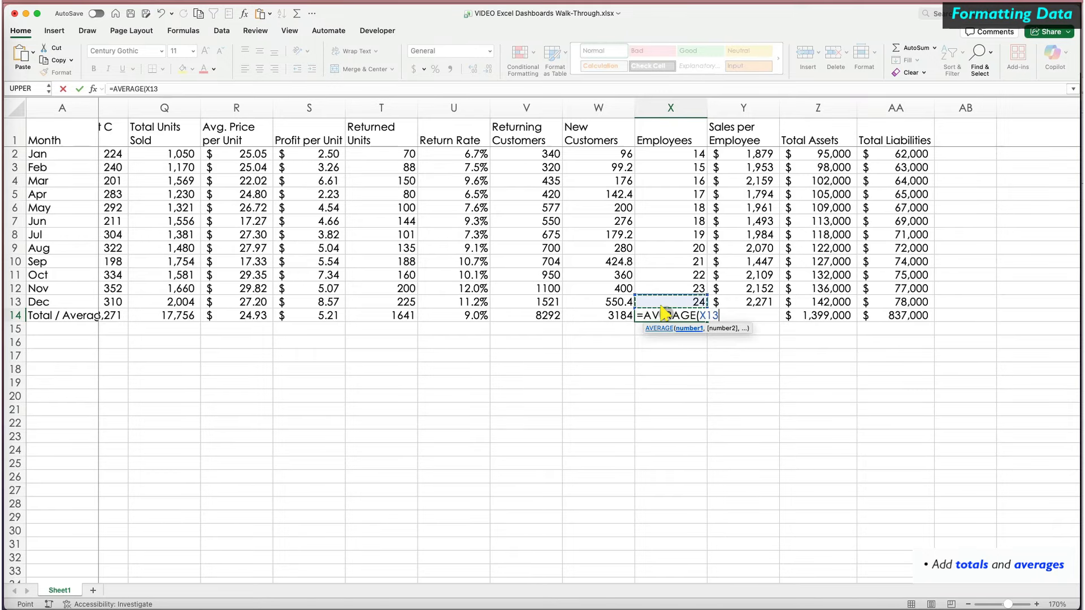
{"action": "key", "text": "shift+Up"}
{"action": "key", "text": "shift+Up"}
{"action": "key", "text": "shift+Up"}
{"action": "key", "text": "shift+Up"}
{"action": "key", "text": "shift+Up"}
{"action": "key", "text": "shift+Up"}
{"action": "key", "text": "shift+Up"}
{"action": "key", "text": "shift+Up"}
{"action": "key", "text": "shift+Up"}
{"action": "key", "text": "shift+Up"}
{"action": "key", "text": "shift+Up"}
{"action": "key", "text": "shift+Up"}
{"action": "key", "text": "shift+Down"}
{"action": "key", "text": "Return"}
{"action": "key", "text": "Up"}
Extend the Employees average formula from X14 across Sales per Employee, Total Assets and Total Liabilities to AA14.
{"action": "left_click_drag", "start_coordinate": [707, 321], "coordinate": [917, 317]}
{"action": "key", "text": "Up"}
{"action": "key", "text": "super+shift+Right"}
{"action": "left_click", "coordinate": [60, 67]}
{"action": "left_click_drag", "start_coordinate": [671, 315], "coordinate": [893, 315]}
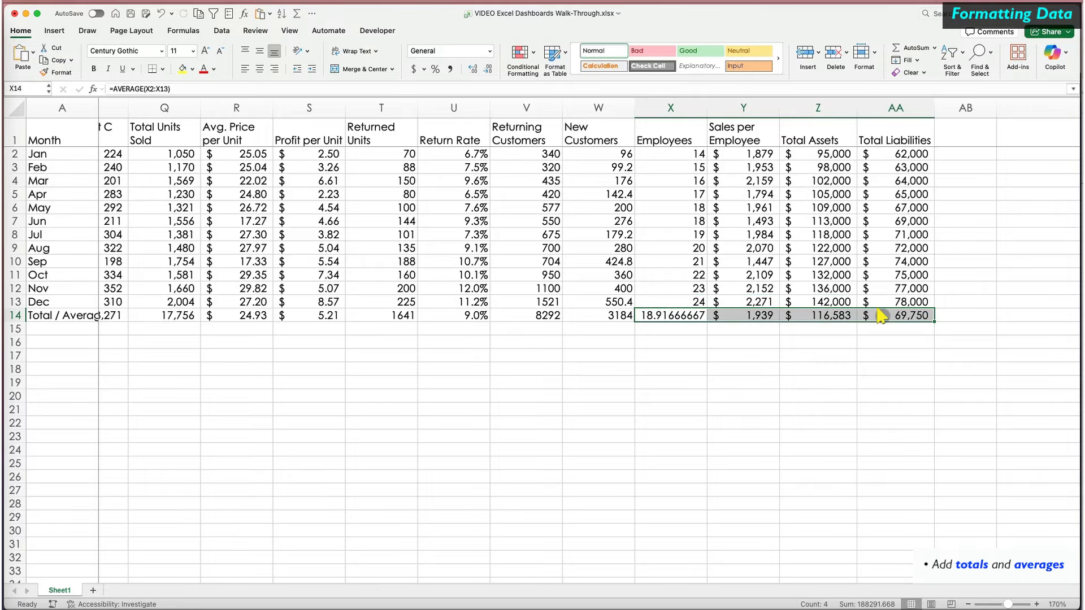
Enter the label Average in AB14, beside the averaged values.
{"action": "left_click", "coordinate": [965, 316]}
{"action": "type", "text": "Average"}
{"action": "key", "text": "Return"}
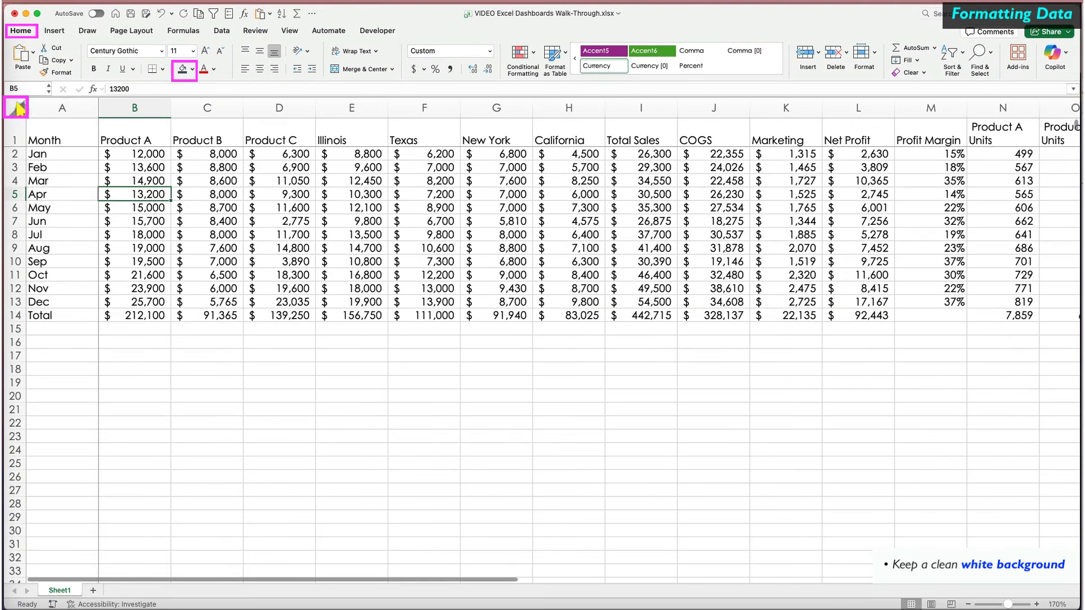
Apply a white fill to the entire worksheet for a clean background.
{"action": "left_click", "coordinate": [19, 108]}
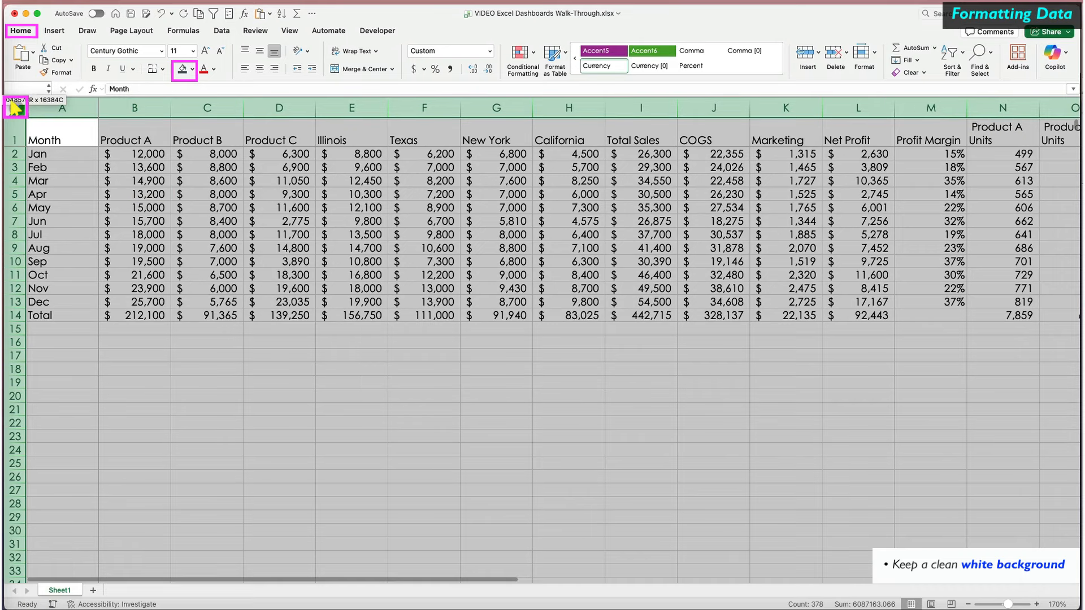
{"action": "left_click", "coordinate": [189, 68]}
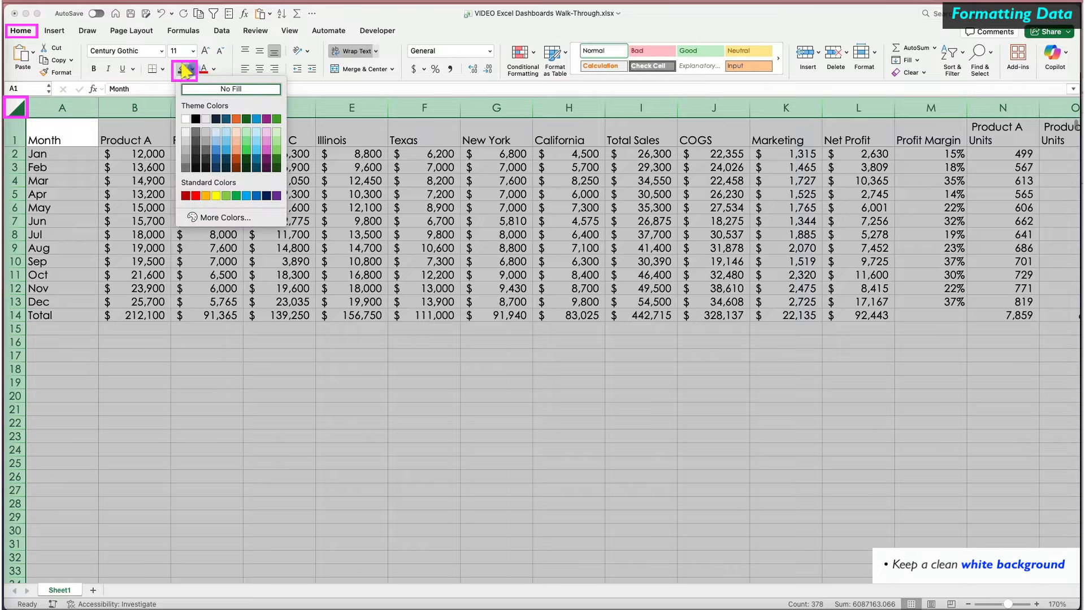
{"action": "left_click", "coordinate": [185, 118]}
{"action": "left_click", "coordinate": [207, 387]}
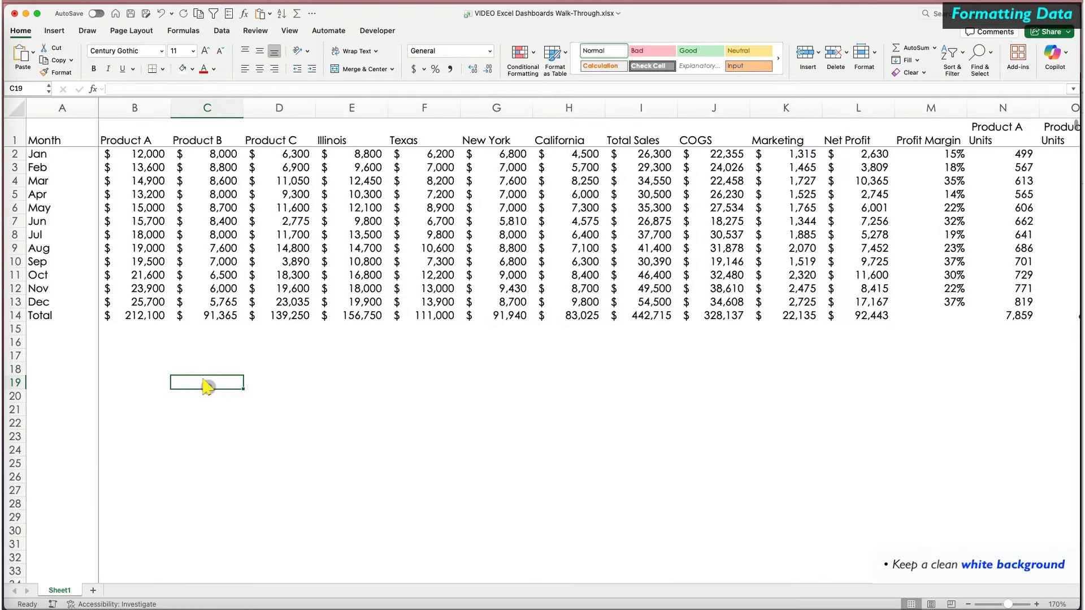
Fill the column headings A1 through AA1 with a custom light lavender color.
{"action": "left_click", "coordinate": [62, 139]}
{"action": "key", "text": "ctrl+shift+Right"}
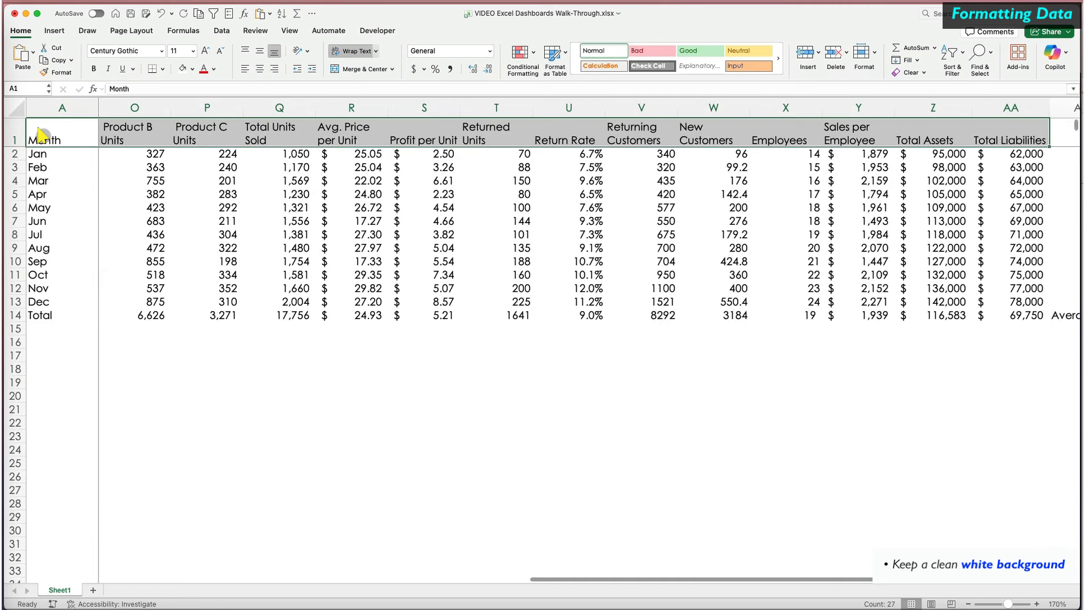
{"action": "left_click", "coordinate": [192, 68]}
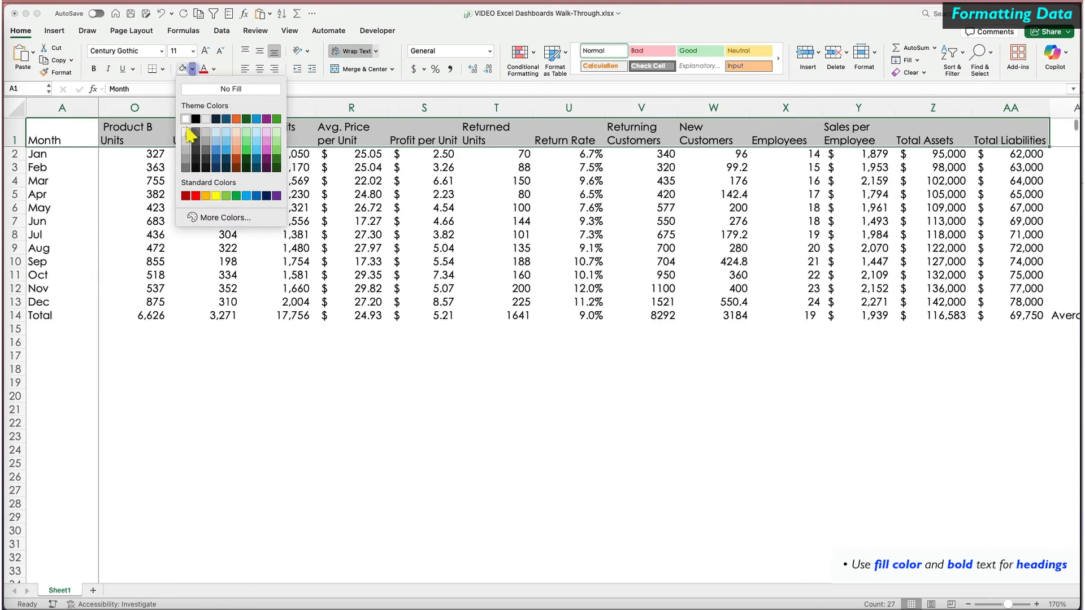
{"action": "left_click", "coordinate": [218, 218]}
{"action": "left_click", "coordinate": [890, 359]}
{"action": "left_click", "coordinate": [1035, 433]}
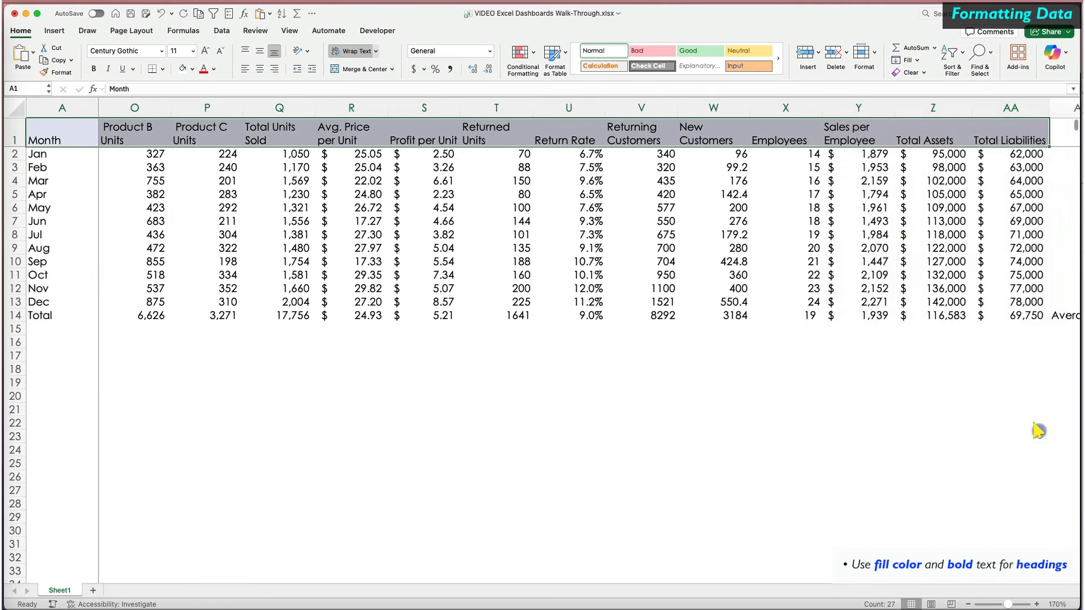
Center the column headings horizontally and vertically and make them bold.
{"action": "left_click", "coordinate": [259, 69]}
{"action": "left_click", "coordinate": [260, 50]}
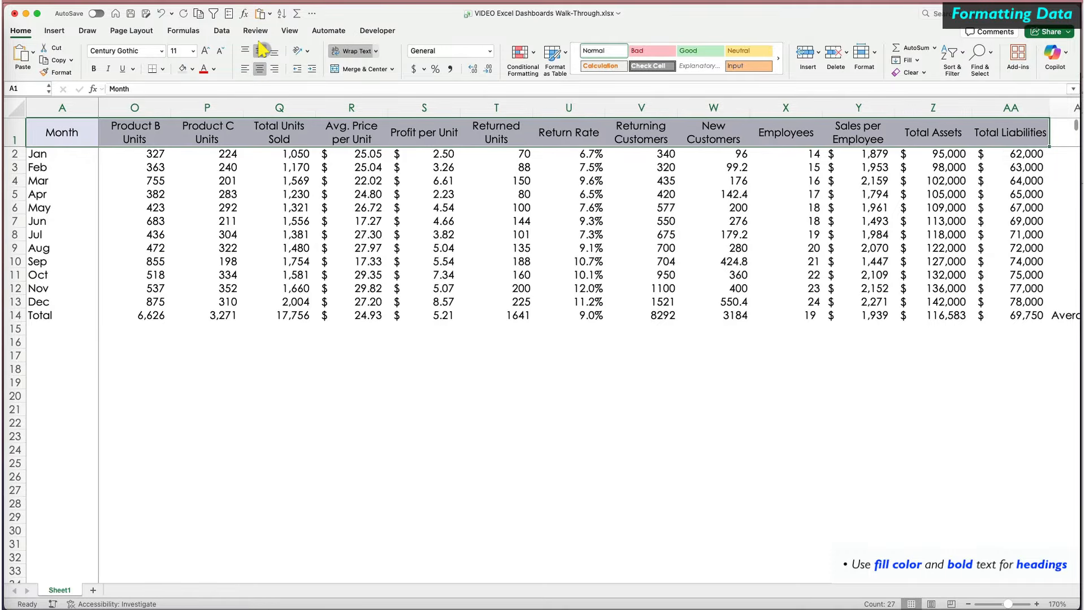
{"action": "key", "text": "super+b"}
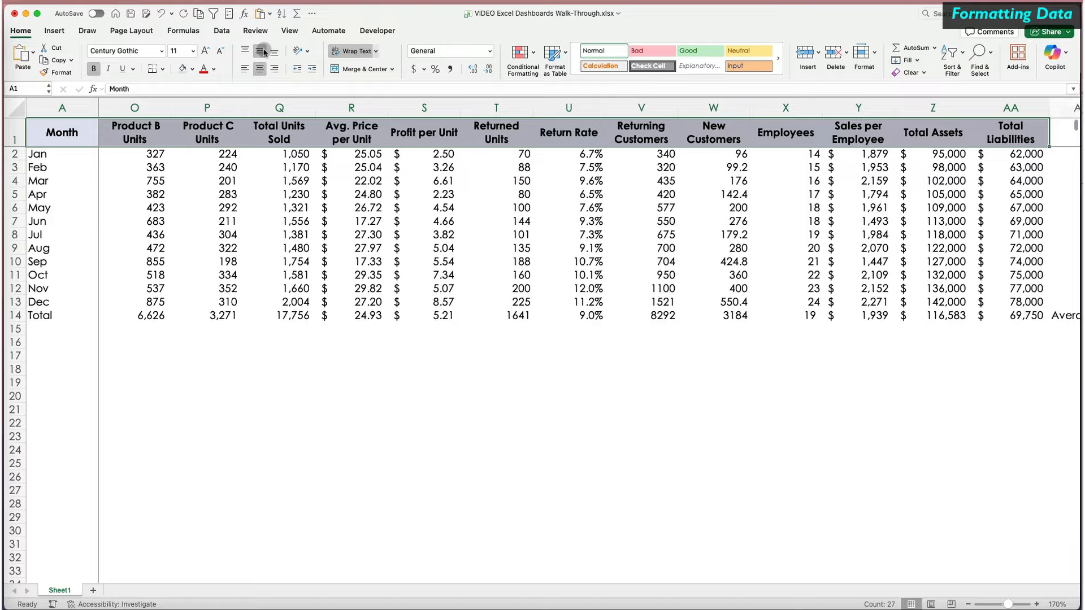
Add a row above the headings and enter the title Total Sales by Product, merged across B1:D1.
{"action": "left_click", "coordinate": [258, 183]}
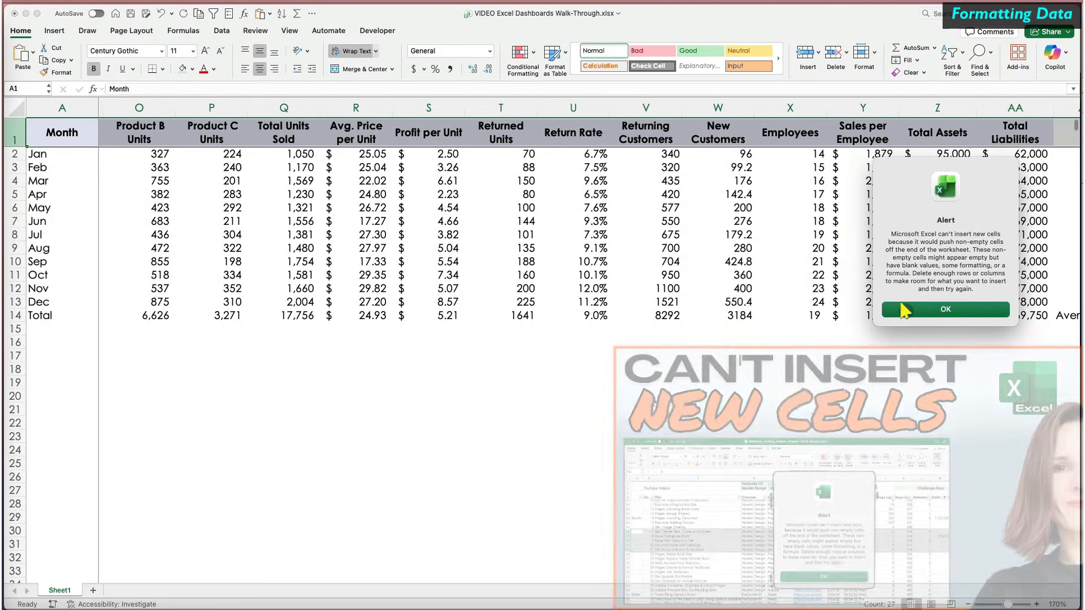
{"action": "left_click", "coordinate": [901, 308]}
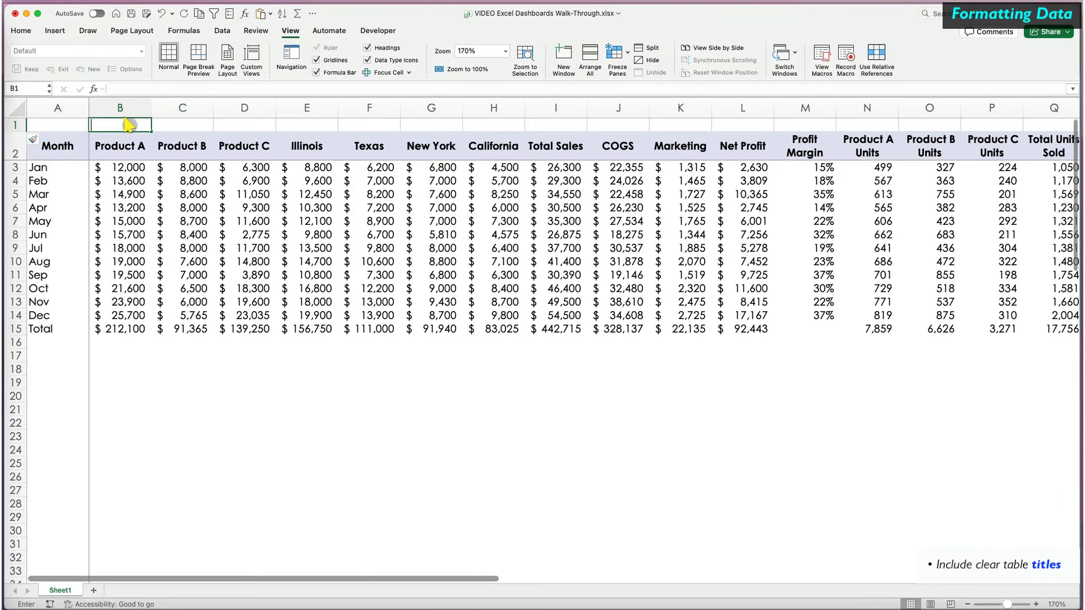
{"action": "type", "text": "Total Sales by Product"}
{"action": "left_click_drag", "start_coordinate": [128, 125], "coordinate": [238, 125]}
Enter Total Sales by Region in E1, merged and centered across E1:H1, with lavender fill and bold text.
{"action": "left_click", "coordinate": [296, 121]}
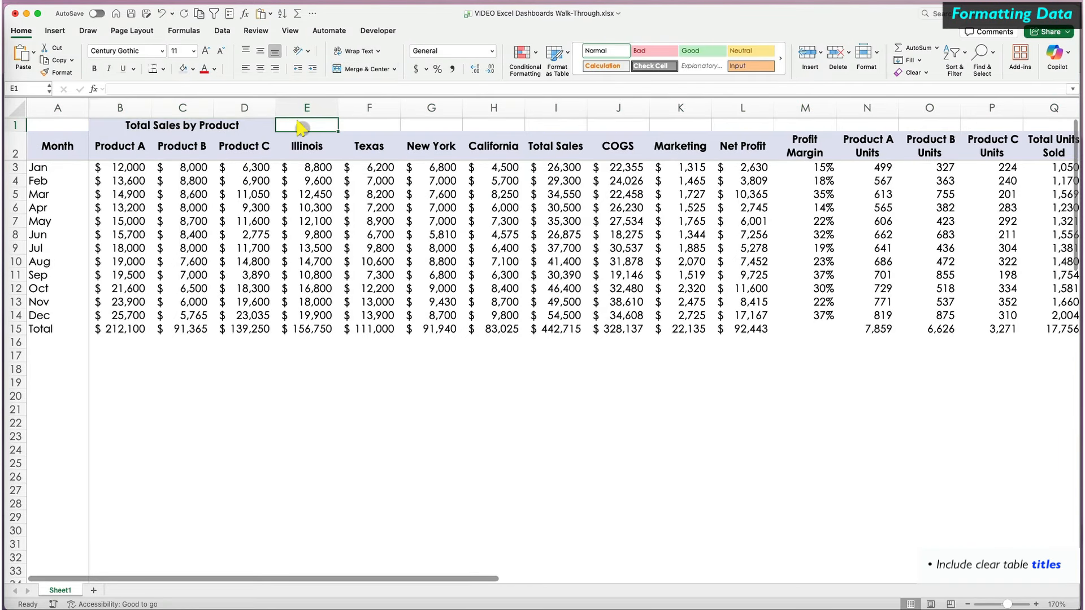
{"action": "type", "text": "Total Sales by Region"}
{"action": "left_click_drag", "start_coordinate": [296, 125], "coordinate": [508, 124]}
{"action": "left_click", "coordinate": [362, 69]}
{"action": "left_click", "coordinate": [183, 69]}
{"action": "left_click", "coordinate": [94, 69]}
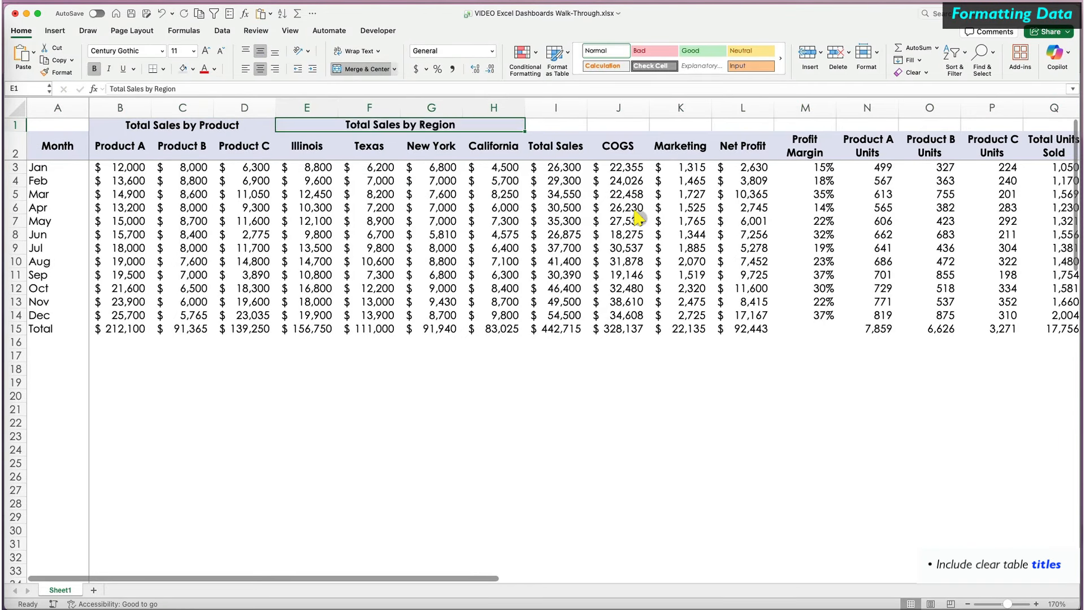
Enter Total Units by Product in N1, merge and center it across N1:P1, and make it bold.
{"action": "scroll", "coordinate": [637, 216], "scroll_direction": "right", "scroll_amount": 4}
{"action": "left_click", "coordinate": [638, 121]}
{"action": "type", "text": "Total Units by Prod"}
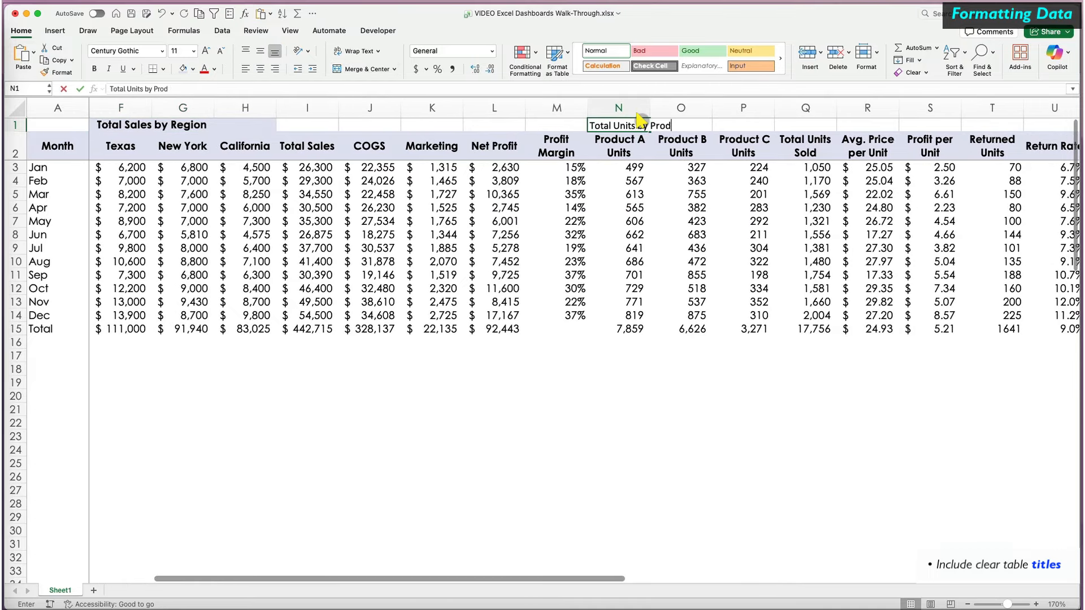
{"action": "type", "text": "uct"}
{"action": "left_click_drag", "start_coordinate": [621, 124], "coordinate": [743, 124]}
{"action": "left_click", "coordinate": [362, 69]}
{"action": "left_click", "coordinate": [94, 69]}
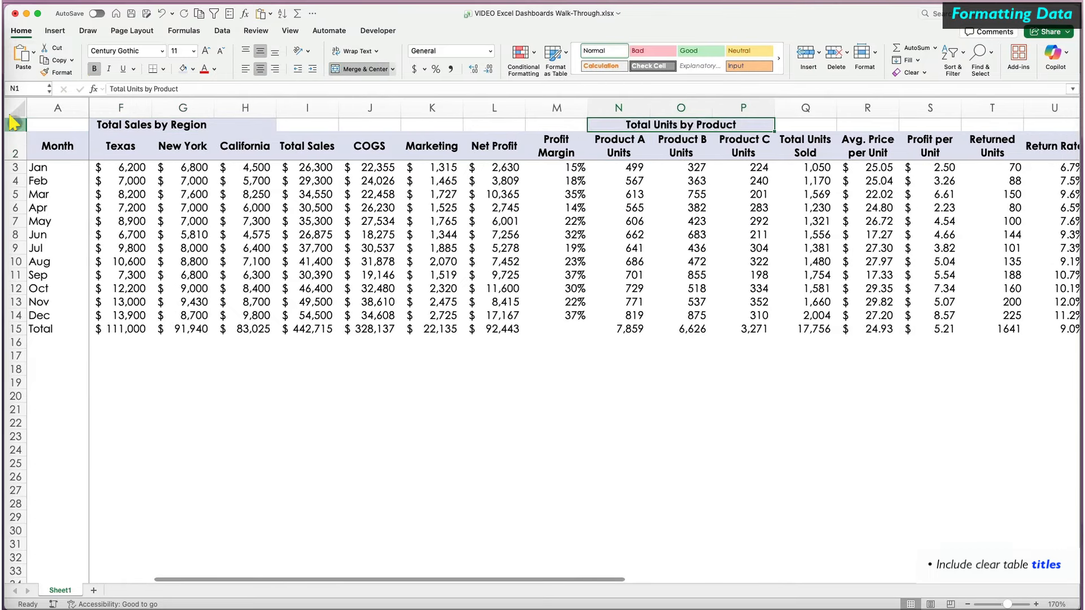
Insert a row at the top and enter the title Veridian Group in 2025, merged and centered across A1:AA1.
{"action": "right_click", "coordinate": [14, 123]}
{"action": "left_click", "coordinate": [56, 197]}
{"action": "left_click", "coordinate": [79, 124]}
{"action": "type", "text": "Veridian Group"}
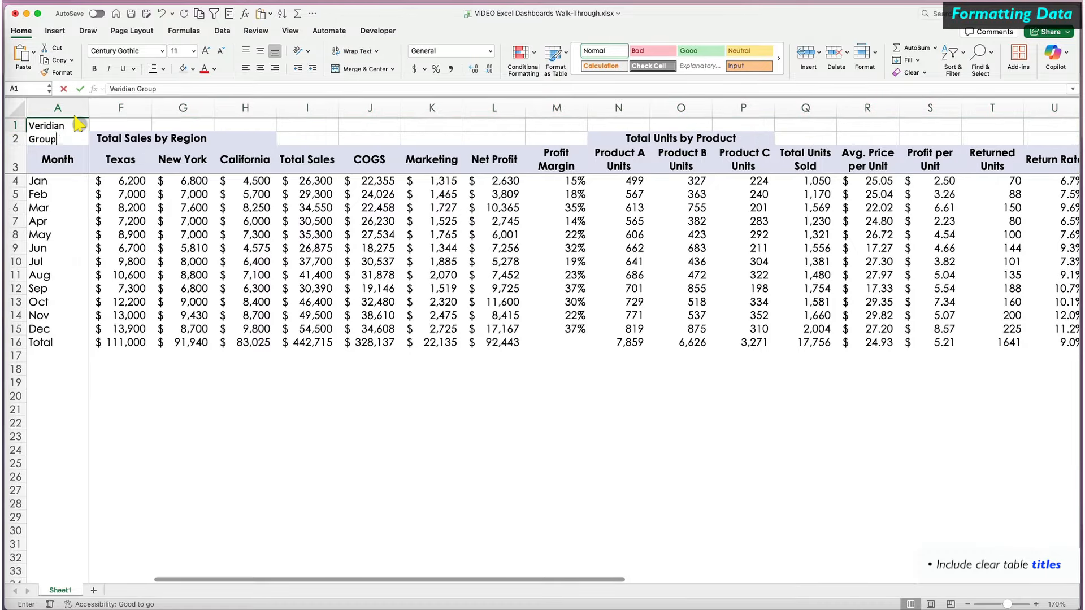
{"action": "type", "text": " in 2025"}
{"action": "left_click", "coordinate": [15, 125]}
{"action": "scroll", "coordinate": [651, 122], "scroll_direction": "right", "scroll_amount": 10}
{"action": "left_click_drag", "start_coordinate": [768, 124], "coordinate": [51, 124]}
{"action": "left_click", "coordinate": [359, 69]}
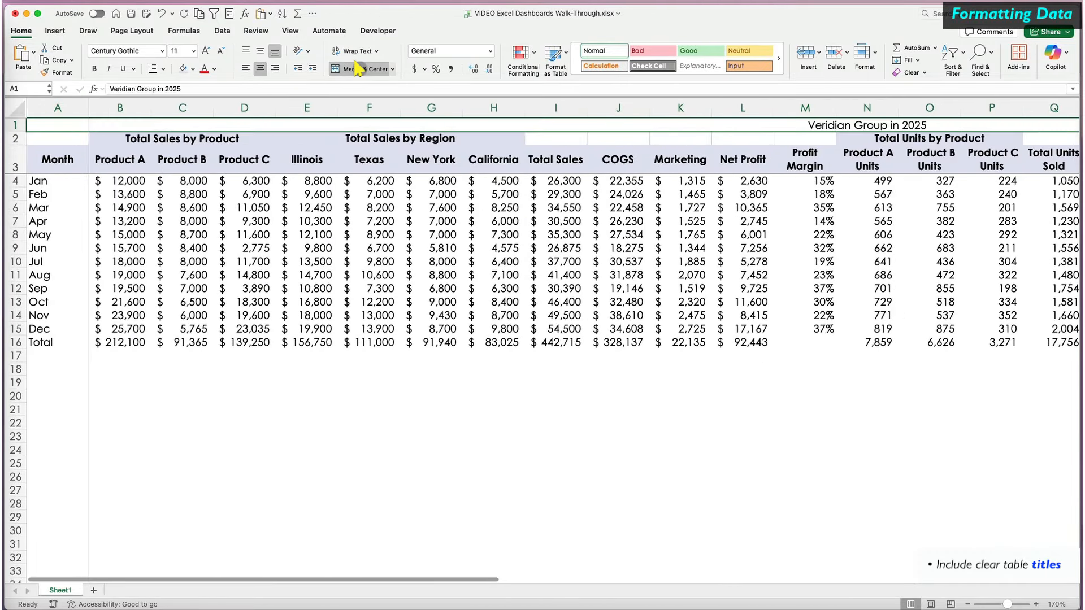
Center the Veridian Group in 2025 title vertically and fill its cell with a custom dark slate blue.
{"action": "left_click", "coordinate": [260, 51]}
{"action": "left_click", "coordinate": [182, 69]}
{"action": "key", "text": "super+z"}
{"action": "left_click", "coordinate": [193, 69]}
{"action": "left_click", "coordinate": [212, 215]}
{"action": "left_click", "coordinate": [909, 345]}
{"action": "left_click", "coordinate": [1035, 414]}
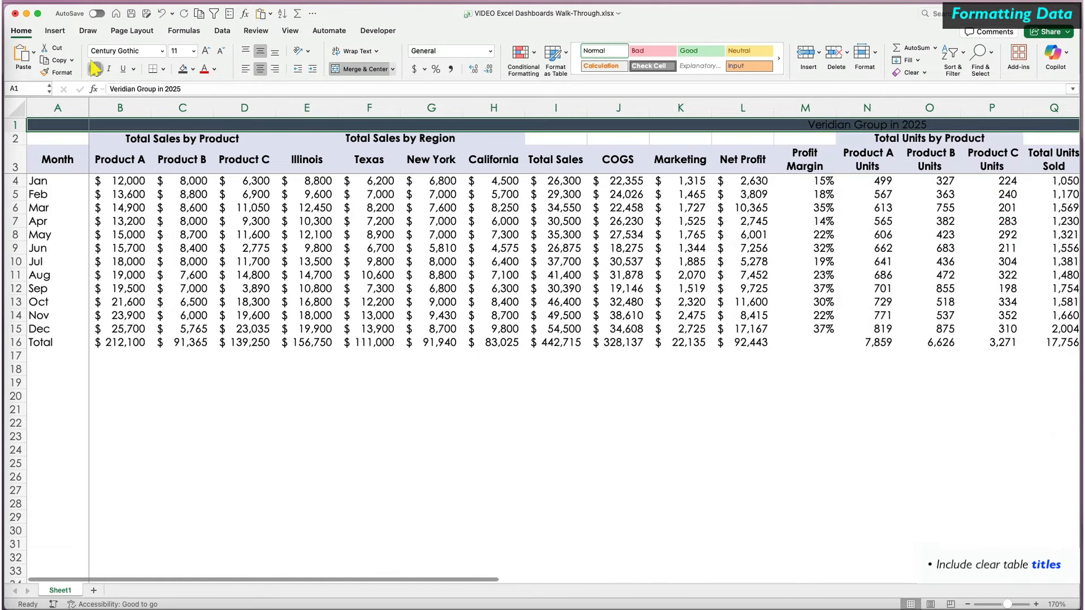
Make the Veridian Group in 2025 title bold and white at font size 14.
{"action": "left_click", "coordinate": [95, 69]}
{"action": "left_click", "coordinate": [214, 69]}
{"action": "left_click", "coordinate": [202, 86]}
{"action": "left_click", "coordinate": [206, 50]}
{"action": "left_click", "coordinate": [205, 51]}
Apply the light lavender fill across both heading rows, A2:AA3.
{"action": "scroll", "coordinate": [778, 146], "scroll_direction": "right", "scroll_amount": 10}
{"action": "left_click", "coordinate": [779, 144]}
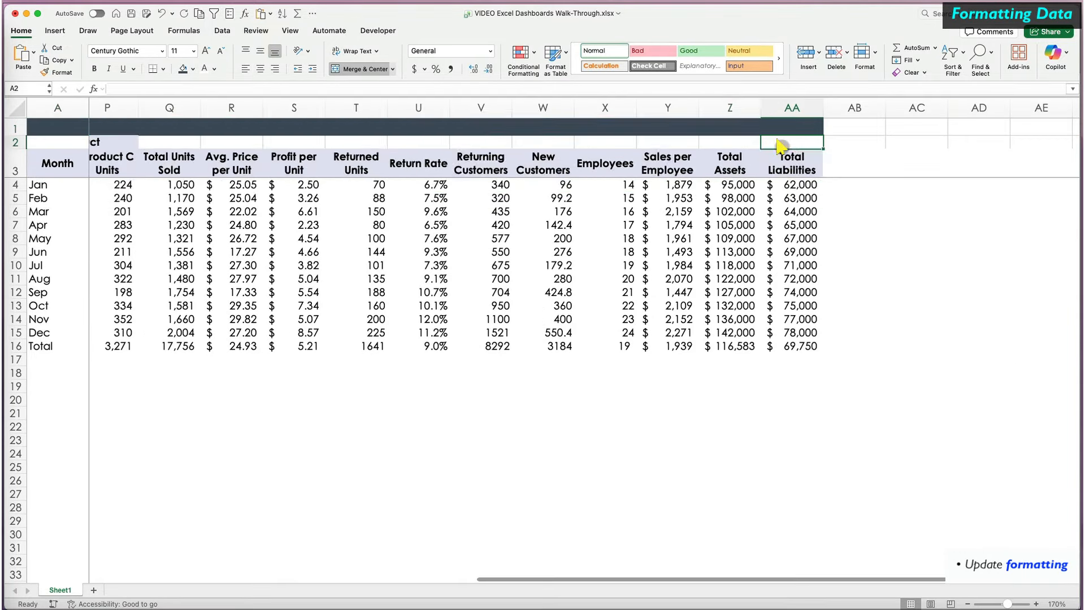
{"action": "left_click_drag", "start_coordinate": [779, 145], "coordinate": [57, 170]}
{"action": "left_click", "coordinate": [193, 69]}
{"action": "left_click", "coordinate": [194, 214]}
Apply the lavender fill and bold text to the Total row, A16:AA16.
{"action": "left_click", "coordinate": [41, 348]}
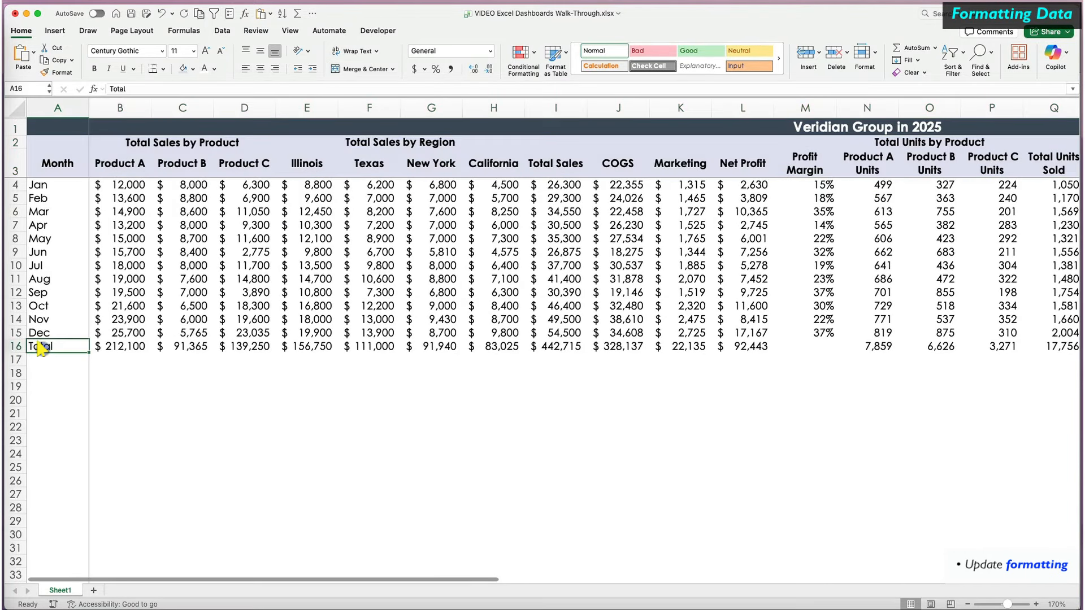
{"action": "left_click_drag", "start_coordinate": [41, 347], "coordinate": [1034, 348]}
{"action": "left_click", "coordinate": [183, 68]}
{"action": "left_click", "coordinate": [95, 68]}
{"action": "left_click", "coordinate": [324, 279]}
{"action": "scroll", "coordinate": [585, 309], "scroll_direction": "left", "scroll_amount": 10}
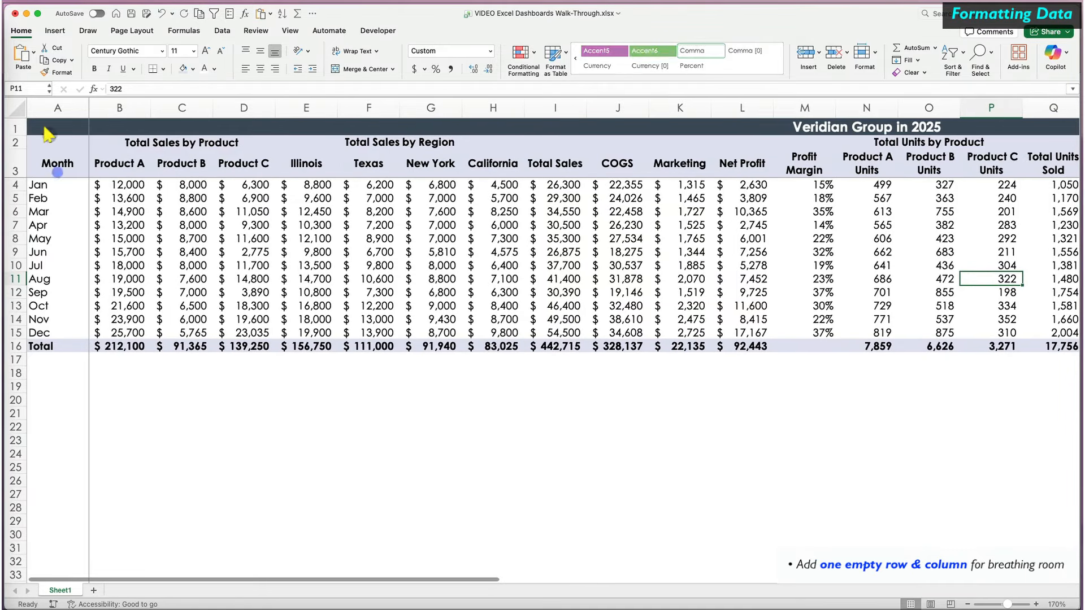
Insert a narrow empty column before the Month column and an empty row above the title.
{"action": "left_click", "coordinate": [48, 107]}
{"action": "right_click", "coordinate": [48, 107]}
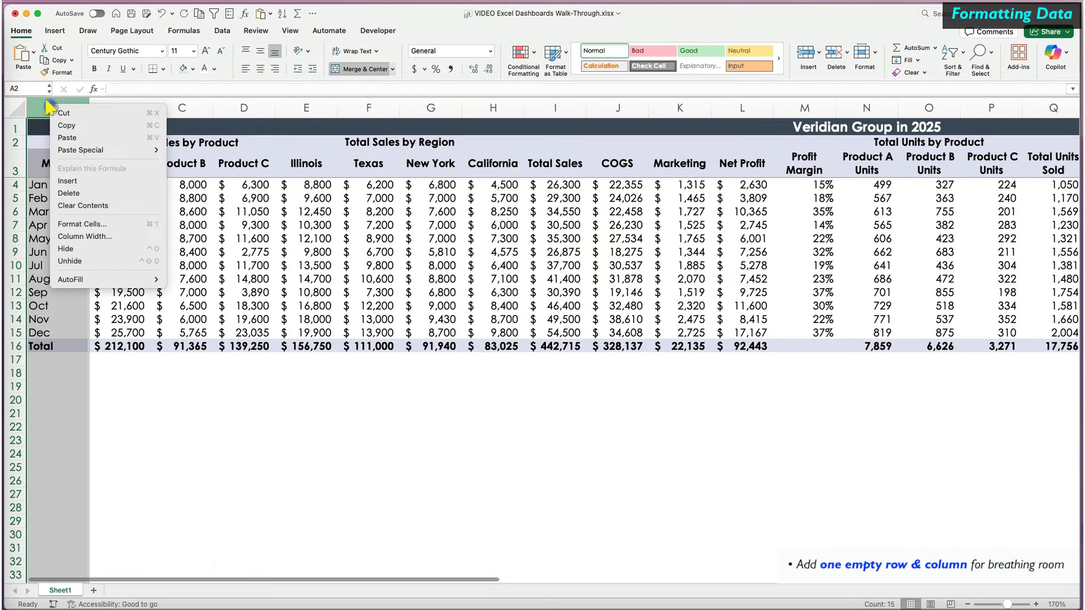
{"action": "left_click", "coordinate": [67, 180]}
{"action": "left_click_drag", "start_coordinate": [89, 107], "coordinate": [37, 106]}
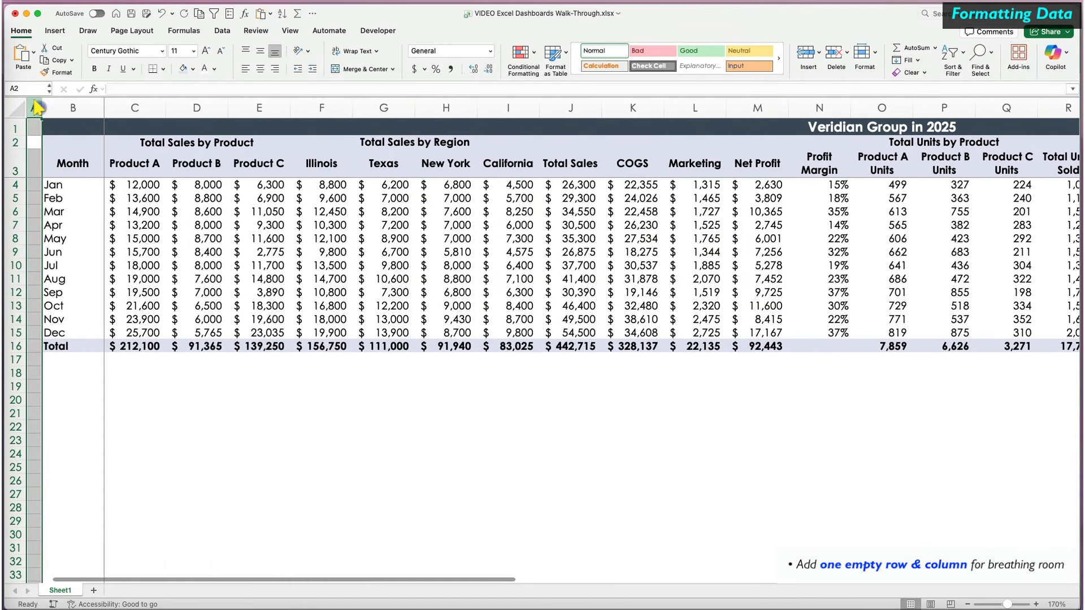
{"action": "left_click", "coordinate": [15, 128]}
{"action": "right_click", "coordinate": [18, 125]}
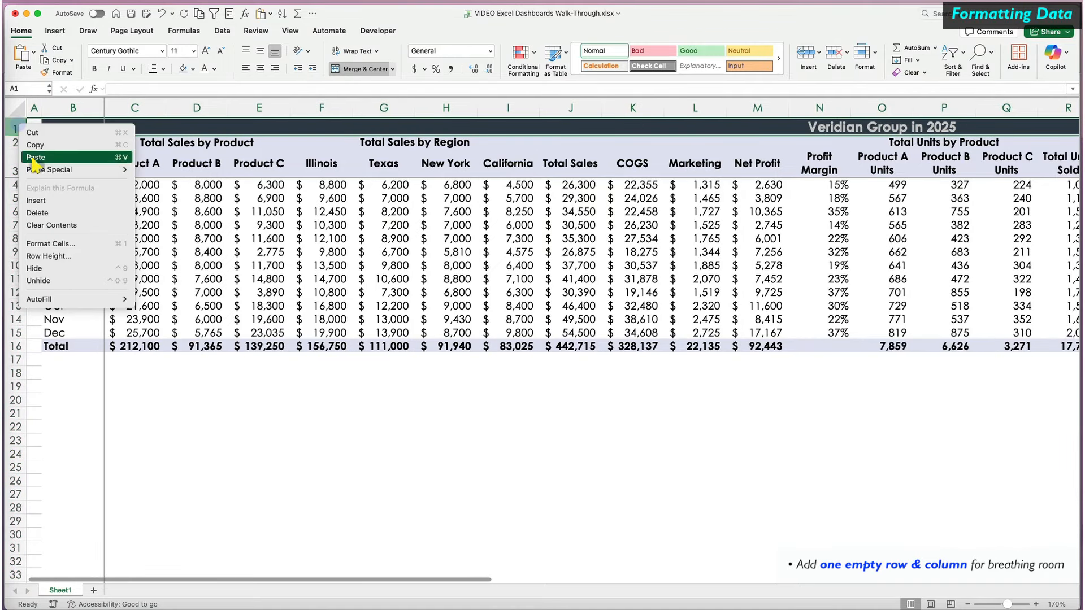
{"action": "left_click", "coordinate": [41, 199]}
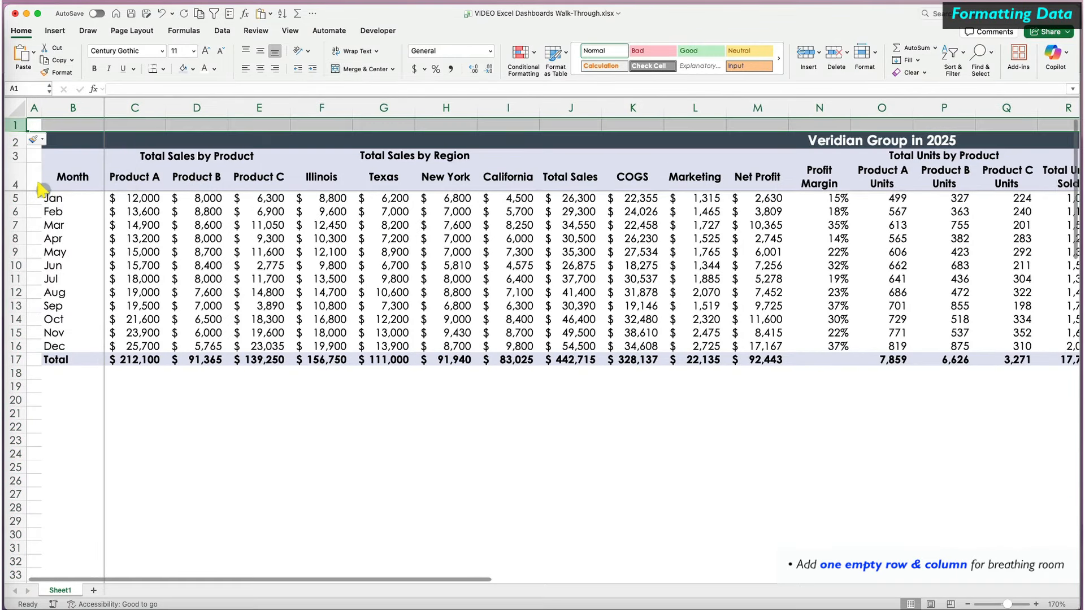
Apply a white fill to the empty row 1 and the empty column A.
{"action": "left_click", "coordinate": [192, 69]}
{"action": "left_click", "coordinate": [183, 118]}
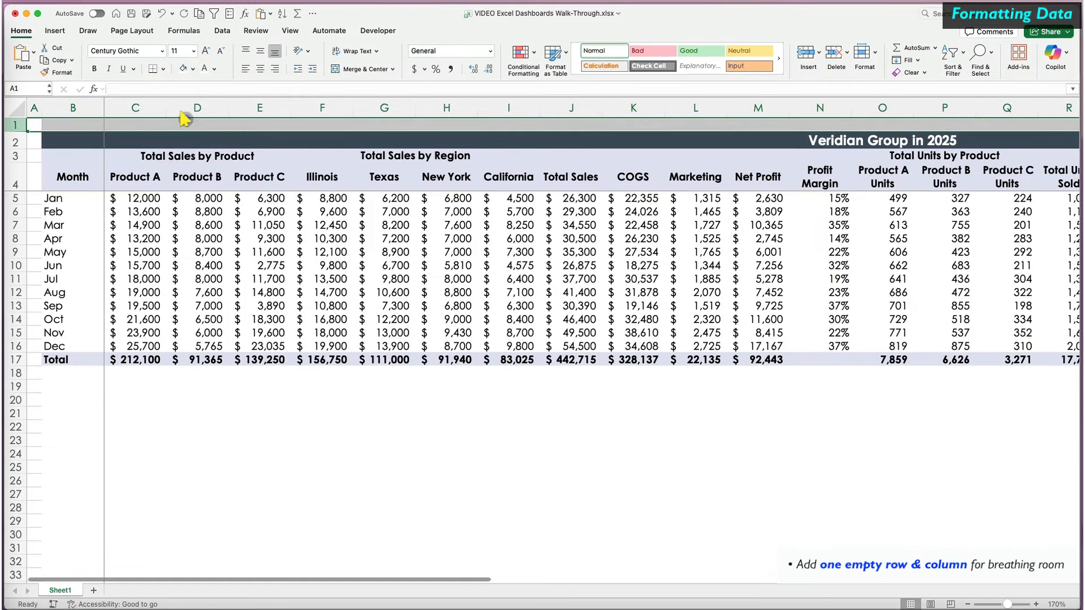
{"action": "left_click", "coordinate": [34, 106]}
{"action": "left_click", "coordinate": [169, 441]}
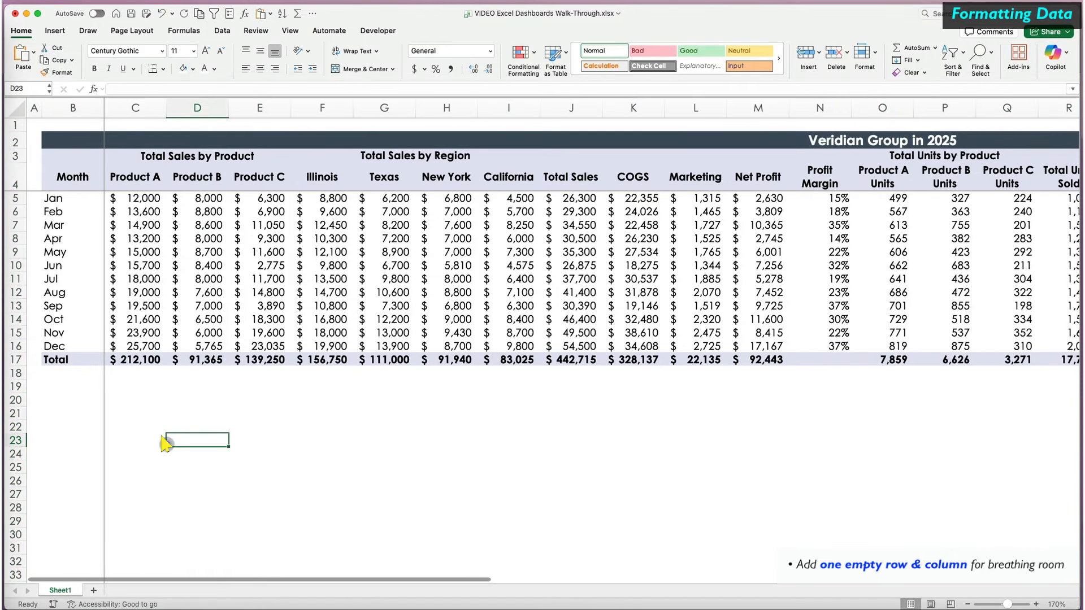
{"action": "left_click", "coordinate": [231, 424]}
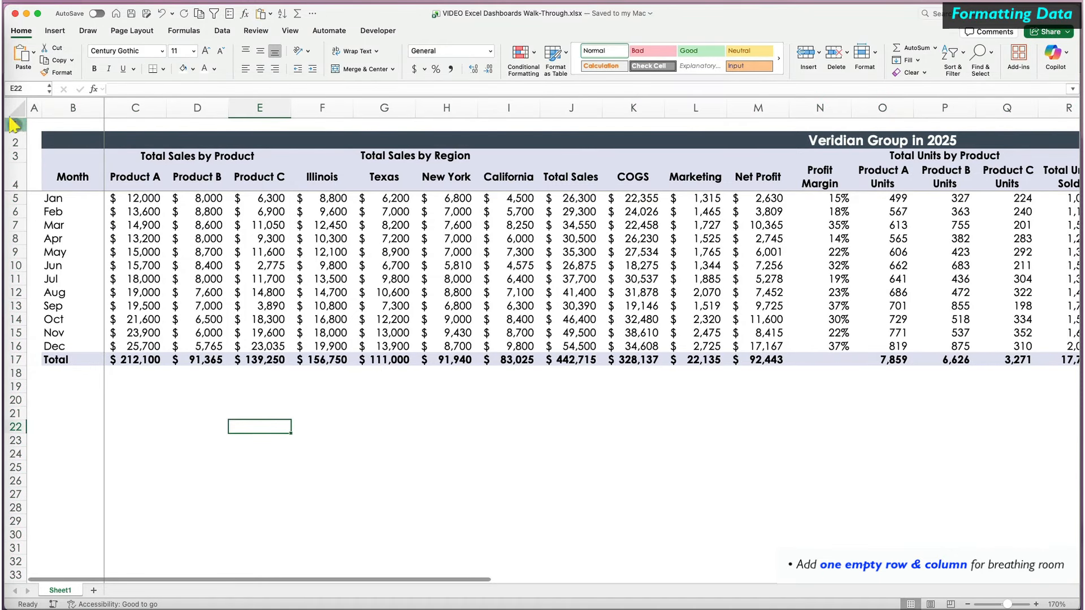
Add outside borders around the whole table B2:AB17 and around its Total row.
{"action": "left_click_drag", "start_coordinate": [73, 140], "coordinate": [1037, 361]}
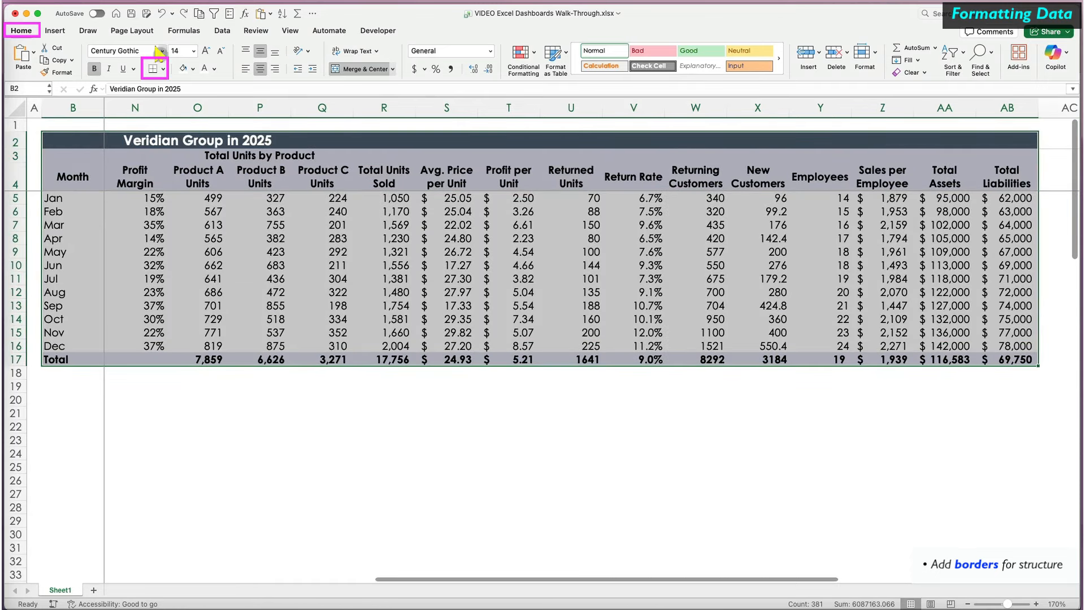
{"action": "left_click", "coordinate": [162, 68]}
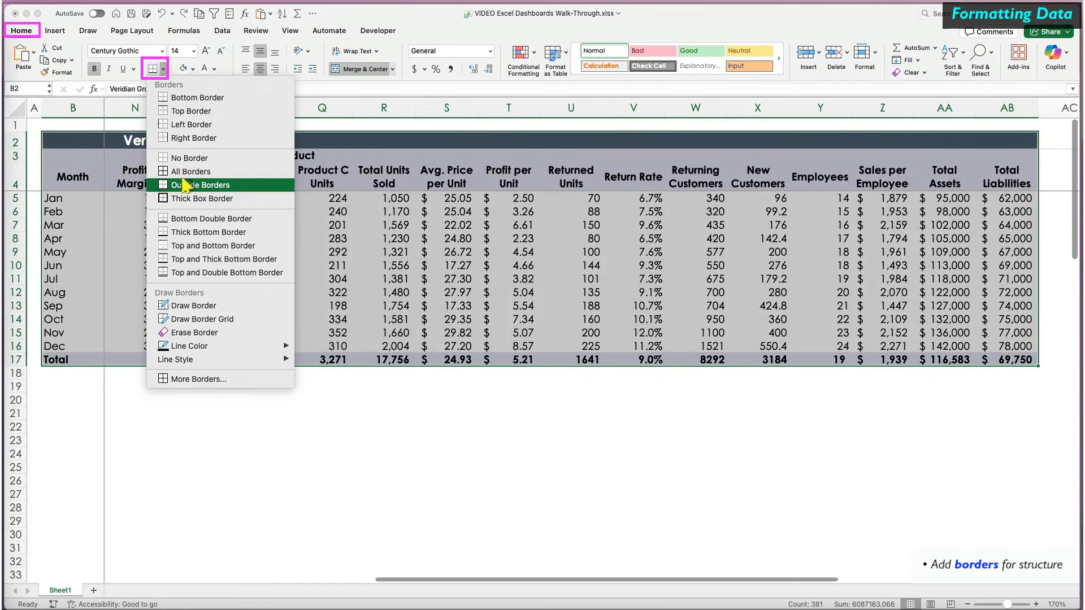
{"action": "left_click", "coordinate": [184, 185]}
{"action": "left_click", "coordinate": [78, 359]}
{"action": "left_click", "coordinate": [79, 167]}
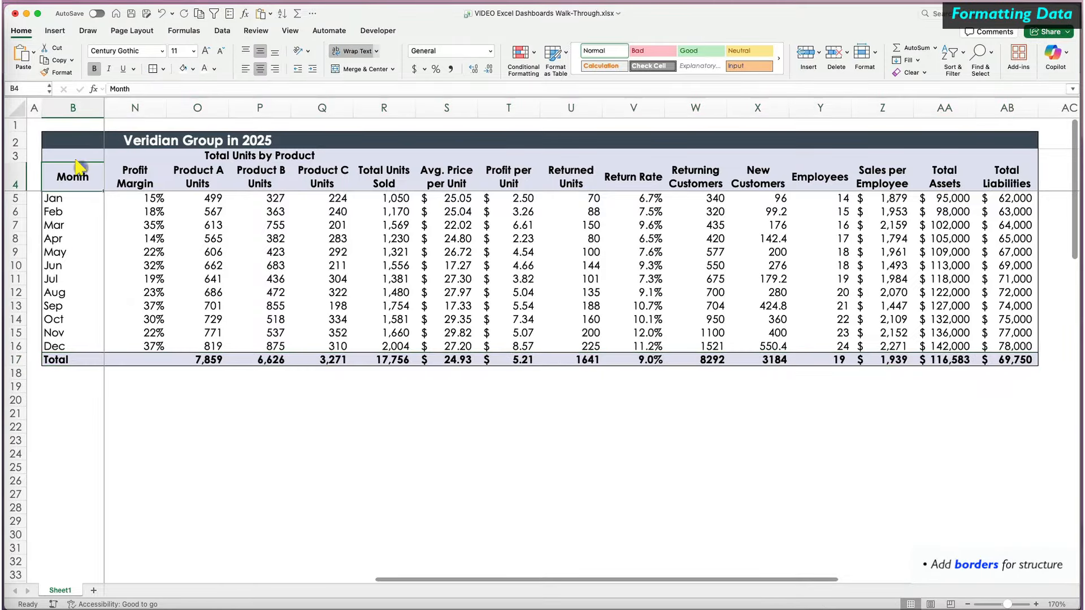
Add outside borders around the product sales, regional sales, and Total Sales to Profit Margin column groups, from row 3 to 17.
{"action": "scroll", "coordinate": [239, 279], "scroll_direction": "left", "scroll_amount": 10}
{"action": "left_click_drag", "start_coordinate": [169, 155], "coordinate": [271, 359]}
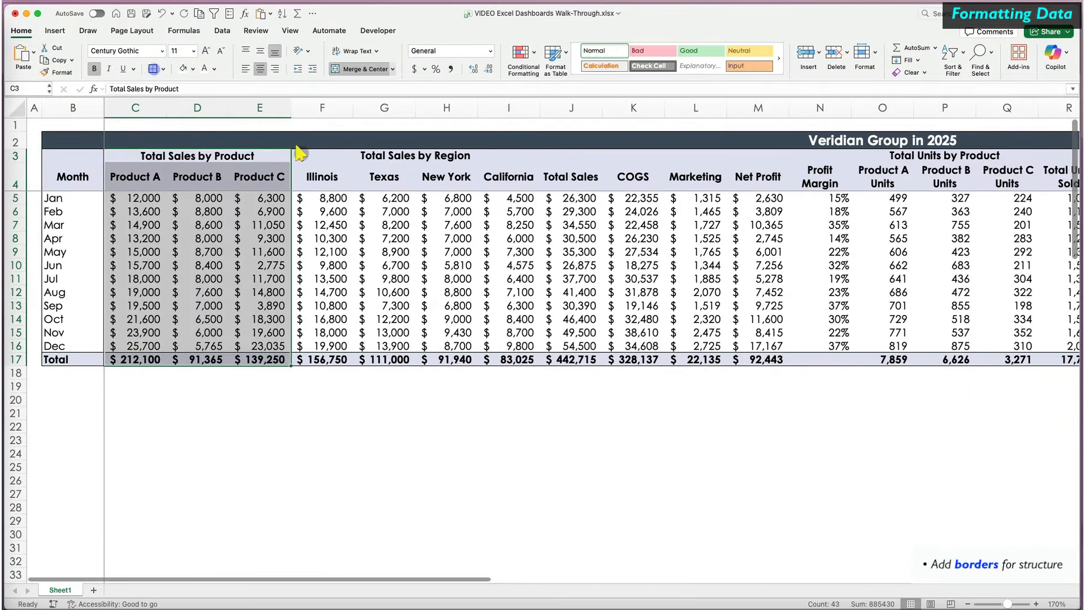
{"action": "left_click_drag", "start_coordinate": [300, 153], "coordinate": [534, 360]}
{"action": "left_click_drag", "start_coordinate": [571, 157], "coordinate": [816, 361]}
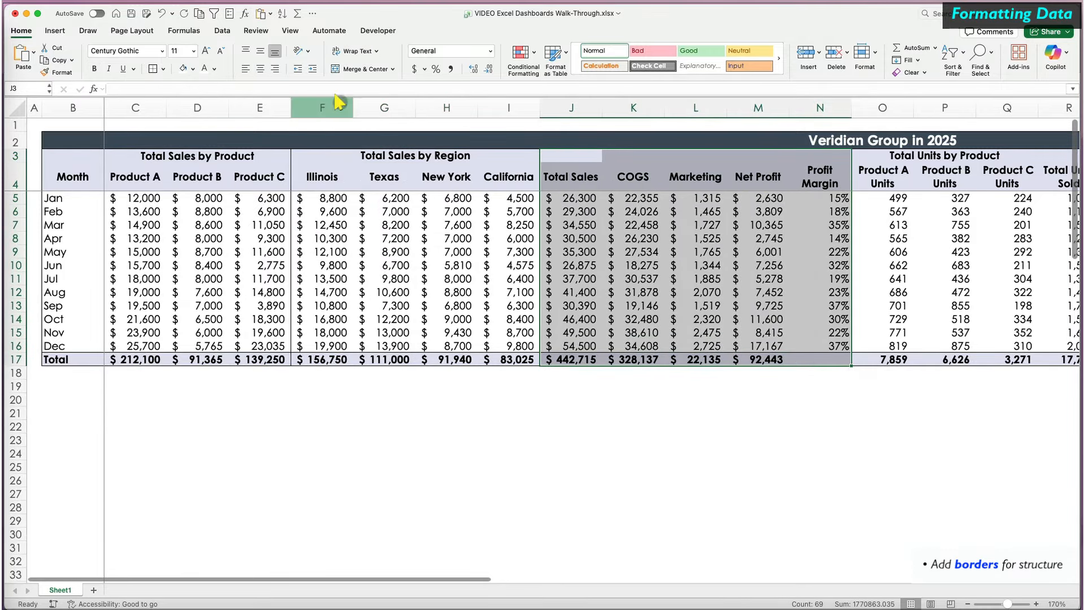
Add outside borders around the product units, Total Units Sold, price and profit per unit, returns, and customer column groups.
{"action": "scroll", "coordinate": [850, 473], "scroll_direction": "right", "scroll_amount": 8}
{"action": "left_click_drag", "start_coordinate": [486, 157], "coordinate": [633, 359]}
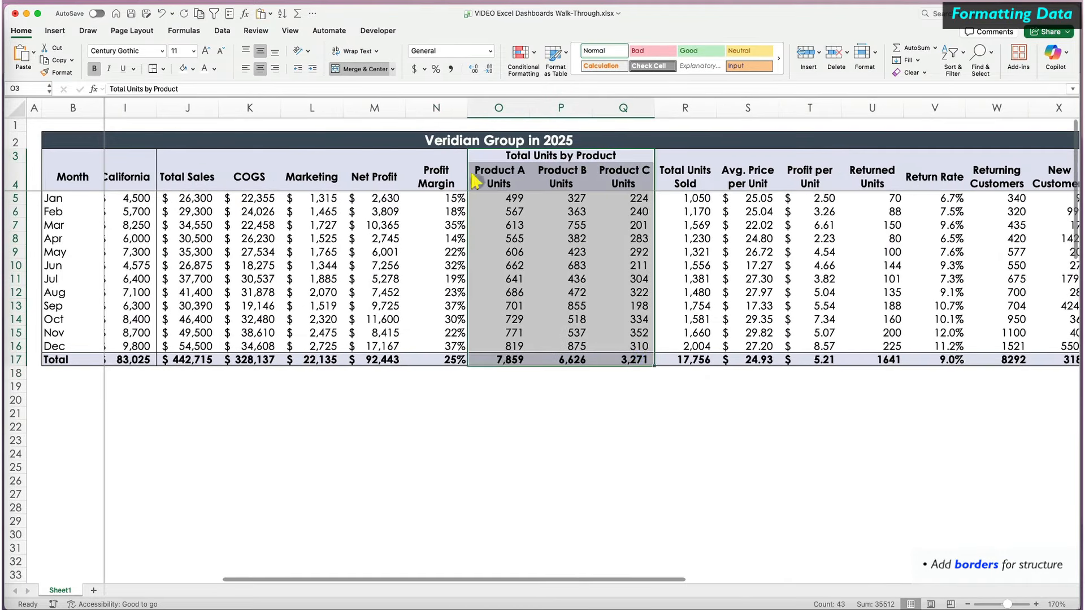
{"action": "scroll", "coordinate": [477, 181], "scroll_direction": "right", "scroll_amount": 4}
{"action": "left_click_drag", "start_coordinate": [416, 156], "coordinate": [416, 360]}
{"action": "left_click_drag", "start_coordinate": [481, 155], "coordinate": [544, 359]}
{"action": "left_click_drag", "start_coordinate": [603, 159], "coordinate": [667, 359]}
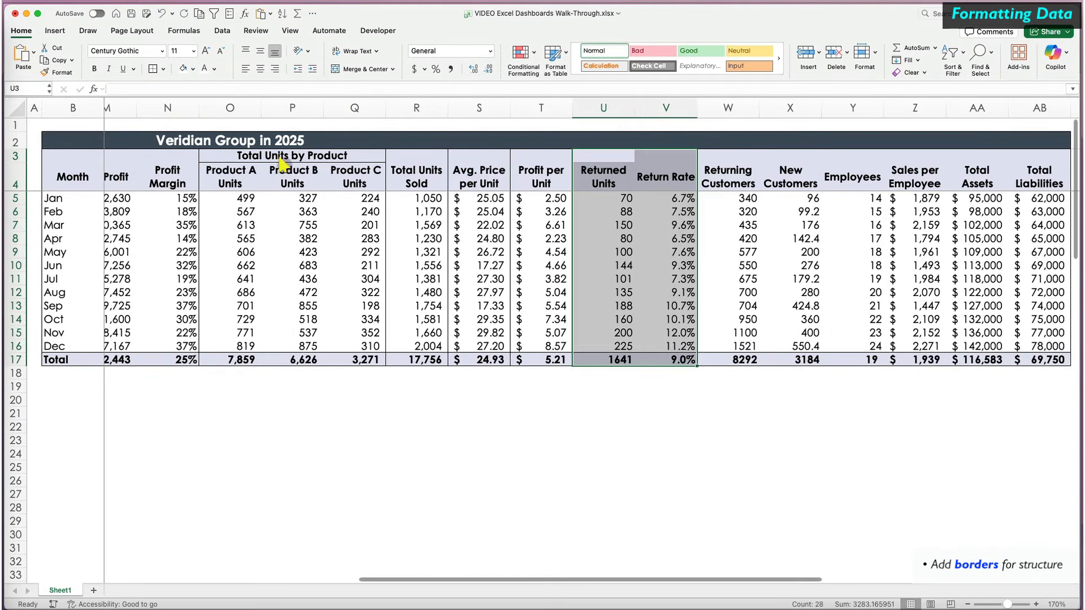
{"action": "left_click_drag", "start_coordinate": [727, 157], "coordinate": [791, 359]}
{"action": "scroll", "coordinate": [633, 390], "scroll_direction": "right", "scroll_amount": 3}
{"action": "left_click", "coordinate": [627, 410]}
{"action": "scroll", "coordinate": [629, 387], "scroll_direction": "left", "scroll_amount": 12}
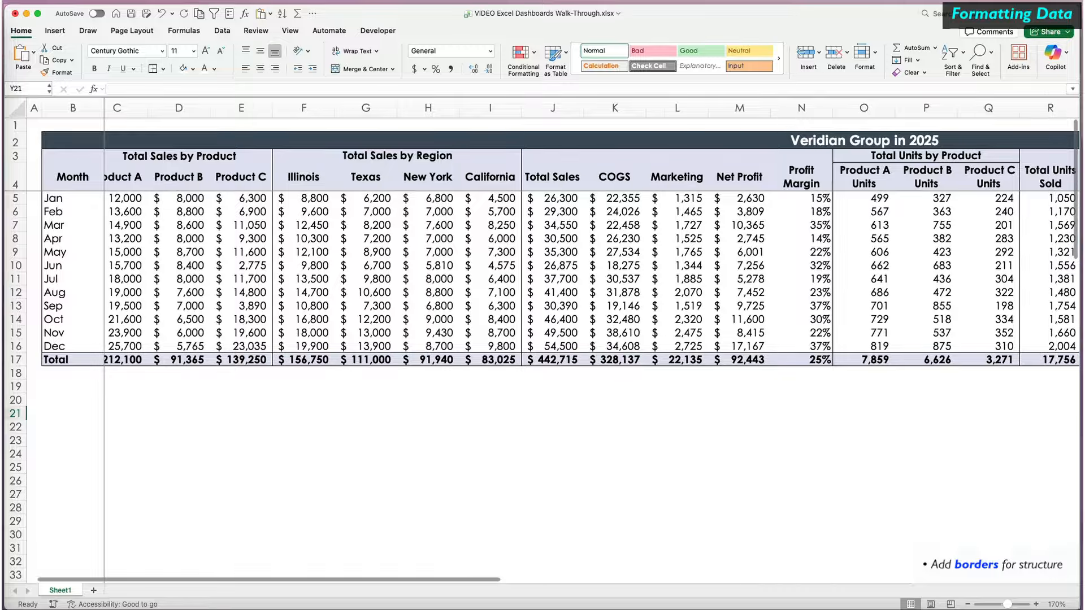
Insert a narrow empty divider column between California and Total Sales.
{"action": "left_click", "coordinate": [553, 108]}
{"action": "right_click", "coordinate": [553, 109]}
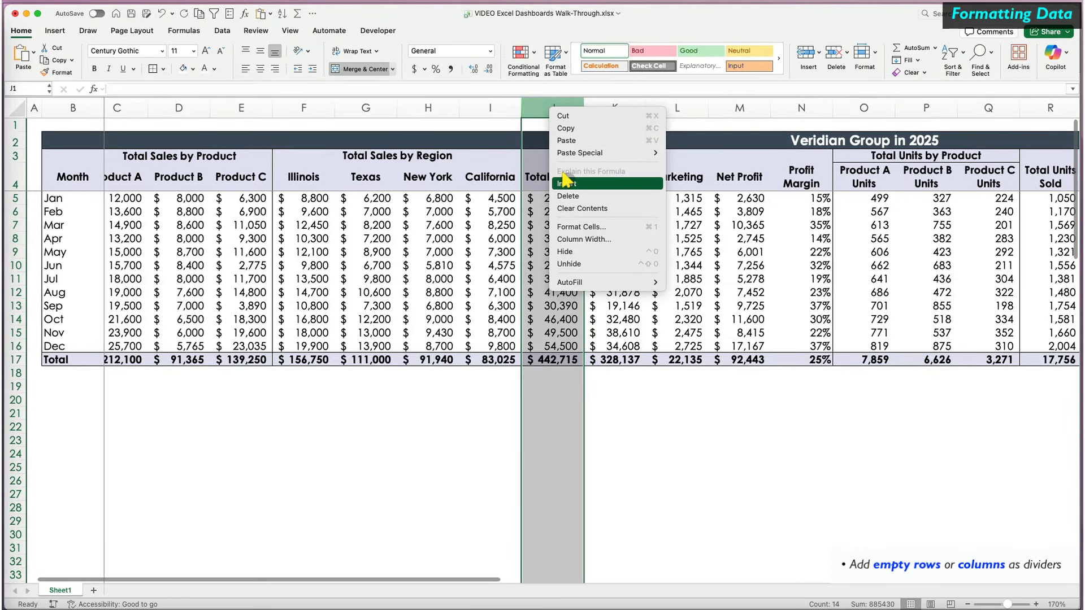
{"action": "left_click", "coordinate": [565, 183]}
{"action": "left_click_drag", "start_coordinate": [584, 107], "coordinate": [529, 107]}
{"action": "left_click", "coordinate": [524, 136]}
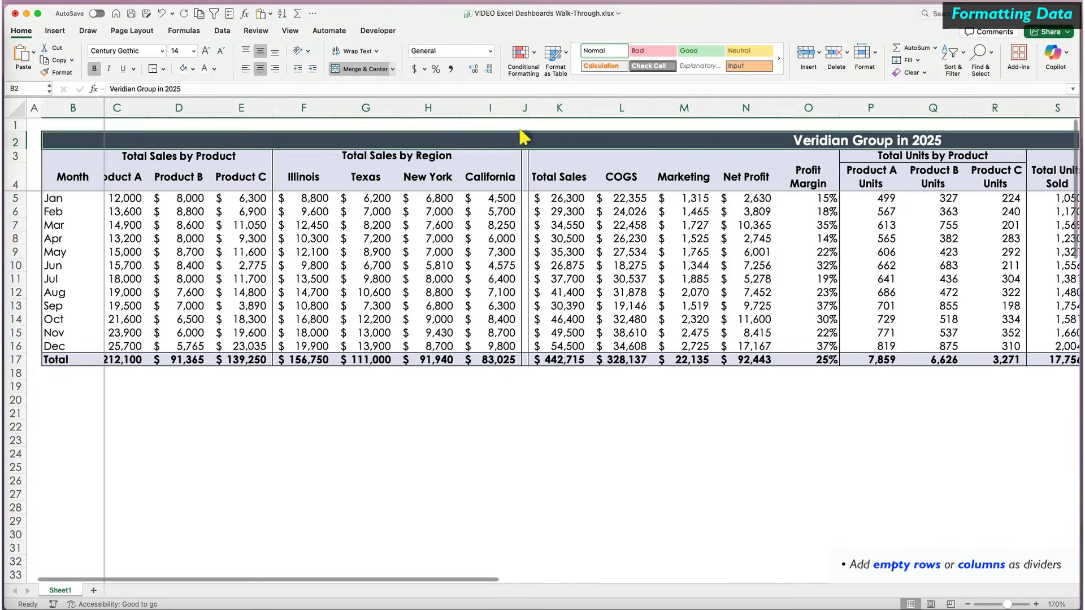
Copy the divider column J and insert the copy between Profit Margin and Product A Units.
{"action": "left_click", "coordinate": [525, 107]}
{"action": "key", "text": "super+c"}
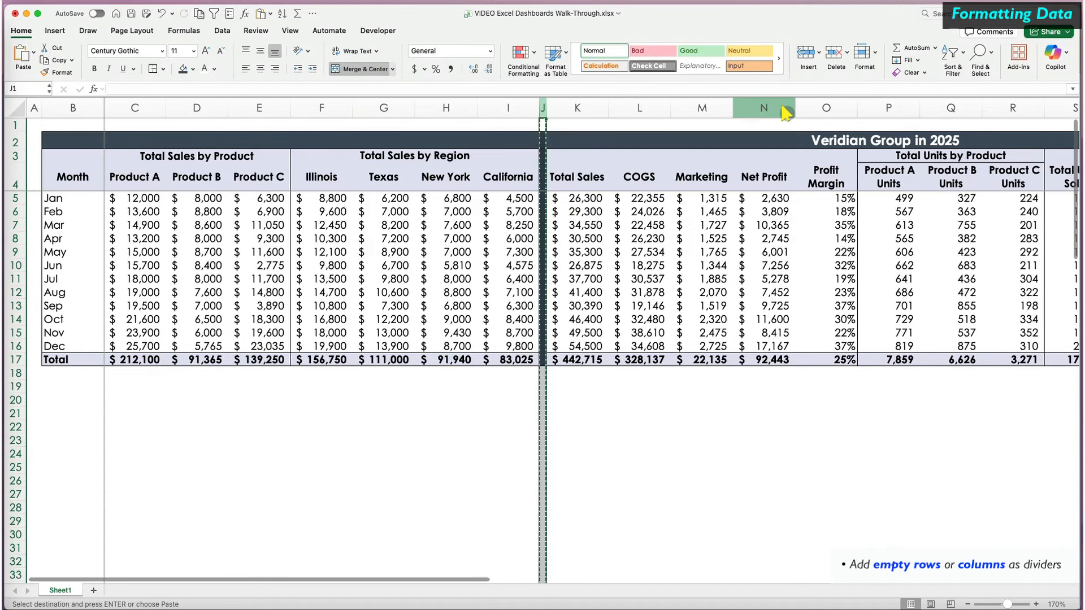
{"action": "left_click", "coordinate": [879, 107]}
{"action": "right_click", "coordinate": [878, 108]}
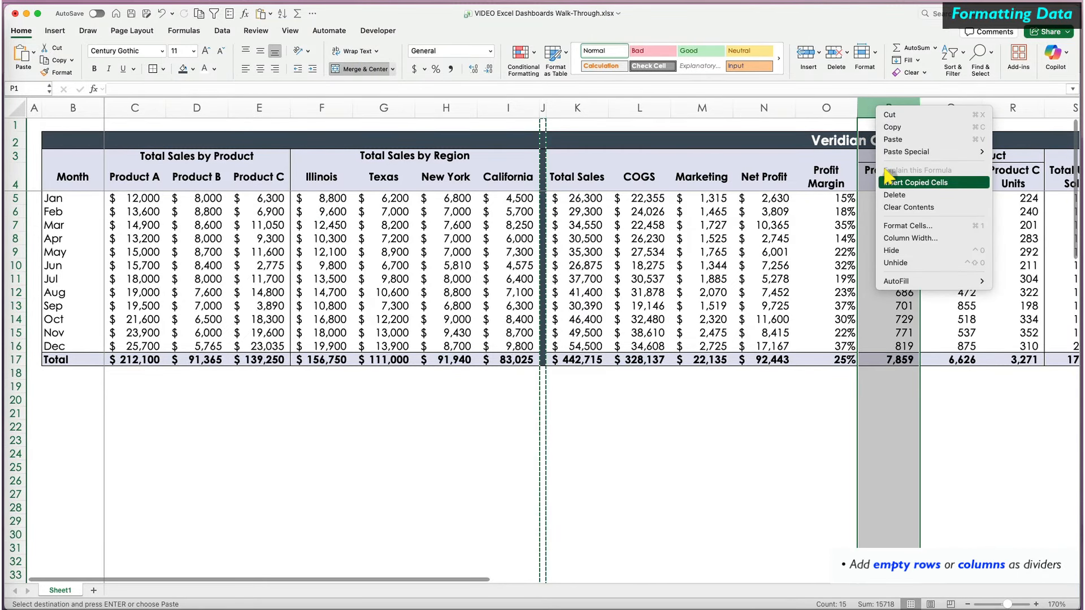
{"action": "left_click", "coordinate": [890, 180]}
Insert another copy of the divider column between New Customers and Employees, and end copy mode.
{"action": "scroll", "coordinate": [904, 418], "scroll_direction": "right", "scroll_amount": 10}
{"action": "right_click", "coordinate": [783, 108]}
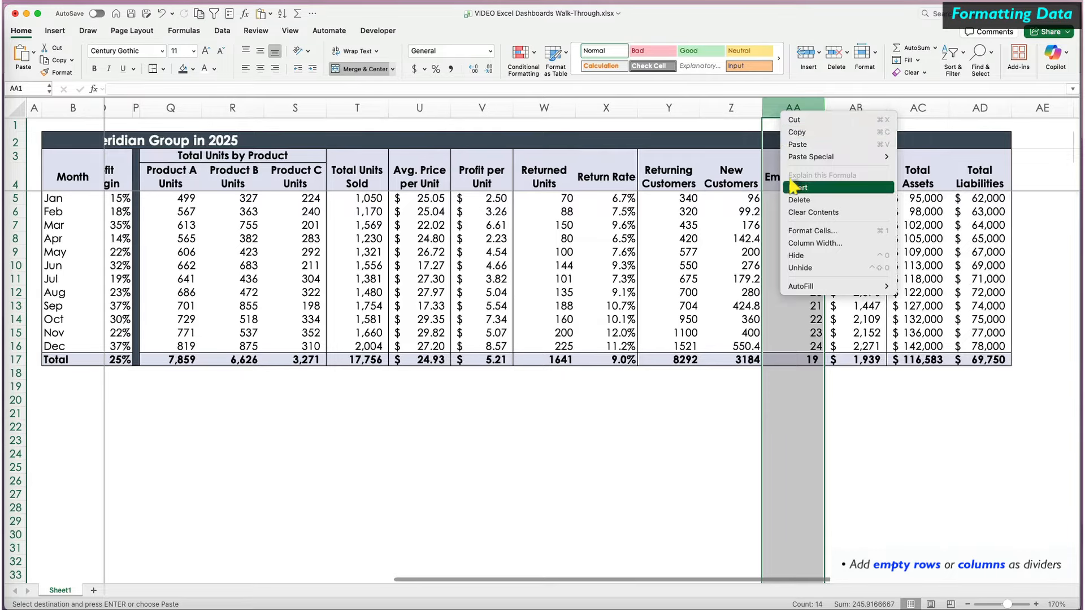
{"action": "left_click", "coordinate": [794, 187]}
{"action": "left_click", "coordinate": [530, 477]}
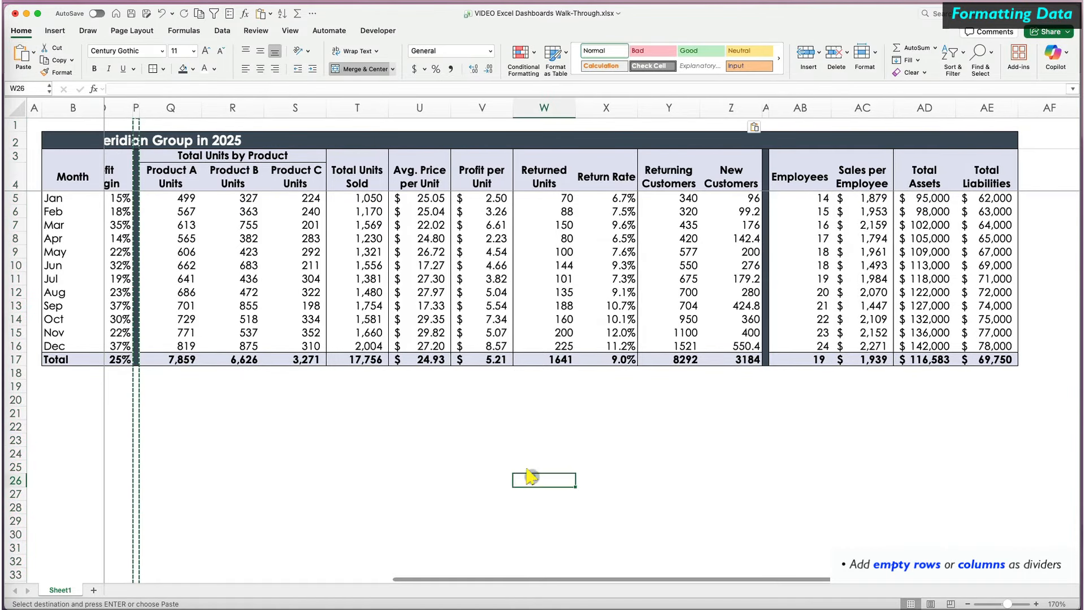
{"action": "key", "text": "Escape"}
{"action": "scroll", "coordinate": [628, 450], "scroll_direction": "left", "scroll_amount": 10}
{"action": "left_click", "coordinate": [272, 423]}
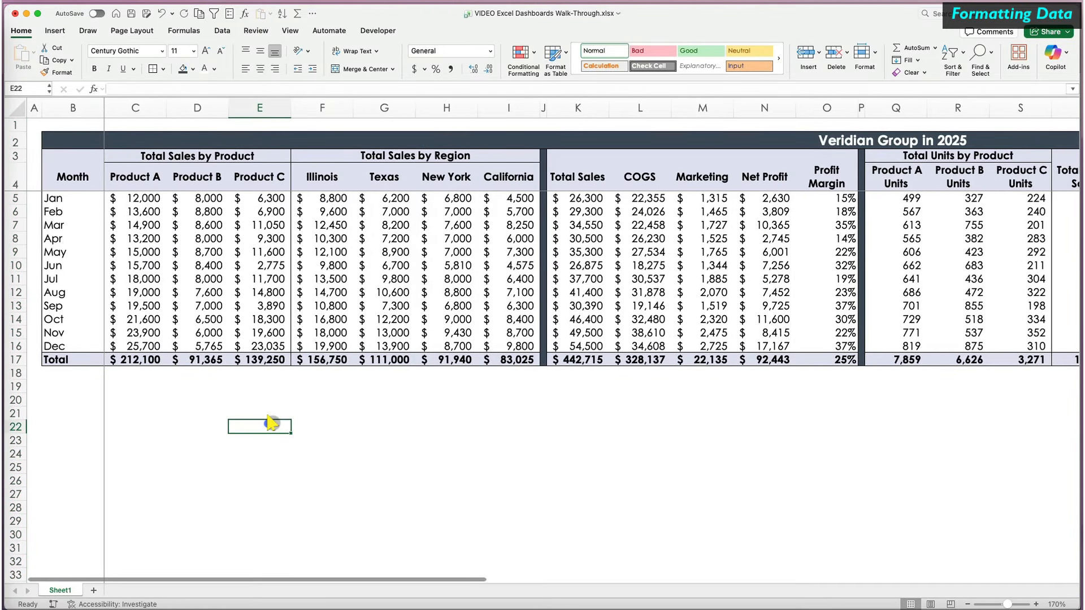
{"action": "scroll", "coordinate": [407, 440], "scroll_direction": "right", "scroll_amount": 10}
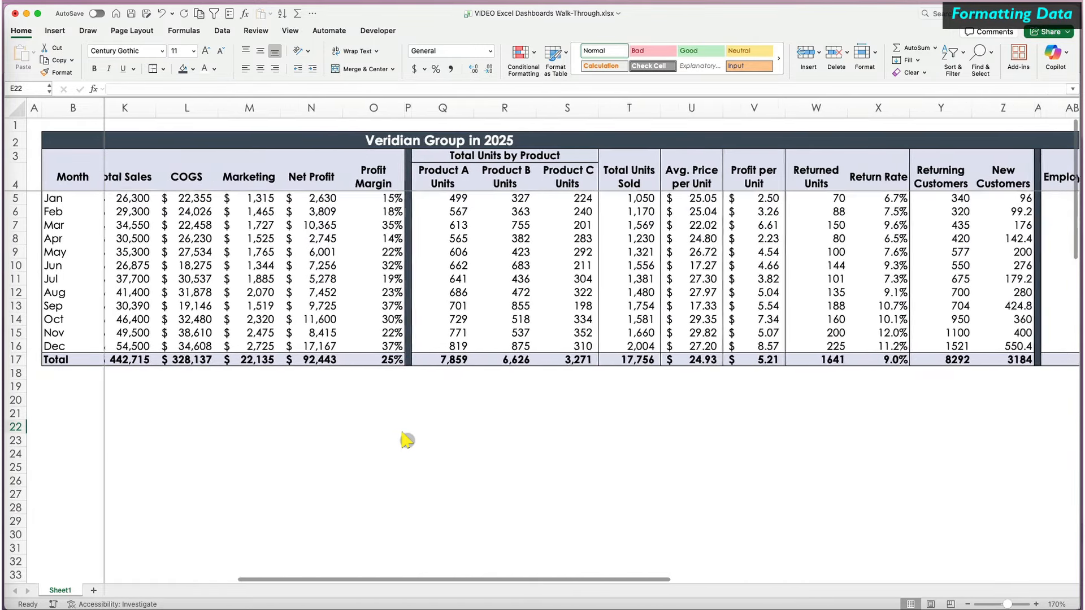
{"action": "scroll", "coordinate": [407, 440], "scroll_direction": "right", "scroll_amount": 5}
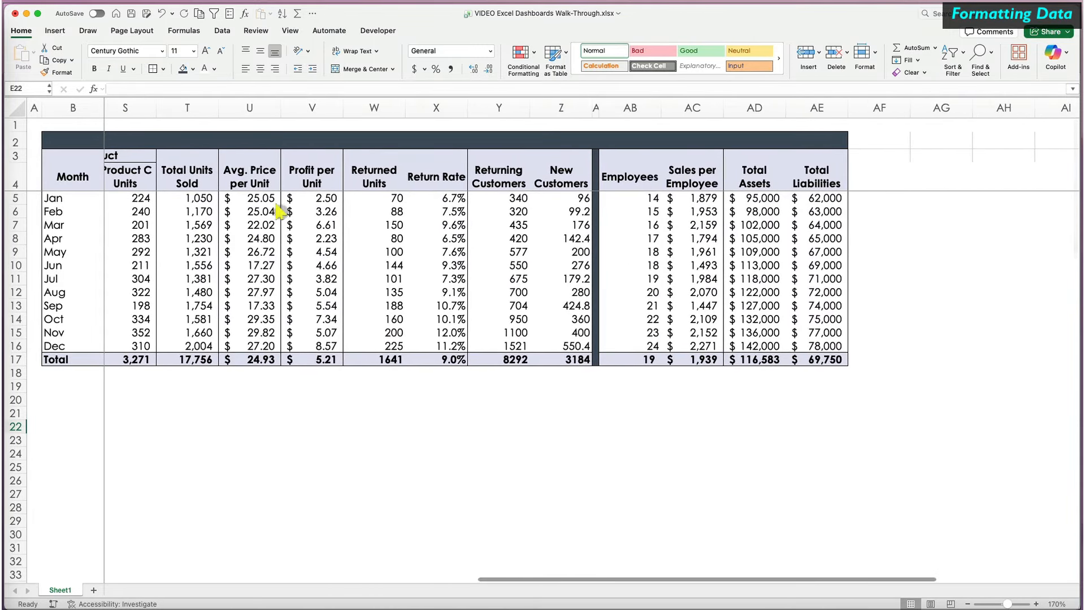
{"action": "scroll", "coordinate": [462, 196], "scroll_direction": "left", "scroll_amount": 10}
{"action": "scroll", "coordinate": [462, 196], "scroll_direction": "left", "scroll_amount": 10}
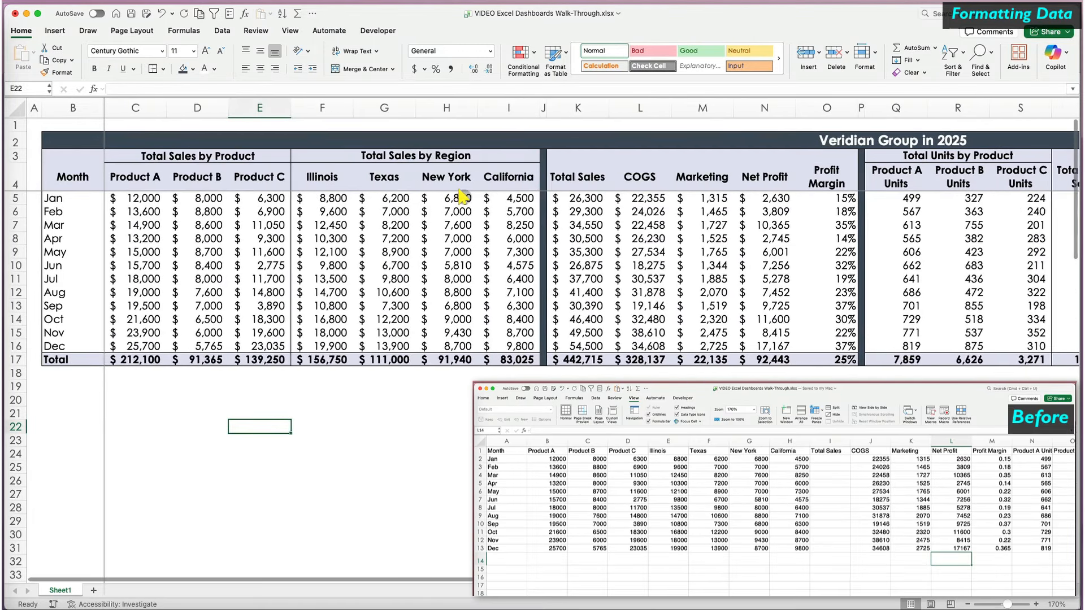
Enter the labels Ratio, Equity, D/E Ratio, ROA and ROE down cells B21 to B25.
{"action": "type", "text": "Ratios"}
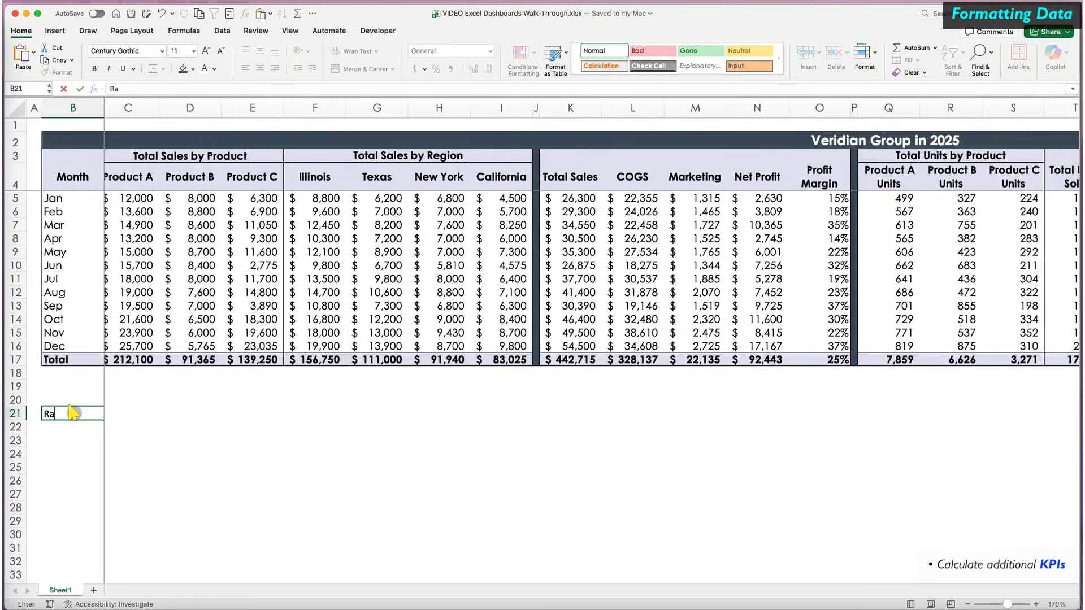
{"action": "key", "text": "Return"}
{"action": "type", "text": "Equity"}
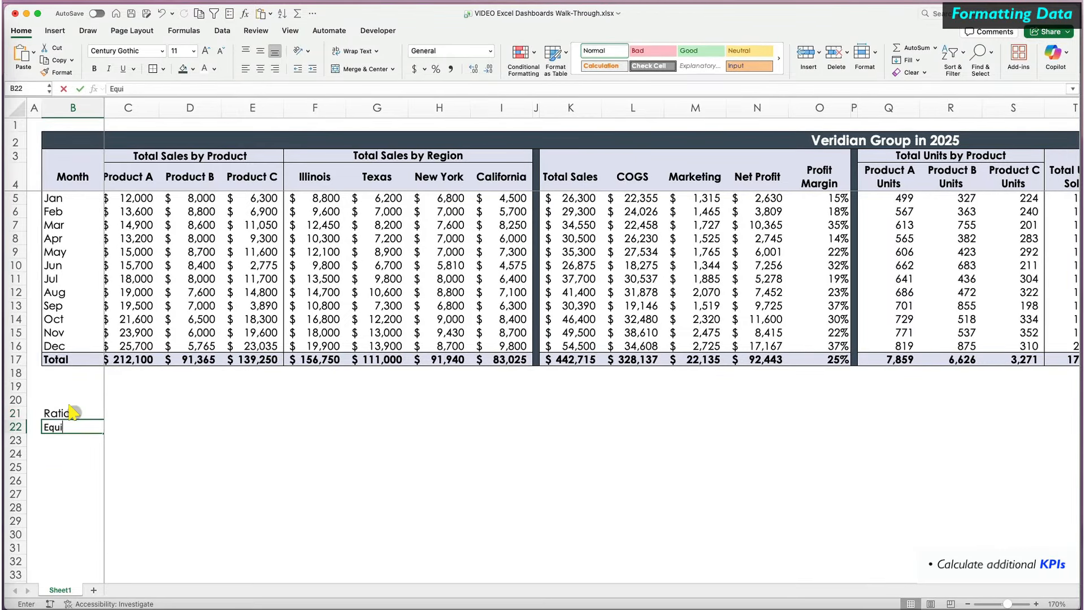
{"action": "key", "text": "Return"}
{"action": "type", "text": "D/E Ratio"}
{"action": "key", "text": "Return"}
{"action": "type", "text": "ROA"}
{"action": "key", "text": "Return"}
{"action": "type", "text": "ROE"}
{"action": "key", "text": "Return"}
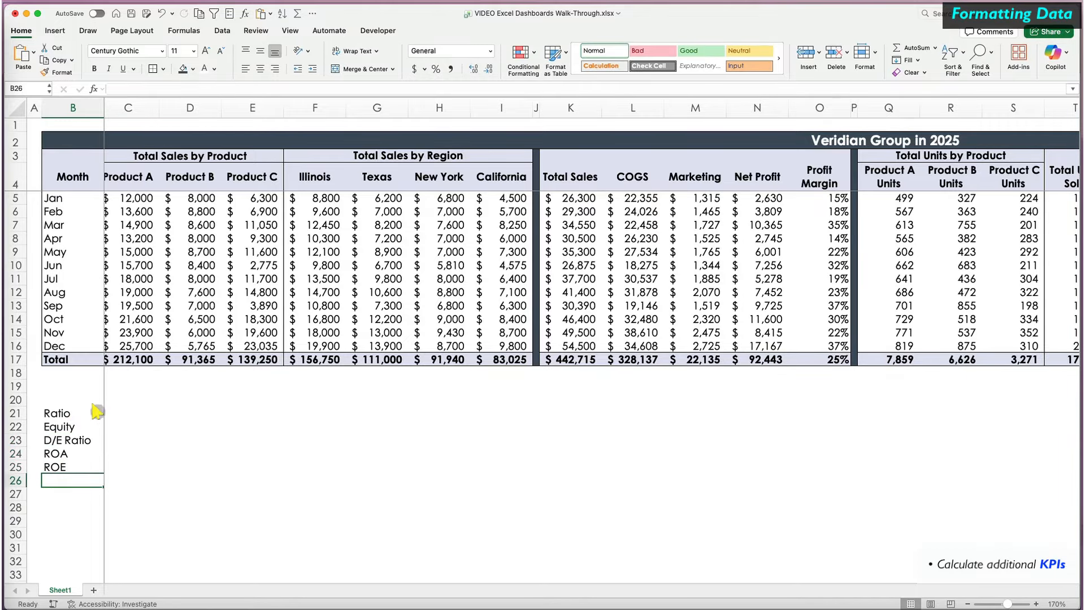
Add the headings Calc in C21, Definition in E21 and Formulas in G21.
{"action": "left_click", "coordinate": [118, 413]}
{"action": "type", "text": "Calc"}
{"action": "key", "text": "Tab"}
{"action": "key", "text": "Tab"}
{"action": "type", "text": "Definition"}
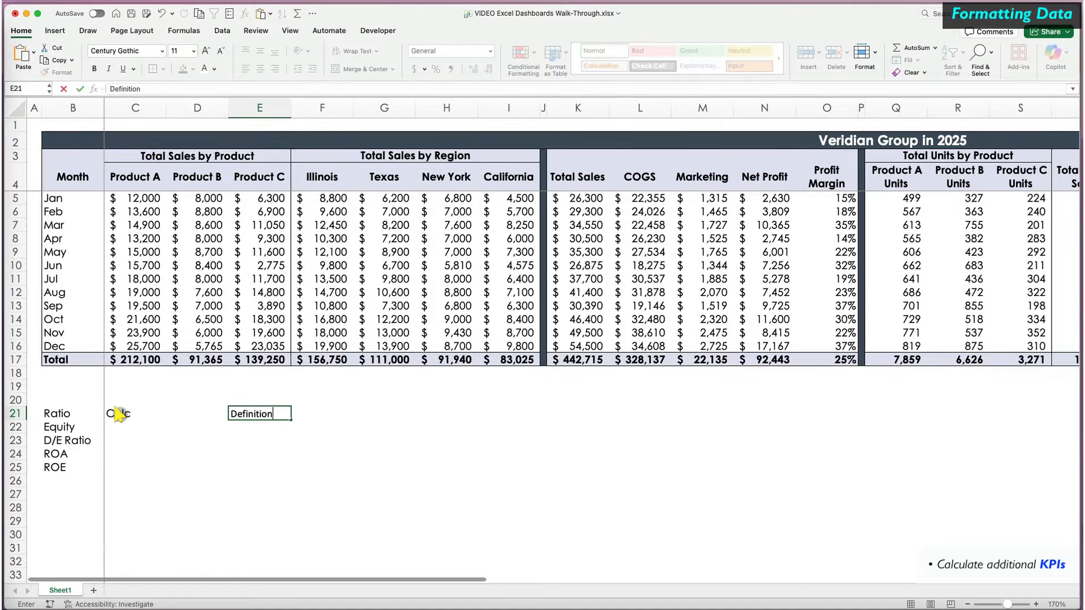
{"action": "key", "text": "Tab"}
{"action": "key", "text": "Tab"}
{"action": "type", "text": "Form"}
{"action": "type", "text": "ulas"}
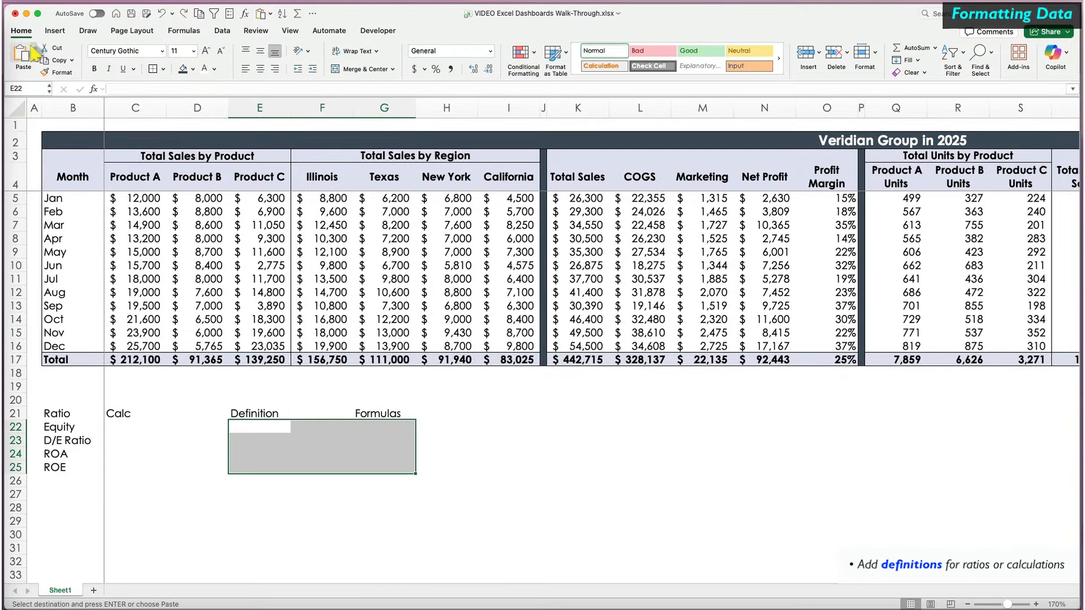
Paste the copied ratio definitions and formula descriptions as values only into E22:G25.
{"action": "left_click", "coordinate": [33, 52]}
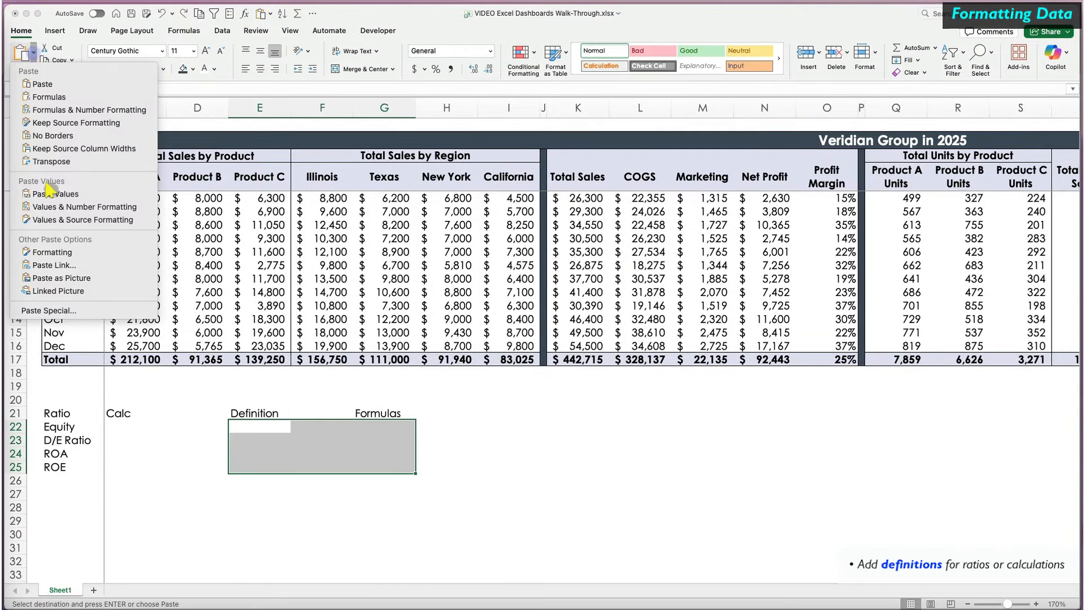
{"action": "left_click", "coordinate": [51, 193]}
{"action": "left_click", "coordinate": [512, 466]}
Make the ratio header row B21:H21 bold with a light lavender fill, and put outside borders around it and the ratio table.
{"action": "left_click_drag", "start_coordinate": [73, 413], "coordinate": [438, 413]}
{"action": "left_click", "coordinate": [95, 69]}
{"action": "left_click", "coordinate": [193, 68]}
{"action": "left_click", "coordinate": [195, 223]}
{"action": "left_click", "coordinate": [154, 69]}
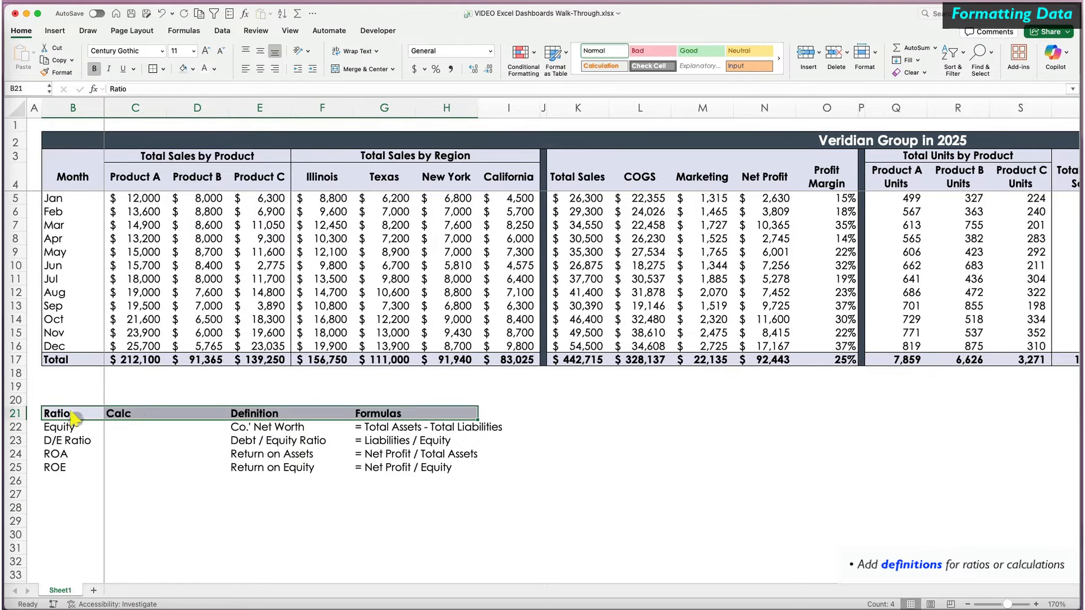
{"action": "left_click_drag", "start_coordinate": [74, 416], "coordinate": [454, 464]}
Calculate Equity in D22 as Total Assets minus Total Liabilities from the Total row, =AD17-AE17.
{"action": "left_click", "coordinate": [152, 427]}
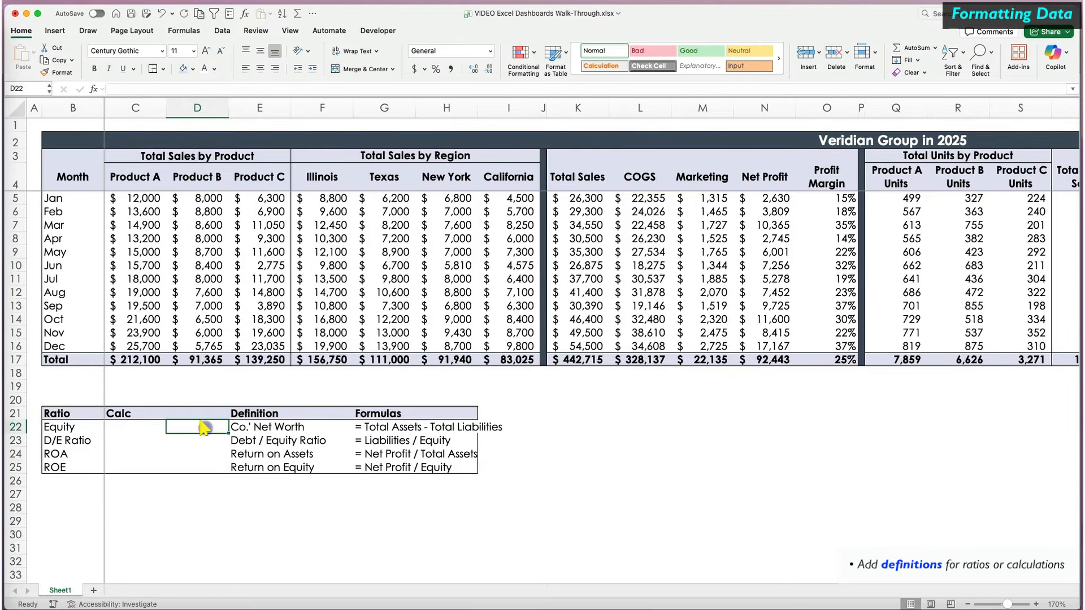
{"action": "type", "text": "="}
{"action": "scroll", "coordinate": [790, 348], "scroll_direction": "right", "scroll_amount": 10}
{"action": "scroll", "coordinate": [790, 348], "scroll_direction": "right", "scroll_amount": 5}
{"action": "left_click", "coordinate": [775, 360]}
{"action": "type", "text": "-"}
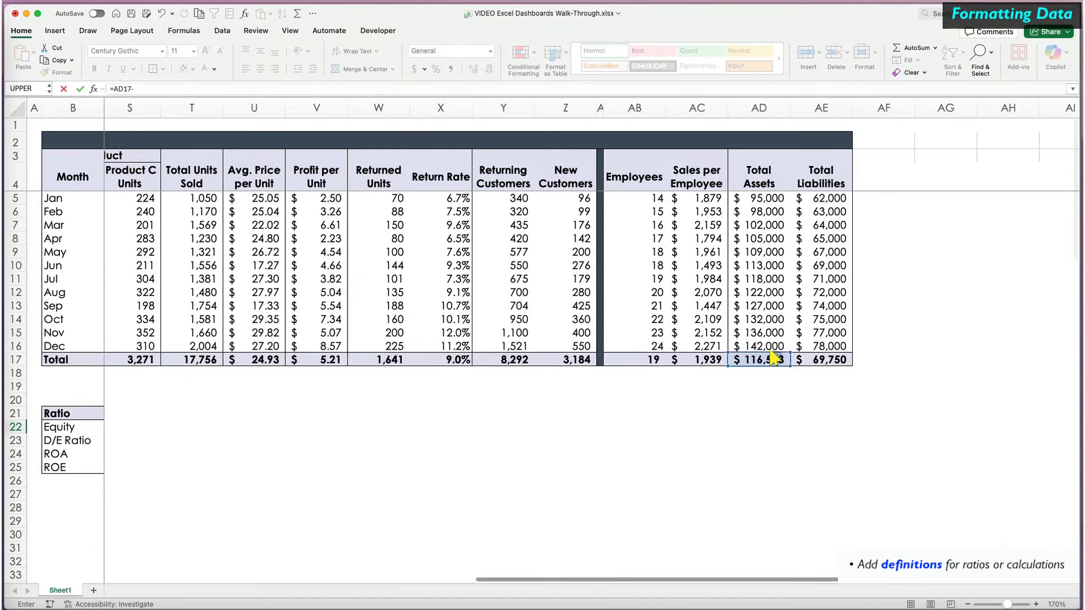
{"action": "left_click", "coordinate": [830, 361]}
{"action": "key", "text": "Return"}
Calculate the D/E Ratio in D23 with =AE17/(AD17-AE17), shown to one decimal place.
{"action": "type", "text": "="}
{"action": "scroll", "coordinate": [633, 430], "scroll_direction": "right", "scroll_amount": 10}
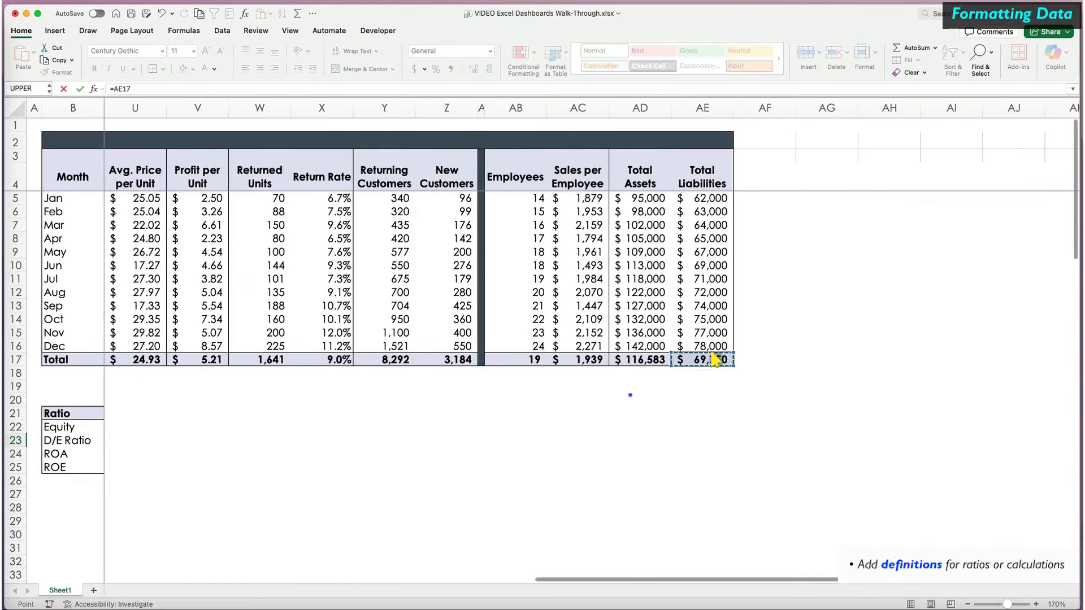
{"action": "left_click", "coordinate": [715, 360]}
{"action": "type", "text": "/("}
{"action": "left_click", "coordinate": [637, 360]}
{"action": "type", "text": "-"}
{"action": "left_click", "coordinate": [700, 360]}
{"action": "type", "text": ")"}
{"action": "key", "text": "Return"}
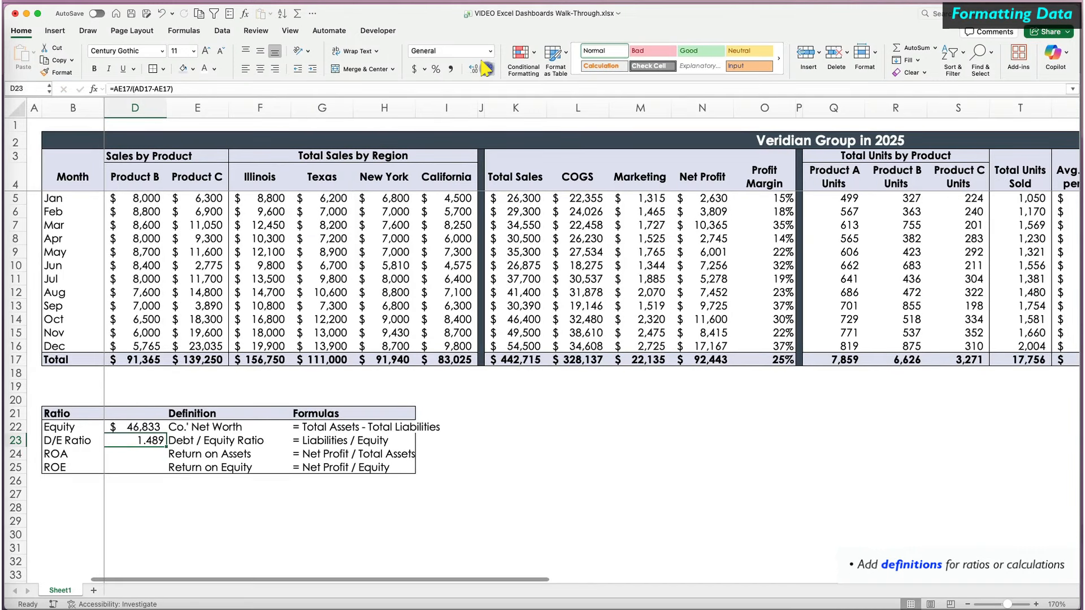
Calculate ROA in D24 as total Net Profit divided by Total Assets, =N17/AD17, formatted as a percentage.
{"action": "key", "text": "Down"}
{"action": "type", "text": "="}
{"action": "left_click", "coordinate": [702, 359]}
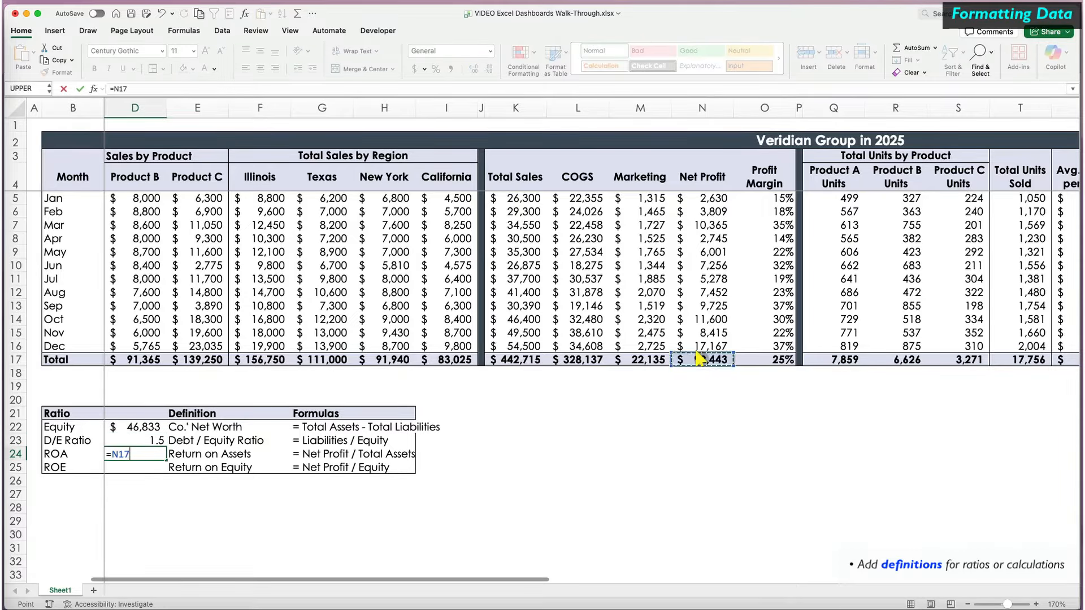
{"action": "type", "text": "/"}
{"action": "scroll", "coordinate": [701, 359], "scroll_direction": "right", "scroll_amount": 8}
{"action": "left_click", "coordinate": [961, 359]}
{"action": "key", "text": "Return"}
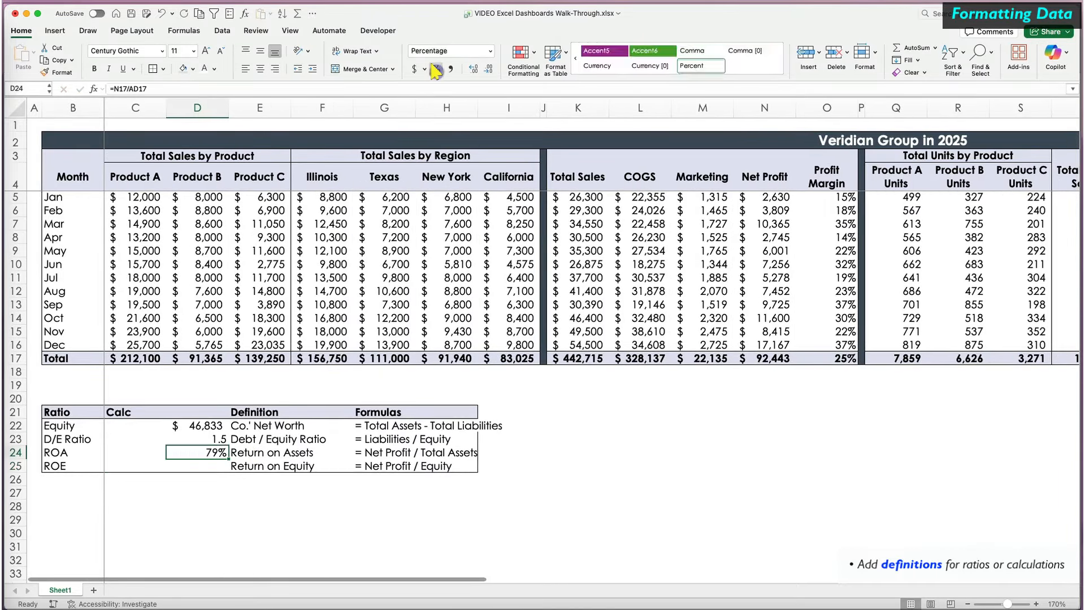
Calculate ROE in D25 as total Net Profit divided by Equity, =N17/(D22), formatted as a percentage.
{"action": "type", "text": "="}
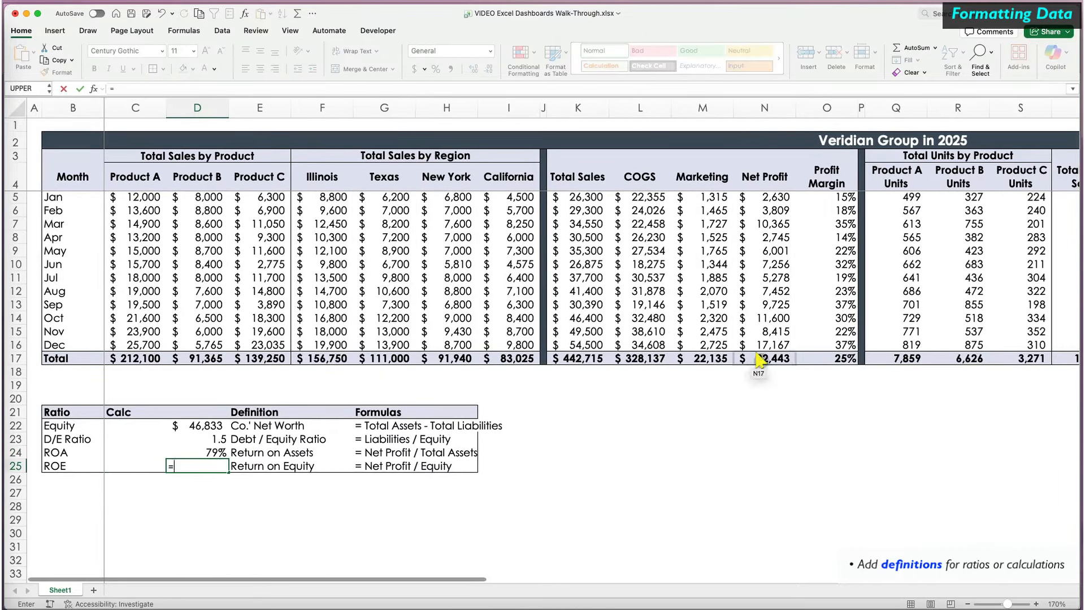
{"action": "left_click", "coordinate": [760, 358]}
{"action": "type", "text": "/("}
{"action": "left_click", "coordinate": [186, 422]}
{"action": "type", "text": ")"}
{"action": "key", "text": "Return"}
{"action": "key", "text": "Up"}
{"action": "left_click", "coordinate": [436, 69]}
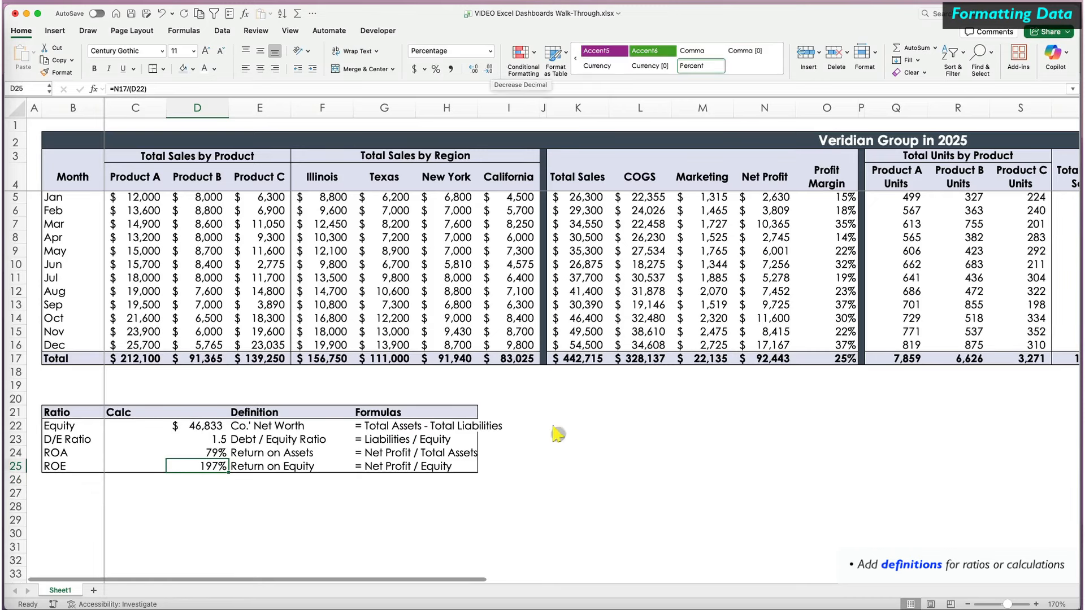
Bold the ratio labels and results in B22:D25, shrink the definition and formula text, and right-align the definitions.
{"action": "left_click_drag", "start_coordinate": [198, 426], "coordinate": [76, 465]}
{"action": "key", "text": "super+b"}
{"action": "scroll", "coordinate": [339, 427], "scroll_direction": "right", "scroll_amount": 1}
{"action": "mouse_move", "coordinate": [257, 426]}
{"action": "left_mouse_down"}
{"action": "mouse_move", "coordinate": [351, 427]}
{"action": "mouse_move", "coordinate": [396, 468]}
{"action": "mouse_move", "coordinate": [325, 468]}
{"action": "mouse_move", "coordinate": [319, 428]}
{"action": "mouse_move", "coordinate": [266, 468]}
{"action": "left_mouse_up"}
{"action": "key", "text": "super+shift+comma"}
{"action": "key", "text": "super+shift+comma"}
{"action": "scroll", "coordinate": [499, 480], "scroll_direction": "left", "scroll_amount": 1}
{"action": "left_click", "coordinate": [351, 70]}
{"action": "left_click", "coordinate": [275, 69]}
{"action": "left_click", "coordinate": [56, 72]}
{"action": "left_click", "coordinate": [578, 481]}
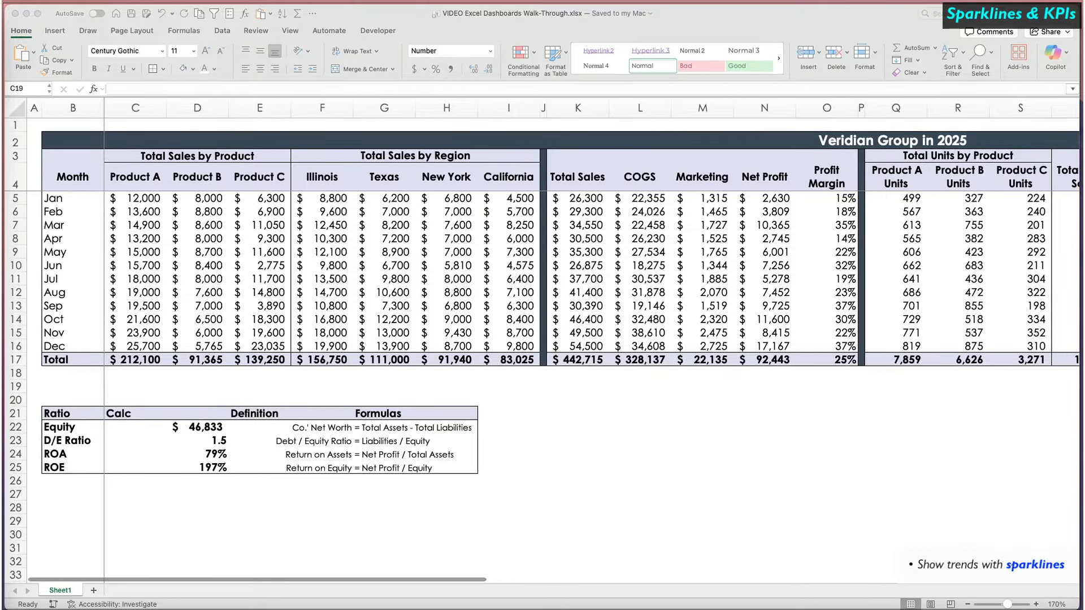
Enter the label Trend in B18, directly below the Total row.
{"action": "left_click", "coordinate": [44, 378]}
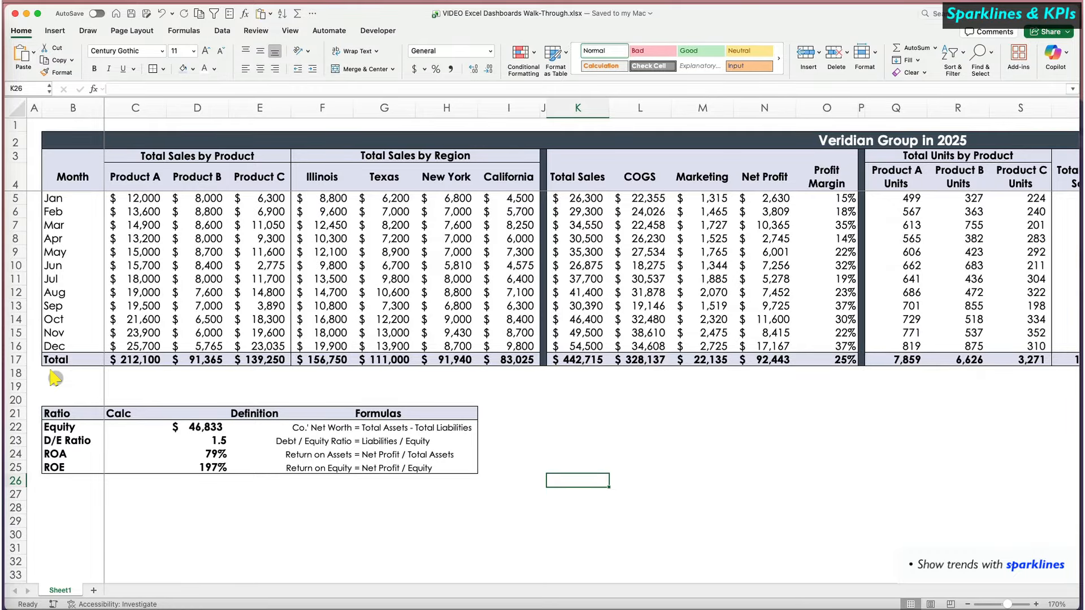
{"action": "left_click", "coordinate": [54, 375]}
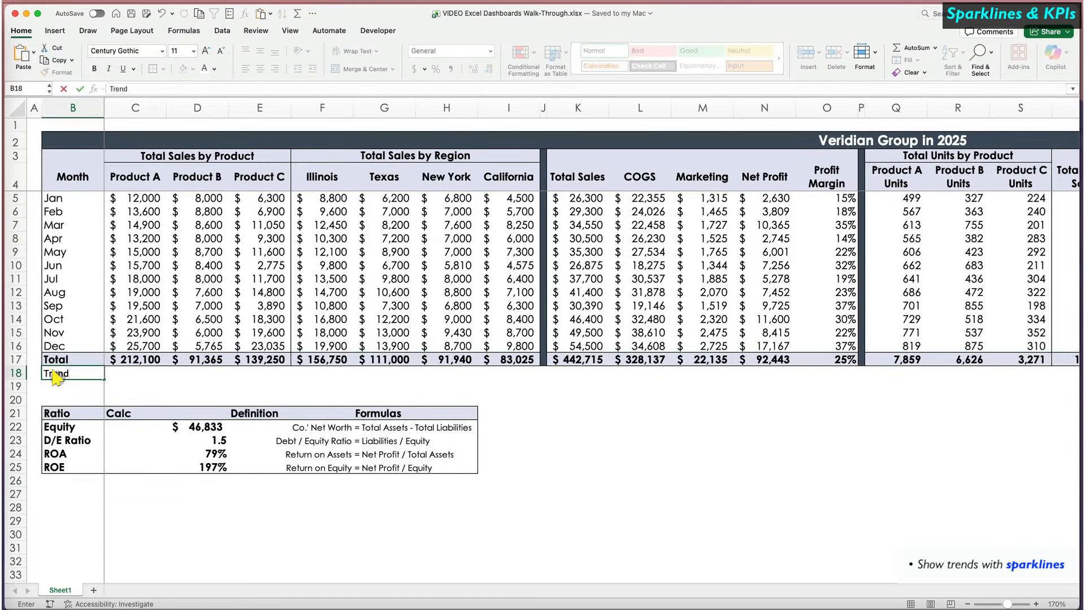
{"action": "key", "text": "Tab"}
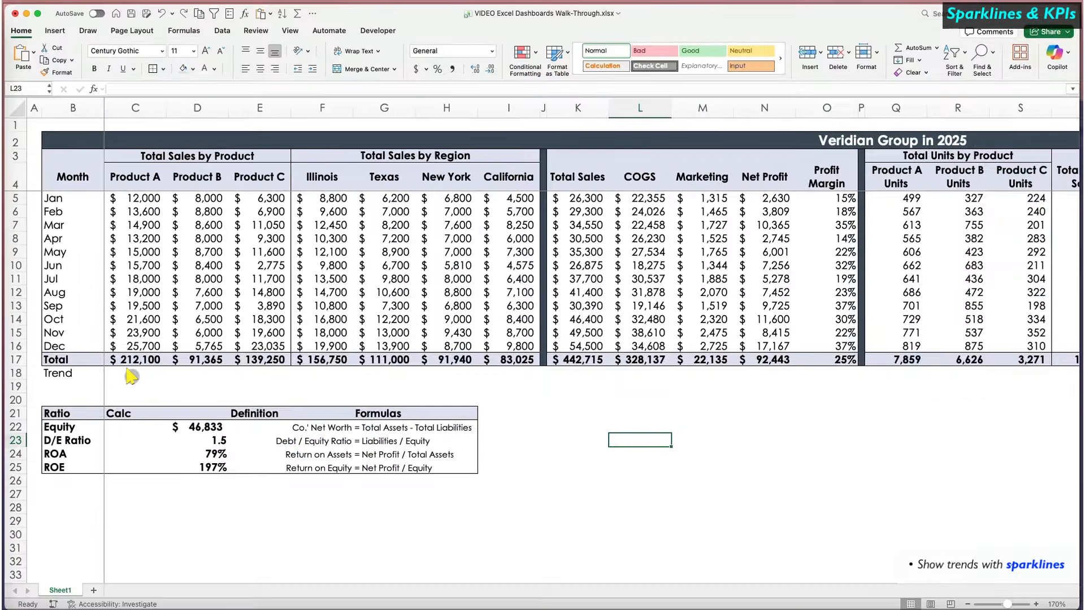
Create a column sparkline in C18 from the Product A monthly sales in C5:C16.
{"action": "left_click", "coordinate": [130, 374]}
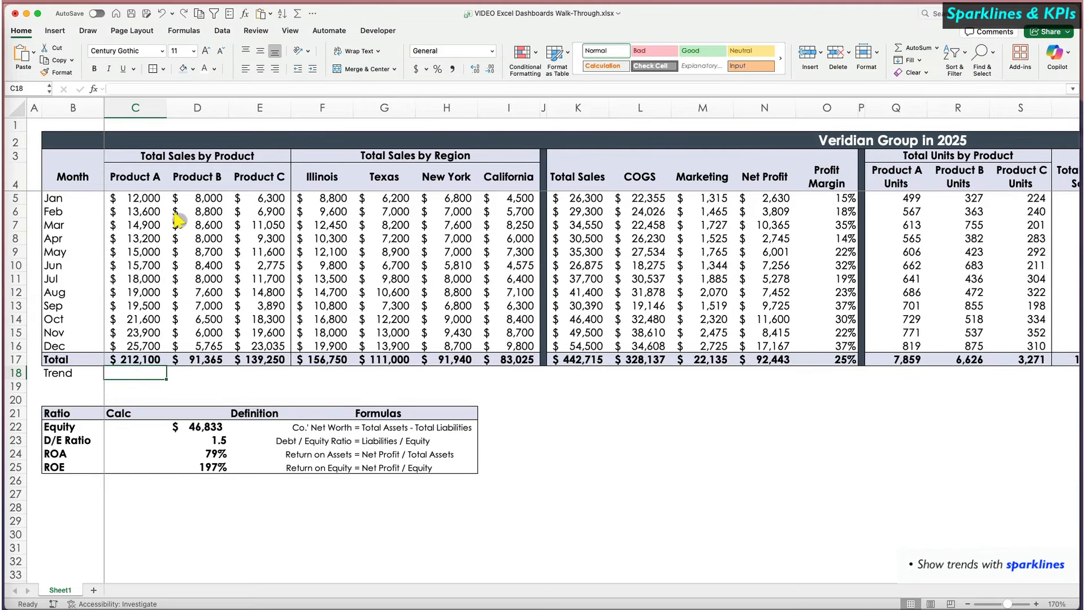
{"action": "left_click", "coordinate": [52, 31]}
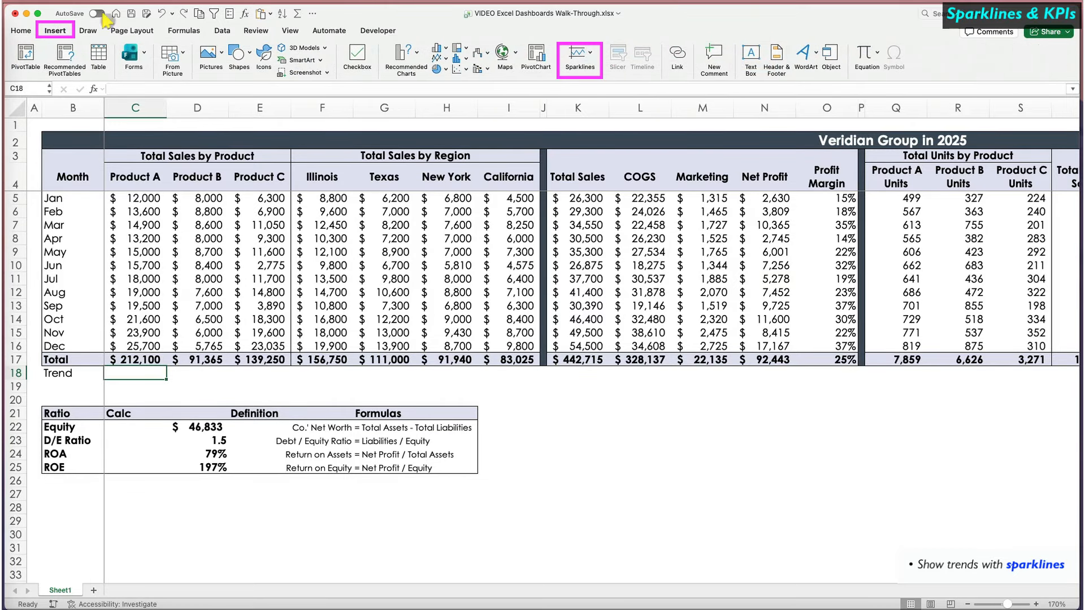
{"action": "left_click", "coordinate": [587, 53]}
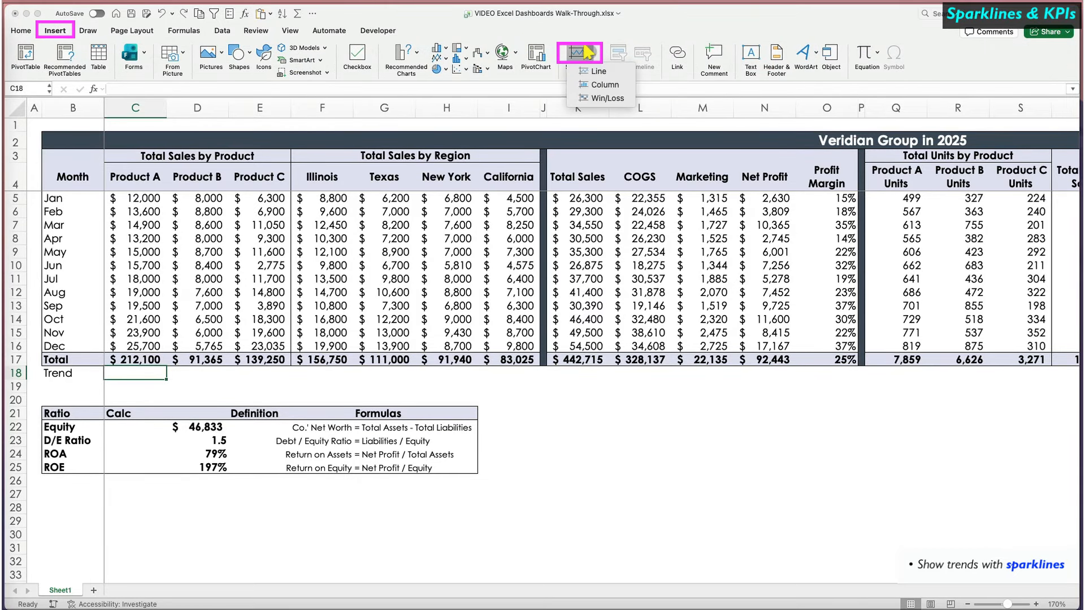
{"action": "left_click", "coordinate": [595, 83]}
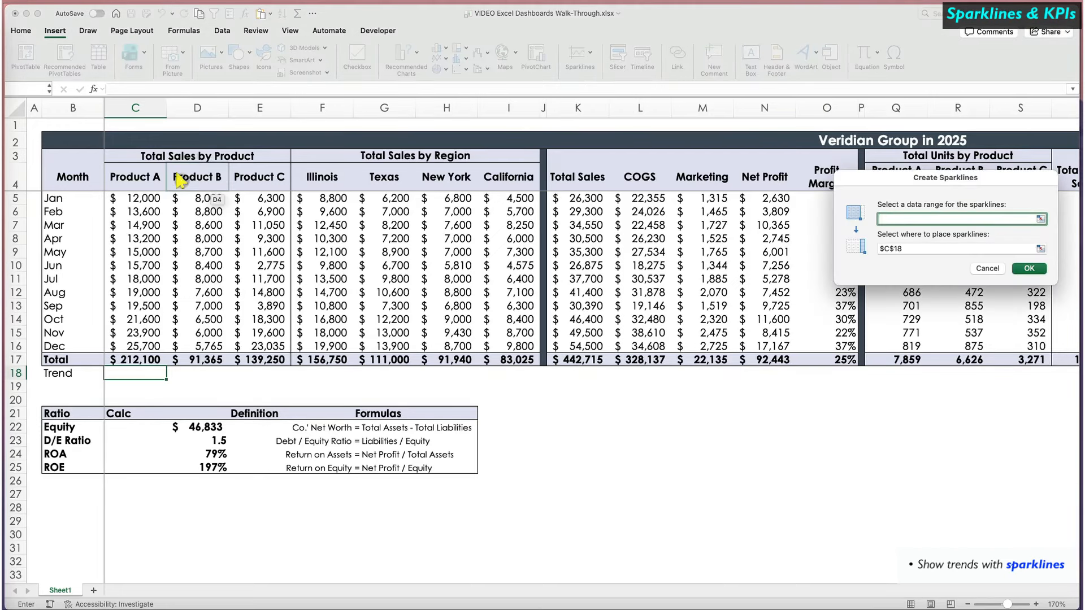
{"action": "left_click_drag", "start_coordinate": [146, 200], "coordinate": [150, 343]}
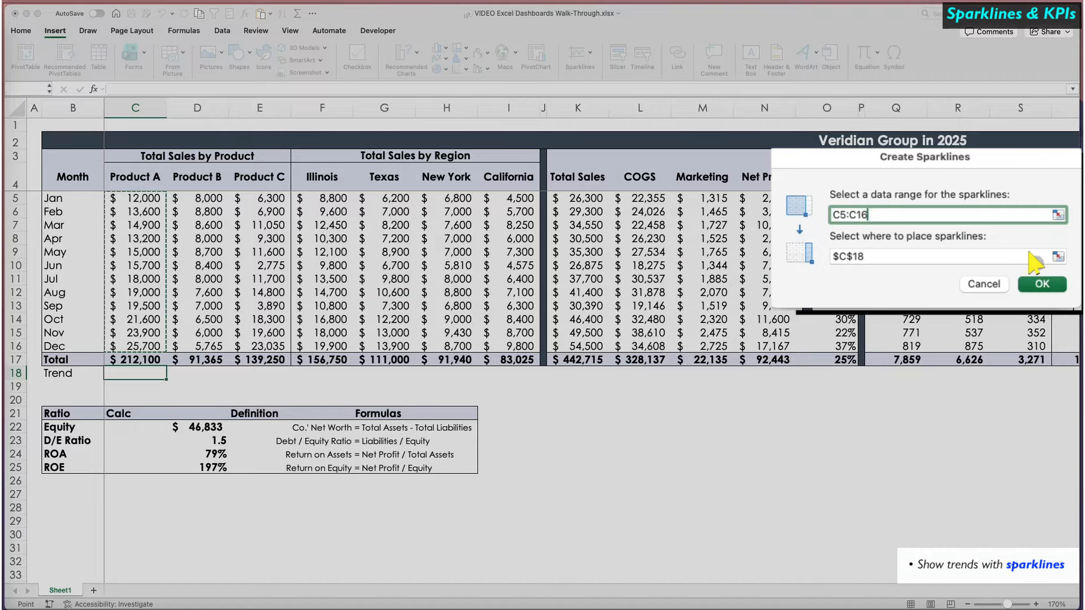
{"action": "left_click", "coordinate": [1039, 281]}
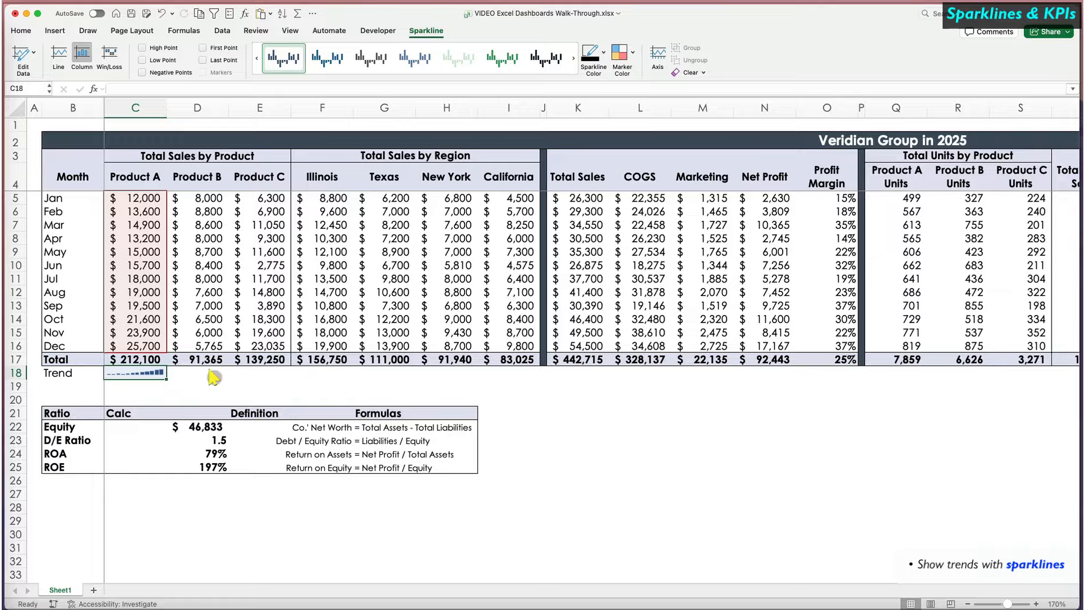
Fill the Product A sparkline across to California in I18, and make row 18 about twice as tall.
{"action": "left_click_drag", "start_coordinate": [163, 379], "coordinate": [514, 388]}
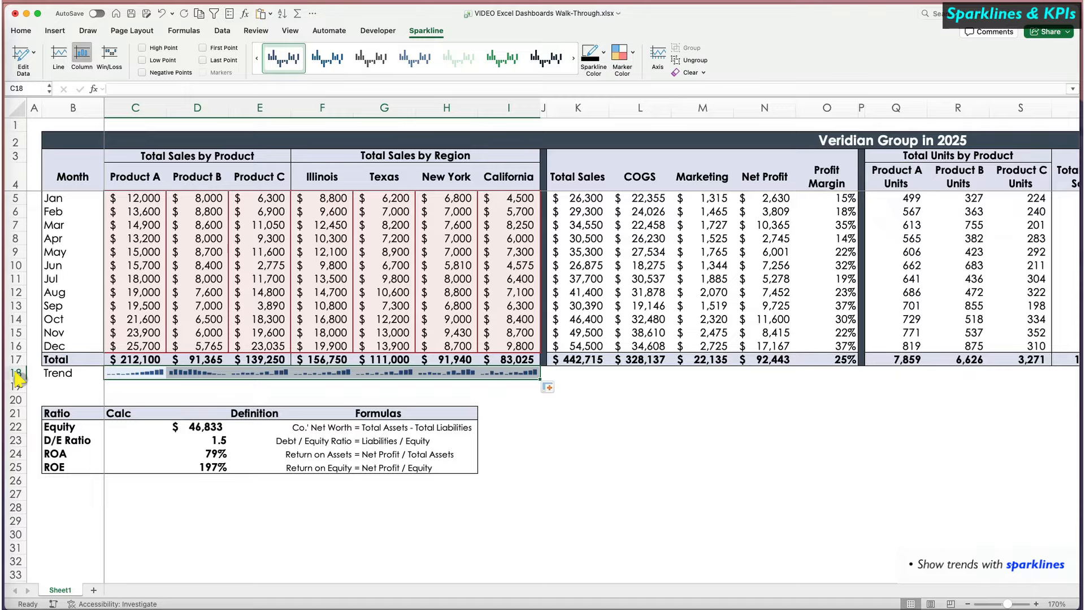
{"action": "left_click_drag", "start_coordinate": [16, 378], "coordinate": [18, 391]}
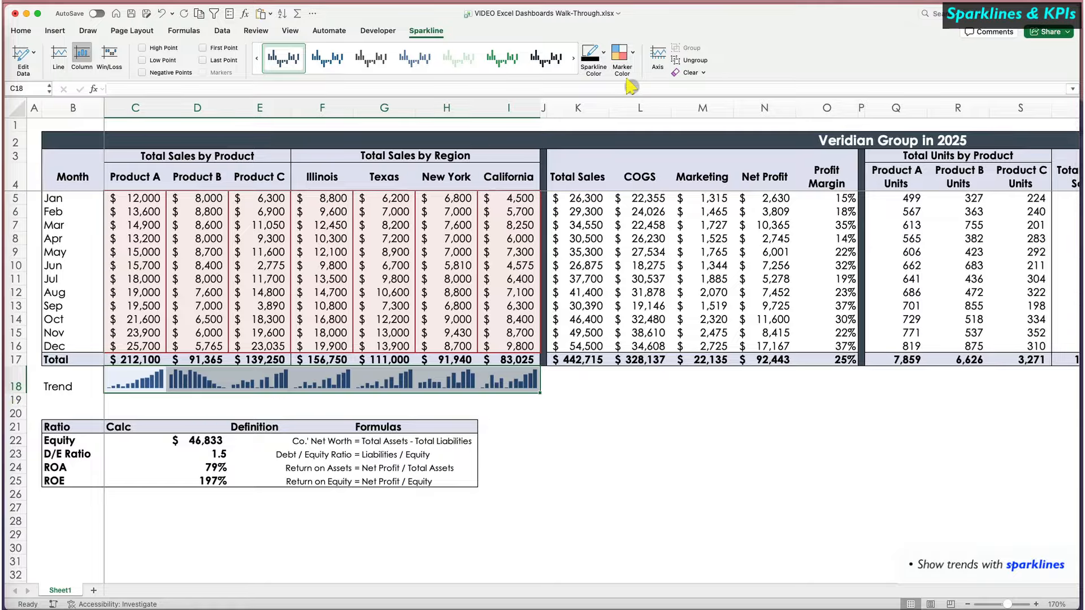
Mark the high points of the sparklines in C18:I18 in red.
{"action": "left_click", "coordinate": [636, 52]}
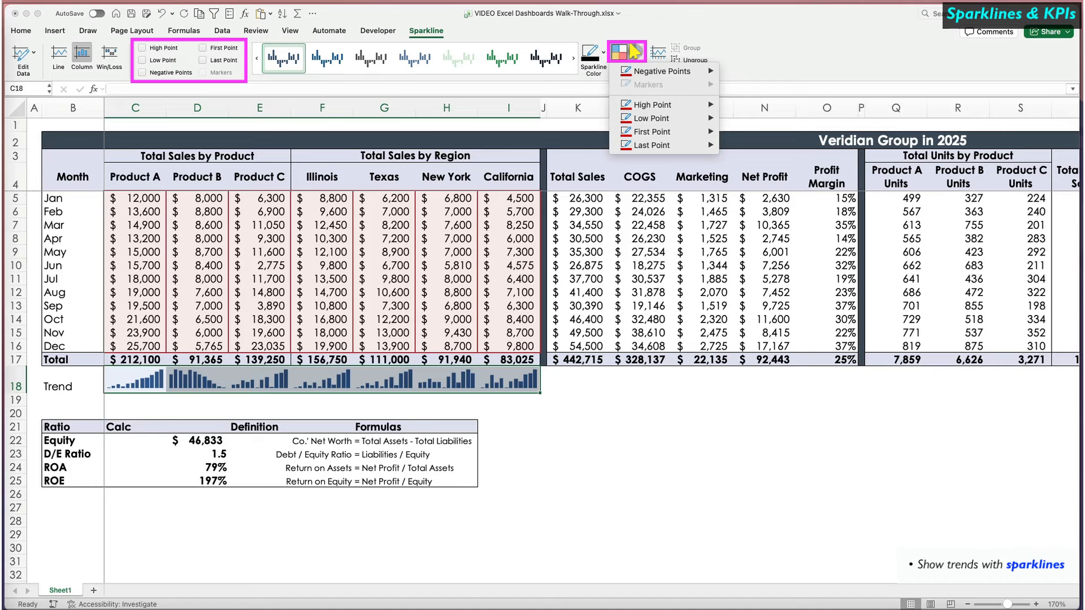
{"action": "mouse_move", "coordinate": [654, 106]}
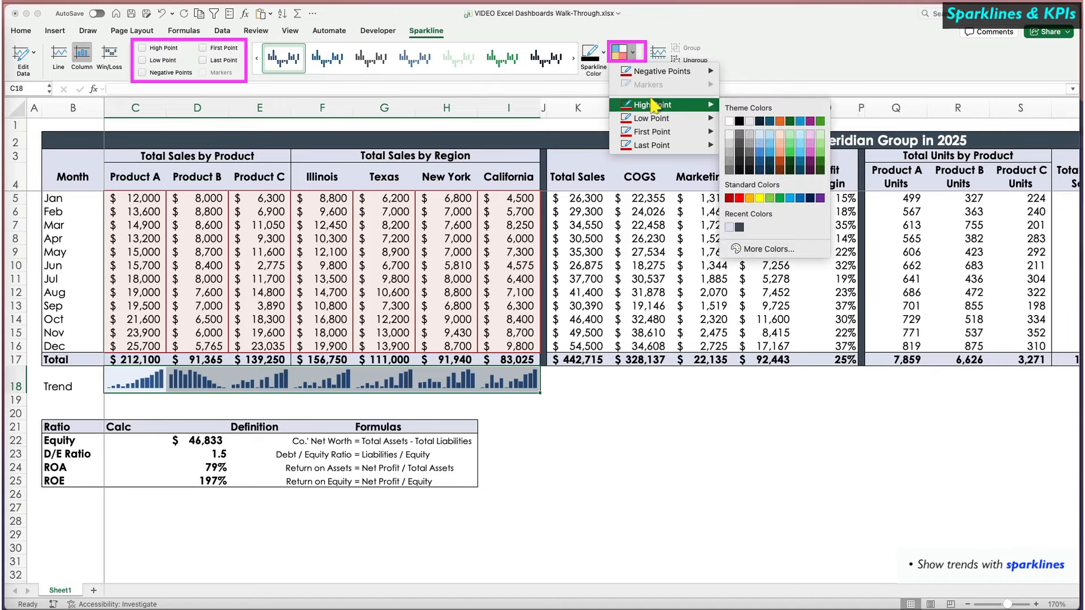
{"action": "left_click", "coordinate": [729, 197]}
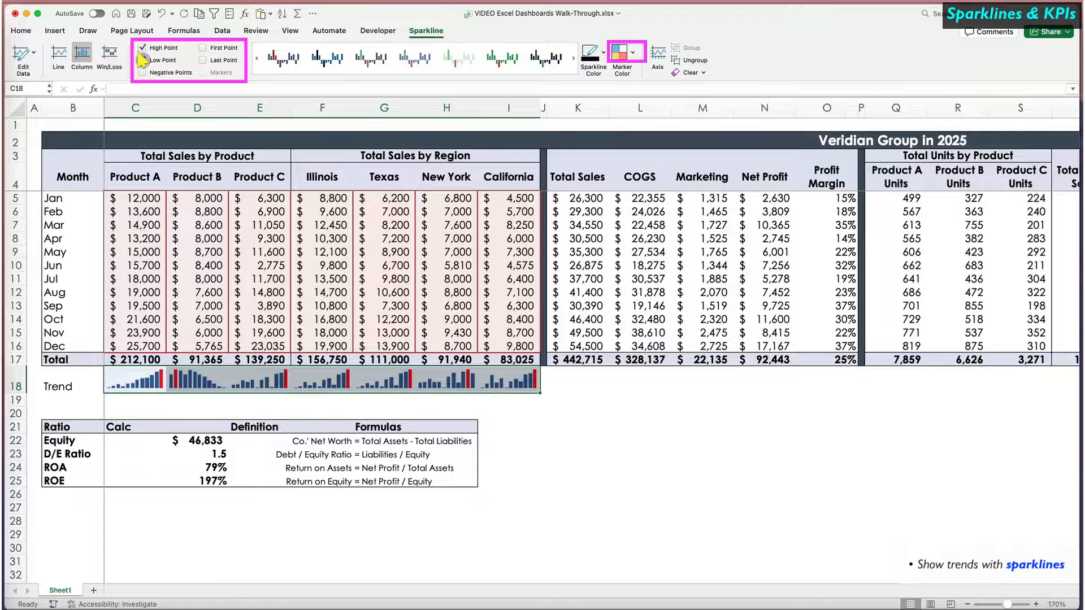
Apply a blue preset style from the style gallery to the column sparklines in C18:I18.
{"action": "left_click", "coordinate": [415, 74]}
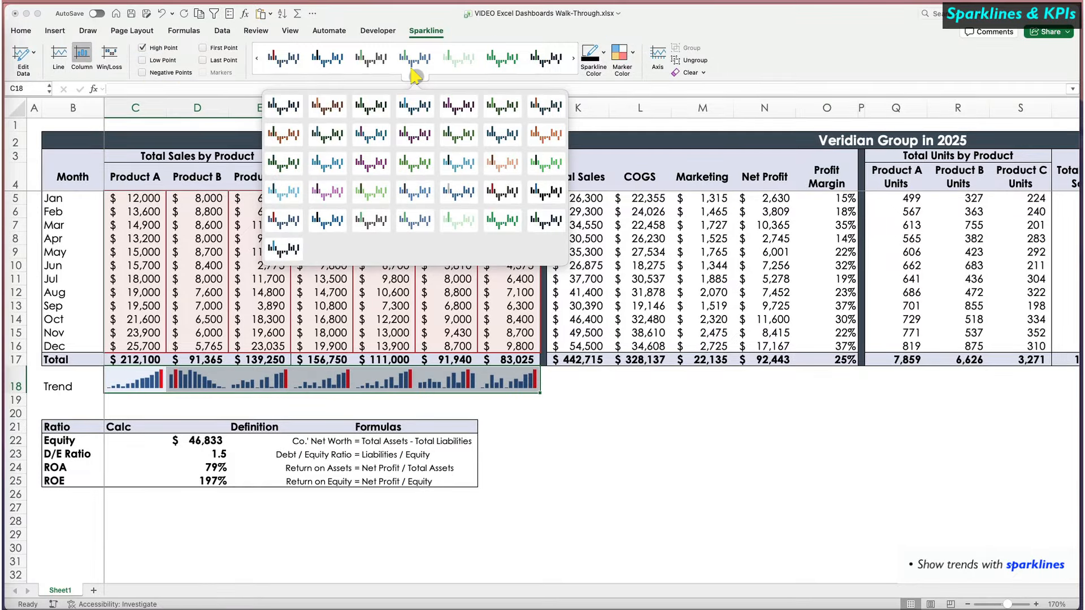
{"action": "left_click", "coordinate": [326, 168]}
{"action": "left_click", "coordinate": [566, 396]}
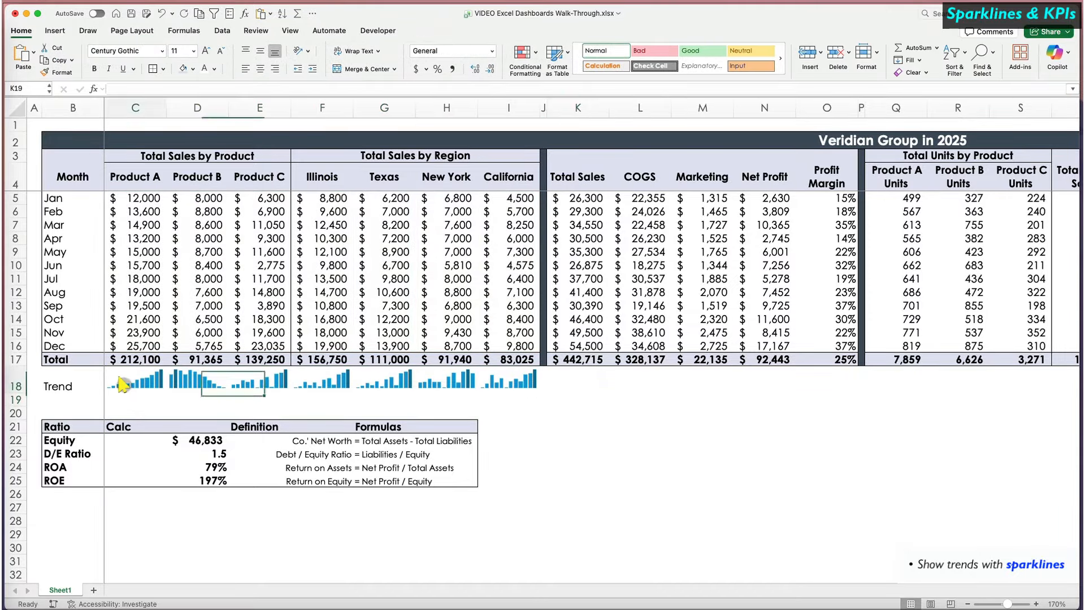
Convert the sparklines in C18:I18 to line sparklines with red markers.
{"action": "left_click_drag", "start_coordinate": [122, 386], "coordinate": [497, 390]}
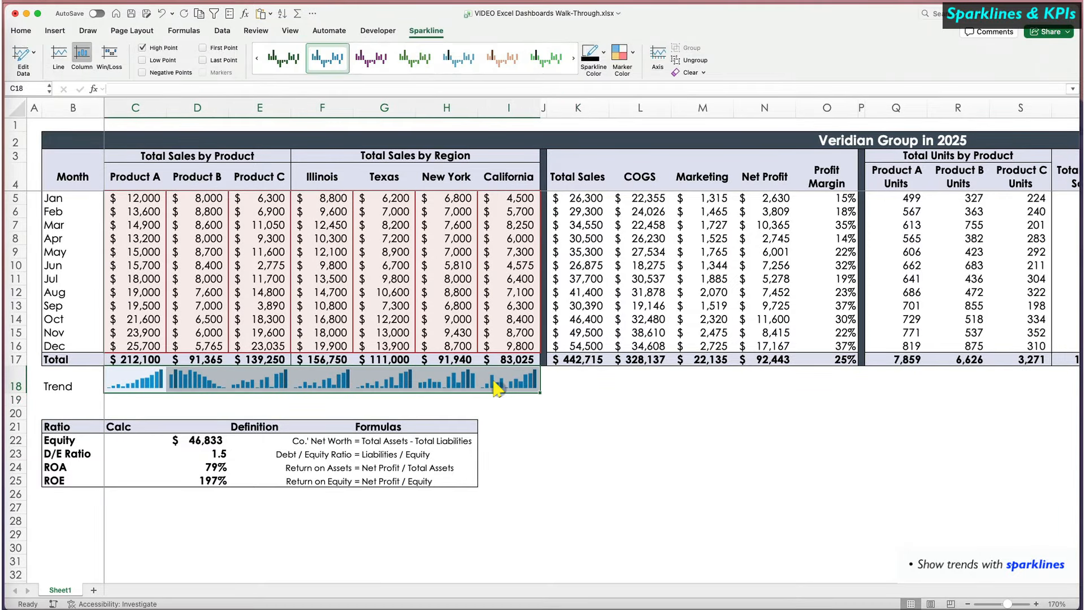
{"action": "left_click", "coordinate": [57, 52]}
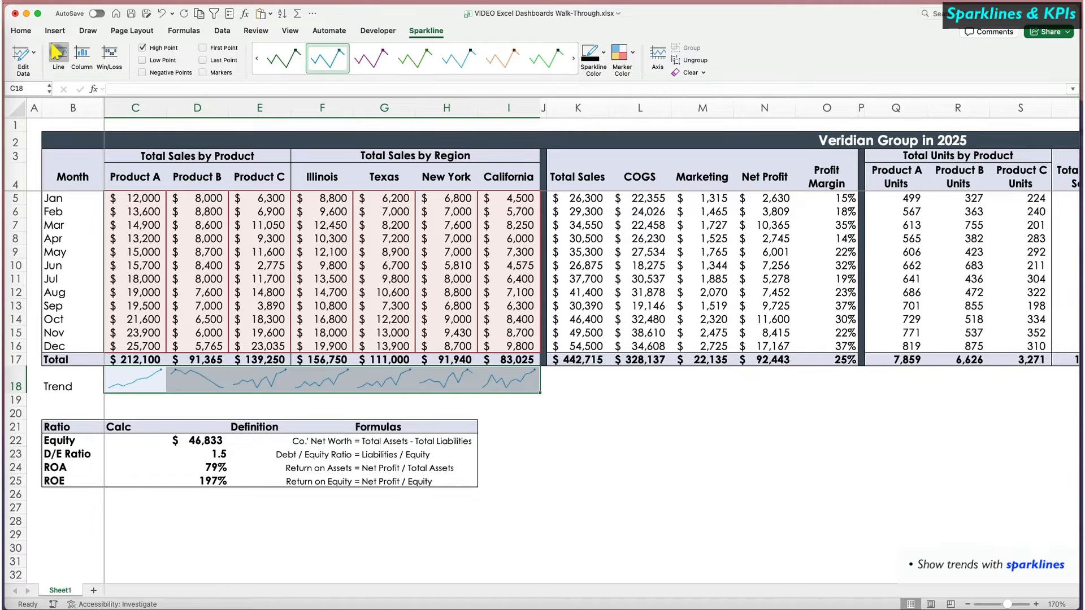
{"action": "left_click", "coordinate": [622, 52]}
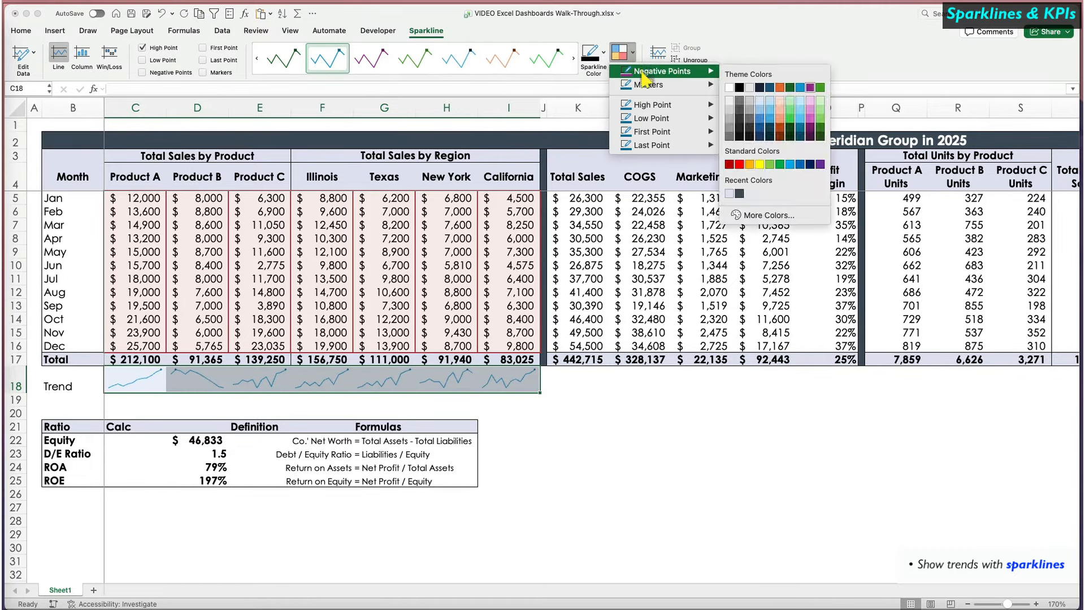
{"action": "mouse_move", "coordinate": [645, 83]}
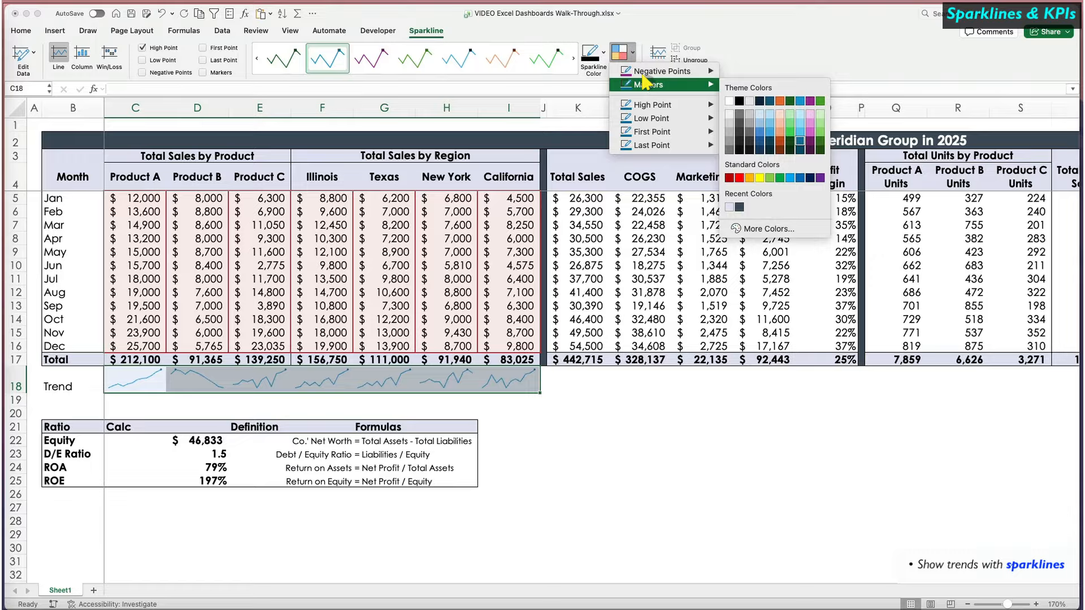
{"action": "left_click", "coordinate": [736, 176]}
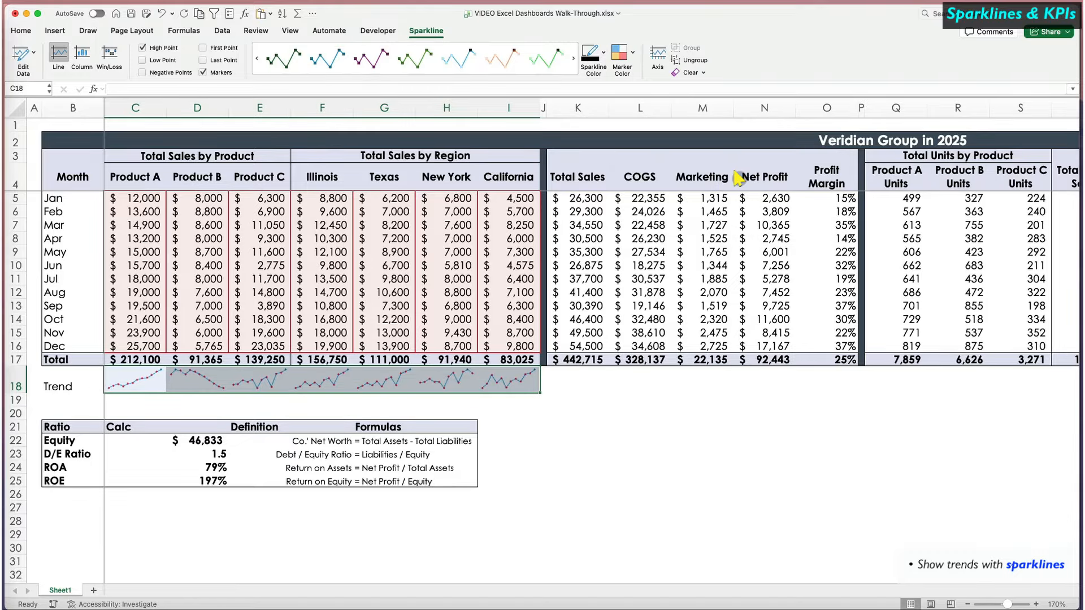
{"action": "left_click", "coordinate": [605, 381]}
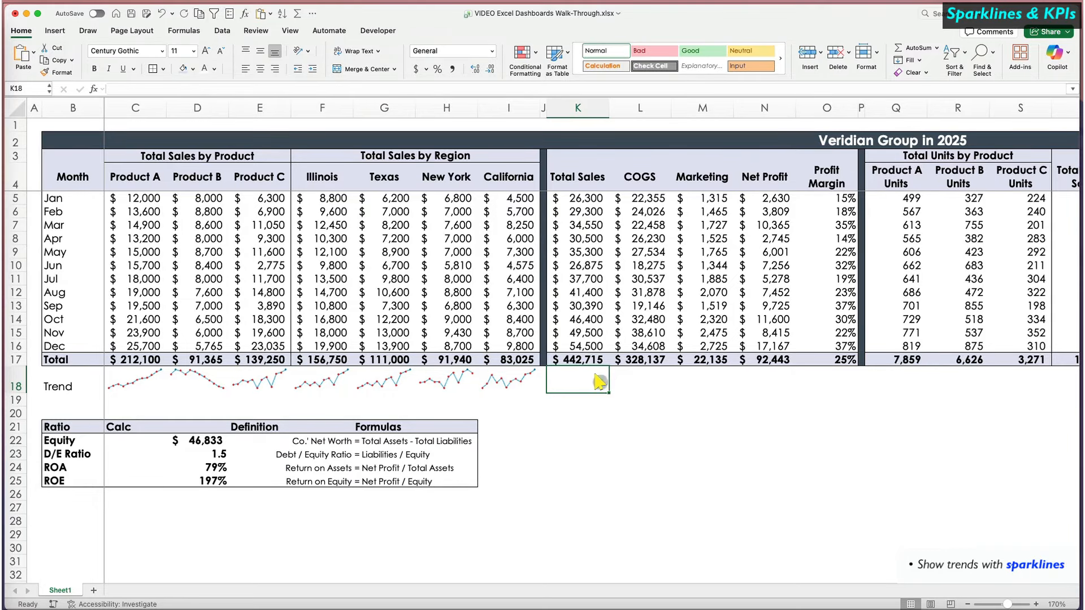
Copy the California sparkline in I18 to K18:O18, below Total Sales through Profit Margin.
{"action": "left_click", "coordinate": [504, 381]}
{"action": "key", "text": "super+c"}
{"action": "left_click_drag", "start_coordinate": [580, 382], "coordinate": [812, 381]}
{"action": "key", "text": "super+v"}
Paste the copied sparkline into Q18:Z18 and into row 18 of the Employees column and the columns after it.
{"action": "scroll", "coordinate": [792, 390], "scroll_direction": "right", "scroll_amount": 8}
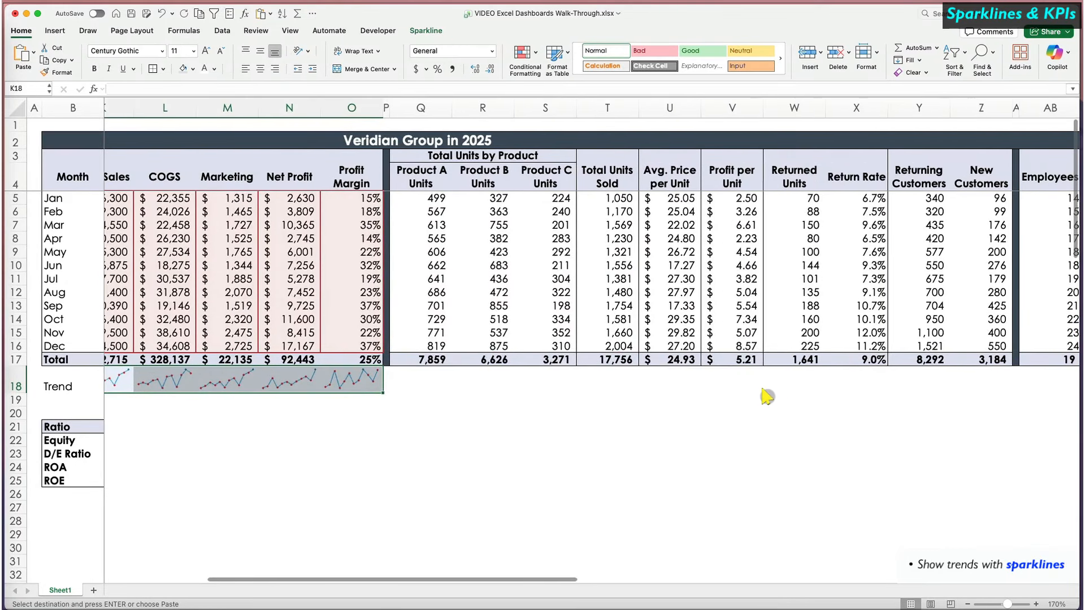
{"action": "left_click_drag", "start_coordinate": [421, 381], "coordinate": [989, 380]}
{"action": "key", "text": "super+v"}
{"action": "scroll", "coordinate": [791, 385], "scroll_direction": "right", "scroll_amount": 8}
{"action": "left_click_drag", "start_coordinate": [644, 382], "coordinate": [817, 383]}
{"action": "key", "text": "super+v"}
{"action": "left_click", "coordinate": [693, 441]}
{"action": "scroll", "coordinate": [693, 441], "scroll_direction": "left", "scroll_amount": 12}
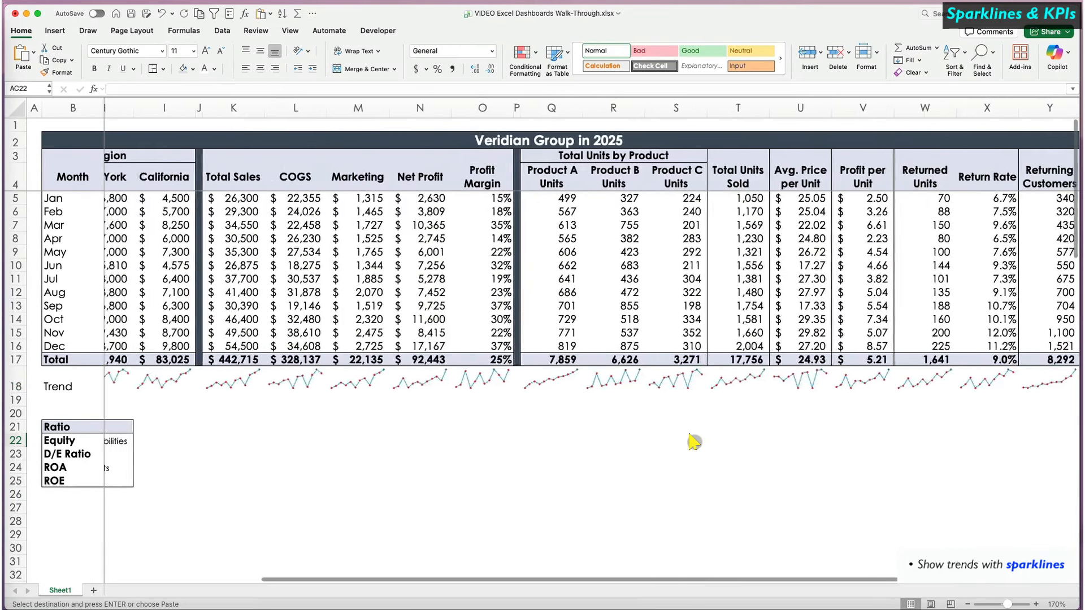
{"action": "scroll", "coordinate": [692, 441], "scroll_direction": "left", "scroll_amount": 5}
{"action": "left_click", "coordinate": [648, 456]}
Enter the label KPIs in B19 and right-align the Trend and KPIs labels at font size 10.
{"action": "left_click", "coordinate": [71, 401]}
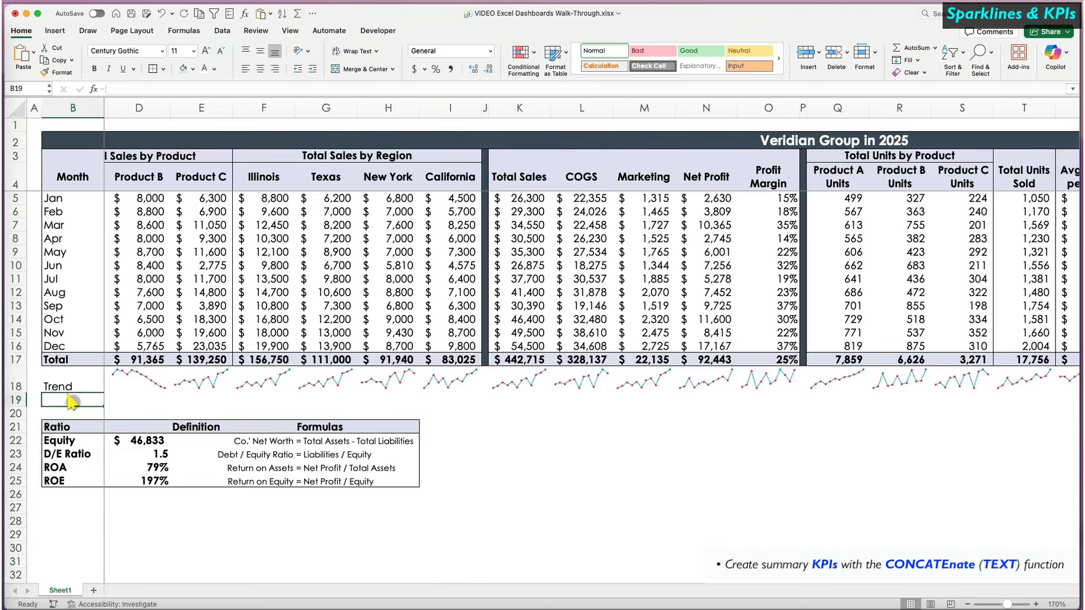
{"action": "type", "text": "KP"}
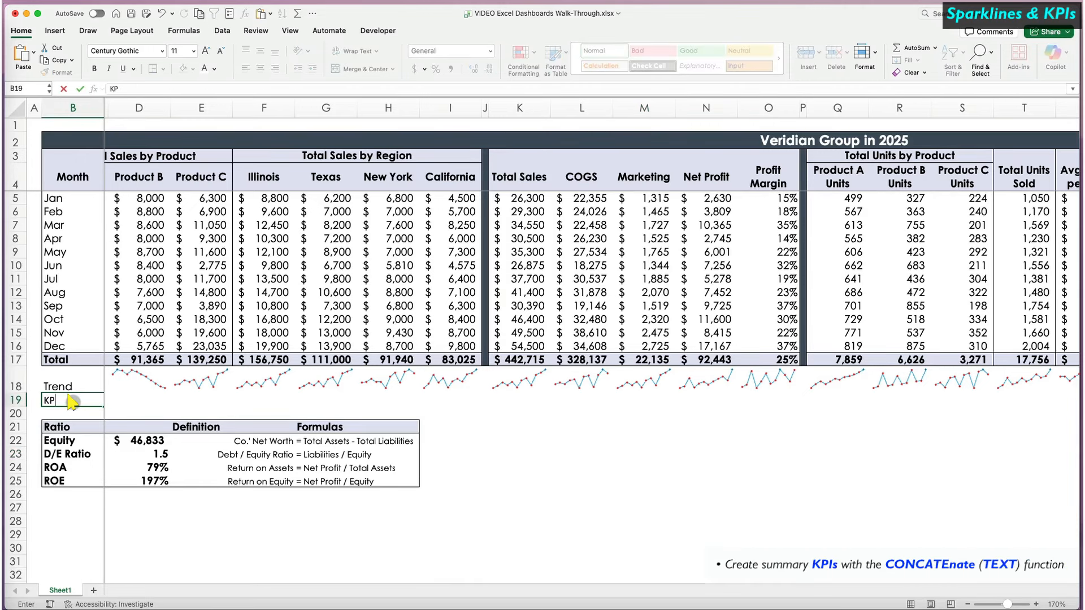
{"action": "type", "text": "Is"}
{"action": "key", "text": "Return"}
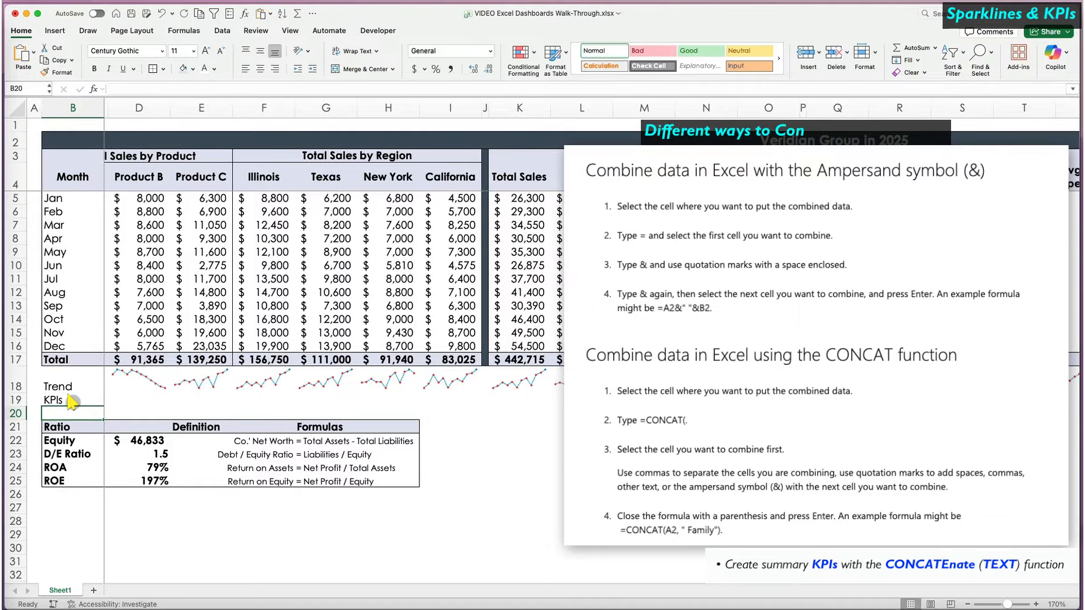
{"action": "left_click_drag", "start_coordinate": [70, 400], "coordinate": [71, 386]}
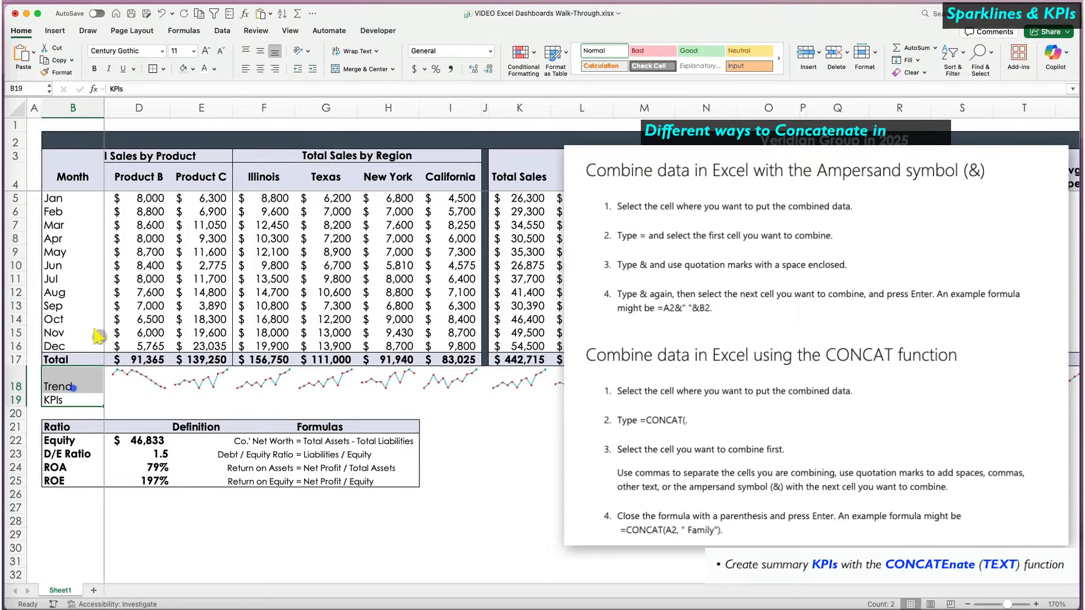
{"action": "left_click", "coordinate": [274, 68]}
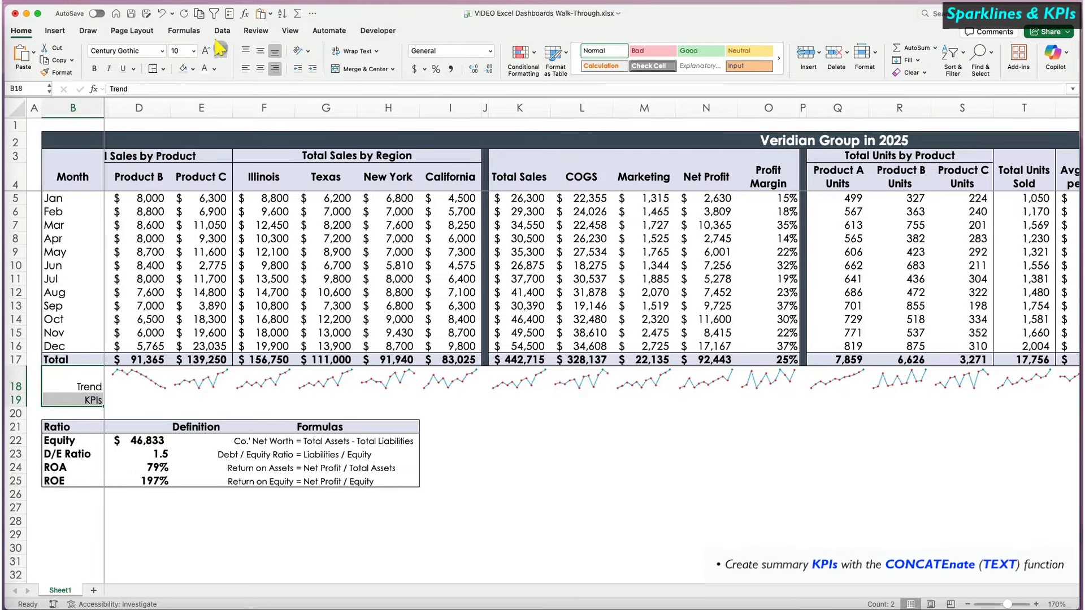
In K19, join the Total Sales heading and its total with the formula =K4&" "&K17.
{"action": "left_click", "coordinate": [517, 401]}
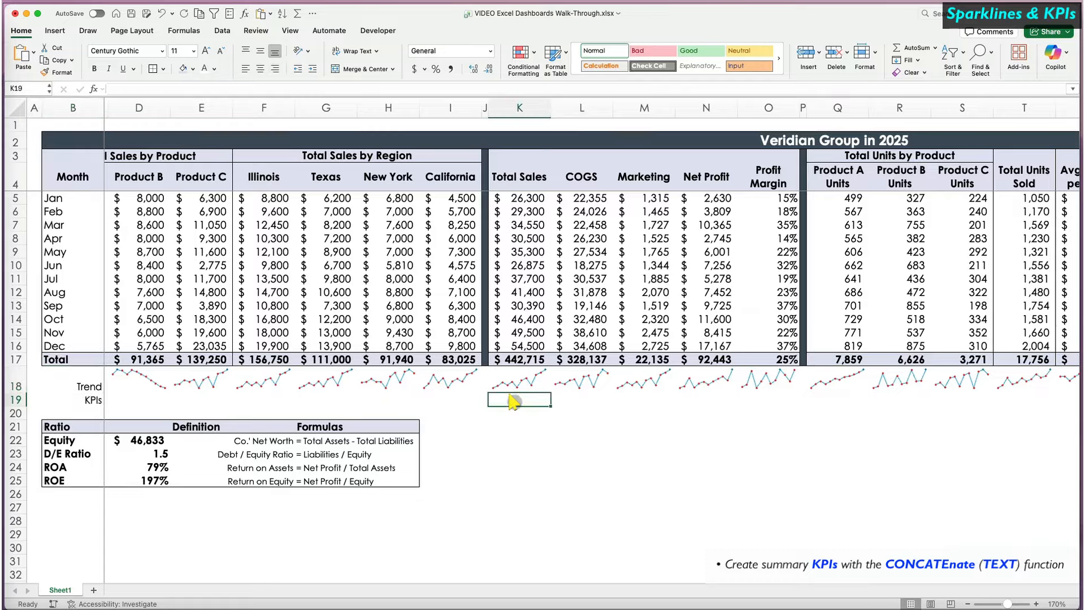
{"action": "type", "text": "="}
{"action": "left_click", "coordinate": [525, 178]}
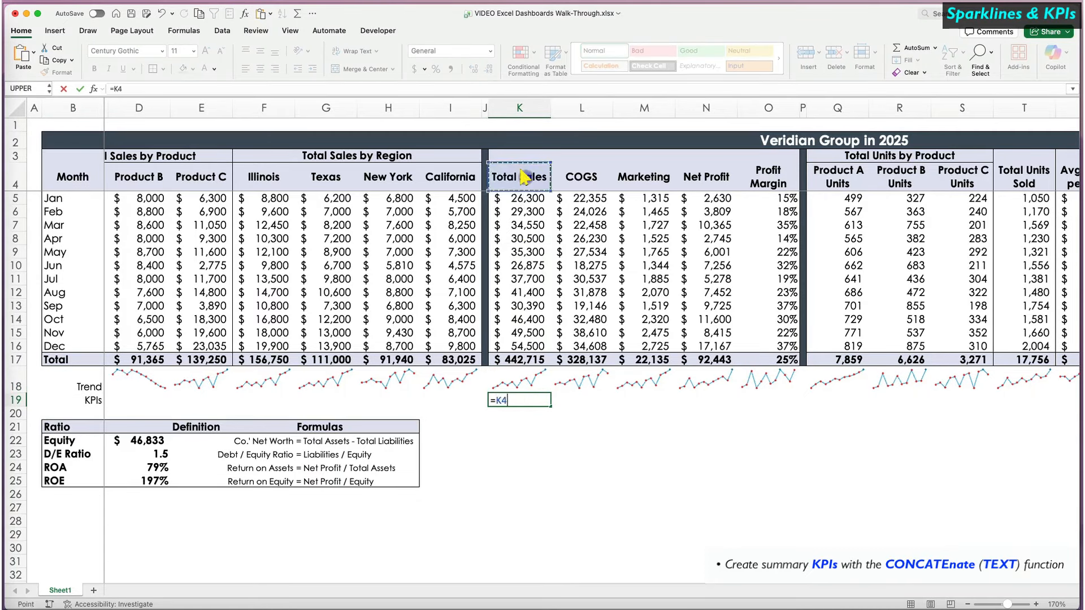
{"action": "type", "text": "& \" \" &"}
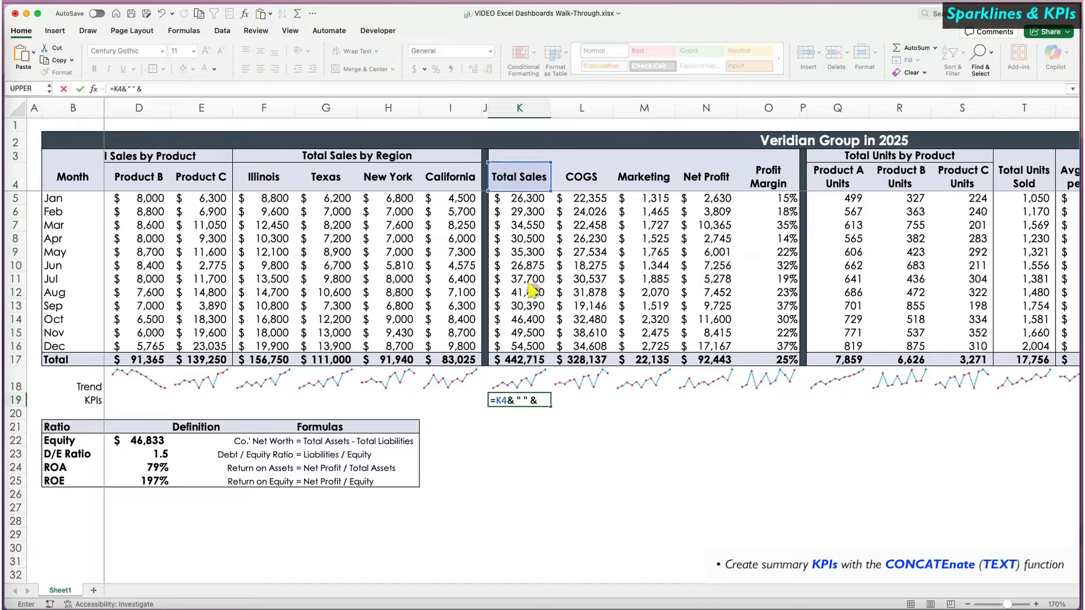
{"action": "left_click", "coordinate": [519, 360]}
{"action": "key", "text": "Return"}
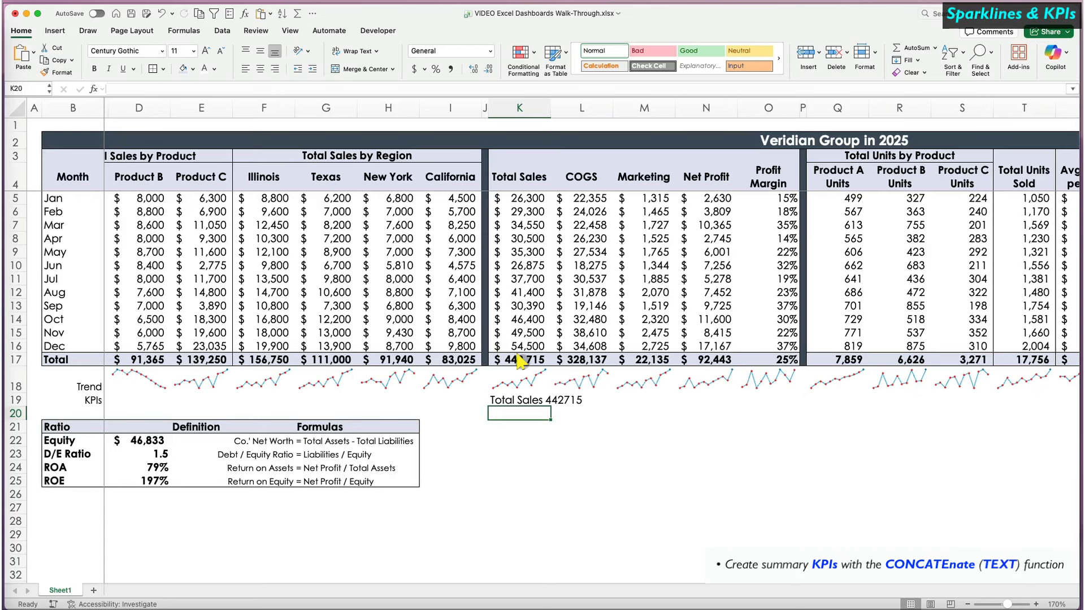
Look up the custom number format of the total in K17 and select its $* #,##0 code.
{"action": "left_click", "coordinate": [519, 361]}
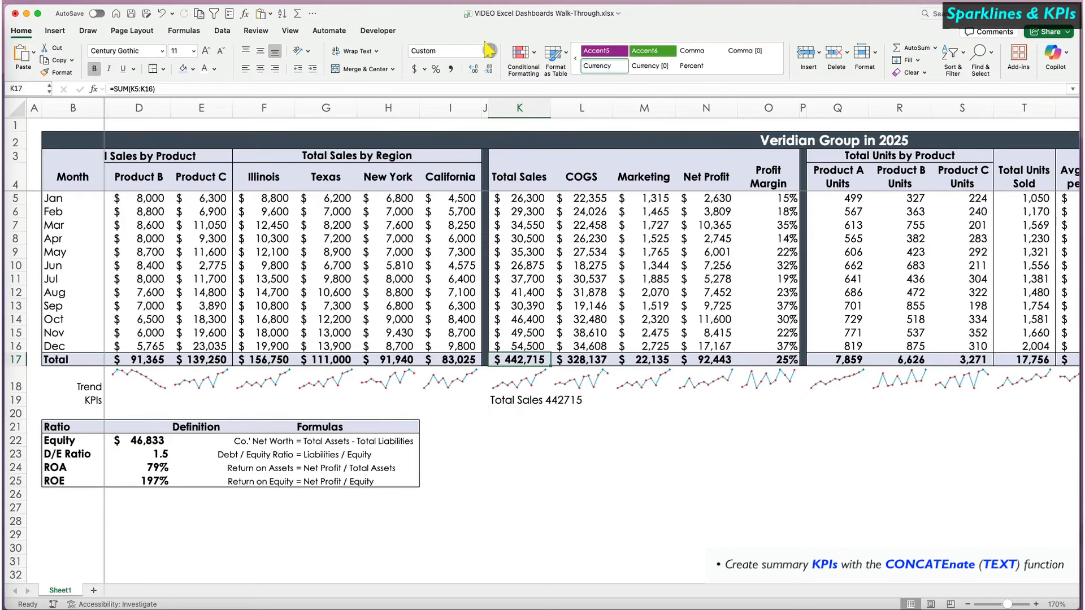
{"action": "left_click", "coordinate": [489, 51]}
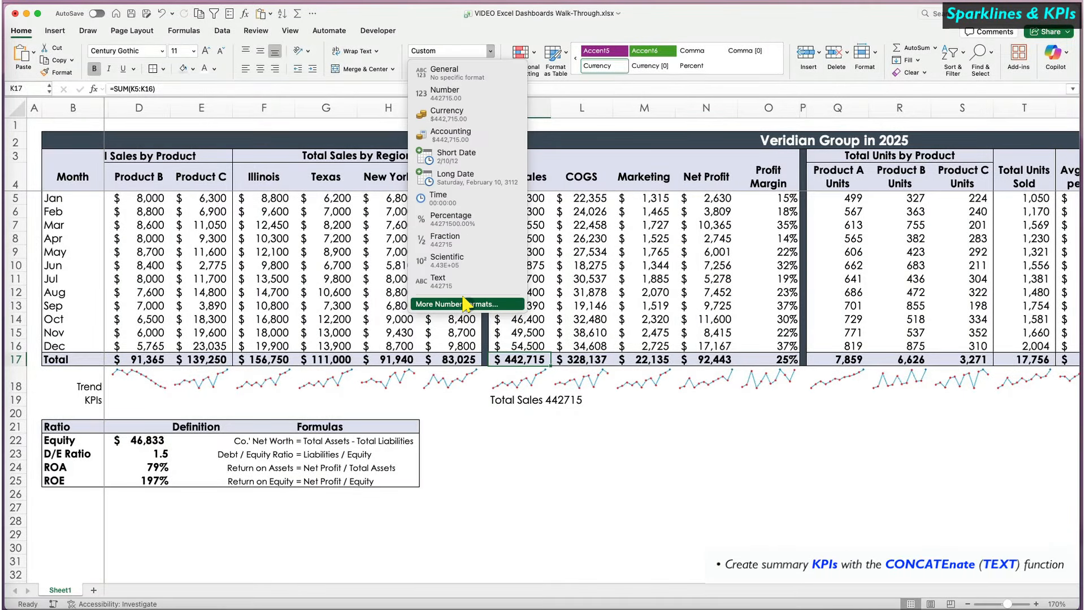
{"action": "left_click", "coordinate": [458, 304]}
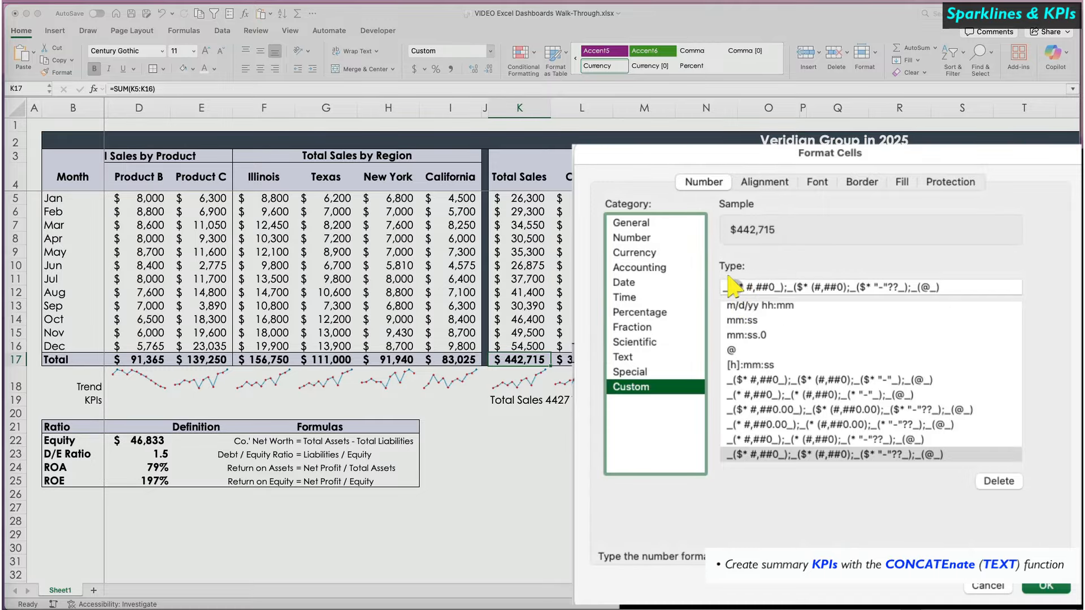
{"action": "left_click_drag", "start_coordinate": [729, 287], "coordinate": [769, 285]}
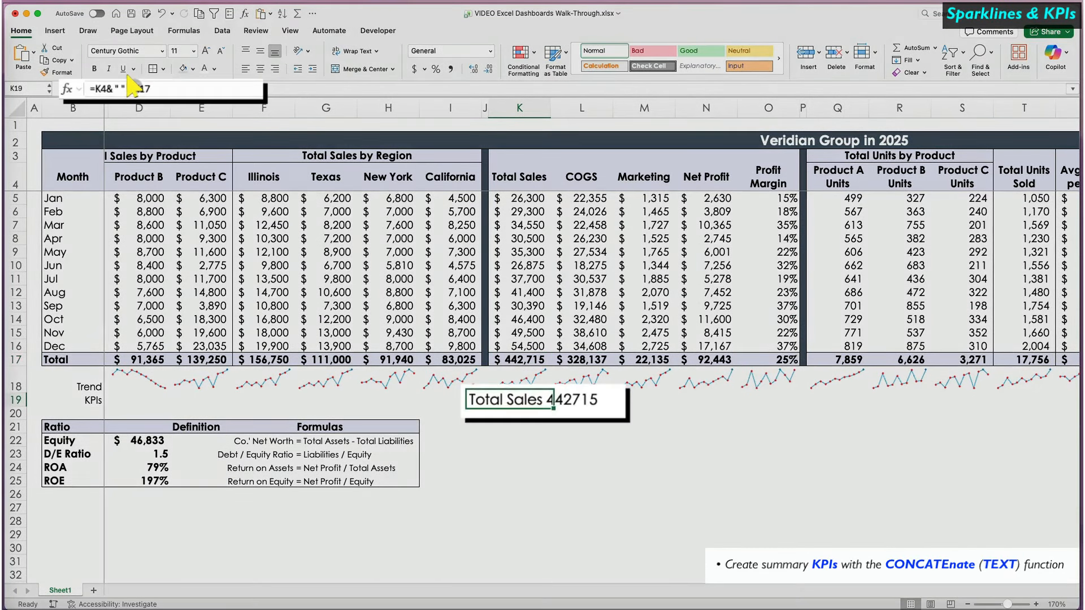
Wrap K17 in the K19 formula in a TEXT function with the format code "$* #,##0".
{"action": "left_click", "coordinate": [134, 89]}
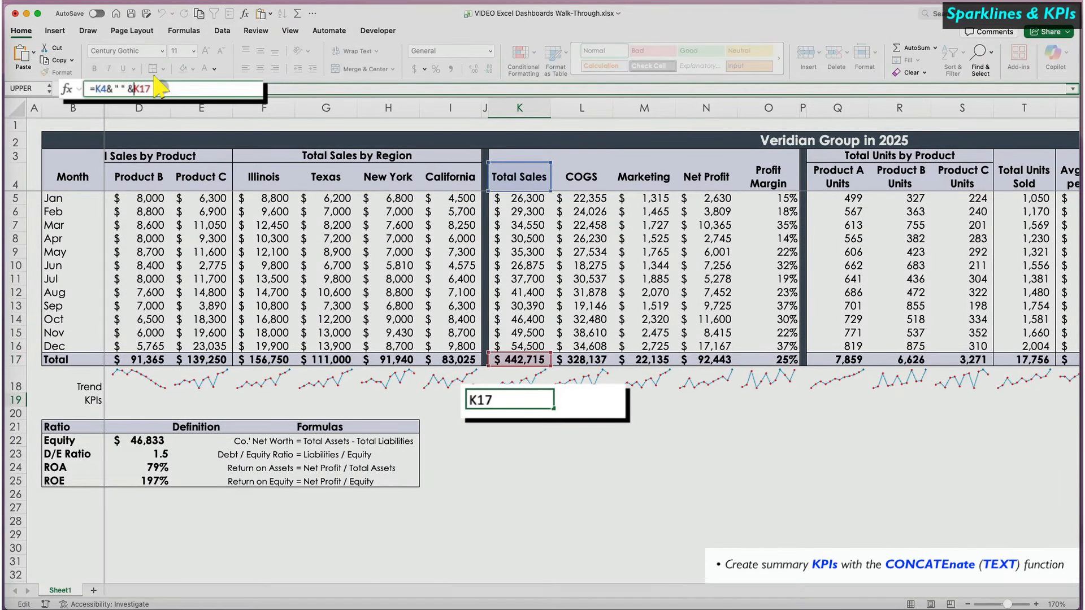
{"action": "type", "text": "TE"}
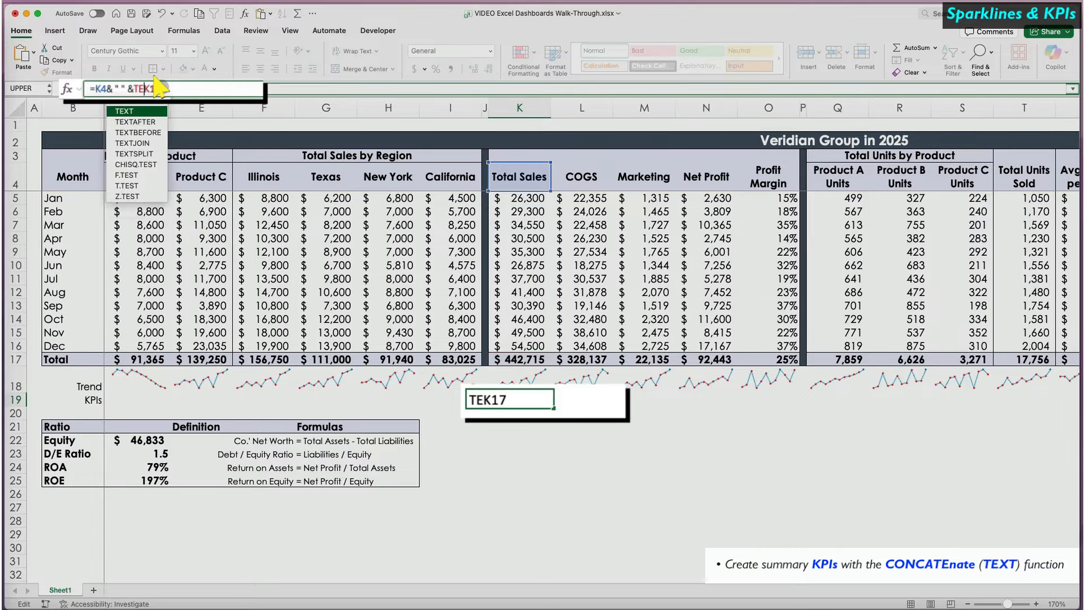
{"action": "key", "text": "Tab"}
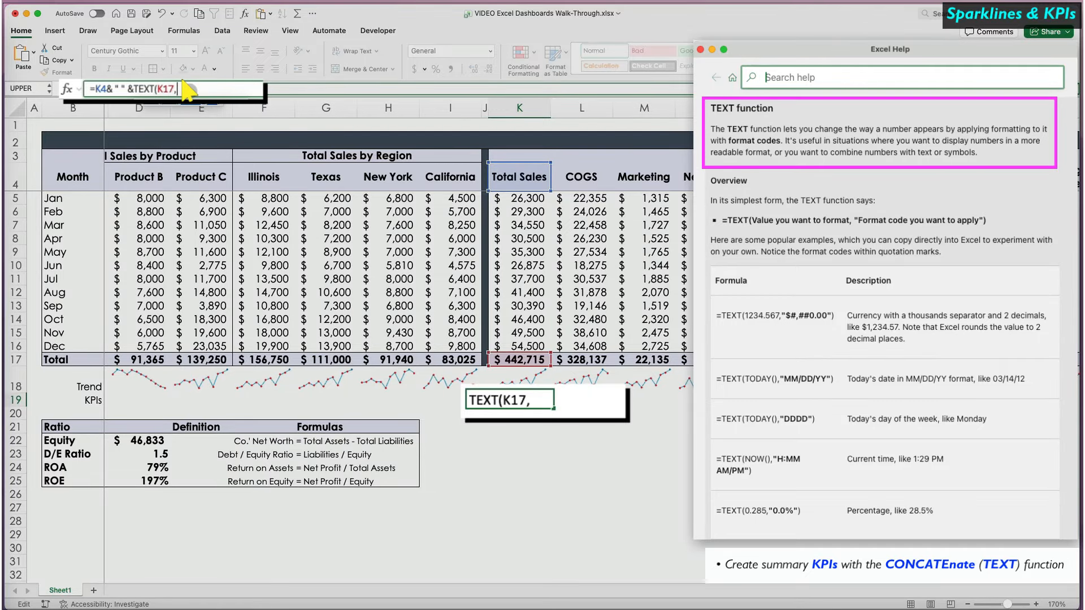
{"action": "type", "text": "#,##0"}
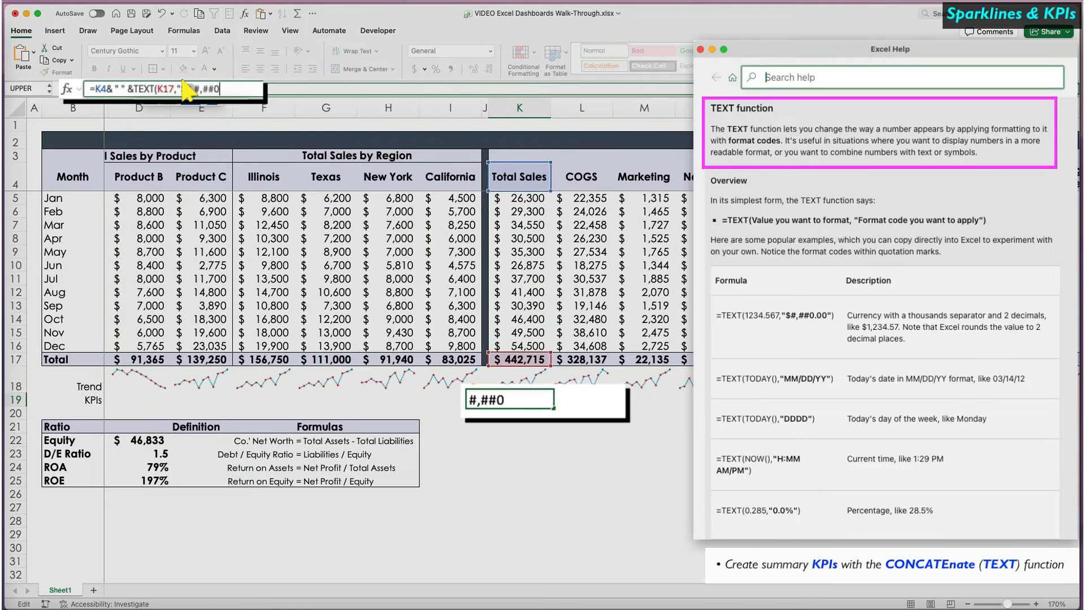
{"action": "type", "text": "\")"}
{"action": "key", "text": "Return"}
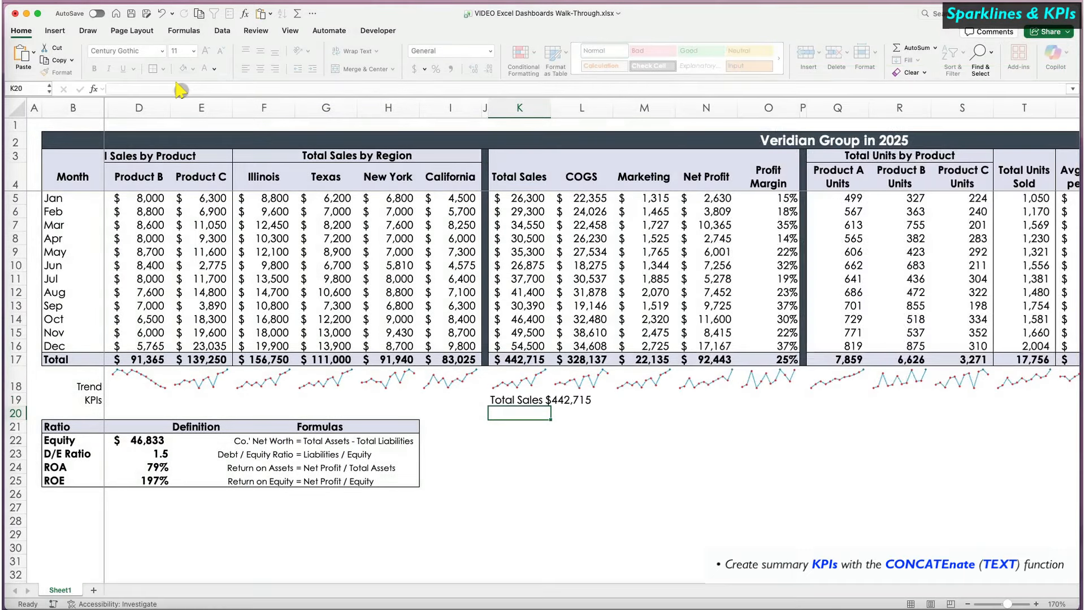
Bold the KPI text in K19, wrap it, and center it horizontally and vertically.
{"action": "left_click", "coordinate": [514, 401]}
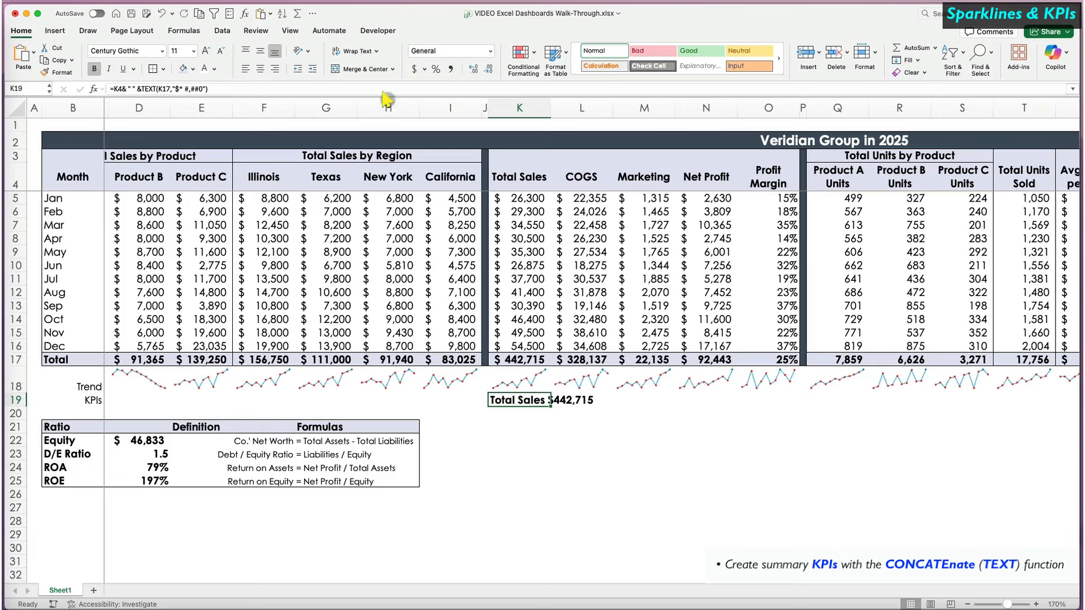
{"action": "left_click", "coordinate": [354, 51]}
{"action": "left_click", "coordinate": [261, 69]}
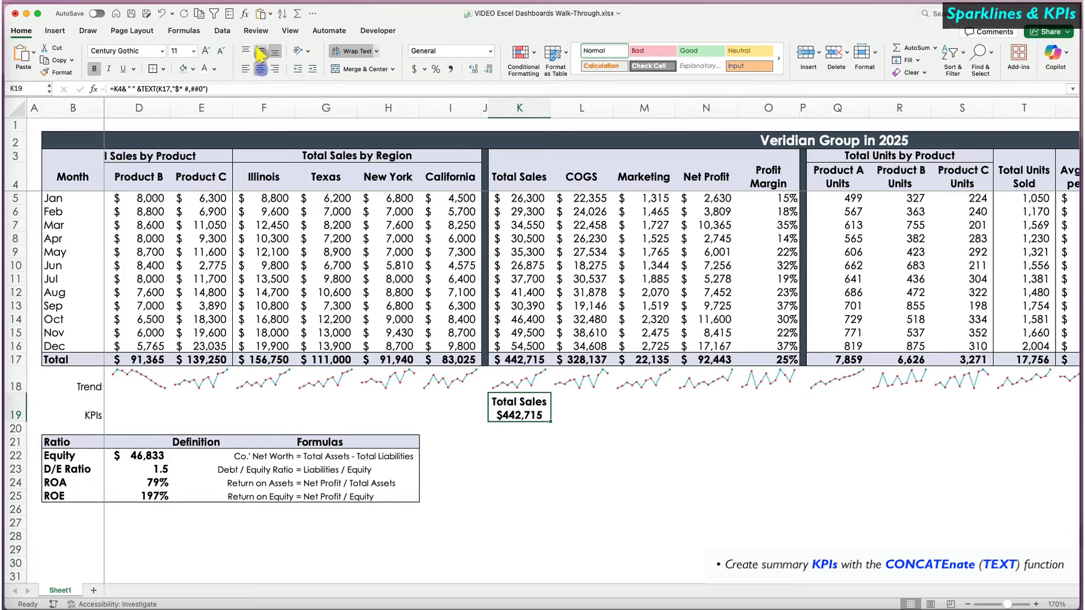
{"action": "left_click", "coordinate": [260, 53]}
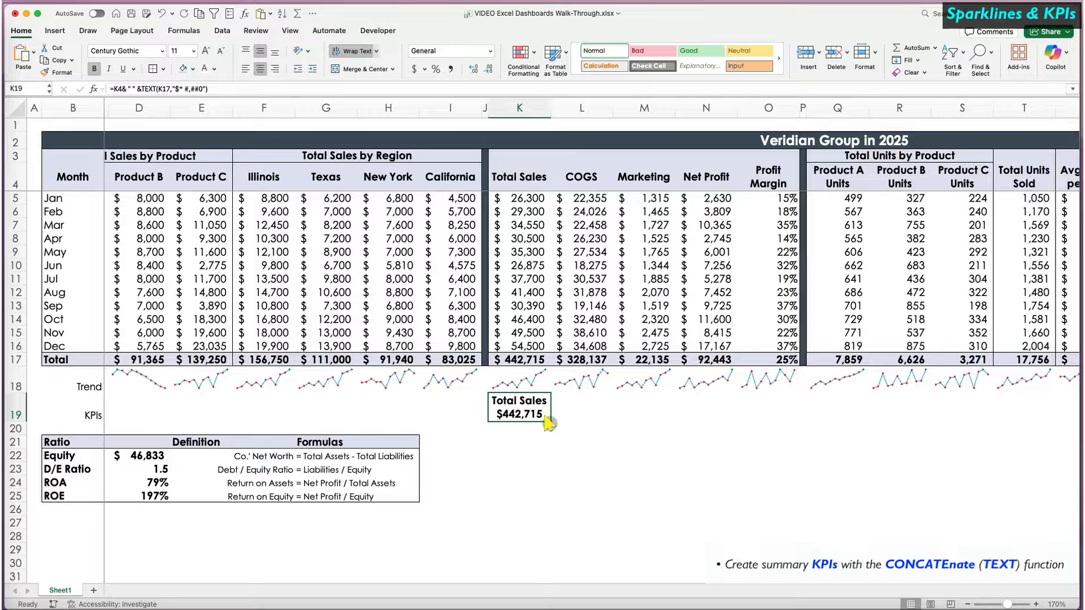
Fill the Total Sales KPI formula from K19 across to Profit Margin in O19.
{"action": "left_click_drag", "start_coordinate": [548, 421], "coordinate": [785, 423]}
{"action": "left_click", "coordinate": [734, 421]}
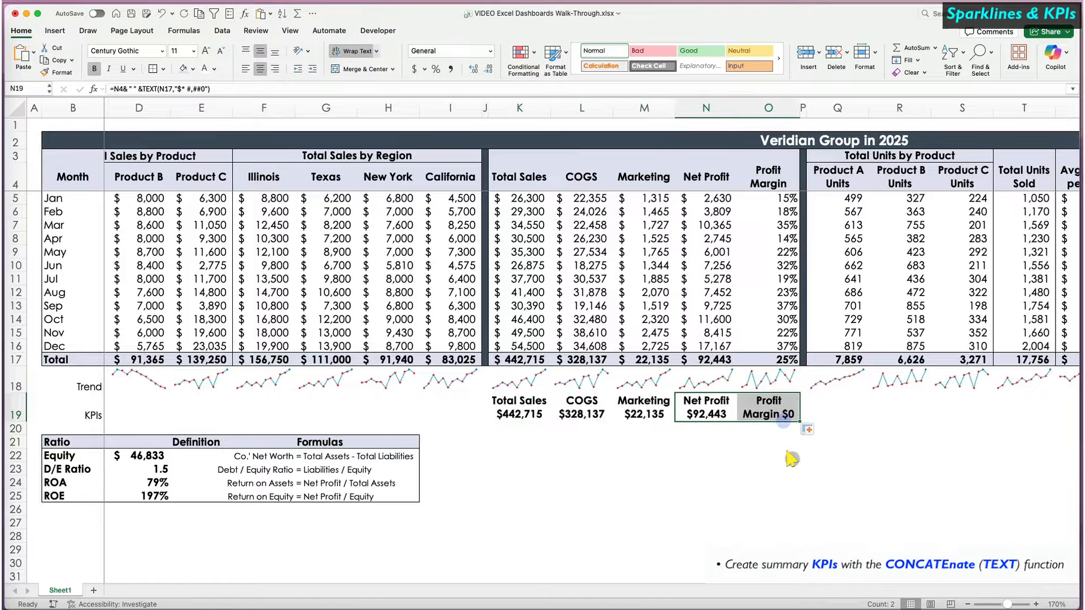
Show the Profit Margin percentages in column O with one decimal and copy the 0.0% format code from O17.
{"action": "left_click", "coordinate": [791, 455]}
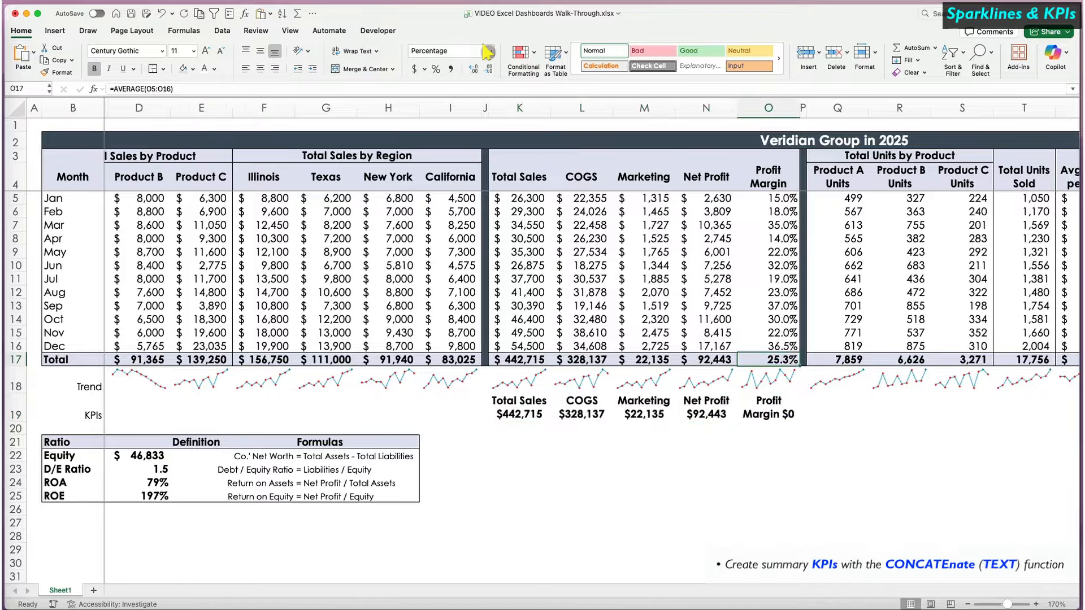
{"action": "left_click", "coordinate": [489, 51]}
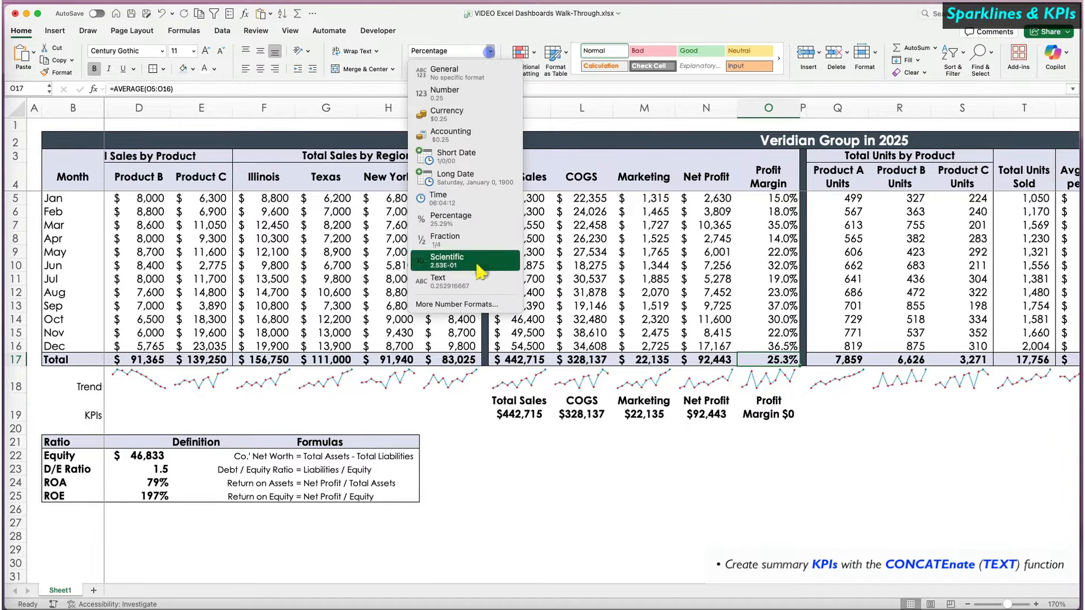
{"action": "left_click", "coordinate": [476, 304]}
{"action": "left_click", "coordinate": [713, 209]}
Change the format code in the O19 Profit Margin formula to "0.0%" and make row 19 tall enough for three lines.
{"action": "double_click", "coordinate": [785, 137]}
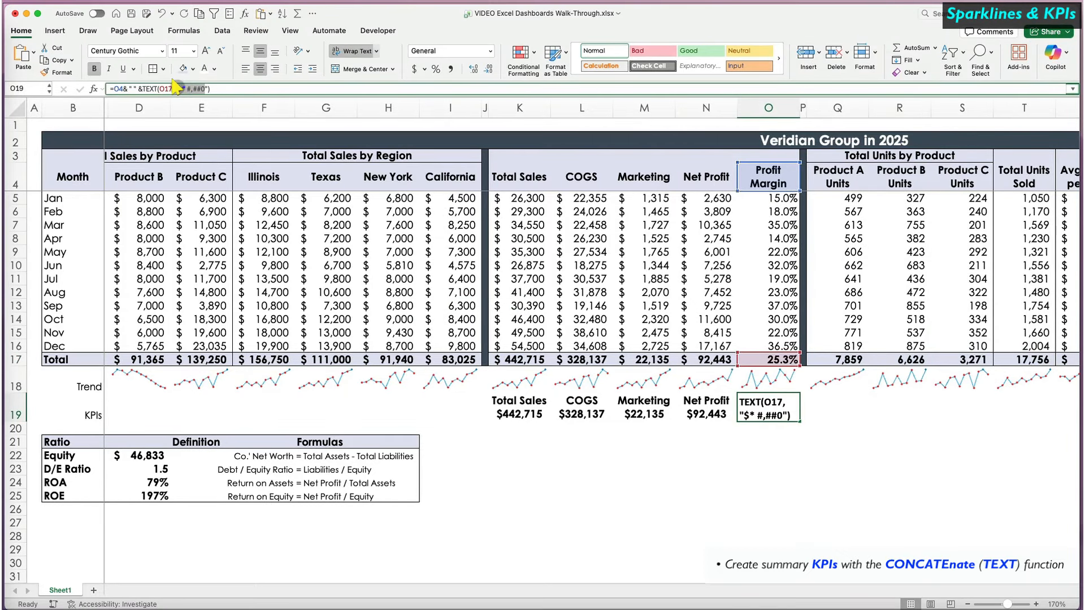
{"action": "left_click", "coordinate": [203, 87]}
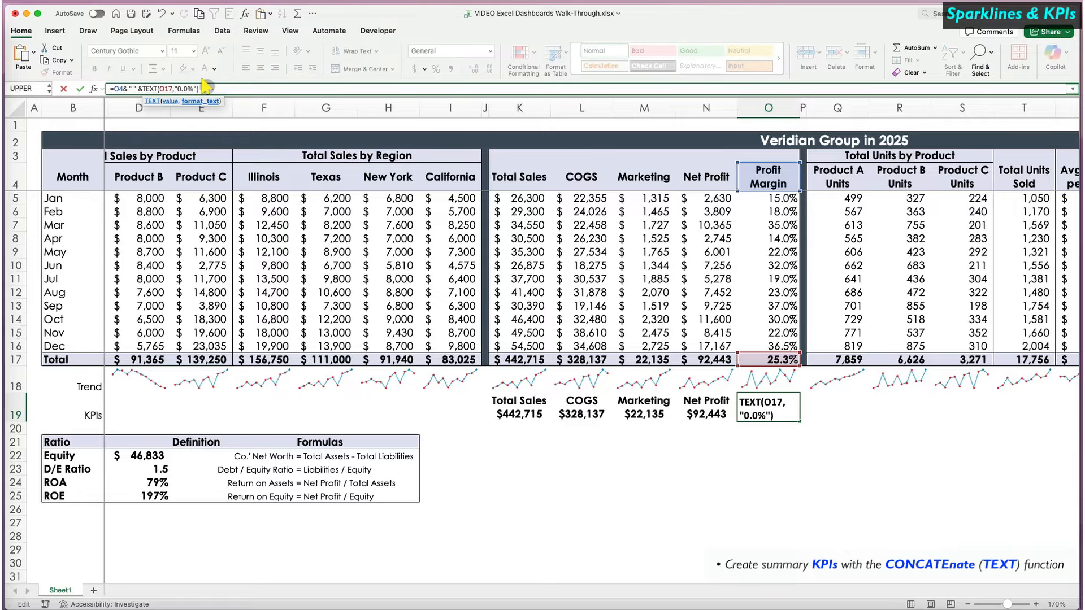
{"action": "key", "text": "Return"}
{"action": "left_click_drag", "start_coordinate": [15, 423], "coordinate": [16, 437]}
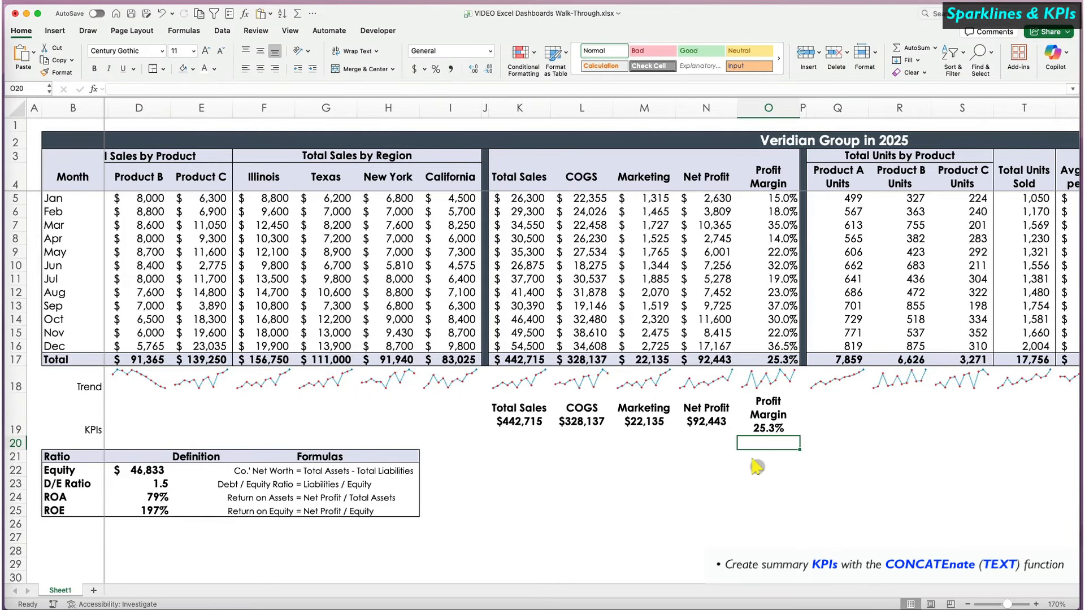
Copy the Profit Margin KPI formula from O19 into Q19 for Product A Units.
{"action": "left_click", "coordinate": [766, 428]}
{"action": "scroll", "coordinate": [774, 440], "scroll_direction": "right", "scroll_amount": 6}
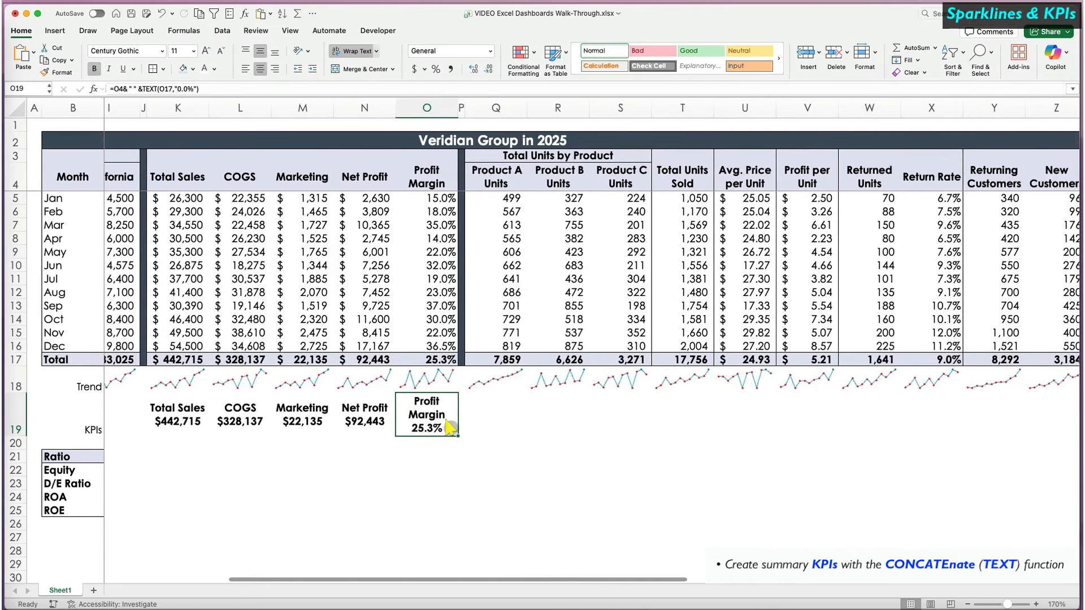
{"action": "key", "text": "cmd+c"}
{"action": "left_click", "coordinate": [496, 415]}
{"action": "key", "text": "cmd+v"}
Copy the #,##0 portion of the custom number format code of the Product A Units total in Q17.
{"action": "left_click", "coordinate": [495, 360]}
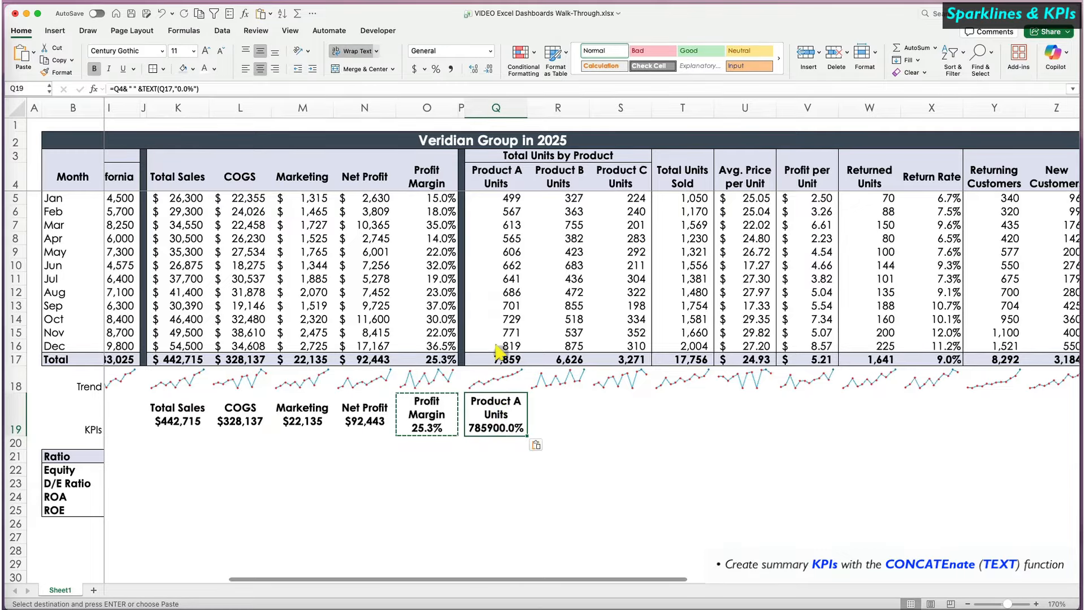
{"action": "left_click", "coordinate": [491, 52]}
{"action": "left_click", "coordinate": [446, 306]}
{"action": "left_click", "coordinate": [799, 215]}
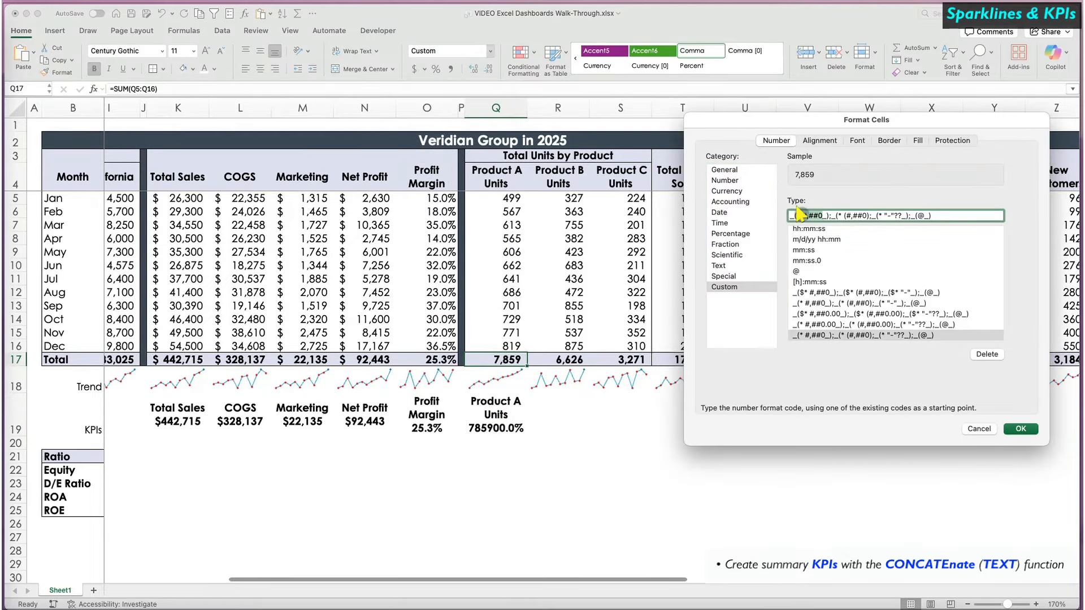
{"action": "key", "text": "super+c"}
{"action": "left_click", "coordinate": [980, 429]}
Replace the format code in the Q19 formula with "#,##0" and fill the formula across to Total Units Sold in T19.
{"action": "left_click", "coordinate": [495, 416]}
{"action": "left_click_drag", "start_coordinate": [193, 89], "coordinate": [179, 89]}
{"action": "key", "text": "super+v"}
{"action": "key", "text": "Return"}
{"action": "left_click", "coordinate": [489, 417]}
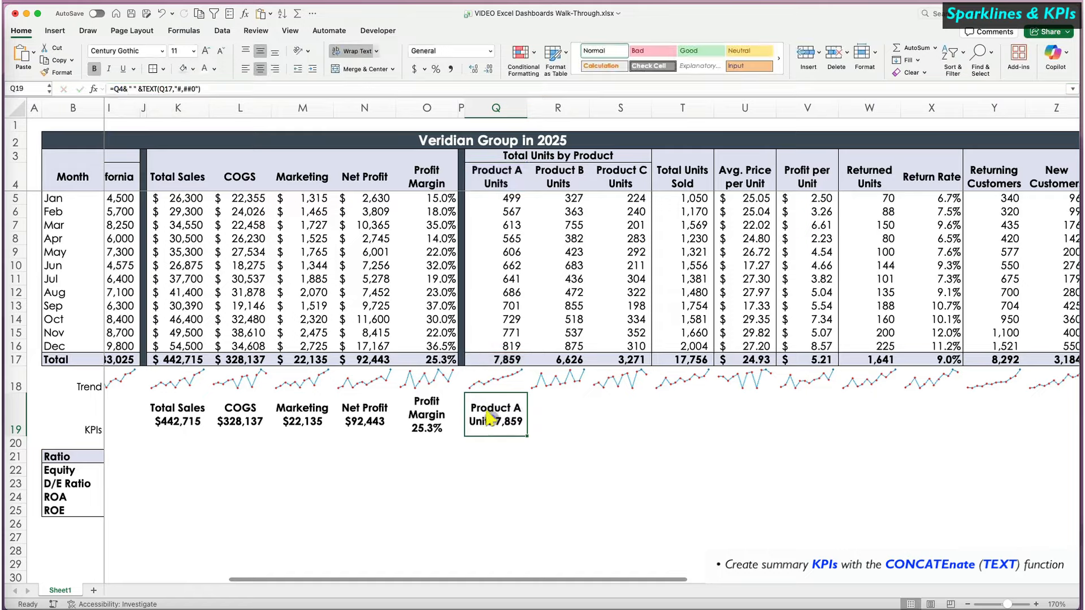
{"action": "scroll", "coordinate": [489, 418], "scroll_direction": "right", "scroll_amount": 3}
{"action": "left_click_drag", "start_coordinate": [344, 435], "coordinate": [502, 425]}
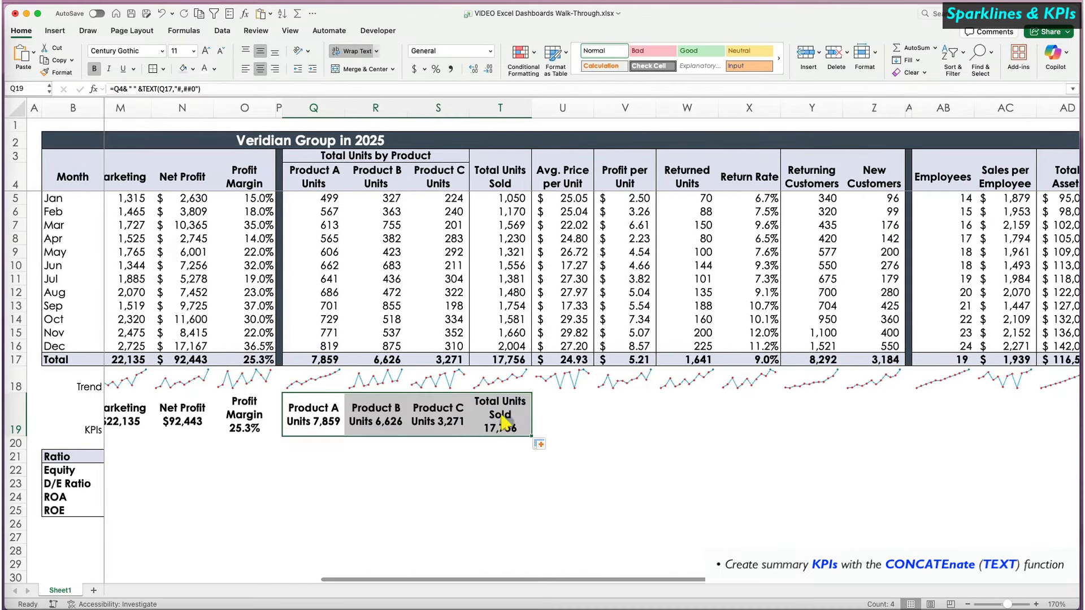
Copy the Total Units Sold KPI from T19 into Y19:Z19 for the customer columns and AB19 for Employees.
{"action": "left_click", "coordinate": [502, 425]}
{"action": "key", "text": "super+c"}
{"action": "left_click_drag", "start_coordinate": [814, 421], "coordinate": [873, 419]}
{"action": "key", "text": "super+v"}
{"action": "scroll", "coordinate": [864, 416], "scroll_direction": "right", "scroll_amount": 3}
{"action": "left_click", "coordinate": [773, 408]}
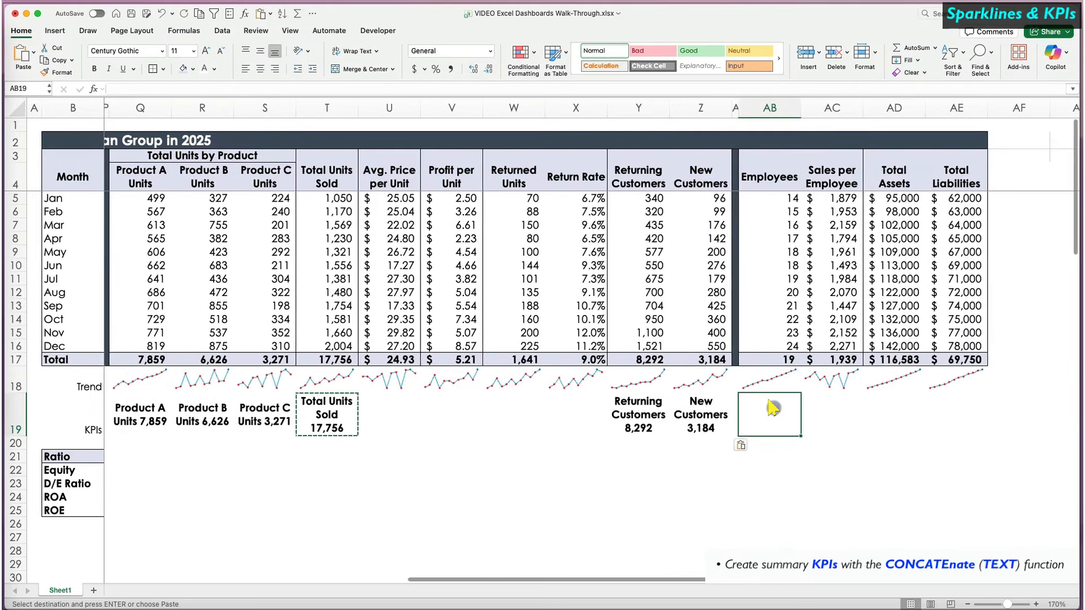
{"action": "key", "text": "super+v"}
Copy a dollar-formatted KPI formula into U19:V19 for Avg. Price per Unit and Profit per Unit.
{"action": "scroll", "coordinate": [565, 403], "scroll_direction": "left", "scroll_amount": 3}
{"action": "left_click", "coordinate": [210, 412]}
{"action": "key", "text": "super+c"}
{"action": "left_click_drag", "start_coordinate": [600, 416], "coordinate": [622, 416]}
{"action": "key", "text": "super+v"}
{"action": "scroll", "coordinate": [836, 419], "scroll_direction": "right", "scroll_amount": 3}
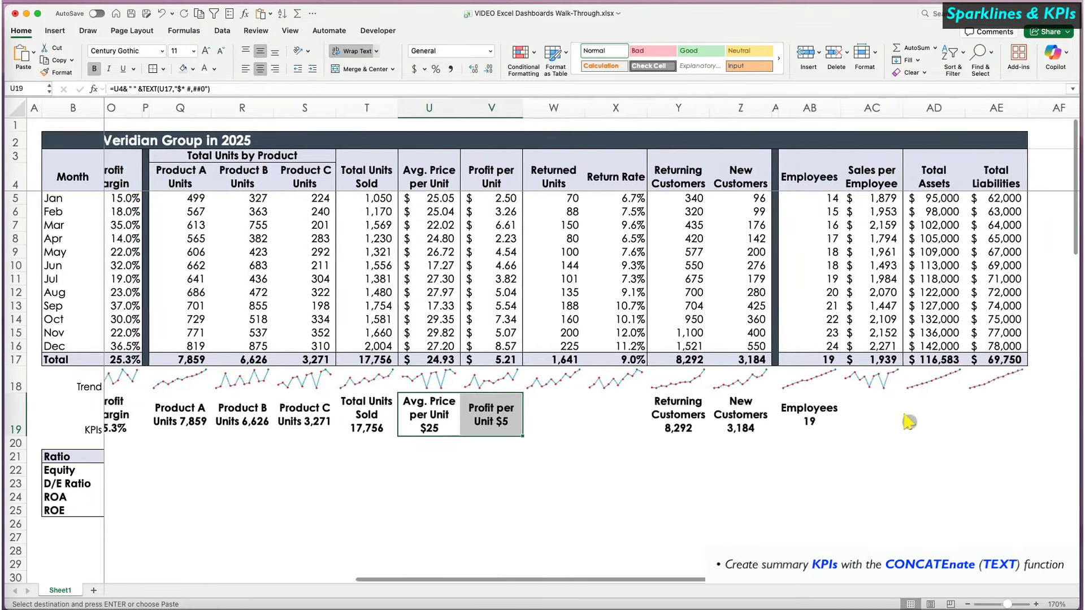
{"action": "left_click", "coordinate": [951, 417]}
Copy the Profit Margin KPI into X19 for Return Rate and the whole-number Returning Customers KPI into W19 for Returned Units.
{"action": "scroll", "coordinate": [951, 416], "scroll_direction": "left", "scroll_amount": 5}
{"action": "left_click", "coordinate": [363, 419]}
{"action": "key", "text": "super+c"}
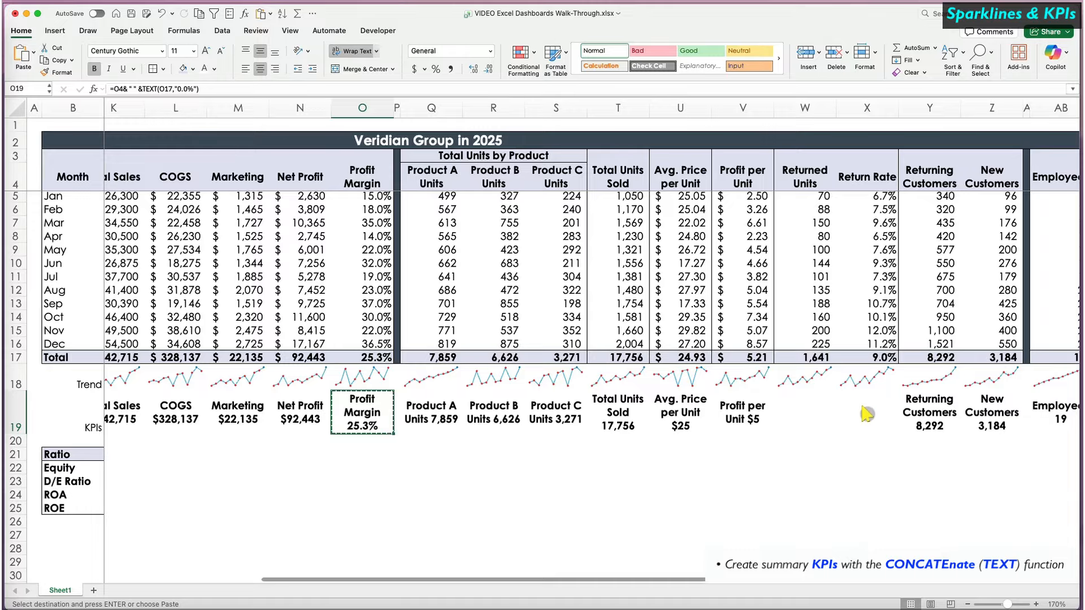
{"action": "left_click", "coordinate": [868, 414]}
{"action": "key", "text": "super+v"}
{"action": "left_click", "coordinate": [927, 416]}
{"action": "left_click", "coordinate": [805, 418]}
{"action": "key", "text": "super+v"}
{"action": "left_click", "coordinate": [772, 475]}
Center the KPIs label in B19 vertically, make it bold, and review the finished KPI row.
{"action": "scroll", "coordinate": [771, 474], "scroll_direction": "left", "scroll_amount": 5}
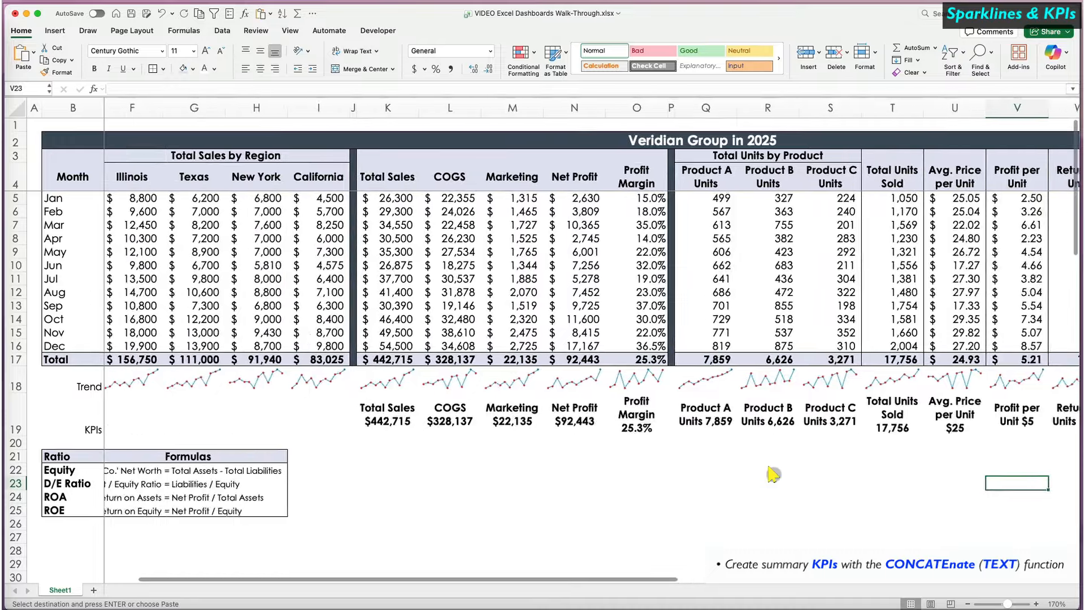
{"action": "scroll", "coordinate": [773, 475], "scroll_direction": "left", "scroll_amount": 3}
{"action": "left_click", "coordinate": [74, 418]}
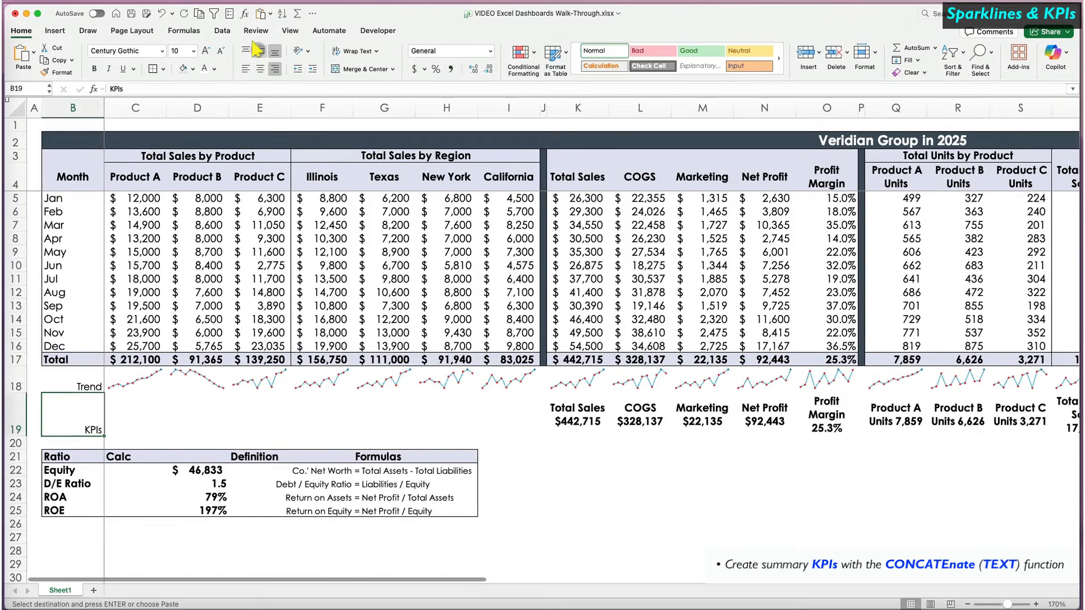
{"action": "left_click", "coordinate": [260, 51]}
{"action": "left_click", "coordinate": [94, 68]}
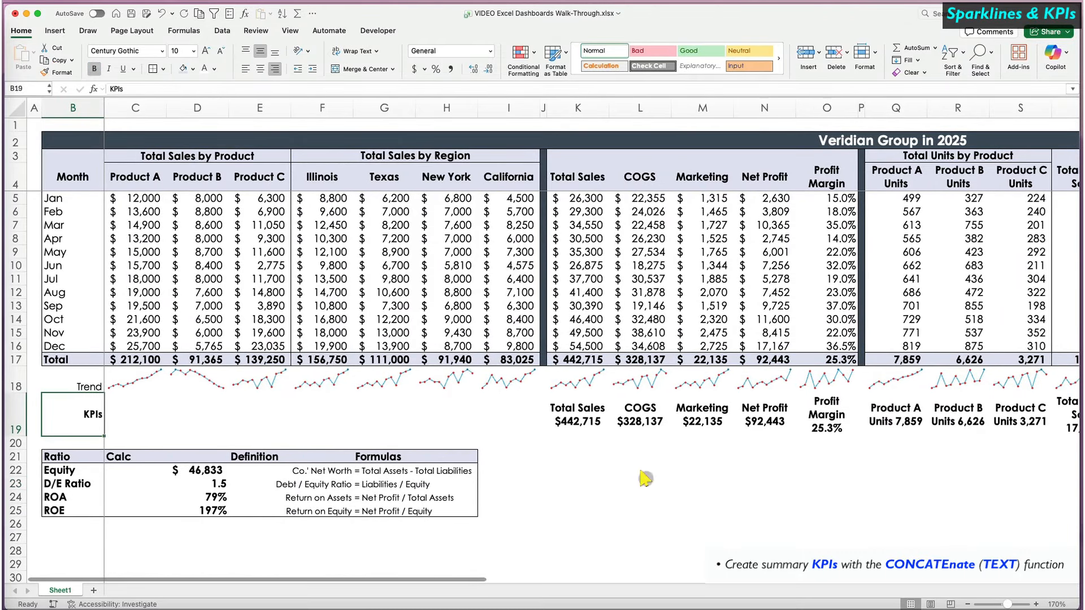
{"action": "left_click", "coordinate": [645, 479]}
{"action": "scroll", "coordinate": [645, 479], "scroll_direction": "right", "scroll_amount": 10}
{"action": "scroll", "coordinate": [718, 516], "scroll_direction": "left", "scroll_amount": 10}
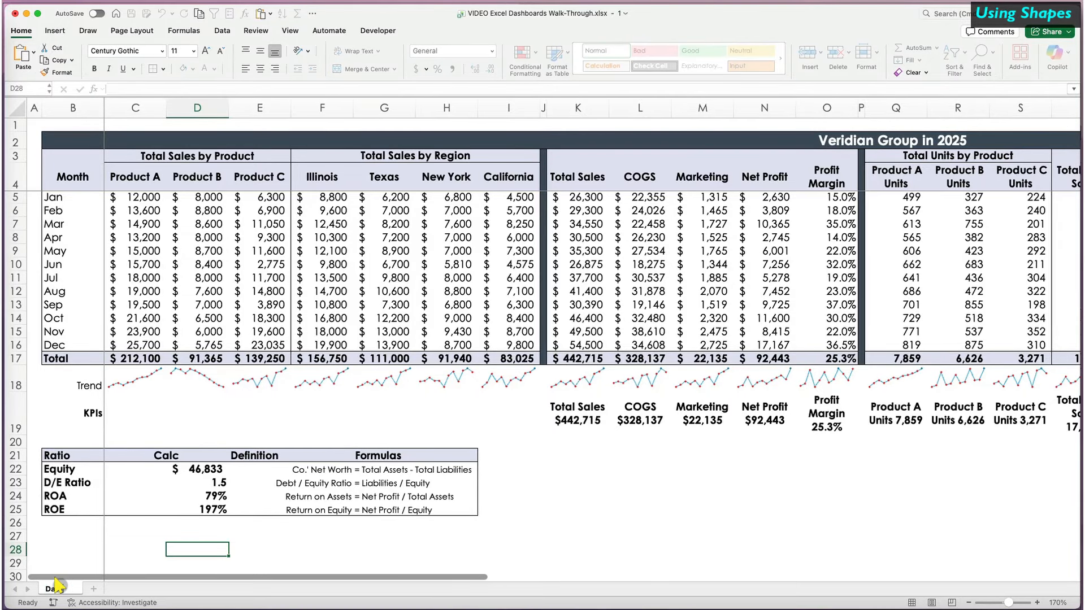
Add a new worksheet and name it Dashboard.
{"action": "left_click", "coordinate": [93, 589]}
{"action": "double_click", "coordinate": [101, 588]}
{"action": "type", "text": "Da"}
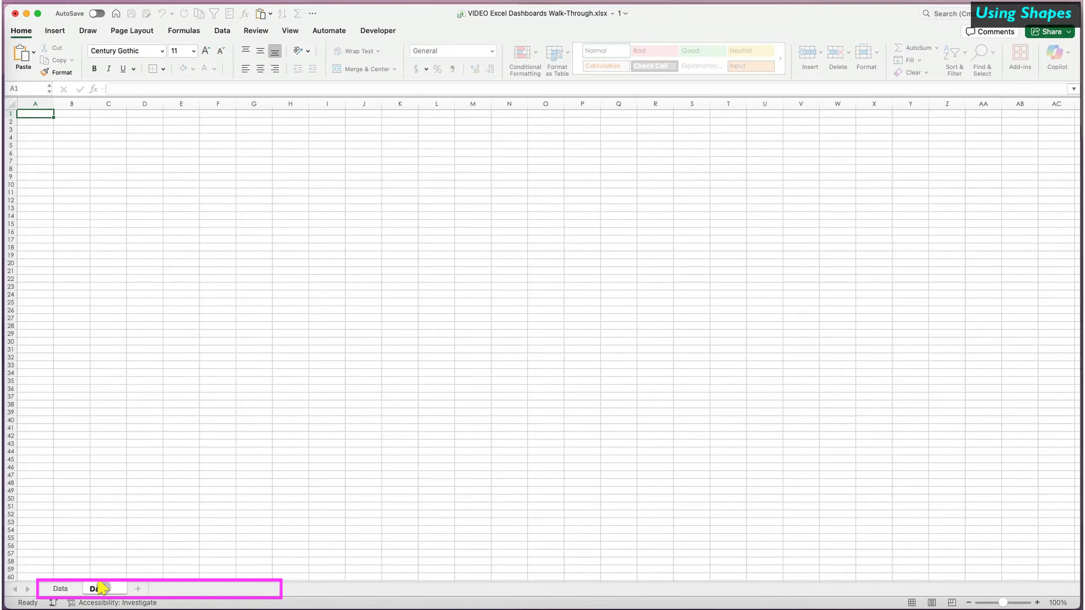
{"action": "type", "text": "shboard"}
{"action": "left_click", "coordinate": [147, 560]}
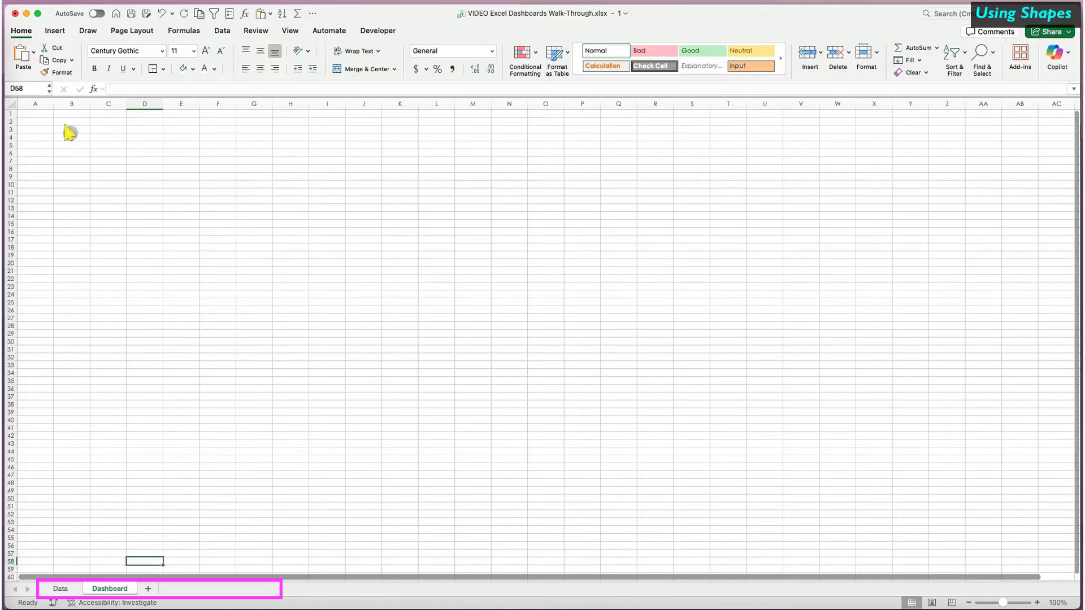
Fill every cell of the Dashboard sheet with white to hide the gridlines.
{"action": "left_click", "coordinate": [11, 104]}
{"action": "left_click", "coordinate": [192, 68]}
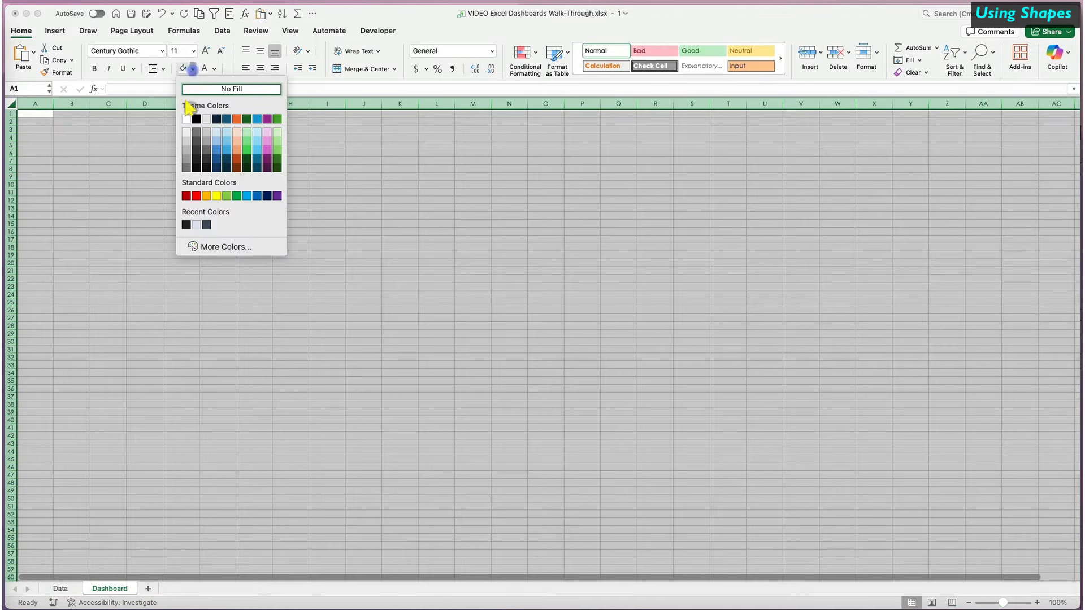
{"action": "left_click", "coordinate": [188, 107]}
{"action": "left_click", "coordinate": [209, 254]}
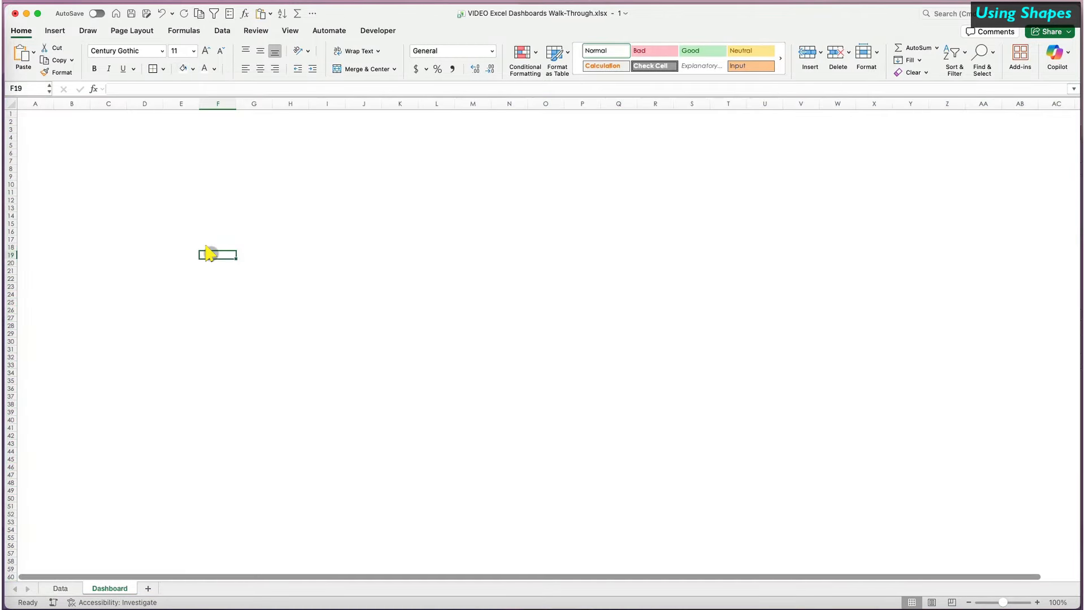
{"action": "left_click", "coordinate": [138, 457]}
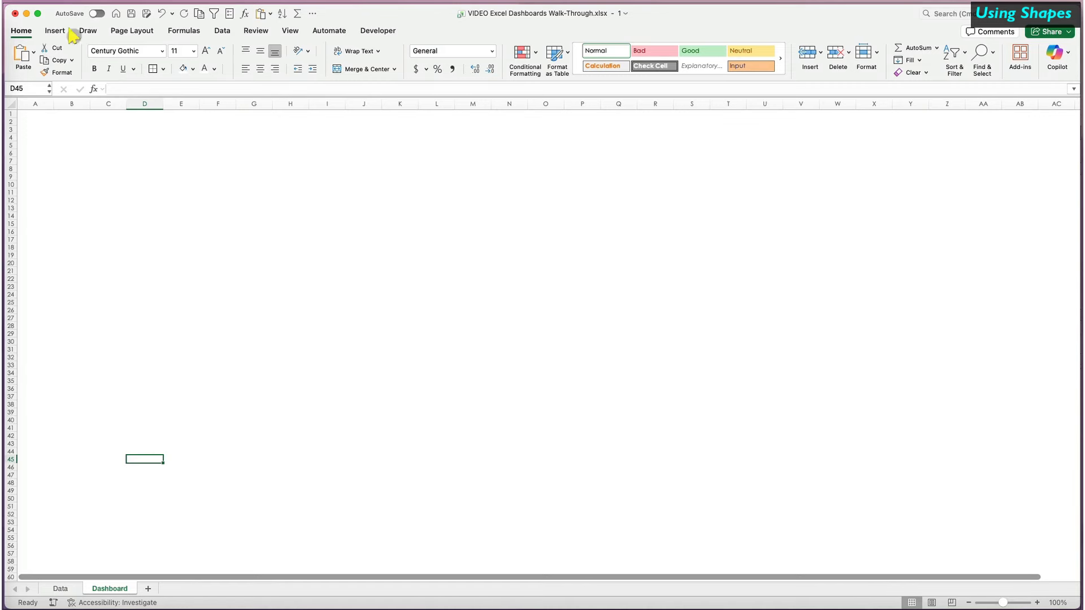
Draw a rounded rectangle banner about 15.33" wide and 0.89" high across columns A to R in rows 1 to 5.
{"action": "left_click", "coordinate": [57, 28]}
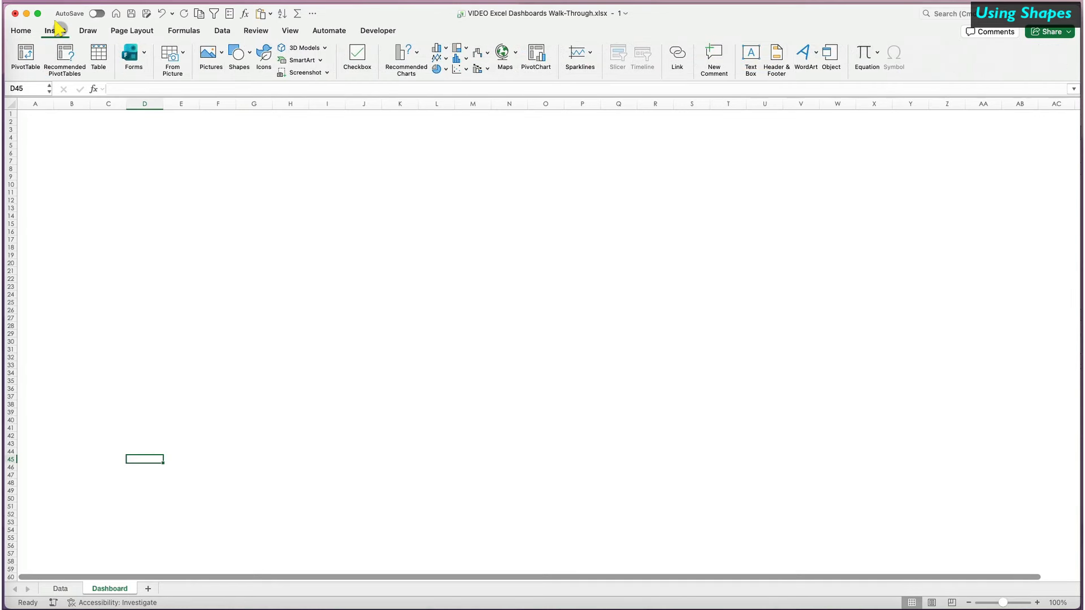
{"action": "left_click", "coordinate": [244, 54]}
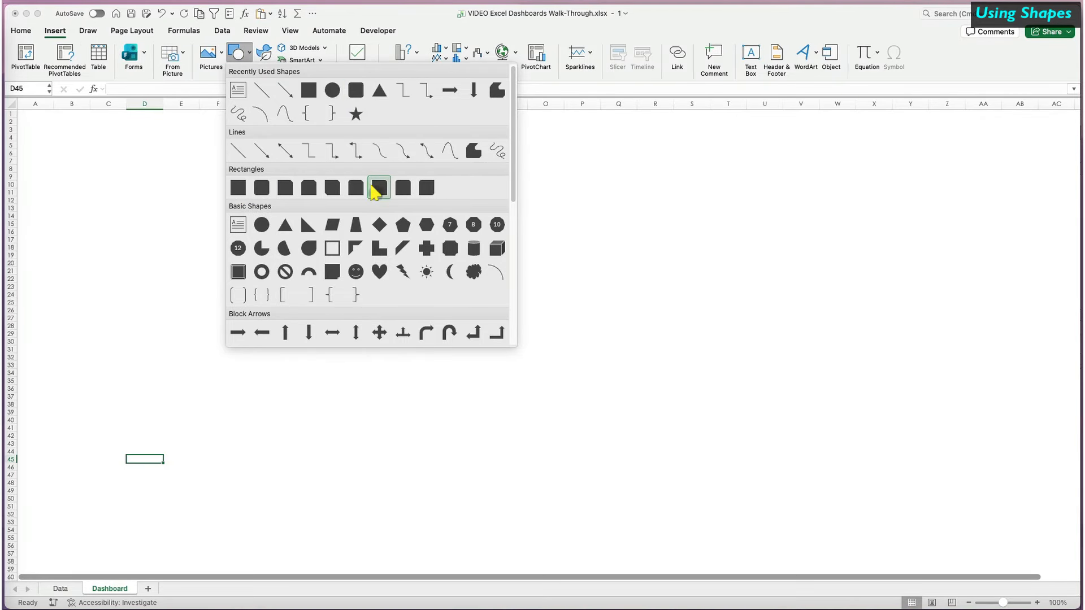
{"action": "left_click", "coordinate": [262, 188]}
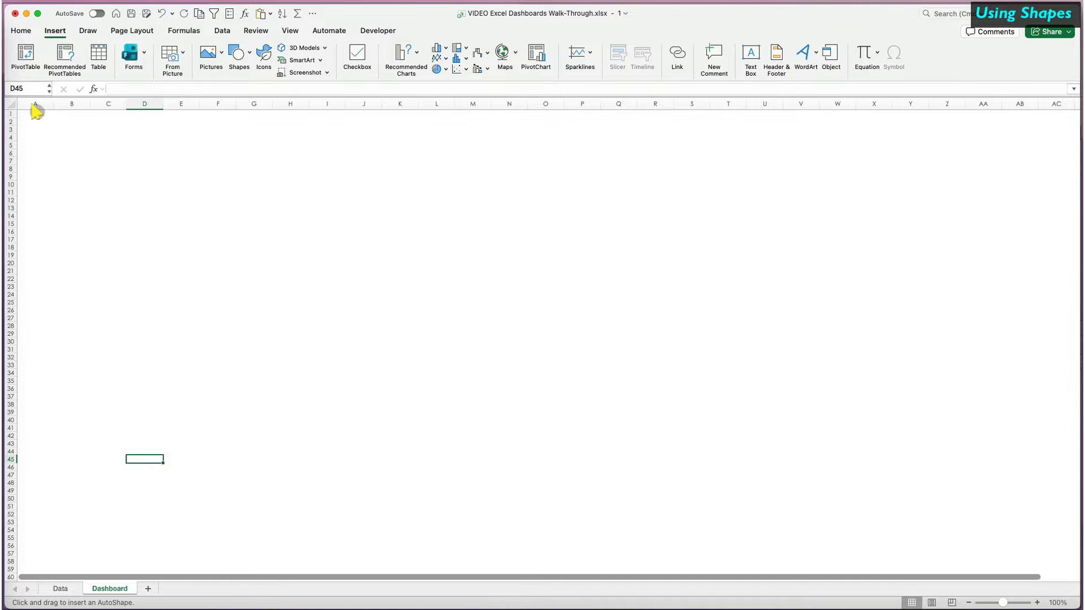
{"action": "left_click_drag", "start_coordinate": [35, 112], "coordinate": [651, 145]}
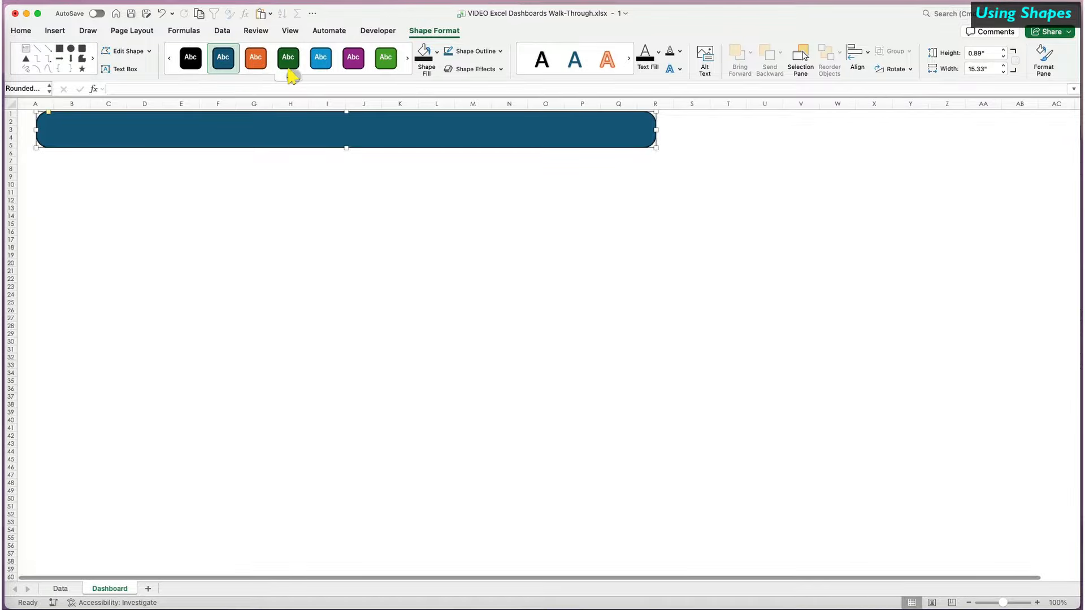
Try a dark green theme style on the rounded rectangle and undo it.
{"action": "left_click", "coordinate": [289, 76]}
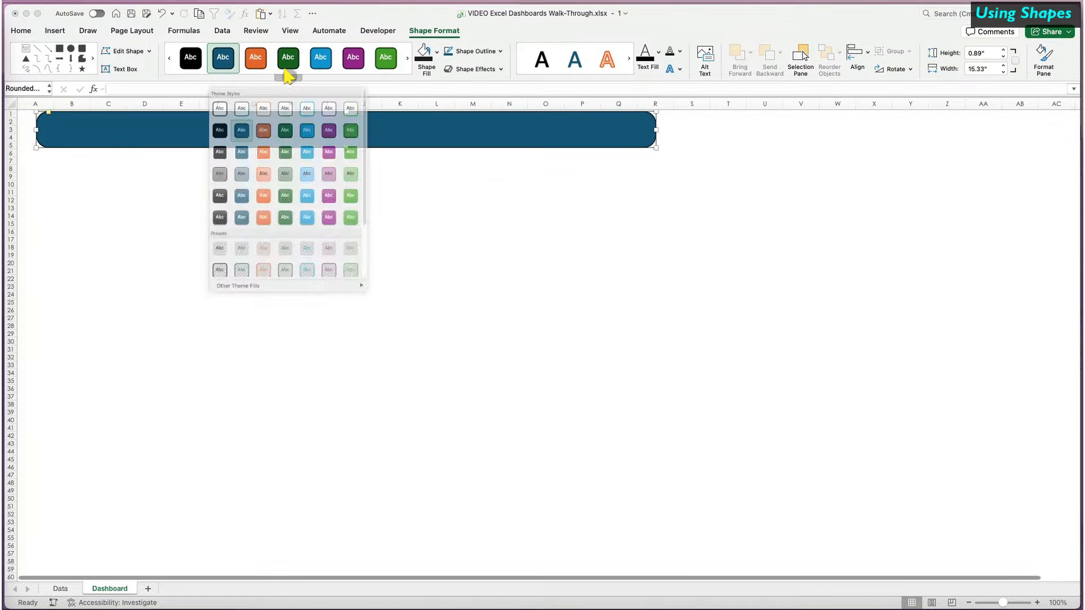
{"action": "left_click", "coordinate": [282, 190]}
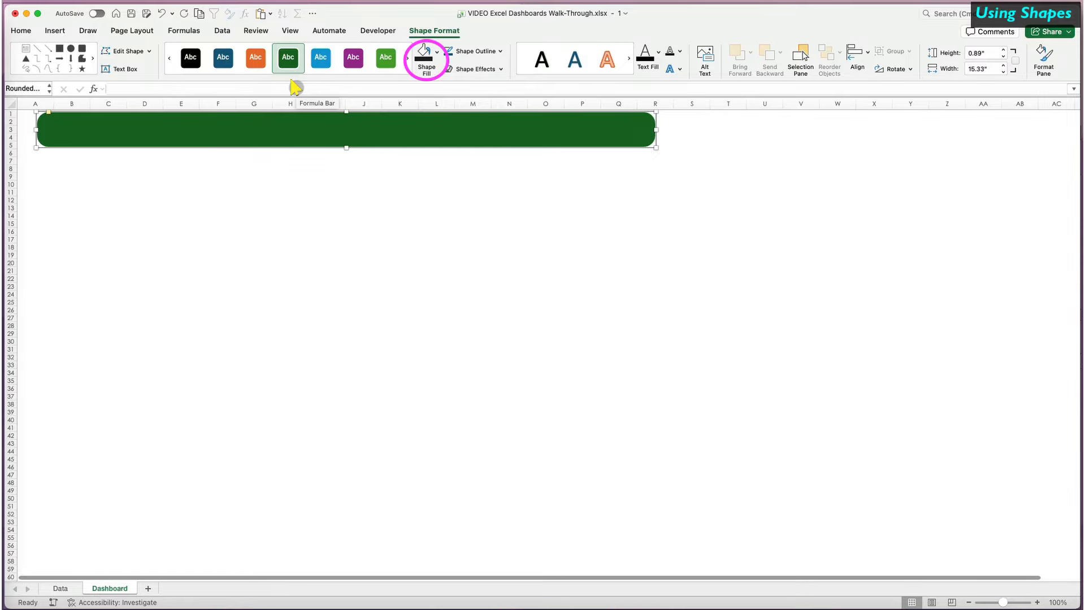
{"action": "key", "text": "super+z"}
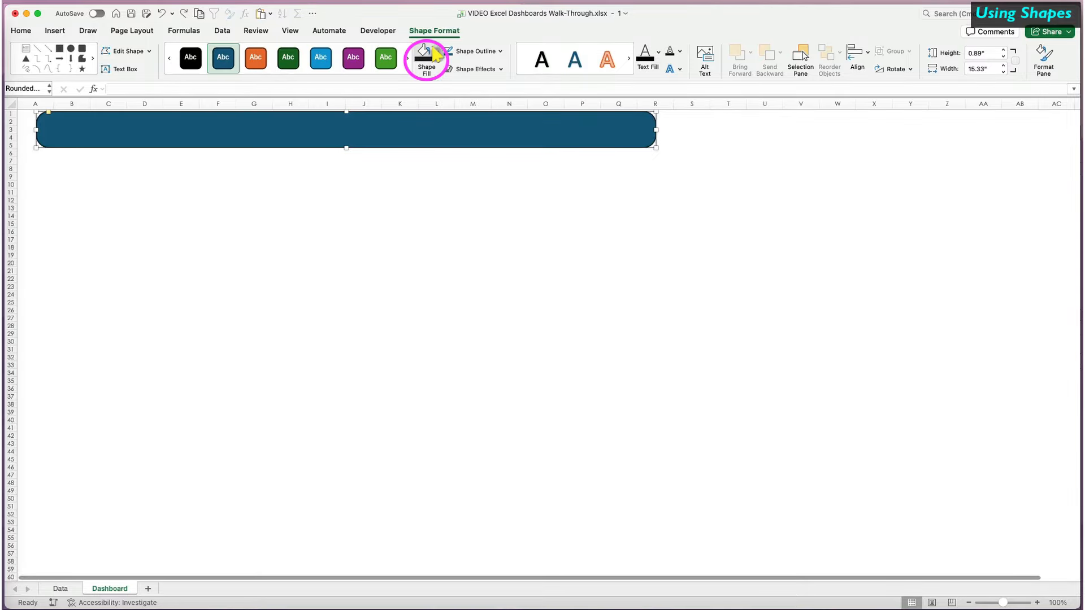
Fill the rounded rectangle with the custom hex color 435361.
{"action": "left_click", "coordinate": [435, 52]}
{"action": "left_click", "coordinate": [432, 255]}
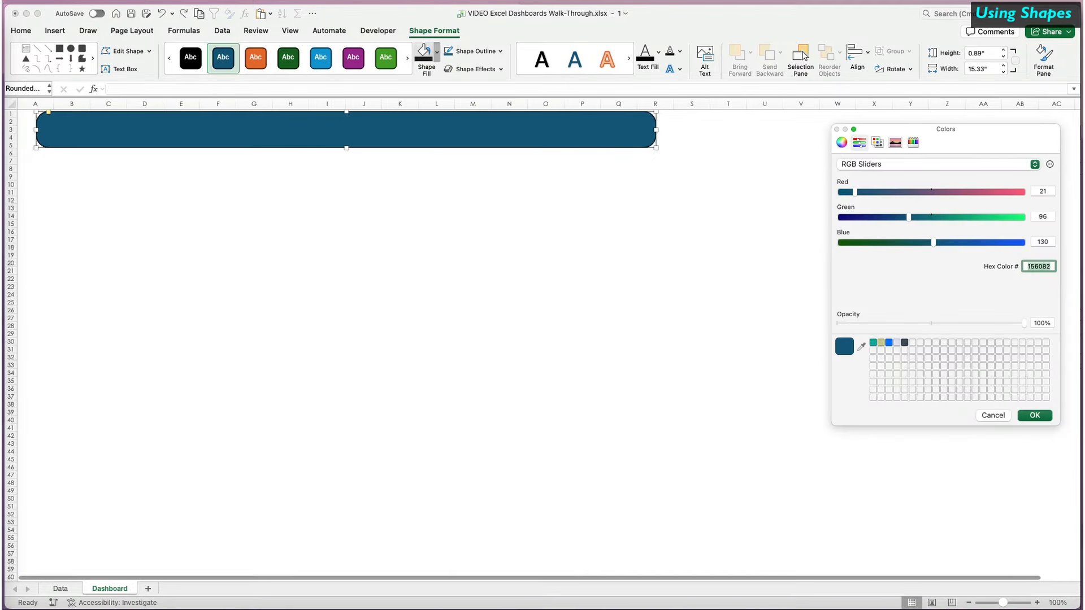
{"action": "type", "text": "435361"}
{"action": "left_click", "coordinate": [1034, 414]}
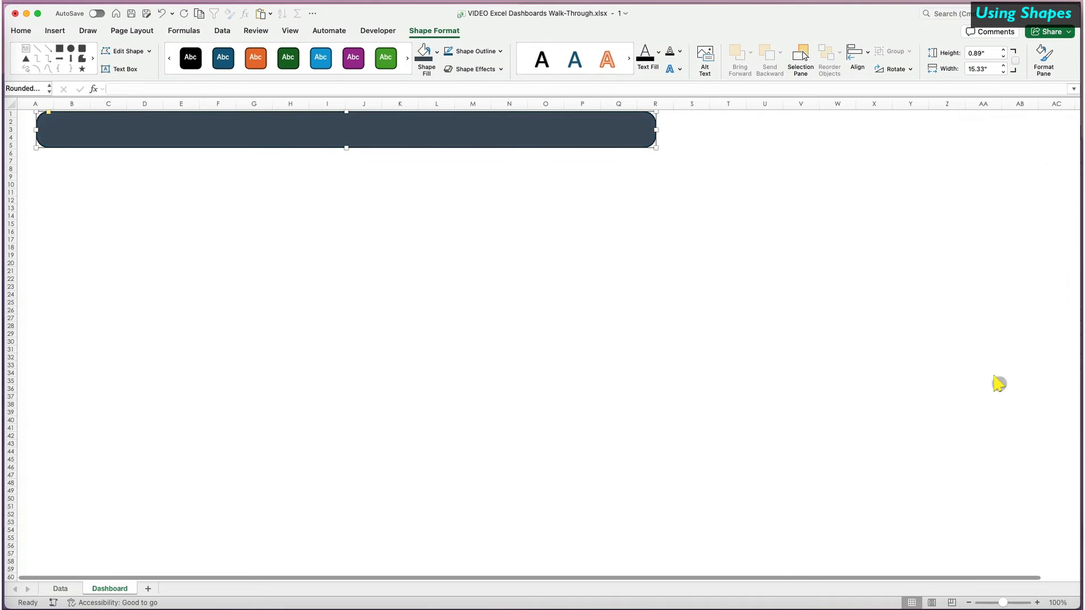
Apply the outer shadow that falls below the shape to the rounded rectangle banner.
{"action": "left_click", "coordinate": [497, 69]}
{"action": "mouse_move", "coordinate": [486, 103]}
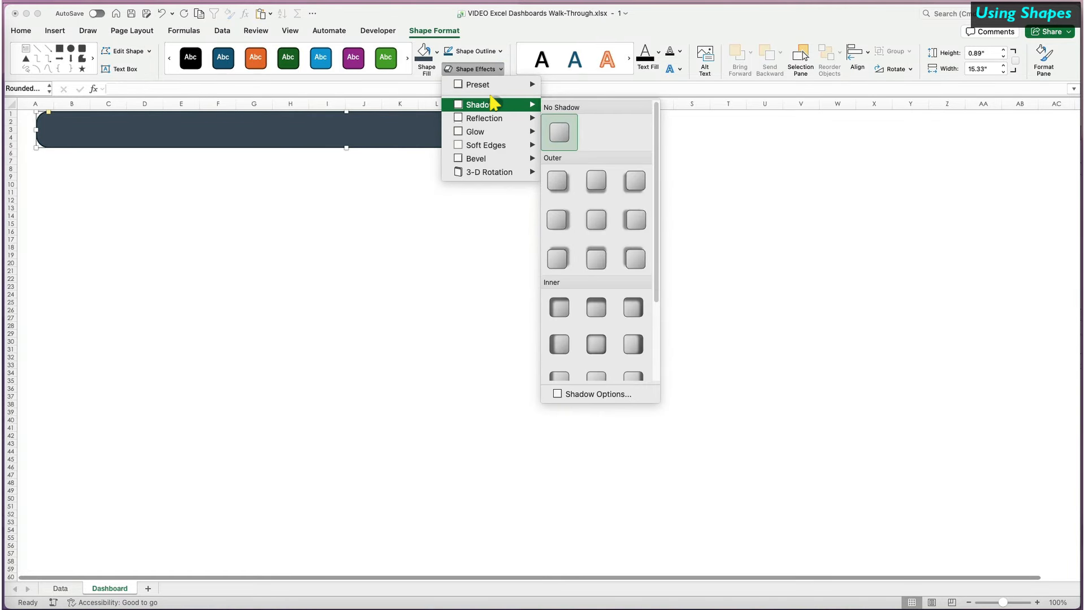
{"action": "left_click", "coordinate": [597, 181]}
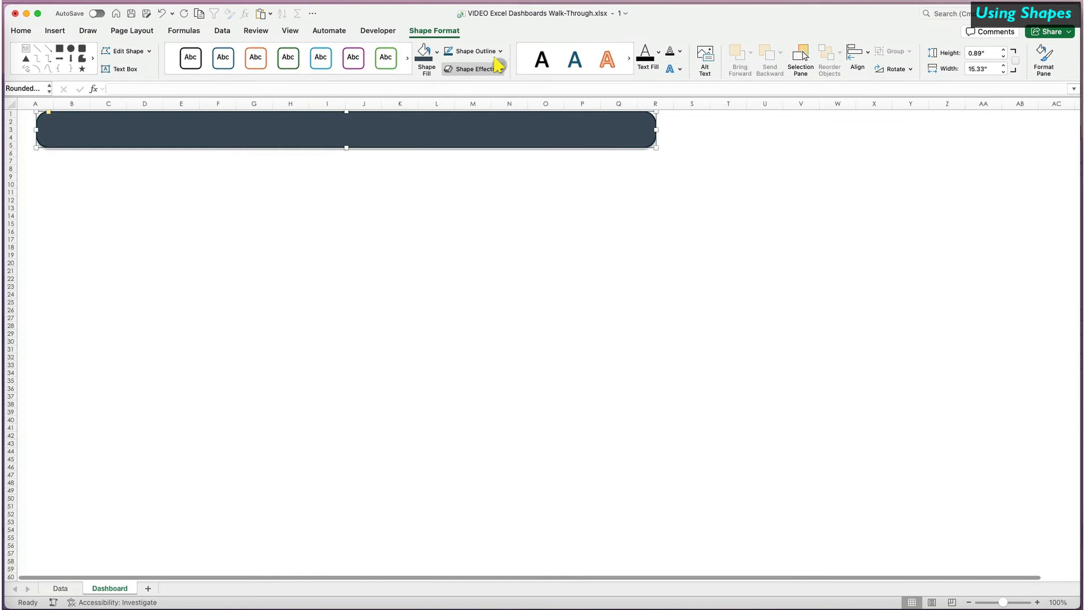
Set the rounded rectangle banner's shadow effect to No Shadow.
{"action": "left_click", "coordinate": [497, 69]}
{"action": "mouse_move", "coordinate": [497, 103]}
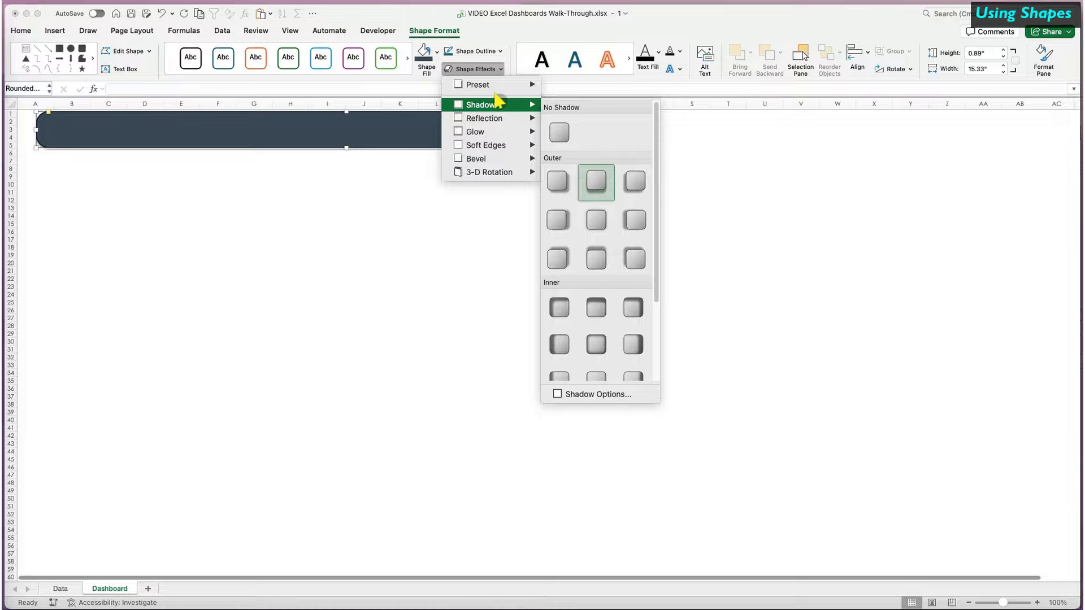
{"action": "left_click", "coordinate": [559, 132]}
{"action": "left_click", "coordinate": [555, 171]}
{"action": "left_click", "coordinate": [557, 139]}
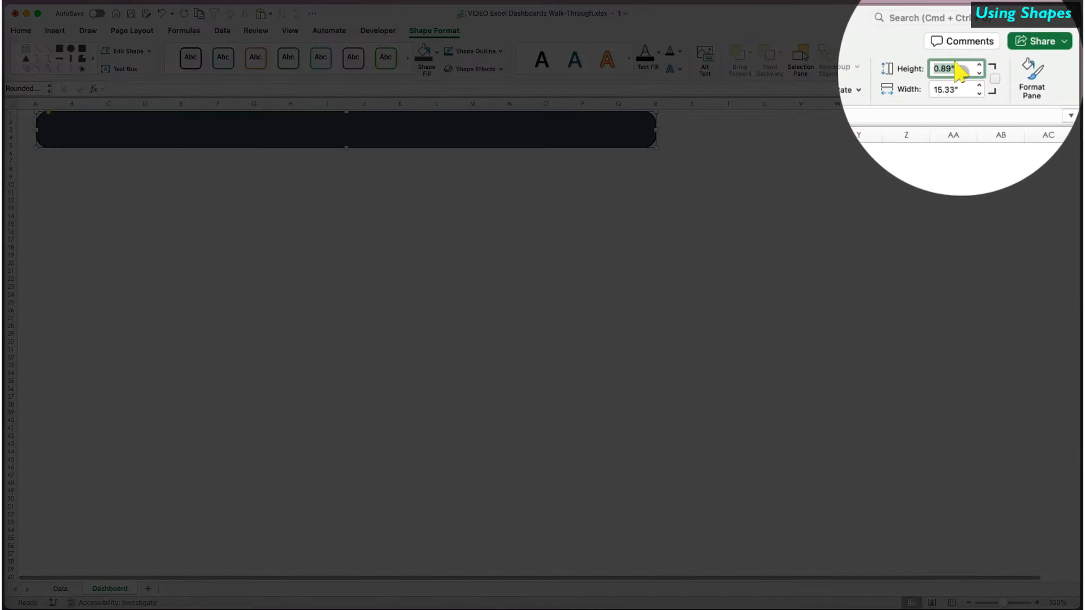
Set the rounded rectangle banner's height to 0.54" and its width to 15.55".
{"action": "type", "text": "0.54"}
{"action": "key", "text": "Tab"}
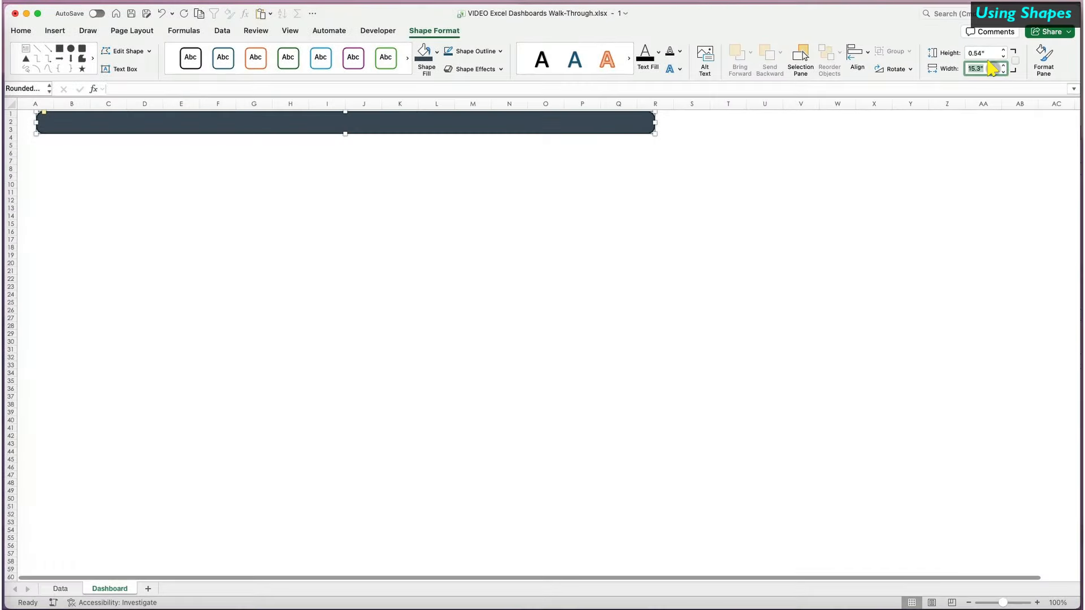
{"action": "type", "text": "15.55"}
{"action": "key", "text": "Return"}
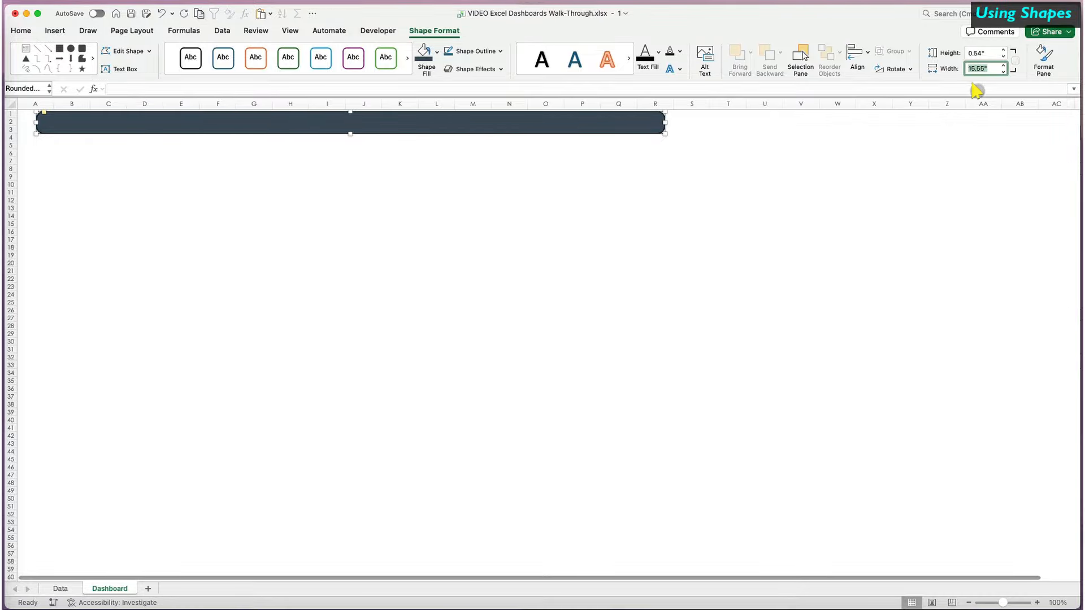
Remove the outline from the rounded rectangle banner and deselect it.
{"action": "left_click", "coordinate": [501, 52]}
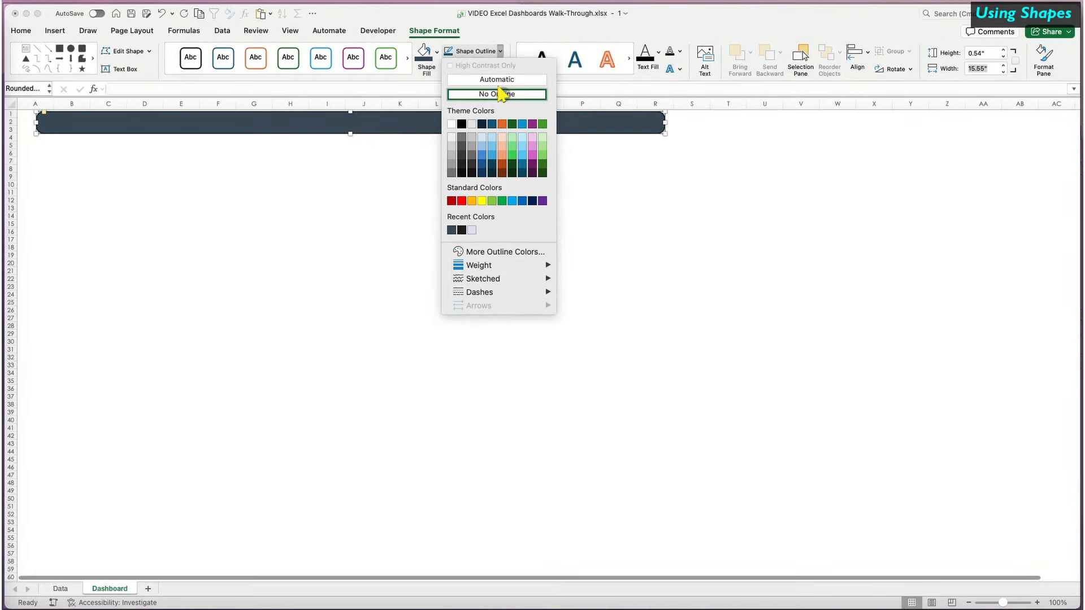
{"action": "left_click", "coordinate": [501, 92]}
{"action": "left_click", "coordinate": [180, 144]}
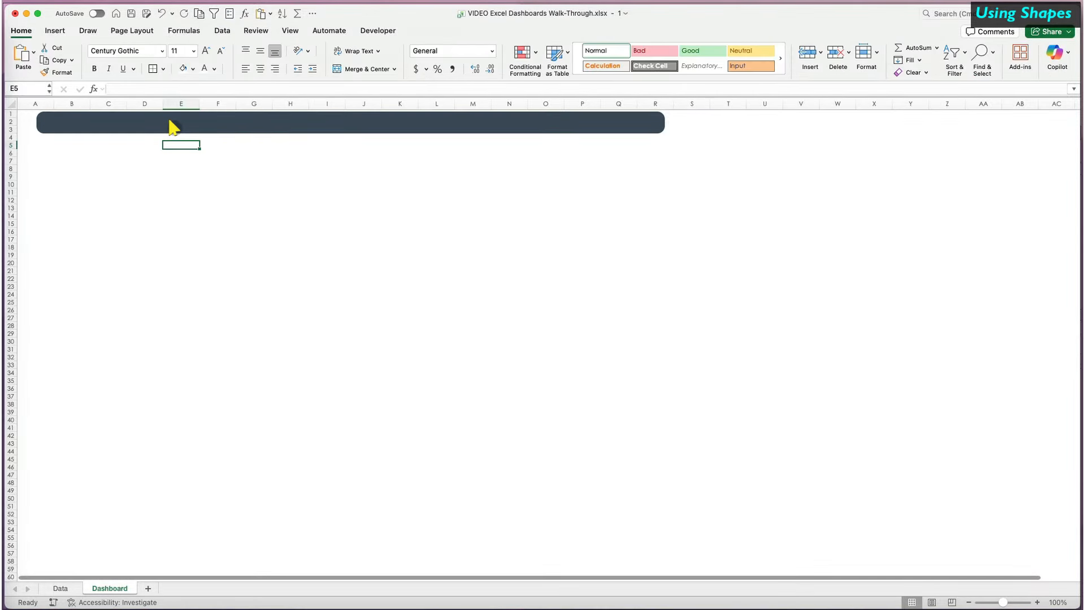
Try duplicating the banner below the original with copy and paste, and undo it.
{"action": "left_click", "coordinate": [170, 121]}
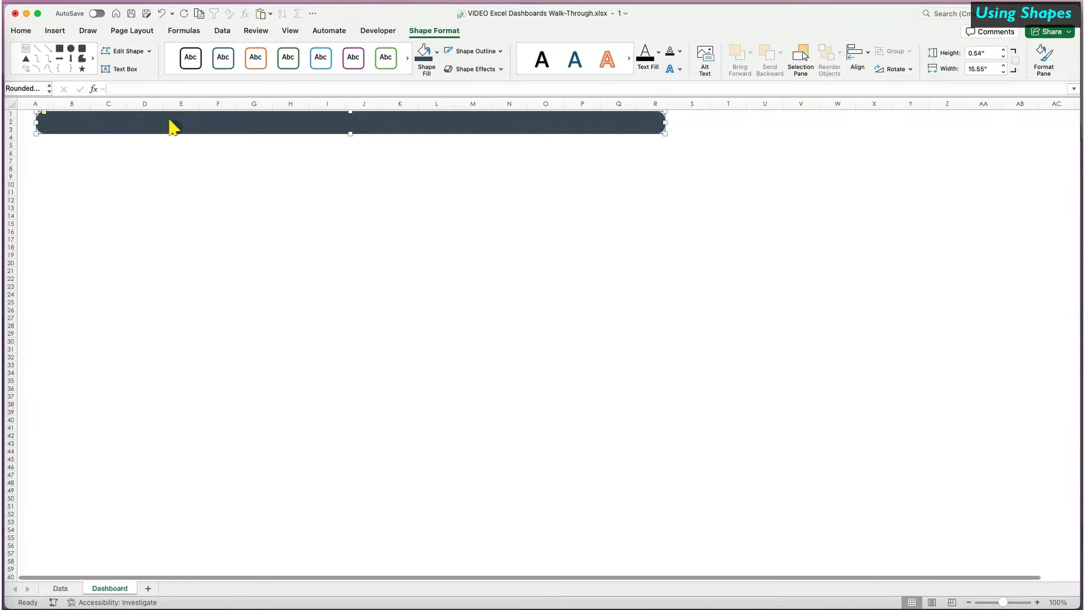
{"action": "key", "text": "super+c"}
{"action": "key", "text": "super+v"}
{"action": "left_click_drag", "start_coordinate": [169, 121], "coordinate": [169, 167]}
{"action": "key", "text": "super+z"}
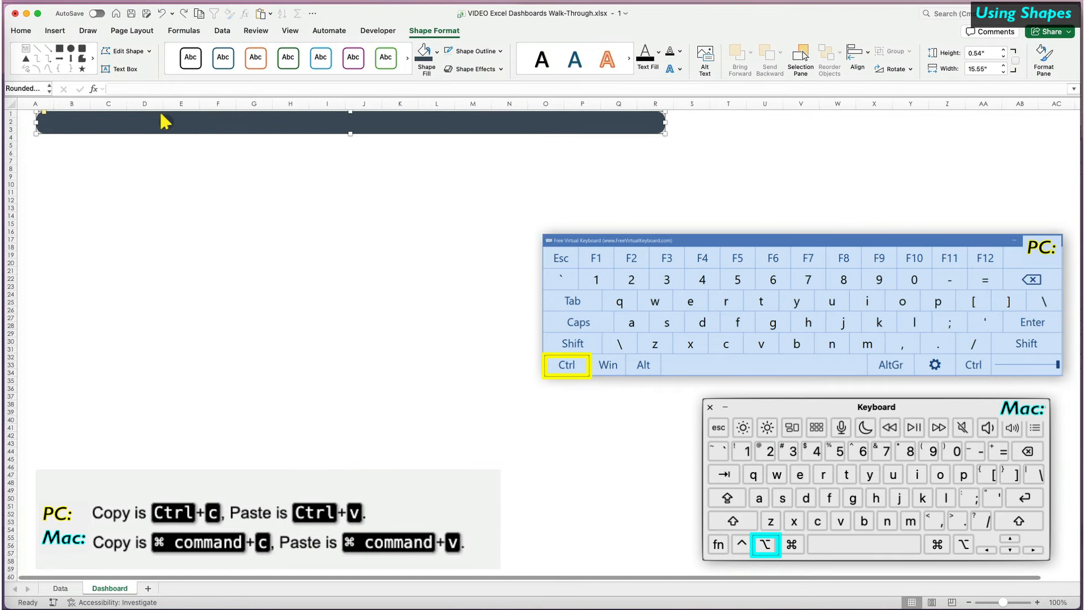
Duplicate the banner just below itself and resize the copy into a card about 2.96" high and 4.28" wide.
{"action": "left_click_drag", "start_coordinate": [162, 121], "coordinate": [156, 148]}
{"action": "left_click_drag", "start_coordinate": [156, 148], "coordinate": [157, 149]}
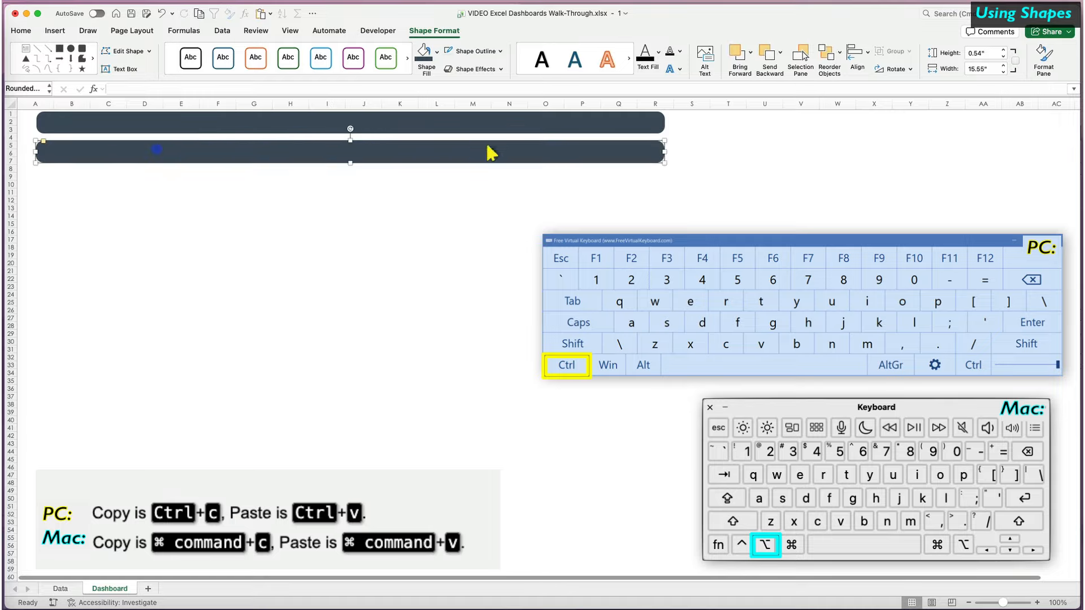
{"action": "left_click_drag", "start_coordinate": [665, 163], "coordinate": [243, 211]}
Duplicate the card into a row of four with blue, green and orange copies, and copy that row below.
{"action": "left_click_drag", "start_coordinate": [242, 211], "coordinate": [514, 206]}
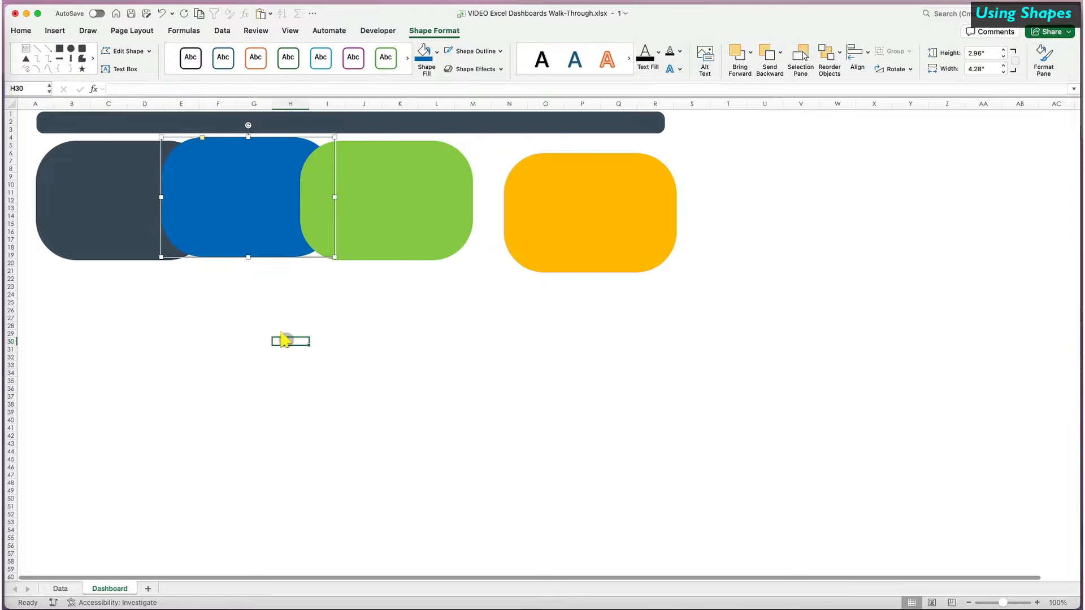
{"action": "key", "text": "super+v"}
{"action": "left_click_drag", "start_coordinate": [553, 269], "coordinate": [545, 345]}
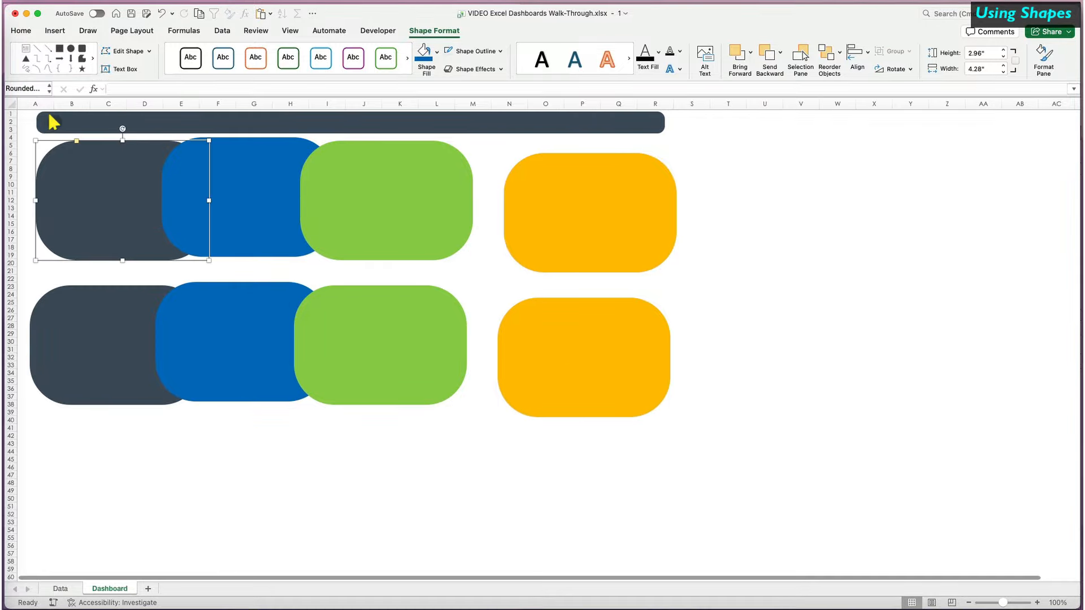
Align the left edges of the banner and the two dark cards beneath it.
{"action": "left_click", "coordinate": [52, 121]}
{"action": "left_click", "coordinate": [57, 187], "text": "shift"}
{"action": "left_click", "coordinate": [74, 311], "text": "shift"}
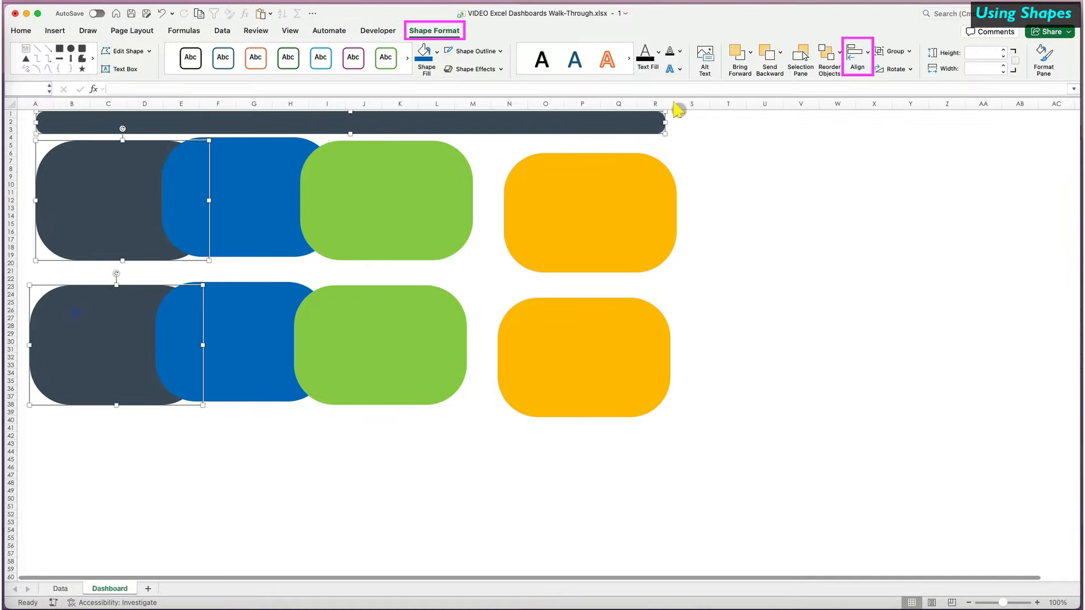
{"action": "left_click", "coordinate": [863, 52]}
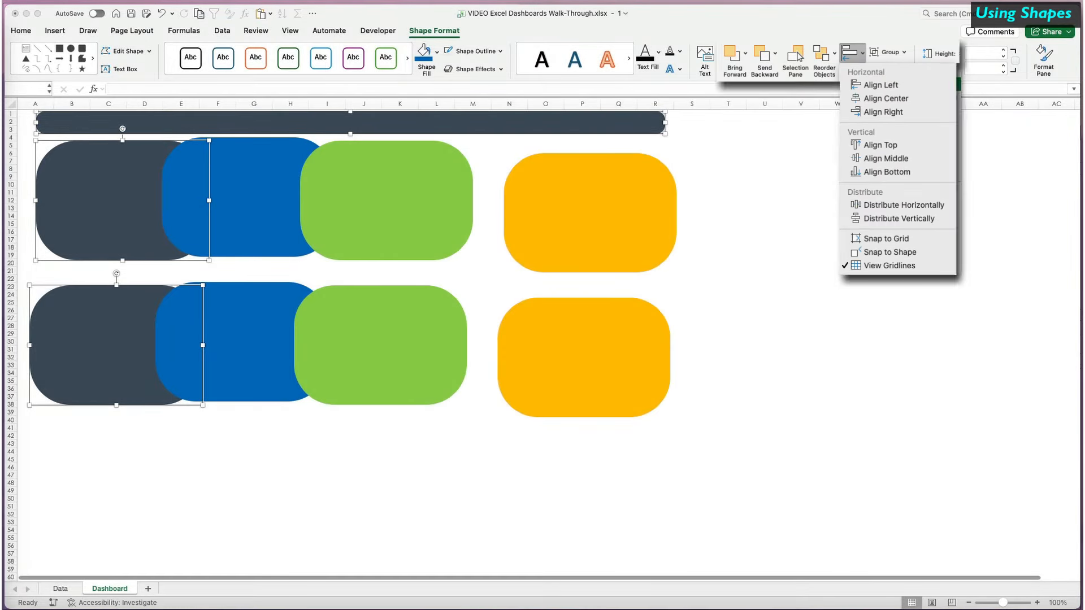
{"action": "left_click", "coordinate": [871, 62]}
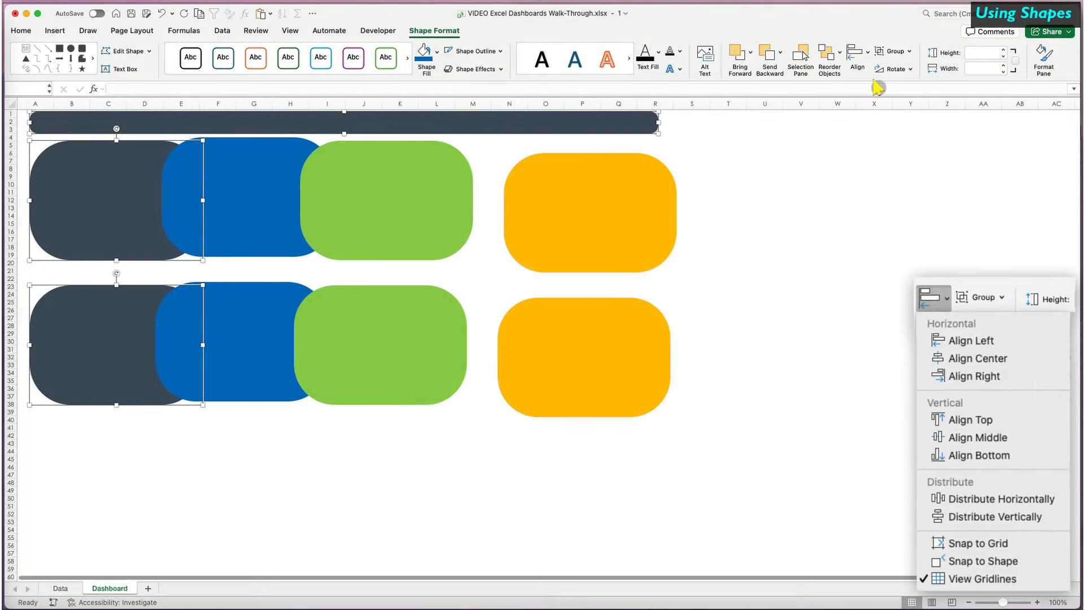
Distribute the banner and the two dark cards vertically.
{"action": "left_click", "coordinate": [859, 52]}
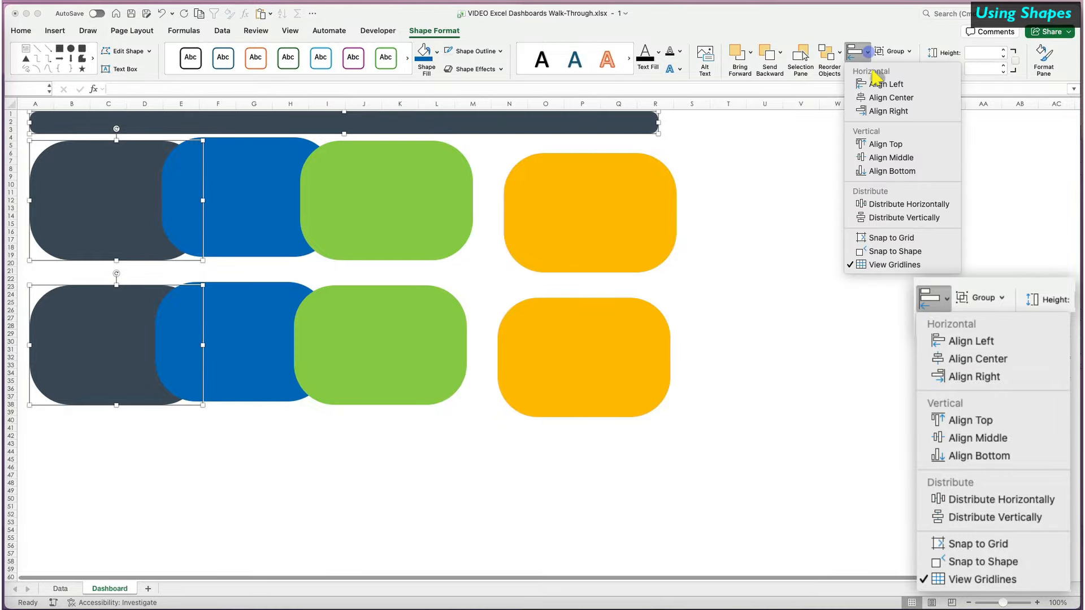
{"action": "left_click", "coordinate": [893, 218]}
{"action": "left_click", "coordinate": [894, 218]}
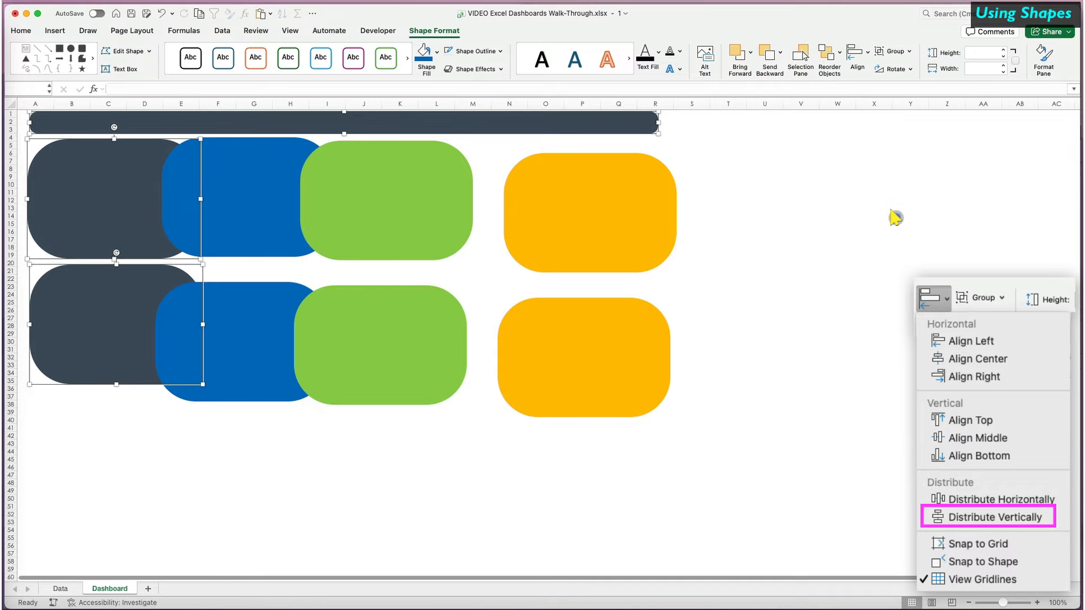
{"action": "left_click", "coordinate": [407, 270]}
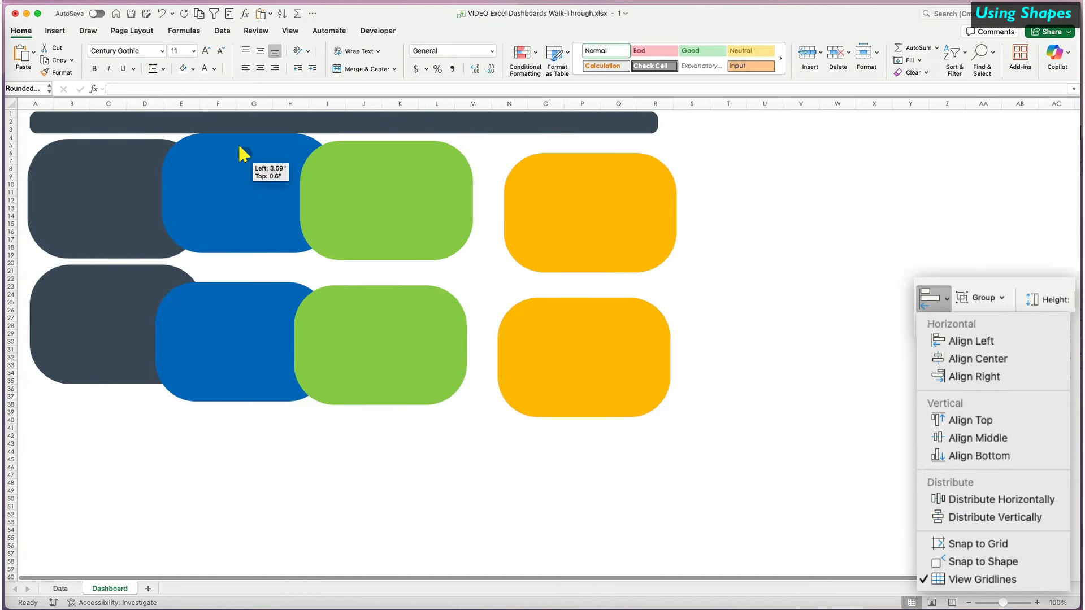
Shift the upper blue card slightly below the top edges of its neighbouring cards.
{"action": "left_click", "coordinate": [242, 152]}
{"action": "left_click", "coordinate": [134, 171]}
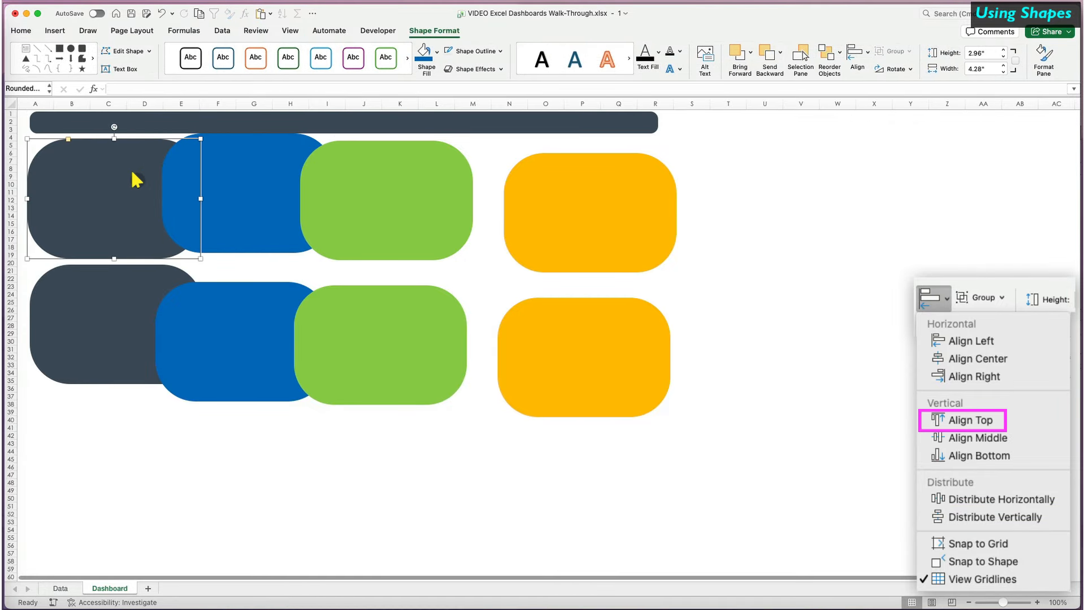
{"action": "left_click", "coordinate": [243, 171]}
{"action": "left_click_drag", "start_coordinate": [241, 177], "coordinate": [242, 200]}
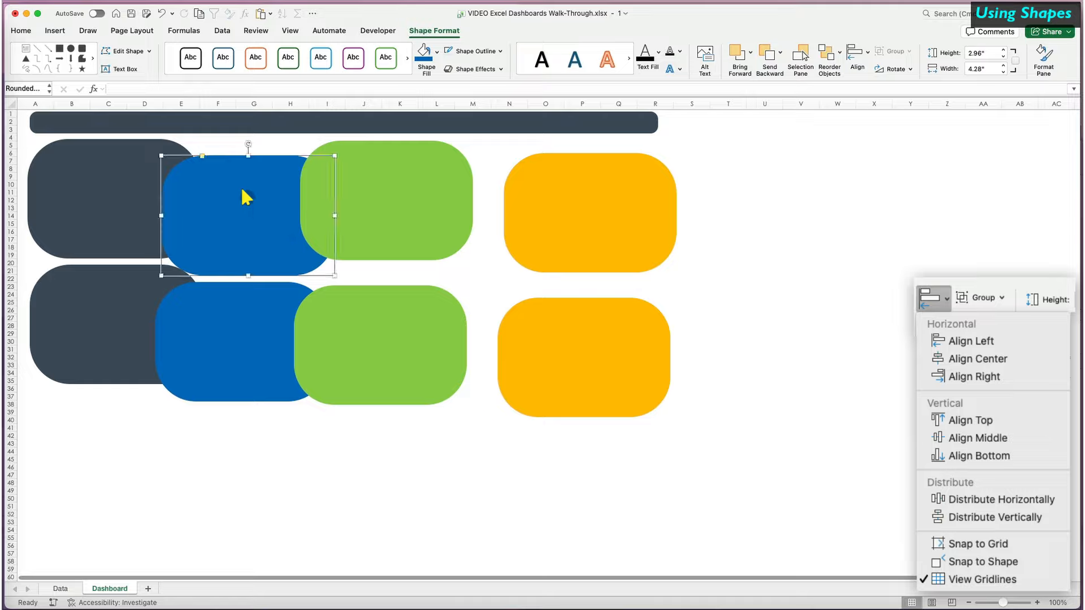
Align the top edges of the dark, blue, green and orange cards in the upper row.
{"action": "left_click", "coordinate": [78, 188], "text": "shift"}
{"action": "left_click", "coordinate": [351, 178], "text": "shift"}
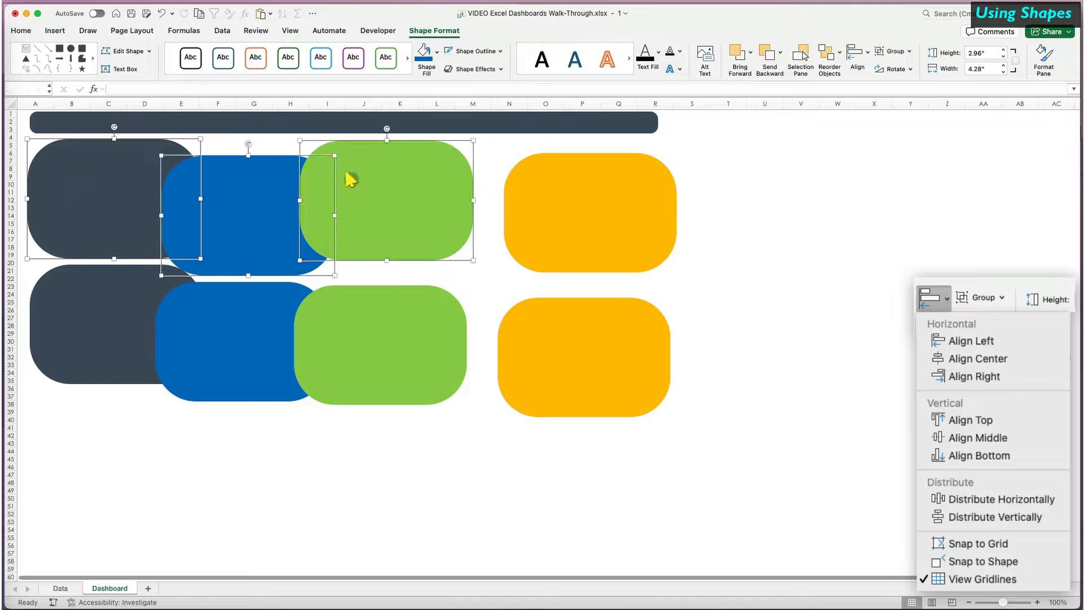
{"action": "left_click", "coordinate": [547, 193], "text": "shift"}
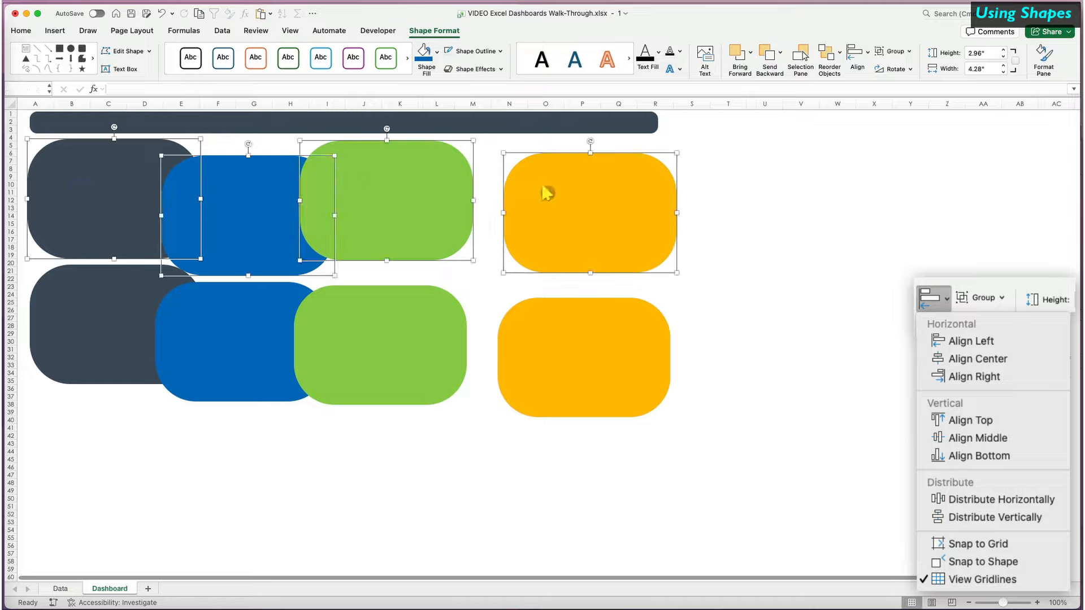
{"action": "left_click", "coordinate": [860, 52]}
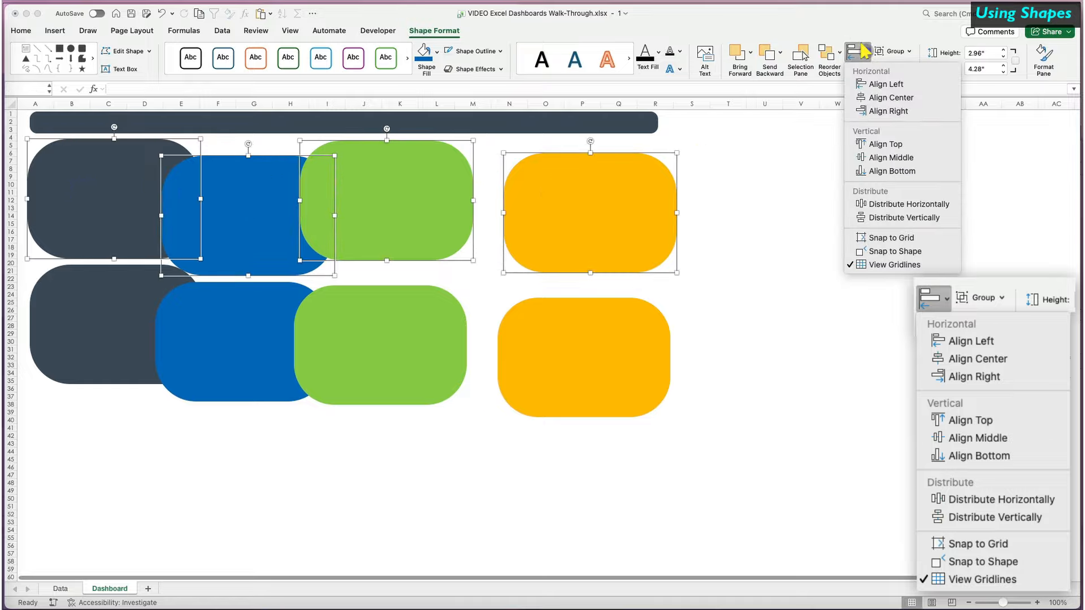
{"action": "left_click", "coordinate": [877, 144]}
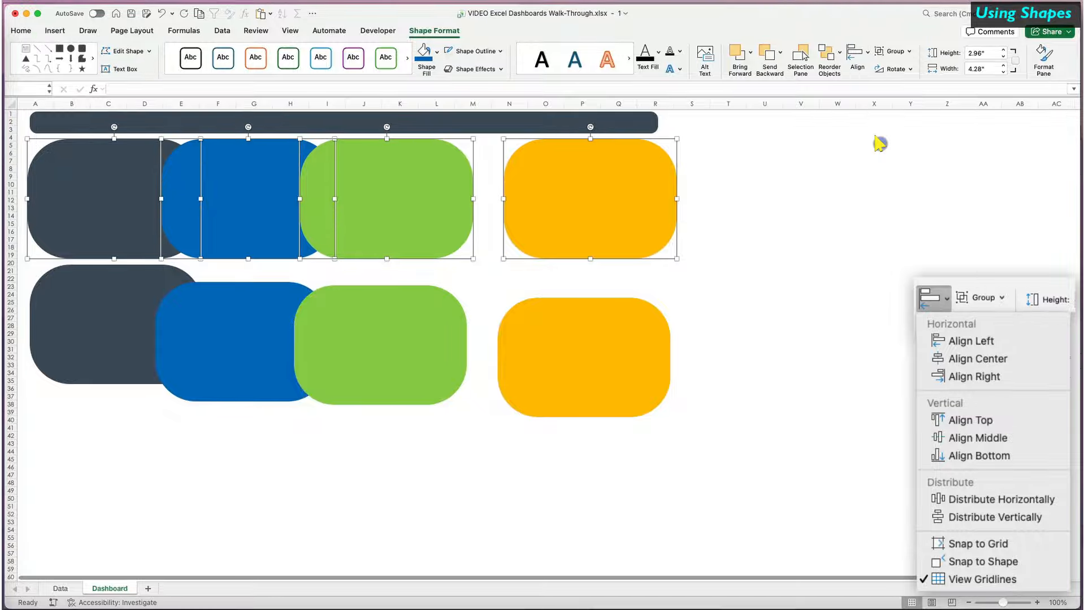
{"action": "left_click", "coordinate": [727, 192]}
Move both orange cards inside the banner's right edge and align them right with the banner.
{"action": "left_click_drag", "start_coordinate": [635, 195], "coordinate": [567, 196]}
{"action": "left_click_drag", "start_coordinate": [613, 331], "coordinate": [592, 326]}
{"action": "left_click", "coordinate": [588, 123]}
{"action": "left_click", "coordinate": [578, 174], "text": "shift"}
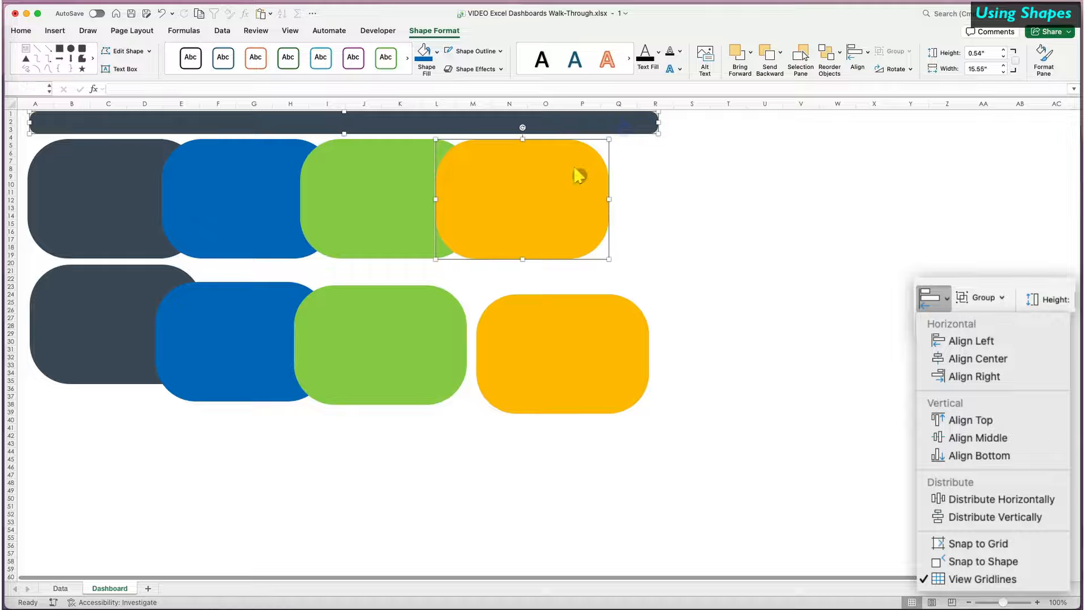
{"action": "left_click", "coordinate": [590, 328], "text": "shift"}
{"action": "left_click", "coordinate": [868, 51]}
{"action": "left_click", "coordinate": [885, 111]}
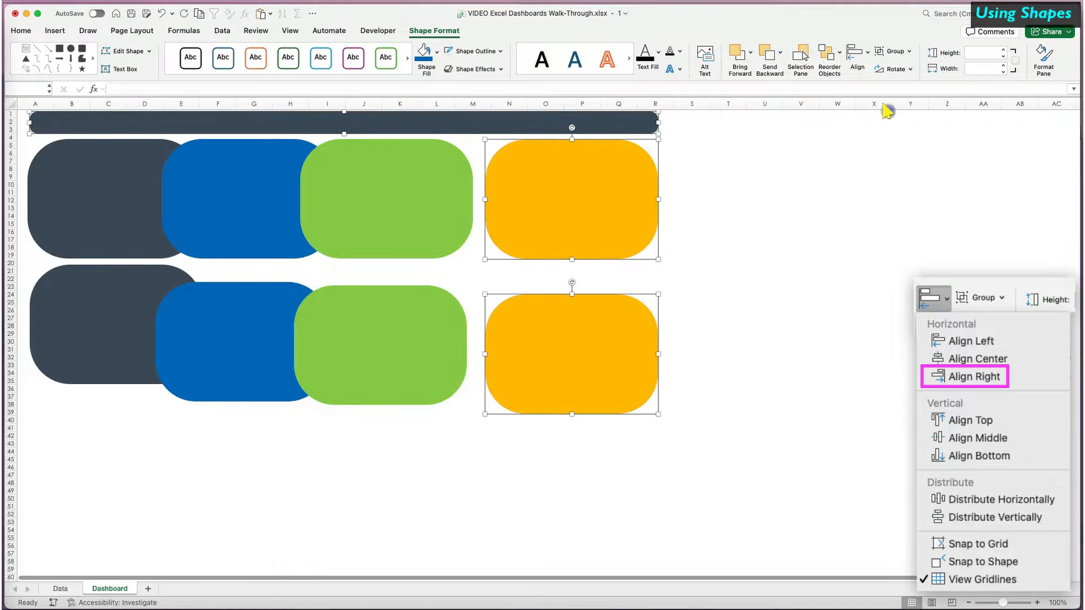
Align the four upper cards by their tops and distribute them horizontally.
{"action": "left_click", "coordinate": [141, 181]}
{"action": "left_click", "coordinate": [237, 181], "text": "shift"}
{"action": "left_click", "coordinate": [358, 184], "text": "shift"}
{"action": "left_click", "coordinate": [537, 185], "text": "shift"}
{"action": "left_click", "coordinate": [859, 50]}
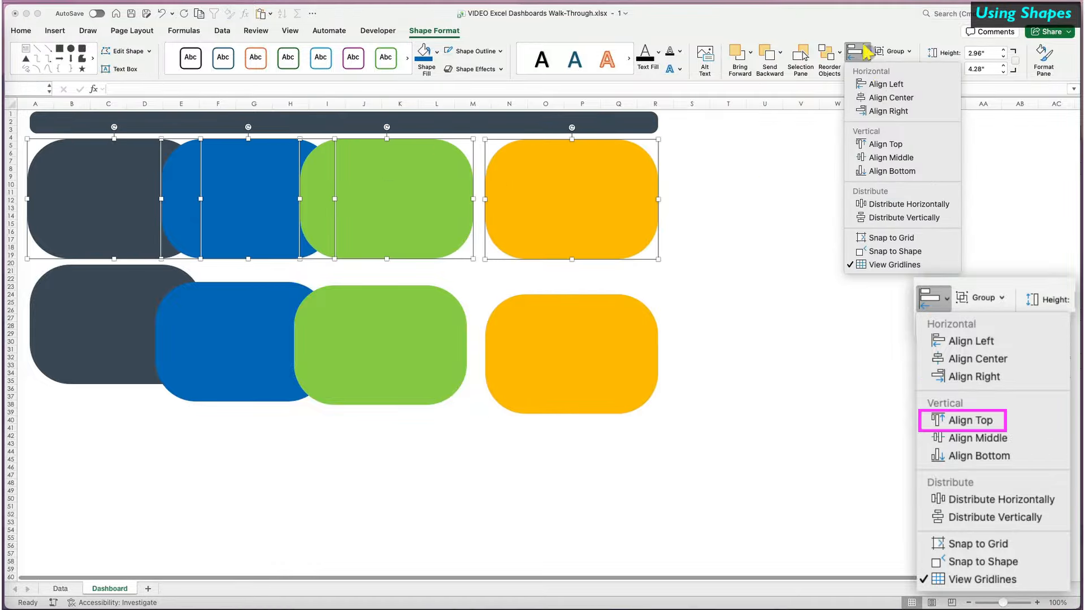
{"action": "left_click", "coordinate": [885, 144]}
{"action": "left_click", "coordinate": [864, 50]}
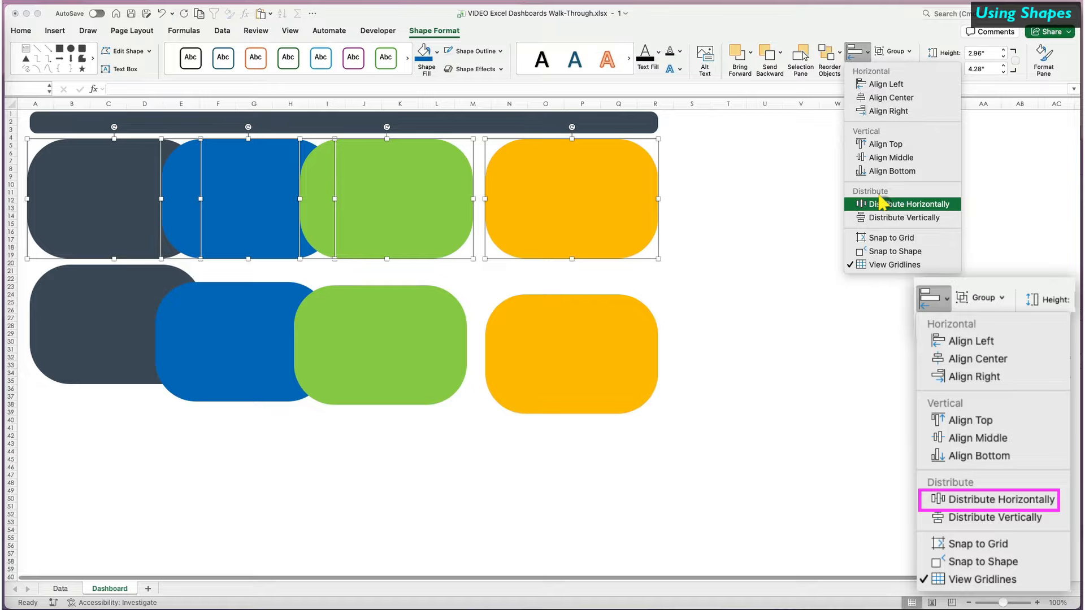
{"action": "left_click", "coordinate": [854, 204]}
{"action": "left_click", "coordinate": [835, 229]}
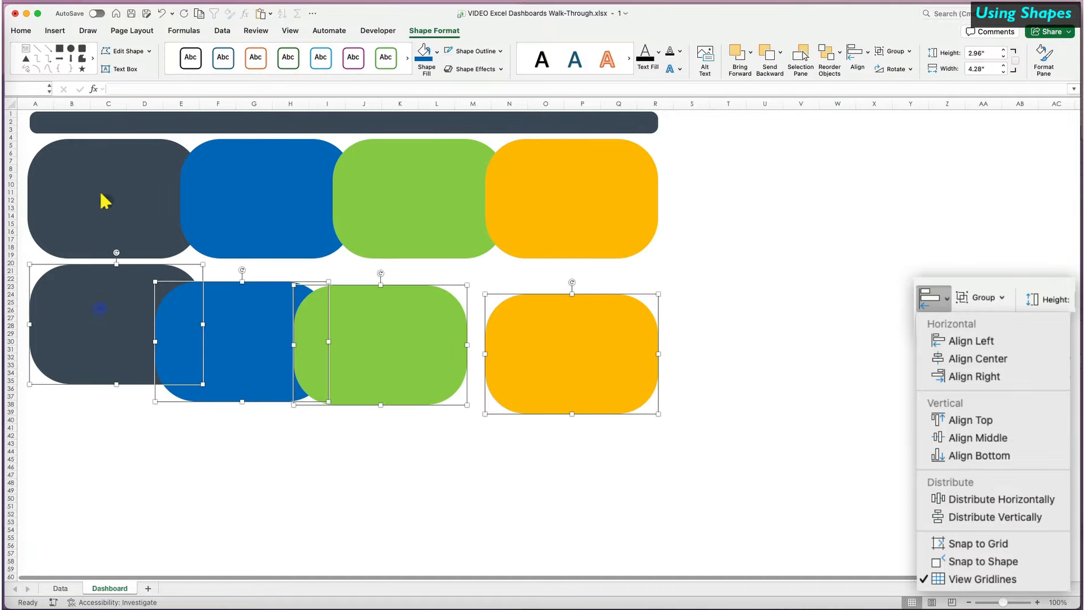
Set the width of all eight cards to 3.71" so neighbouring cards in the upper row stop overlapping.
{"action": "left_click", "coordinate": [104, 201], "text": "shift"}
{"action": "left_click", "coordinate": [983, 68]}
{"action": "type", "text": "4"}
{"action": "key", "text": "Return"}
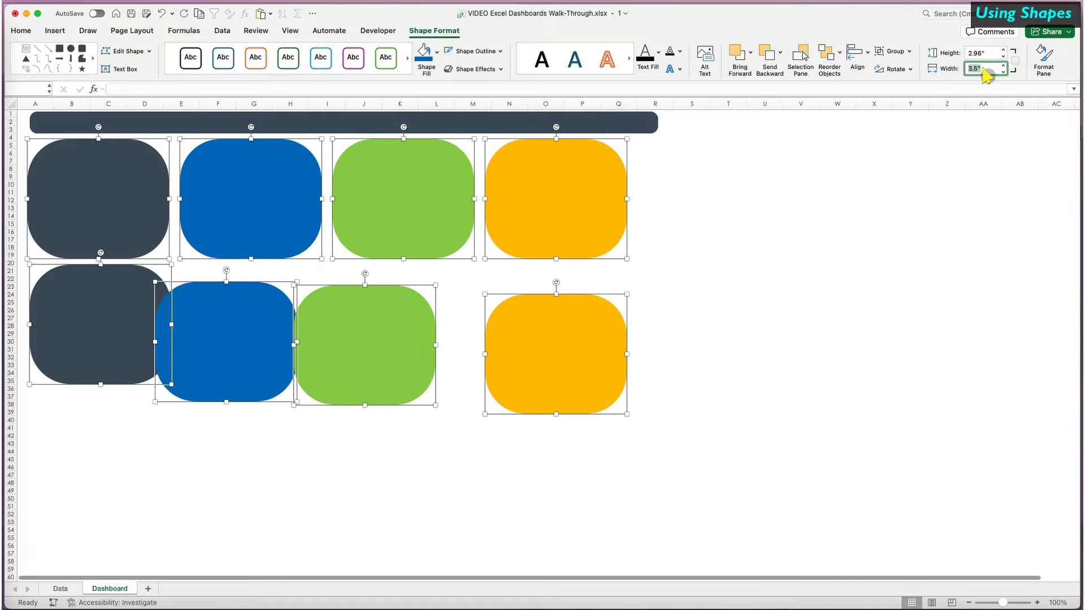
{"action": "left_click", "coordinate": [641, 207]}
Align the right edges of both narrowed orange cards with the banner's right edge.
{"action": "left_click", "coordinate": [604, 126]}
{"action": "left_click", "coordinate": [600, 197], "text": "shift"}
{"action": "left_click", "coordinate": [597, 338], "text": "shift"}
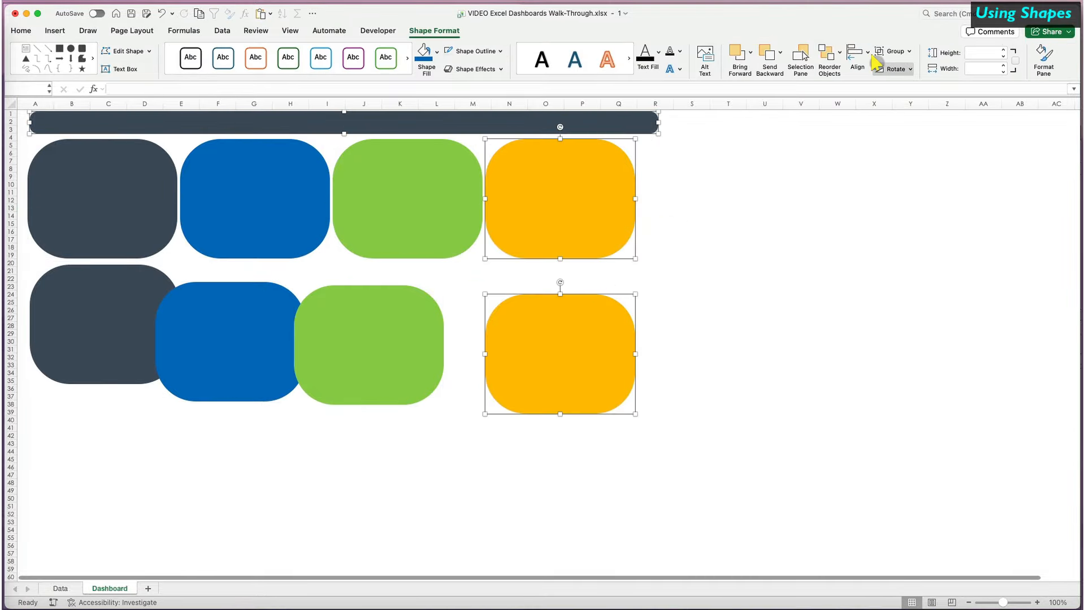
{"action": "left_click", "coordinate": [857, 57]}
{"action": "left_click", "coordinate": [864, 125]}
{"action": "left_click", "coordinate": [736, 192]}
Distribute the four upper-row cards horizontally so they span the banner's width evenly.
{"action": "left_click", "coordinate": [103, 195]}
{"action": "left_click", "coordinate": [254, 195], "text": "shift"}
{"action": "left_click", "coordinate": [823, 272]}
Align the tops of the four lower-row cards and distribute them horizontally.
{"action": "left_click", "coordinate": [103, 325]}
{"action": "left_click", "coordinate": [231, 339], "text": "shift"}
{"action": "left_click", "coordinate": [370, 339], "text": "shift"}
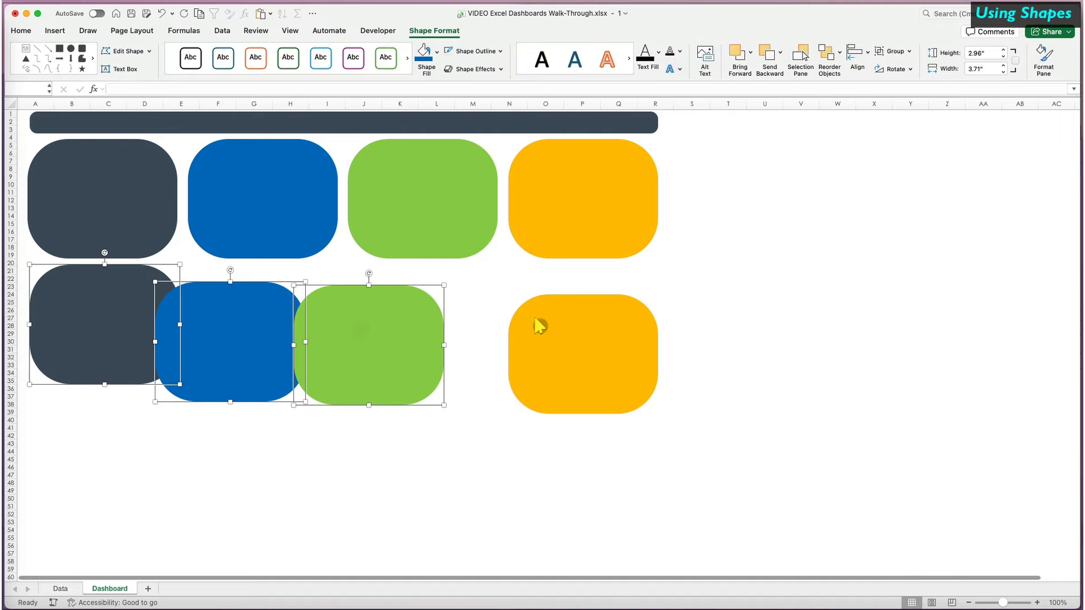
{"action": "left_click", "coordinate": [554, 334], "text": "shift"}
{"action": "left_click", "coordinate": [858, 57]}
{"action": "left_click", "coordinate": [870, 145]}
{"action": "left_click", "coordinate": [858, 57]}
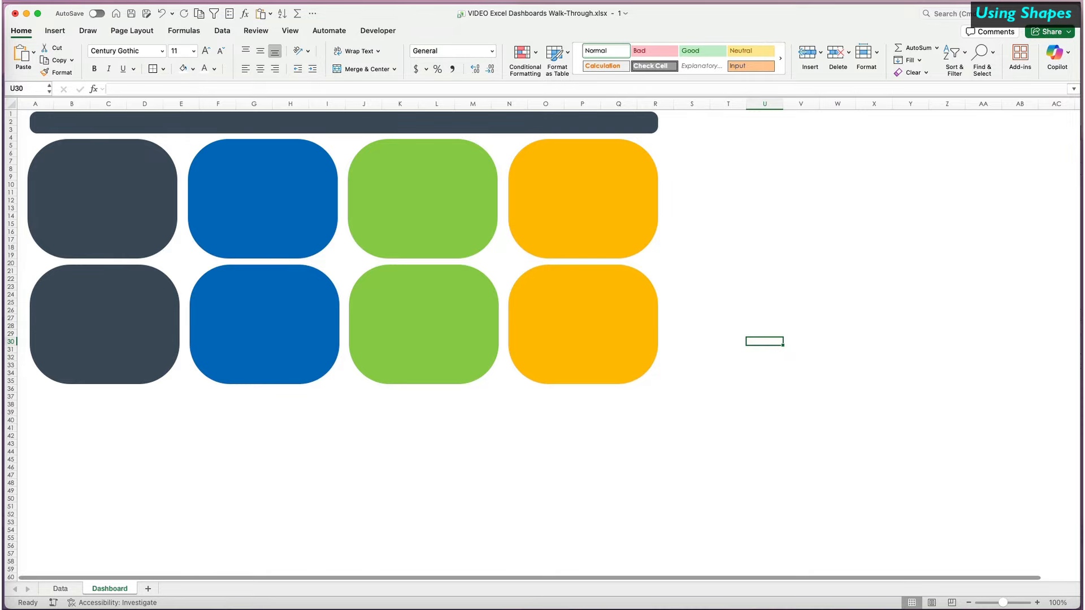
Fill the banner and all eight cards with the recently used dark slate color.
{"action": "key", "text": "super+a"}
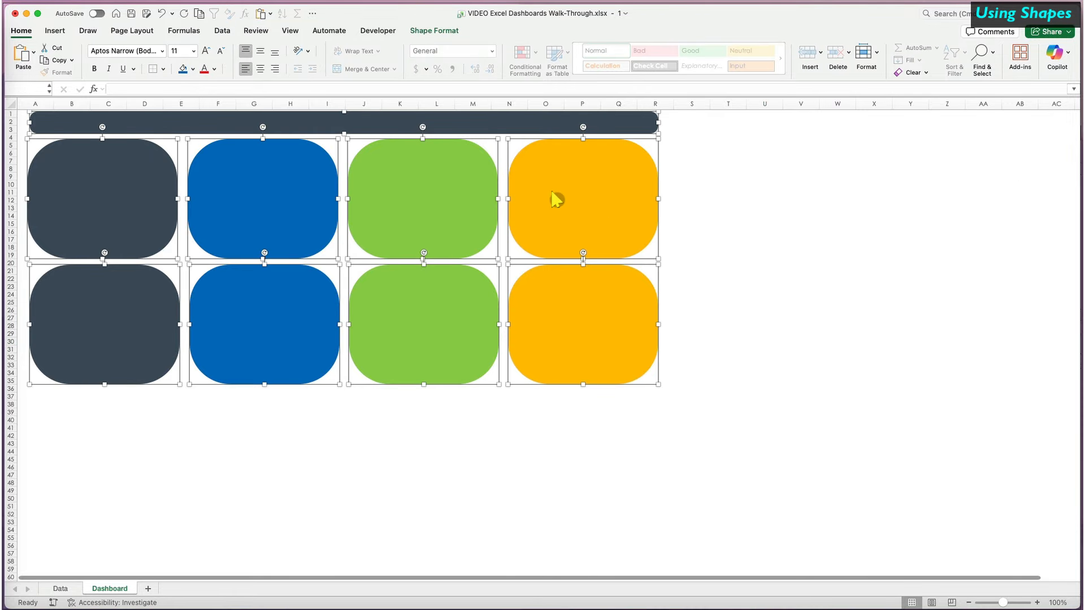
{"action": "left_click", "coordinate": [434, 31]}
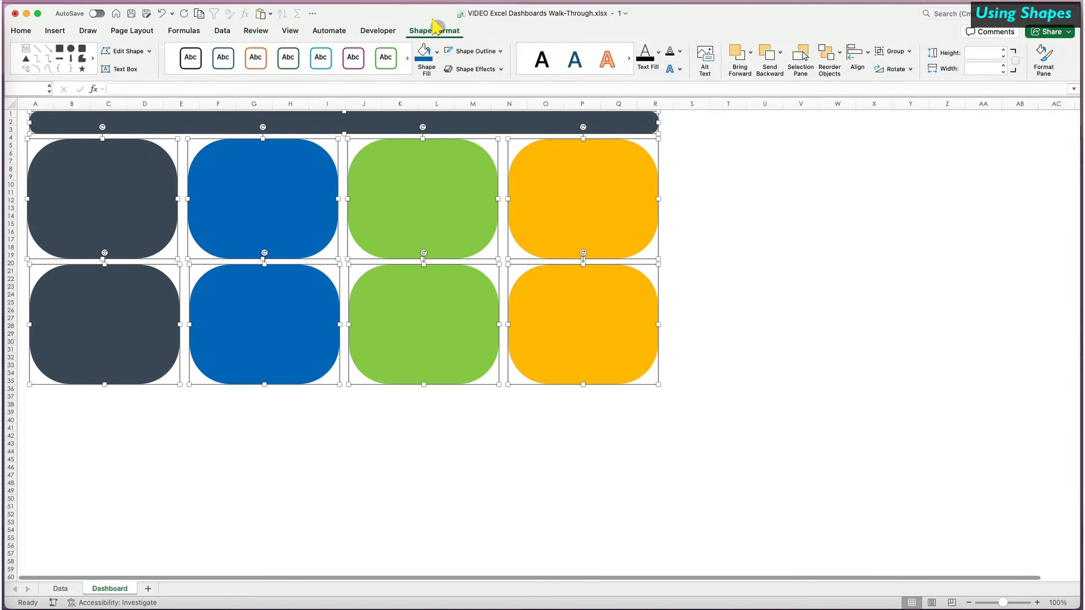
{"action": "left_click", "coordinate": [437, 51]}
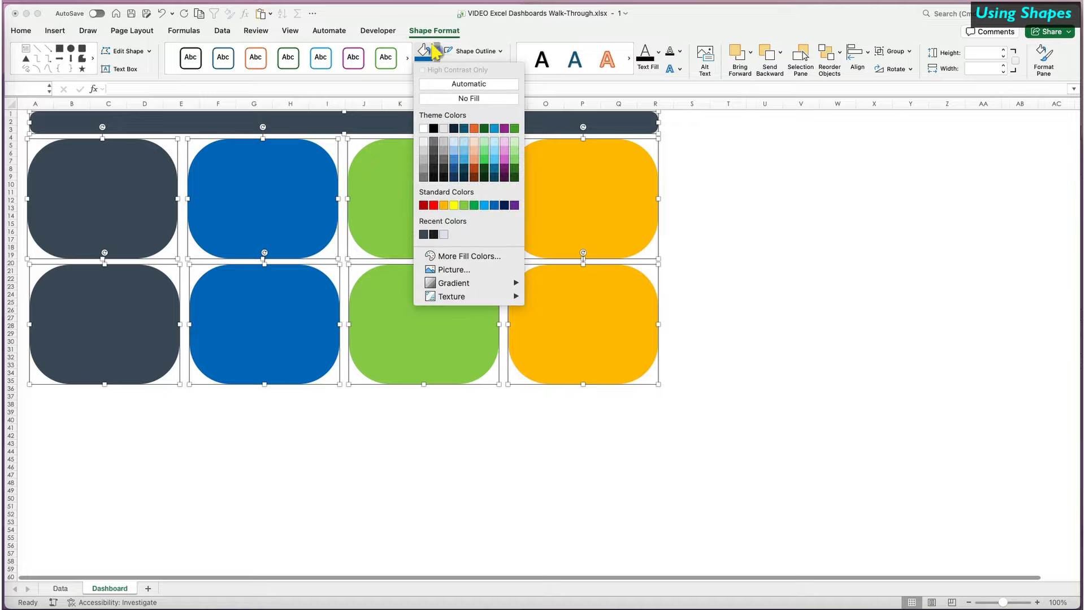
{"action": "left_click", "coordinate": [423, 235]}
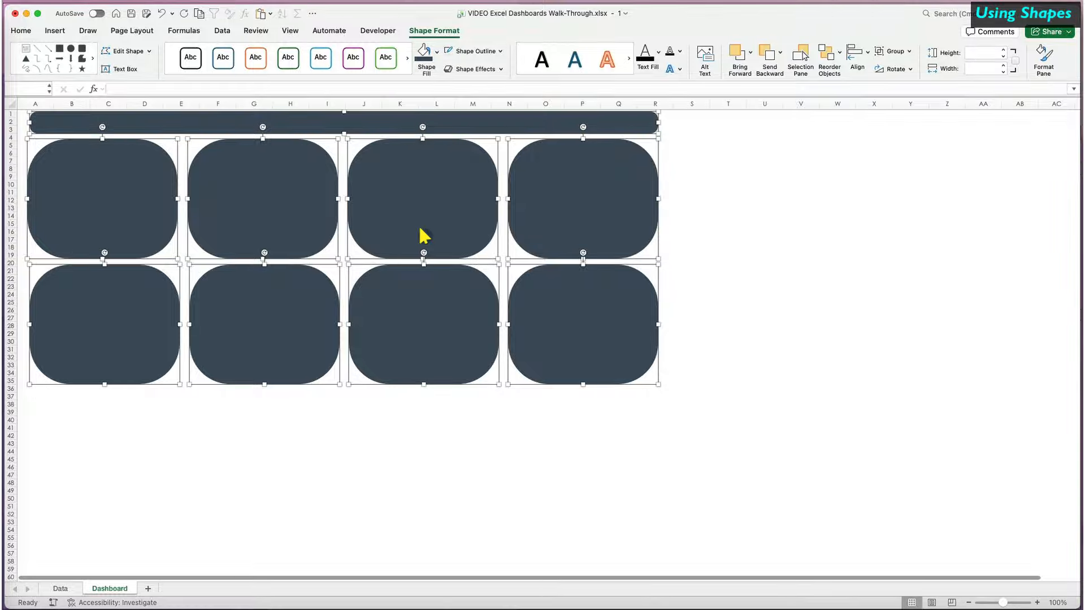
Apply a light radial gradient fill to the banner and all eight cards.
{"action": "left_click", "coordinate": [436, 51]}
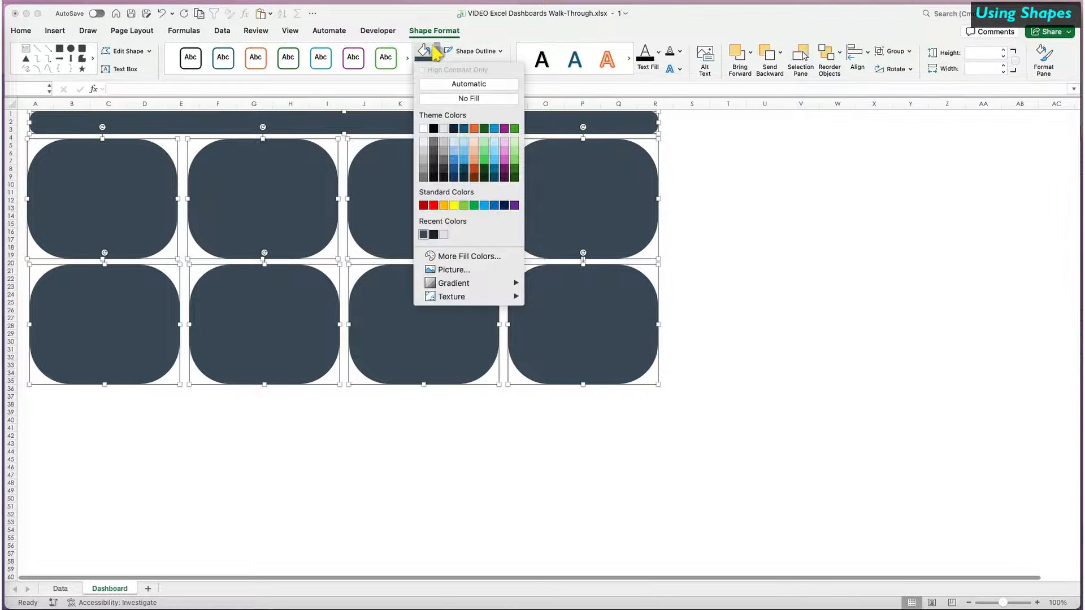
{"action": "mouse_move", "coordinate": [446, 273]}
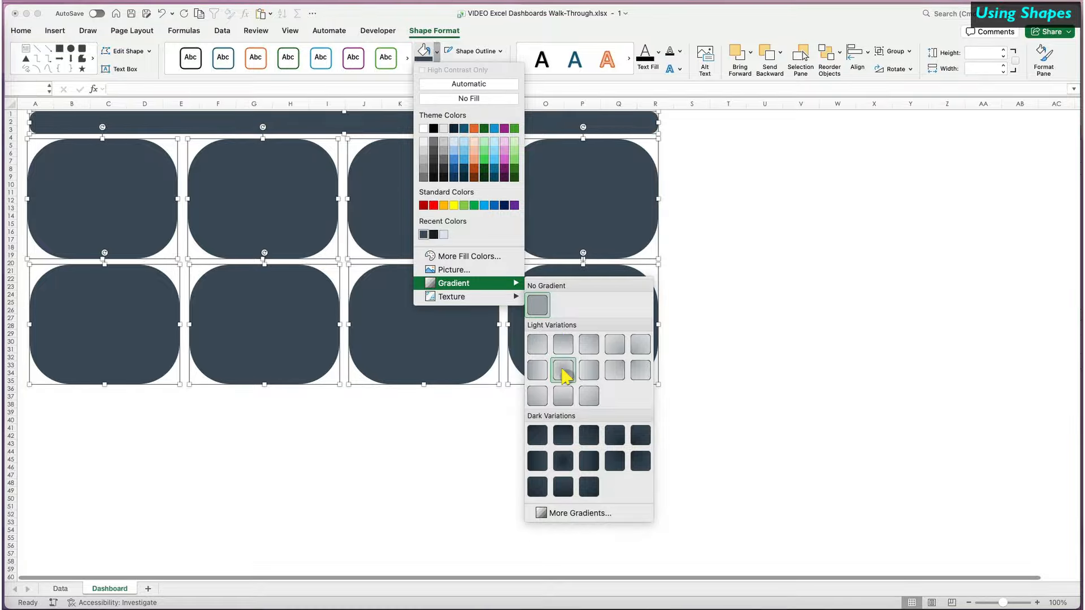
{"action": "left_click", "coordinate": [563, 373]}
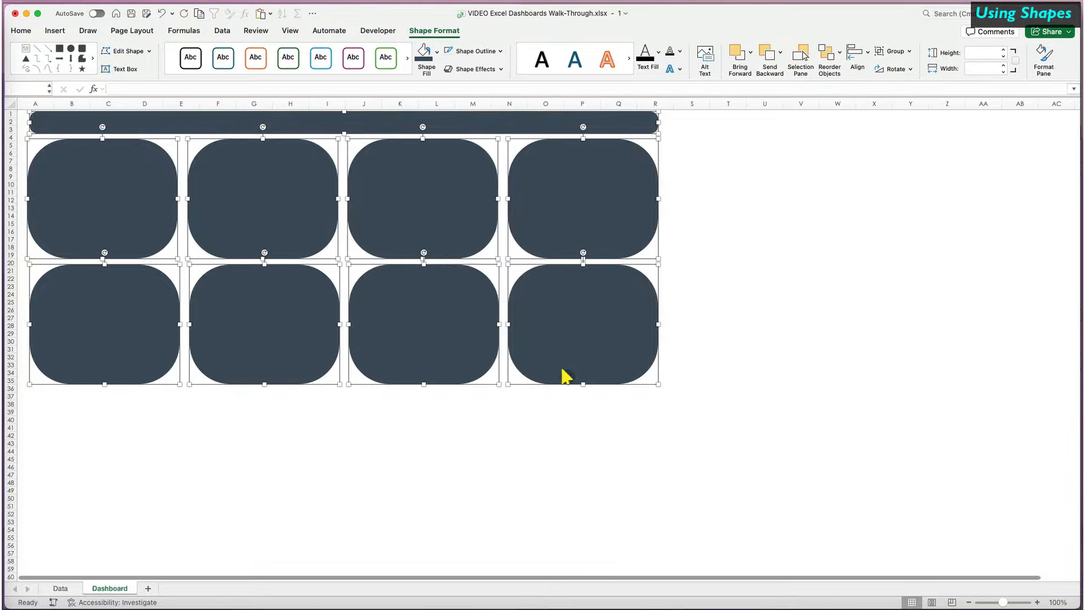
{"action": "left_click", "coordinate": [437, 51]}
{"action": "mouse_move", "coordinate": [455, 286]}
{"action": "left_click", "coordinate": [562, 421]}
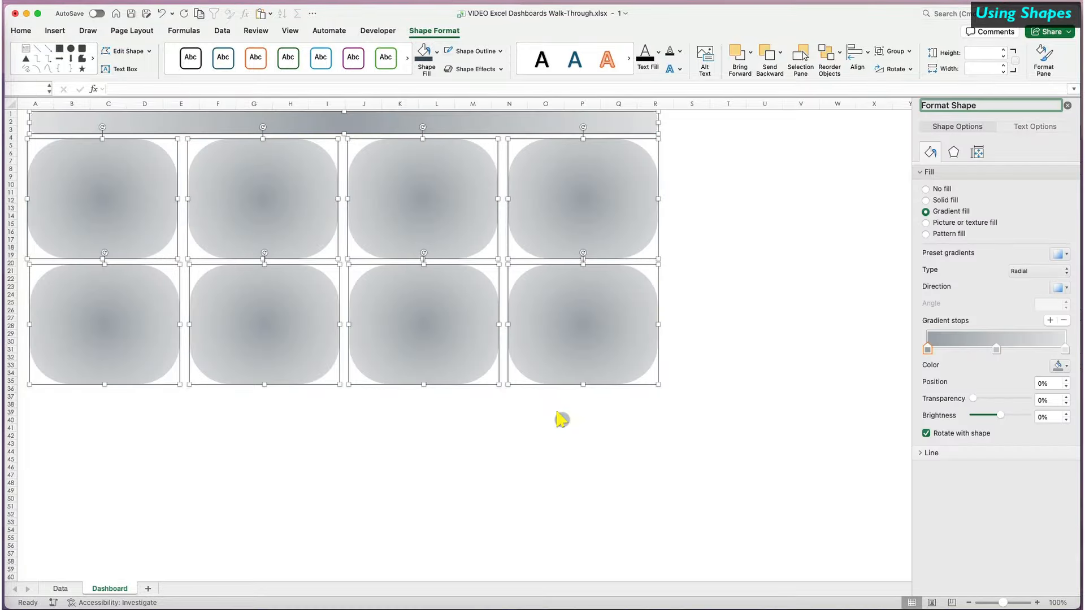
Recolor the first gradient stop of the banner and cards to light green.
{"action": "left_click", "coordinate": [927, 350]}
{"action": "left_click", "coordinate": [1061, 365]}
{"action": "left_click", "coordinate": [1084, 482]}
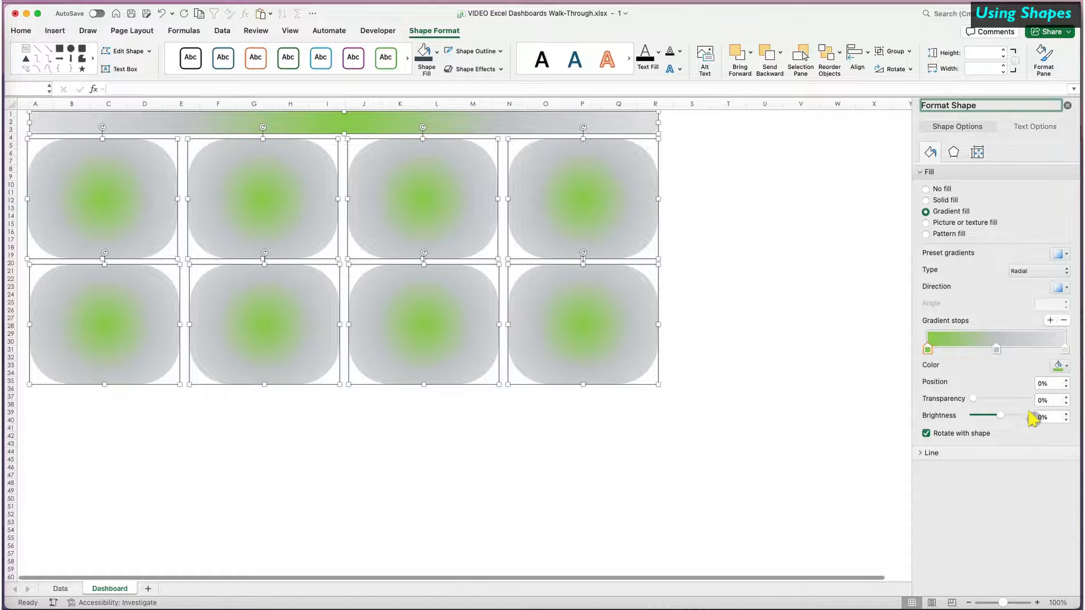
Try a white-to-blue preset gradient on the banner and cards, and return them to a solid dark slate fill.
{"action": "left_click", "coordinate": [1061, 254]}
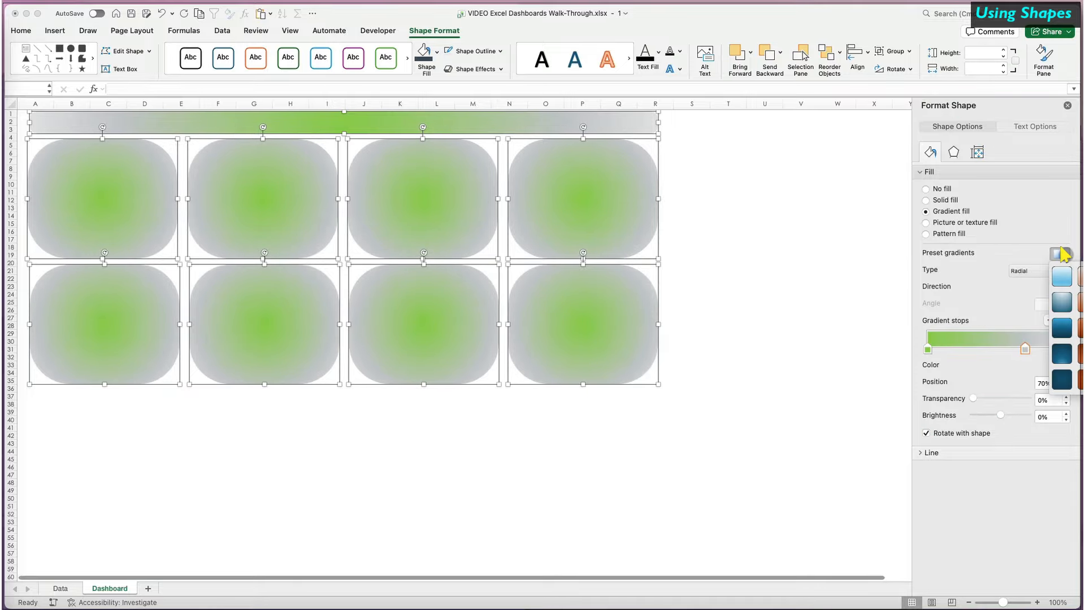
{"action": "left_click", "coordinate": [1058, 268]}
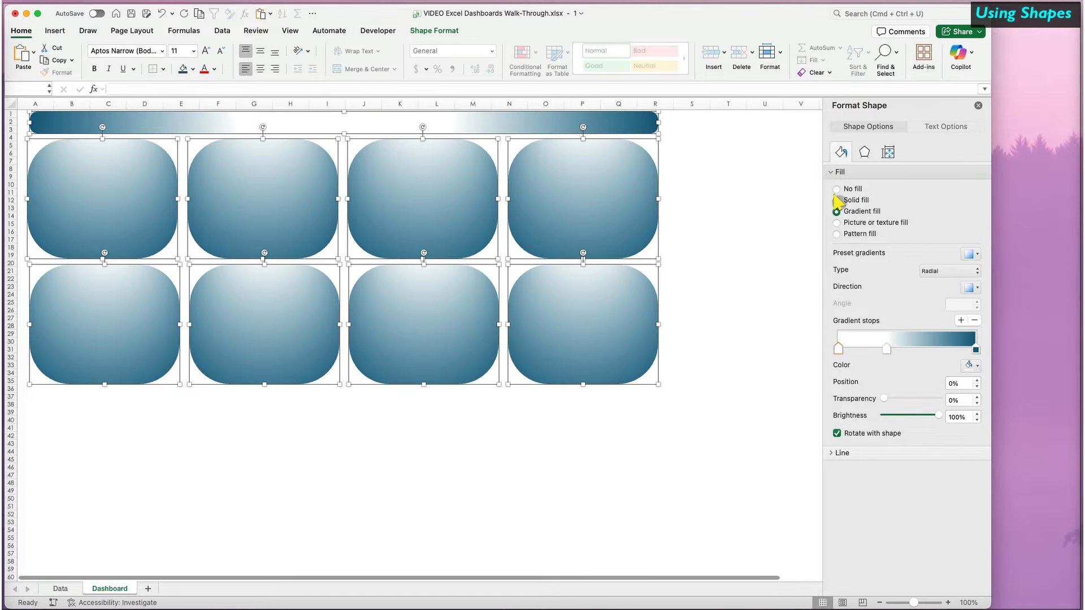
{"action": "left_click", "coordinate": [836, 200]}
{"action": "left_click", "coordinate": [970, 251]}
{"action": "left_click", "coordinate": [977, 420]}
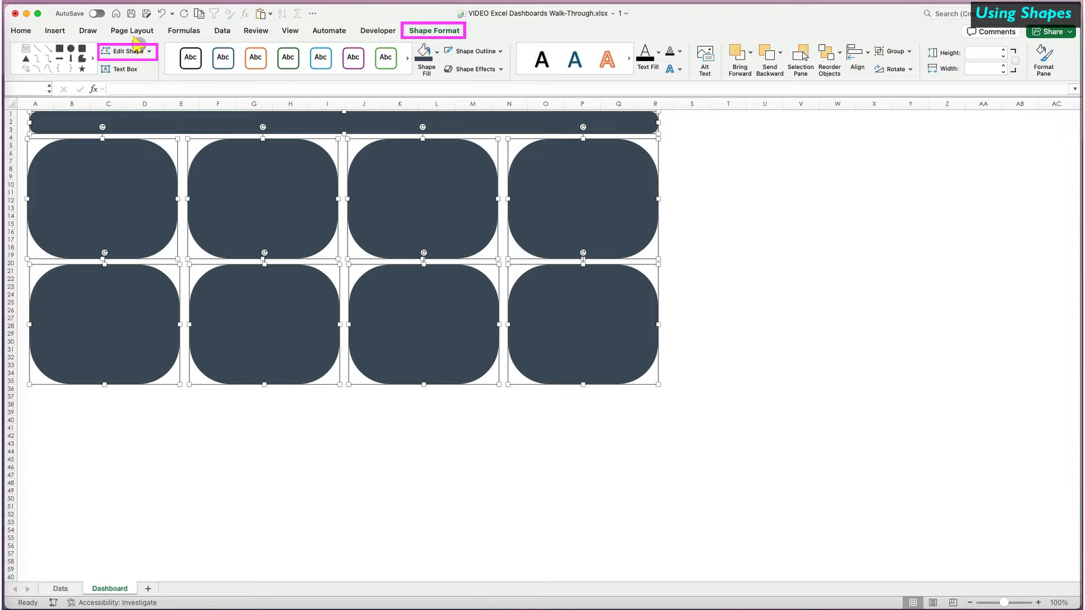
Change the shape of the banner and all eight cards to a plain square-cornered rectangle.
{"action": "left_click", "coordinate": [149, 51]}
{"action": "mouse_move", "coordinate": [189, 68]}
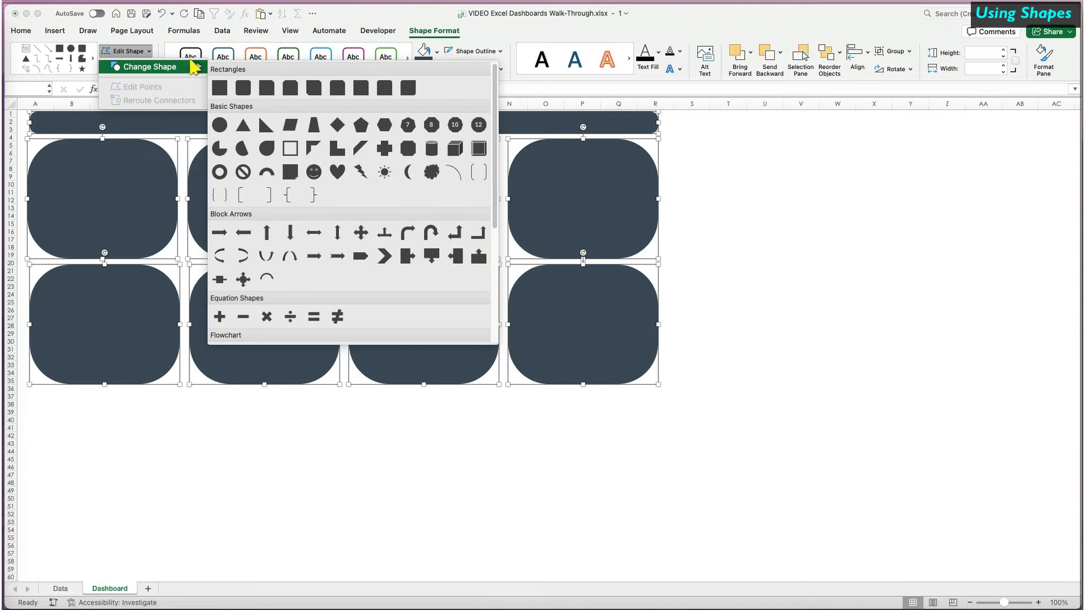
{"action": "left_click", "coordinate": [220, 88]}
{"action": "left_click", "coordinate": [215, 444]}
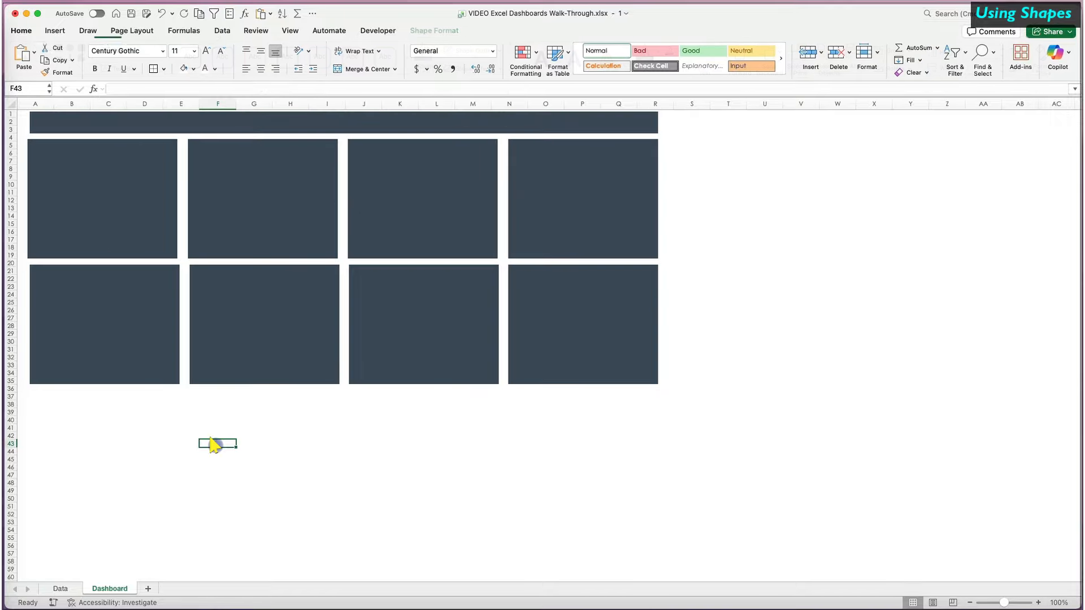
Link the banner's text to the title in cell B2 of the Data sheet with the formula =Data!B2.
{"action": "left_click", "coordinate": [87, 118]}
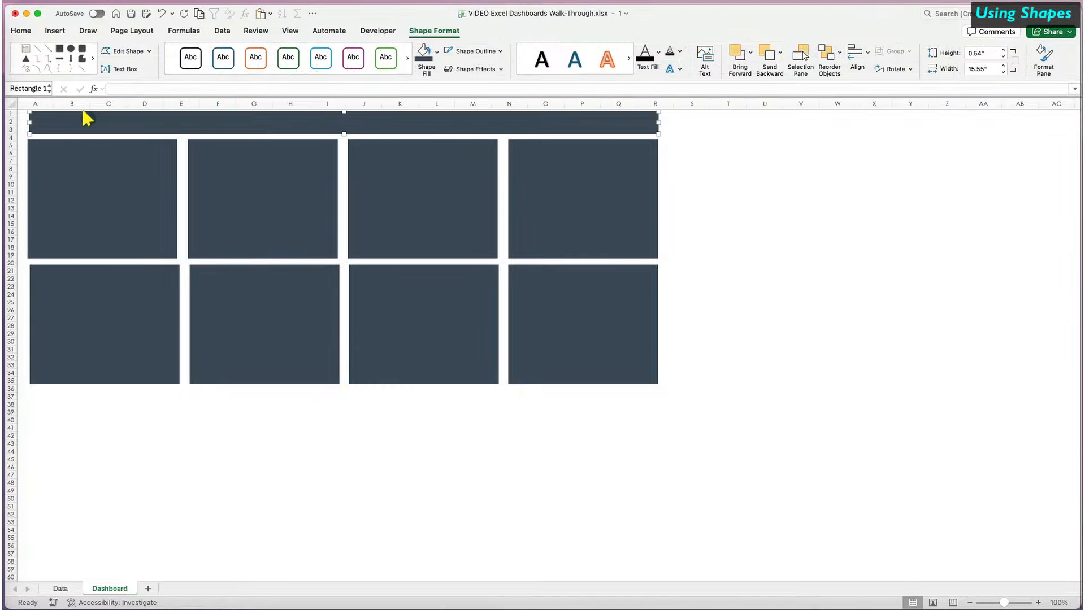
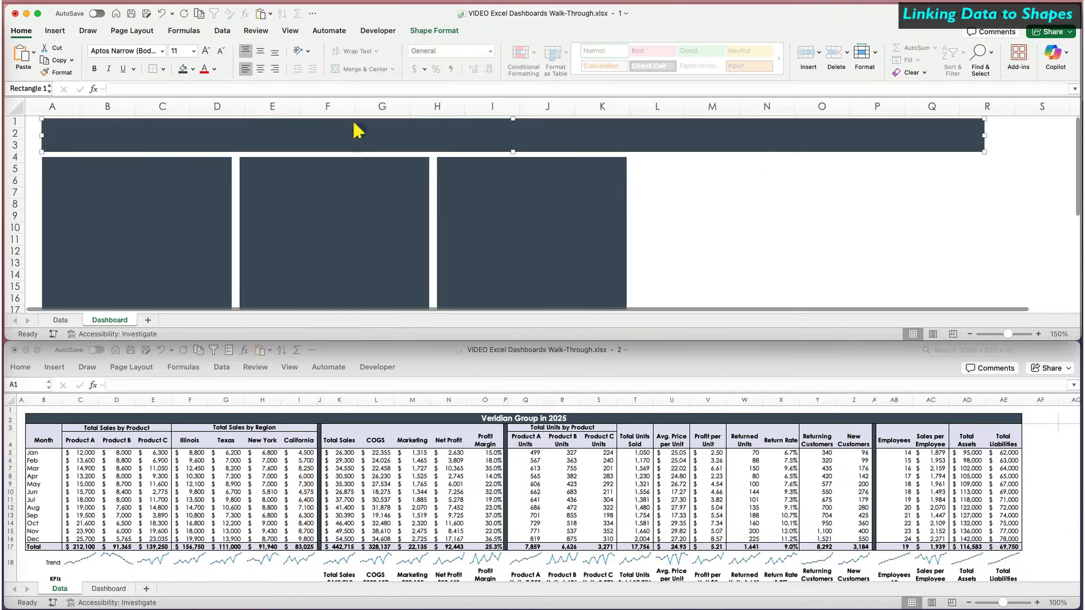
{"action": "left_click", "coordinate": [231, 88]}
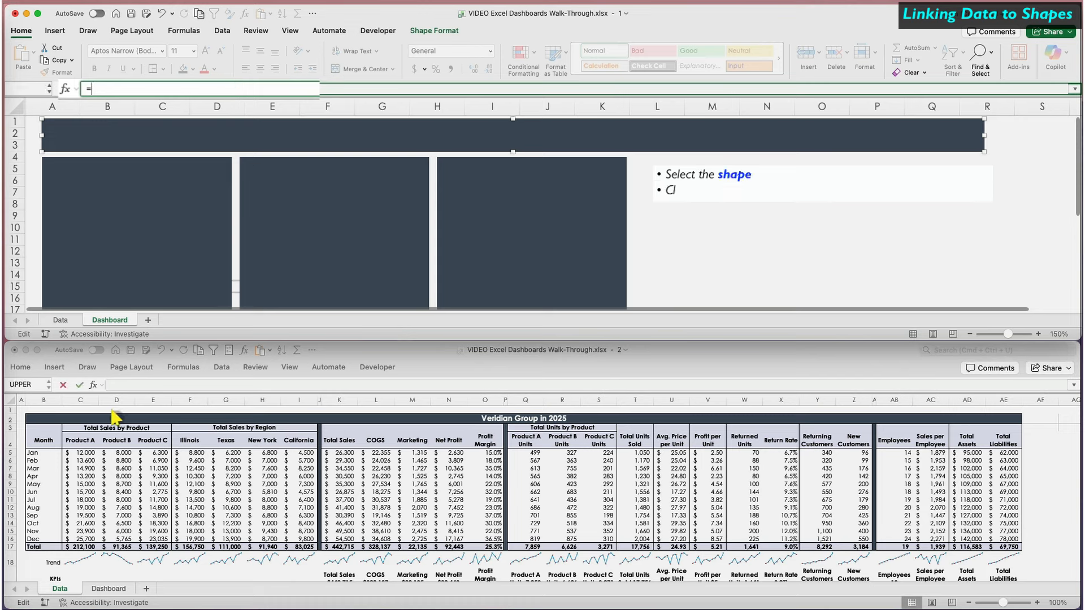
{"action": "left_click", "coordinate": [49, 420]}
{"action": "left_click", "coordinate": [50, 420]}
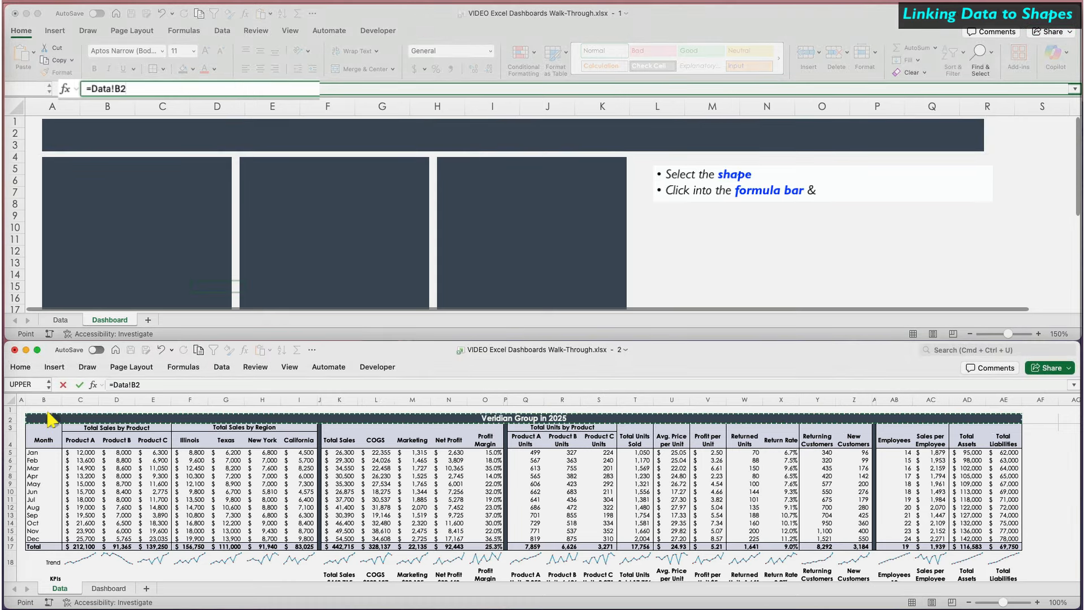
{"action": "key", "text": "Return"}
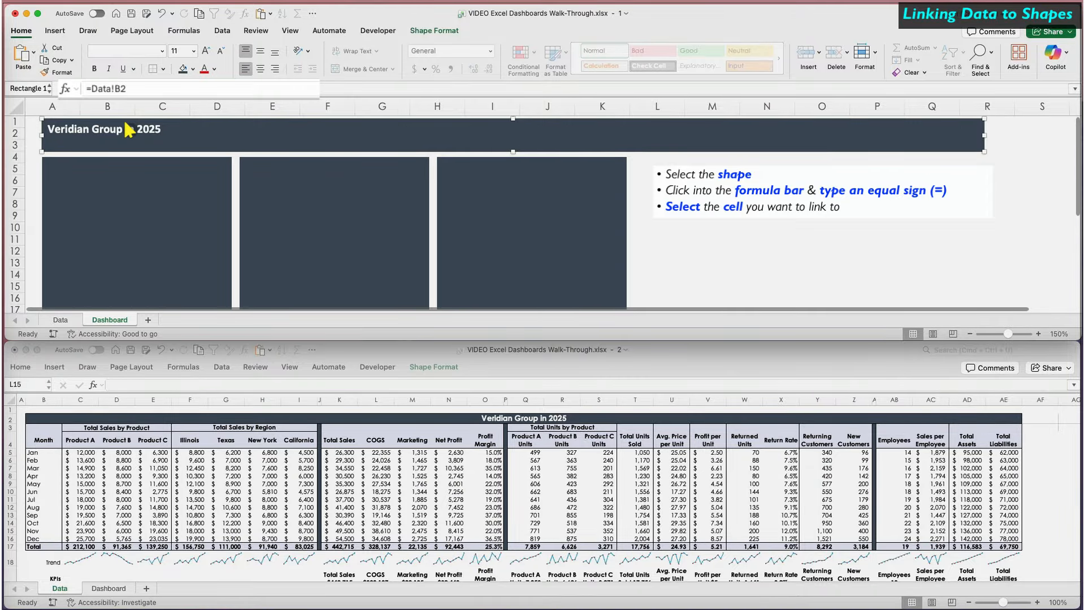
Center the banner title vertically and horizontally and set its font size to 18.
{"action": "left_click", "coordinate": [260, 51]}
{"action": "left_click", "coordinate": [260, 69]}
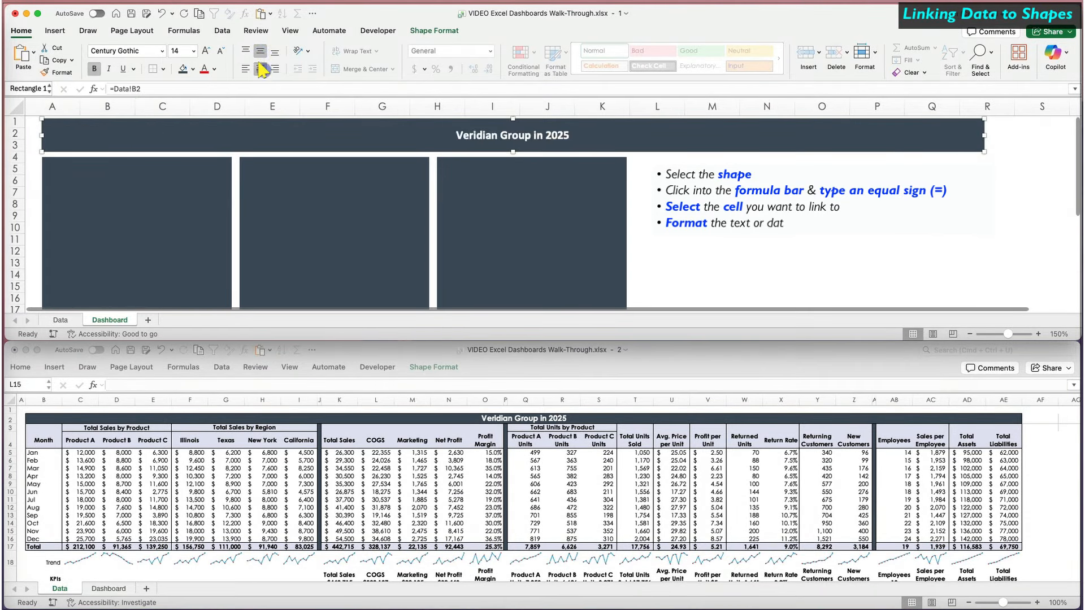
{"action": "left_click", "coordinate": [207, 51]}
{"action": "left_click", "coordinate": [207, 51]}
{"action": "left_click", "coordinate": [207, 51]}
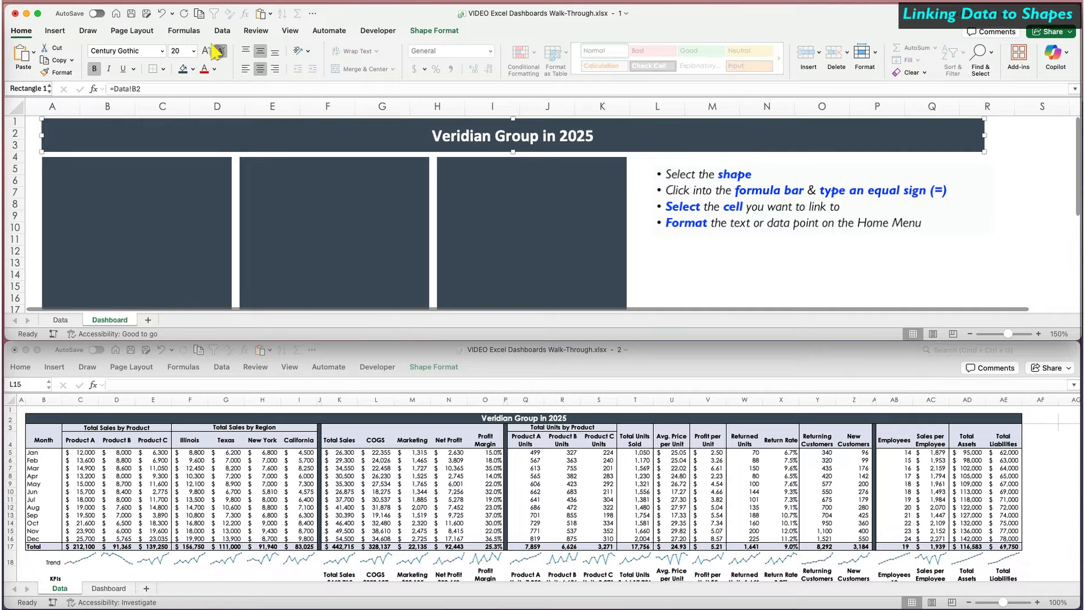
{"action": "left_click", "coordinate": [221, 51]}
Color the banner title with the saved gold swatch from the custom colors.
{"action": "left_click", "coordinate": [215, 69]}
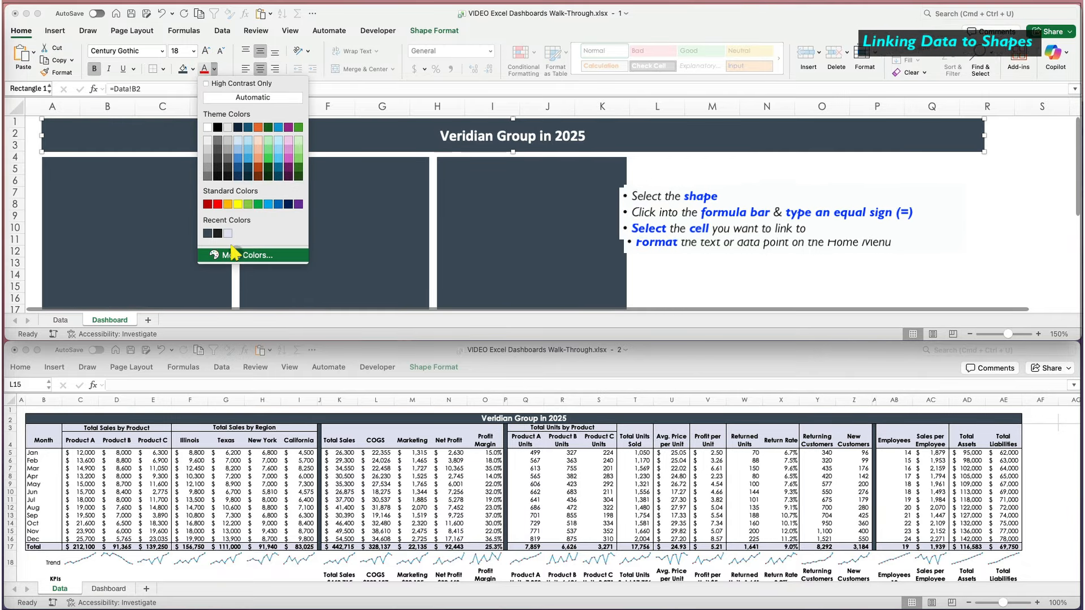
{"action": "left_click", "coordinate": [243, 255]}
{"action": "left_click", "coordinate": [914, 341]}
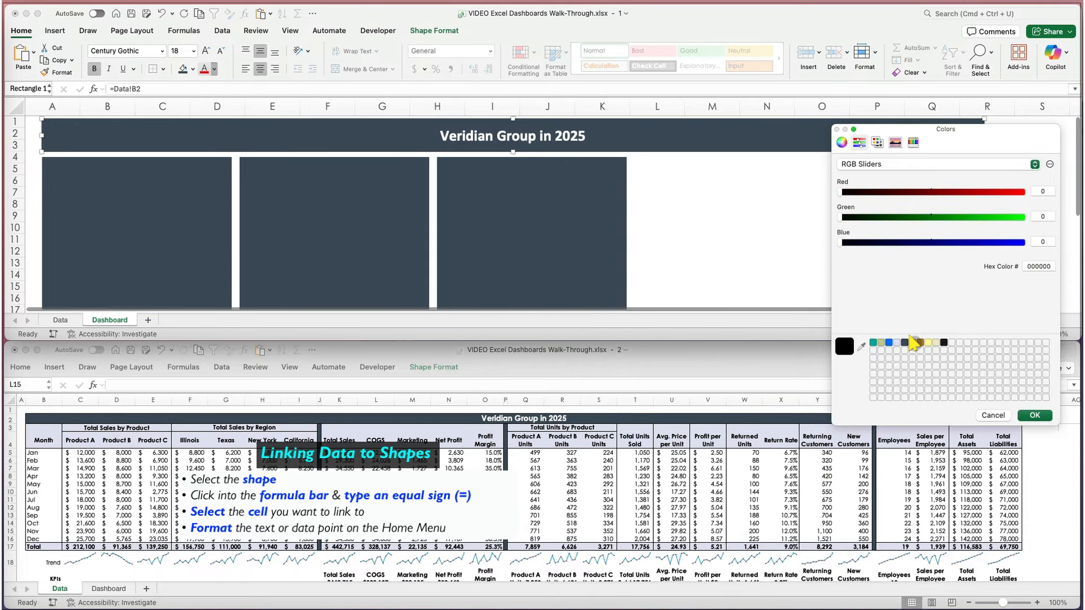
{"action": "left_click", "coordinate": [912, 341]}
{"action": "left_click", "coordinate": [1035, 415]}
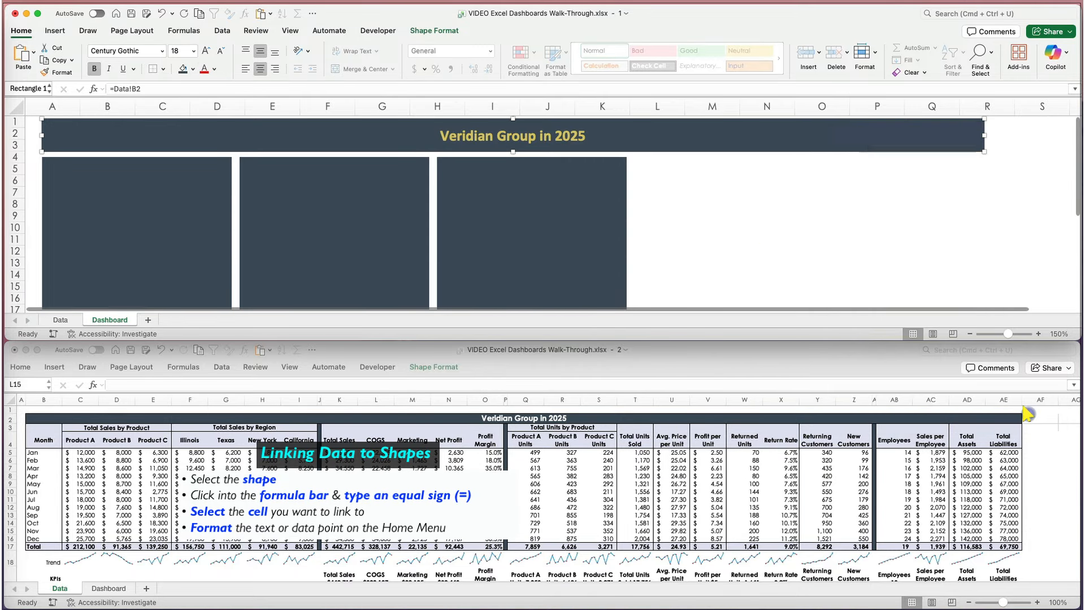
Set the banner title's font size to 24 and deselect the banner.
{"action": "left_click", "coordinate": [203, 51]}
{"action": "left_click", "coordinate": [203, 51]}
{"action": "left_click", "coordinate": [203, 51]}
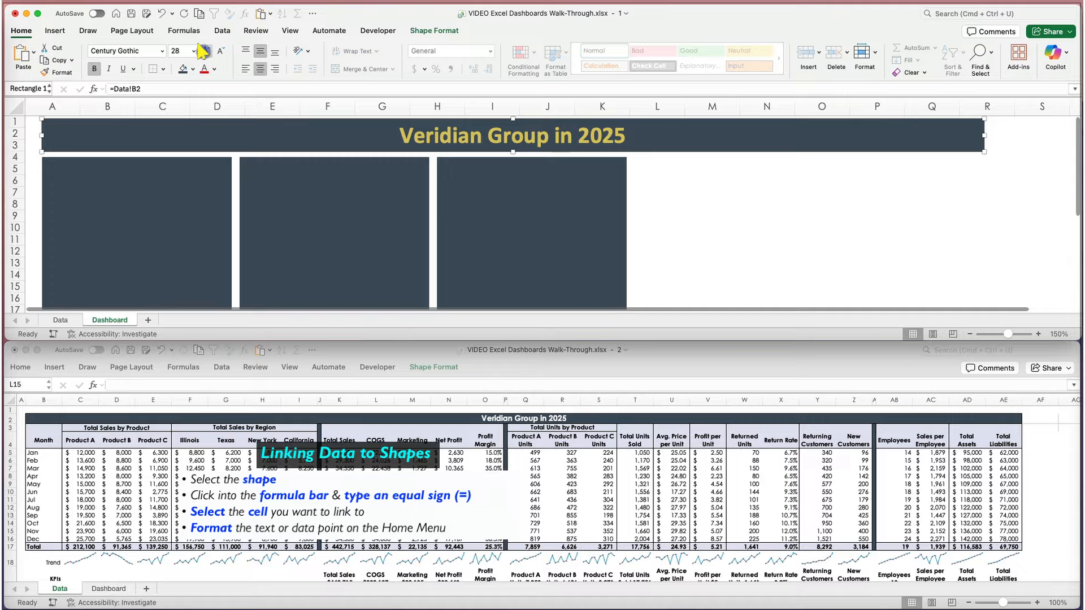
{"action": "left_click", "coordinate": [220, 51]}
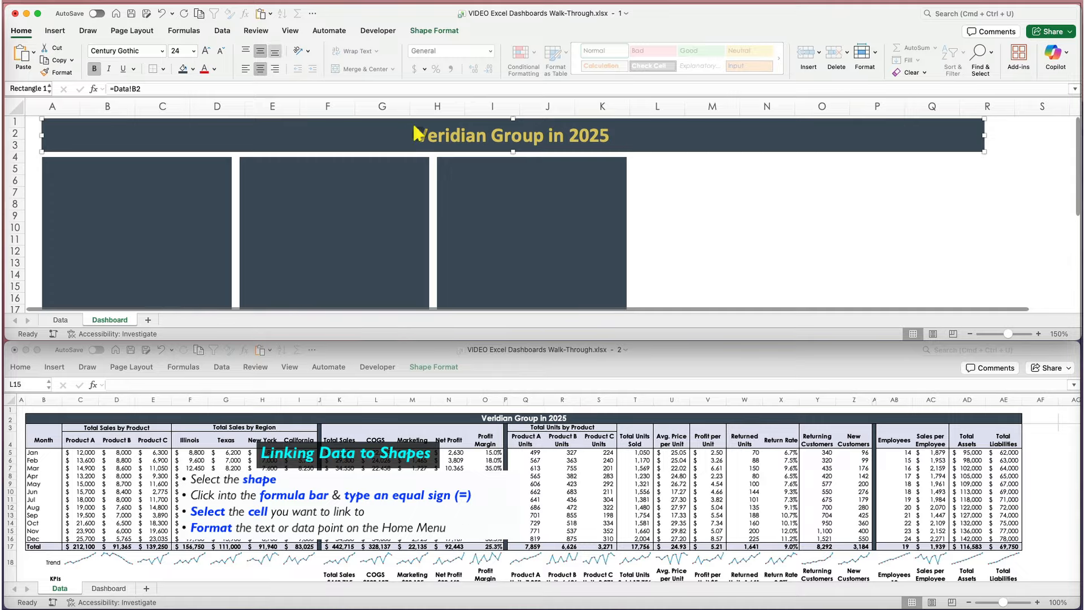
{"action": "left_click", "coordinate": [767, 195]}
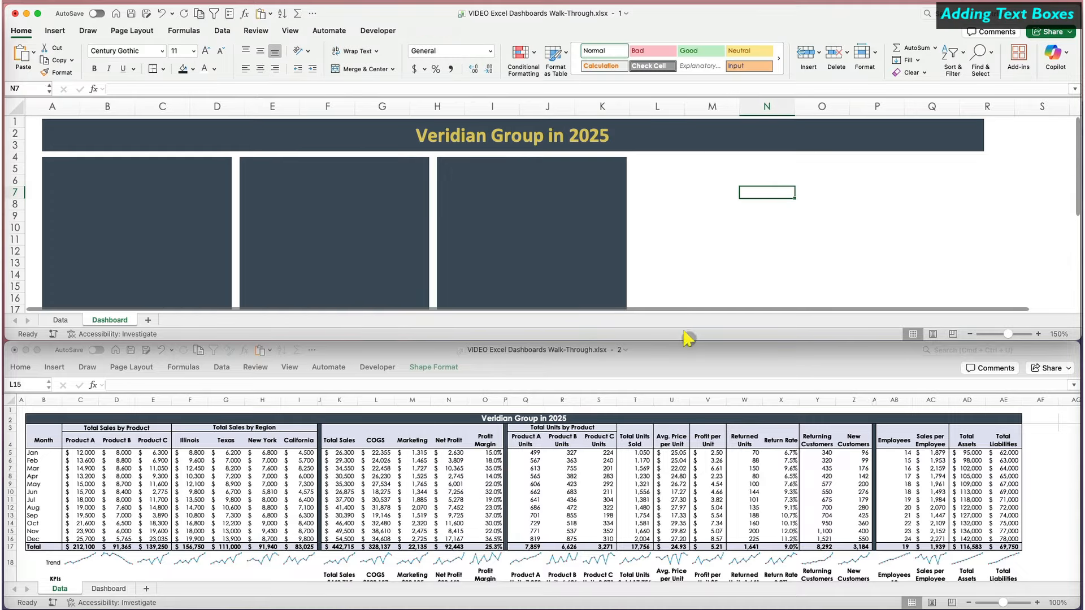
Enlarge the Dashboard window and link the first upper-row card to the Total Sales KPI with =Data!K19.
{"action": "left_click_drag", "start_coordinate": [688, 339], "coordinate": [687, 380]}
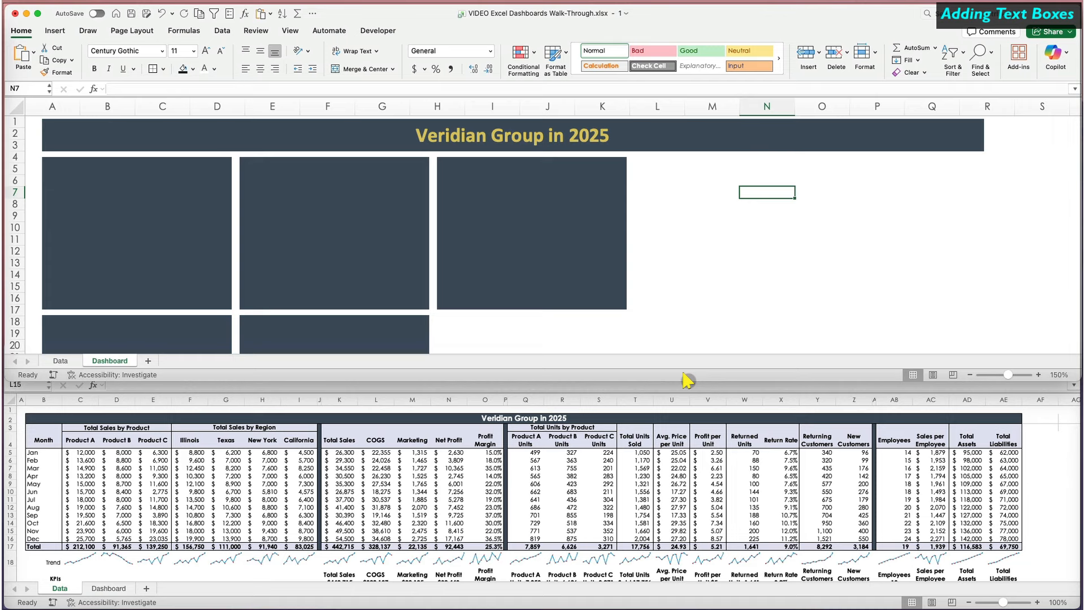
{"action": "left_click", "coordinate": [97, 175]}
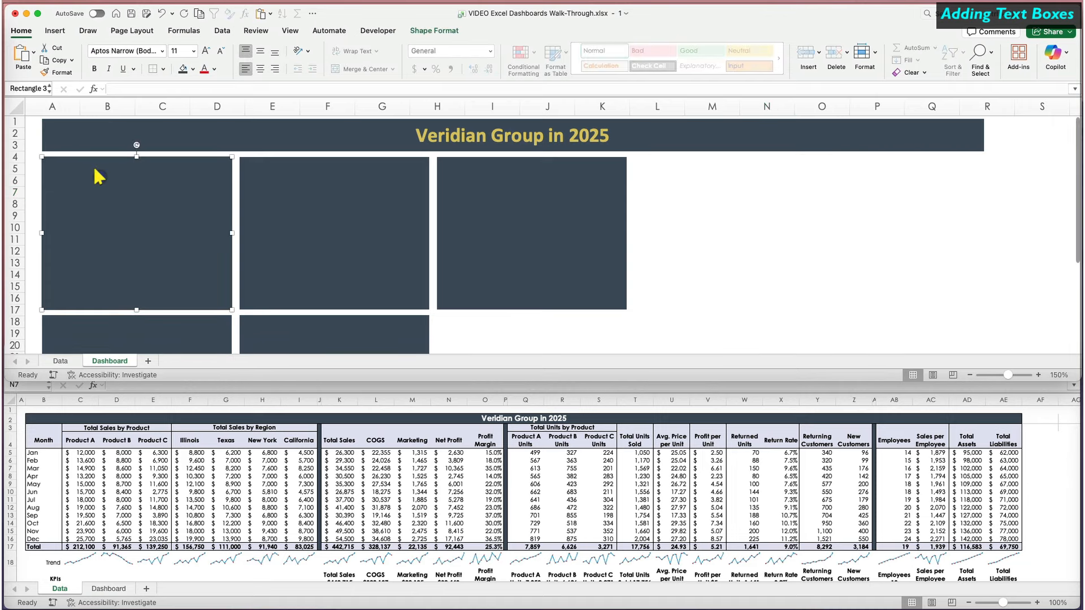
{"action": "left_click", "coordinate": [129, 89]}
{"action": "type", "text": "="}
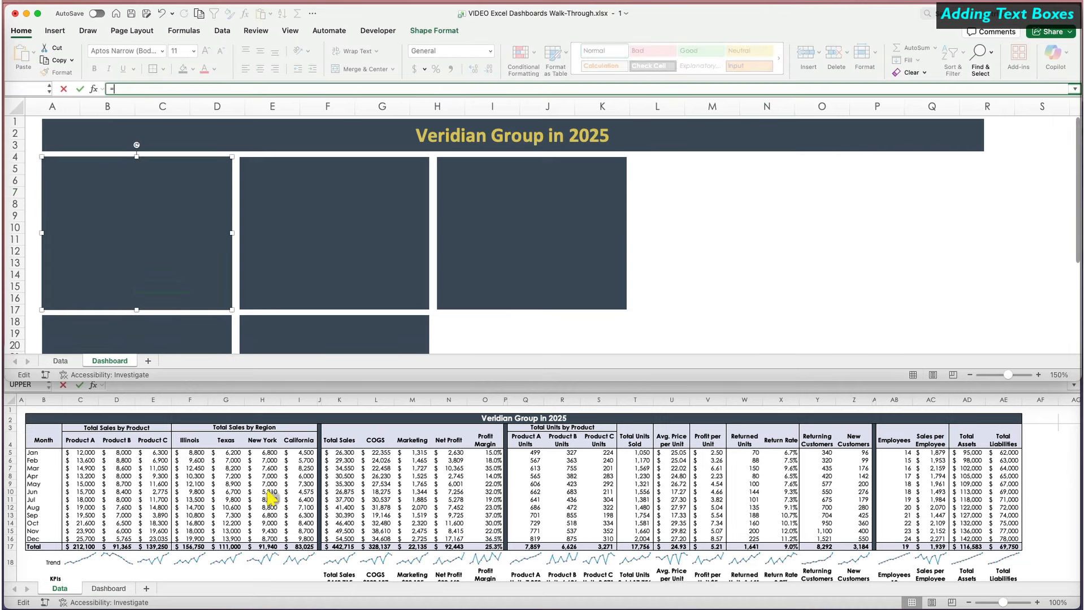
{"action": "scroll", "coordinate": [271, 503], "scroll_direction": "down", "scroll_amount": 3}
{"action": "left_click", "coordinate": [336, 535]}
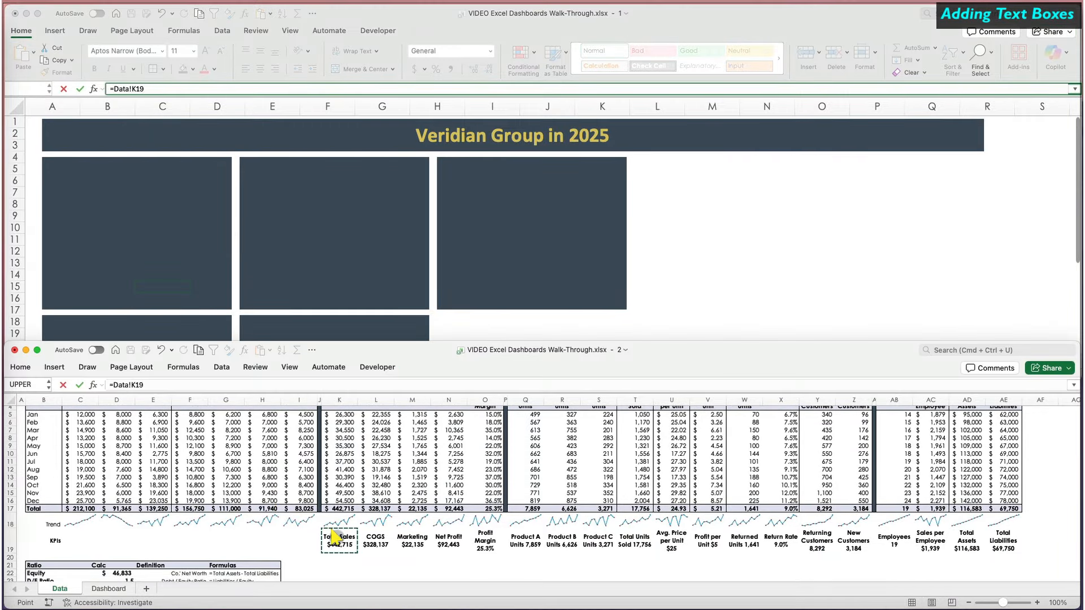
{"action": "key", "text": "Return"}
Change the text color of the first upper-row card to white.
{"action": "left_click", "coordinate": [213, 69]}
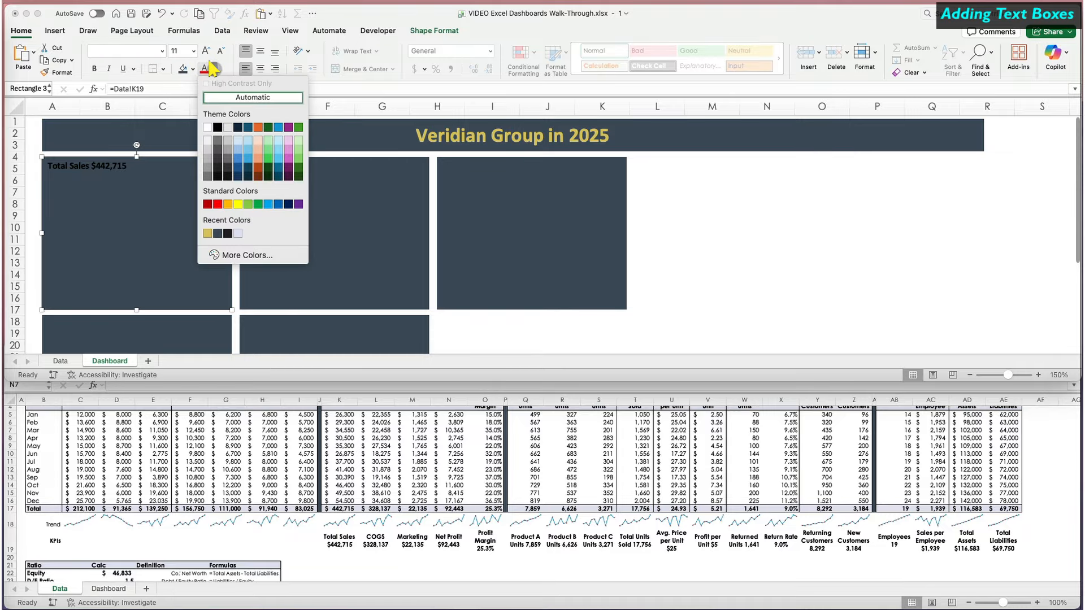
{"action": "left_click", "coordinate": [208, 128]}
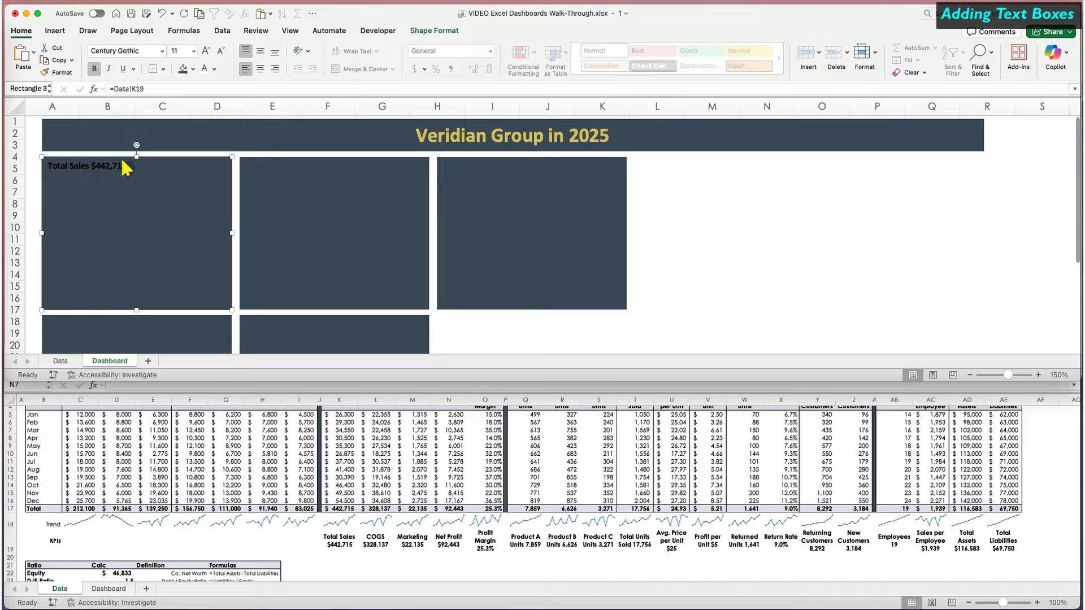
{"action": "left_click", "coordinate": [205, 68]}
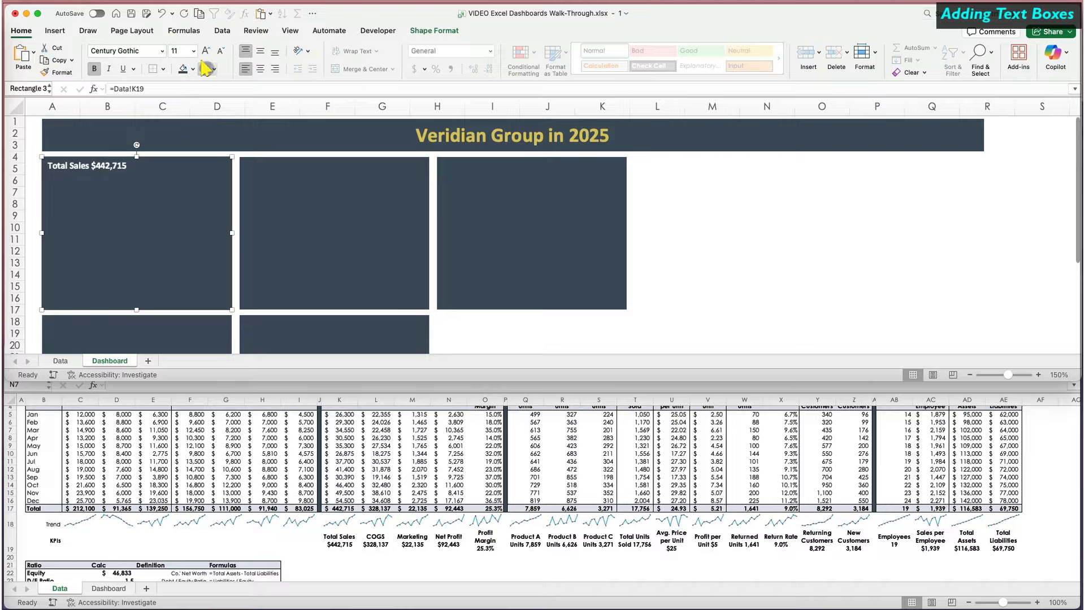
Center the first card's text horizontally along its top edge and set its font size to 18.
{"action": "left_click", "coordinate": [260, 68]}
{"action": "left_click", "coordinate": [260, 52]}
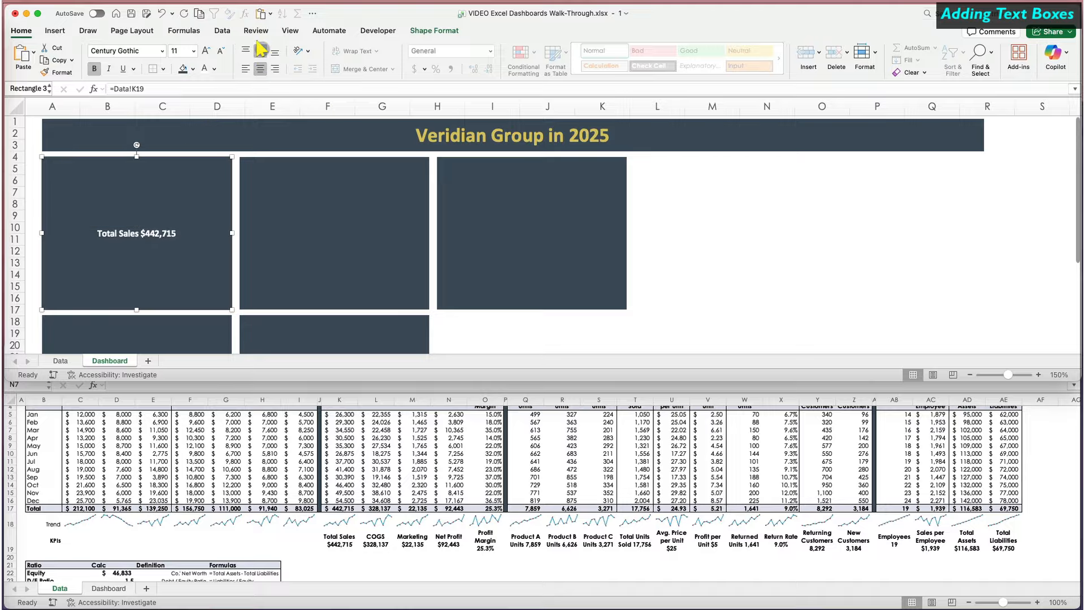
{"action": "left_click", "coordinate": [245, 52]}
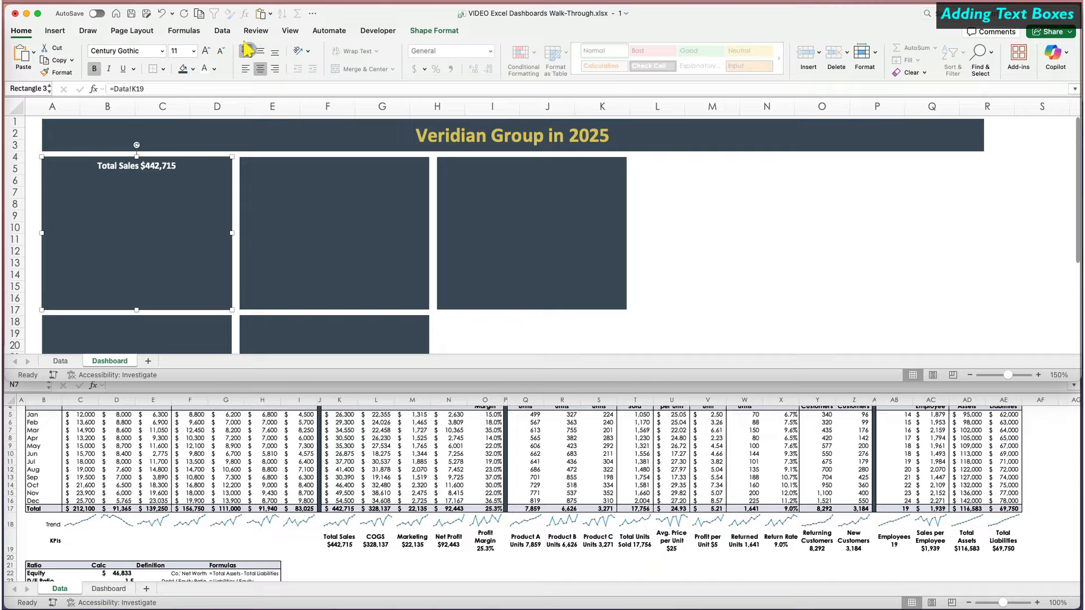
{"action": "left_click", "coordinate": [205, 50]}
{"action": "left_click", "coordinate": [205, 50]}
{"action": "left_click", "coordinate": [205, 50]}
{"action": "left_click", "coordinate": [205, 50]}
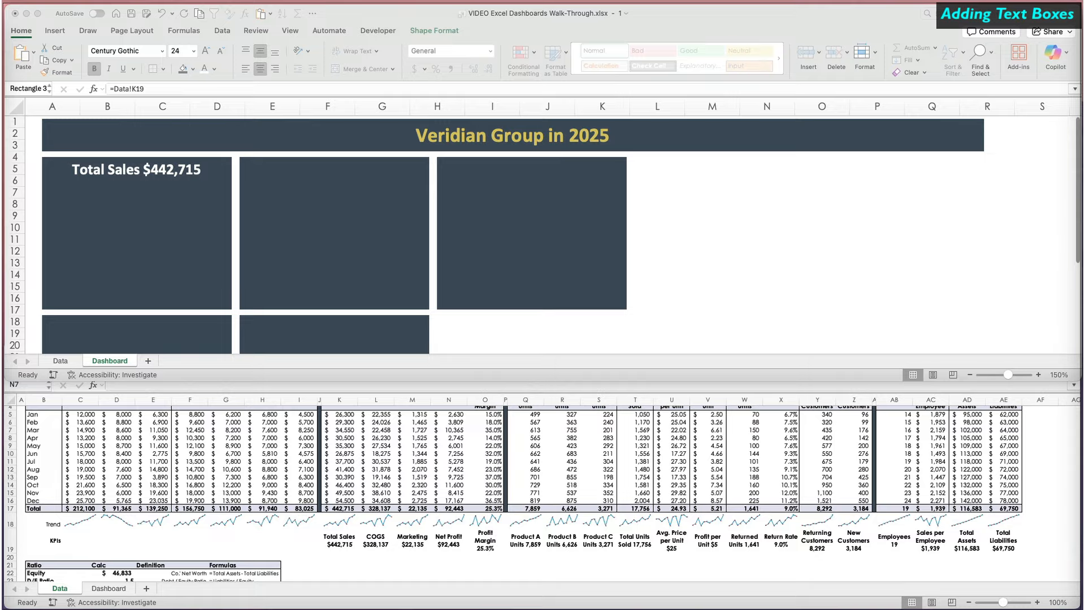
Relink the first upper-row card on the Dashboard to the Total Sales header with =Data!K4.
{"action": "left_click", "coordinate": [113, 179]}
{"action": "type", "text": "="}
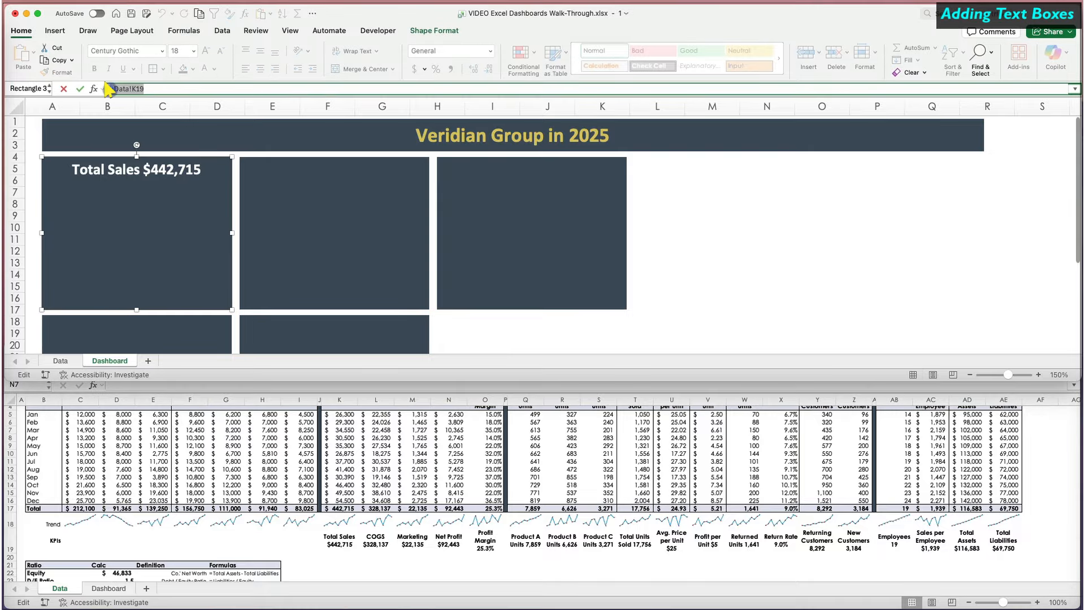
{"action": "scroll", "coordinate": [355, 478], "scroll_direction": "up", "scroll_amount": 3}
{"action": "left_click", "coordinate": [341, 423]}
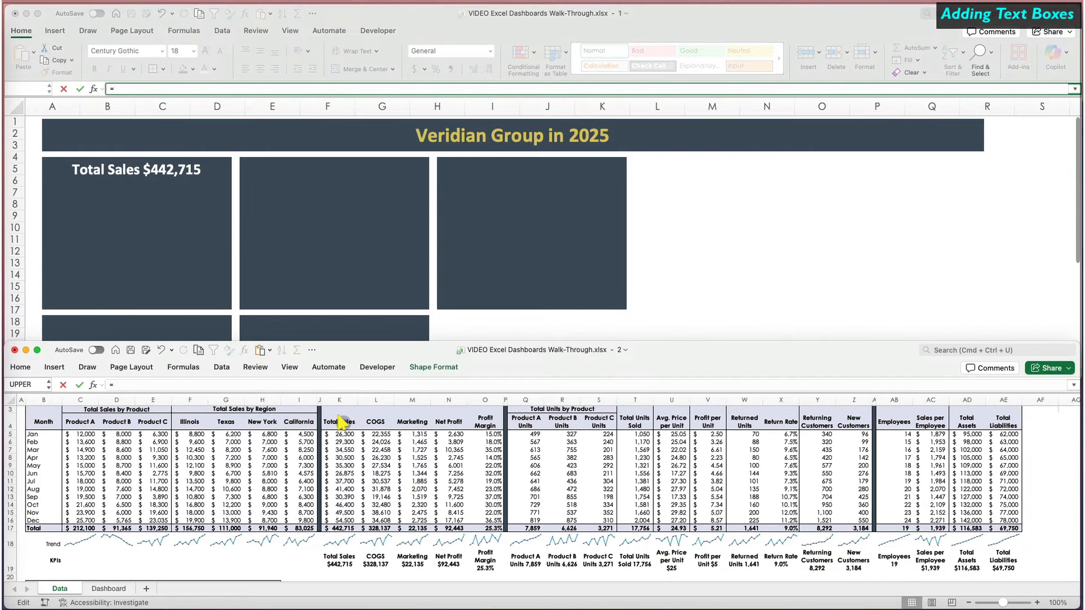
{"action": "key", "text": "Return"}
Format the first card's Total Sales text as white, font size 16 and not bold.
{"action": "left_click", "coordinate": [203, 69]}
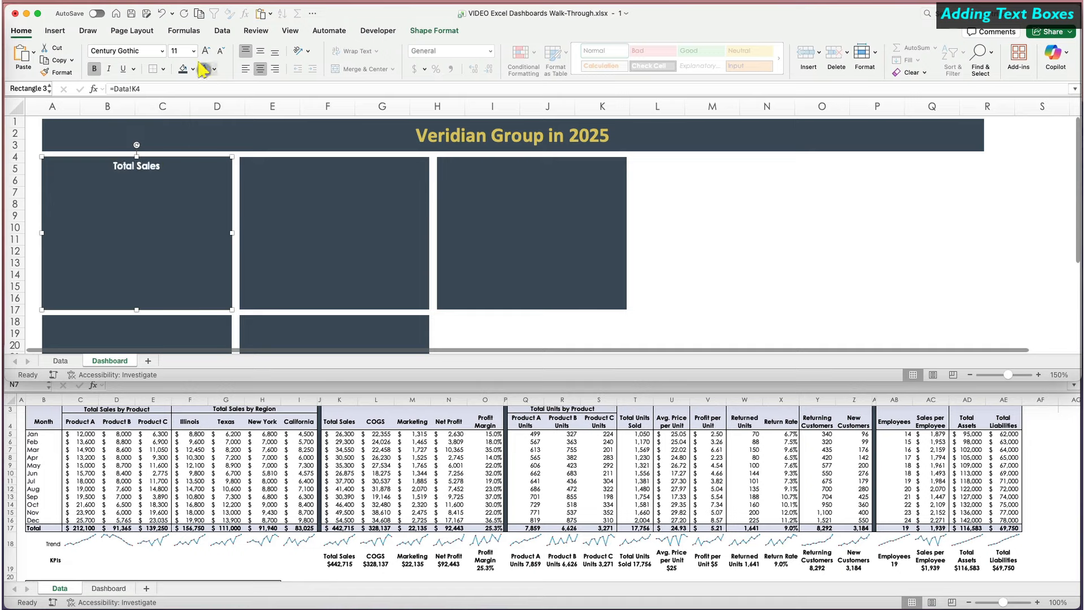
{"action": "left_click", "coordinate": [205, 50]}
{"action": "left_click", "coordinate": [204, 51]}
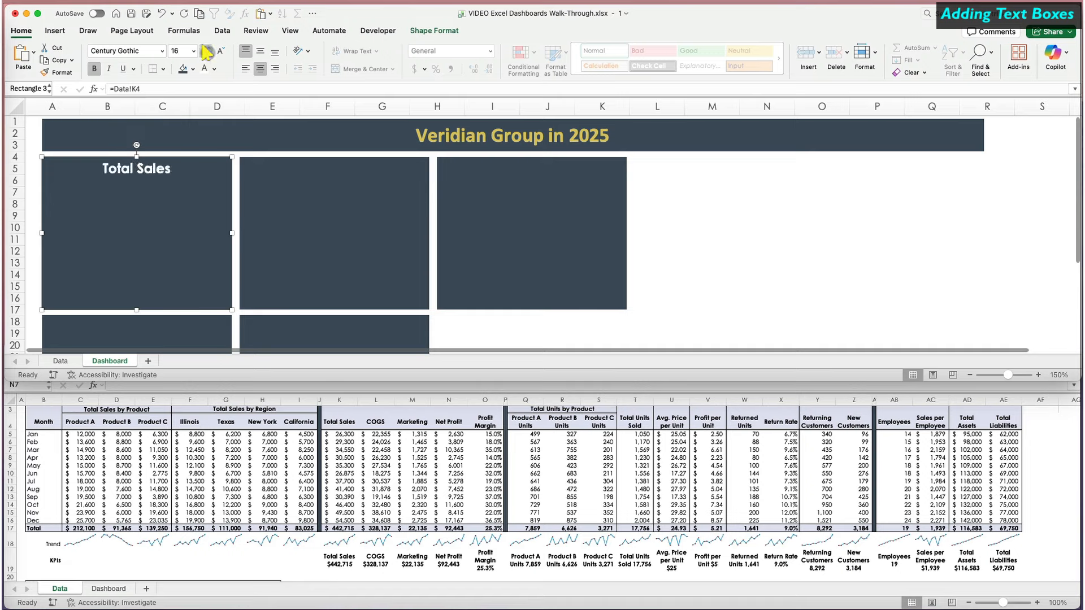
{"action": "left_click", "coordinate": [94, 68]}
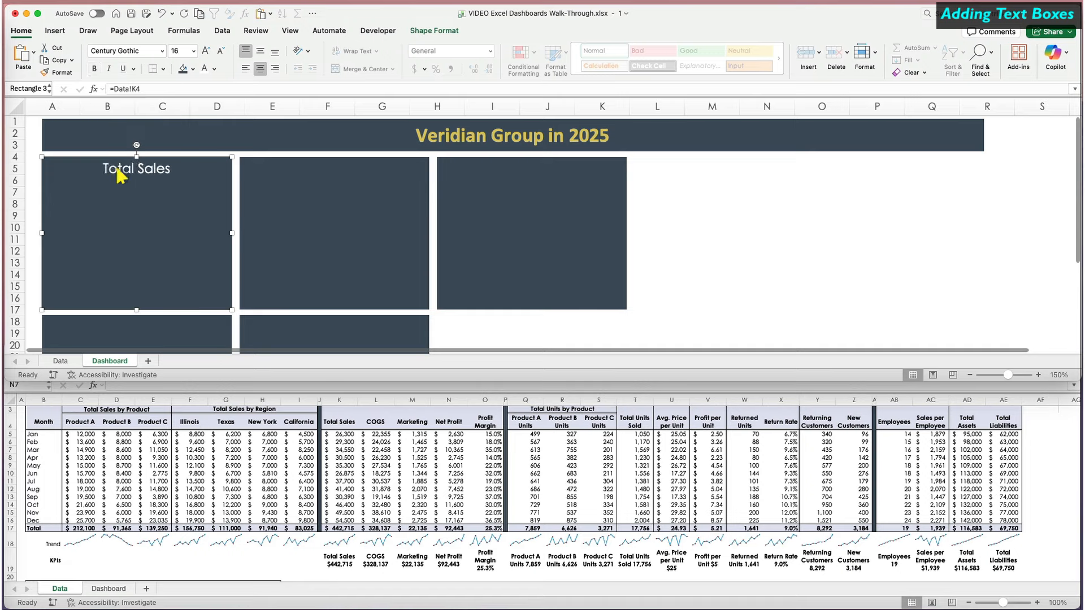
Draw a text box beneath the Total Sales title in the first card and link it to =Data!K17.
{"action": "left_click", "coordinate": [55, 31]}
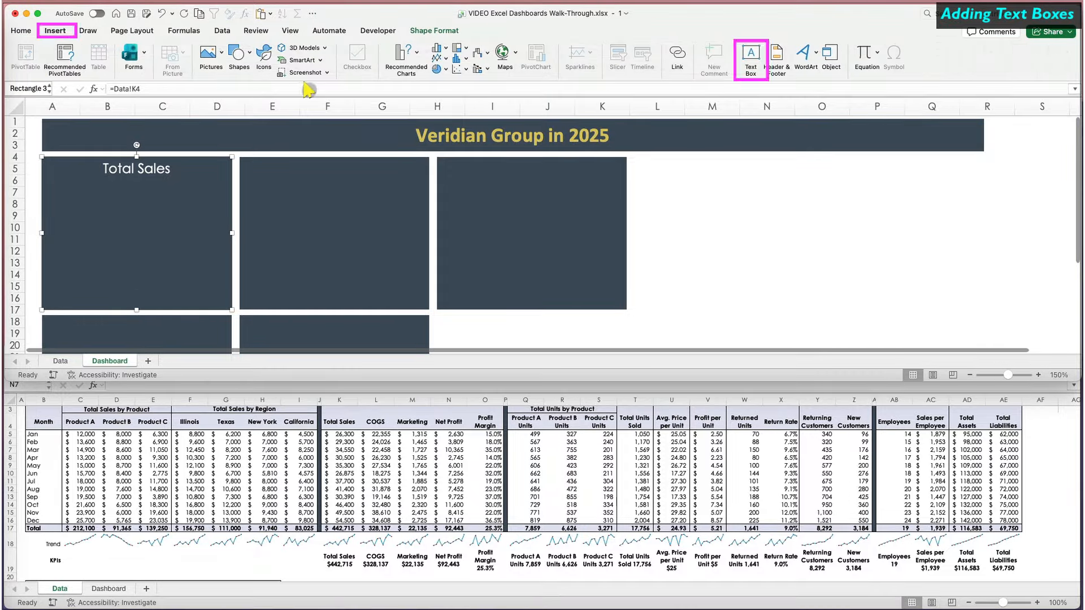
{"action": "left_click", "coordinate": [750, 54]}
{"action": "left_click_drag", "start_coordinate": [99, 183], "coordinate": [171, 200]}
{"action": "left_click", "coordinate": [154, 88]}
{"action": "type", "text": "="}
{"action": "left_click", "coordinate": [340, 527]}
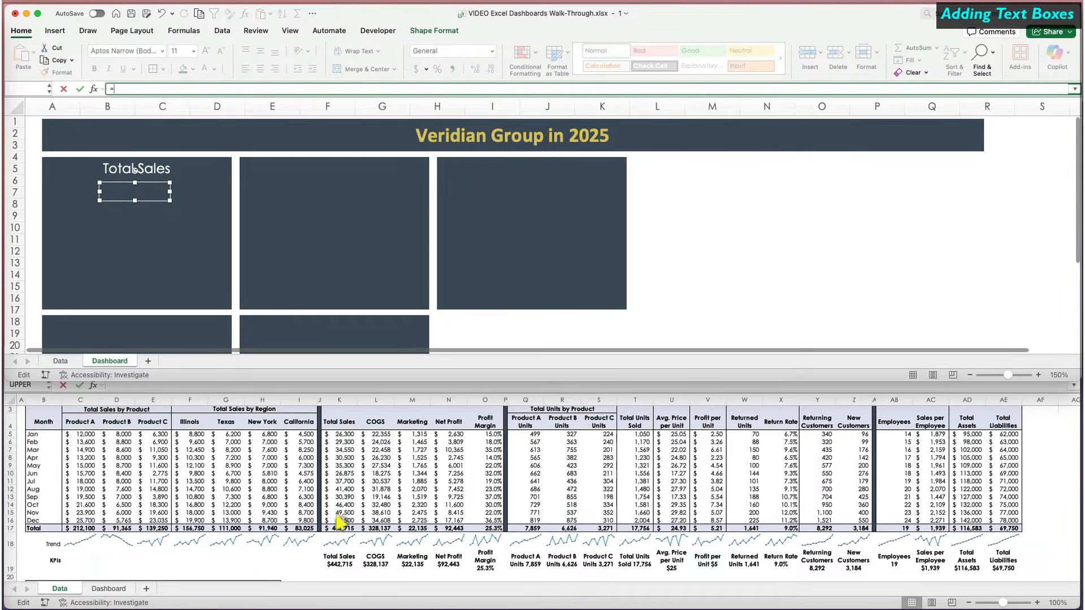
{"action": "key", "text": "Return"}
Make the linked text box's text white and center it horizontally and vertically.
{"action": "left_click", "coordinate": [205, 68]}
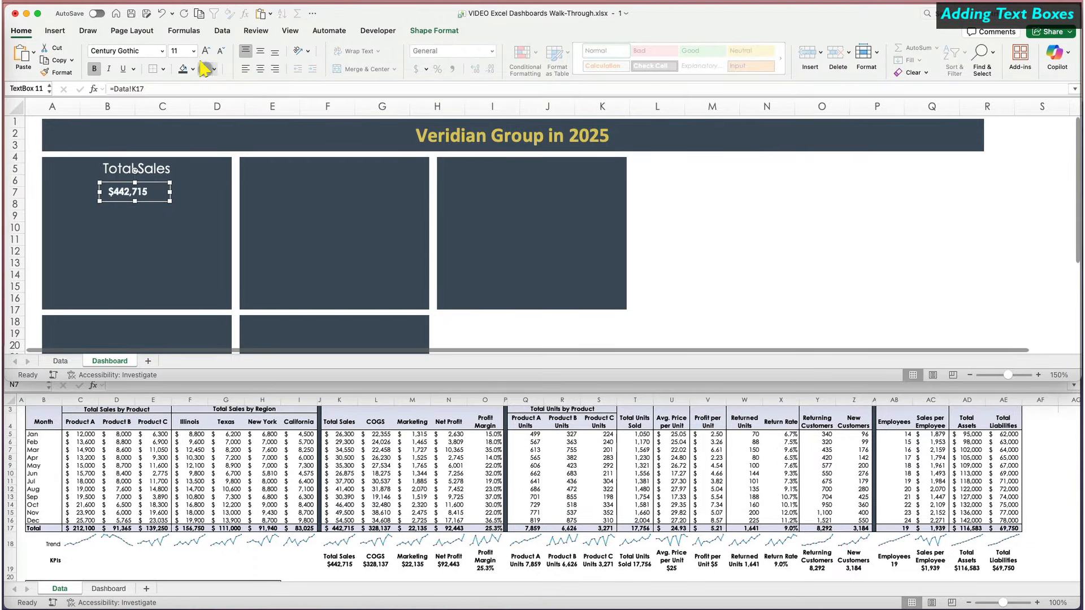
{"action": "left_click", "coordinate": [260, 68]}
{"action": "left_click", "coordinate": [260, 51]}
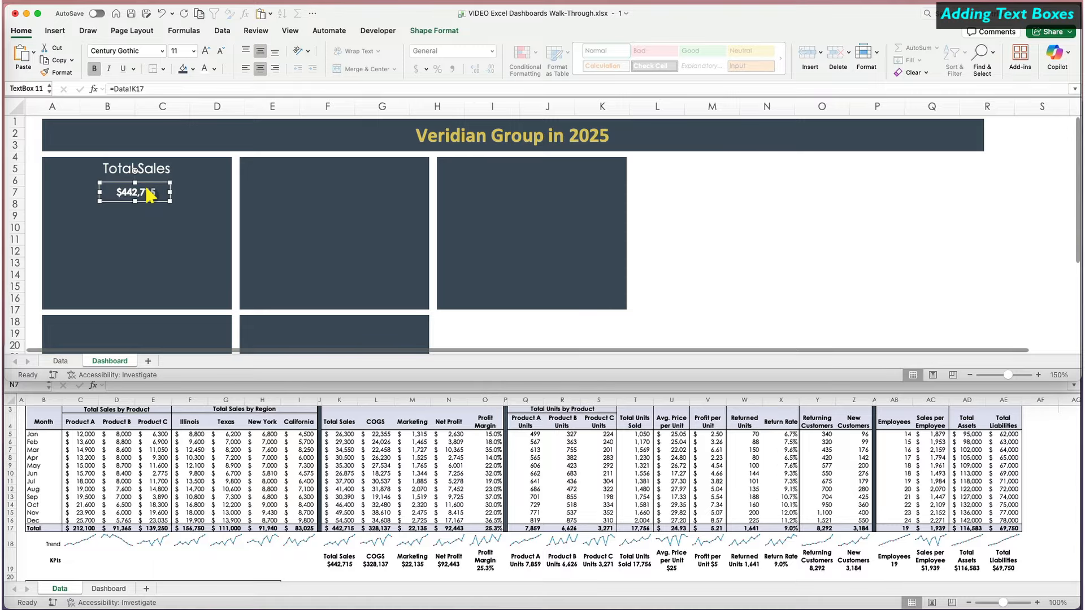
Set the text box's font size to 18 and resize it so the amount fits on one line below the title.
{"action": "left_click", "coordinate": [205, 51]}
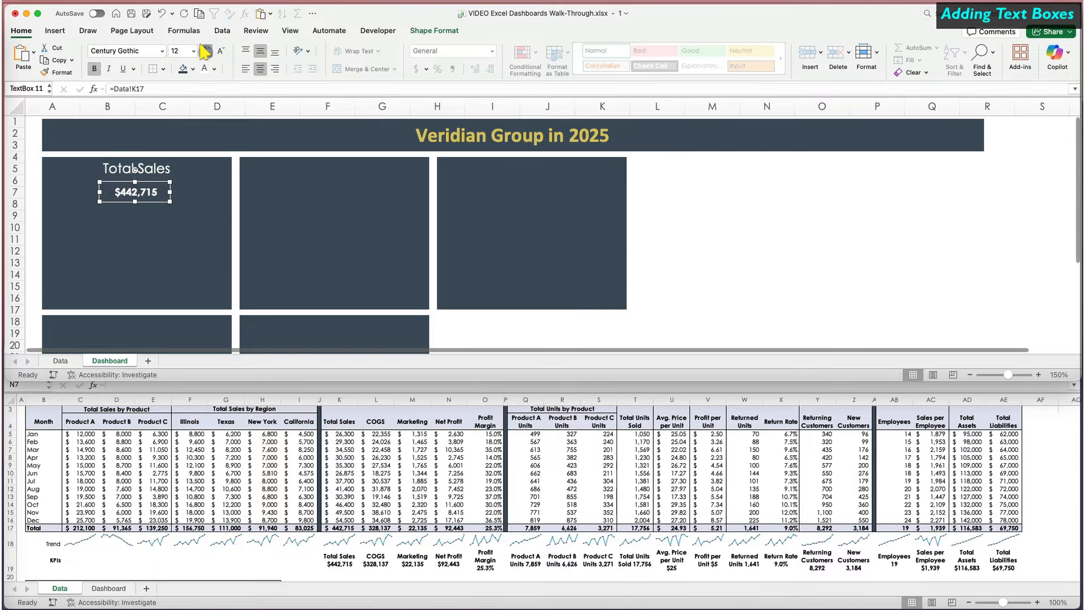
{"action": "left_click", "coordinate": [205, 52]}
{"action": "left_click", "coordinate": [205, 51]}
{"action": "left_click", "coordinate": [205, 52]}
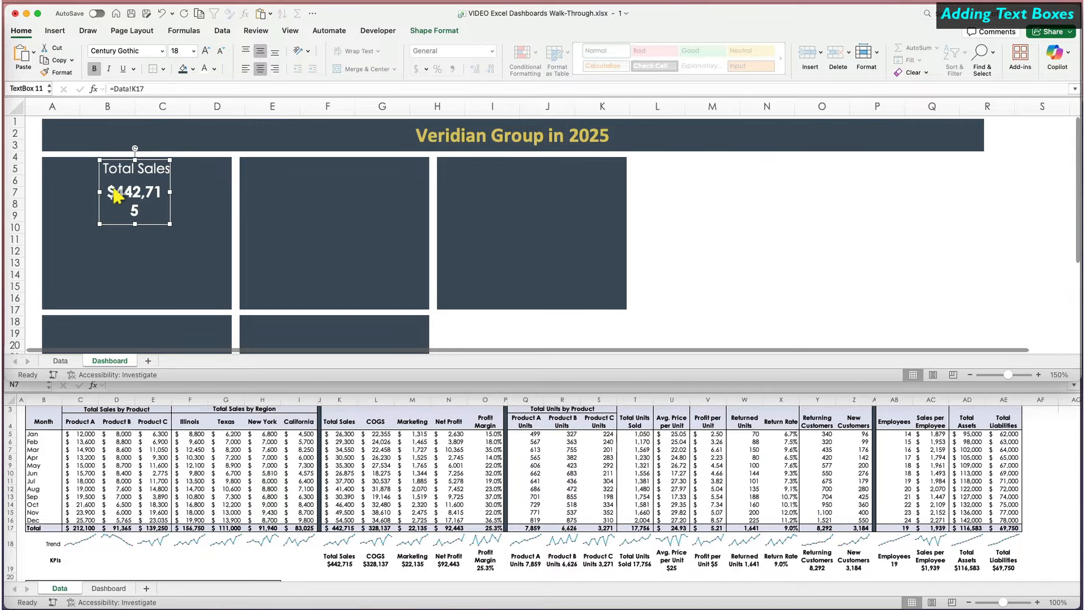
{"action": "left_click_drag", "start_coordinate": [170, 192], "coordinate": [134, 198]}
{"action": "left_click", "coordinate": [148, 213]}
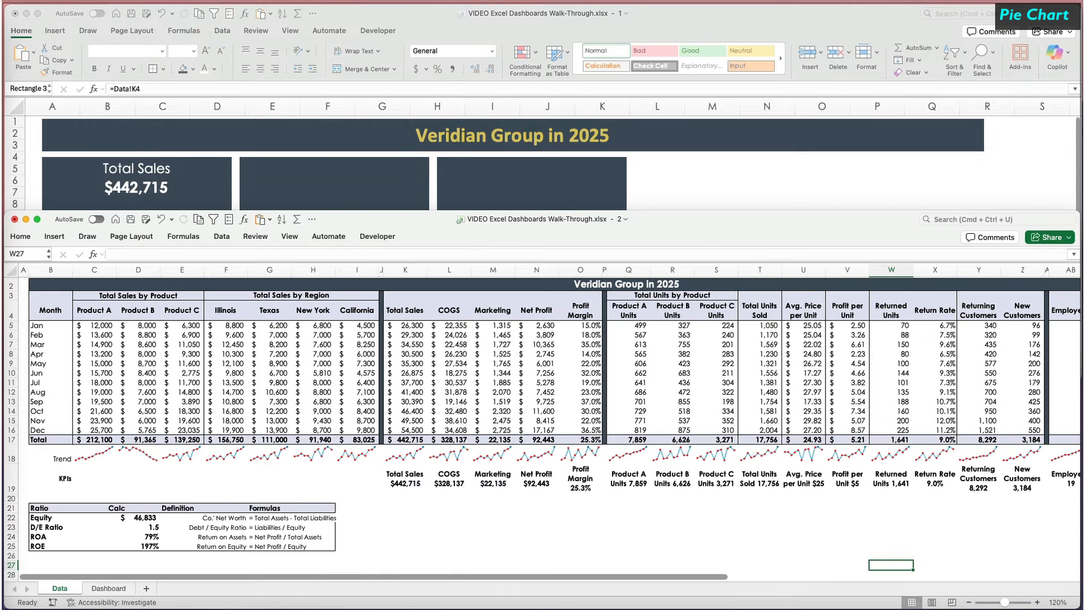
Insert a pie chart on the Data sheet from the product headers C4:E4 and their totals C17:E17.
{"action": "left_click", "coordinate": [68, 0]}
{"action": "left_click", "coordinate": [88, 35]}
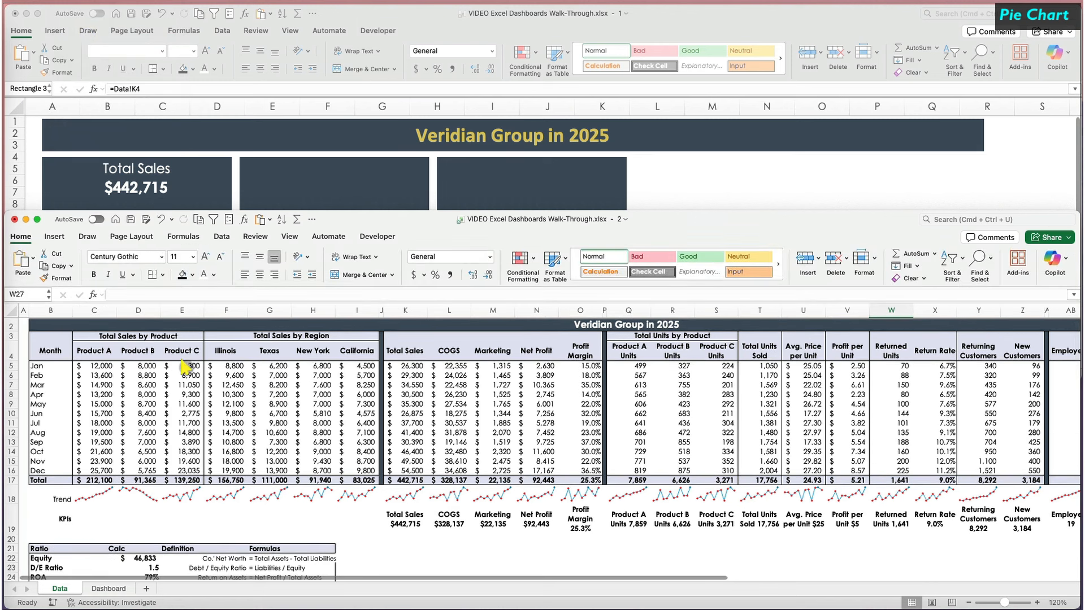
{"action": "left_click_drag", "start_coordinate": [90, 350], "coordinate": [160, 353]}
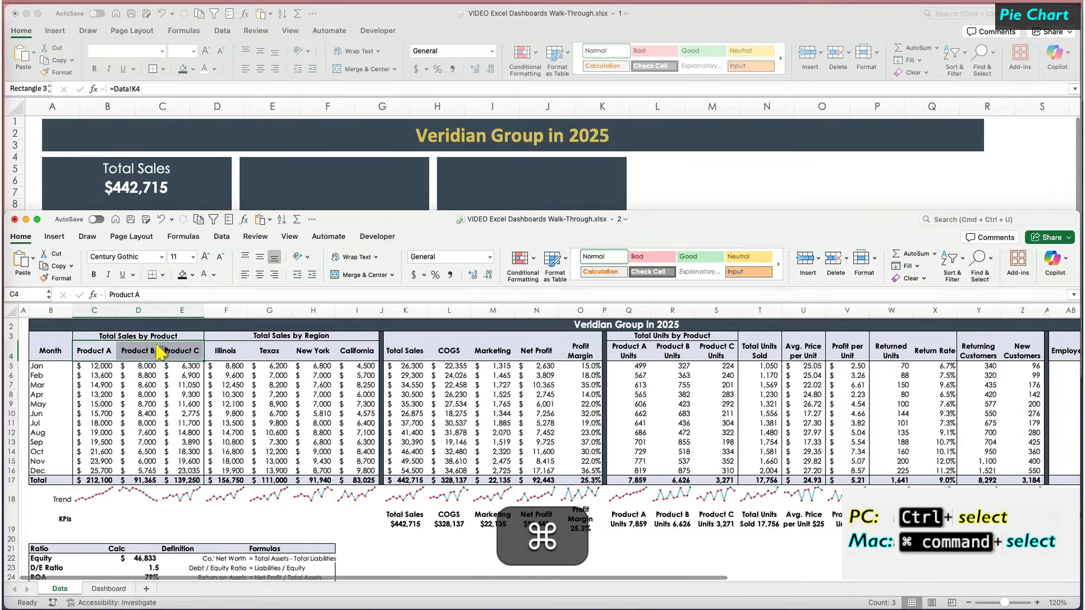
{"action": "left_click_drag", "start_coordinate": [99, 477], "coordinate": [170, 478]}
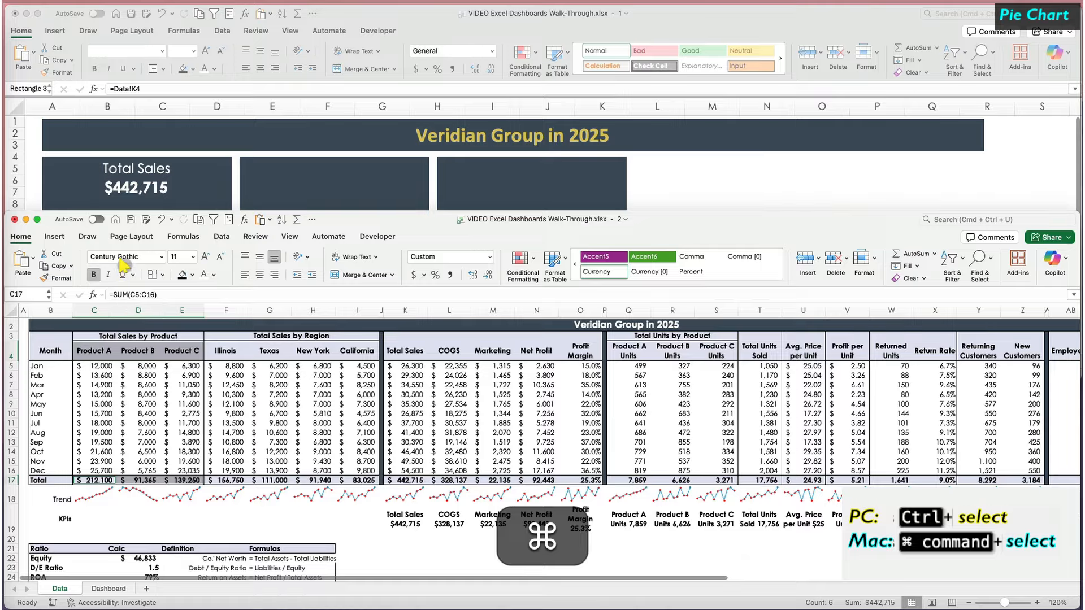
{"action": "left_click", "coordinate": [54, 236]}
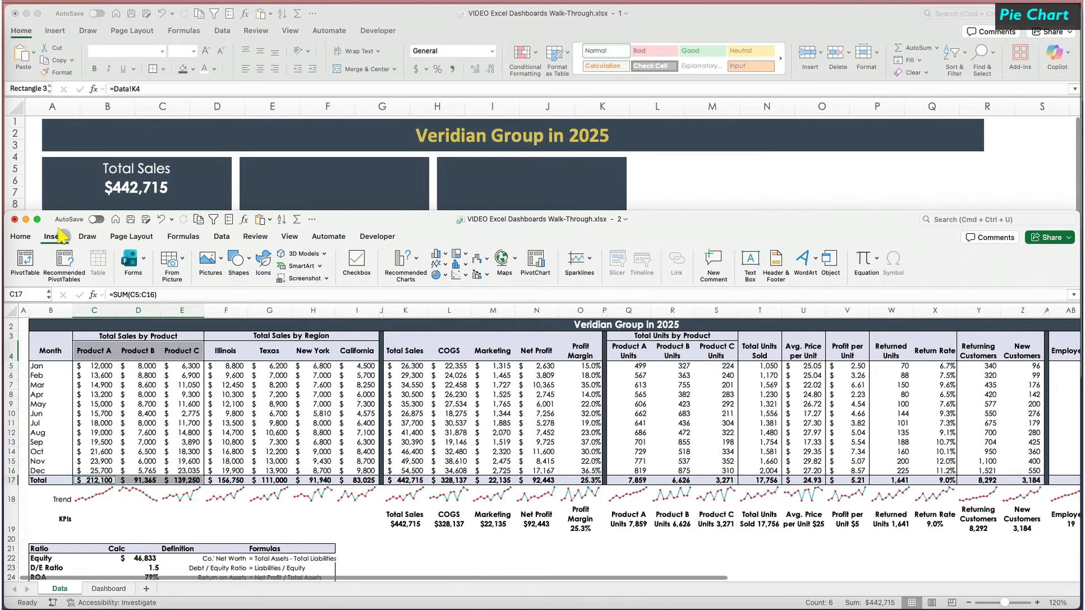
{"action": "left_click", "coordinate": [414, 259]}
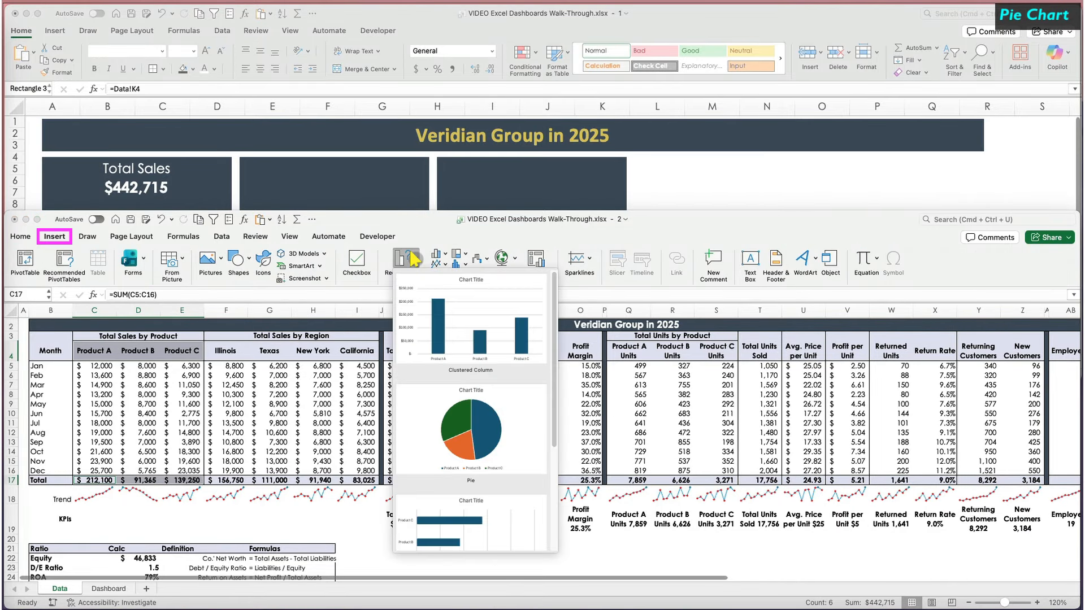
{"action": "scroll", "coordinate": [480, 441], "scroll_direction": "down", "scroll_amount": 5}
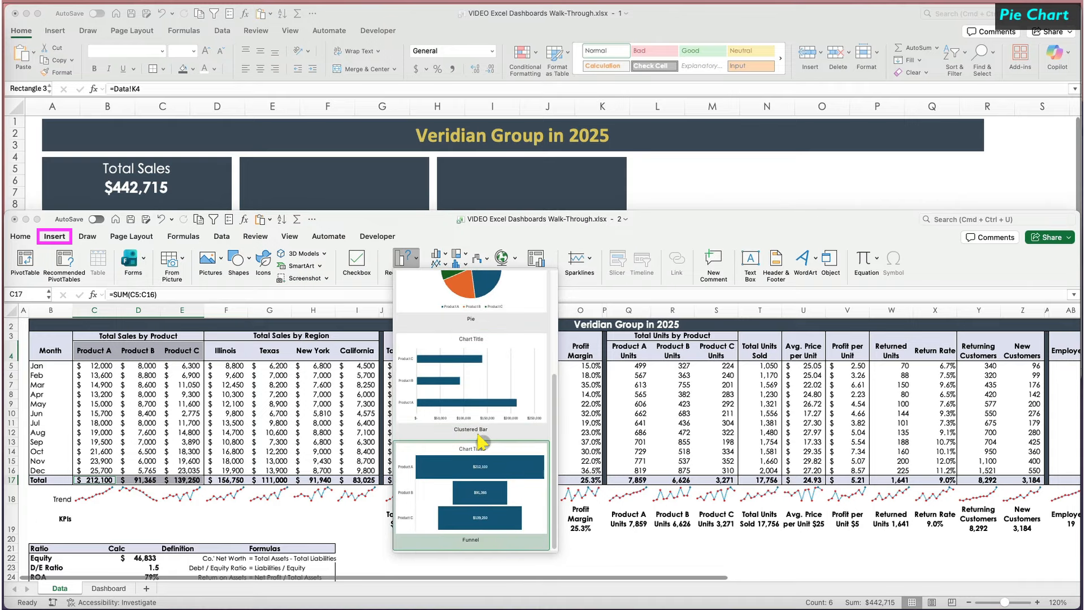
{"action": "scroll", "coordinate": [480, 441], "scroll_direction": "up", "scroll_amount": 3}
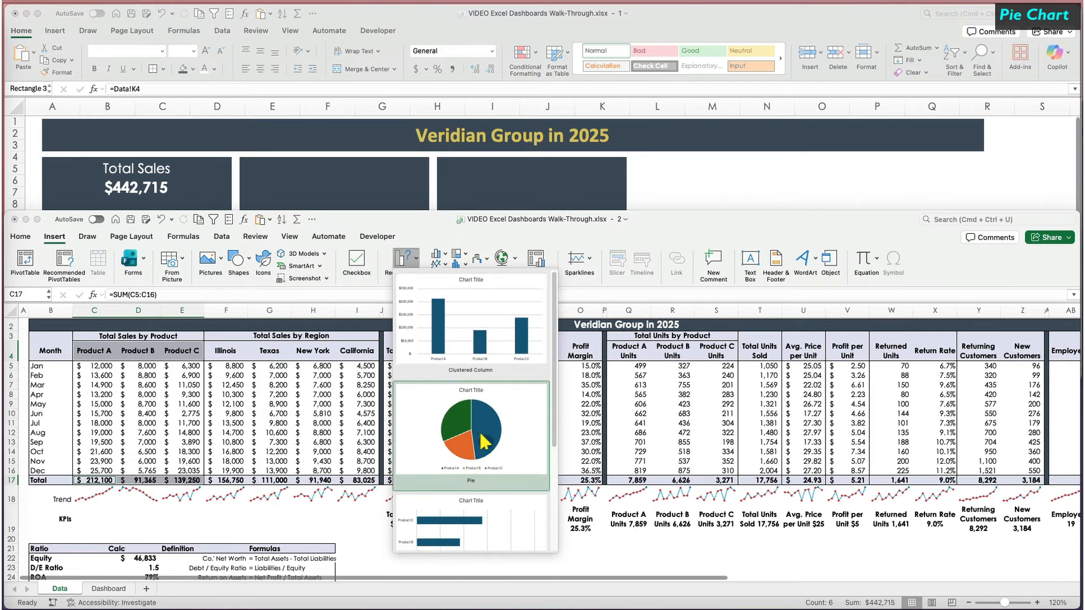
{"action": "left_click", "coordinate": [483, 440]}
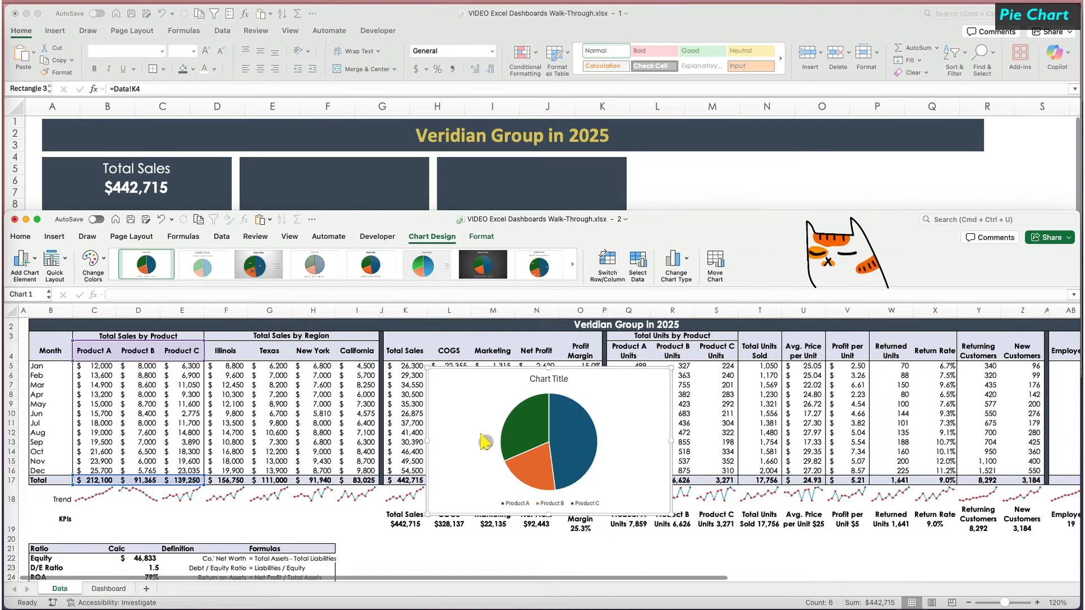
Move the pie chart into the empty area below the KPI row and narrow it to end around column O.
{"action": "scroll", "coordinate": [484, 440], "scroll_direction": "down", "scroll_amount": 5}
{"action": "scroll", "coordinate": [484, 440], "scroll_direction": "up", "scroll_amount": 3}
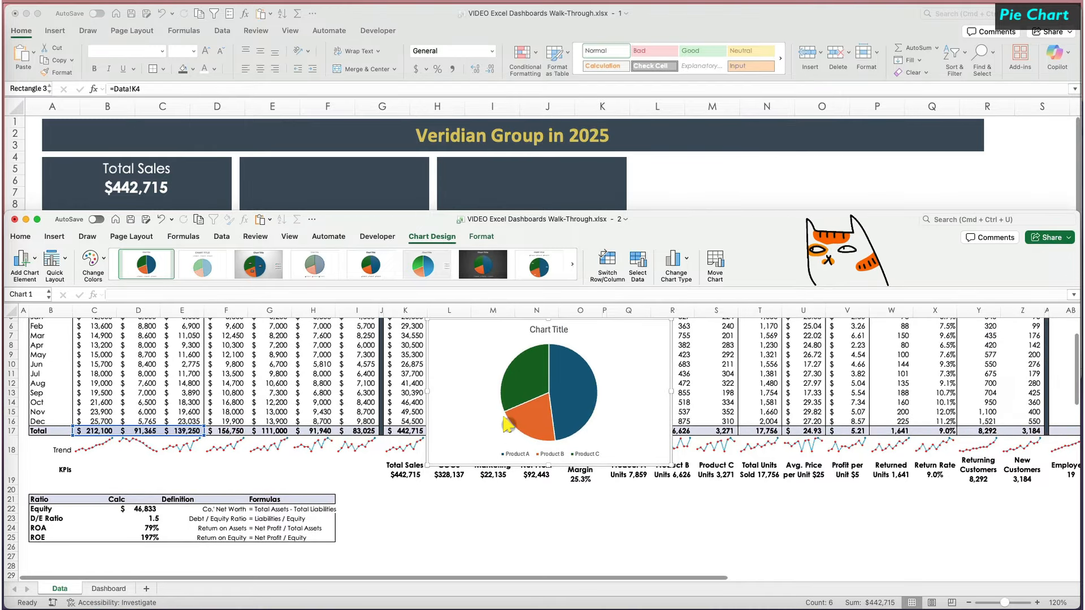
{"action": "left_click_drag", "start_coordinate": [607, 370], "coordinate": [561, 492]}
{"action": "scroll", "coordinate": [562, 491], "scroll_direction": "down", "scroll_amount": 5}
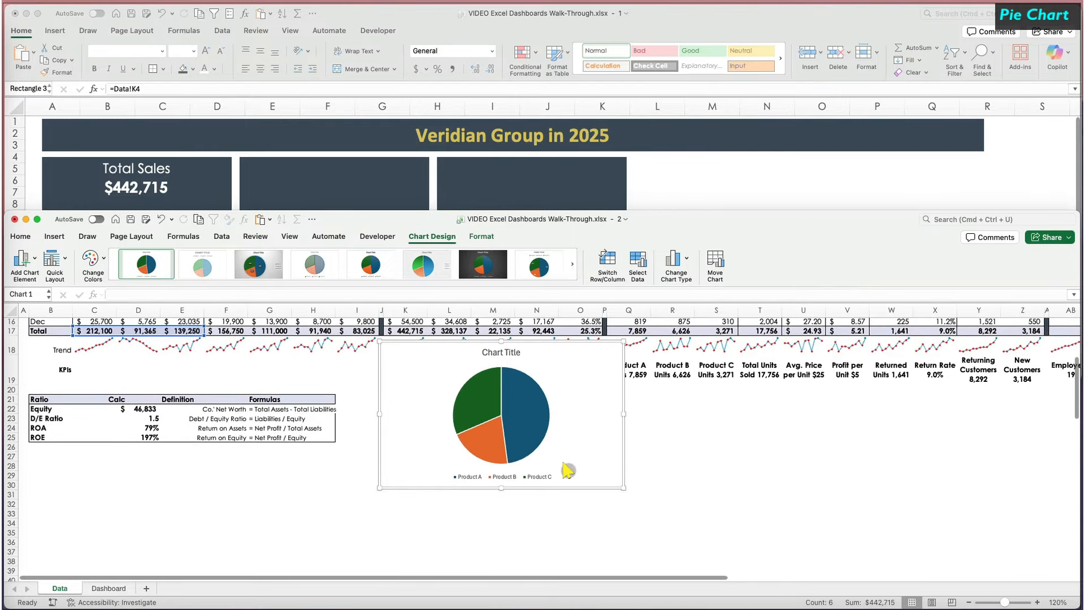
{"action": "left_click_drag", "start_coordinate": [574, 403], "coordinate": [576, 457]}
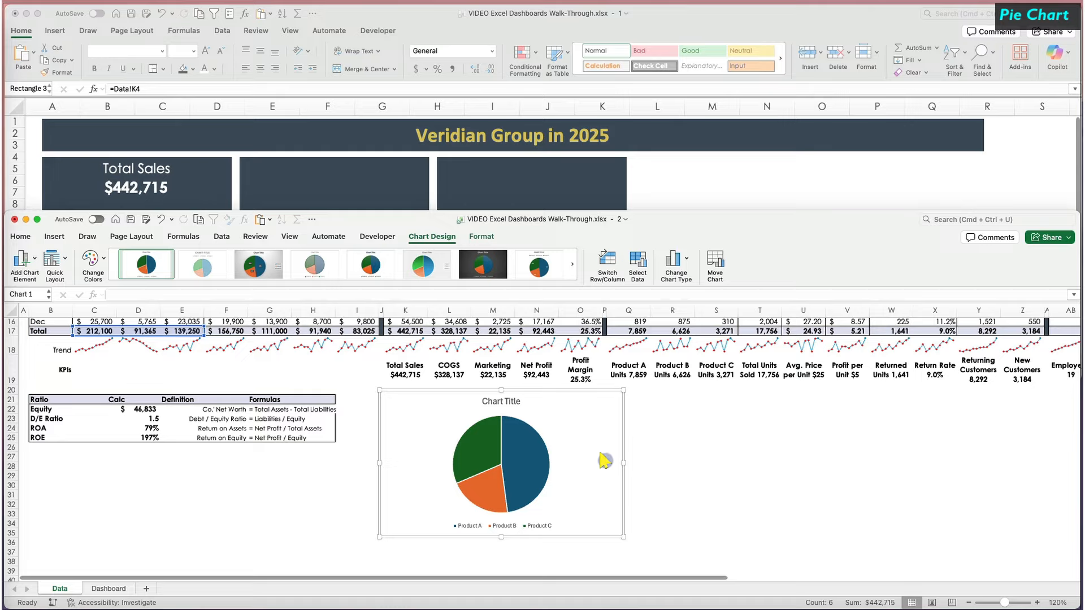
{"action": "left_click_drag", "start_coordinate": [624, 463], "coordinate": [580, 461]}
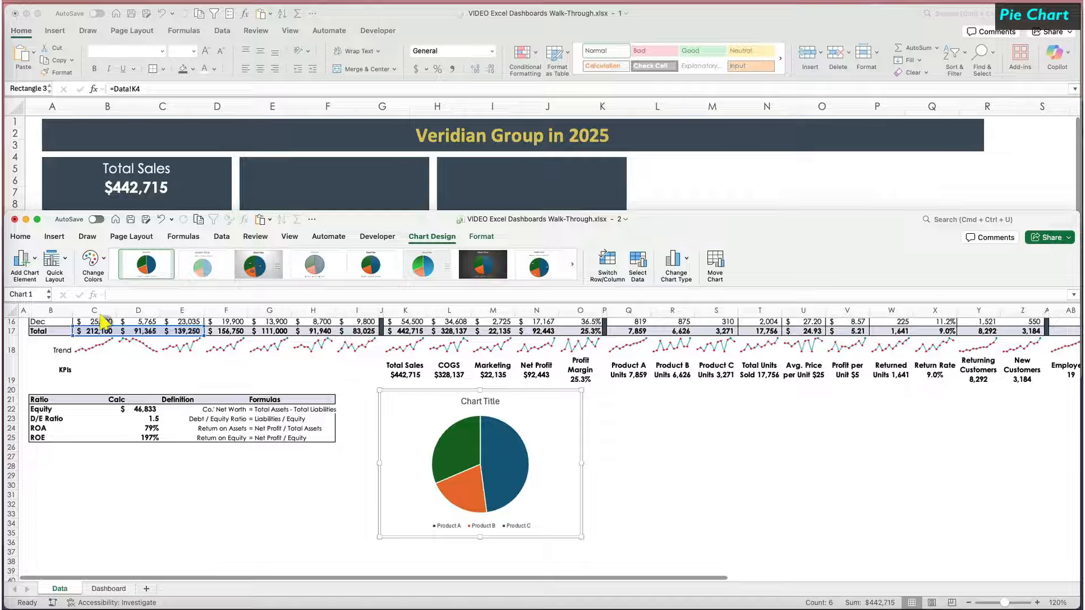
Try the DT8A - Golden Classic theme colors on the workbook and undo the change.
{"action": "left_click", "coordinate": [130, 236]}
{"action": "left_click", "coordinate": [74, 256]}
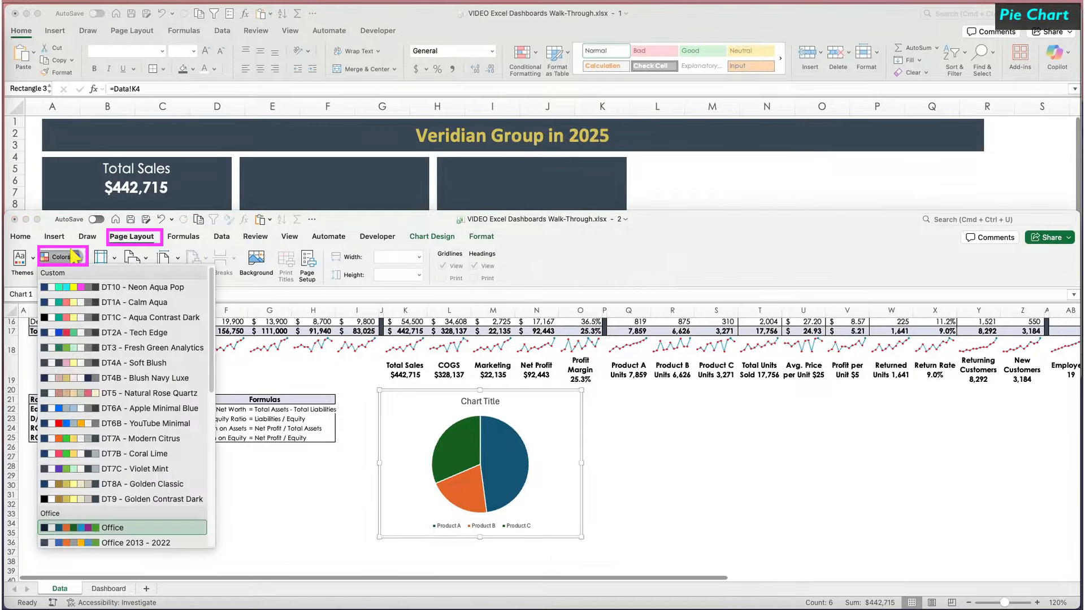
{"action": "left_click", "coordinate": [101, 484]}
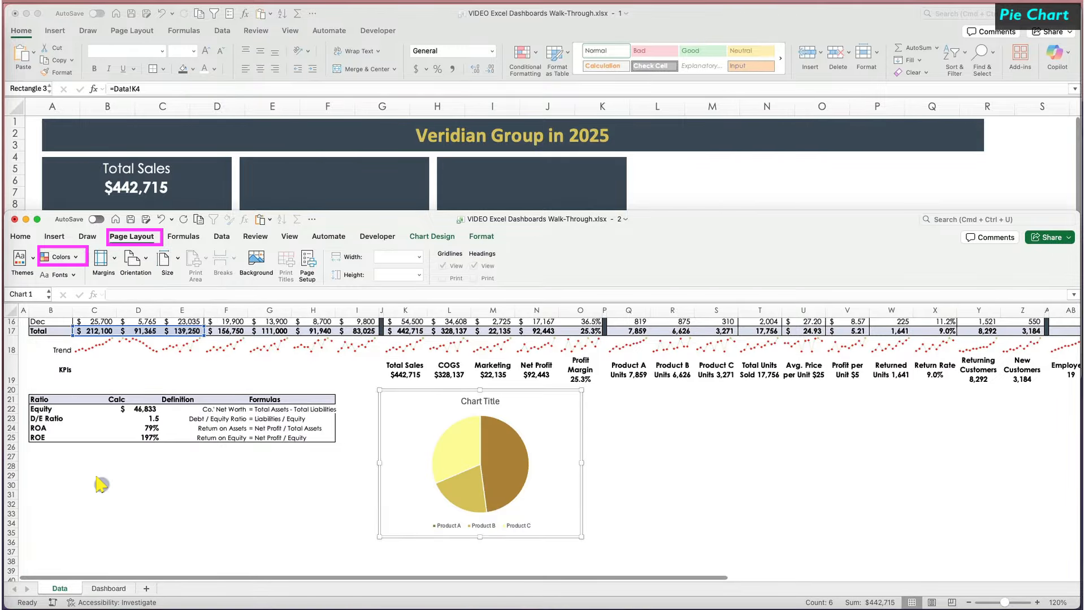
{"action": "key", "text": "super+z"}
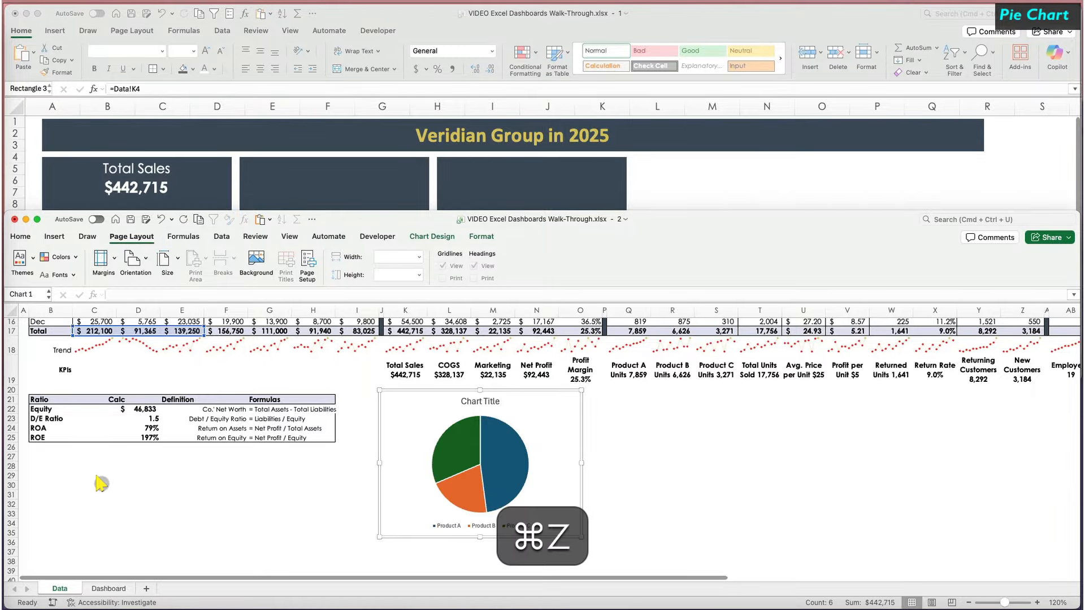
Change the pie chart's type to the saved template PieChart-Minimal.
{"action": "left_click", "coordinate": [433, 237]}
{"action": "left_click", "coordinate": [687, 257]}
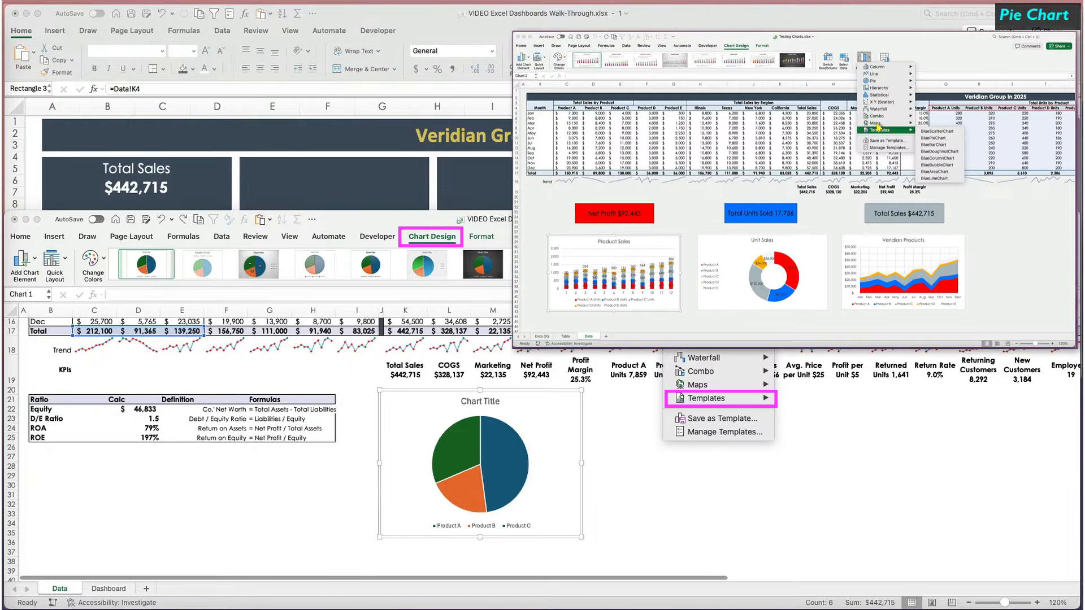
{"action": "mouse_move", "coordinate": [701, 396]}
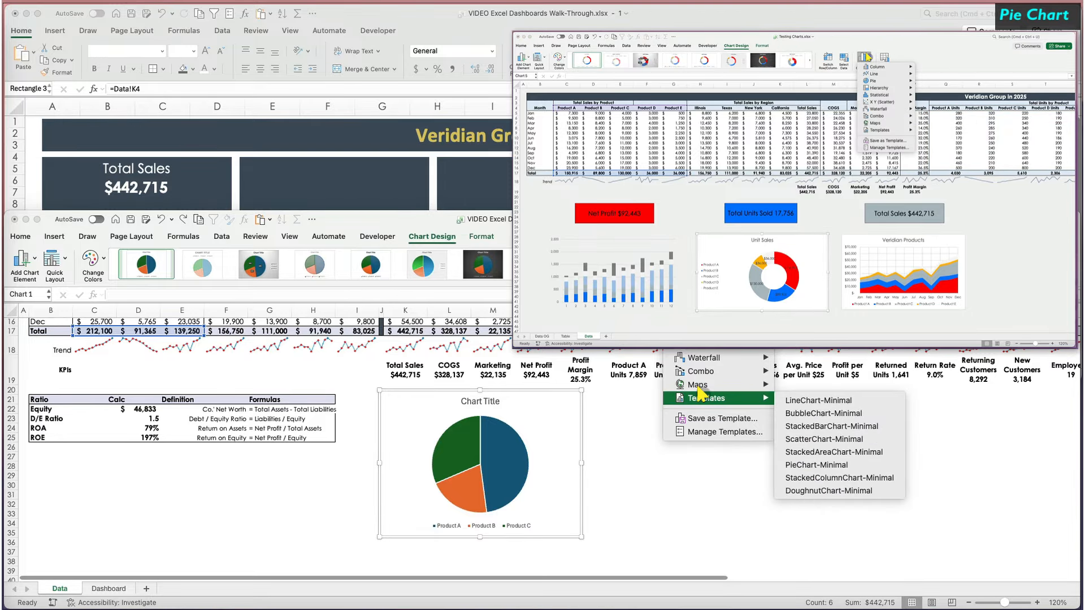
{"action": "left_click", "coordinate": [830, 467]}
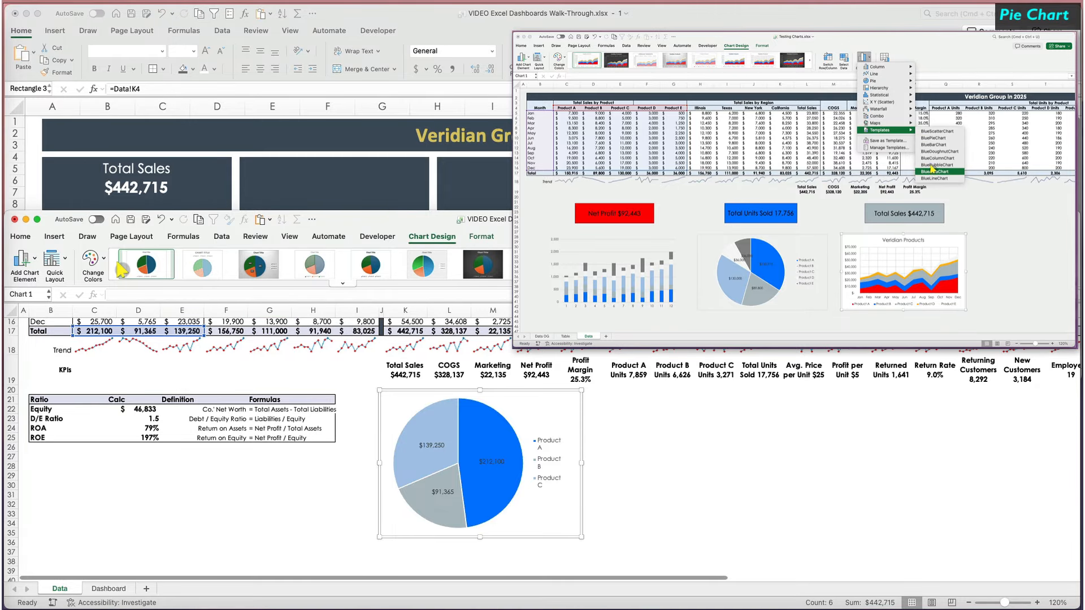
Try the DT8A - Golden Classic theme colors with the template-styled pie chart.
{"action": "left_click", "coordinate": [125, 236]}
{"action": "left_click", "coordinate": [59, 257]}
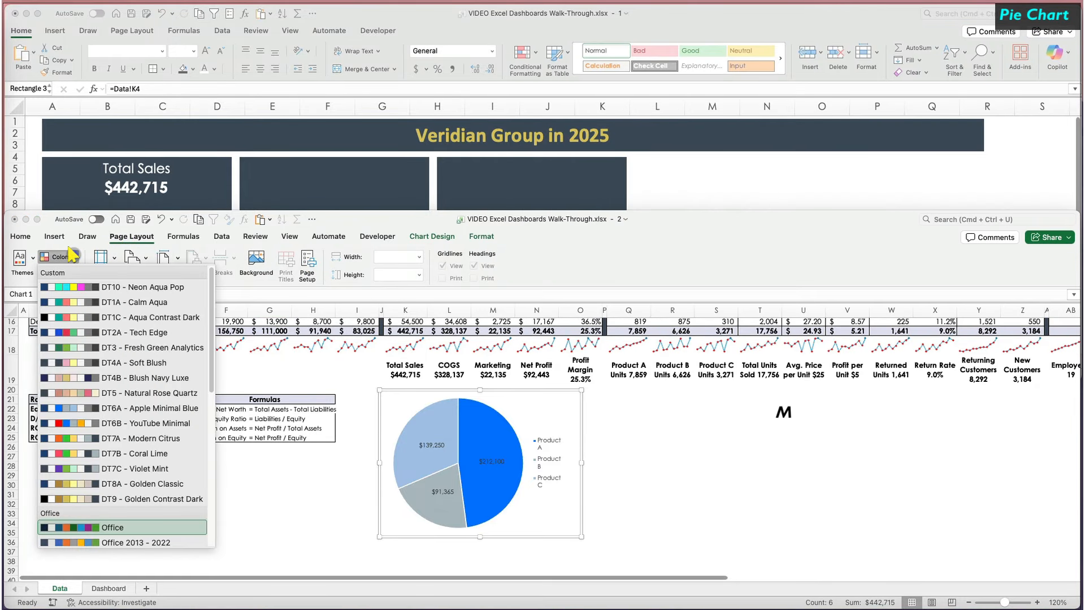
{"action": "left_click", "coordinate": [121, 481]}
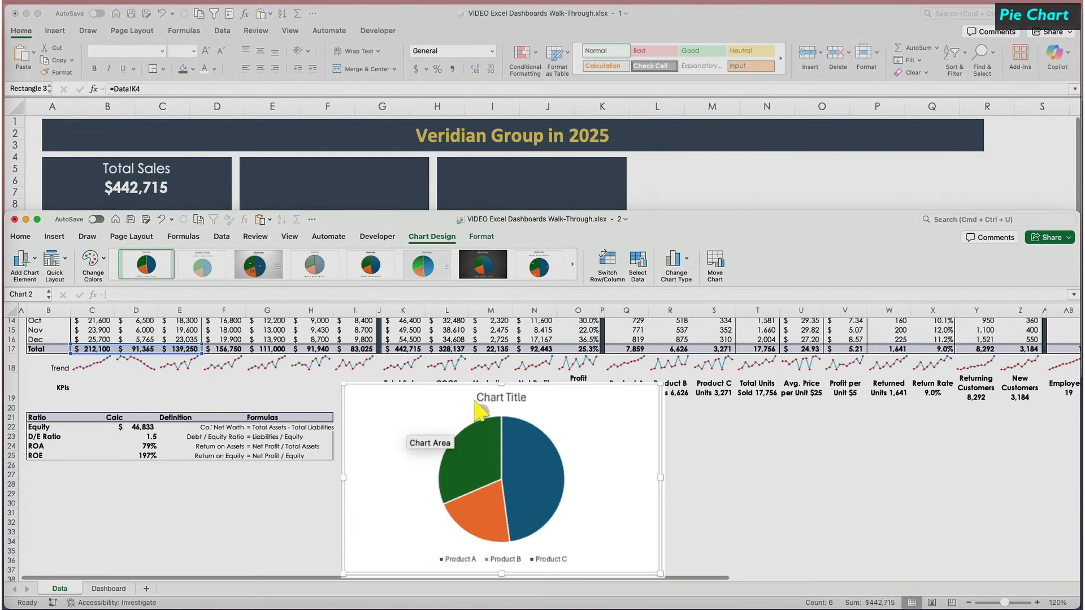
Delete the title of the pie chart and select its pie series.
{"action": "left_click", "coordinate": [482, 394]}
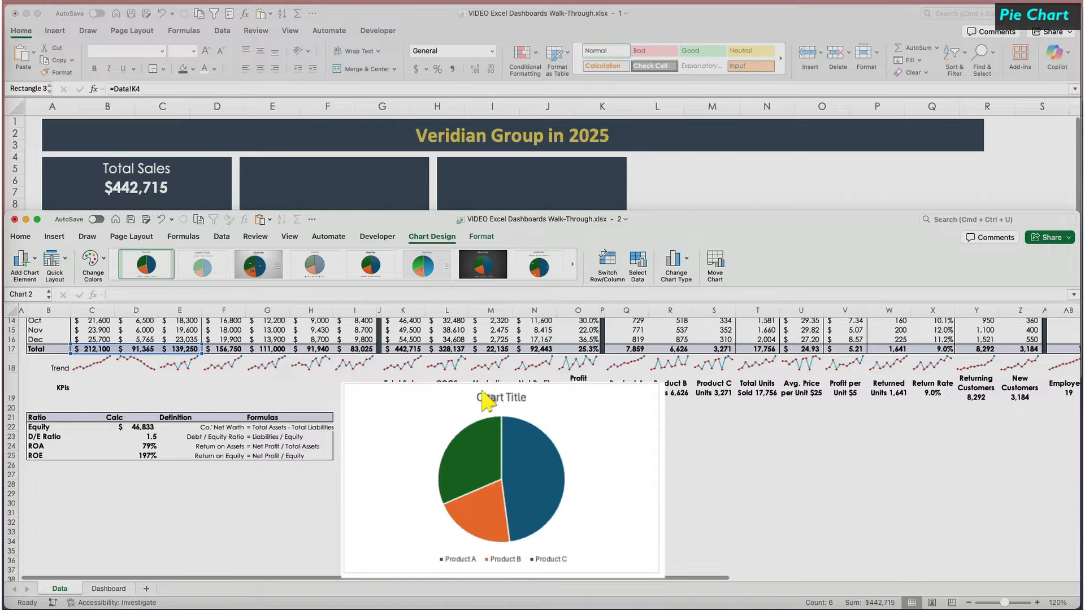
{"action": "key", "text": "BackSpace"}
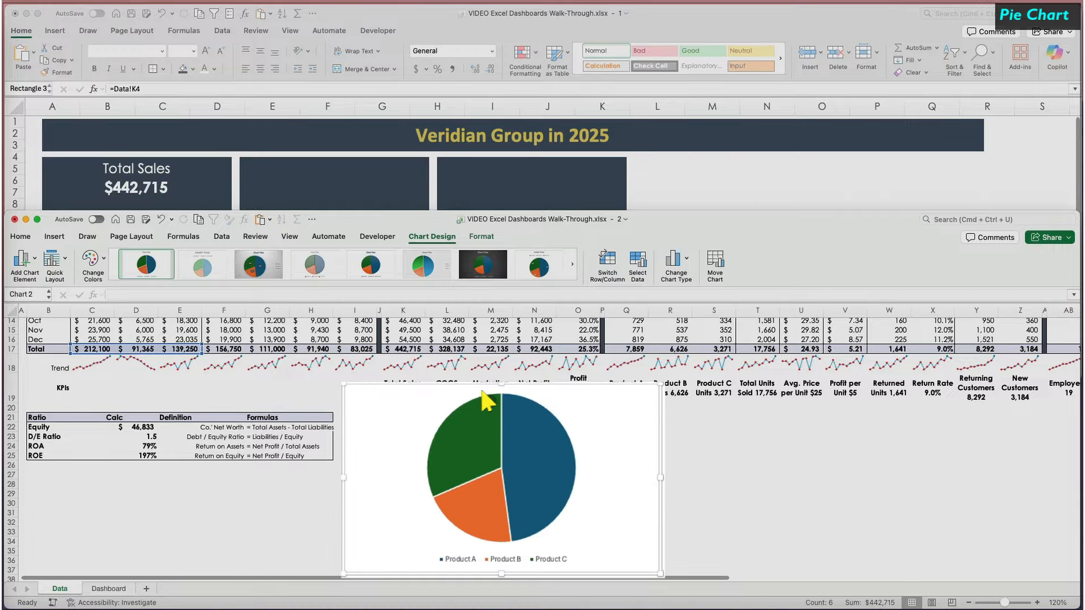
{"action": "left_click", "coordinate": [526, 438]}
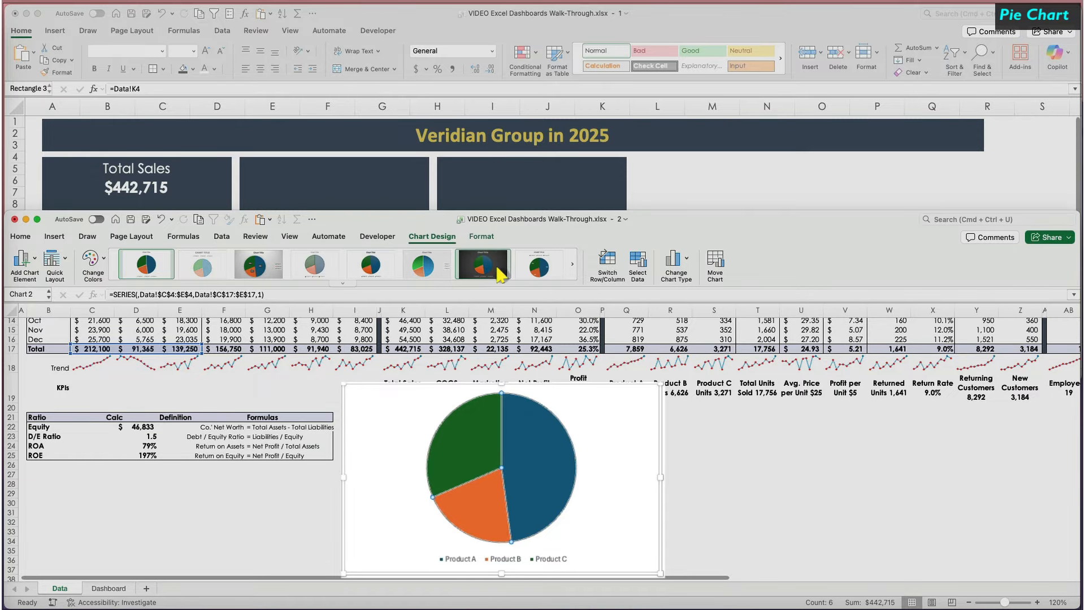
Open the formatting options for the pie chart's chart area and expand the fill settings.
{"action": "left_click", "coordinate": [481, 236]}
{"action": "scroll", "coordinate": [554, 366], "scroll_direction": "down", "scroll_amount": 3}
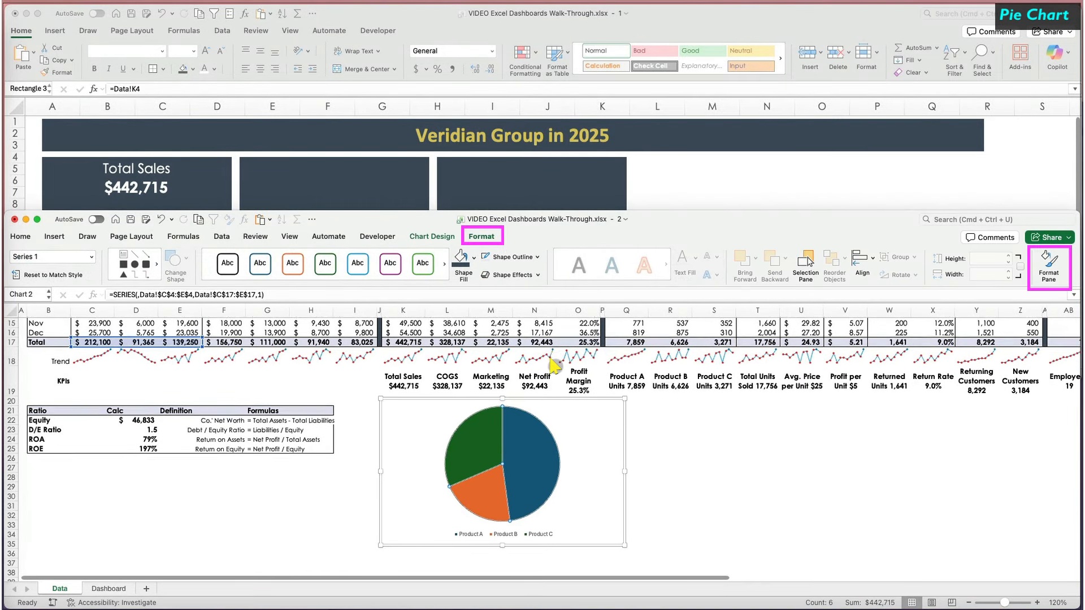
{"action": "left_click_drag", "start_coordinate": [564, 357], "coordinate": [560, 392]}
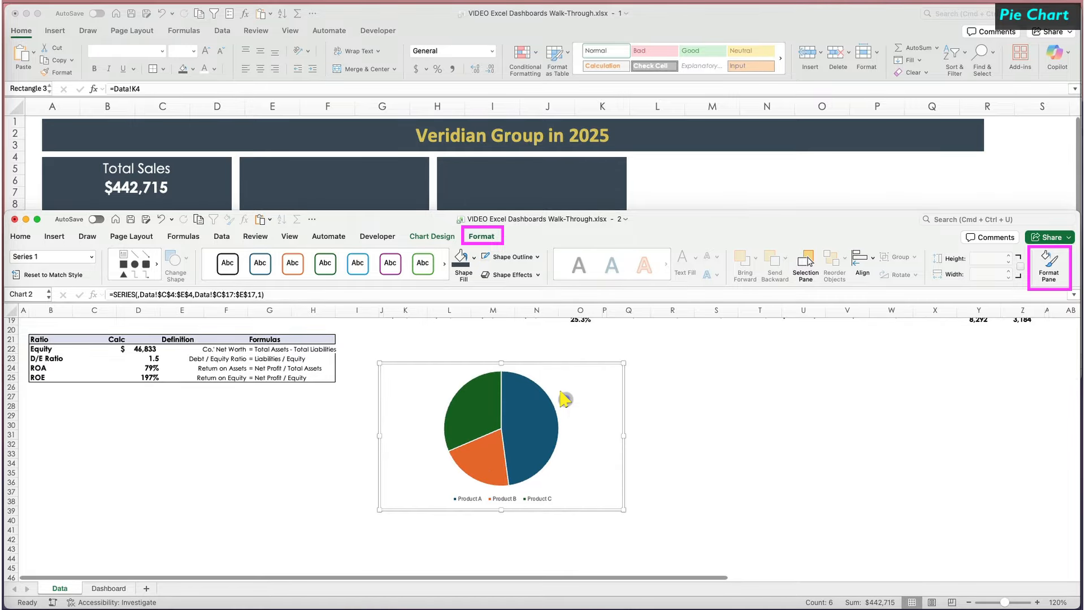
{"action": "left_click", "coordinate": [1049, 265]}
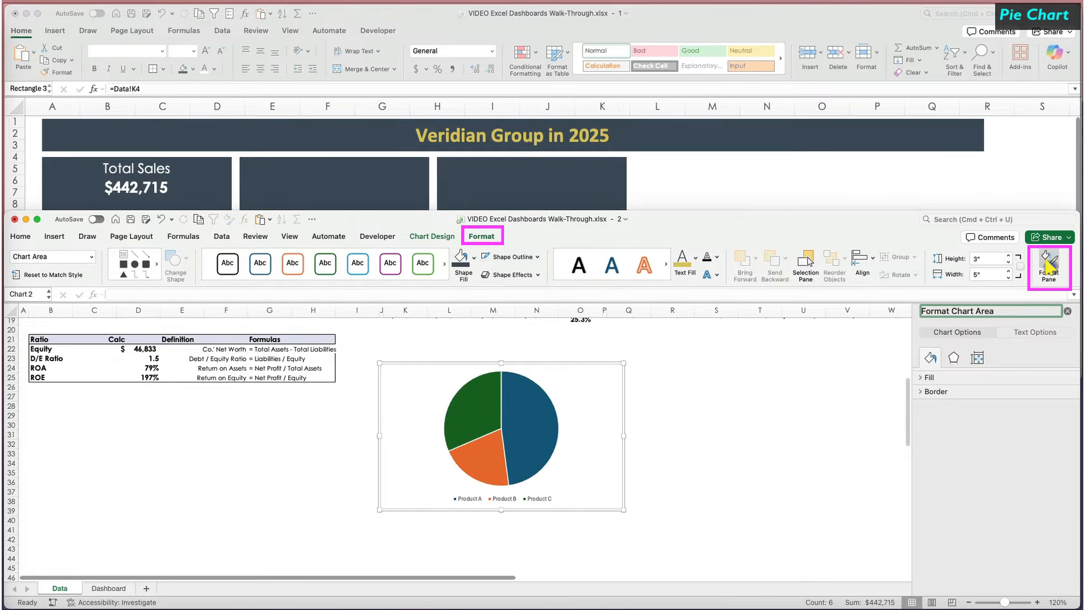
{"action": "left_click", "coordinate": [920, 377]}
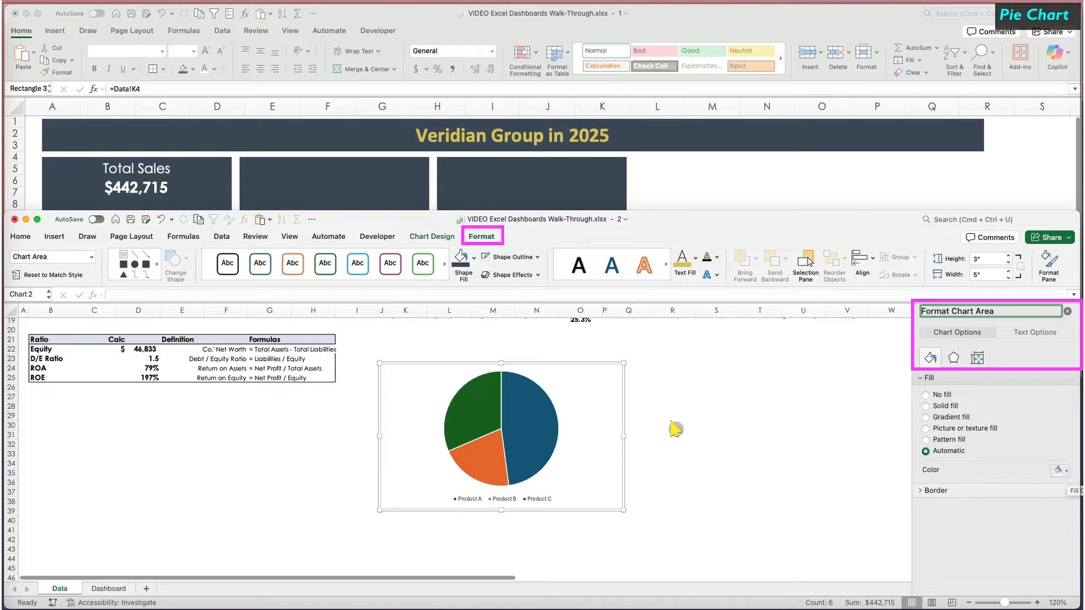
{"action": "left_click", "coordinate": [512, 441]}
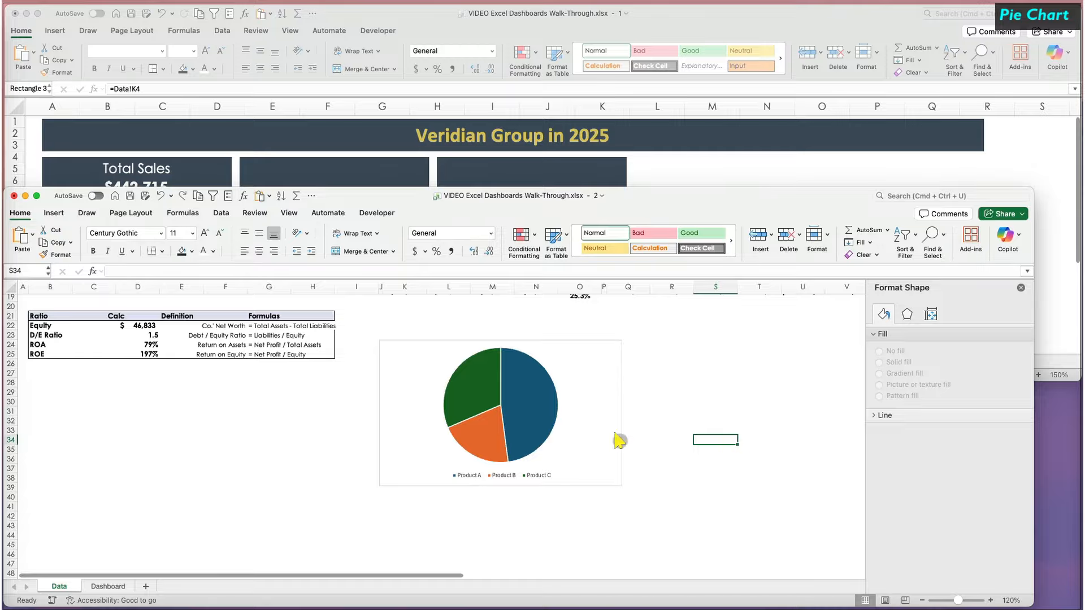
Select the Product A legend entry of the pie chart and set its fill to the recently used dark gold.
{"action": "left_click", "coordinate": [463, 476]}
{"action": "left_click", "coordinate": [464, 476]}
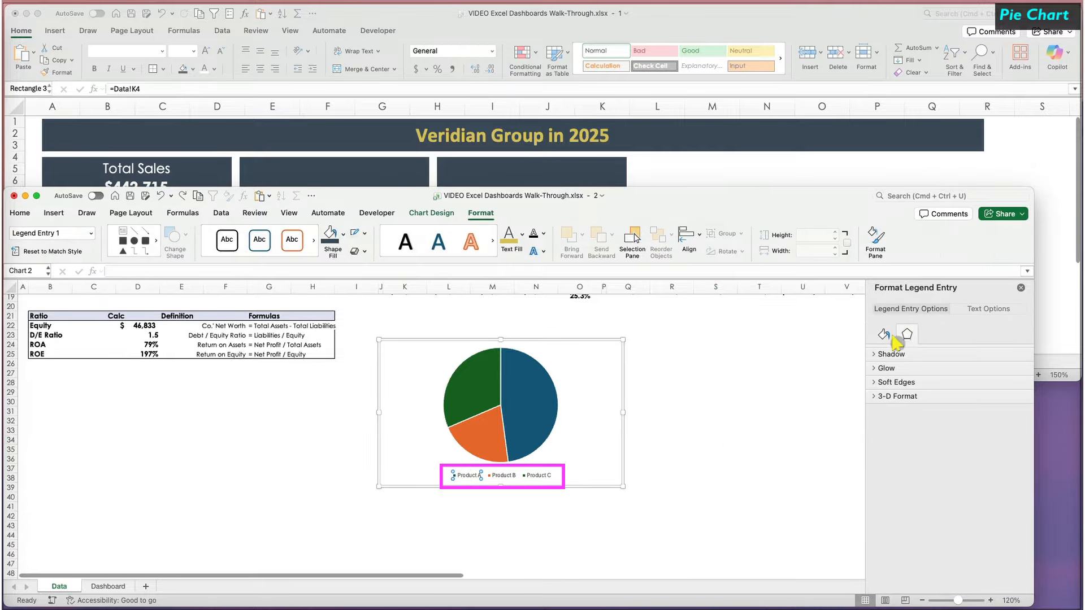
{"action": "left_click", "coordinate": [883, 353]}
{"action": "left_click", "coordinate": [1014, 447]}
{"action": "left_click", "coordinate": [1018, 579]}
Fill the Product B legend entry with the recently used medium gold and the Product C entry with light yellow.
{"action": "left_click", "coordinate": [505, 477]}
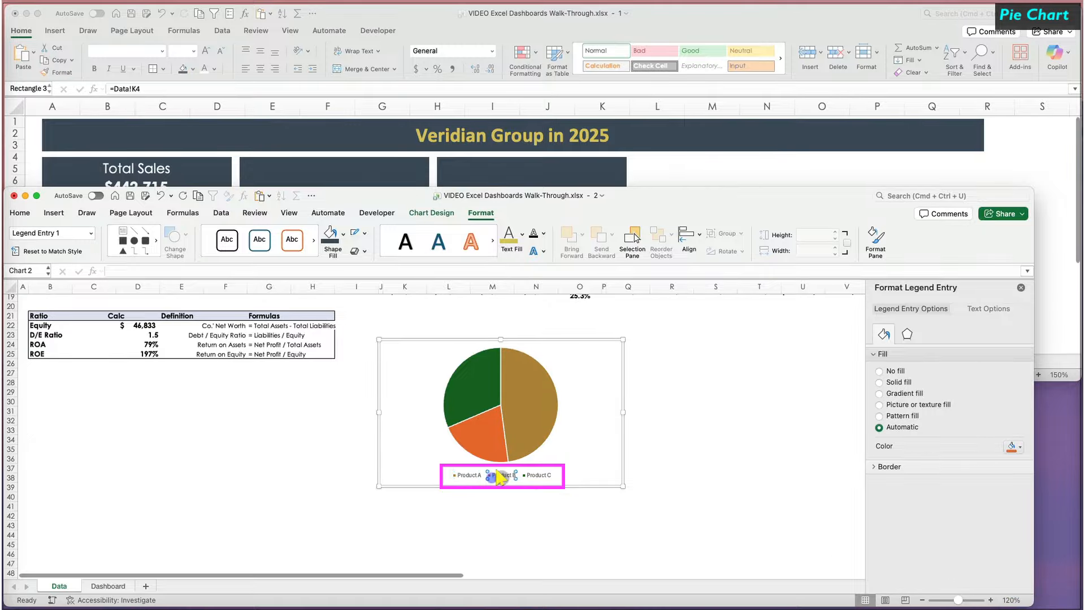
{"action": "left_click", "coordinate": [1015, 447]}
{"action": "left_click", "coordinate": [469, 399]}
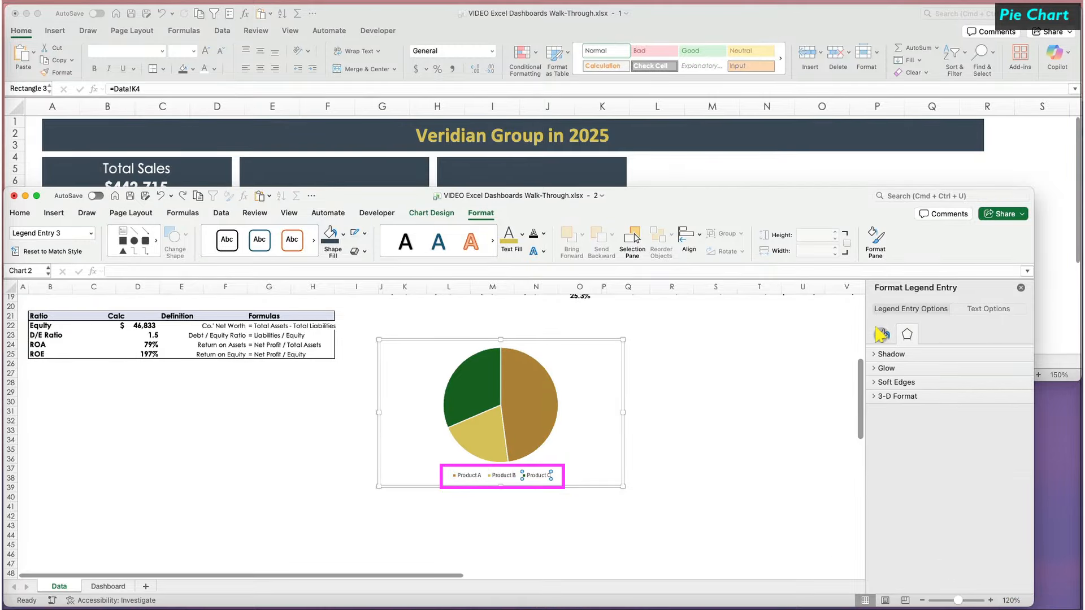
{"action": "left_click", "coordinate": [883, 335]}
{"action": "left_click", "coordinate": [1020, 447]}
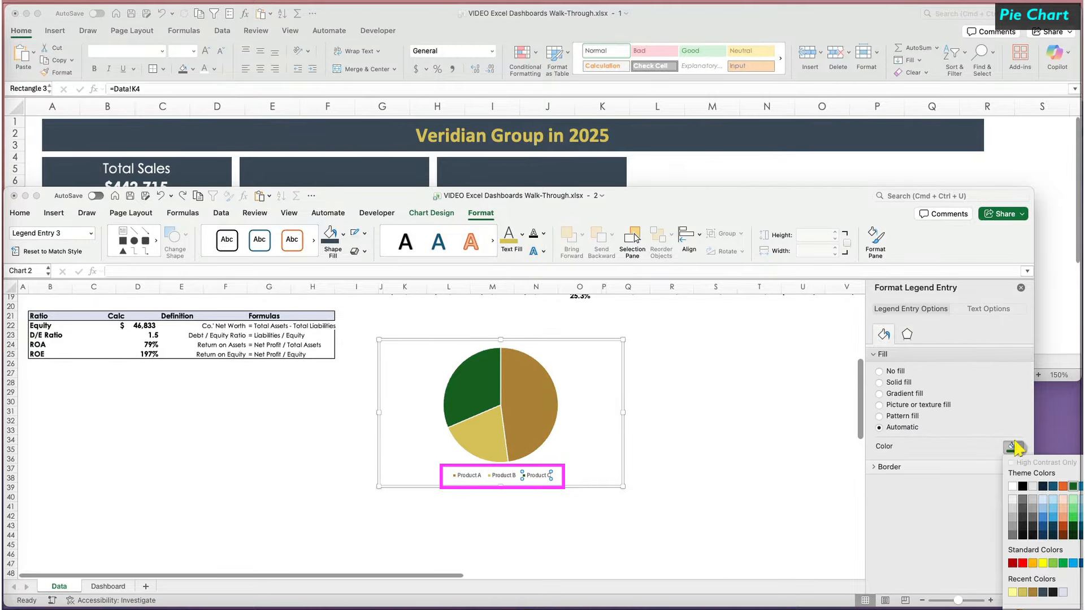
{"action": "left_click", "coordinate": [1011, 591]}
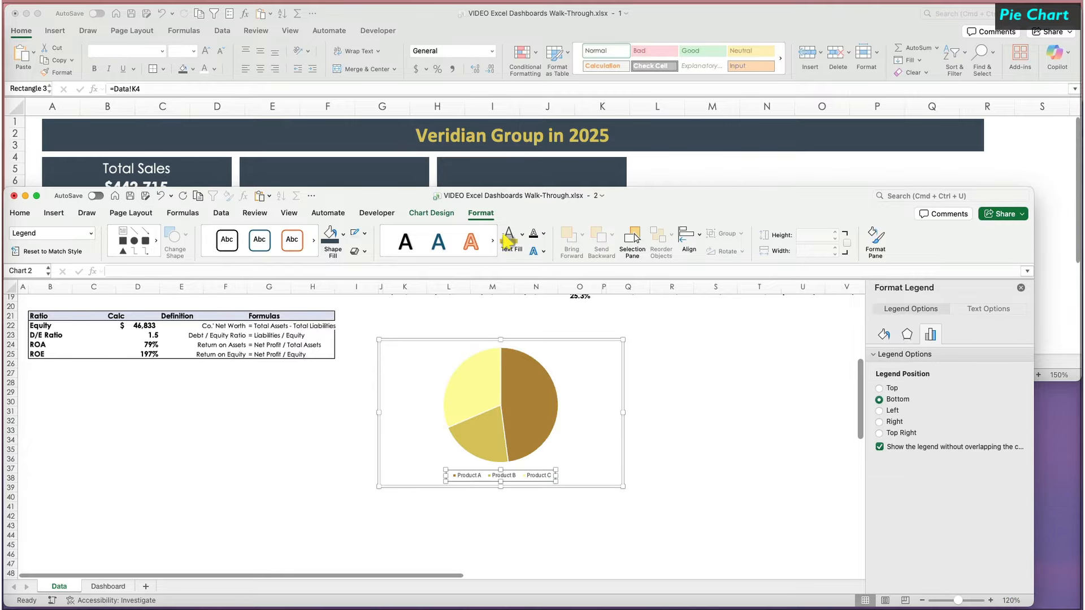
Place the pie chart's legend at the Right.
{"action": "left_click", "coordinate": [441, 212]}
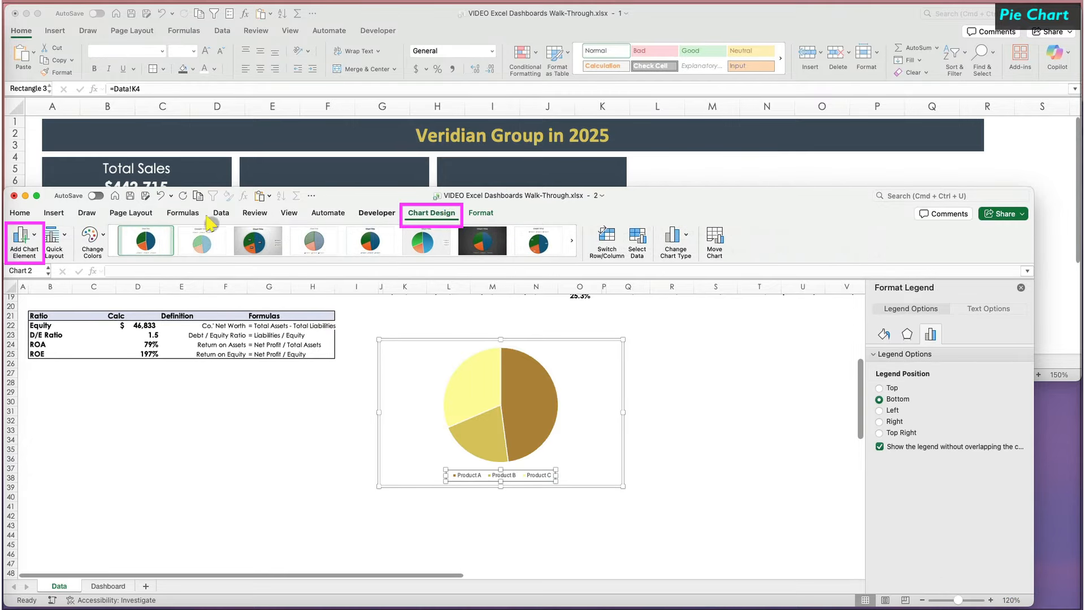
{"action": "left_click", "coordinate": [31, 232]}
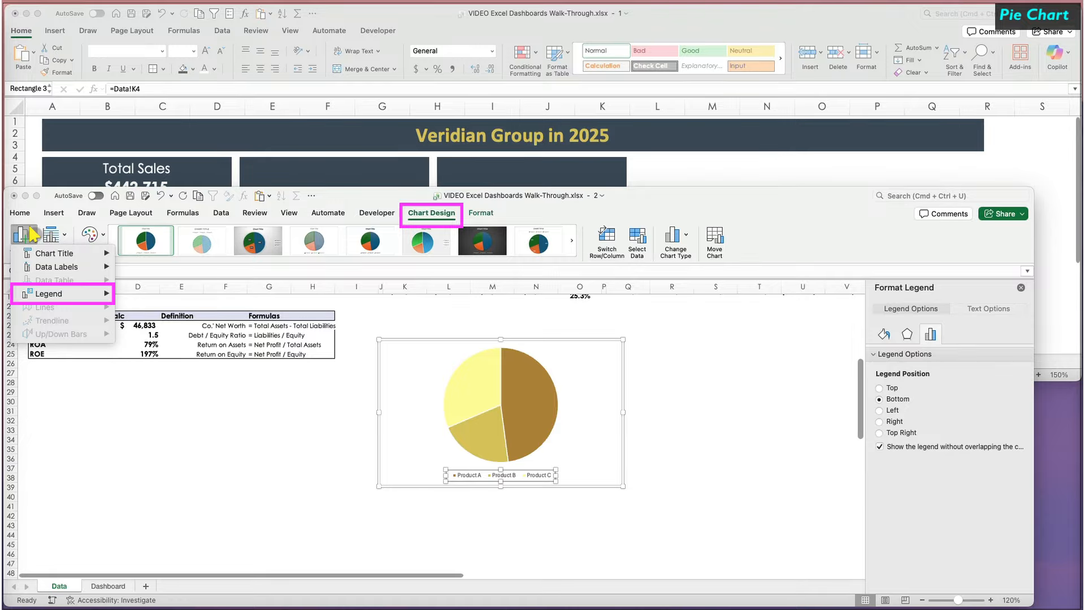
{"action": "mouse_move", "coordinate": [46, 293]}
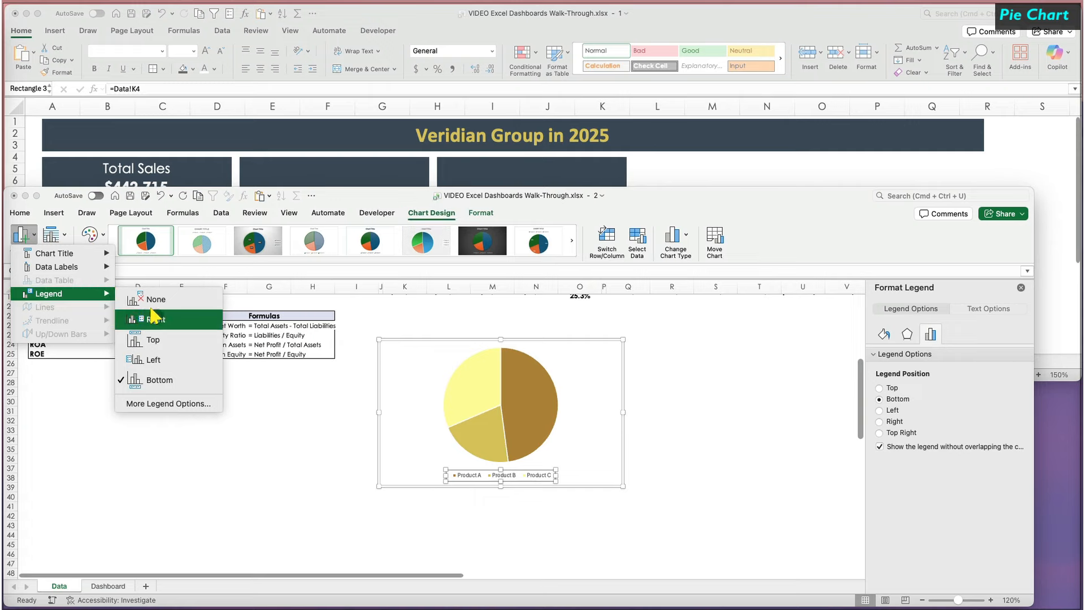
{"action": "left_click", "coordinate": [159, 321]}
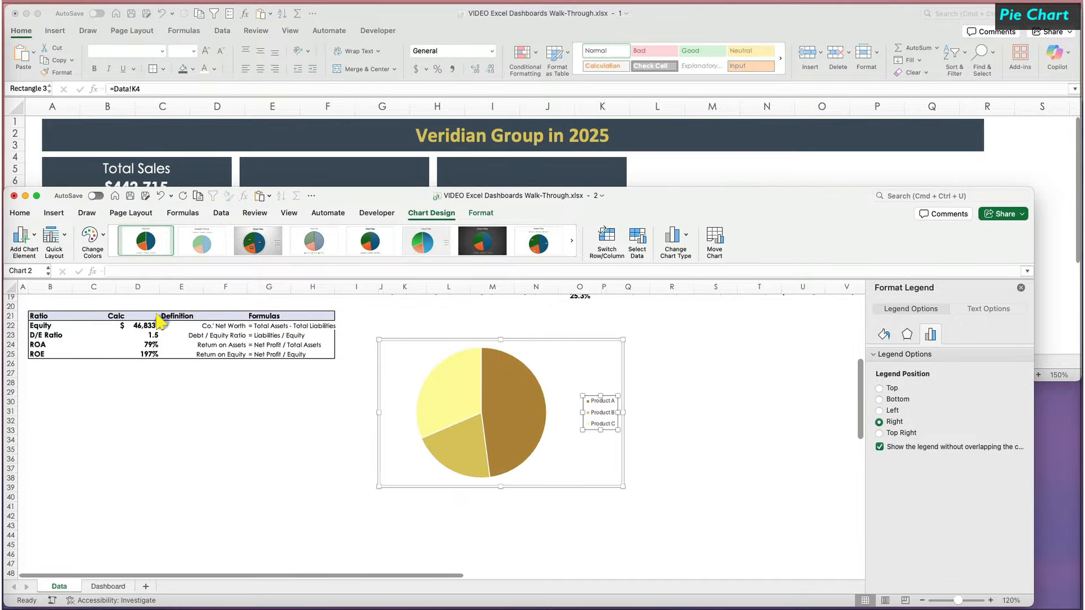
Add data labels to the pie chart with the Center position.
{"action": "left_click", "coordinate": [22, 235]}
{"action": "mouse_move", "coordinate": [44, 259]}
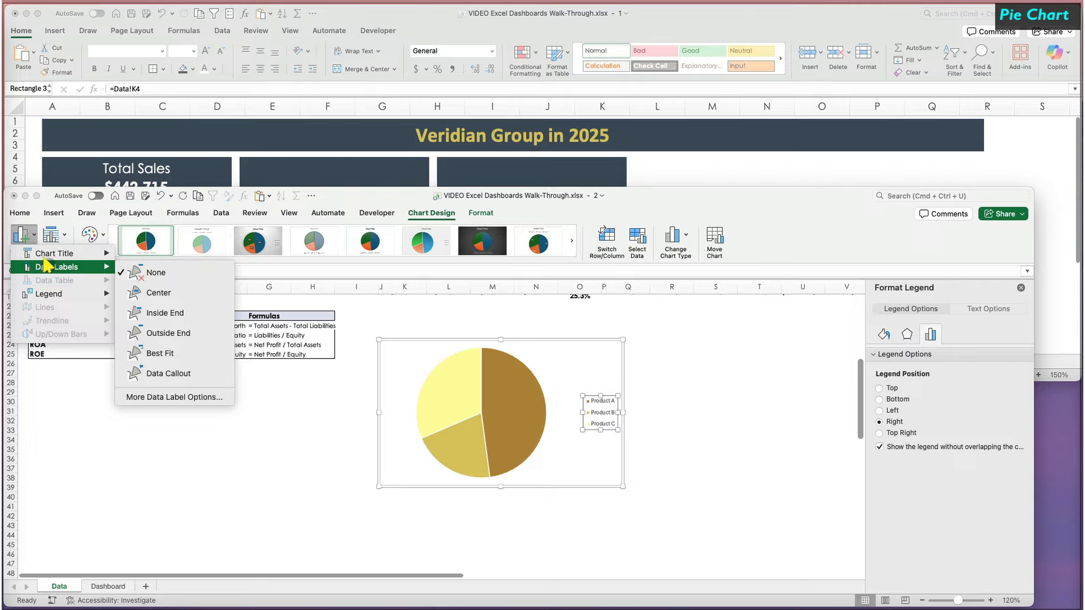
{"action": "left_click", "coordinate": [157, 292]}
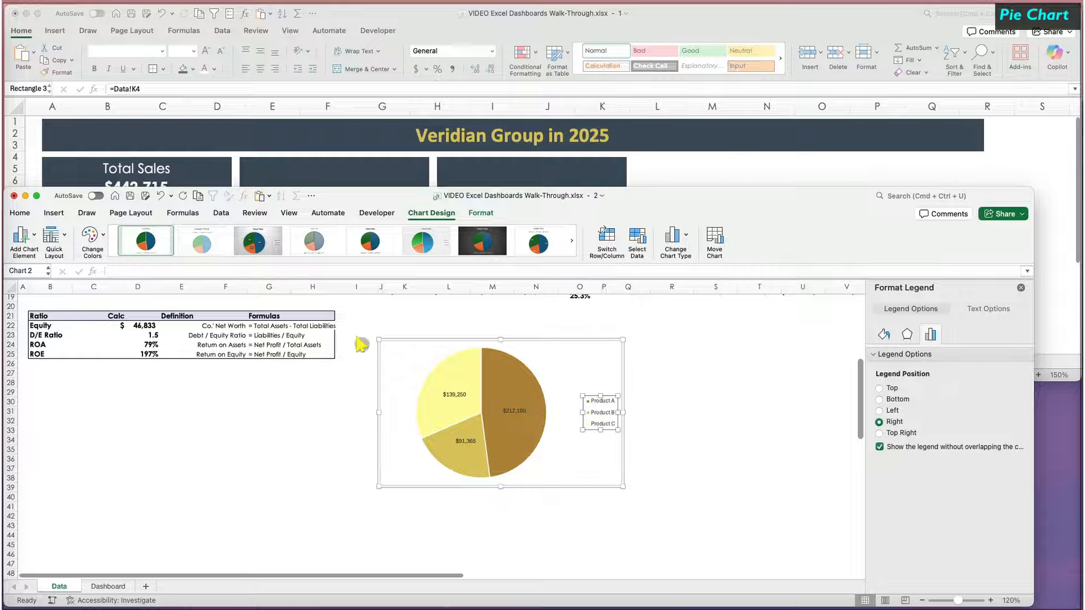
Select the whole pie chart and set its font to Century Gothic.
{"action": "left_click", "coordinate": [387, 364]}
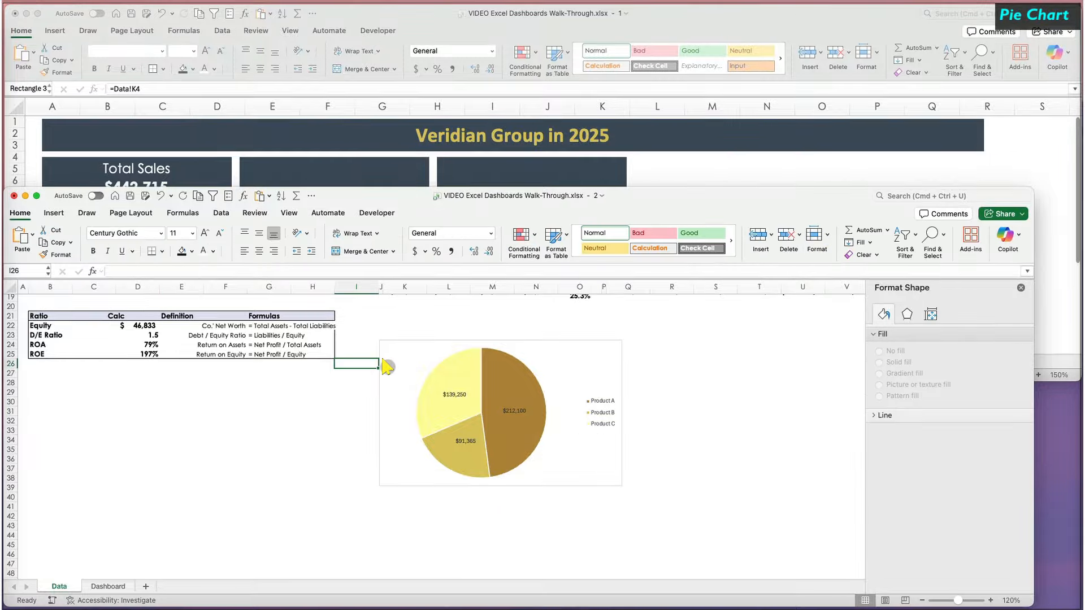
{"action": "left_click", "coordinate": [160, 233]}
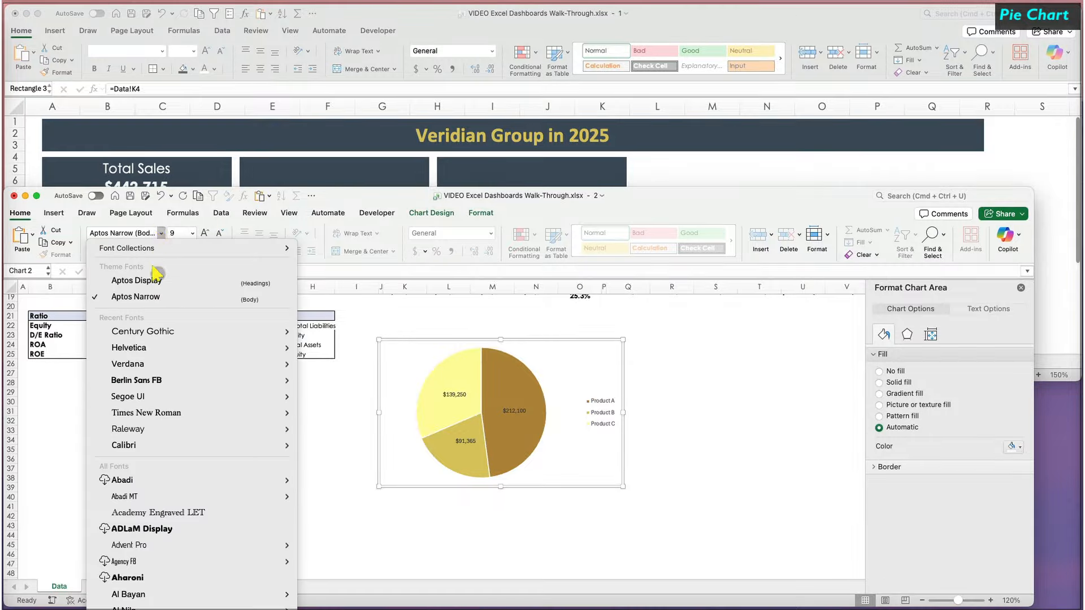
{"action": "mouse_move", "coordinate": [155, 330]}
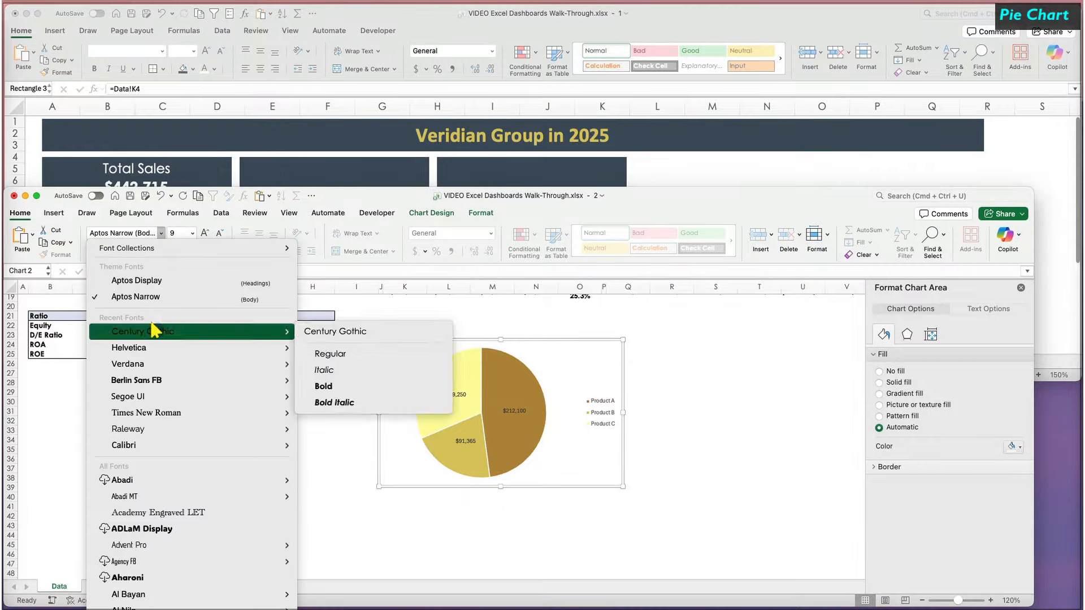
{"action": "left_click", "coordinate": [312, 333]}
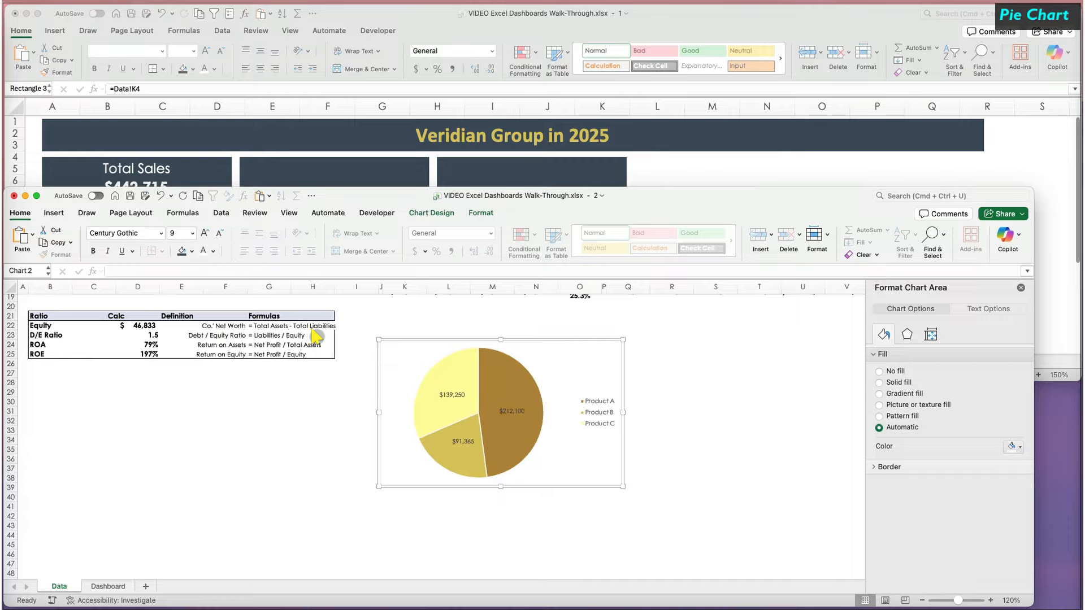
Make the pie chart's data labels bold with a font size of 8.
{"action": "left_click", "coordinate": [451, 394]}
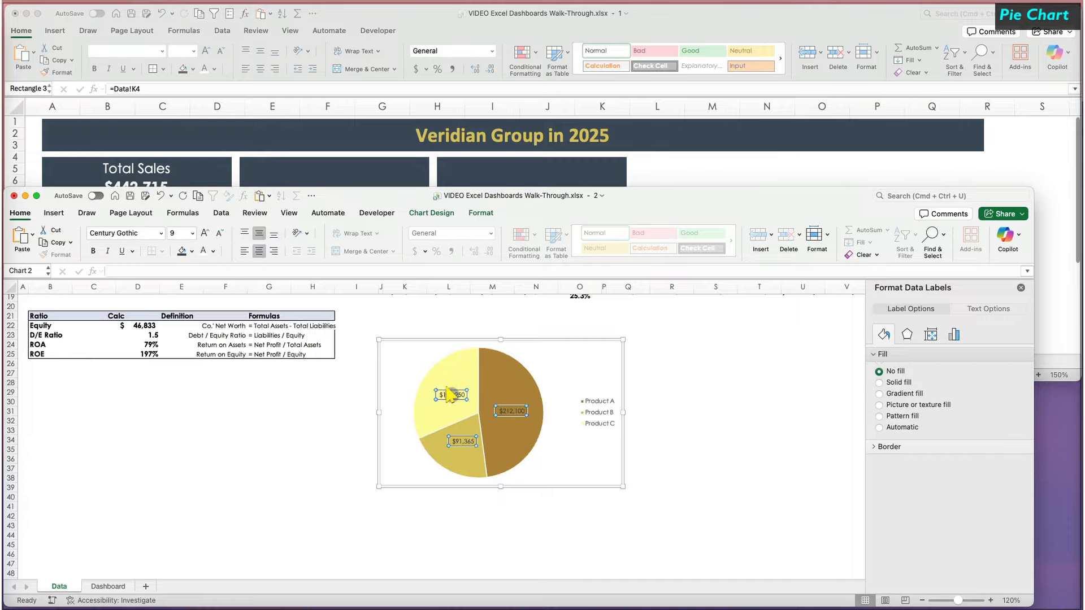
{"action": "left_click", "coordinate": [92, 251]}
{"action": "left_click", "coordinate": [193, 233]}
{"action": "left_click", "coordinate": [184, 251]}
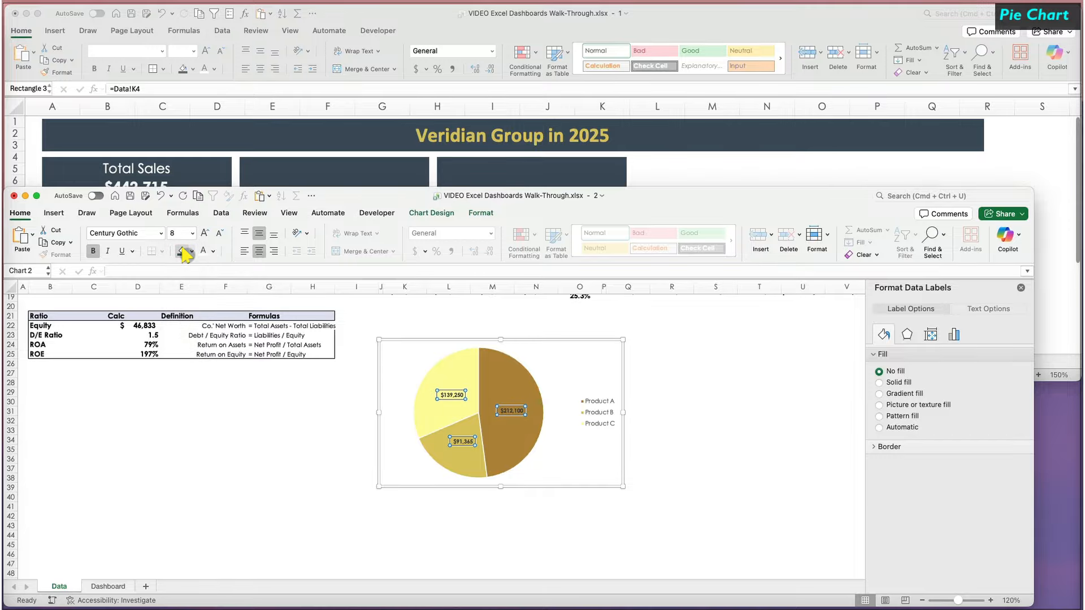
Set the border of the pie chart's chart area to No line.
{"action": "left_click", "coordinate": [590, 404]}
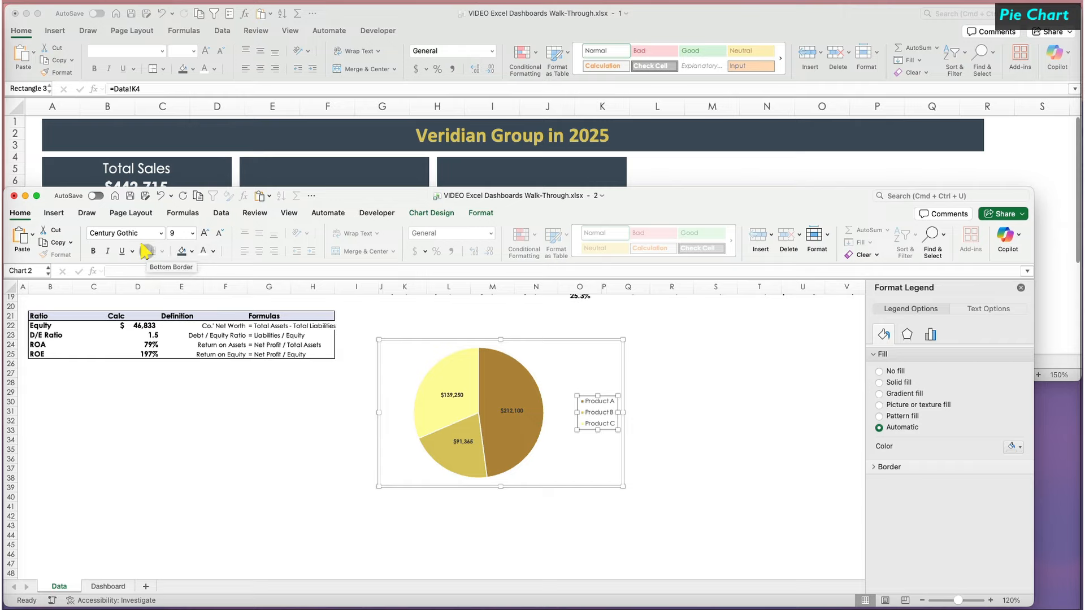
{"action": "left_click", "coordinate": [293, 428]}
{"action": "left_click", "coordinate": [380, 388]}
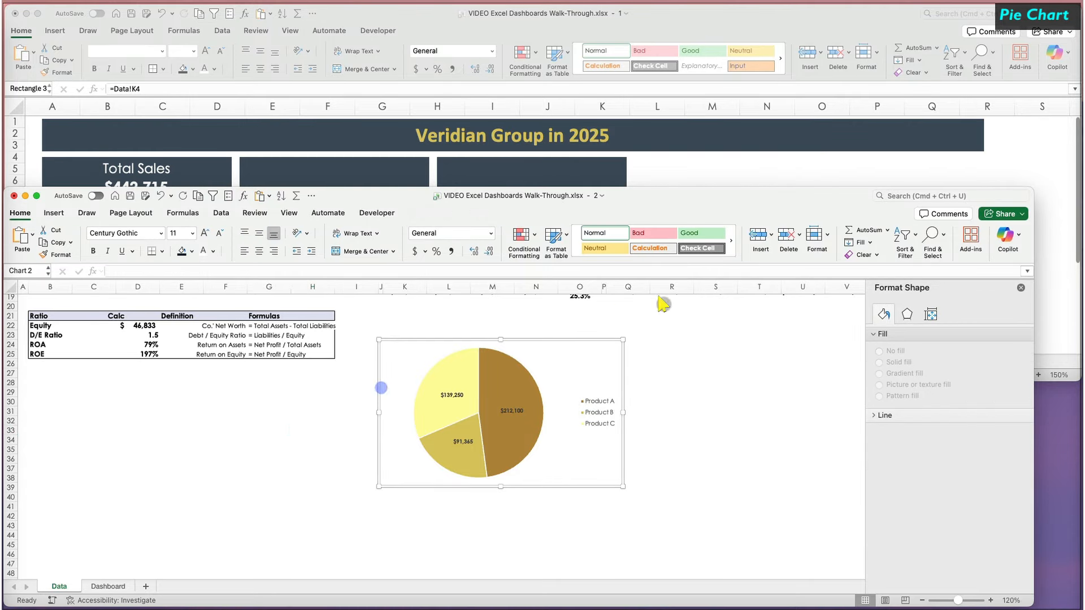
{"action": "left_click", "coordinate": [874, 467]}
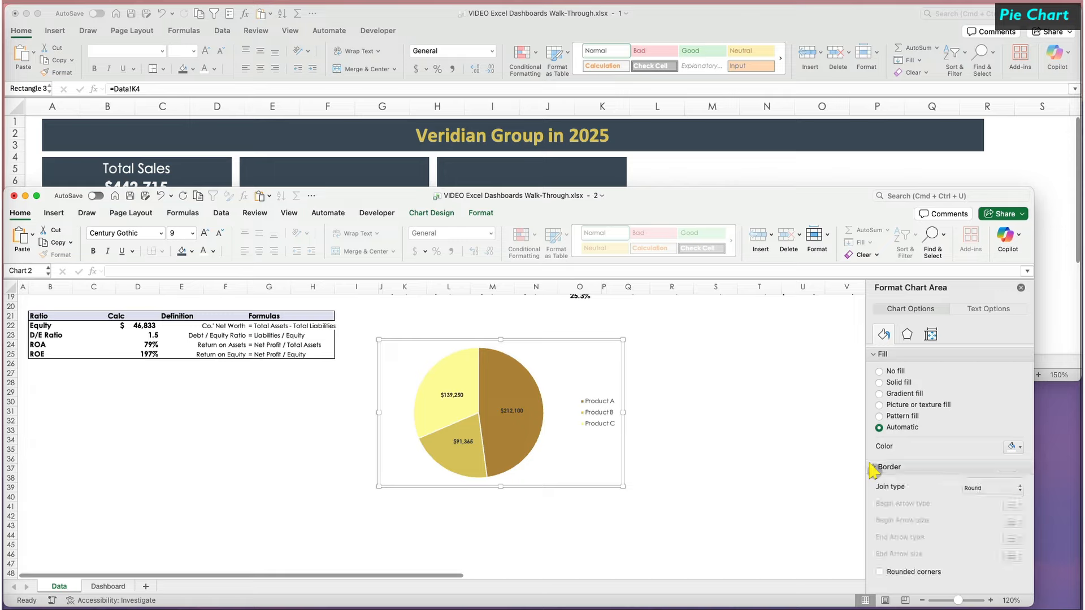
{"action": "left_click", "coordinate": [726, 465]}
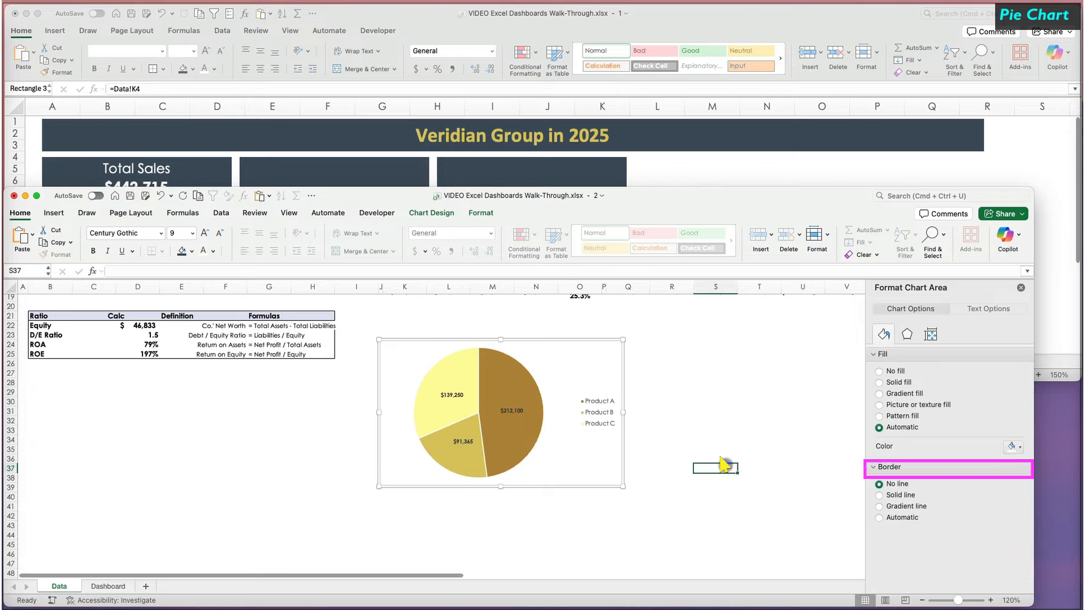
Cut the pie chart from the Data sheet and paste it onto the Dashboard sheet, enlarging the Dashboard window.
{"action": "left_click", "coordinate": [596, 452]}
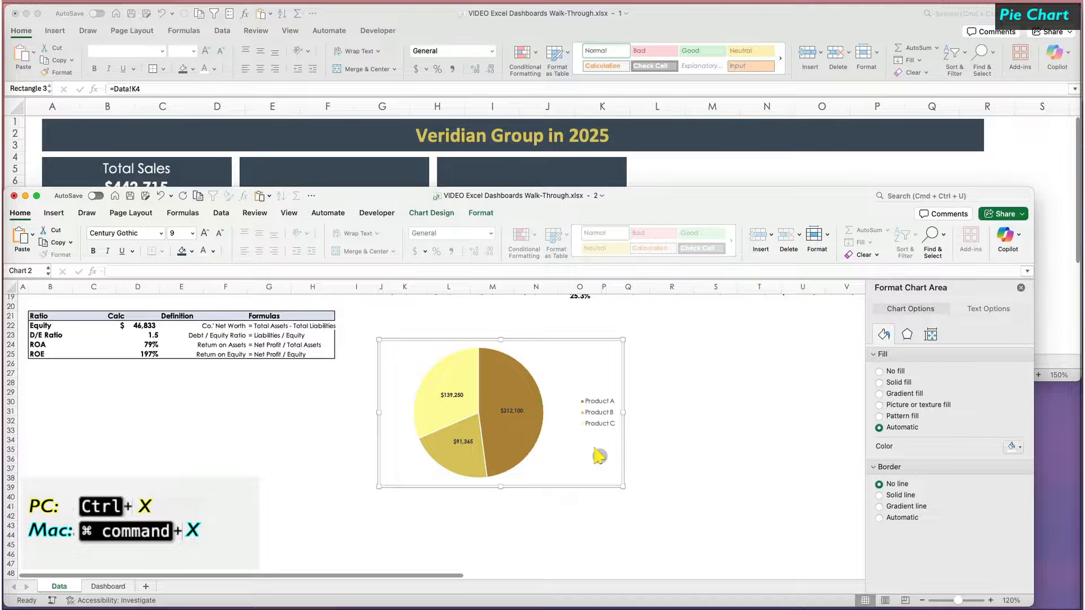
{"action": "key", "text": "super+x"}
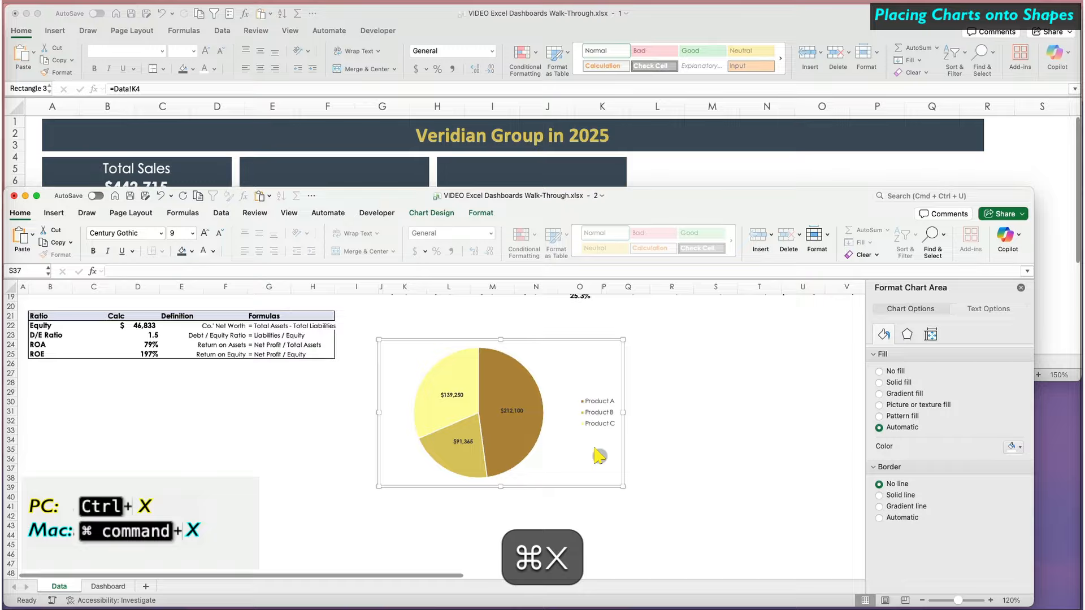
{"action": "left_click", "coordinate": [682, 170]}
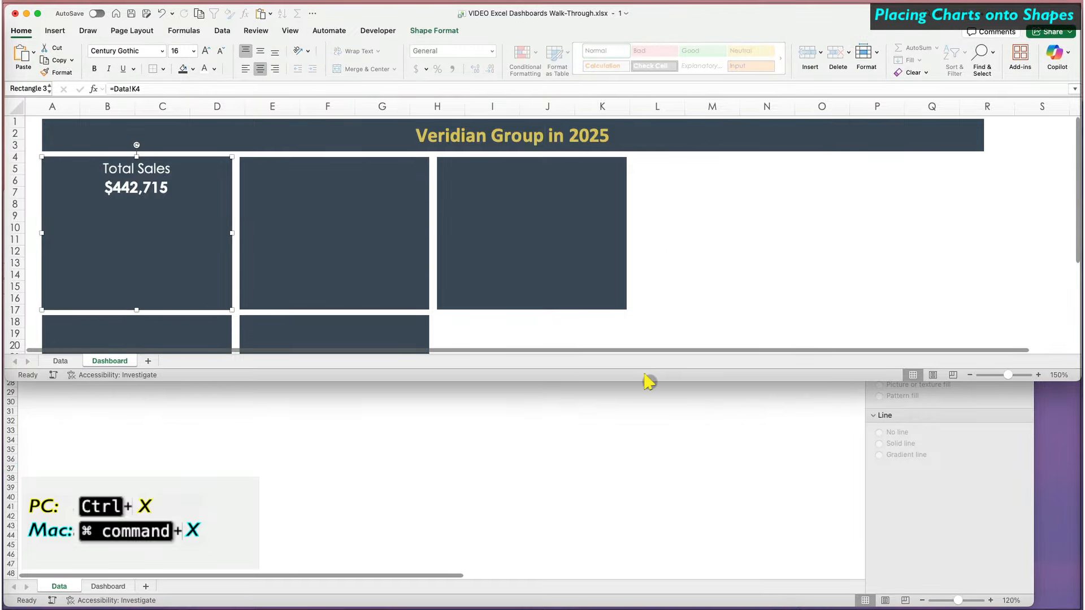
{"action": "left_click_drag", "start_coordinate": [649, 382], "coordinate": [649, 506]}
{"action": "key", "text": "super+v"}
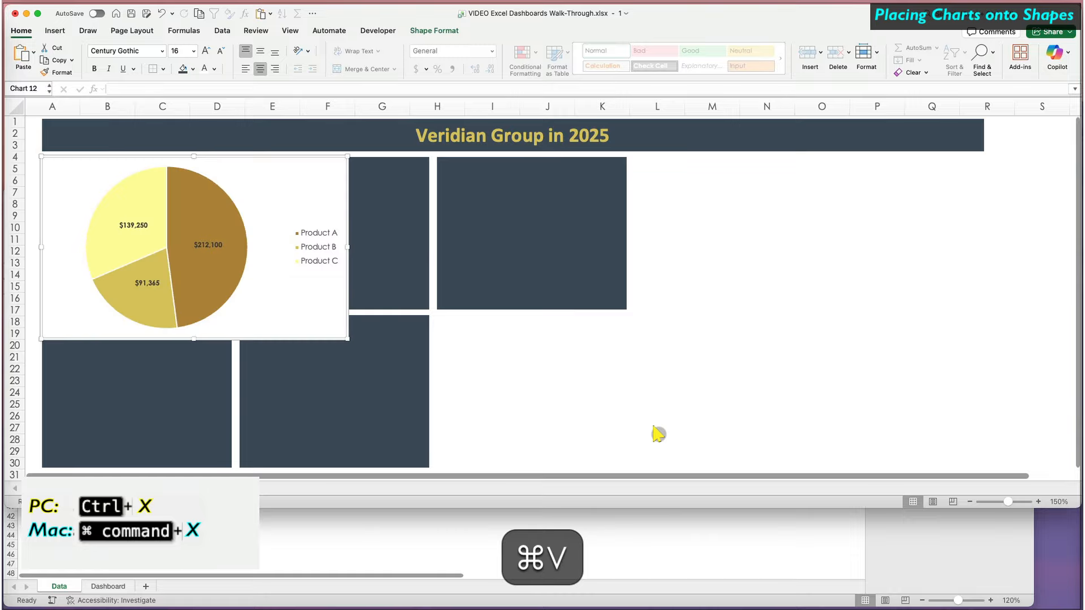
Move the pie chart down so it sits below the Total Sales figure, and show its format and size settings.
{"action": "left_click_drag", "start_coordinate": [266, 293], "coordinate": [273, 334]}
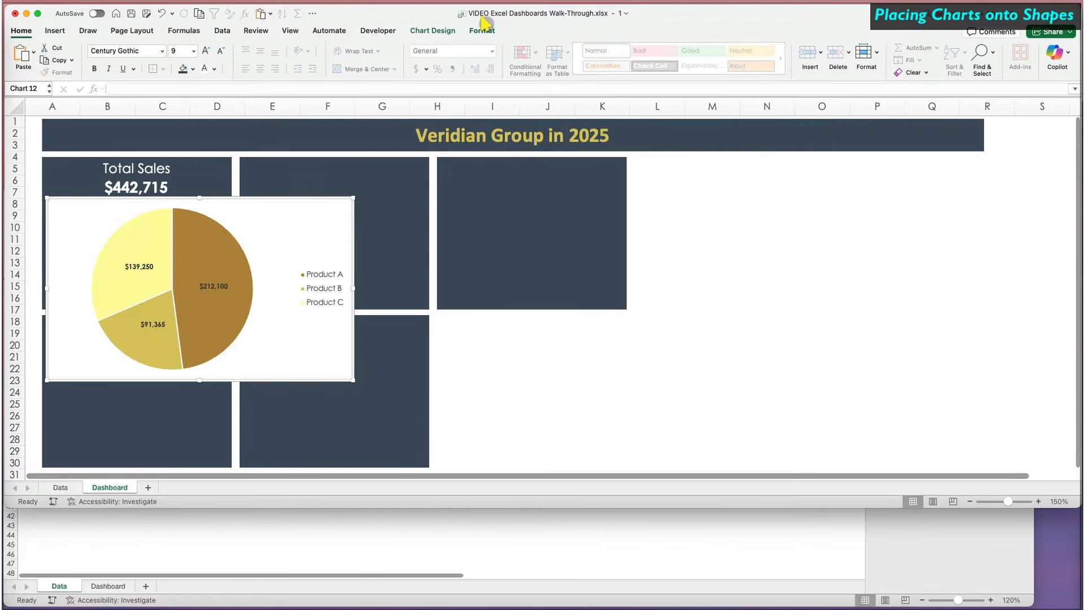
{"action": "left_click", "coordinate": [482, 30]}
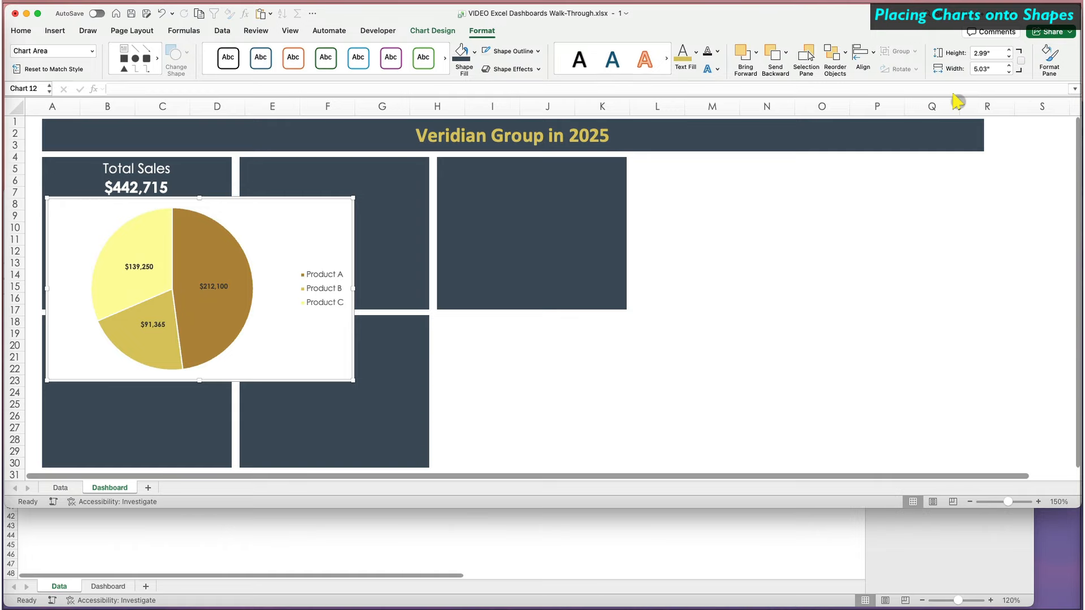
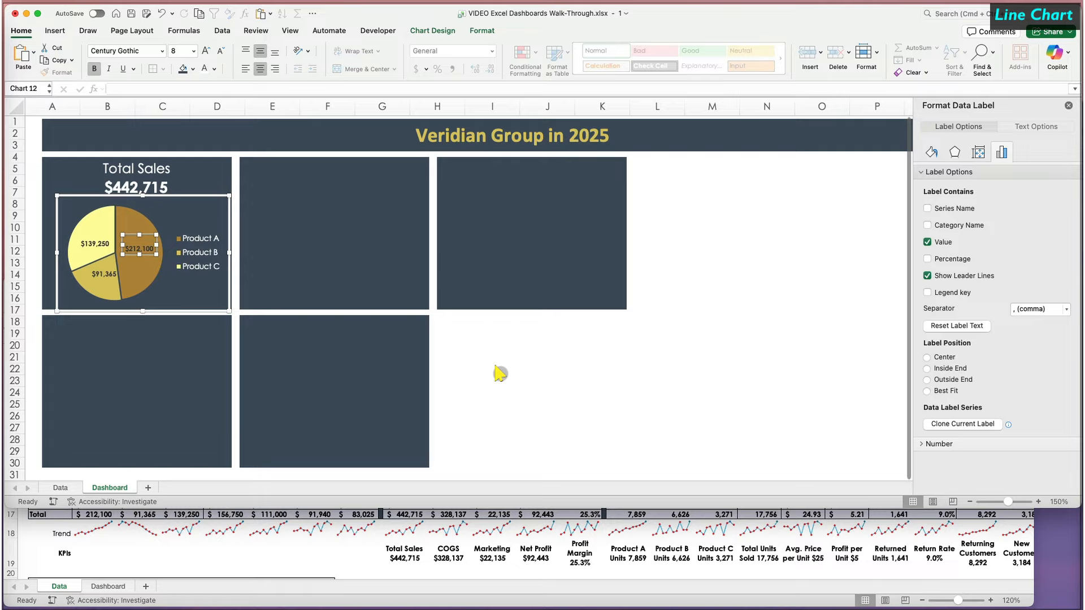
Link the text of the second upper dashboard rectangle to the Total Units Sold header in cell T4 of the Data sheet.
{"action": "left_click", "coordinate": [500, 372]}
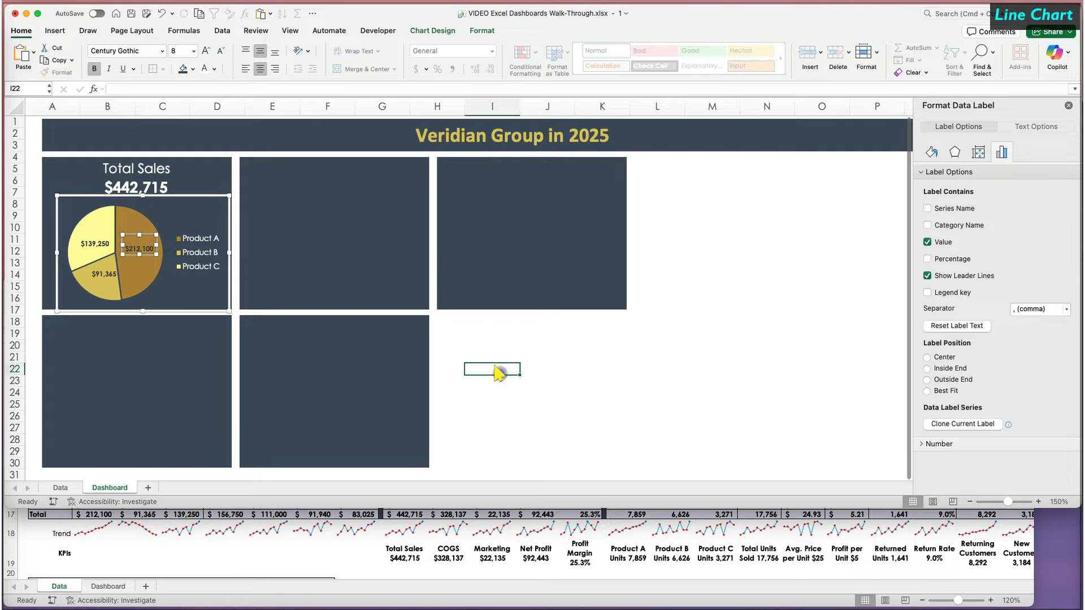
{"action": "left_click", "coordinate": [331, 168]}
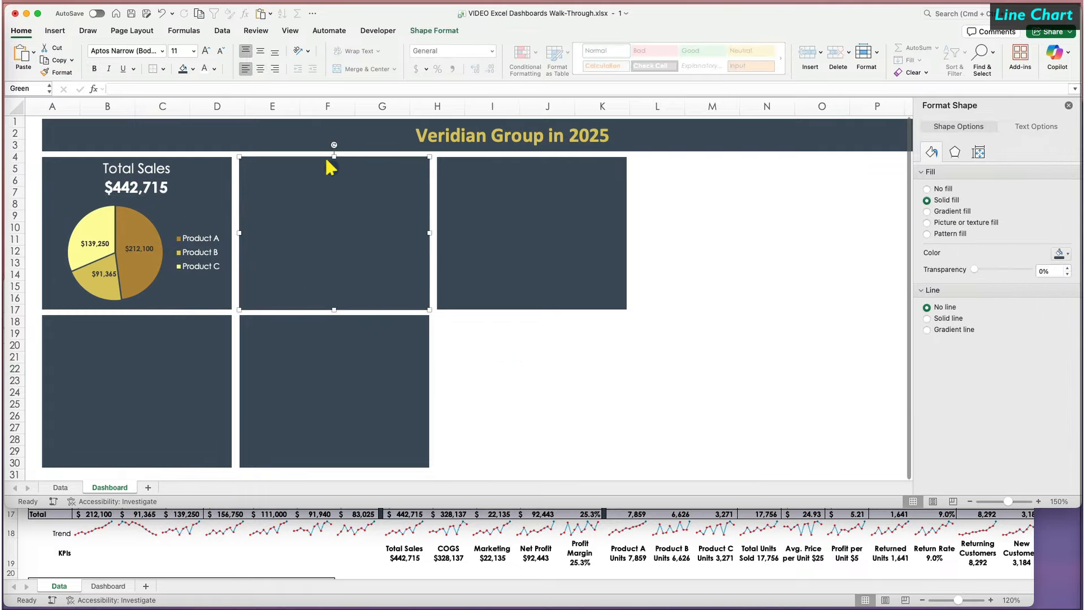
{"action": "left_click", "coordinate": [301, 89]}
{"action": "type", "text": "="}
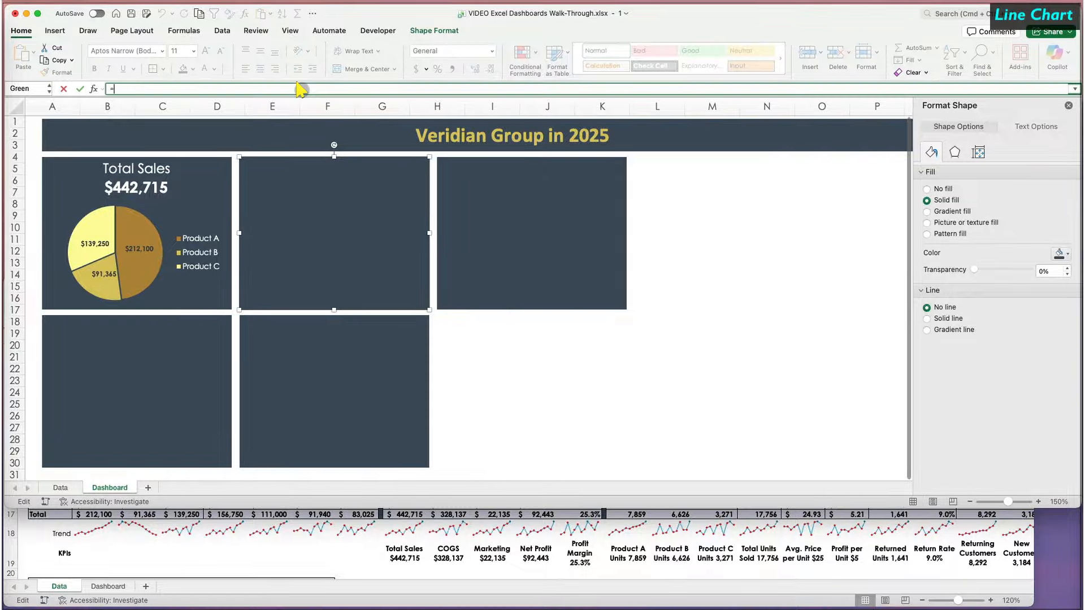
{"action": "left_click", "coordinate": [500, 575]}
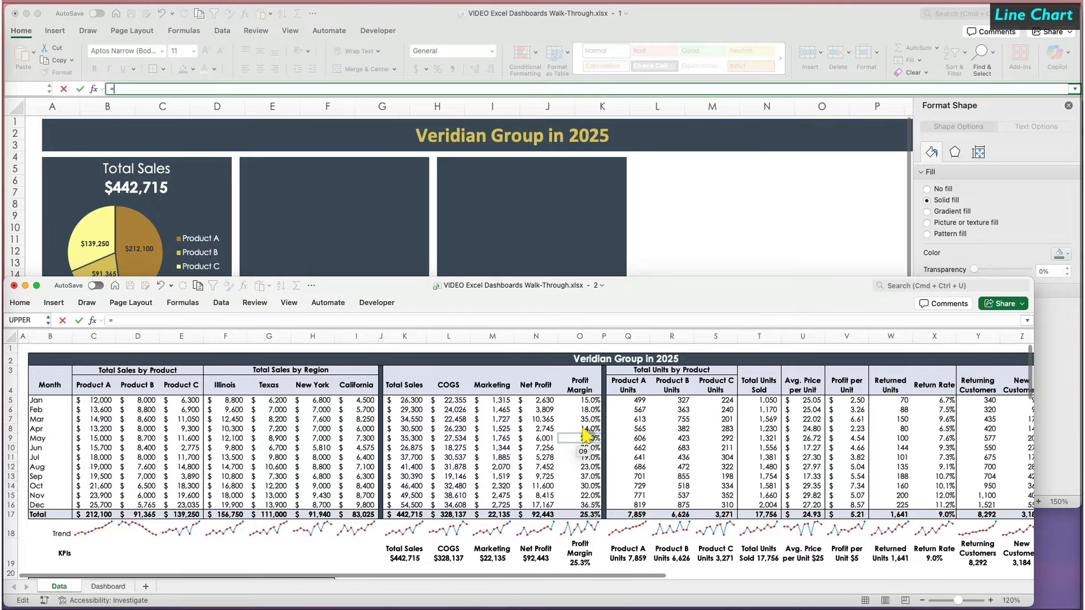
{"action": "left_click", "coordinate": [752, 387]}
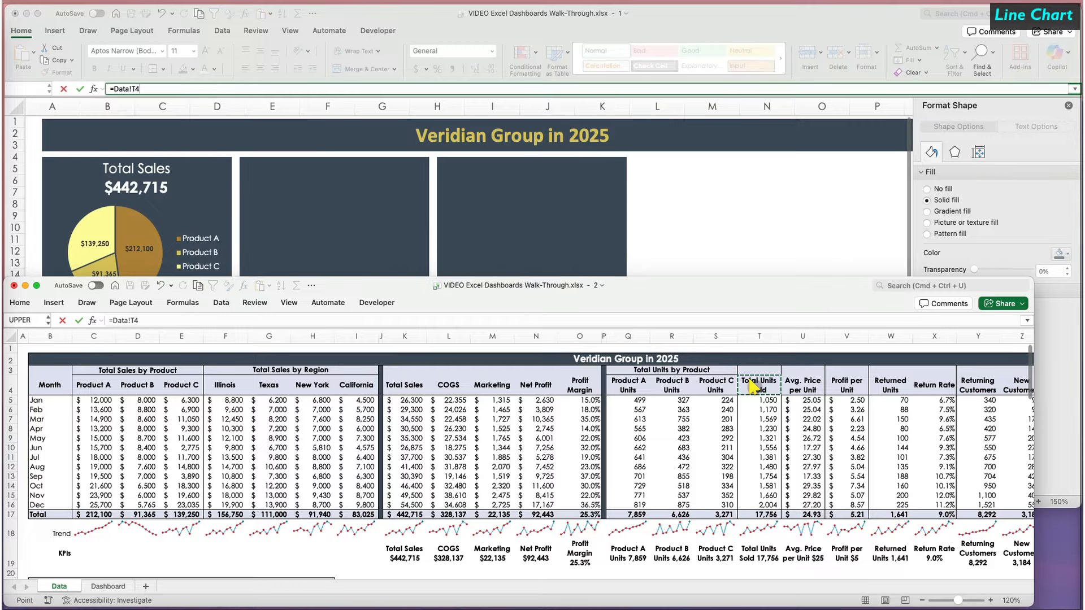
{"action": "key", "text": "Return"}
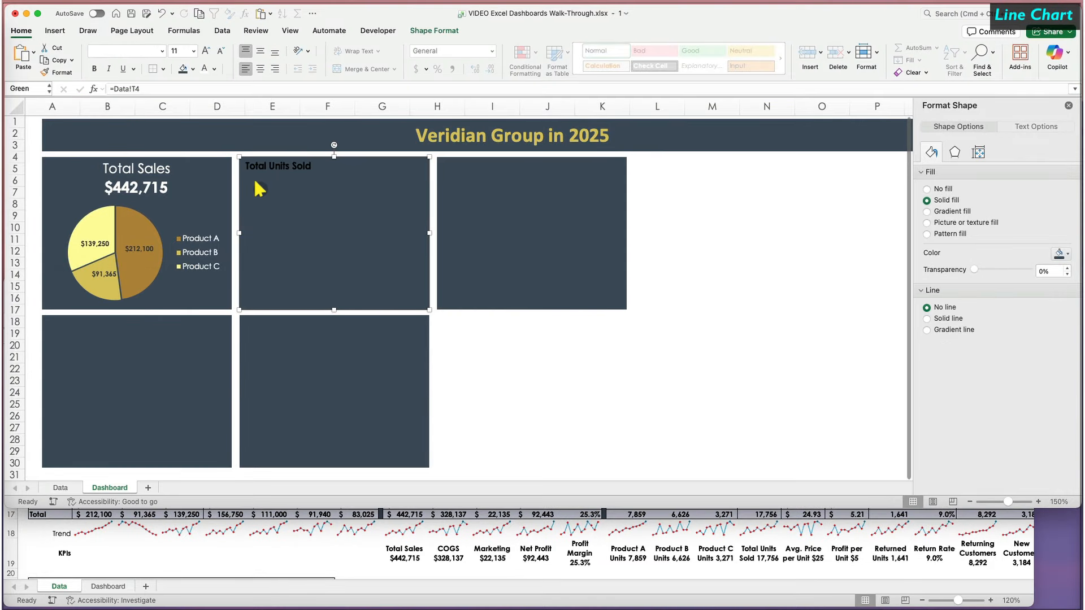
Copy the formatting of the Total Sales rectangle onto the Total Units Sold rectangle.
{"action": "left_click", "coordinate": [173, 164]}
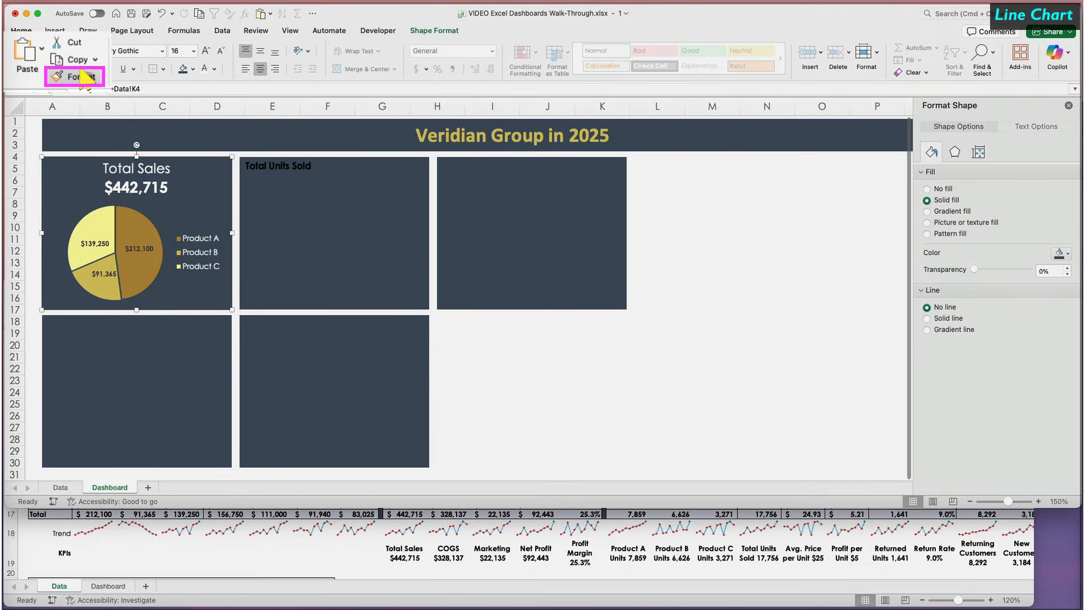
{"action": "left_click", "coordinate": [100, 77]}
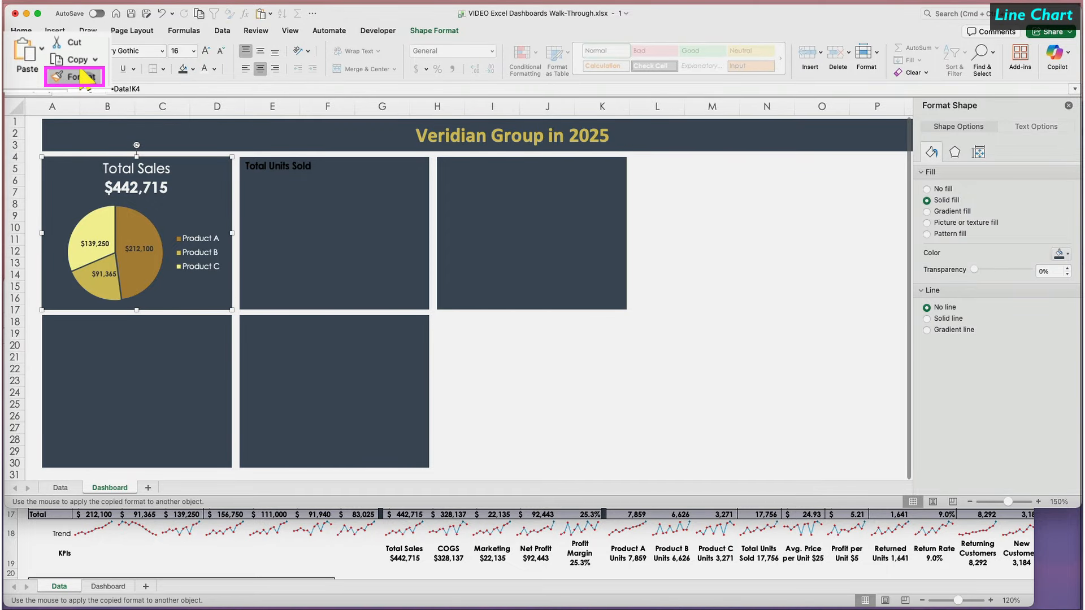
{"action": "left_click", "coordinate": [305, 169]}
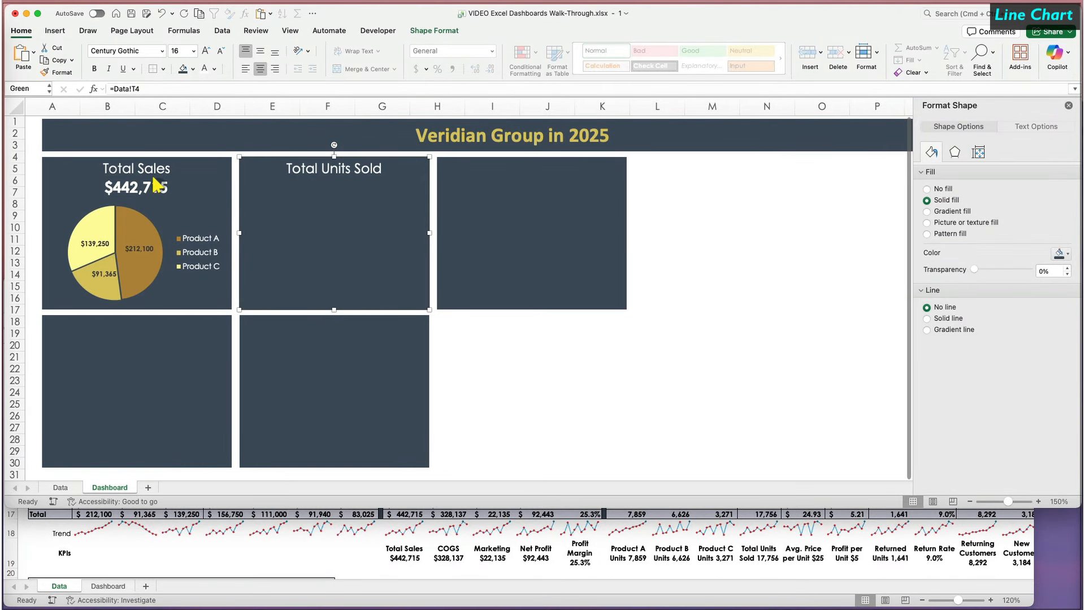
Duplicate the Total Sales amount text box and place the copy beneath the Total Units Sold heading.
{"action": "left_click", "coordinate": [151, 187]}
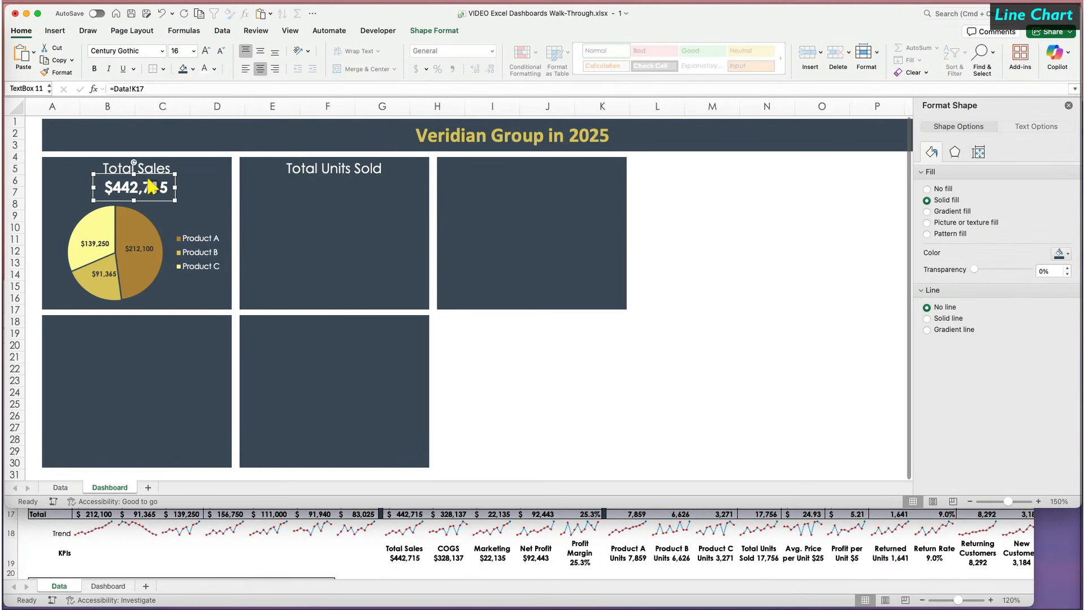
{"action": "key", "text": "super+c"}
{"action": "key", "text": "super+v"}
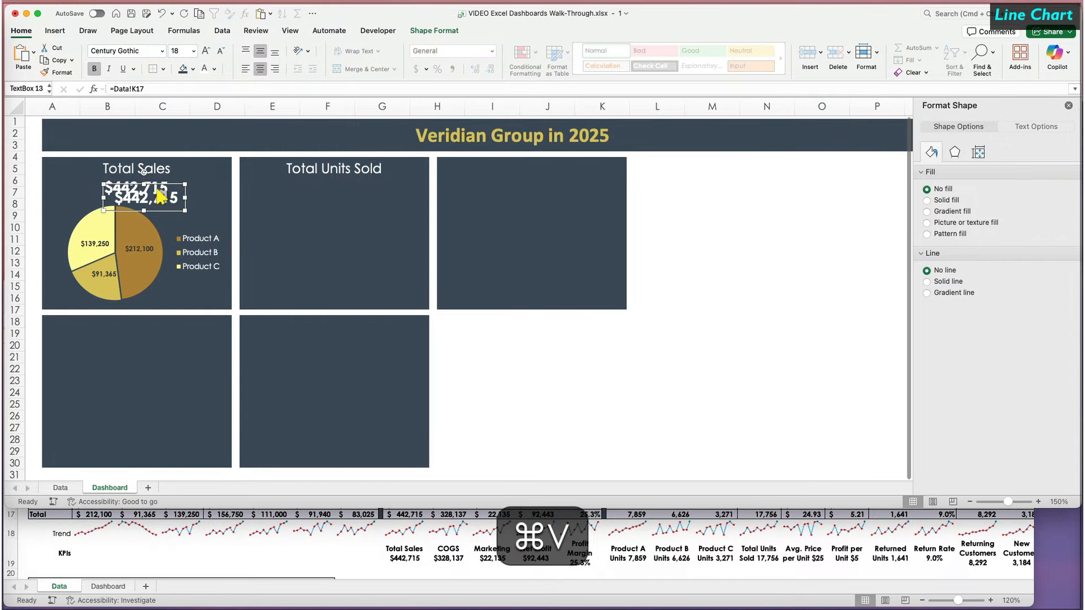
{"action": "left_click_drag", "start_coordinate": [164, 208], "coordinate": [346, 201]}
Relink the duplicated text box to the units sold total in cell T17 of the Data sheet.
{"action": "triple_click", "coordinate": [164, 89]}
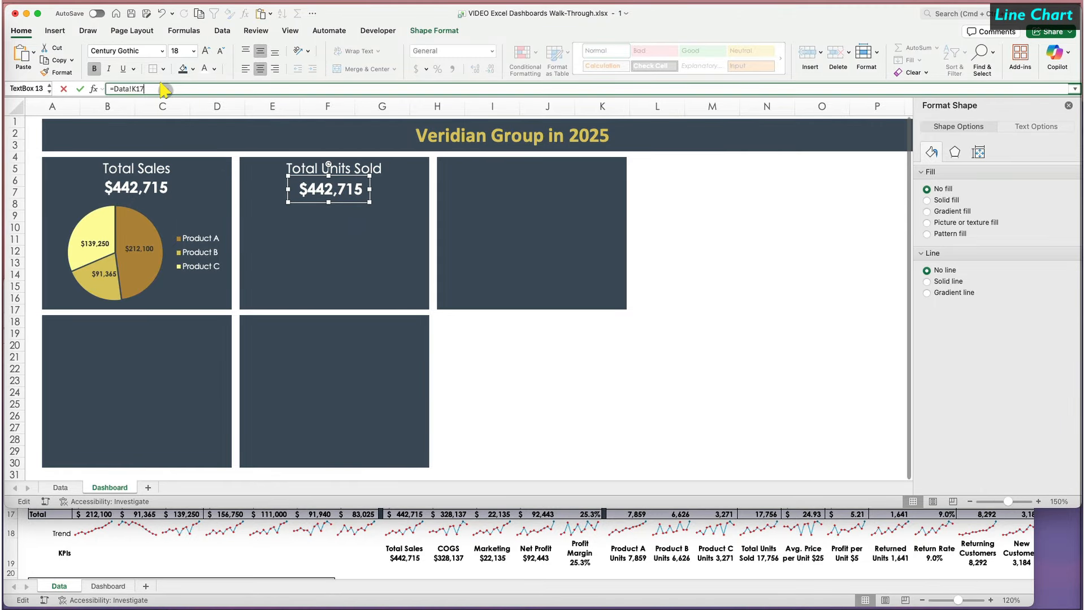
{"action": "type", "text": "="}
{"action": "left_click", "coordinate": [315, 549]}
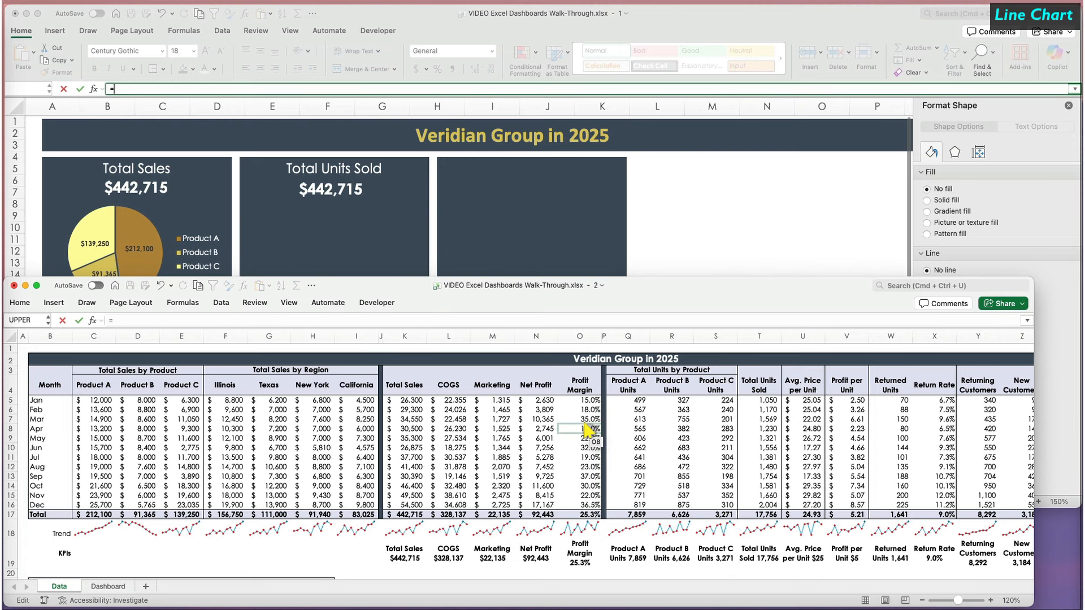
{"action": "left_click", "coordinate": [759, 514]}
{"action": "key", "text": "Return"}
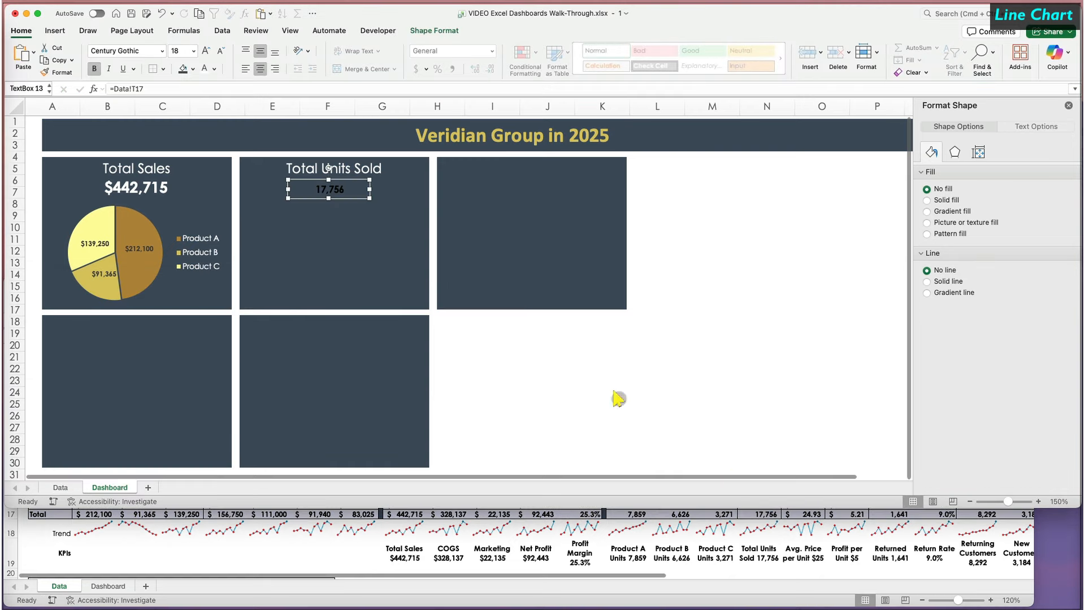
Copy the formatting of the Total Sales amount text box onto the total units figure.
{"action": "left_click", "coordinate": [166, 195]}
{"action": "left_click", "coordinate": [55, 72]}
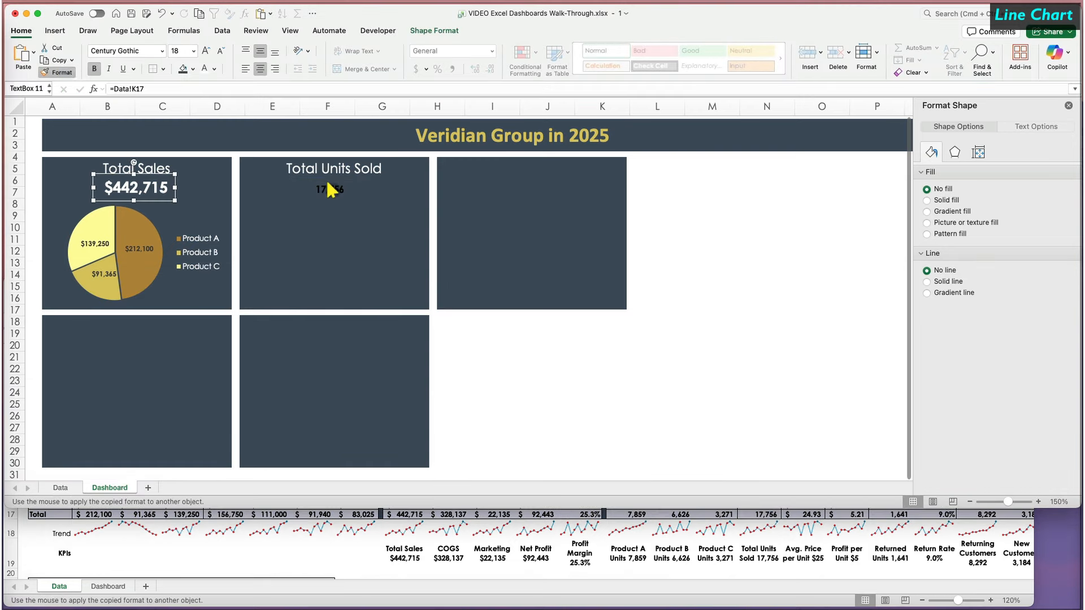
{"action": "left_click", "coordinate": [344, 189]}
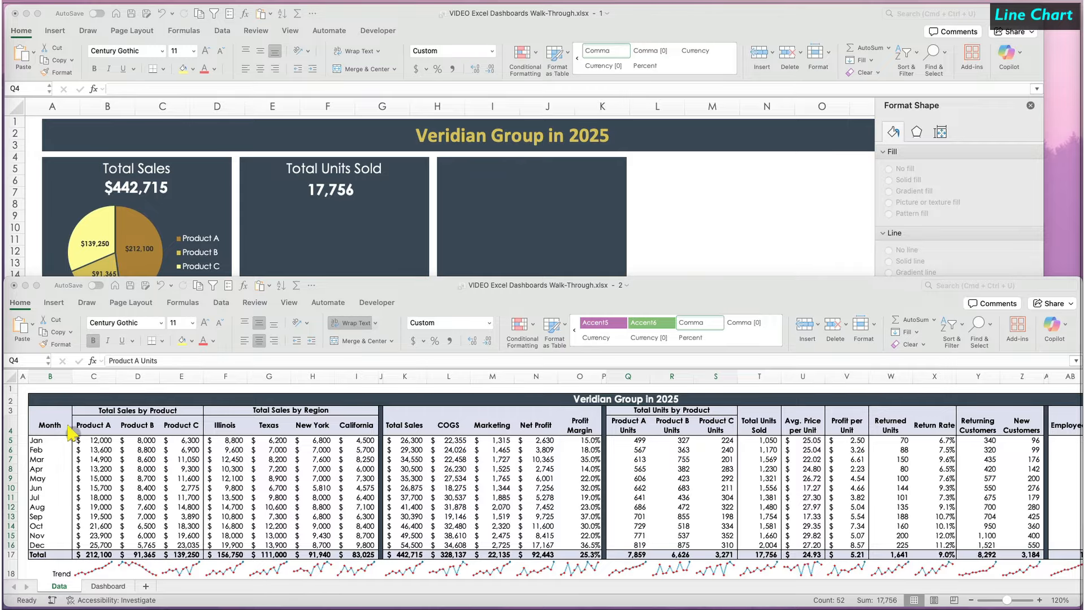
Insert the recommended Line chart from the Month column and the Product A, B and C Units columns, January to December with headers.
{"action": "left_click", "coordinate": [56, 429]}
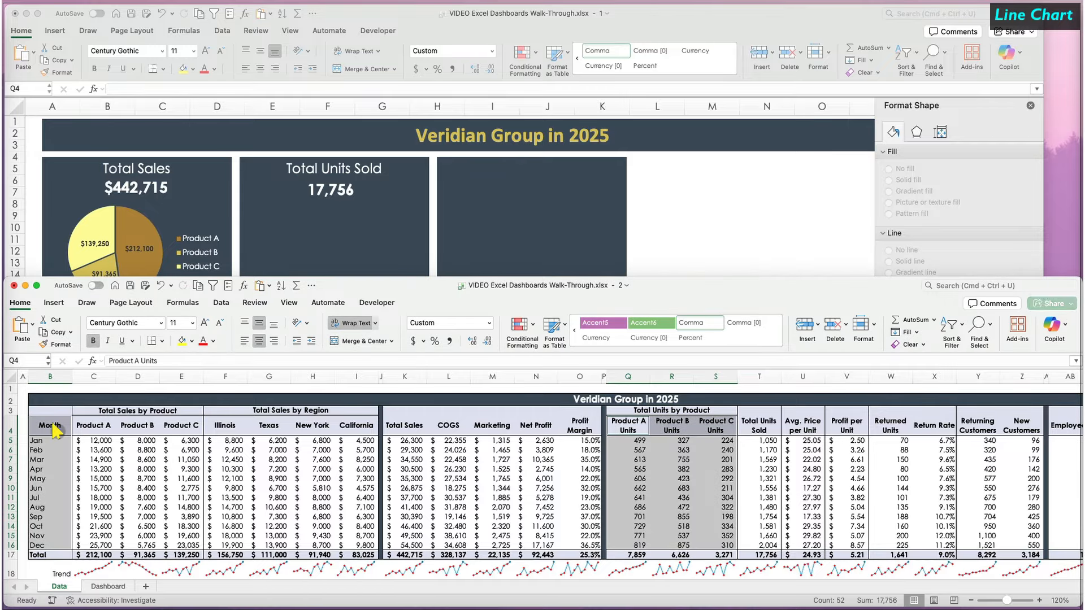
{"action": "left_click", "coordinate": [53, 424]}
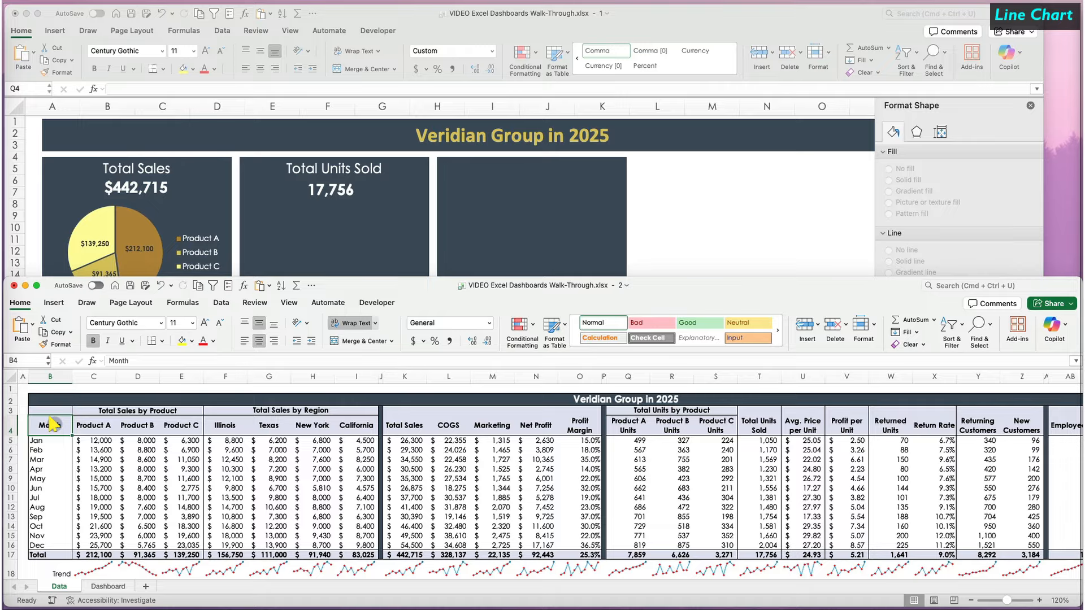
{"action": "left_click_drag", "start_coordinate": [54, 424], "coordinate": [57, 541]}
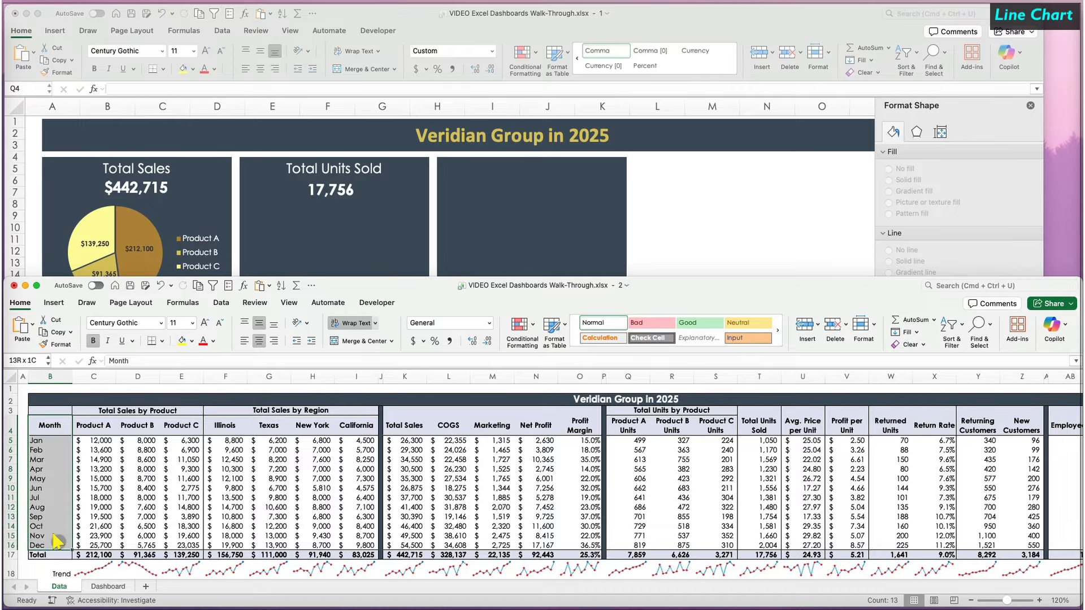
{"action": "left_click_drag", "start_coordinate": [624, 425], "coordinate": [715, 545]}
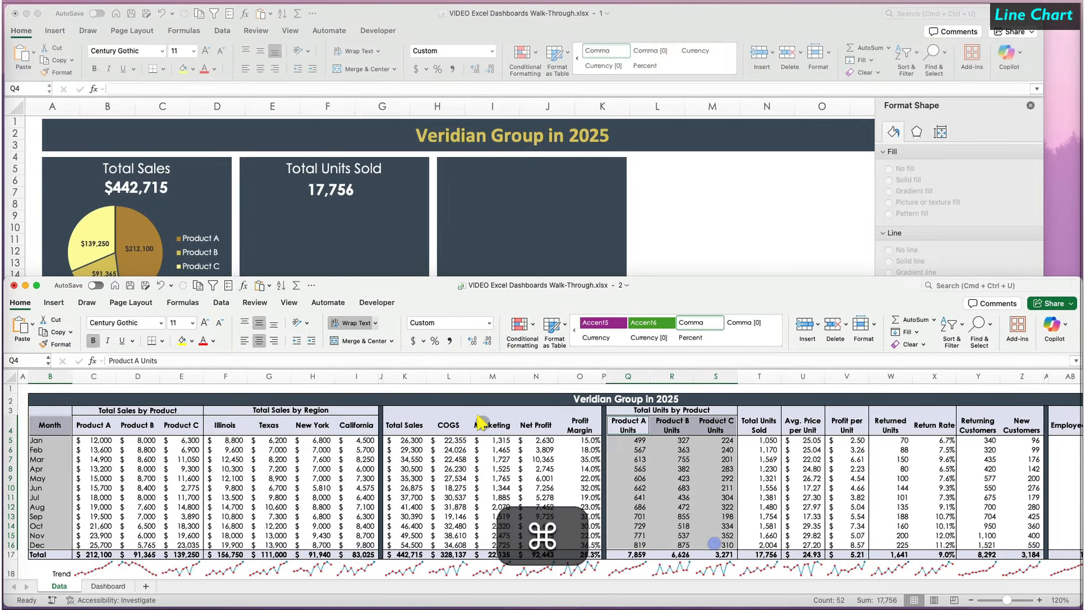
{"action": "left_click", "coordinate": [57, 302]}
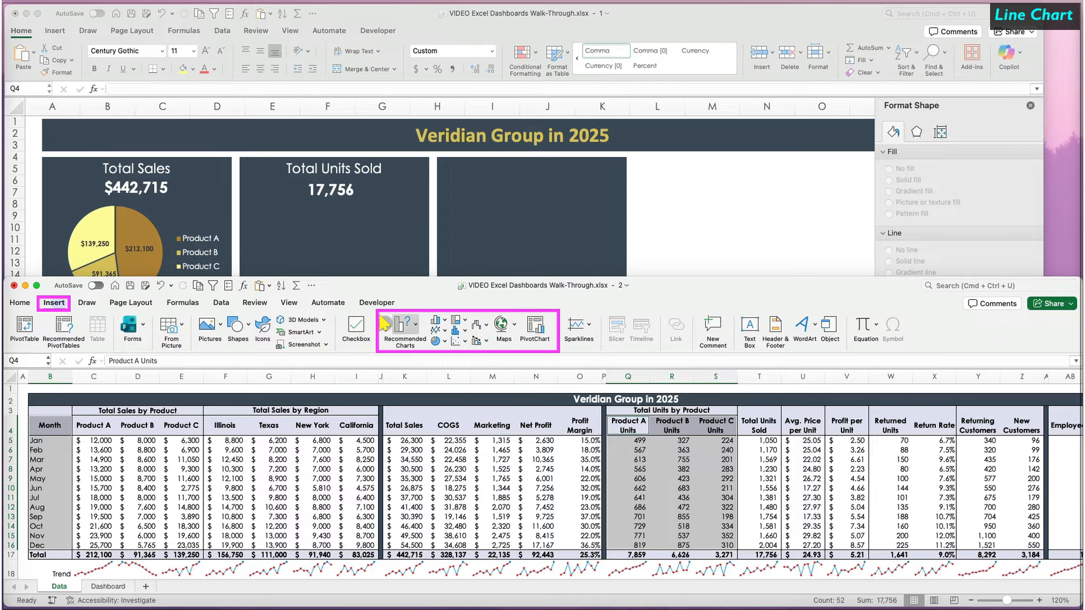
{"action": "left_click", "coordinate": [413, 324]}
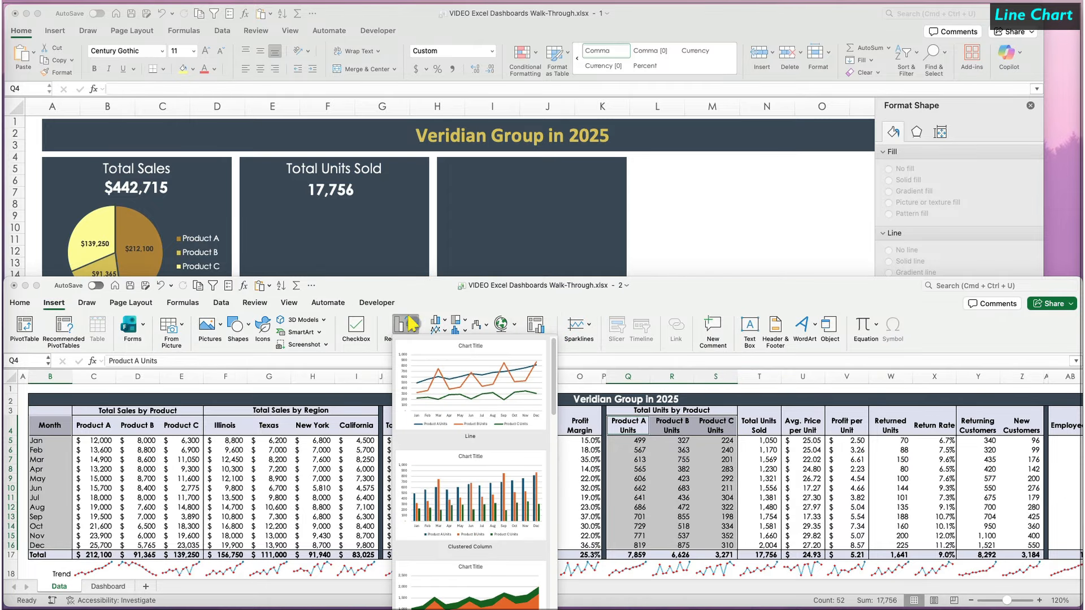
{"action": "left_click", "coordinate": [417, 360]}
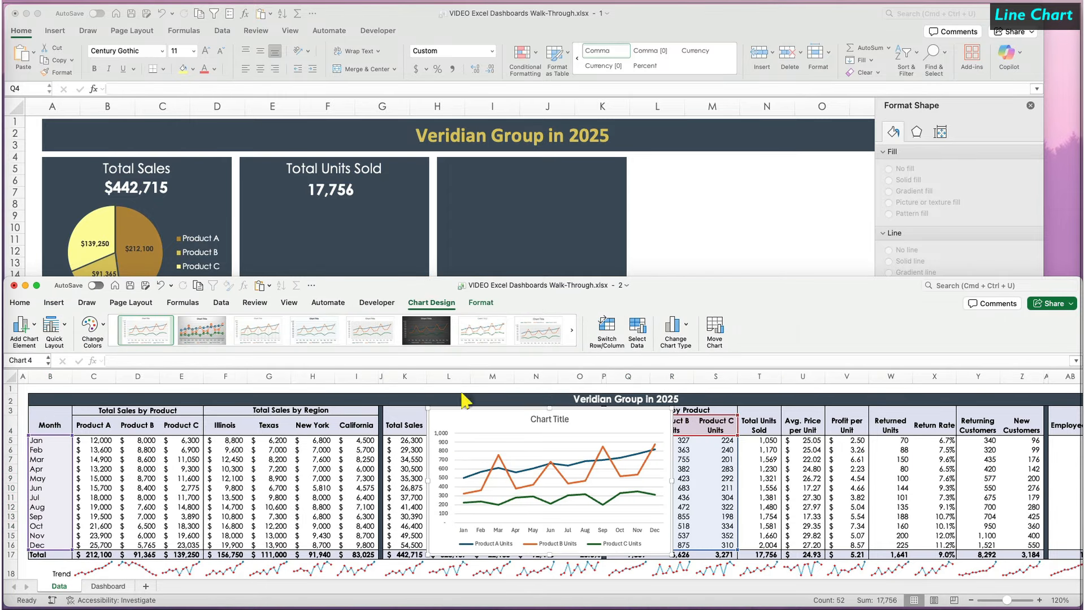
{"action": "left_click", "coordinate": [715, 329]}
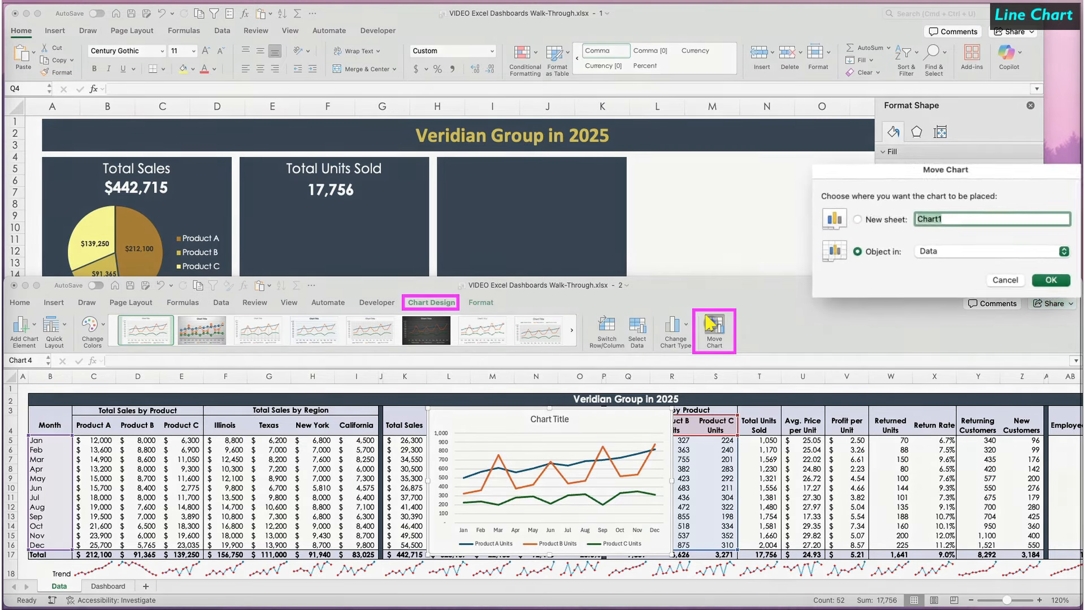
{"action": "left_click", "coordinate": [1061, 255]}
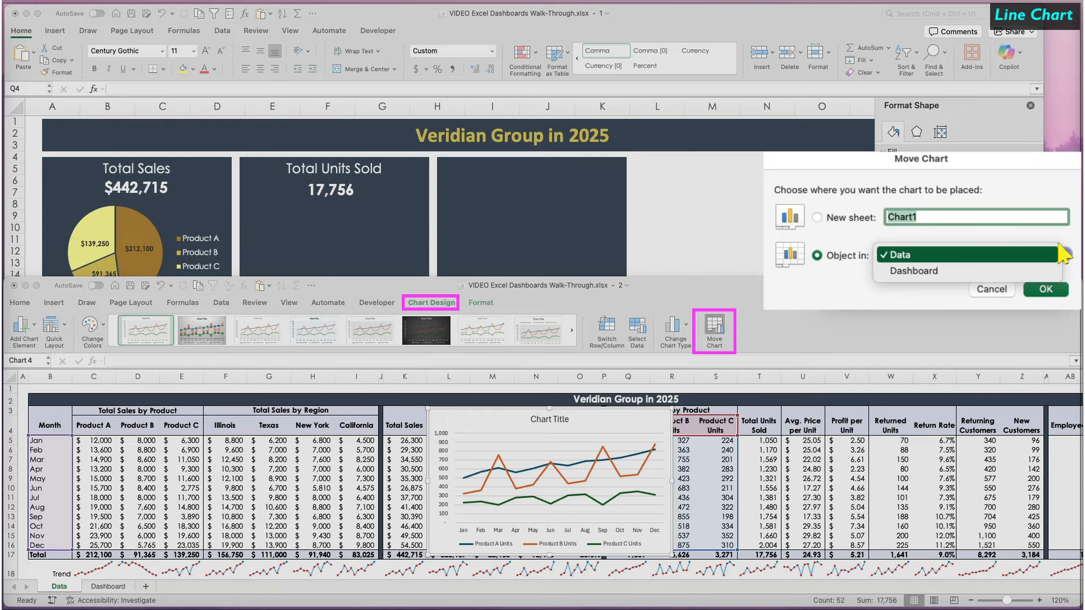
{"action": "left_click", "coordinate": [1063, 255]}
{"action": "left_click", "coordinate": [992, 288]}
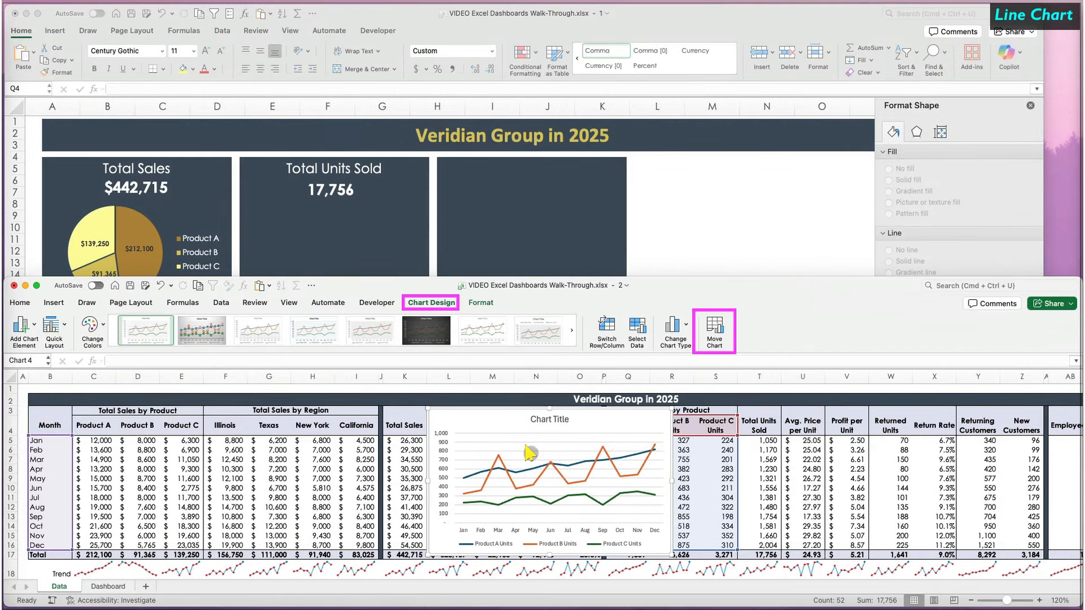
Cut the line chart from the Data sheet, paste it into the Dashboard sheet and place it below the third upper rectangle.
{"action": "key", "text": "super+x"}
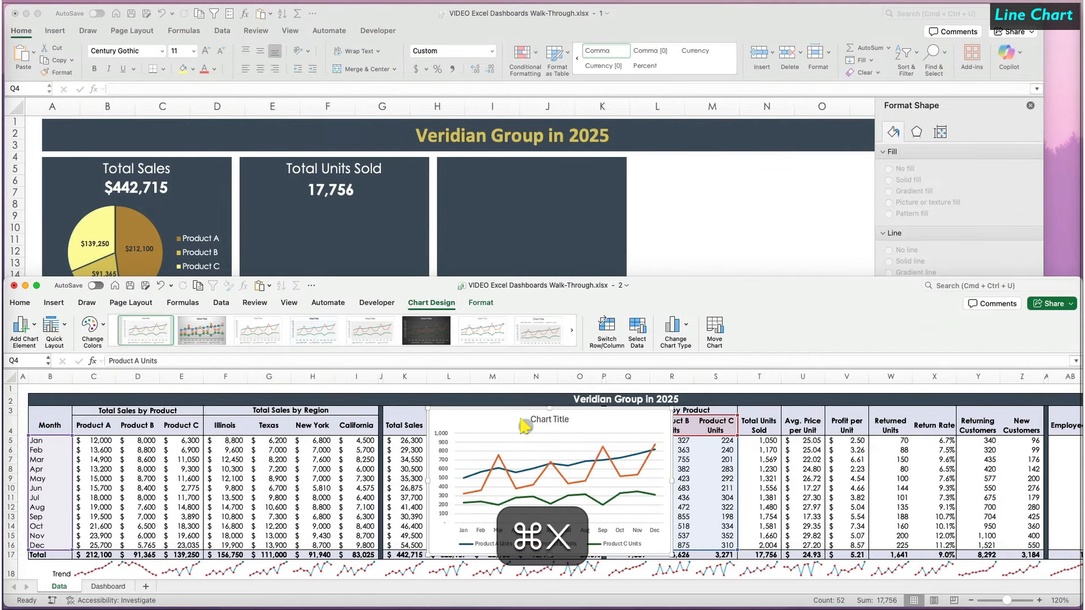
{"action": "left_click", "coordinate": [742, 202]}
{"action": "key", "text": "super+v"}
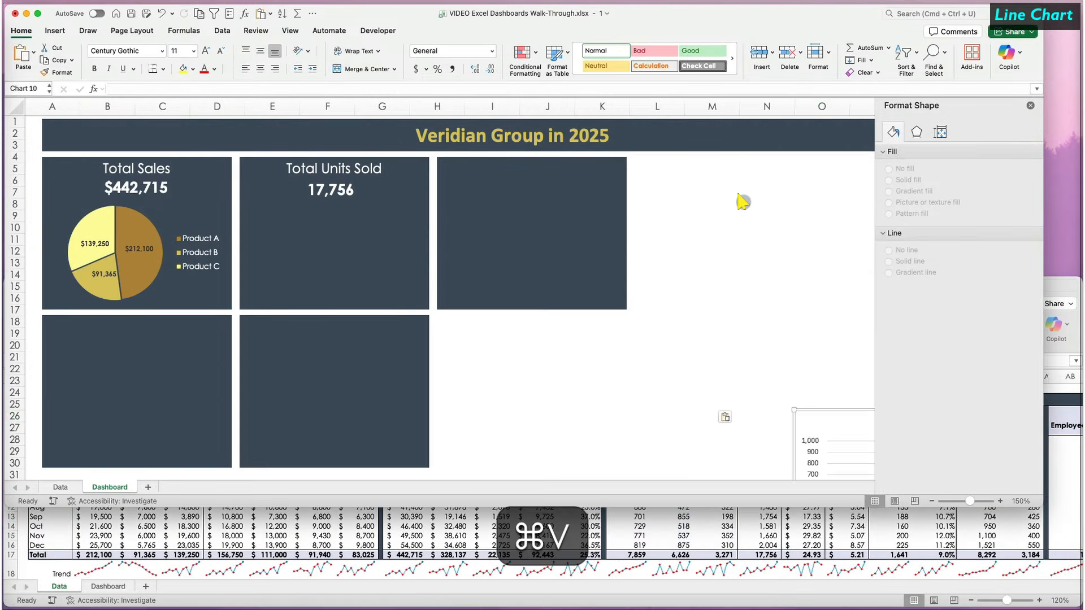
{"action": "left_click_drag", "start_coordinate": [826, 416], "coordinate": [493, 263]}
Delete the title of the line chart on the dashboard.
{"action": "left_click", "coordinate": [711, 215]}
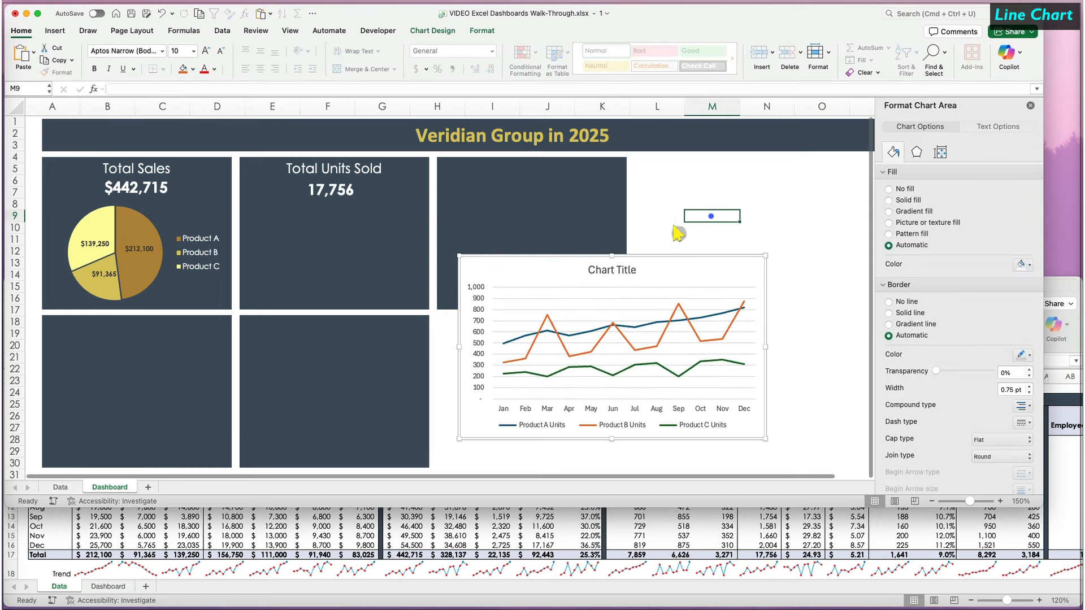
{"action": "left_click", "coordinate": [624, 267]}
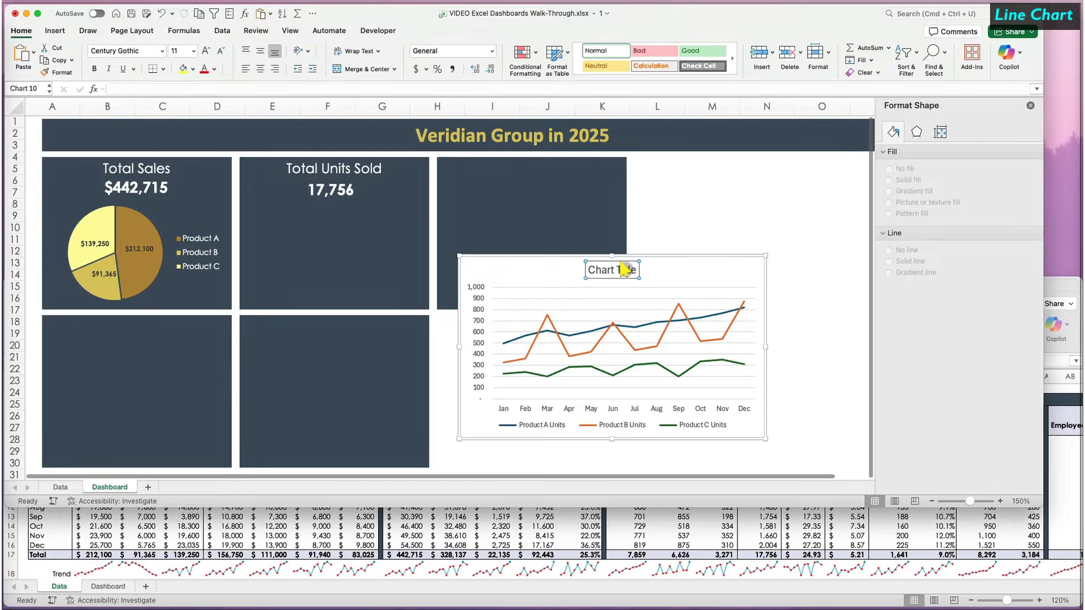
{"action": "key", "text": "Delete"}
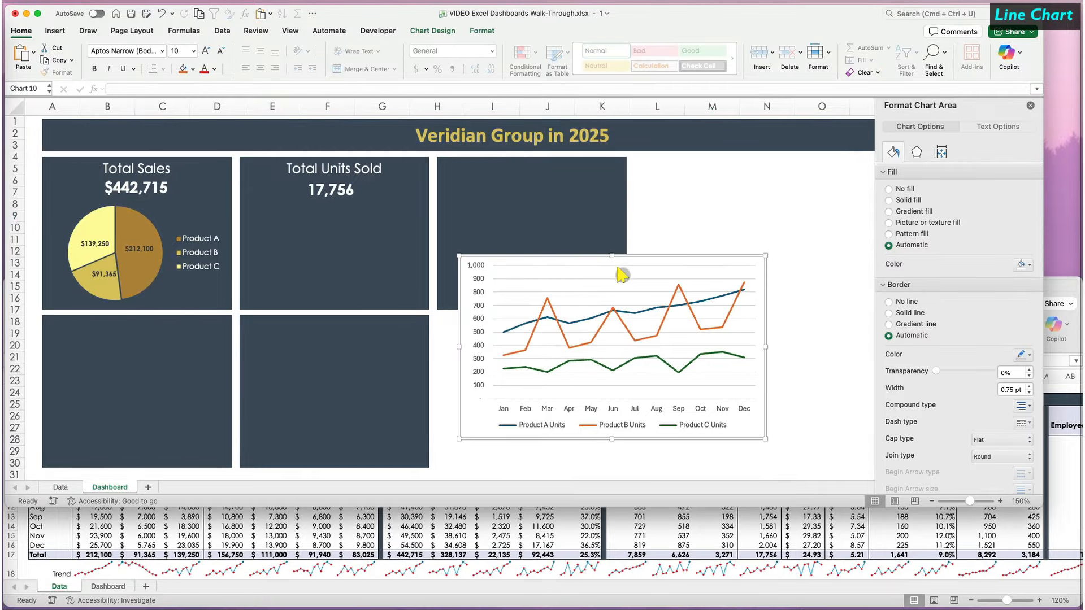
Recolour the line chart's Product A, B and C Units lines dark gold, gold and light yellow to match the pie chart.
{"action": "left_click", "coordinate": [533, 423]}
{"action": "left_click", "coordinate": [531, 422]}
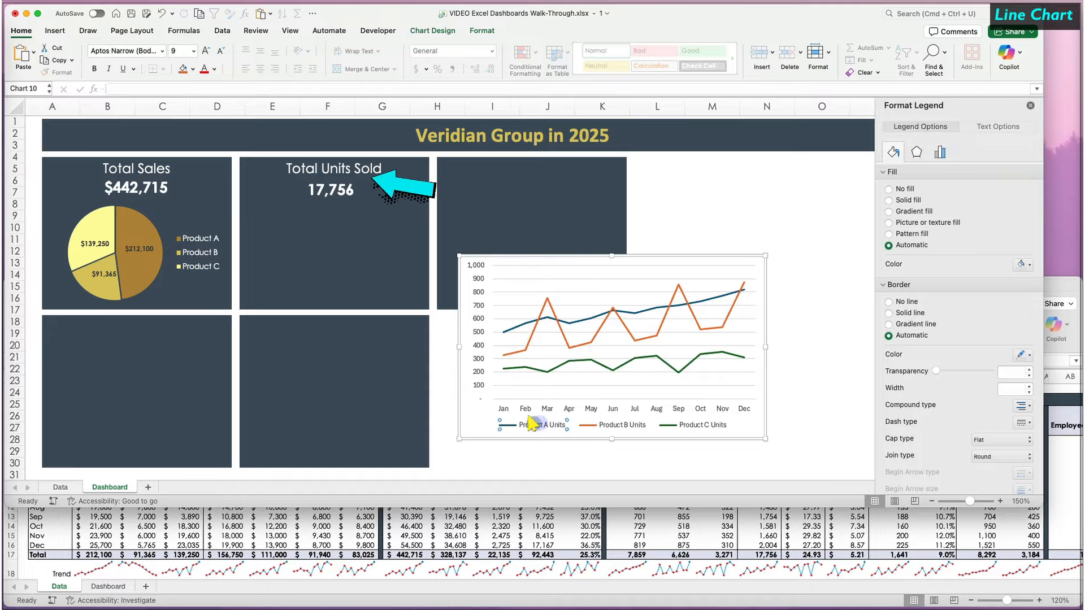
{"action": "left_click", "coordinate": [1024, 355]}
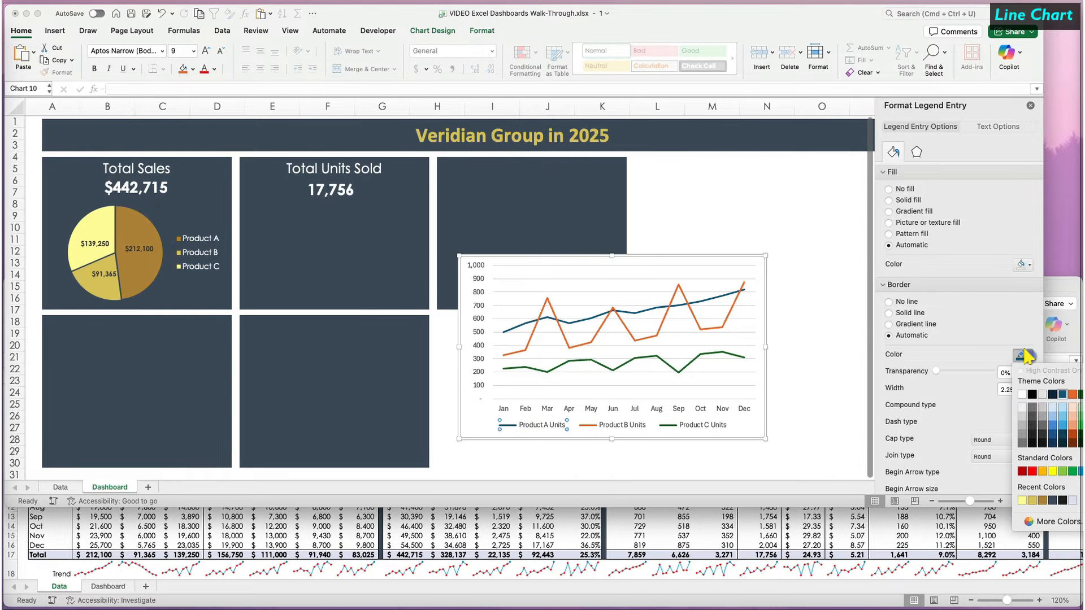
{"action": "left_click", "coordinate": [1039, 500]}
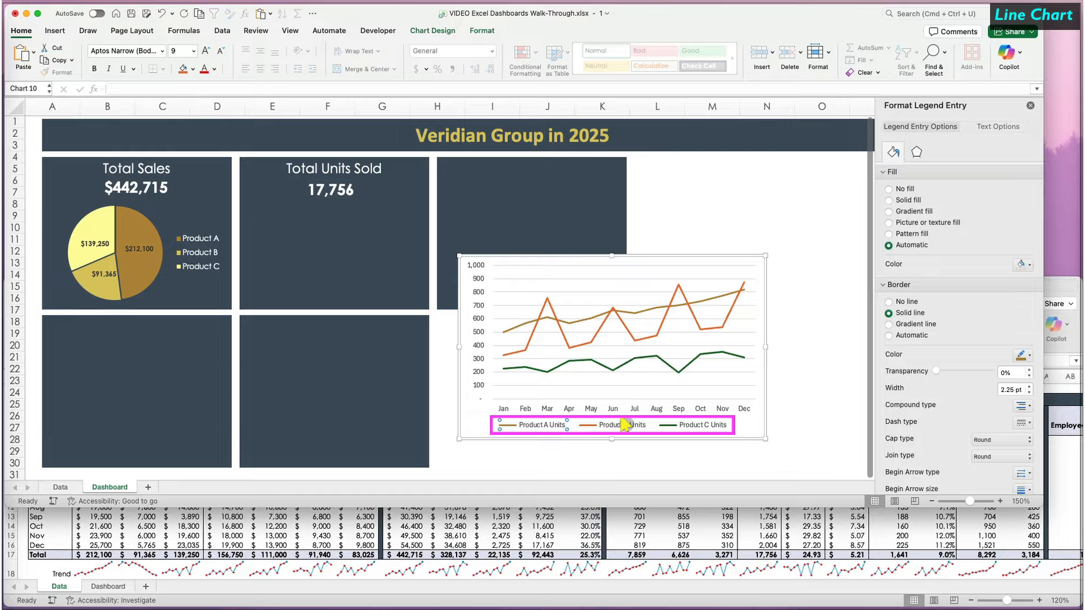
{"action": "left_click", "coordinate": [590, 422]}
{"action": "left_click", "coordinate": [1024, 354]}
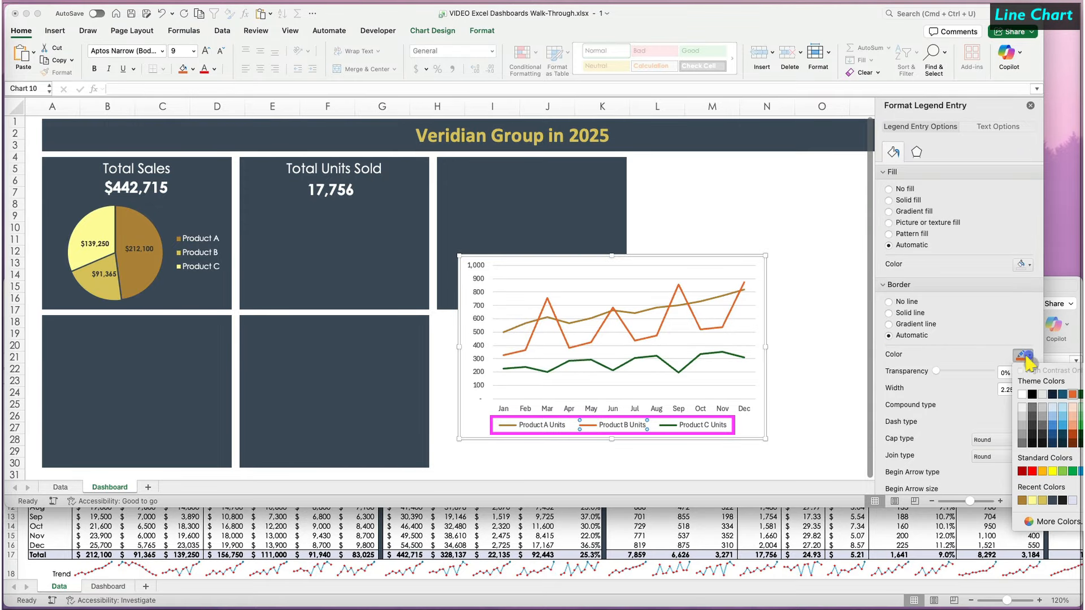
{"action": "left_click", "coordinate": [1040, 500]}
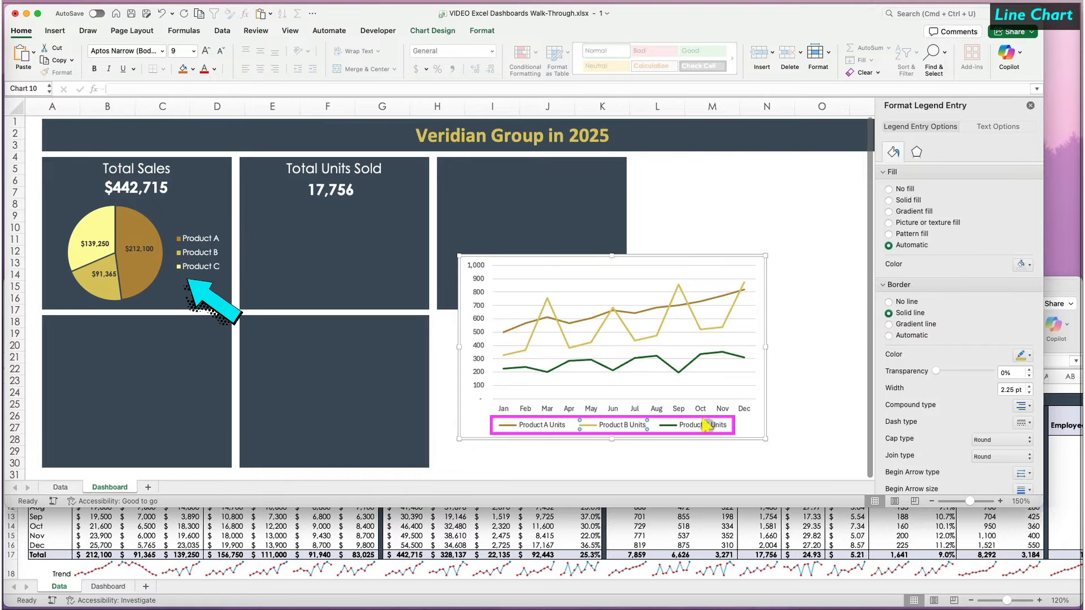
{"action": "left_click", "coordinate": [1024, 354]}
{"action": "left_click", "coordinate": [1039, 491]}
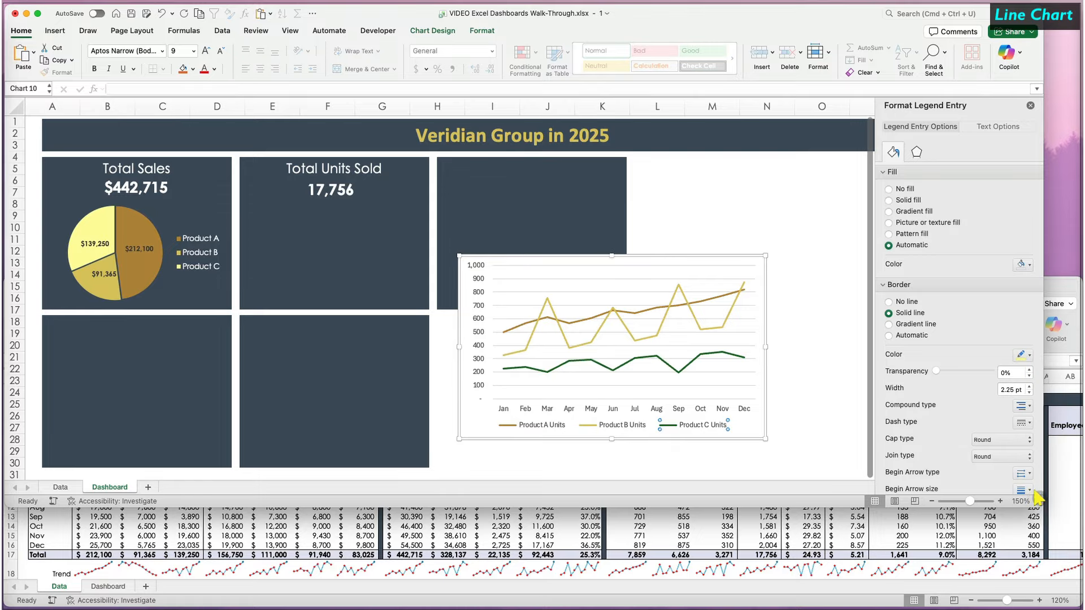
{"action": "left_click", "coordinate": [803, 453]}
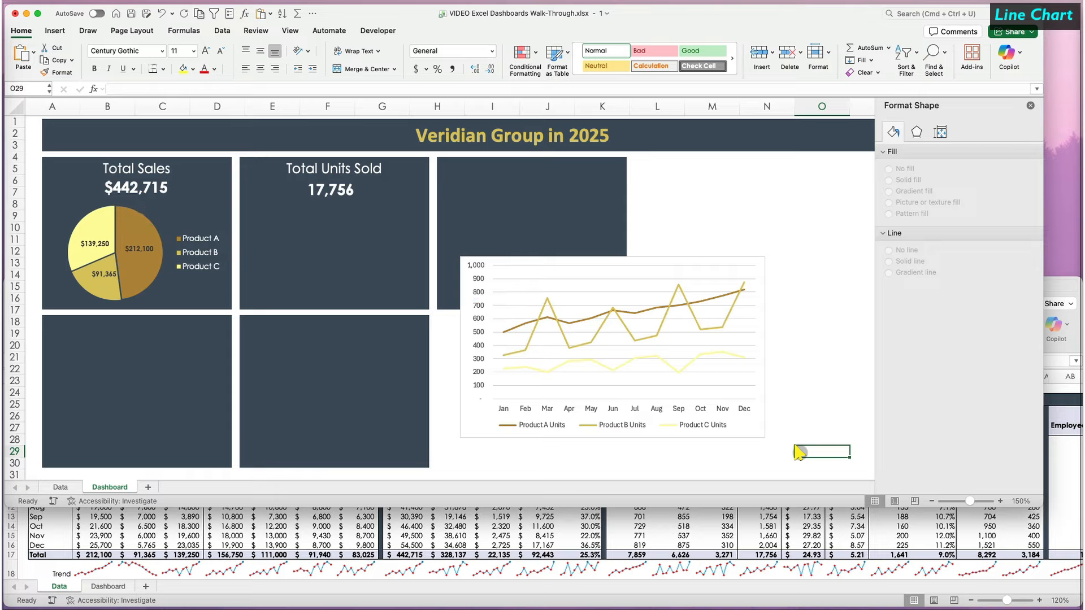
Remove the line chart's fill and border and move the chart onto the Total Units Sold rectangle.
{"action": "left_click", "coordinate": [463, 417]}
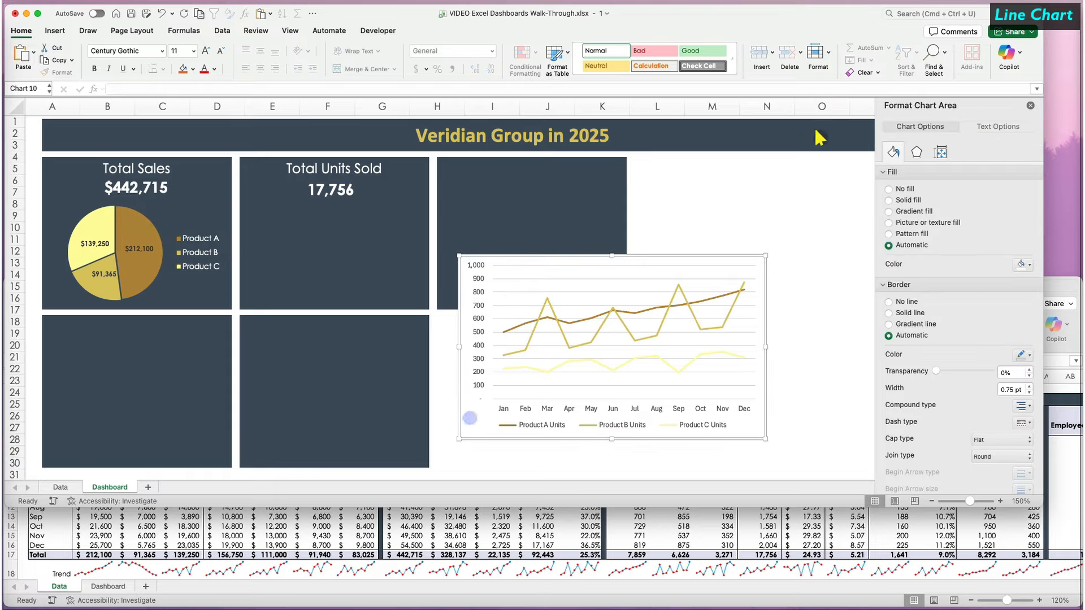
{"action": "left_click", "coordinate": [888, 189]}
{"action": "left_click", "coordinate": [888, 282]}
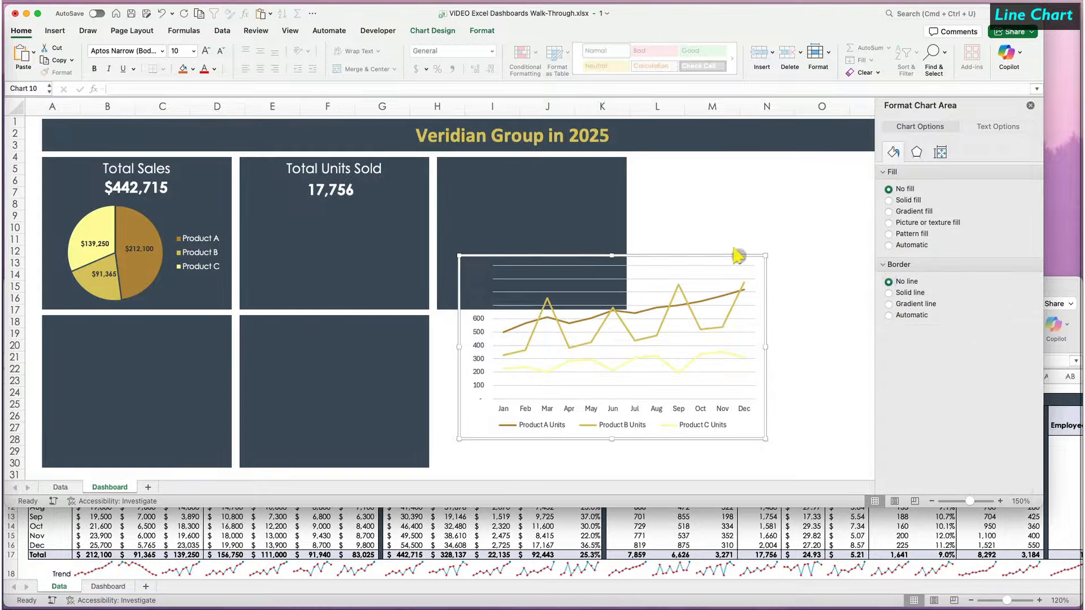
{"action": "left_click_drag", "start_coordinate": [738, 255], "coordinate": [510, 196]}
Change the text of the line chart's vertical axis, legend and month axis to white.
{"action": "left_click", "coordinate": [248, 242]}
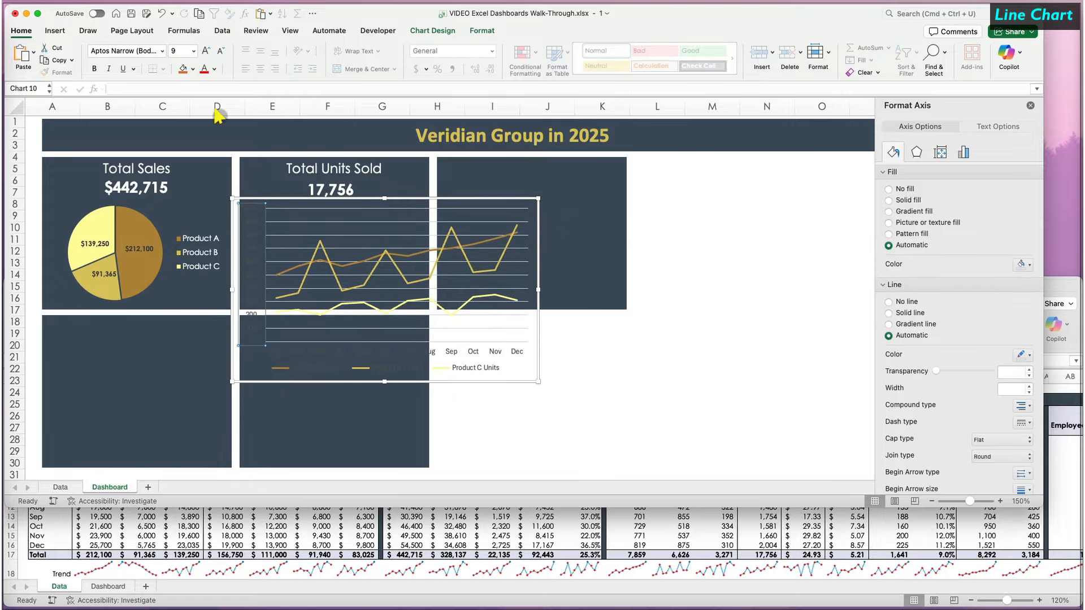
{"action": "left_click", "coordinate": [214, 69]}
{"action": "left_click", "coordinate": [202, 118]}
{"action": "left_click", "coordinate": [461, 343]}
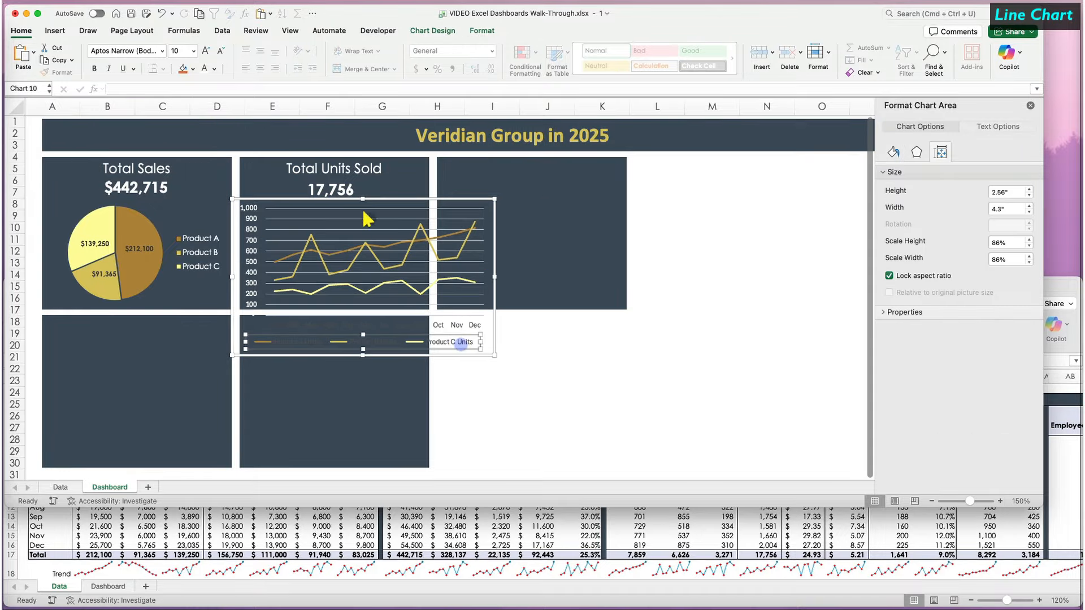
{"action": "left_click", "coordinate": [205, 69]}
{"action": "left_click", "coordinate": [354, 325]}
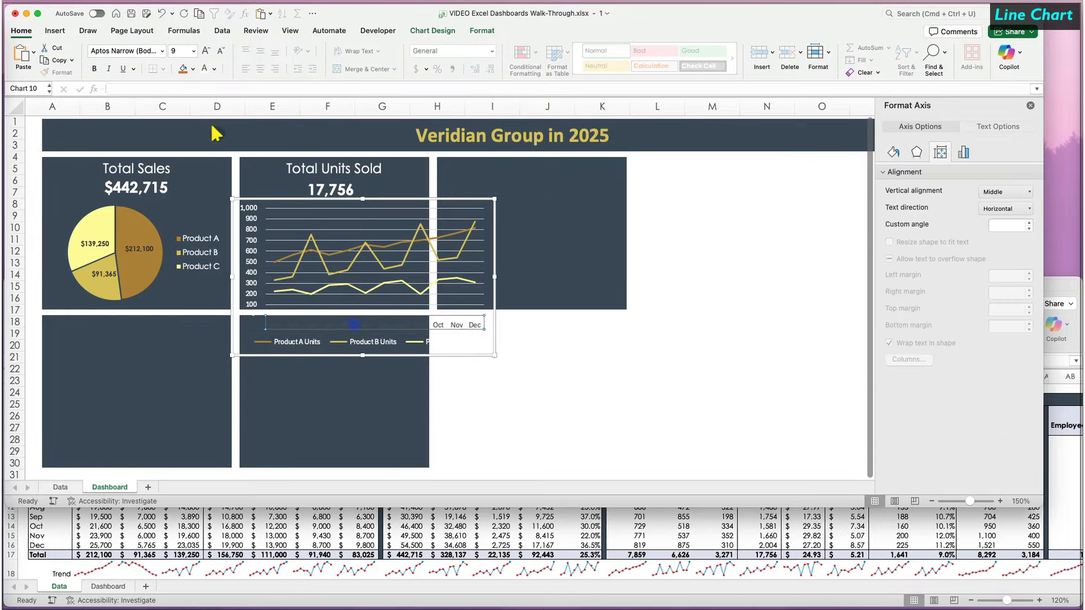
{"action": "left_click", "coordinate": [205, 69]}
{"action": "left_click", "coordinate": [508, 369]}
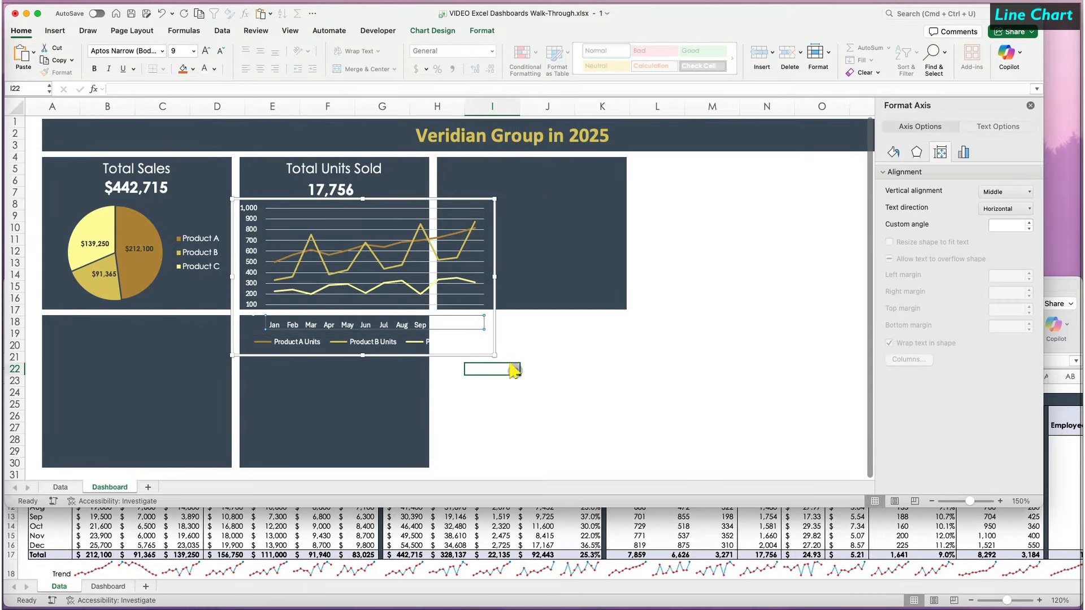
Delete the line chart's legend and reduce the chart width to 3.6" with the aspect ratio locked.
{"action": "left_click", "coordinate": [441, 343]}
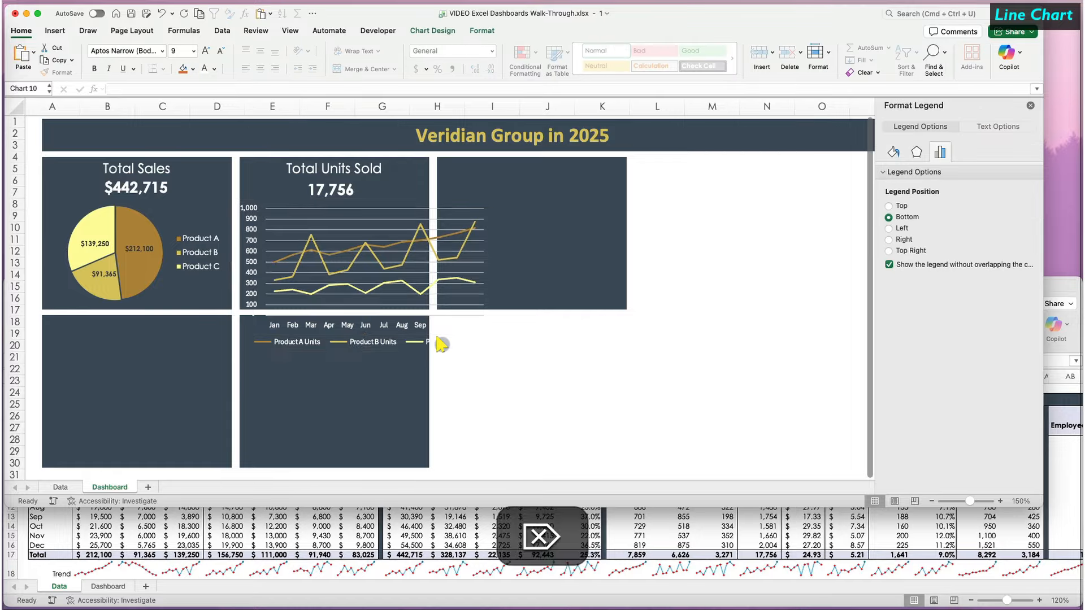
{"action": "key", "text": "Delete"}
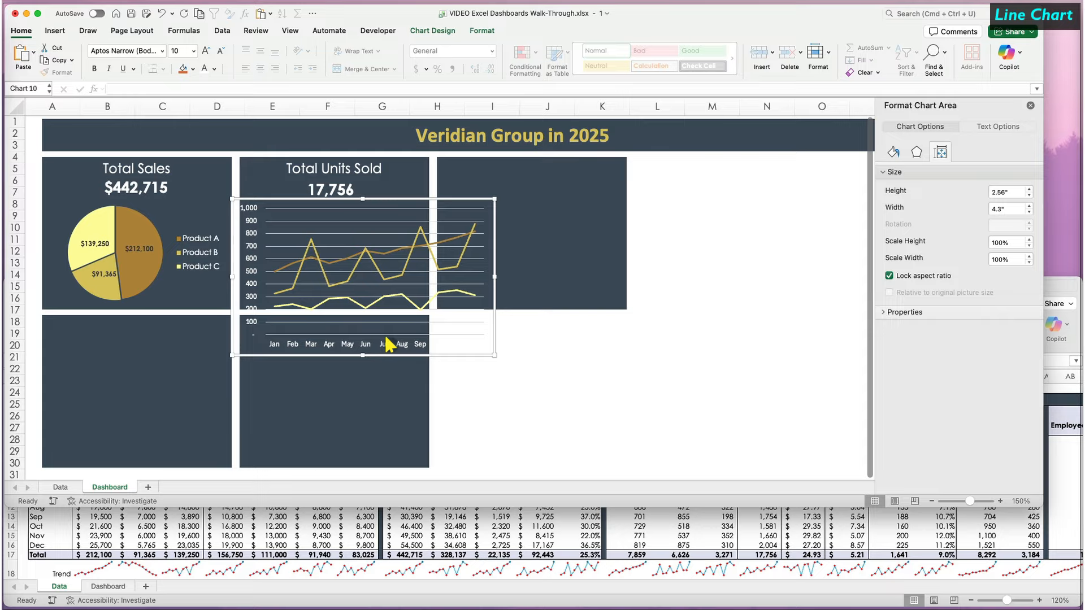
{"action": "left_click", "coordinate": [1027, 212]}
{"action": "left_click", "coordinate": [1027, 211]}
{"action": "left_click", "coordinate": [1027, 212]}
{"action": "left_click", "coordinate": [1027, 211]}
{"action": "left_click", "coordinate": [1028, 211]}
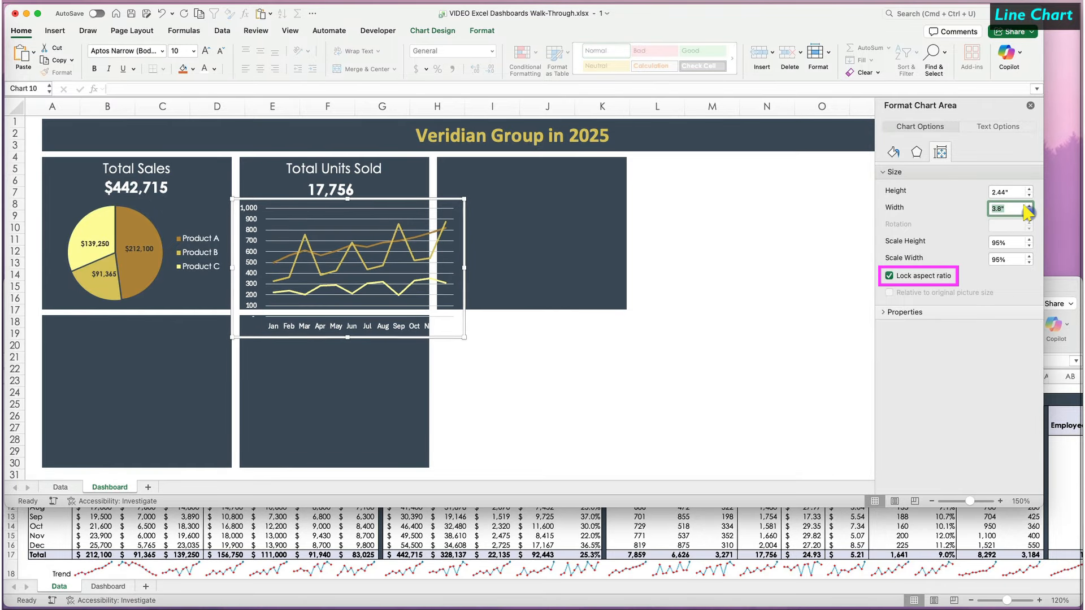
{"action": "left_click", "coordinate": [1027, 211]}
{"action": "left_click", "coordinate": [1028, 212]}
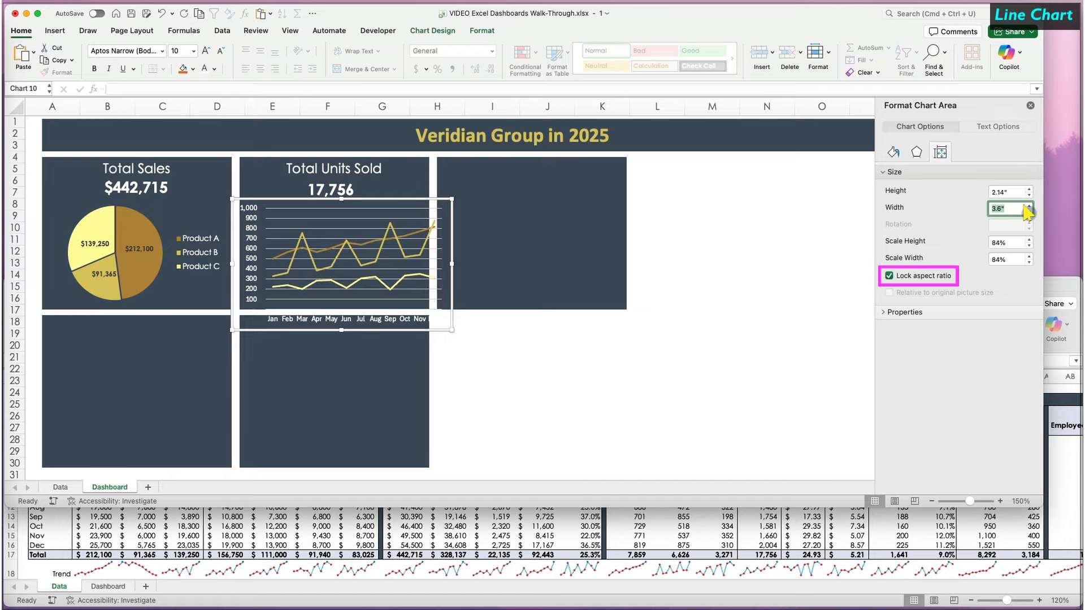
Delete the line chart's month axis and set the vertical axis major unit to 200.
{"action": "left_click", "coordinate": [407, 320]}
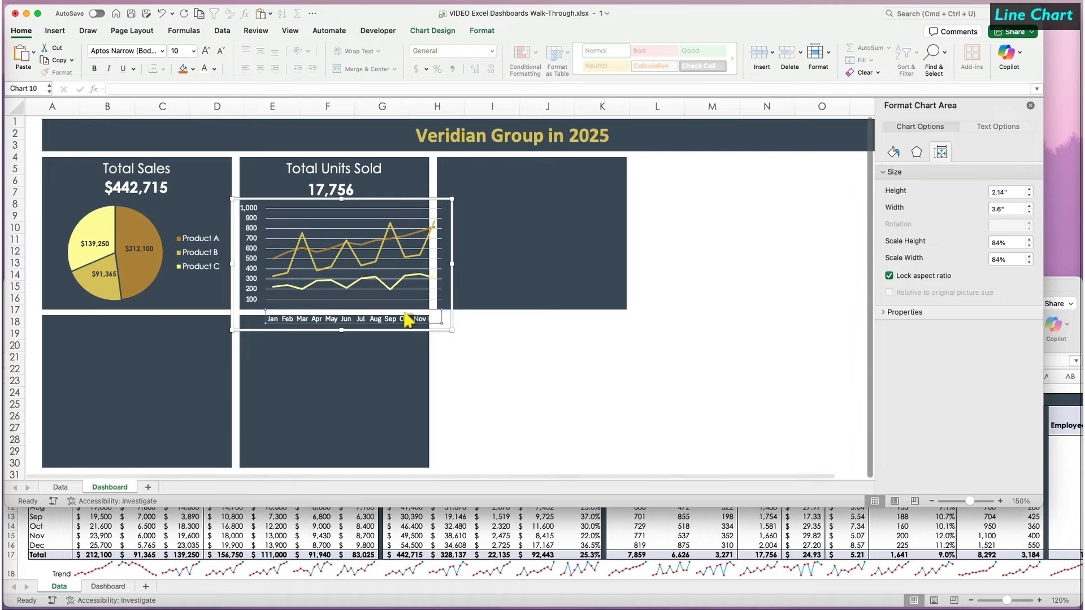
{"action": "key", "text": "BackSpace"}
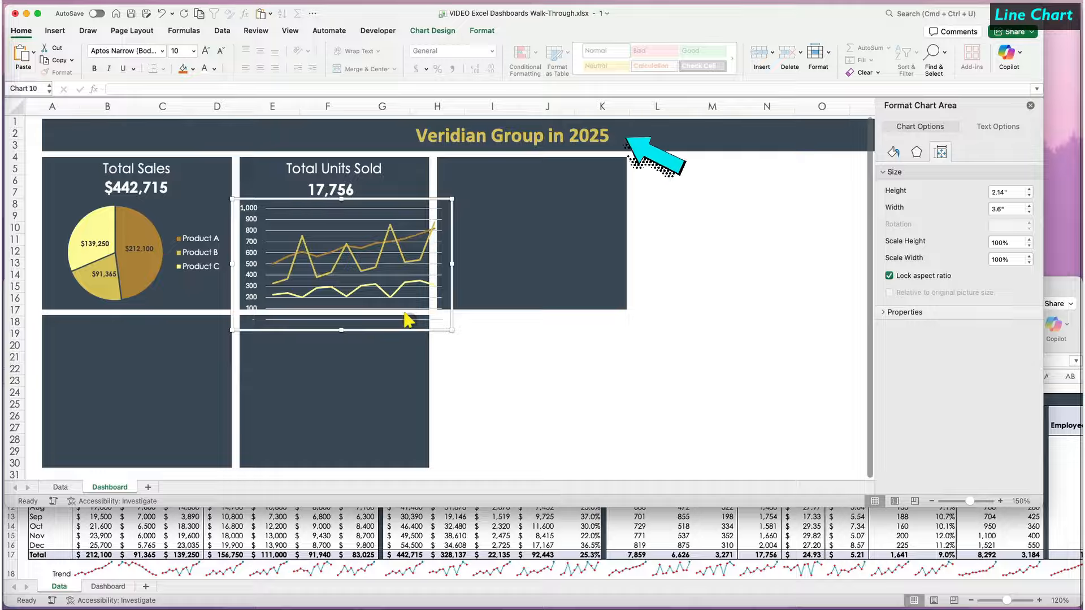
{"action": "left_click", "coordinate": [249, 235]}
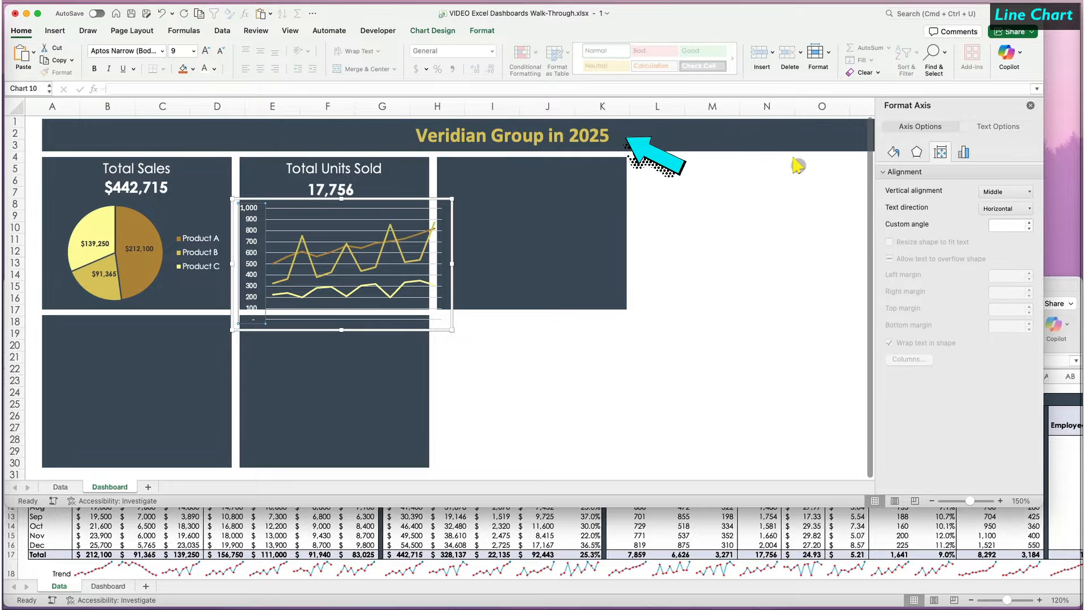
{"action": "left_click", "coordinate": [961, 152]}
{"action": "left_click", "coordinate": [893, 171]}
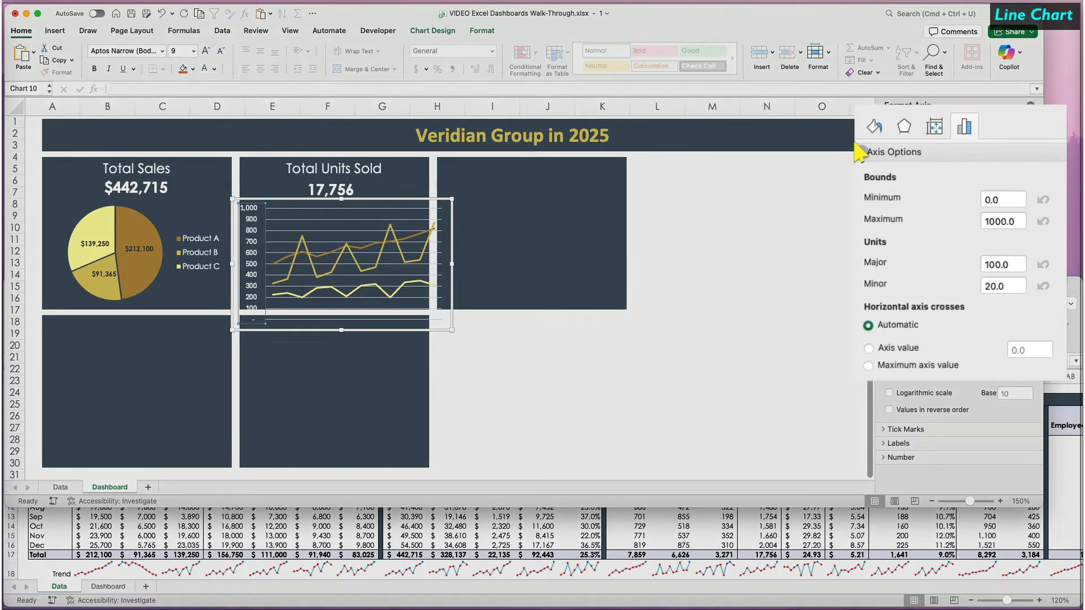
{"action": "left_click", "coordinate": [988, 262]}
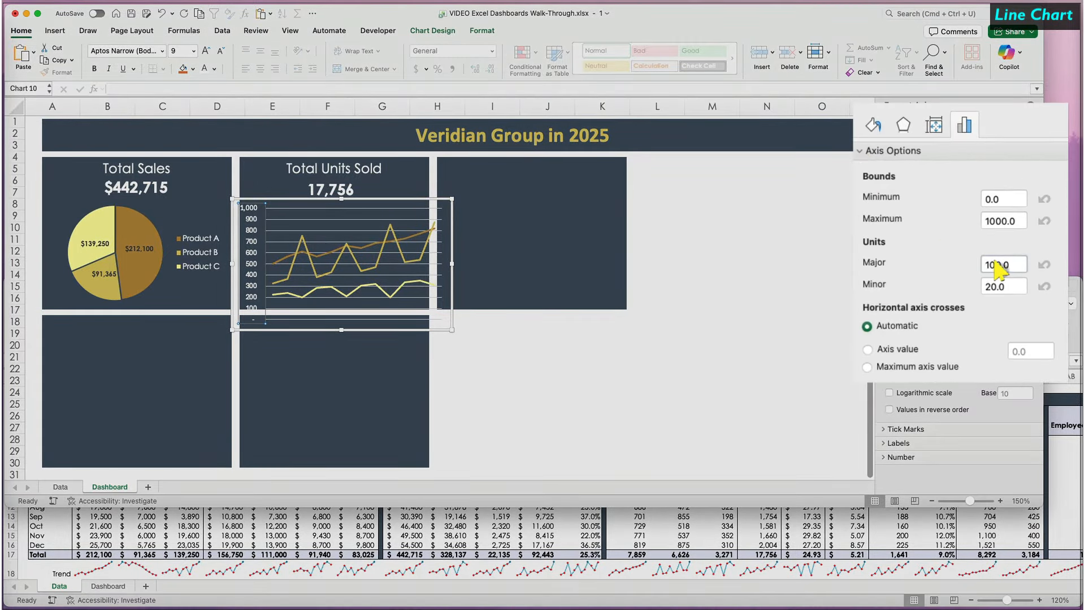
{"action": "double_click", "coordinate": [1001, 264]}
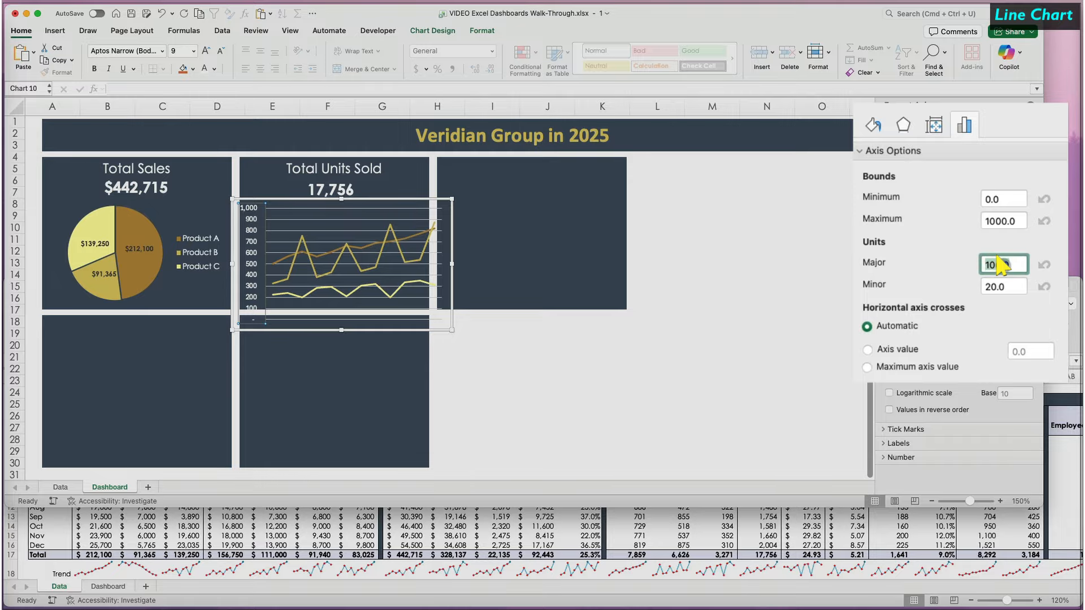
{"action": "type", "text": "200"}
{"action": "key", "text": "Return"}
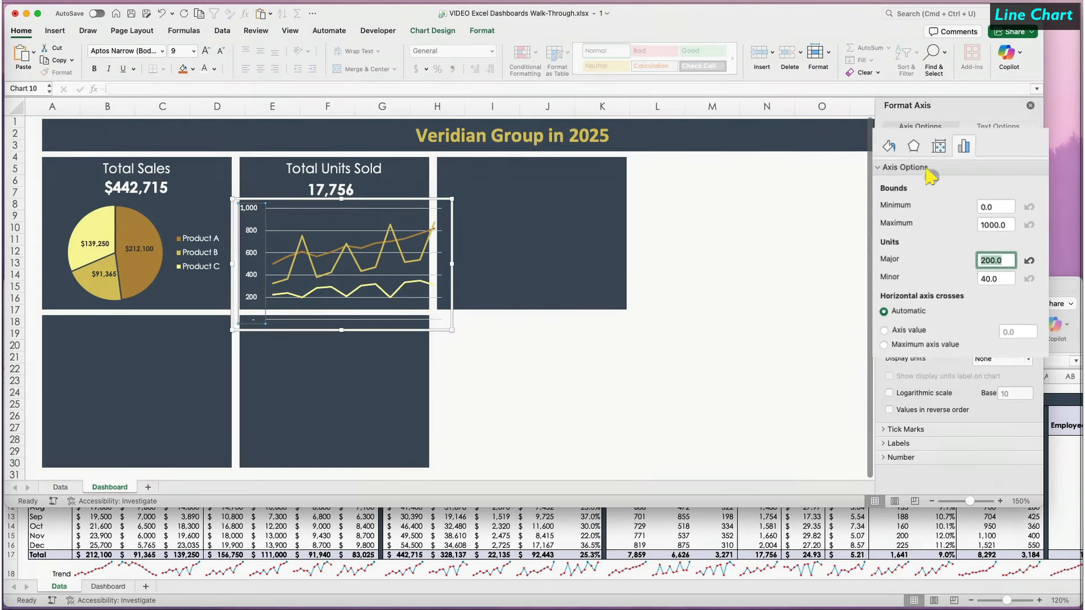
Reduce the line chart's width to 3.1" with the aspect ratio locked so it fits the Total Units Sold rectangle.
{"action": "left_click", "coordinate": [939, 152]}
{"action": "left_click", "coordinate": [443, 306]}
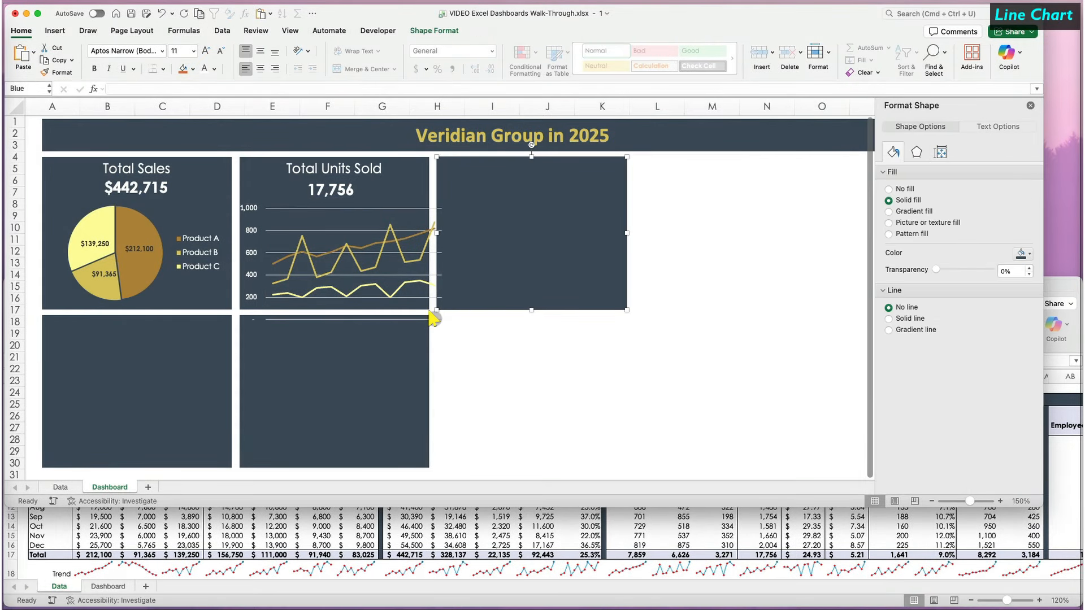
{"action": "left_click", "coordinate": [432, 318]}
{"action": "left_click", "coordinate": [425, 359]}
{"action": "left_click", "coordinate": [451, 328]}
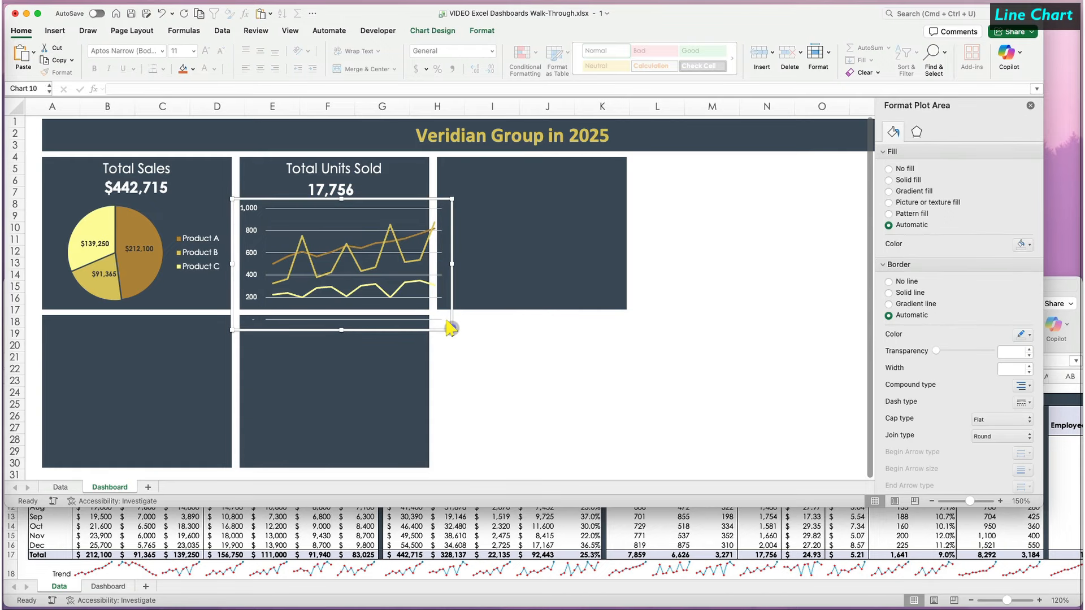
{"action": "left_click", "coordinate": [940, 152]}
{"action": "left_click", "coordinate": [1029, 212]}
{"action": "left_click", "coordinate": [1029, 211]}
{"action": "left_click", "coordinate": [1029, 212]}
{"action": "left_click", "coordinate": [1030, 211]}
{"action": "left_click", "coordinate": [1029, 211]}
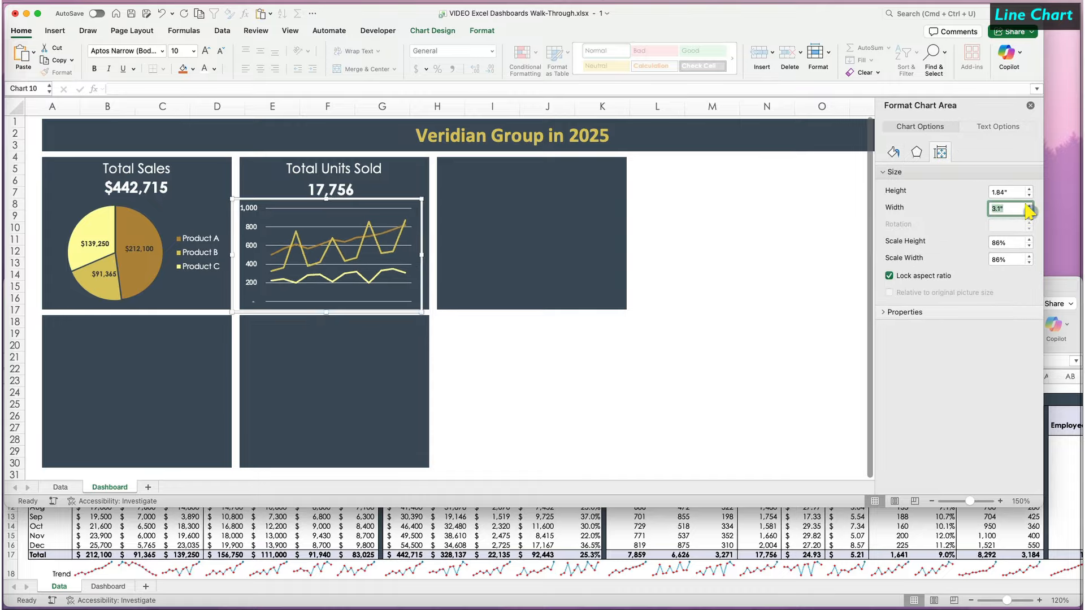
Set the title banner and all five dashboard rectangles to "Don't move or size with cells".
{"action": "left_click", "coordinate": [188, 133]}
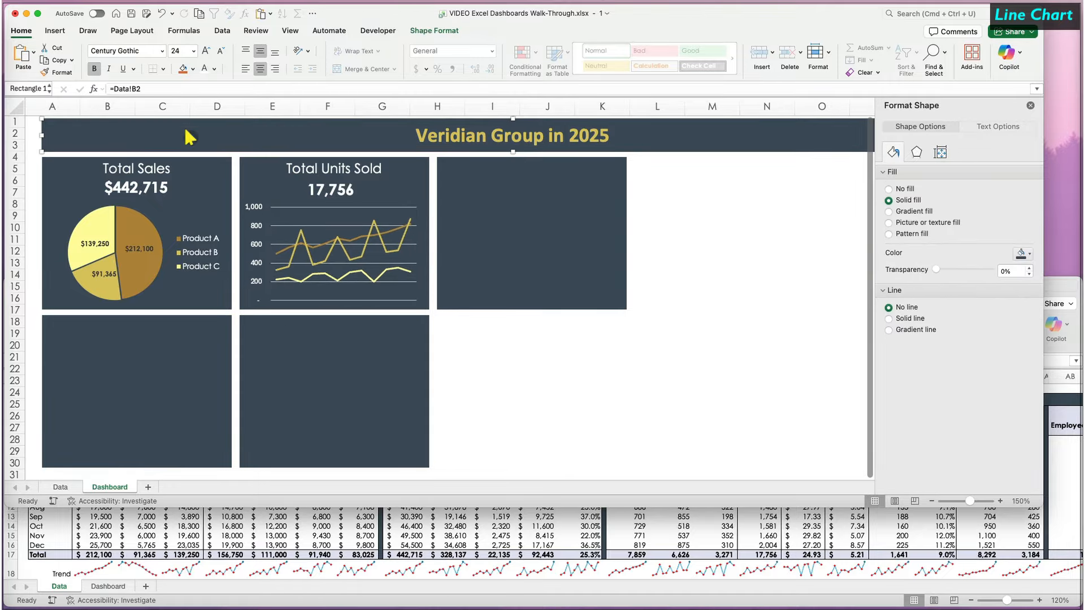
{"action": "left_click", "coordinate": [178, 179], "text": "shift"}
{"action": "left_click", "coordinate": [252, 159], "text": "shift"}
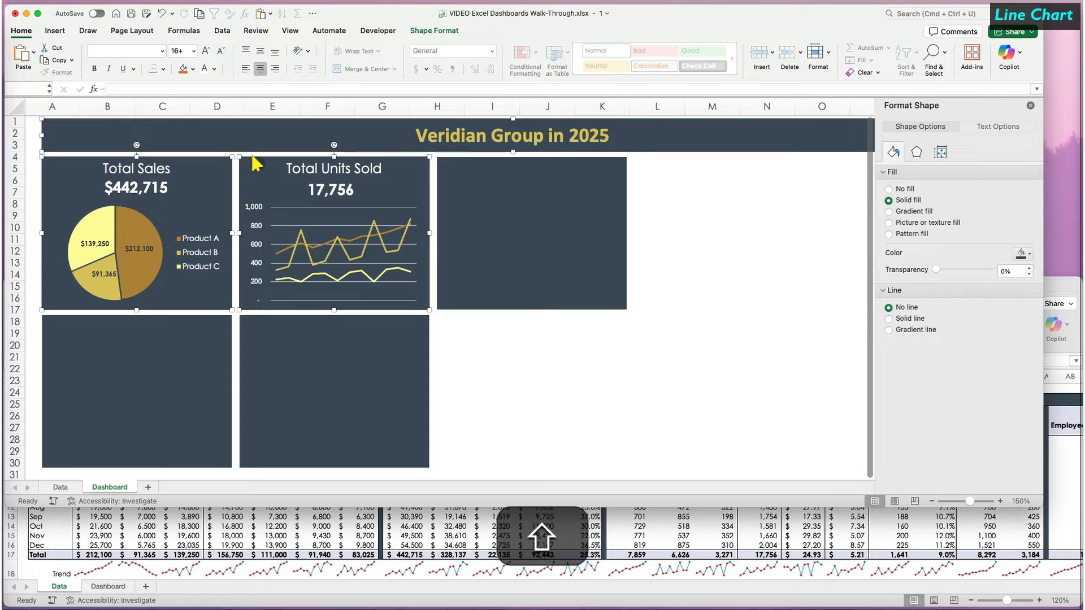
{"action": "left_click", "coordinate": [192, 349], "text": "shift"}
{"action": "left_click", "coordinate": [257, 349], "text": "shift"}
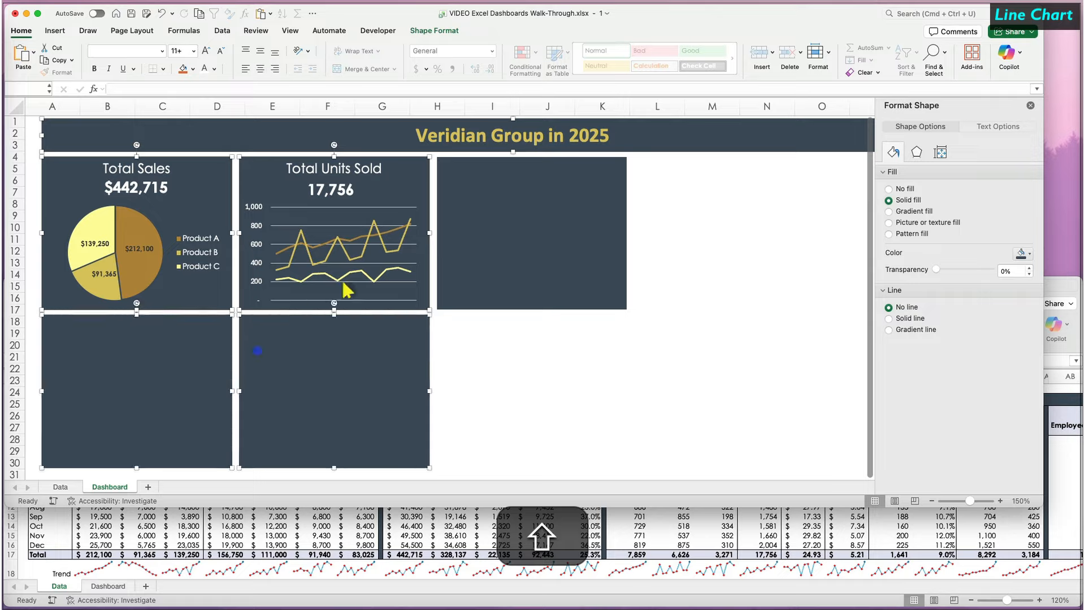
{"action": "left_click", "coordinate": [446, 244], "text": "shift"}
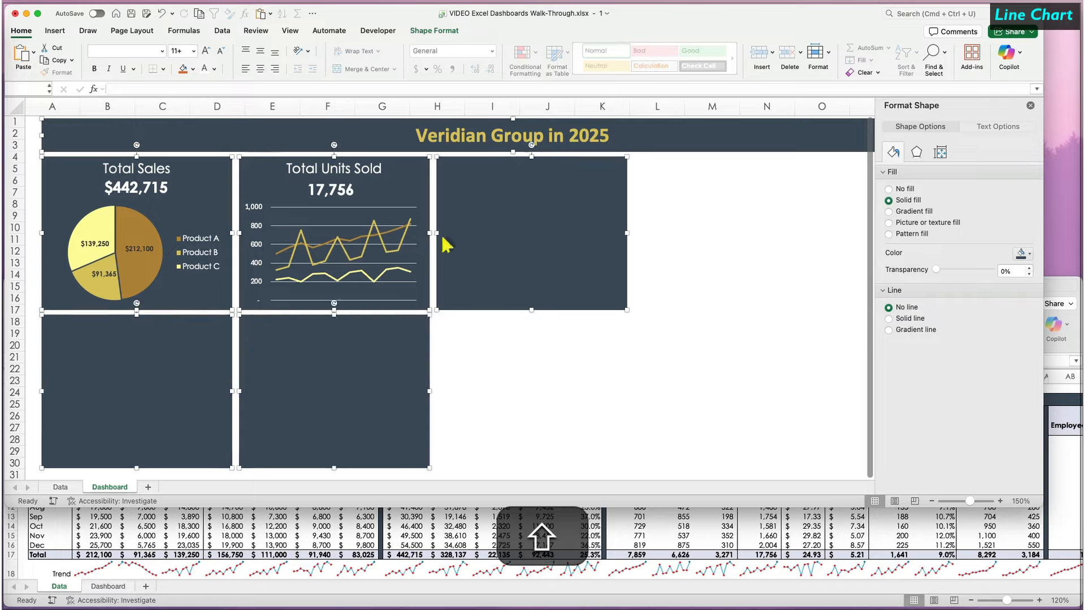
{"action": "left_click", "coordinate": [451, 30]}
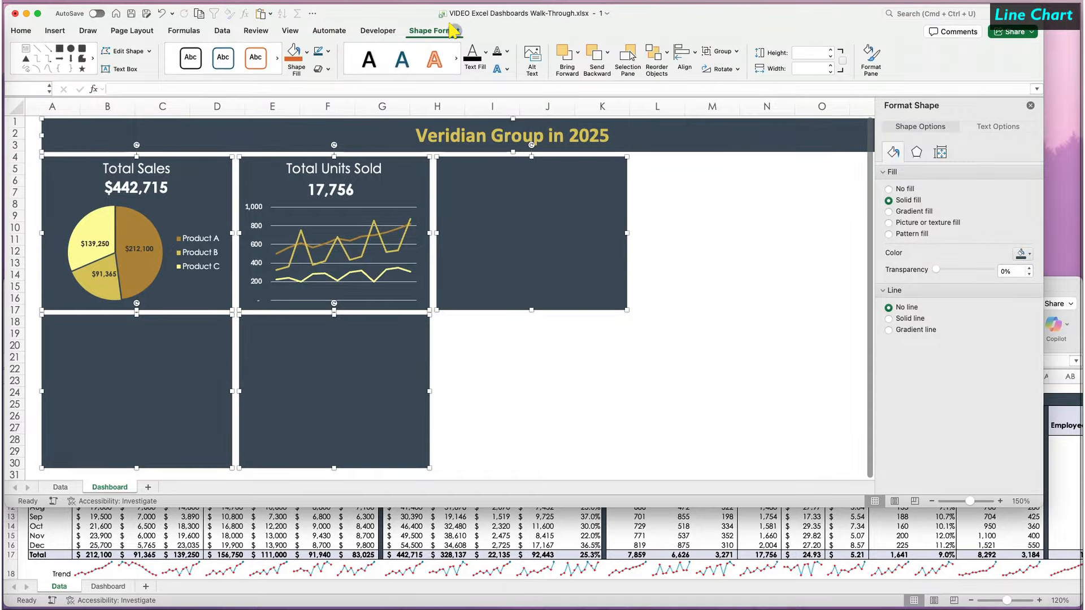
{"action": "left_click", "coordinate": [940, 152]}
{"action": "left_click", "coordinate": [883, 312]}
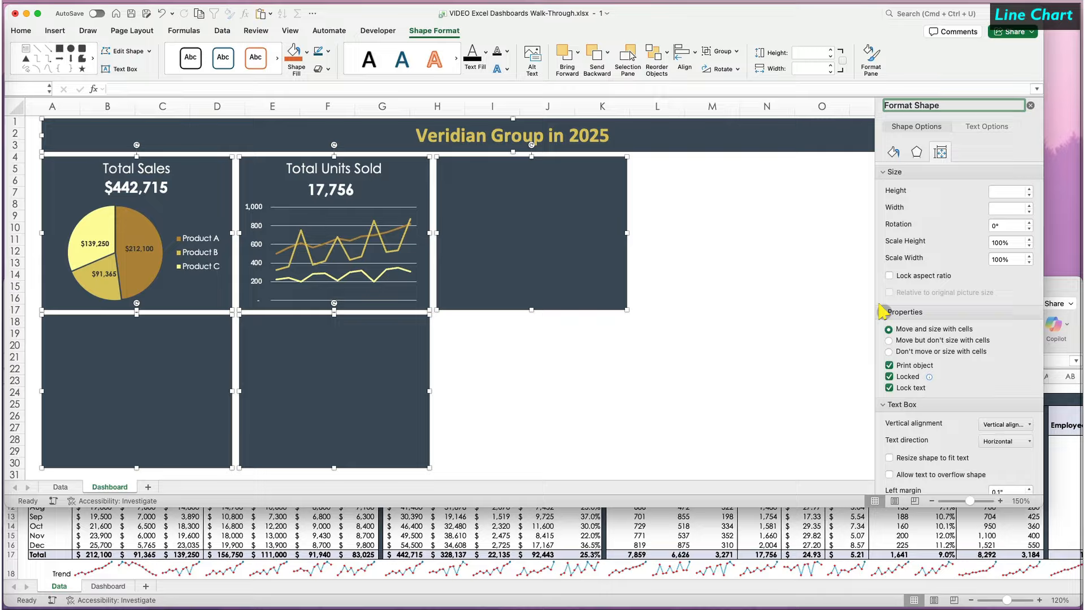
{"action": "left_click", "coordinate": [888, 351]}
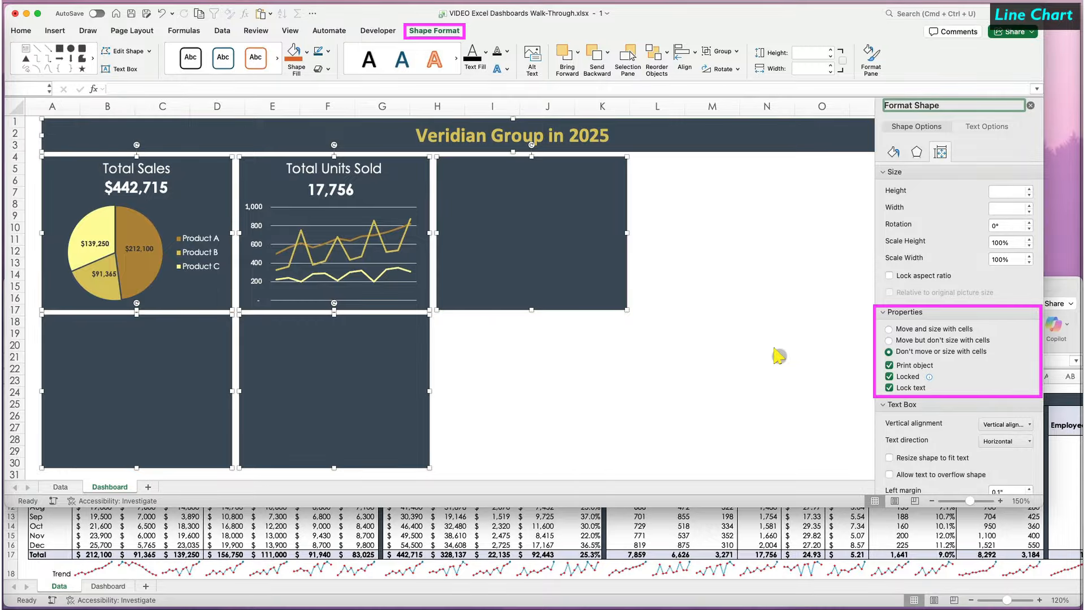
{"action": "key", "text": "Escape"}
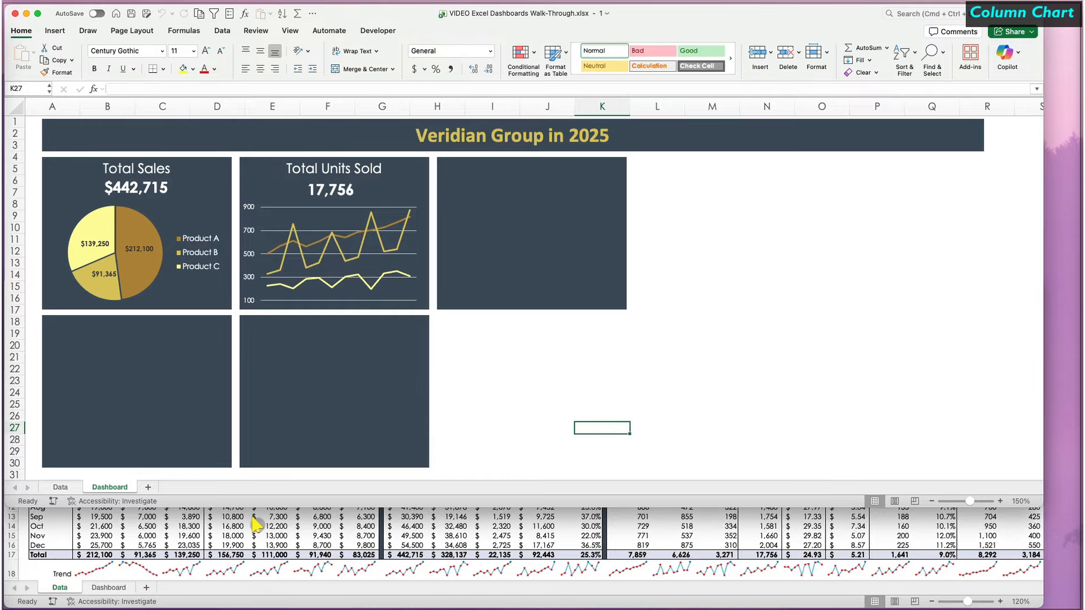
Insert a stacked column chart from the Month and Product A–C sales data for January to December, B4:E16 on the Data sheet.
{"action": "left_click", "coordinate": [250, 529]}
{"action": "left_click", "coordinate": [45, 421]}
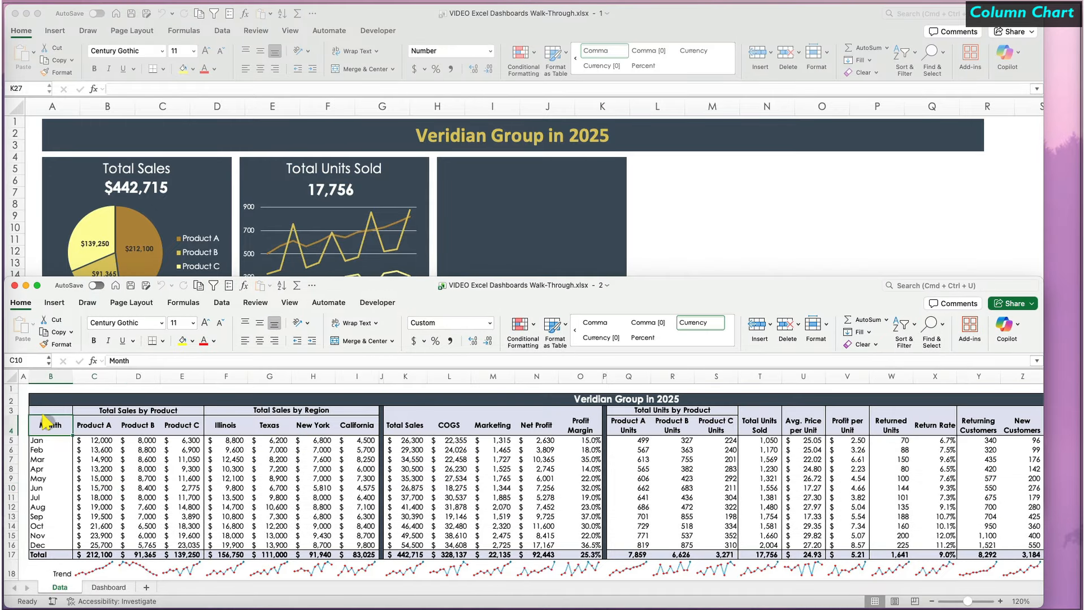
{"action": "left_click_drag", "start_coordinate": [45, 421], "coordinate": [184, 545]}
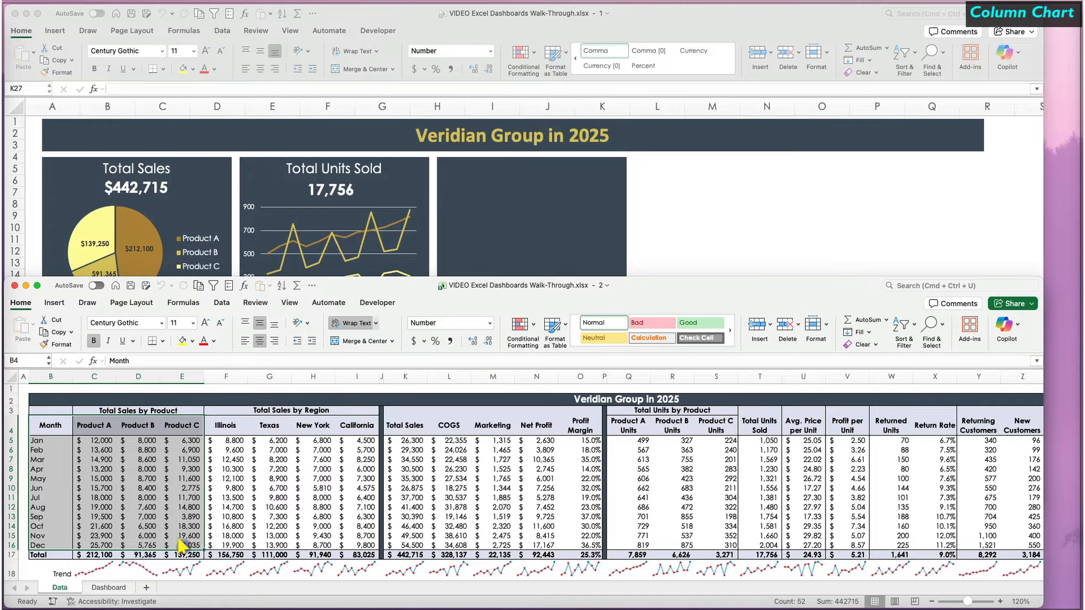
{"action": "left_click", "coordinate": [55, 303]}
{"action": "left_click", "coordinate": [406, 324]}
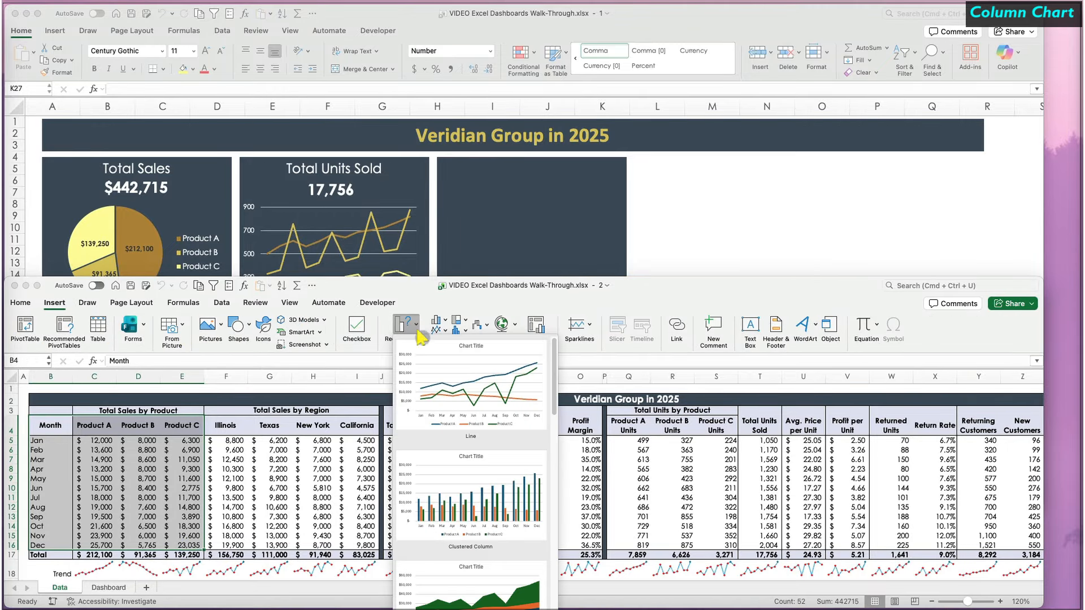
{"action": "scroll", "coordinate": [446, 529], "scroll_direction": "down", "scroll_amount": 2}
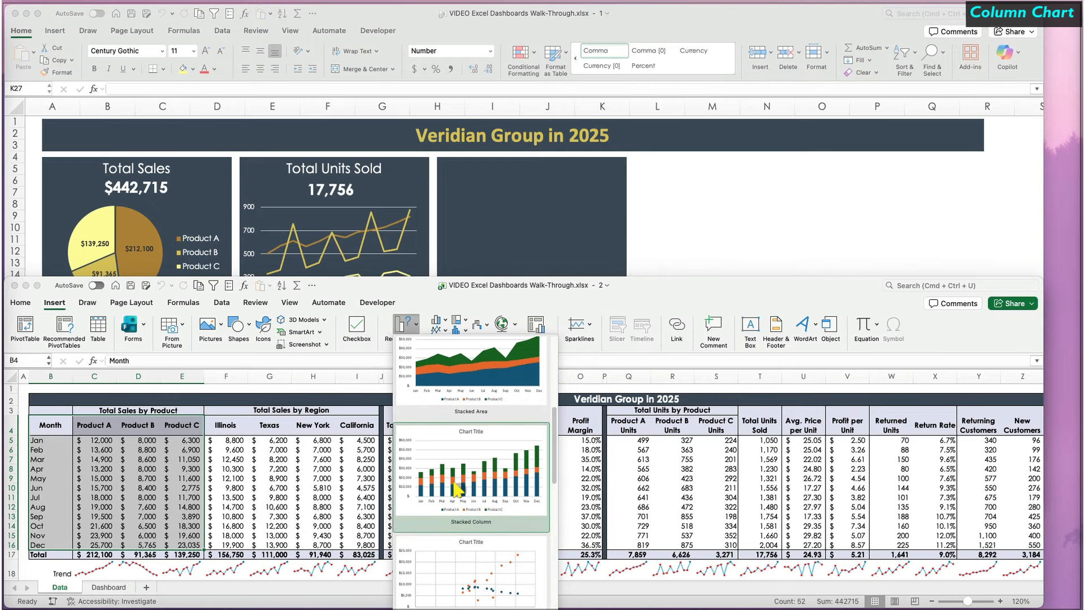
{"action": "left_click", "coordinate": [470, 459]}
Move the stacked column chart from the Data sheet to the Dashboard sheet and delete its chart title.
{"action": "key", "text": "super+x"}
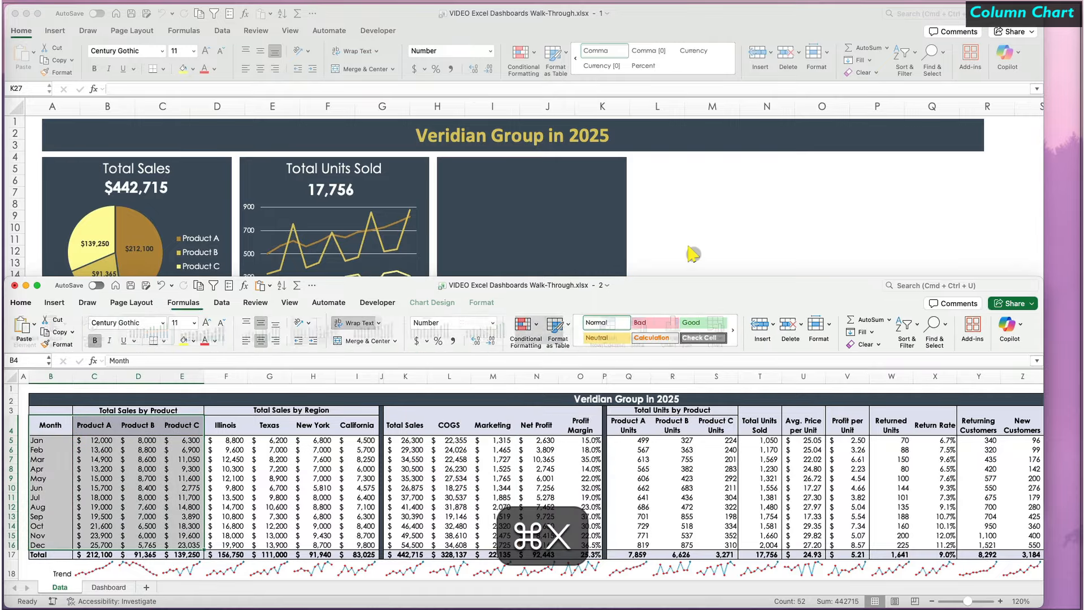
{"action": "left_click", "coordinate": [701, 243]}
{"action": "key", "text": "super+v"}
{"action": "left_click_drag", "start_coordinate": [675, 428], "coordinate": [577, 255]}
{"action": "double_click", "coordinate": [576, 255]}
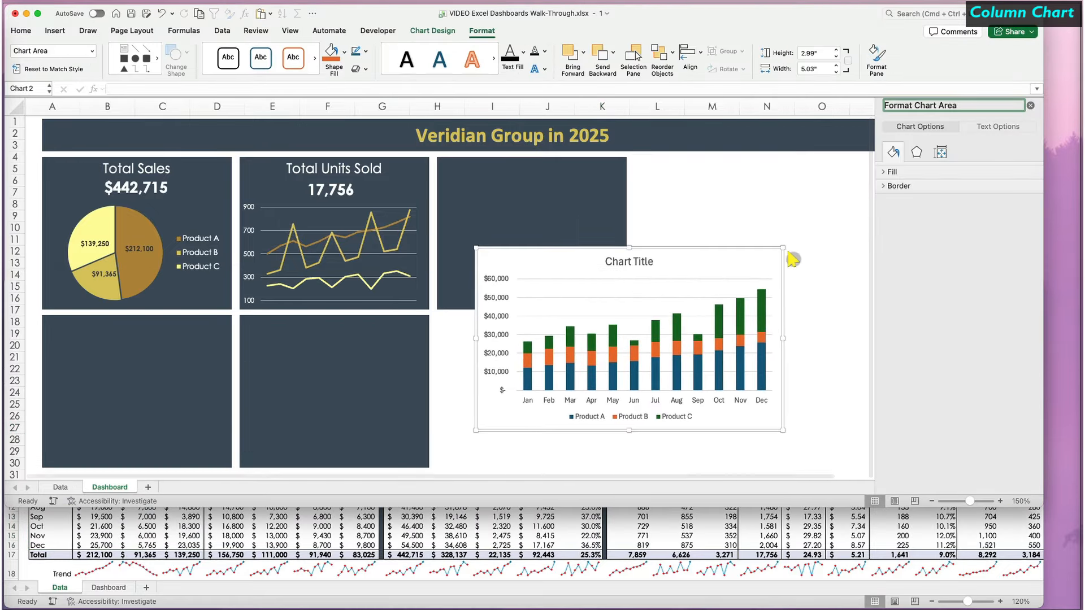
{"action": "left_click", "coordinate": [642, 256]}
{"action": "key", "text": "Delete"}
Recolor the column chart's series to match the pie chart: Product A dark gold, Product B gold, Product C light yellow.
{"action": "left_click", "coordinate": [582, 417]}
{"action": "left_click", "coordinate": [583, 417]}
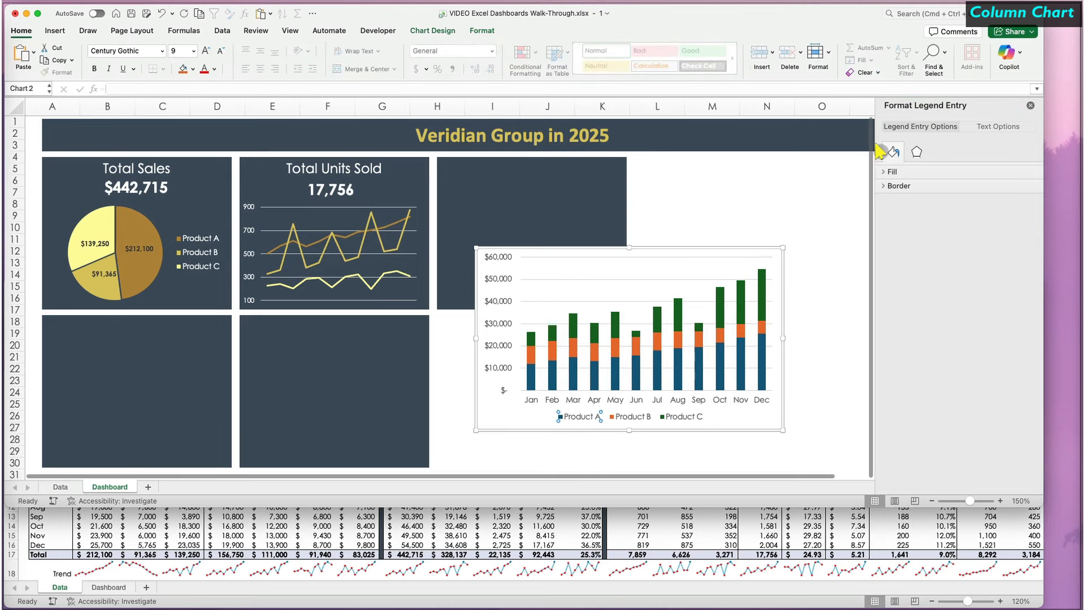
{"action": "left_click", "coordinate": [890, 171]}
{"action": "left_click", "coordinate": [1025, 265]}
{"action": "left_click", "coordinate": [1037, 409]}
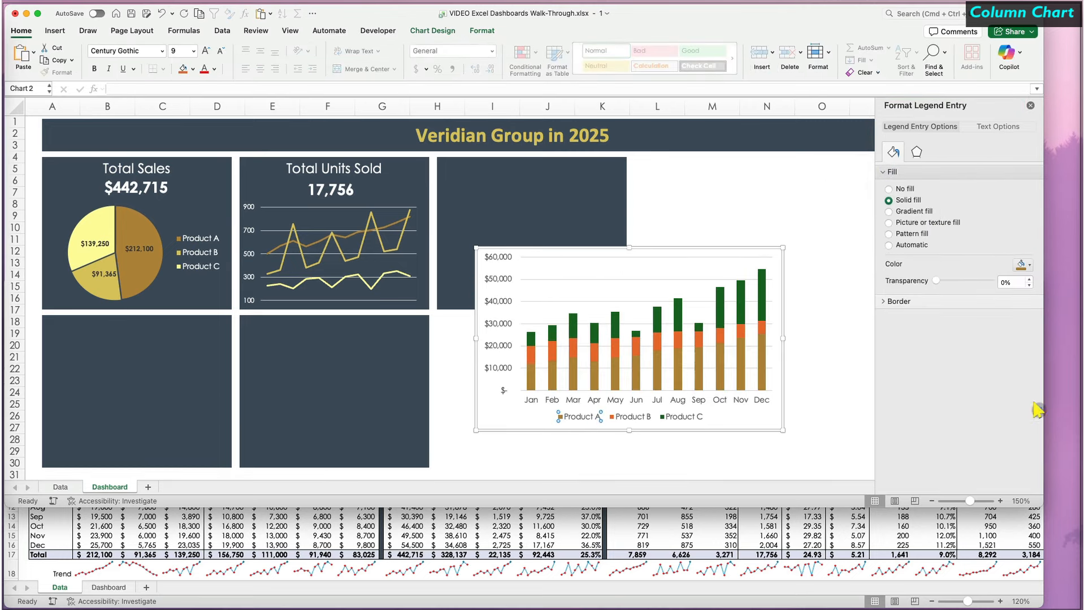
{"action": "left_click", "coordinate": [630, 417]}
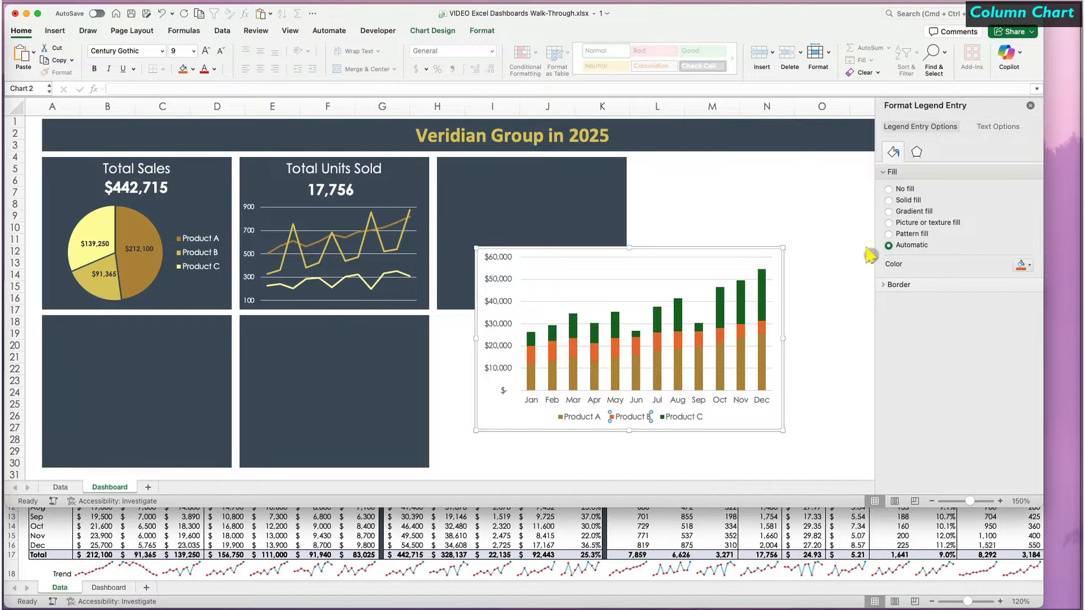
{"action": "left_click", "coordinate": [1023, 265]}
{"action": "left_click", "coordinate": [1042, 409]}
{"action": "left_click", "coordinate": [661, 417]}
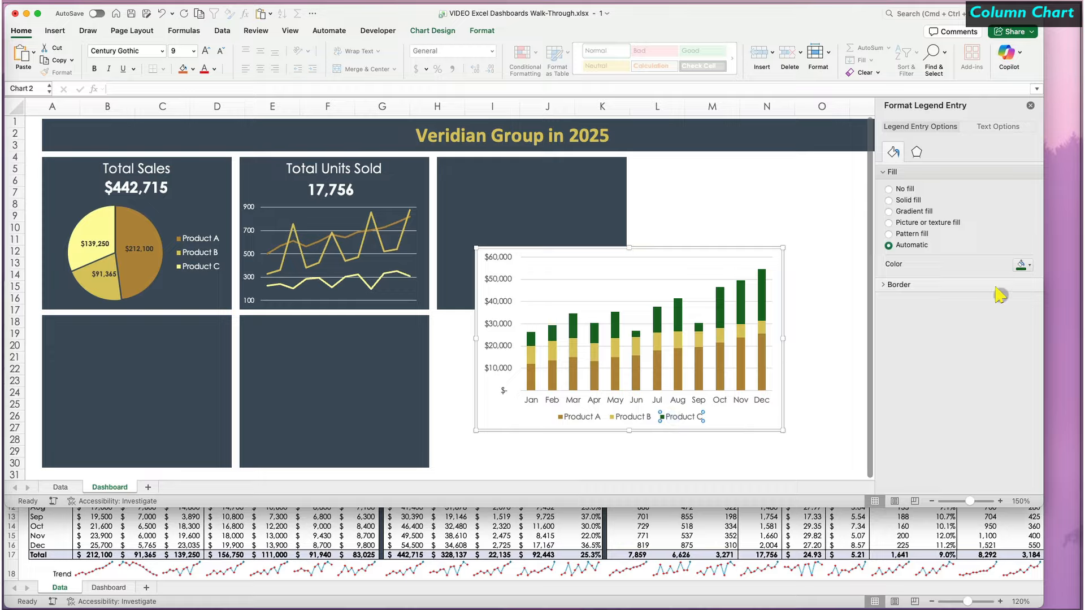
{"action": "left_click", "coordinate": [1024, 265]}
{"action": "left_click", "coordinate": [1039, 409]}
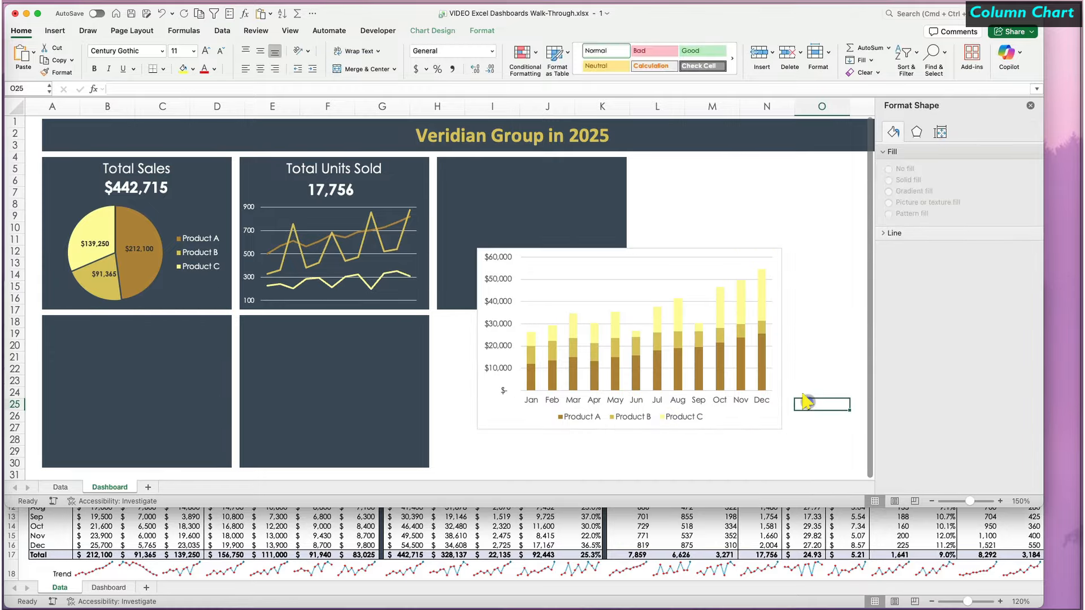
Place the column chart over the first rectangle of the second row, with no fill, locked aspect ratio and a 4.4" width.
{"action": "left_click_drag", "start_coordinate": [518, 421], "coordinate": [105, 450]}
{"action": "left_click", "coordinate": [889, 189]}
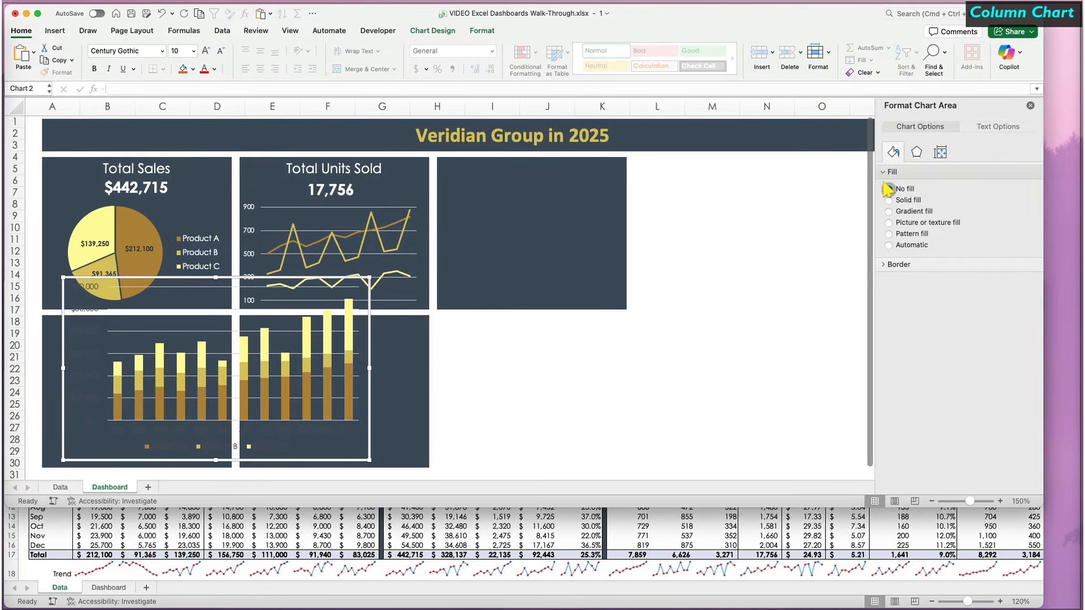
{"action": "left_click", "coordinate": [938, 153]}
{"action": "left_click", "coordinate": [891, 171]}
{"action": "left_click", "coordinate": [888, 275]}
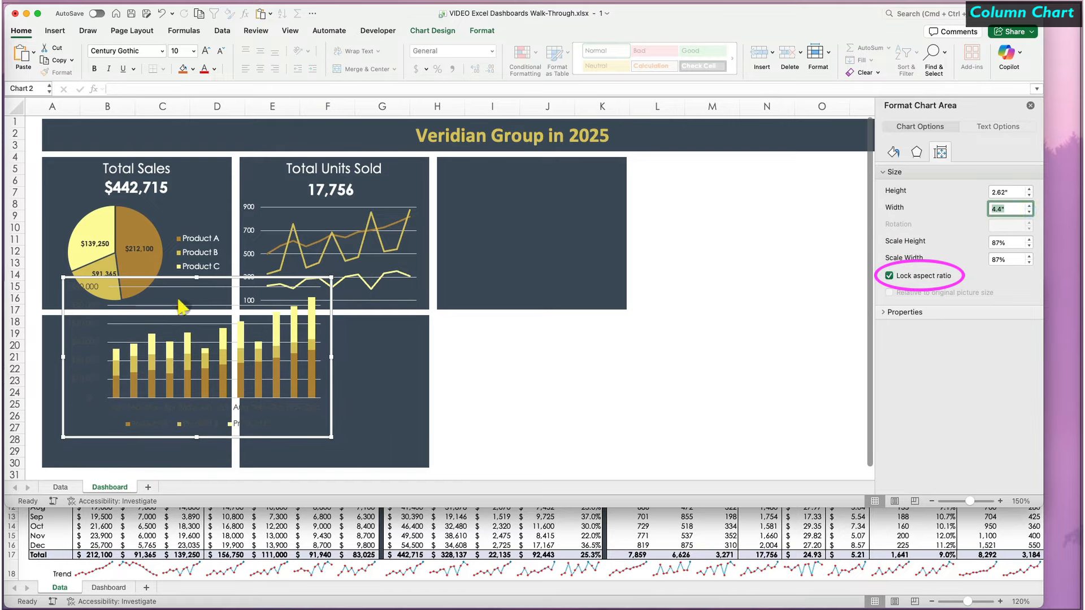
{"action": "left_click_drag", "start_coordinate": [186, 277], "coordinate": [177, 303]}
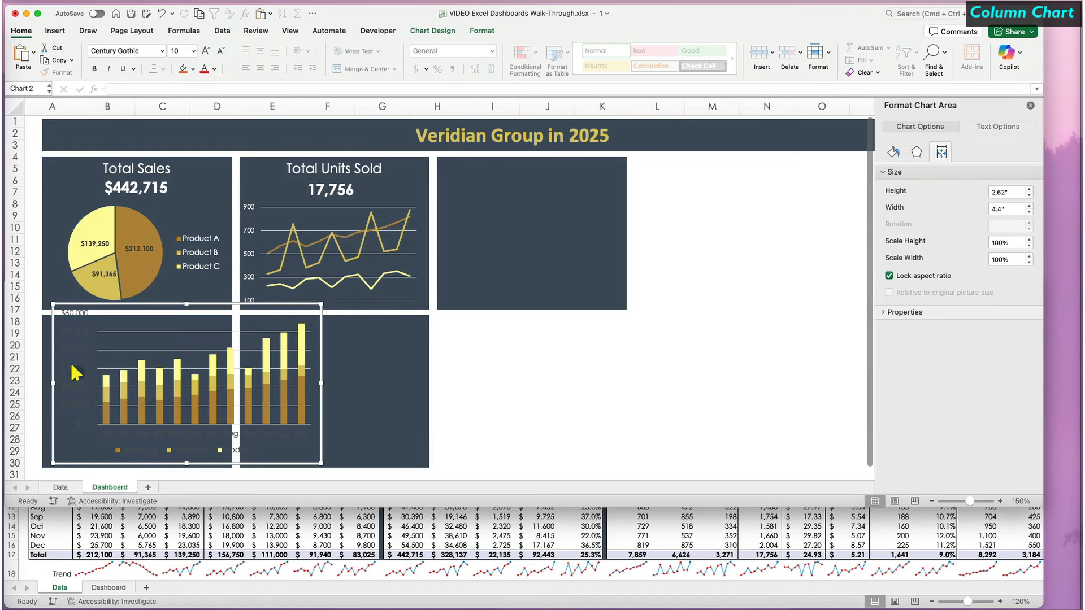
Set the font color of the column chart's vertical axis, month axis and legend to white.
{"action": "left_click", "coordinate": [75, 373]}
{"action": "left_click", "coordinate": [214, 69]}
{"action": "left_click", "coordinate": [206, 122]}
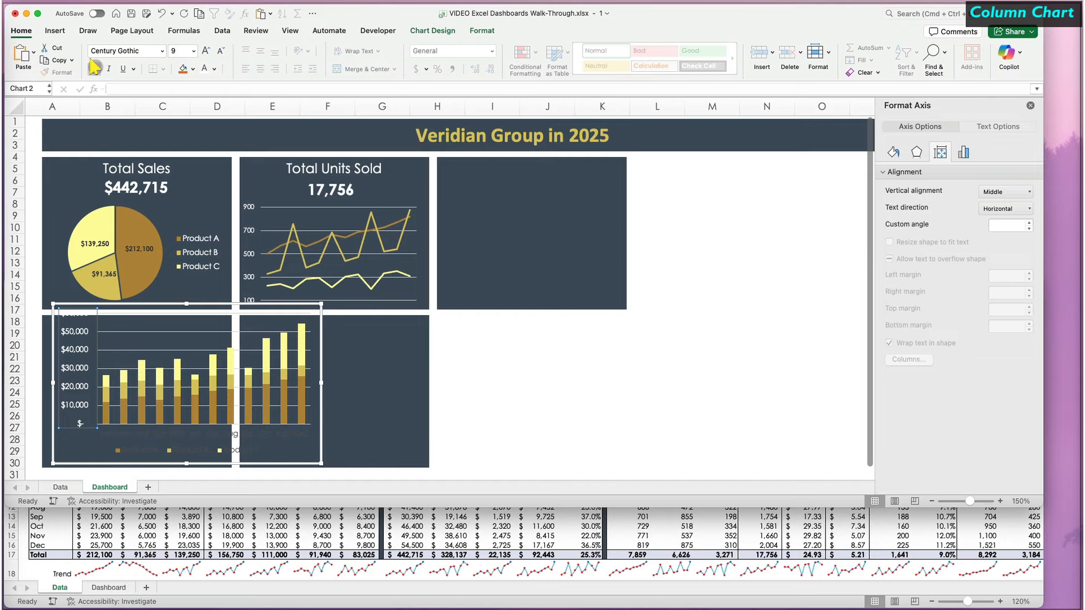
{"action": "left_click", "coordinate": [121, 433]}
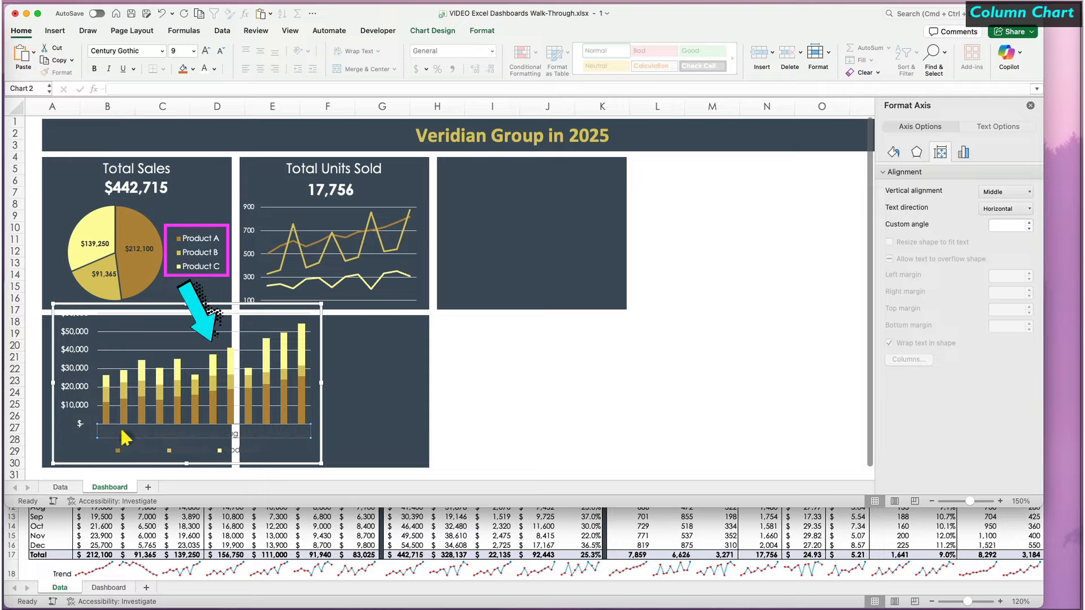
{"action": "left_click", "coordinate": [204, 69]}
{"action": "left_click", "coordinate": [135, 450]}
{"action": "left_click", "coordinate": [204, 70]}
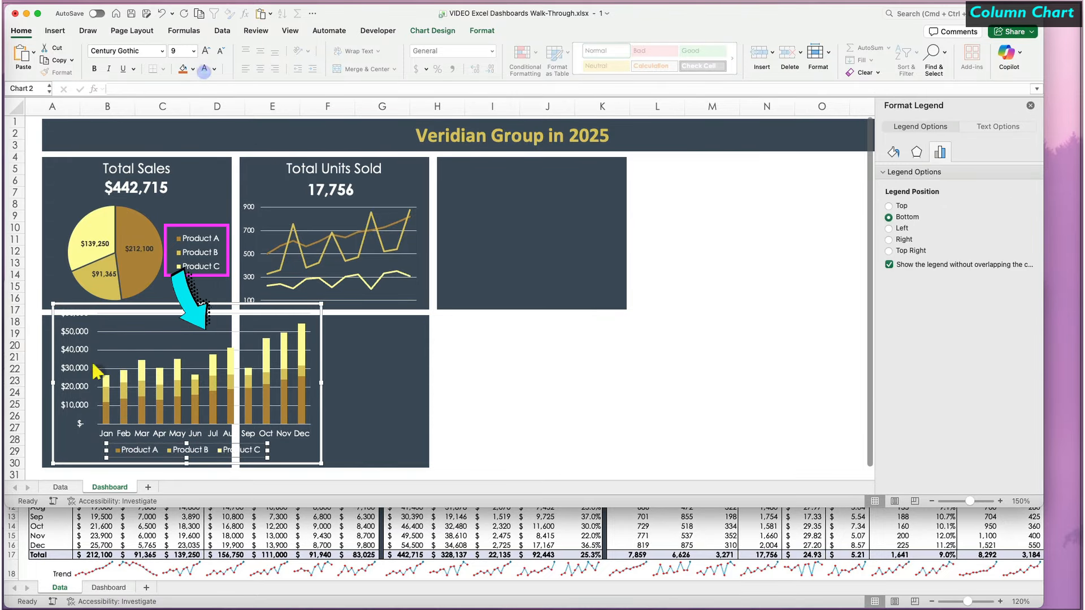
Delete the column chart's legend and reduce the chart width to 3.7" with the aspect ratio locked.
{"action": "left_click", "coordinate": [264, 460]}
{"action": "left_click", "coordinate": [266, 451]}
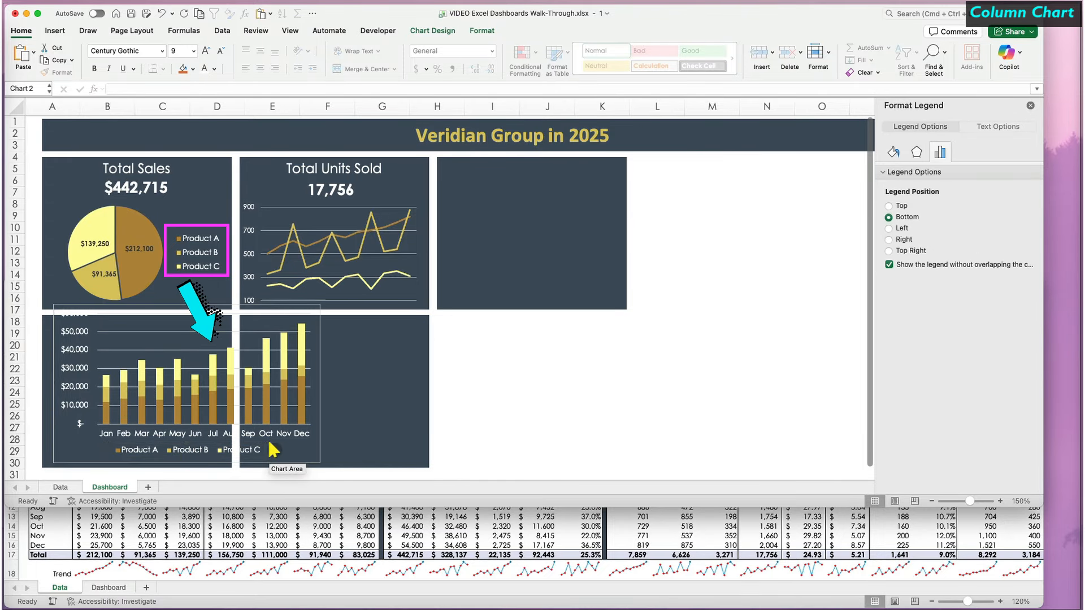
{"action": "key", "text": "Delete"}
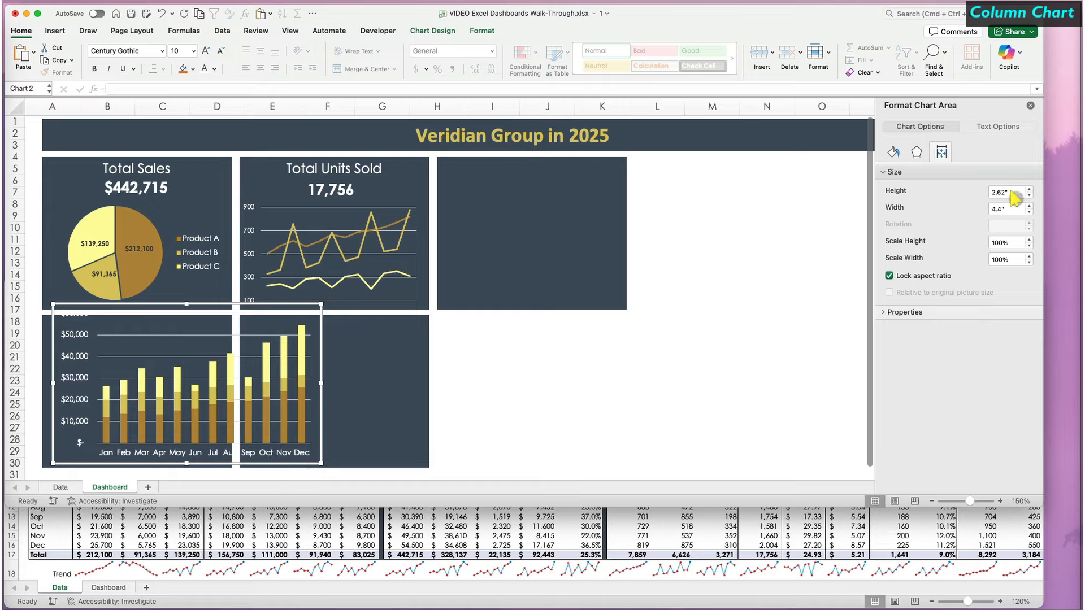
{"action": "left_click", "coordinate": [1029, 212]}
{"action": "left_click", "coordinate": [1028, 212]}
{"action": "left_click", "coordinate": [1029, 212]}
{"action": "left_click", "coordinate": [1028, 212]}
{"action": "left_click", "coordinate": [1028, 212]}
{"action": "left_click", "coordinate": [1029, 212]}
{"action": "left_click", "coordinate": [1029, 212]}
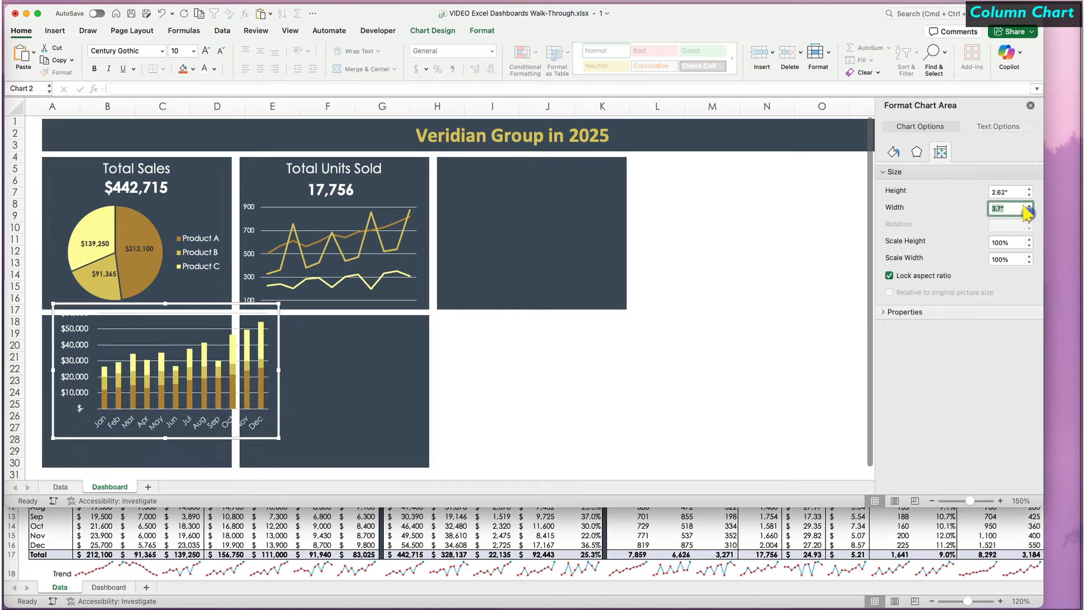
Set the column chart's month axis labels to font size 8 and rotate all their text 270°.
{"action": "left_click", "coordinate": [190, 423]}
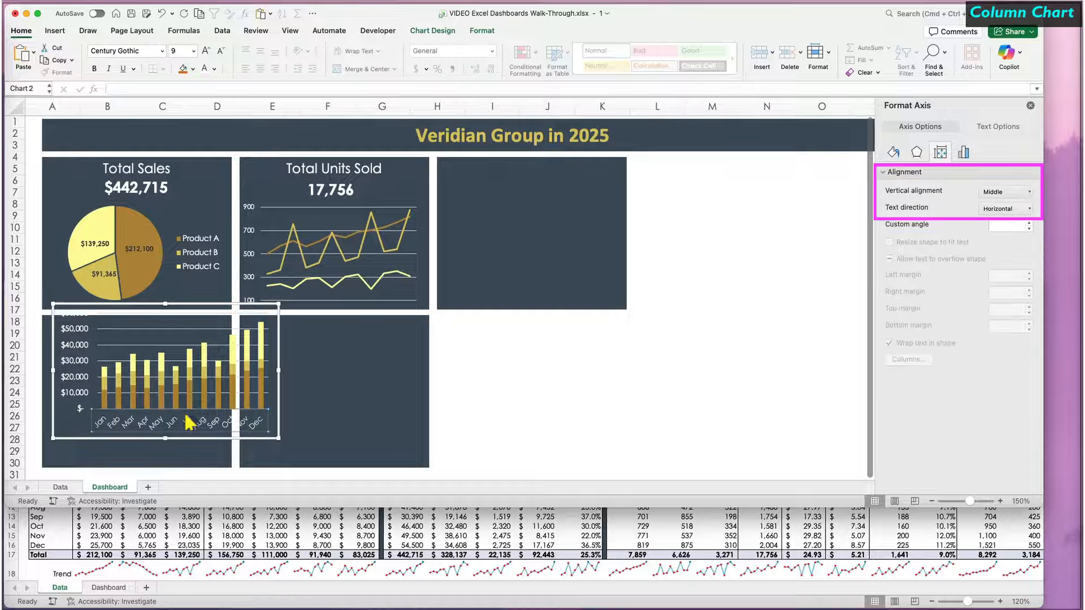
{"action": "left_click", "coordinate": [1026, 208]}
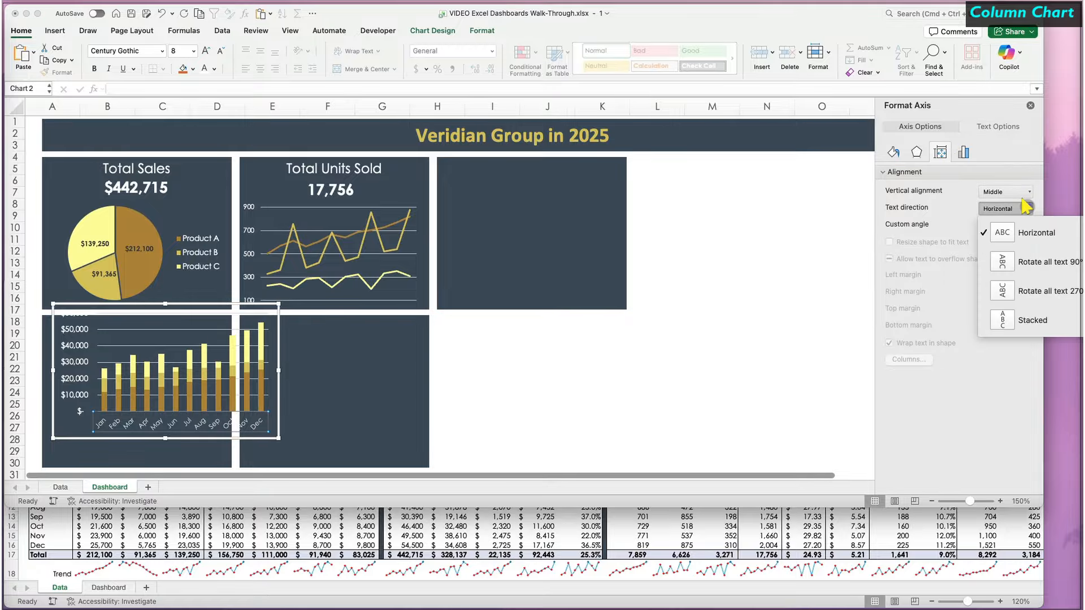
{"action": "left_click", "coordinate": [999, 288]}
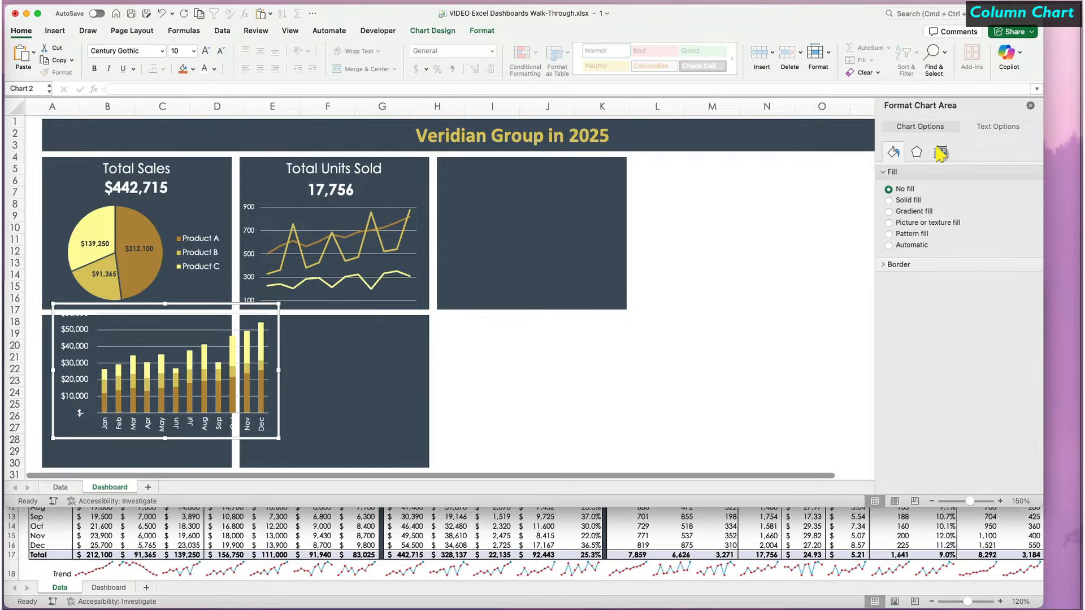
Reduce the column chart's width to 3.4" and move the chart down within the first rectangle of the second row.
{"action": "left_click", "coordinate": [940, 152]}
{"action": "left_click", "coordinate": [1028, 211]}
{"action": "left_click", "coordinate": [1029, 211]}
{"action": "left_click", "coordinate": [1028, 211]}
{"action": "left_click_drag", "start_coordinate": [184, 305], "coordinate": [177, 334]}
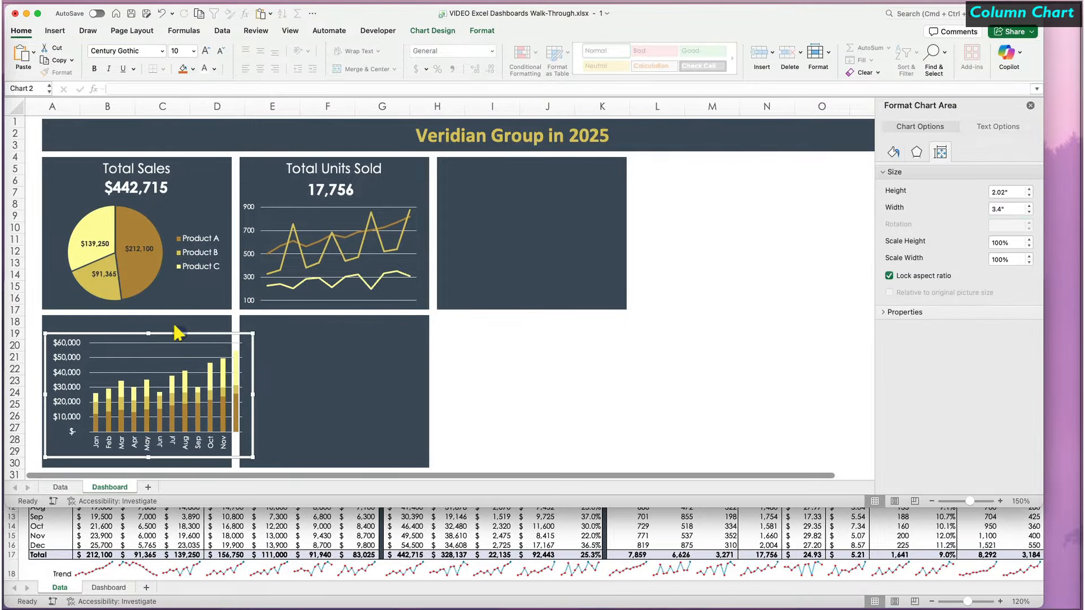
Set the column chart's vertical axis labels to font size 8 and a whole-dollar currency number format.
{"action": "left_click", "coordinate": [63, 372]}
{"action": "left_click", "coordinate": [218, 51]}
{"action": "left_click", "coordinate": [963, 152]}
{"action": "left_click", "coordinate": [884, 172]}
{"action": "left_click", "coordinate": [900, 455]}
{"action": "scroll", "coordinate": [904, 446], "scroll_direction": "down", "scroll_amount": 5}
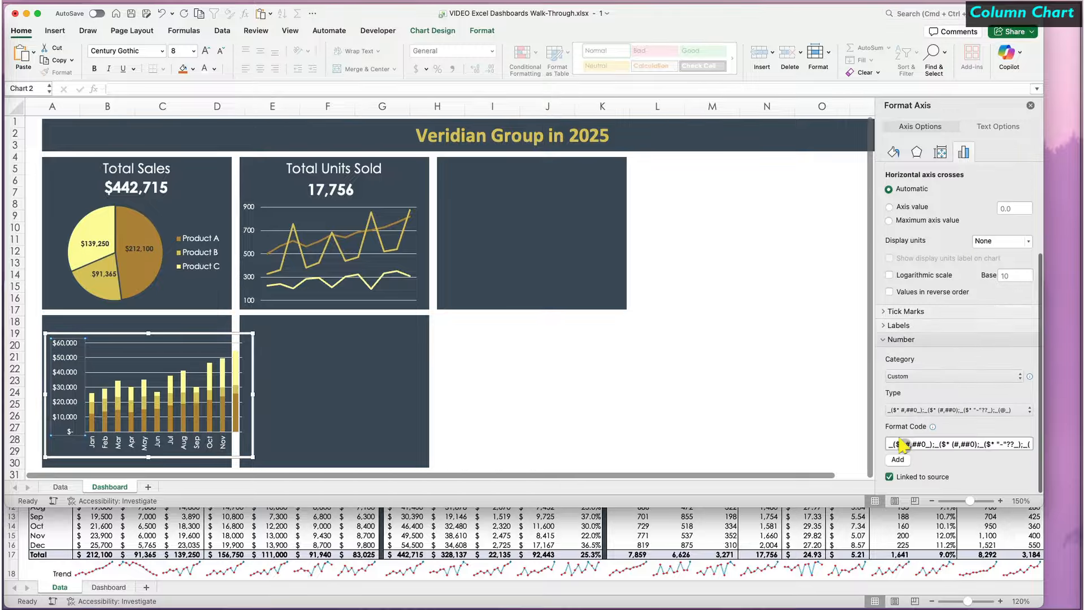
{"action": "left_click", "coordinate": [949, 381]}
{"action": "left_click", "coordinate": [954, 269]}
Set the major unit of the column chart's vertical axis to 20000.
{"action": "scroll", "coordinate": [954, 242], "scroll_direction": "up", "scroll_amount": 5}
{"action": "double_click", "coordinate": [992, 259]}
{"action": "type", "text": "20000"}
{"action": "key", "text": "Return"}
Reduce the column chart's width further so it fits inside its rectangle and nudge the chart slightly down.
{"action": "left_click", "coordinate": [246, 362]}
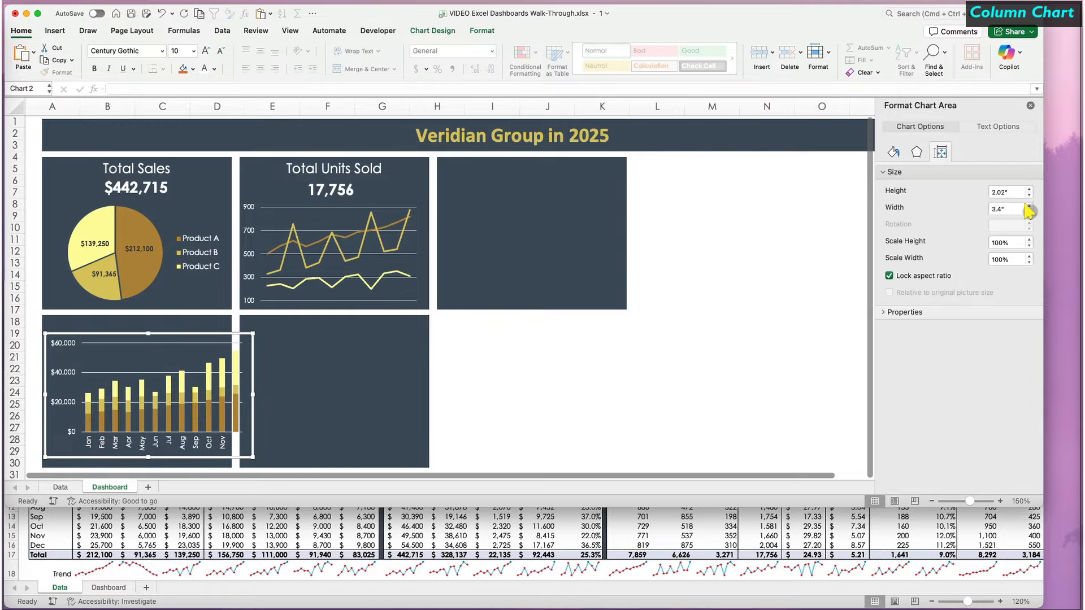
{"action": "left_click", "coordinate": [1029, 211]}
{"action": "left_click", "coordinate": [1028, 211]}
{"action": "left_click", "coordinate": [507, 400]}
{"action": "left_click", "coordinate": [200, 441]}
{"action": "left_click", "coordinate": [158, 441]}
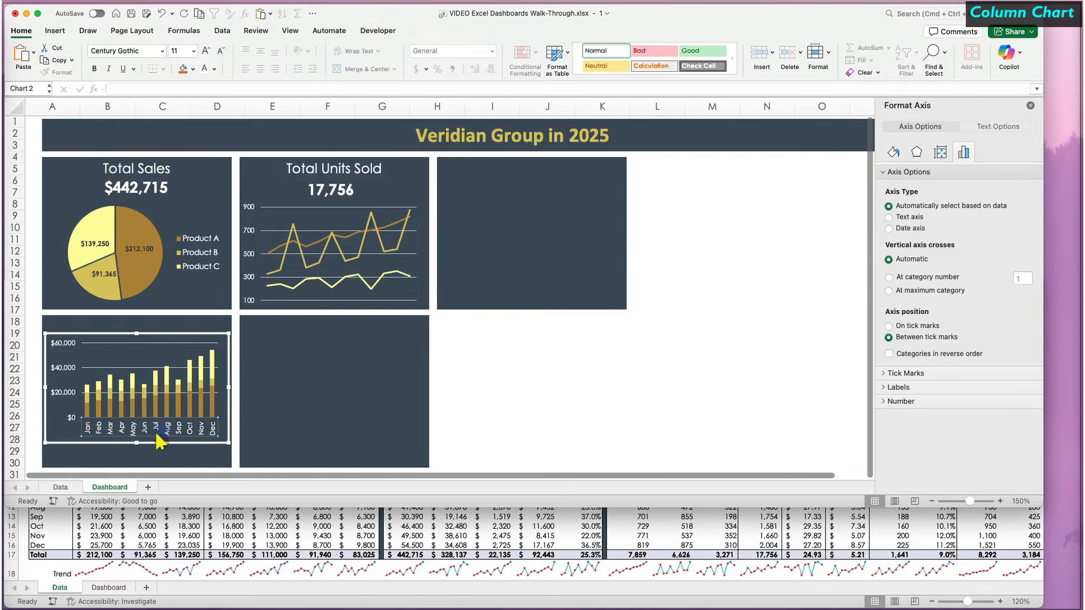
{"action": "left_click_drag", "start_coordinate": [157, 440], "coordinate": [159, 448]}
{"action": "left_click", "coordinate": [643, 401]}
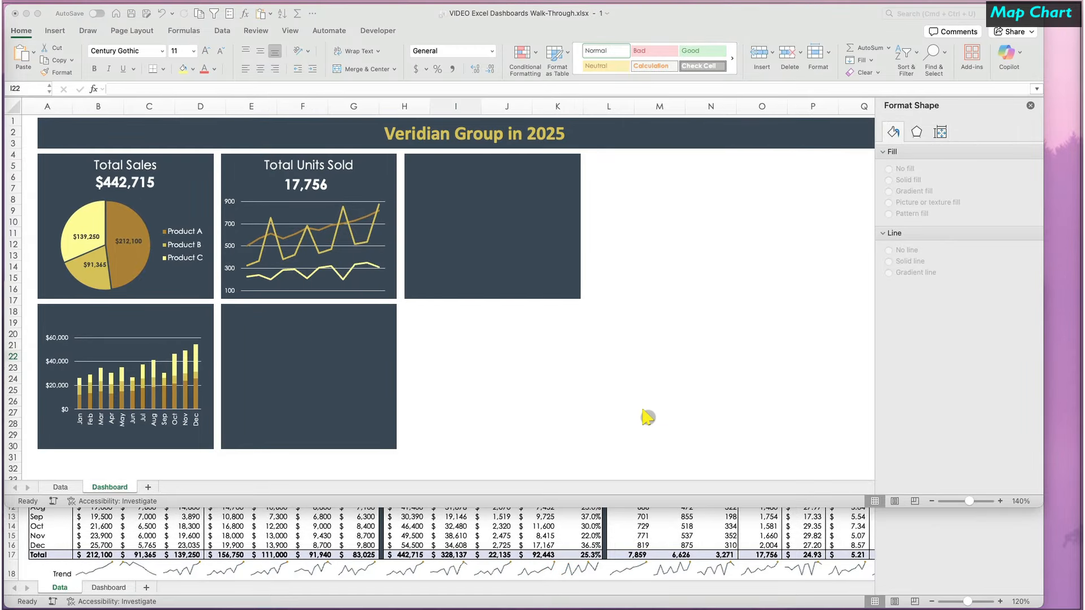
Bring the second workbook window with the Data sheet to the front.
{"action": "left_click", "coordinate": [647, 417]}
{"action": "key", "text": "ctrl+alt+Up"}
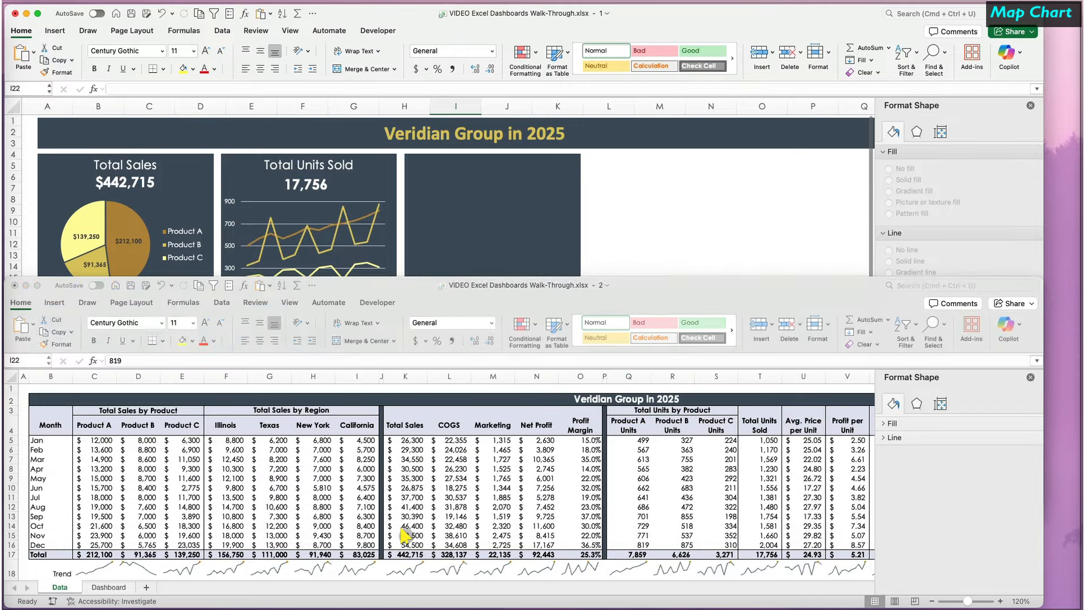
{"action": "left_click", "coordinate": [406, 534]}
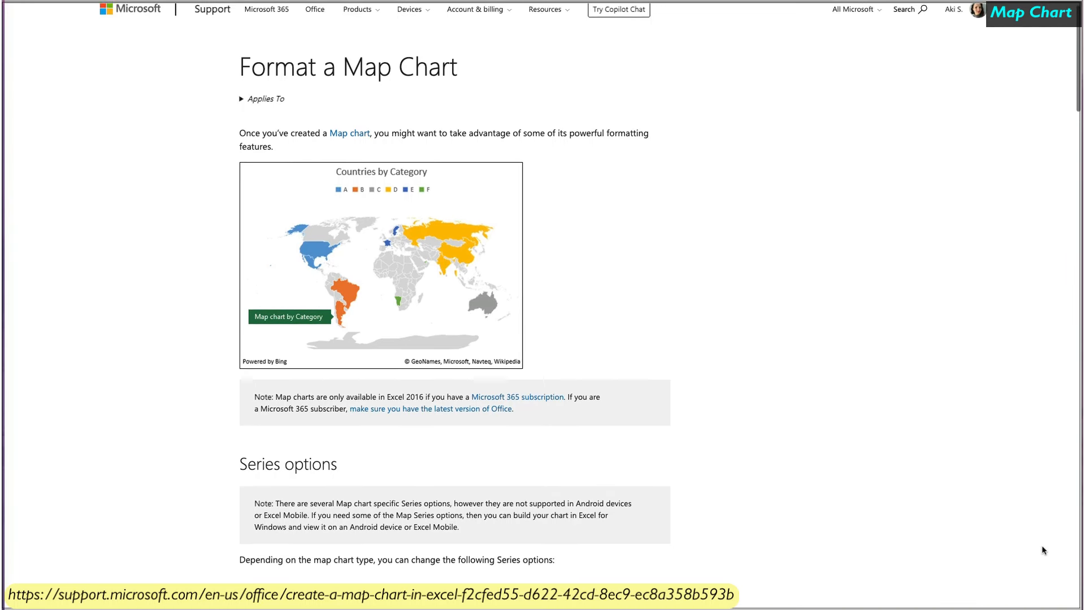
Read Microsoft Support's "Format a Map Chart" page for the series options and formatting guidelines of map charts.
{"action": "scroll", "coordinate": [1042, 546], "scroll_direction": "down", "scroll_amount": 5}
{"action": "scroll", "coordinate": [1043, 550], "scroll_direction": "down", "scroll_amount": 7}
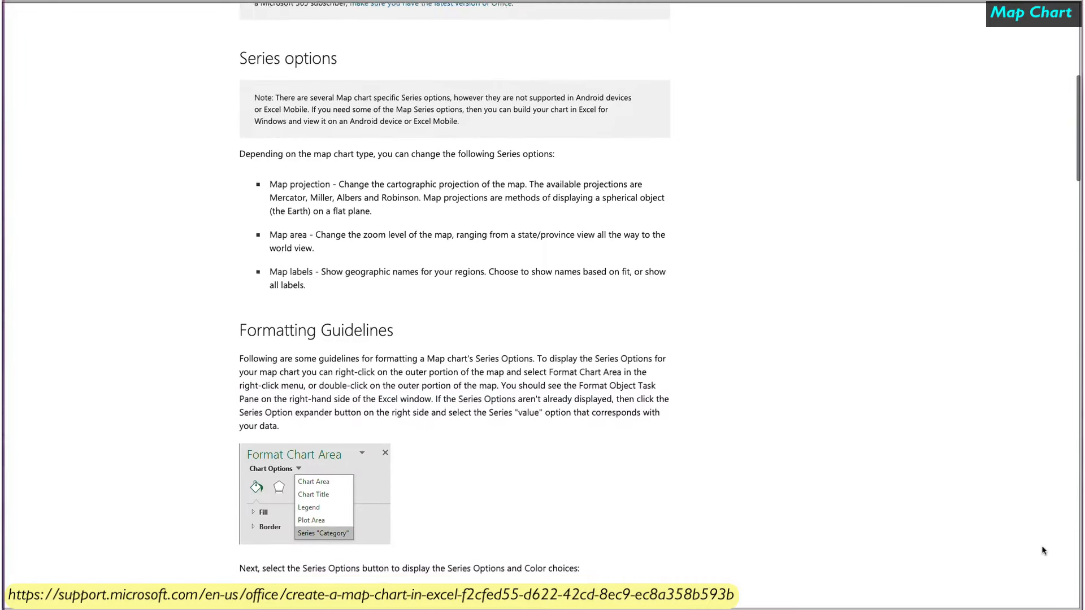
{"action": "scroll", "coordinate": [1043, 550], "scroll_direction": "down", "scroll_amount": 4}
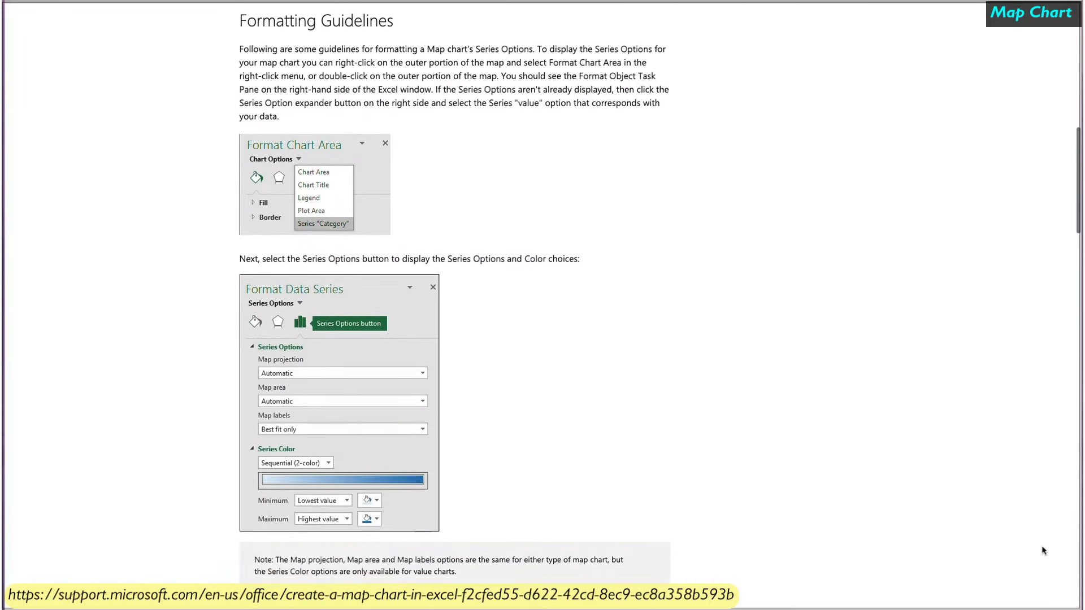
{"action": "scroll", "coordinate": [1043, 551], "scroll_direction": "down", "scroll_amount": 5}
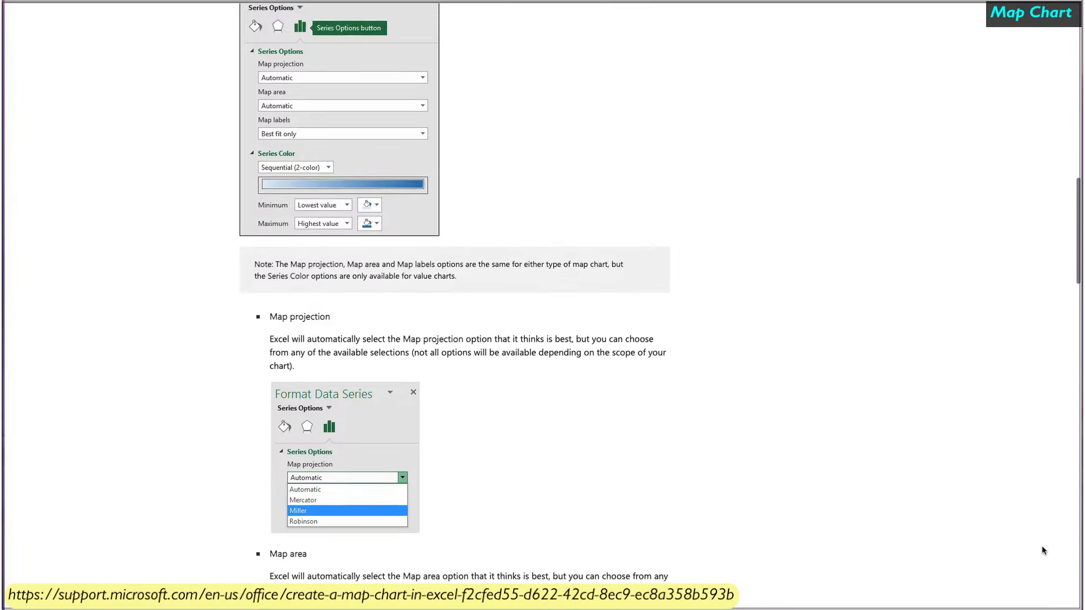
{"action": "scroll", "coordinate": [1043, 551], "scroll_direction": "down", "scroll_amount": 3}
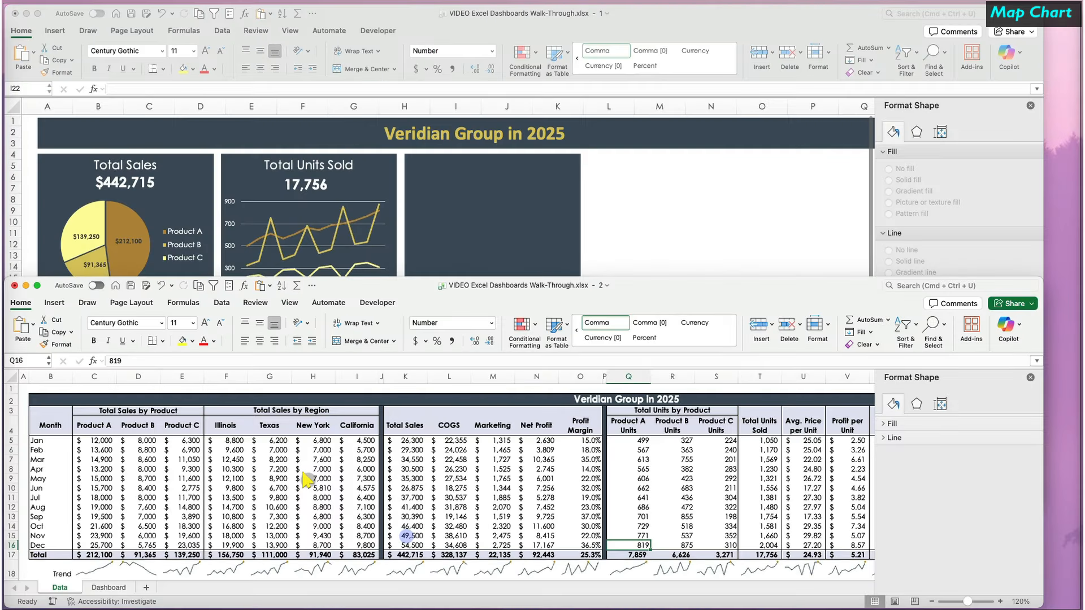
Select the state headers Illinois to California together with their values in the Total row of the Data sheet.
{"action": "left_click_drag", "start_coordinate": [229, 425], "coordinate": [342, 425]}
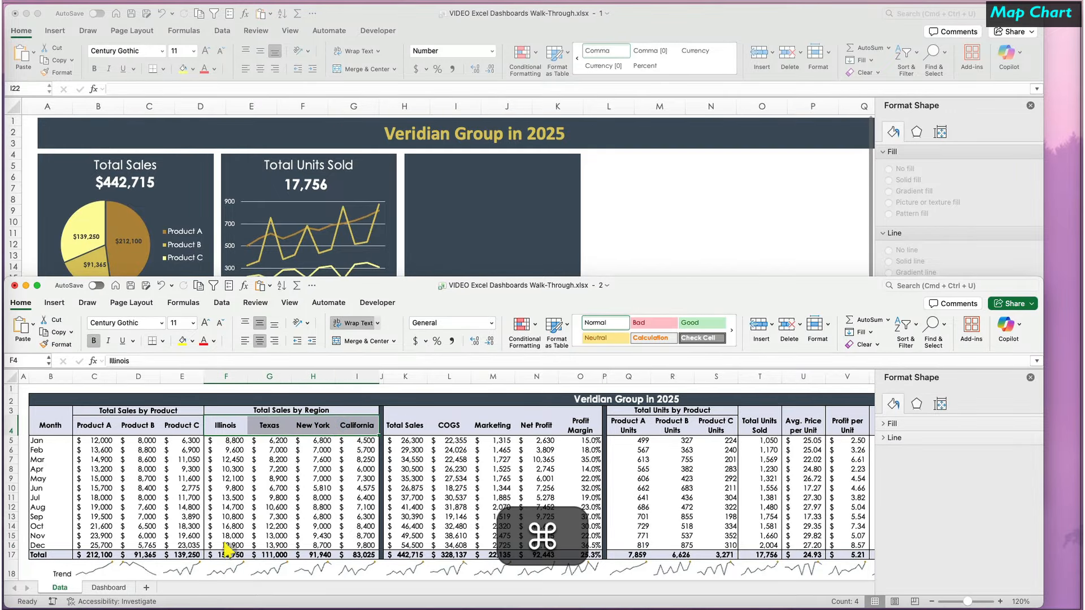
{"action": "left_click_drag", "start_coordinate": [226, 548], "coordinate": [356, 555]}
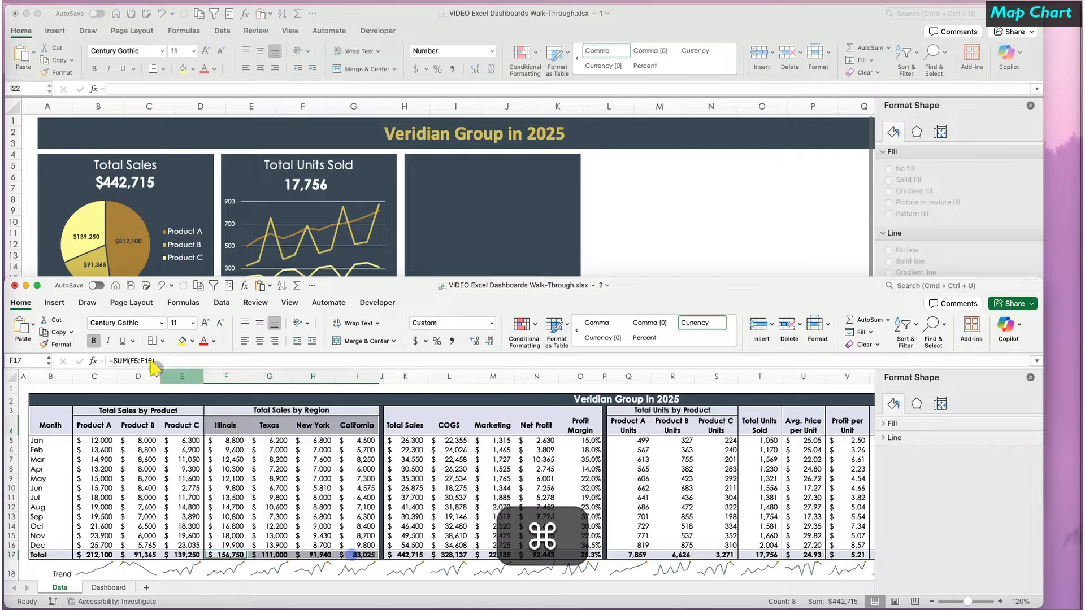
Try to insert a Filled Map chart directly from the selected state headers and totals.
{"action": "left_click", "coordinate": [54, 302]}
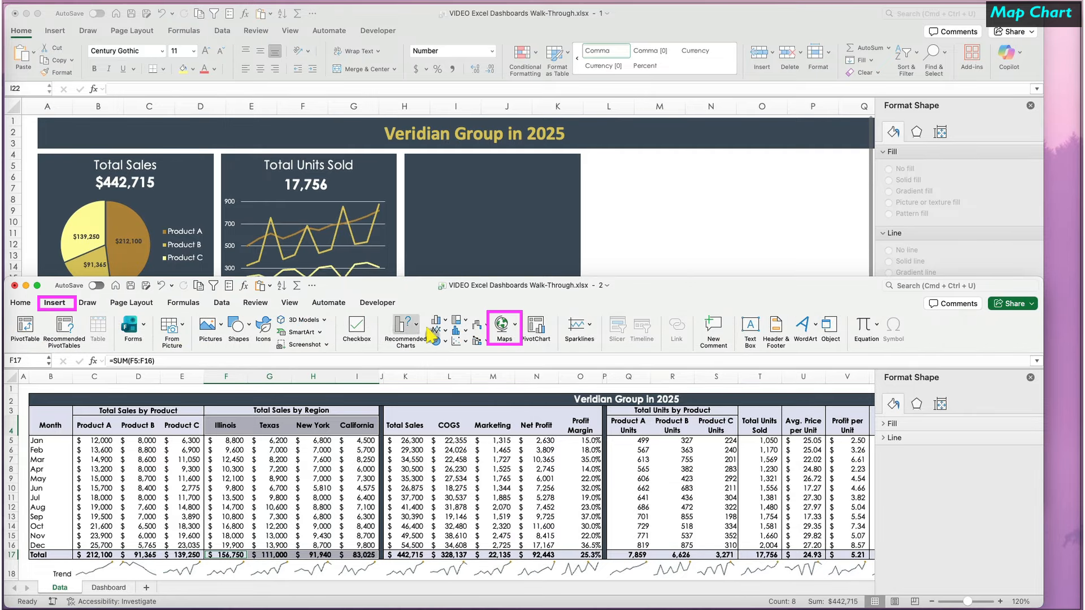
{"action": "left_click", "coordinate": [511, 324]}
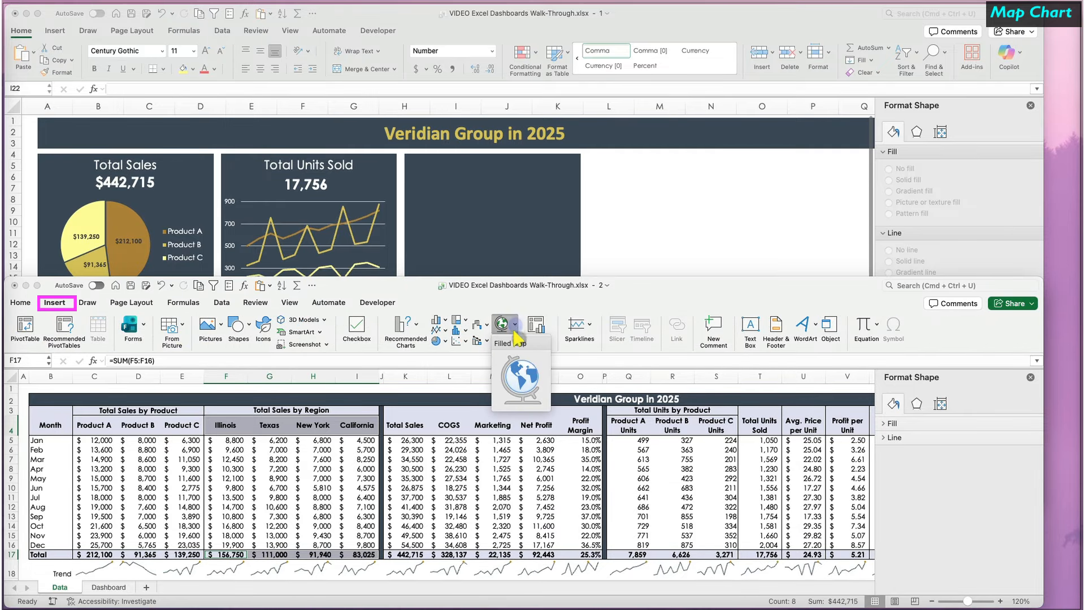
{"action": "left_click", "coordinate": [521, 377]}
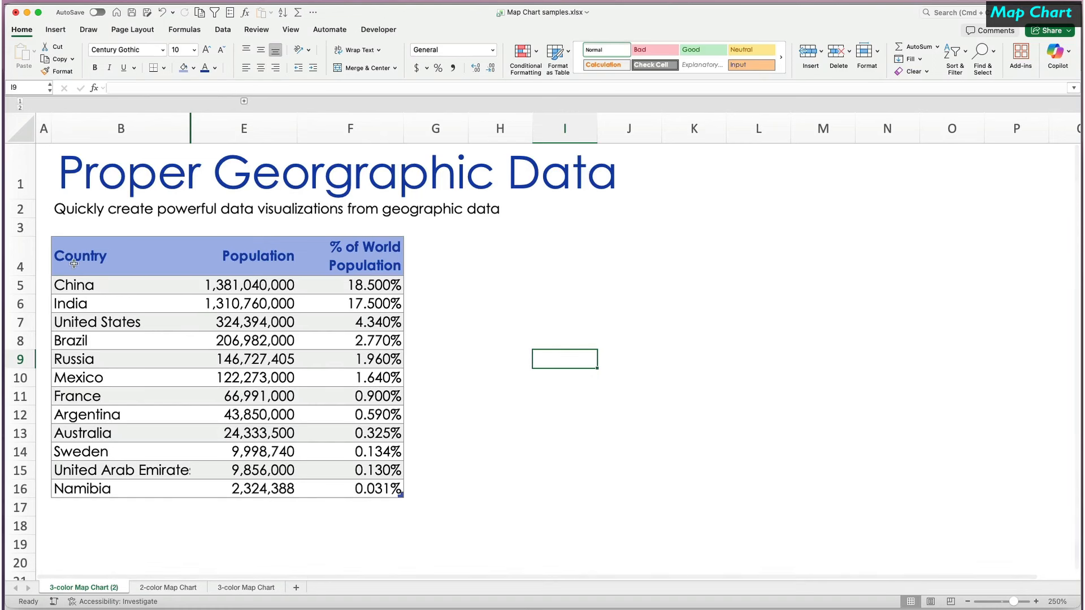
In the Map Chart samples workbook, insert a Filled Map chart from the Country and Population columns.
{"action": "left_click_drag", "start_coordinate": [74, 257], "coordinate": [274, 487]}
{"action": "left_click", "coordinate": [58, 31]}
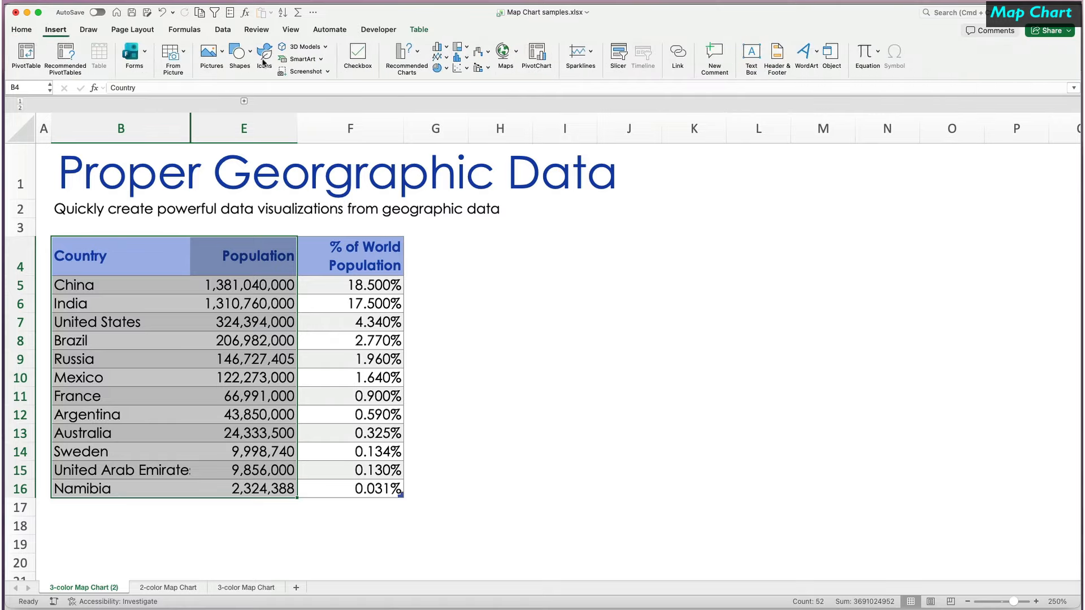
{"action": "left_click", "coordinate": [515, 54]}
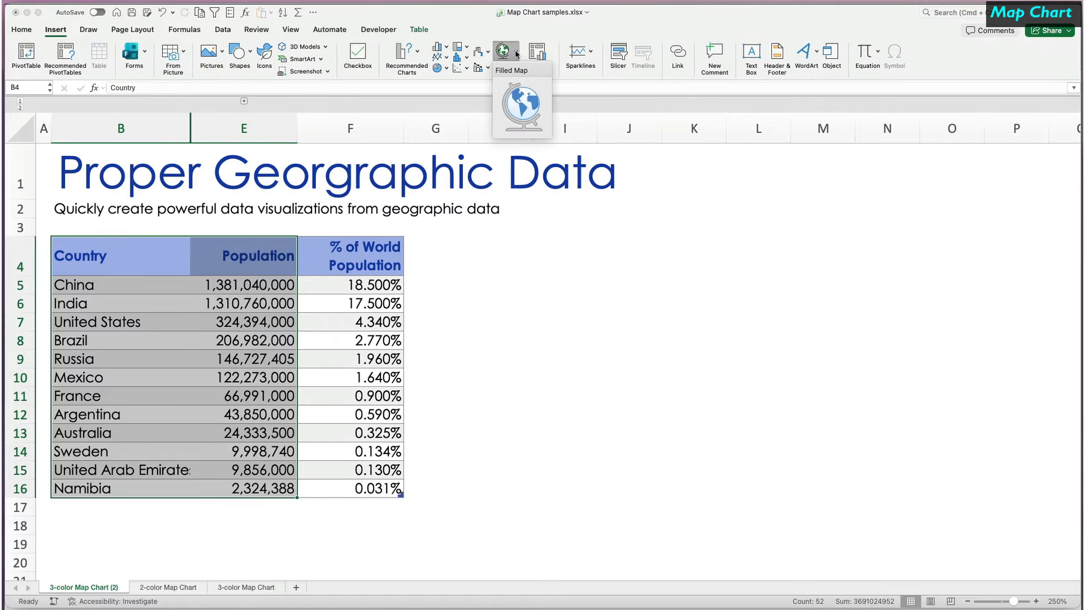
{"action": "left_click", "coordinate": [523, 102]}
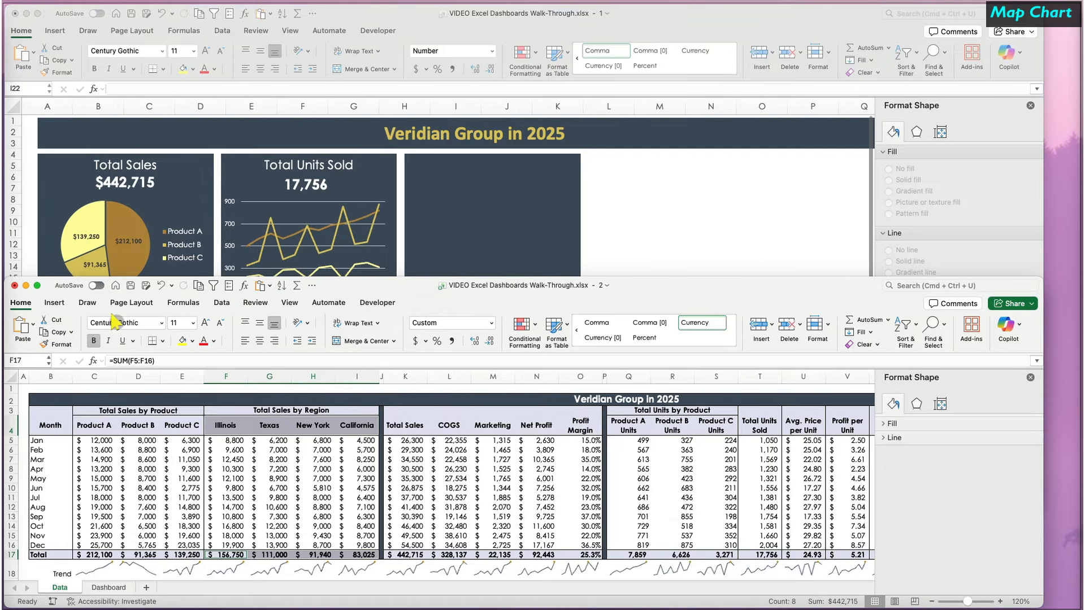
Insert the recommended Filled Map chart for the selected state totals in the dashboard workbook's Data sheet.
{"action": "left_click", "coordinate": [53, 301]}
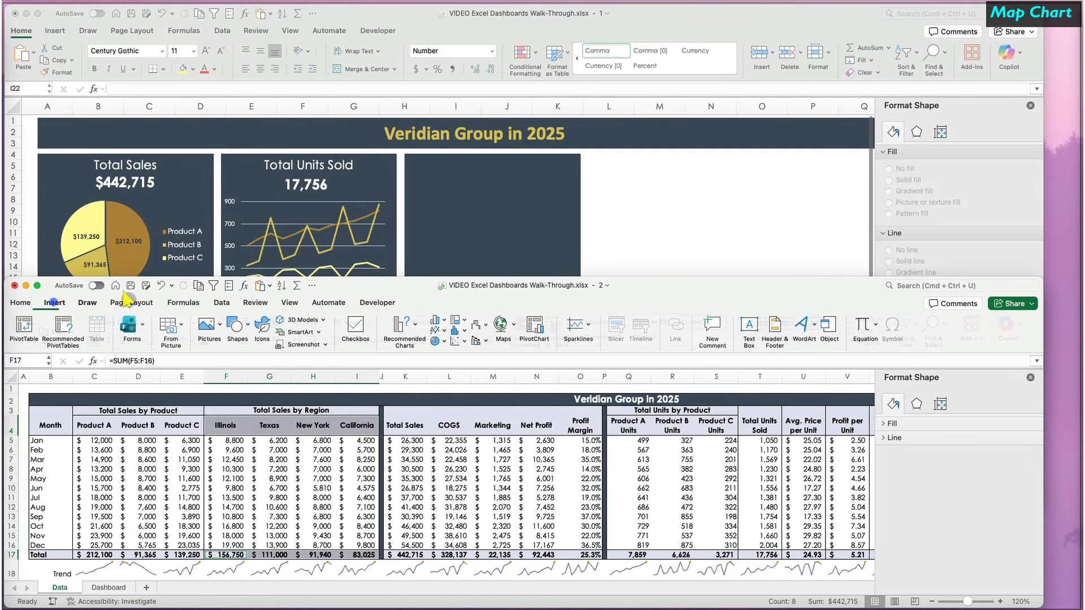
{"action": "left_click", "coordinate": [405, 327]}
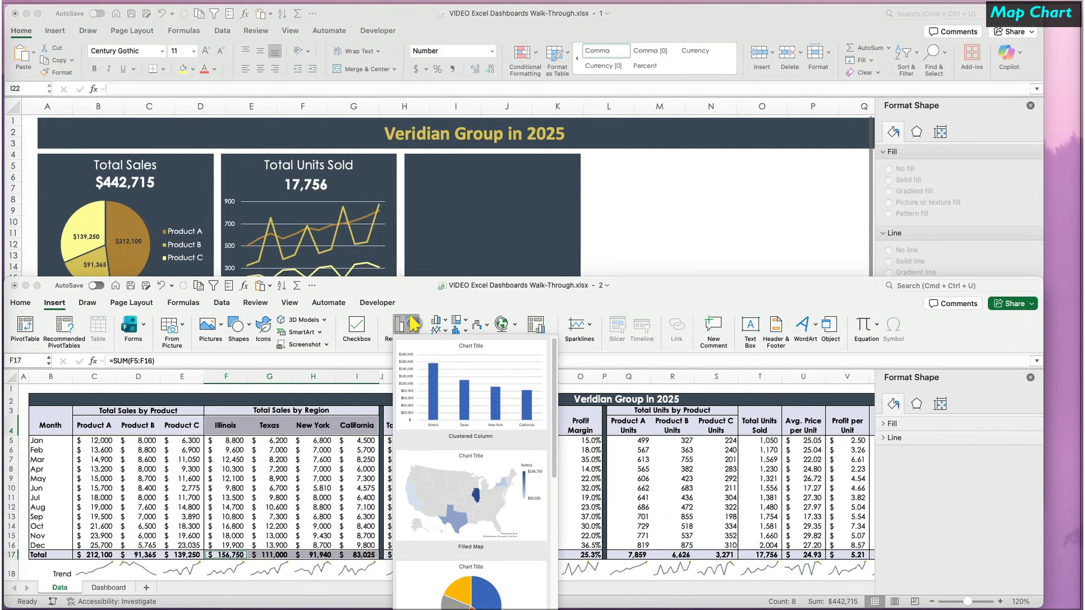
{"action": "left_click", "coordinate": [452, 514]}
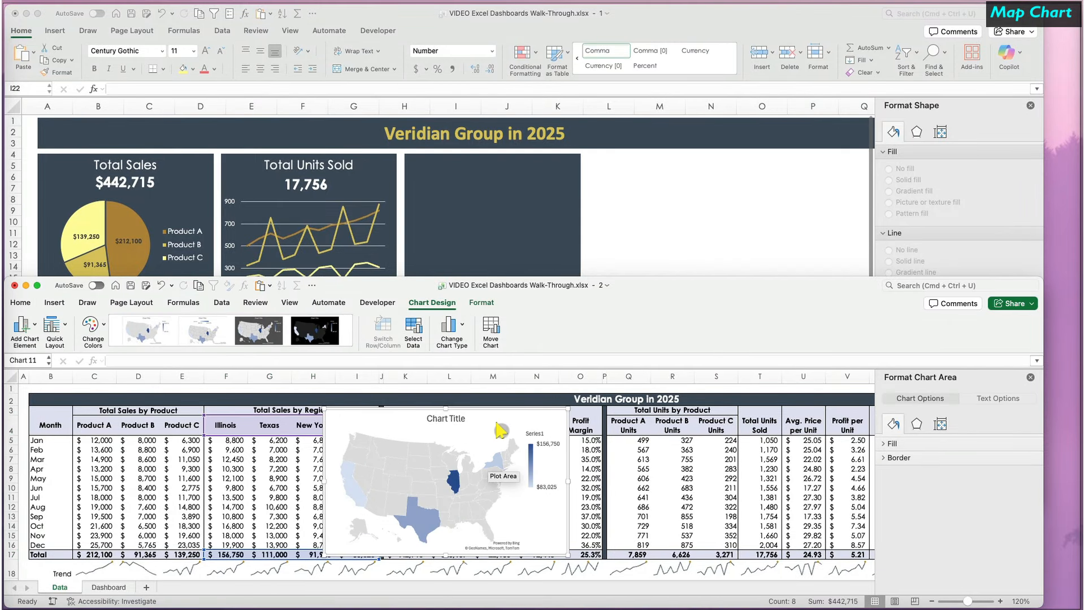
Cut the map chart from the Data sheet, paste it into the Dashboard sheet and move it below the line chart.
{"action": "key", "text": "super+x"}
{"action": "left_click", "coordinate": [702, 194]}
{"action": "key", "text": "super+v"}
{"action": "left_click_drag", "start_coordinate": [649, 342], "coordinate": [444, 277]}
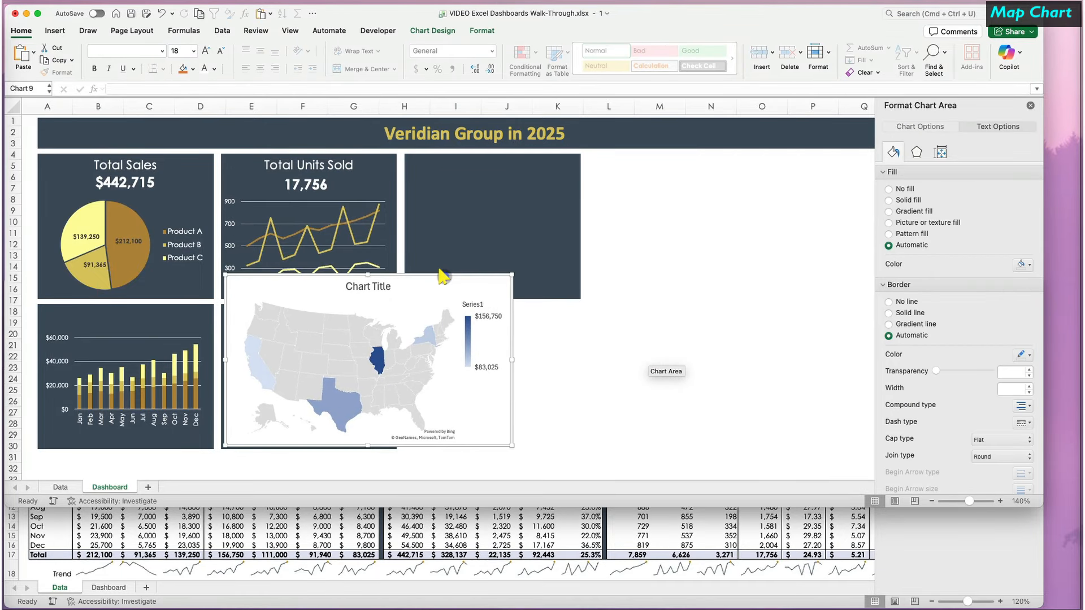
Delete the map chart's title and set the chart's font to Century Gothic.
{"action": "left_click", "coordinate": [389, 285]}
{"action": "key", "text": "Delete"}
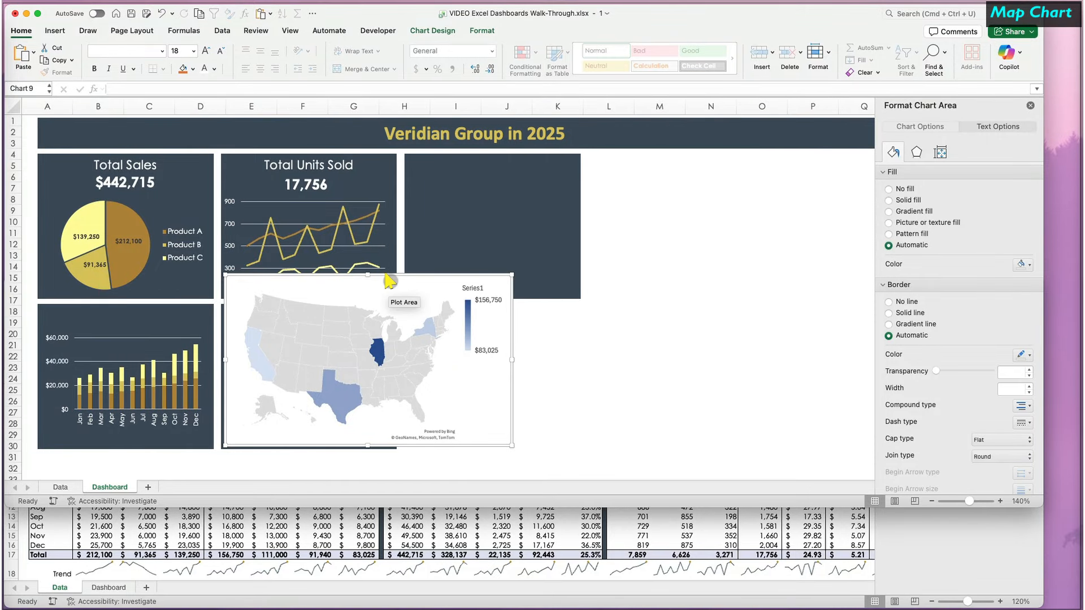
{"action": "left_click", "coordinate": [163, 51]}
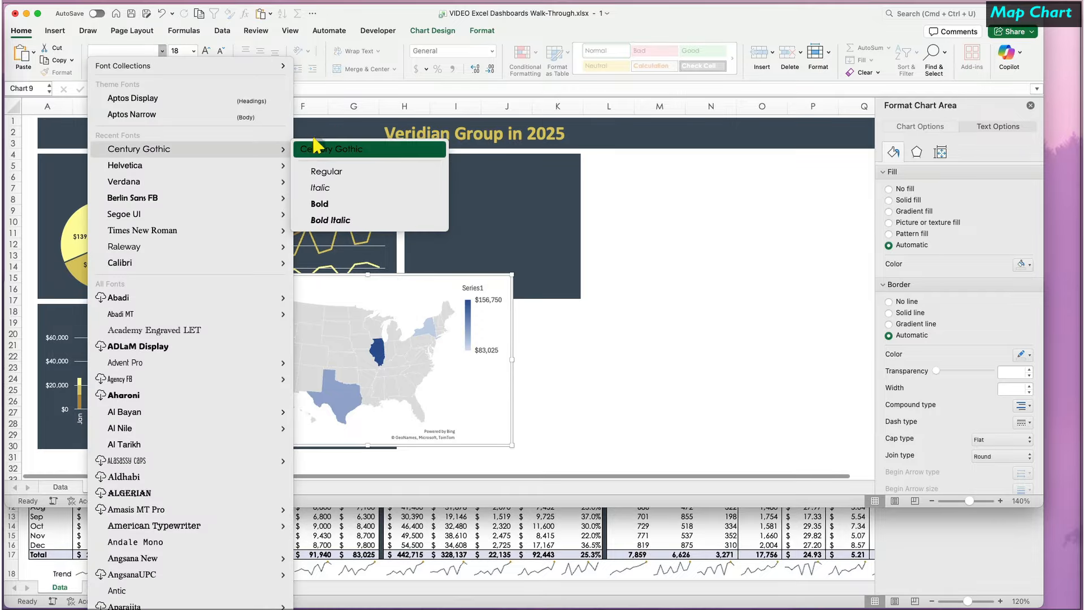
{"action": "left_click", "coordinate": [153, 147]}
Name the map chart's data series Total and set the chart area to no fill.
{"action": "left_click", "coordinate": [467, 285]}
{"action": "left_click", "coordinate": [467, 284]}
{"action": "left_click", "coordinate": [415, 58]}
{"action": "left_click", "coordinate": [1005, 226]}
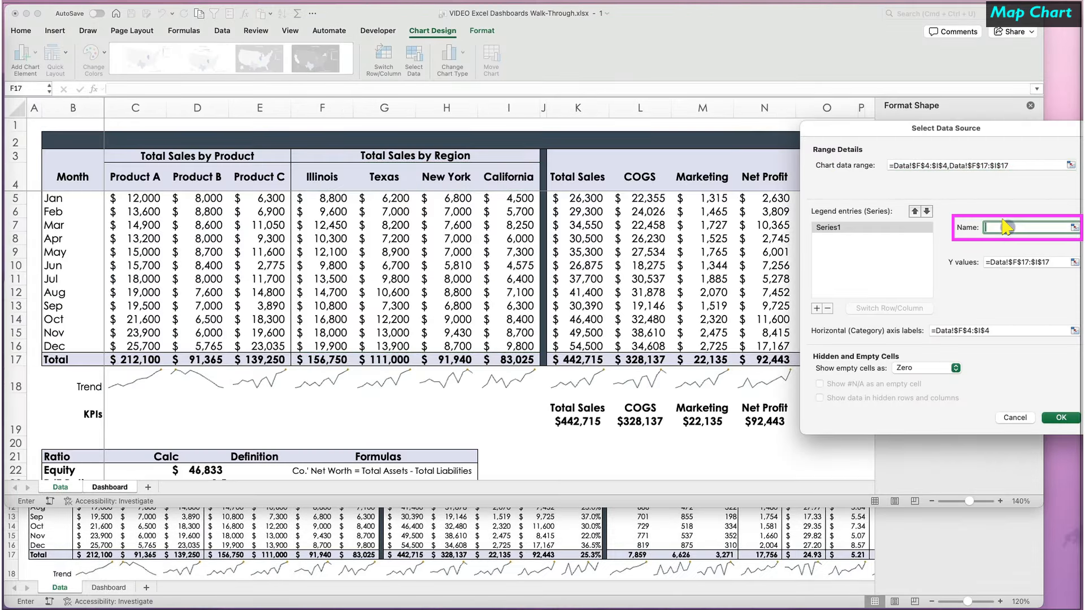
{"action": "left_click", "coordinate": [1061, 417]}
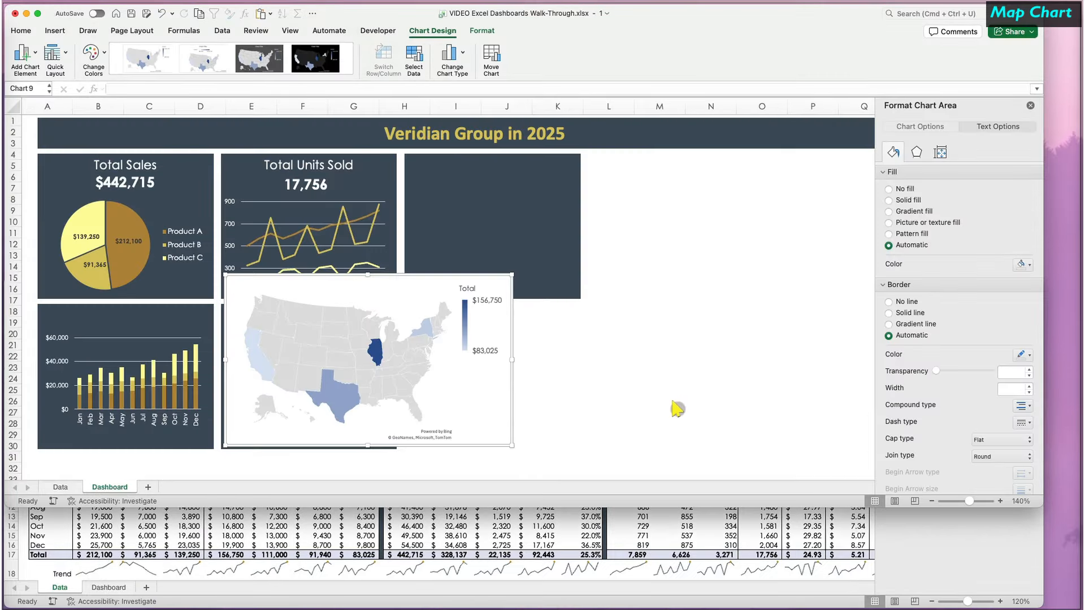
{"action": "left_click", "coordinate": [893, 152]}
{"action": "left_click", "coordinate": [889, 189]}
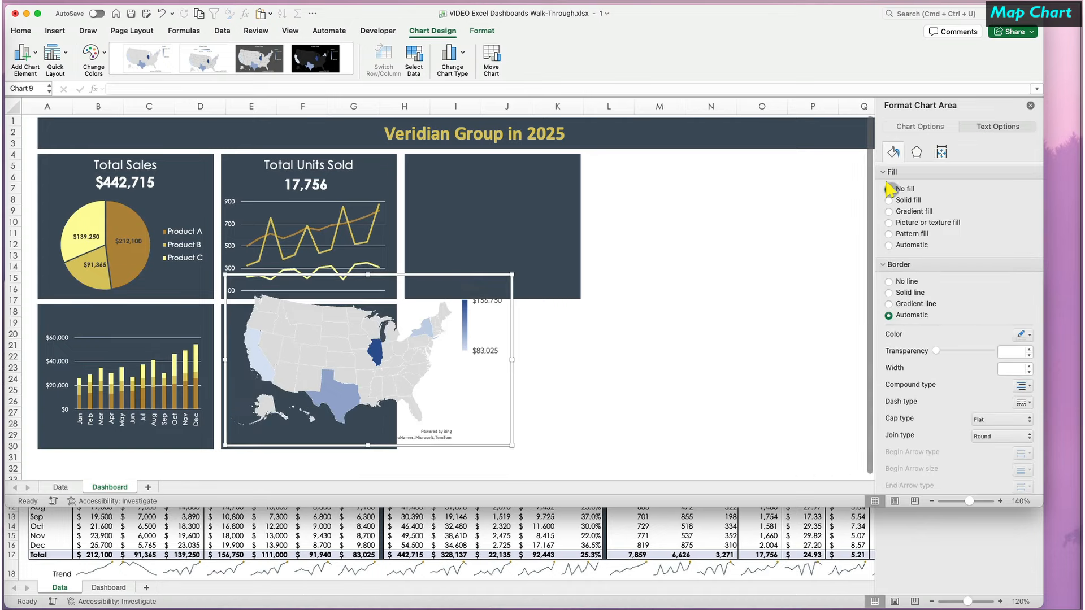
Shrink the map chart proportionally to 3.1" wide and place it on the rectangle beneath the line chart.
{"action": "left_click", "coordinate": [939, 153]}
{"action": "left_click", "coordinate": [1029, 194]}
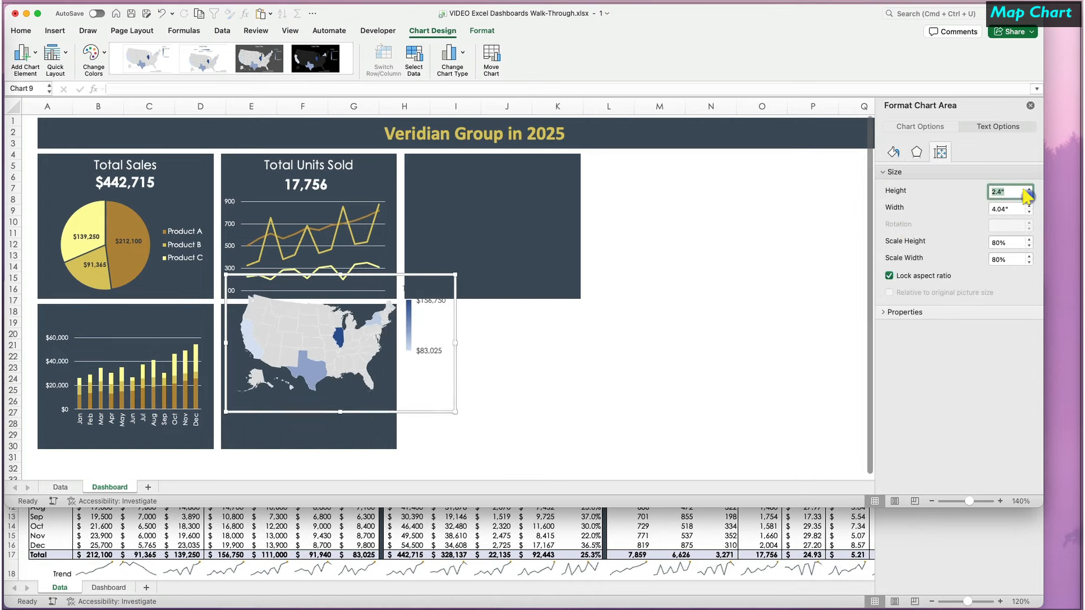
{"action": "left_click", "coordinate": [319, 398]}
{"action": "left_click_drag", "start_coordinate": [319, 399], "coordinate": [318, 445]}
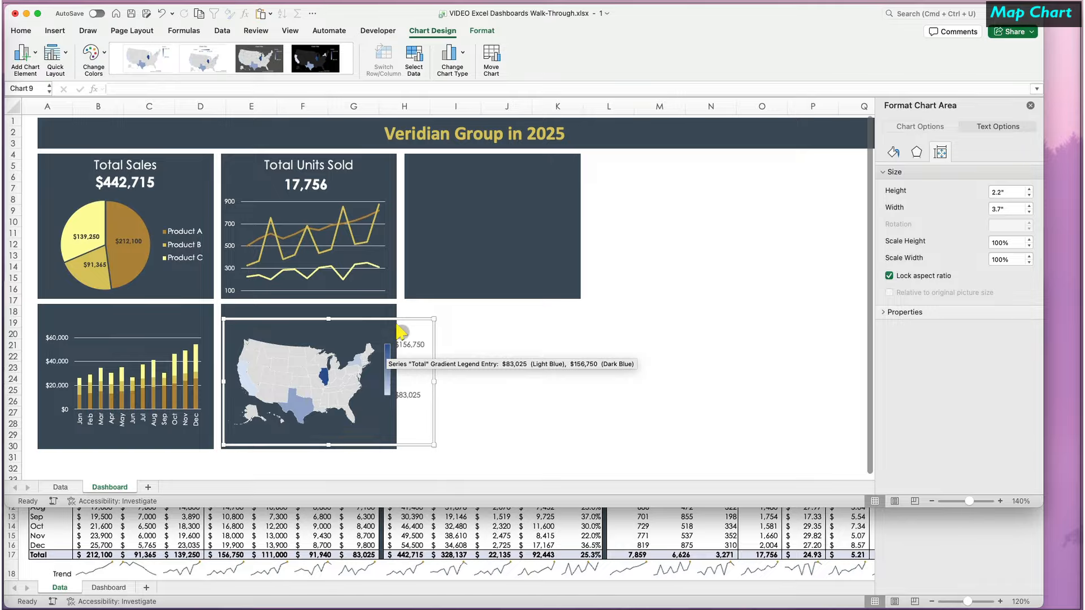
{"action": "left_click", "coordinate": [1028, 211]}
{"action": "left_click", "coordinate": [1029, 211]}
{"action": "left_click", "coordinate": [1028, 211]}
{"action": "left_click", "coordinate": [1028, 211]}
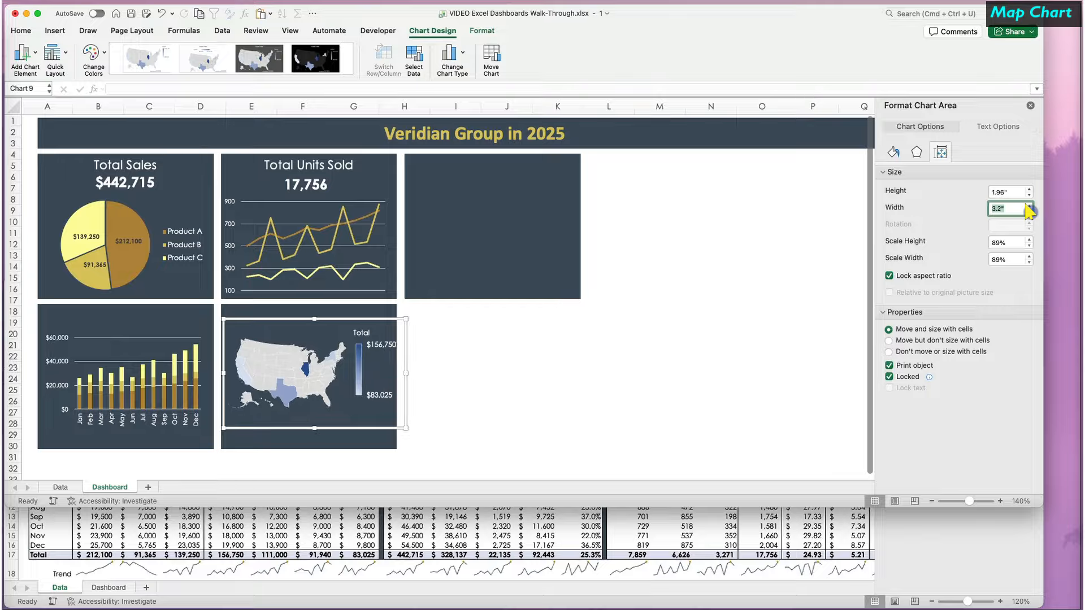
{"action": "left_click", "coordinate": [1029, 211]}
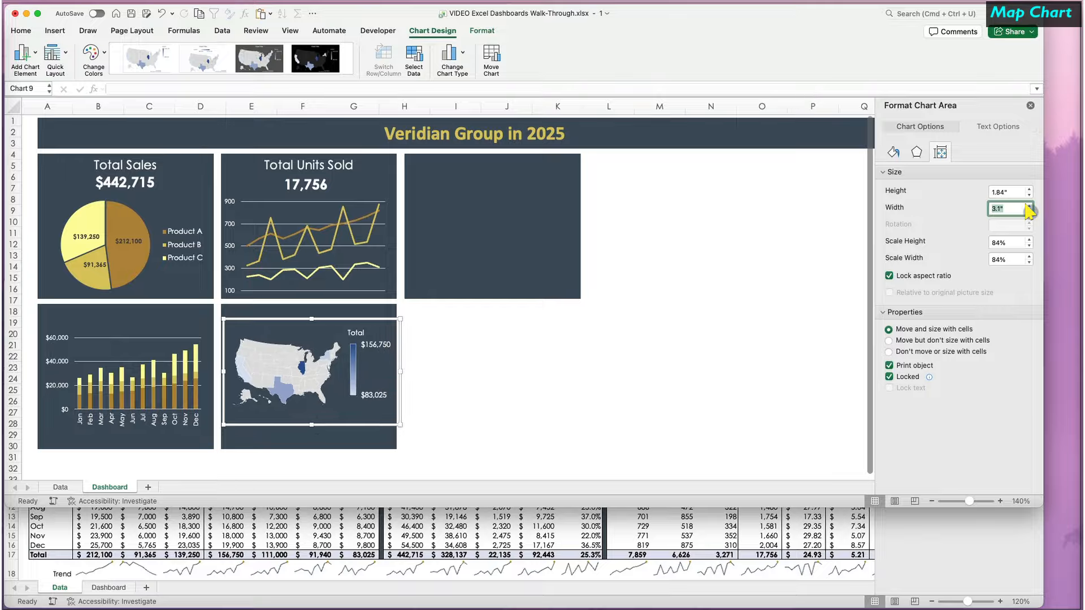
Try the Overlay option on the map chart's legend and switch it off again.
{"action": "left_click", "coordinate": [362, 340]}
{"action": "left_click", "coordinate": [891, 209]}
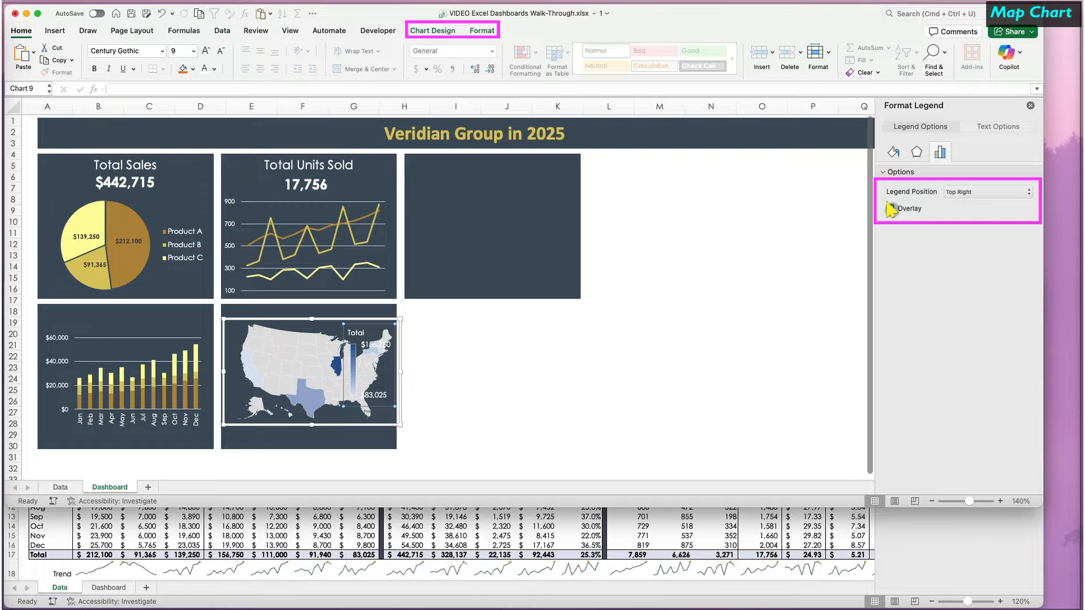
{"action": "left_click", "coordinate": [891, 209]}
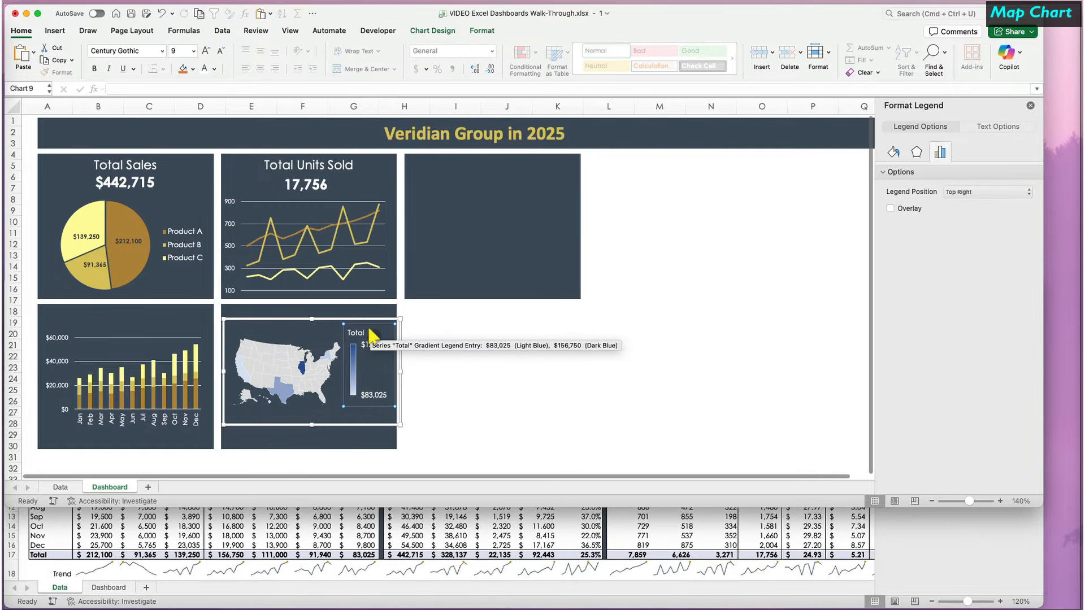
Set the map legend's font size to 8 and move the map chart down within its rectangle.
{"action": "left_click", "coordinate": [218, 52]}
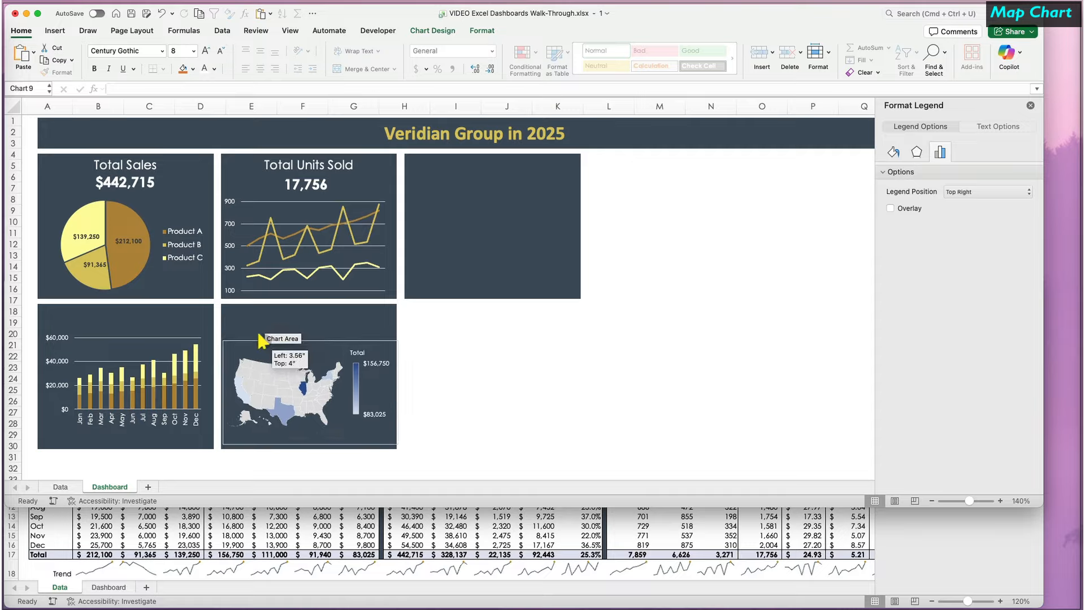
{"action": "left_click", "coordinate": [474, 356]}
Set the map chart's border to no line.
{"action": "left_click", "coordinate": [325, 344]}
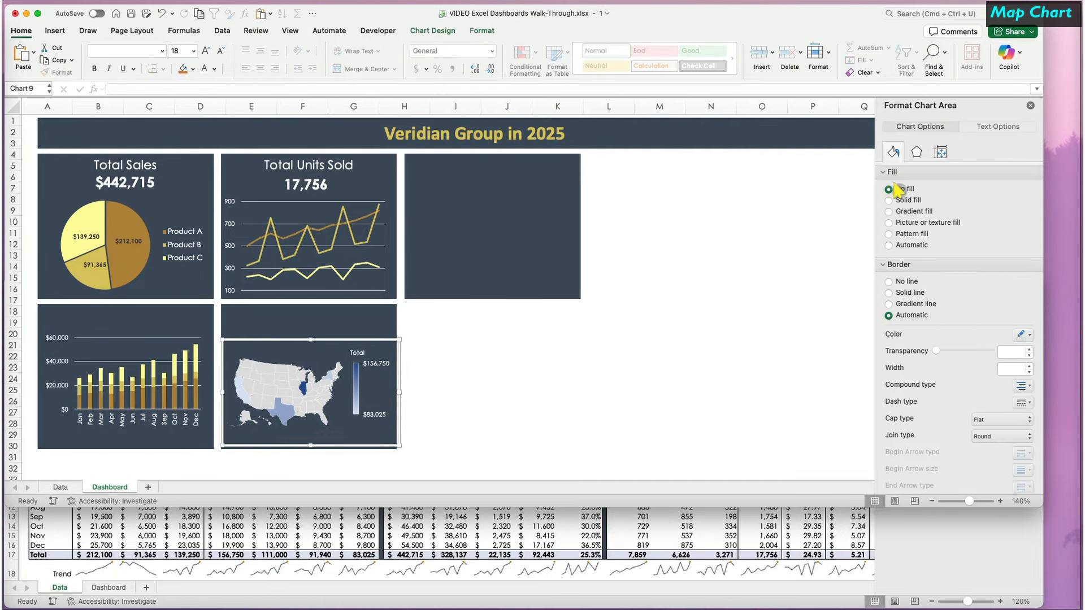
{"action": "left_click", "coordinate": [370, 317]}
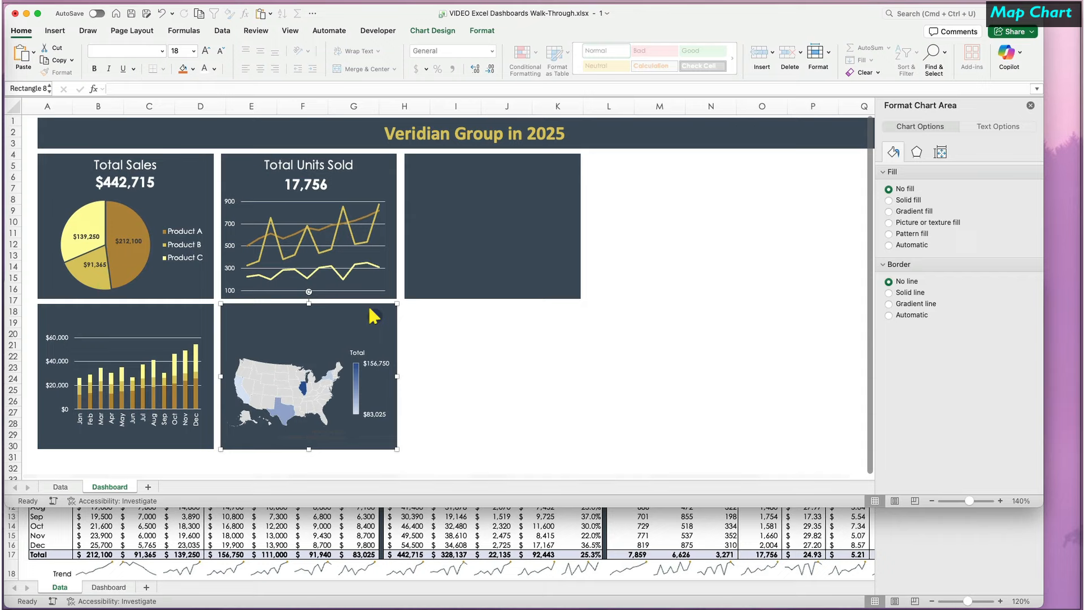
Browse the theme color sets with the map chart selected and try the Grayscale set.
{"action": "left_click", "coordinate": [315, 366]}
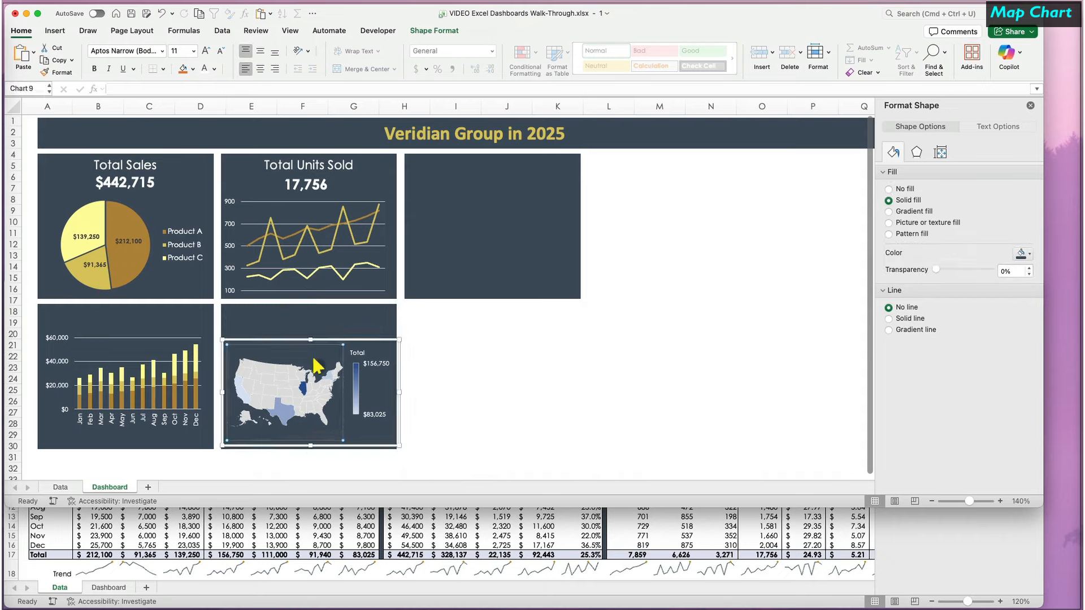
{"action": "left_click", "coordinate": [135, 31]}
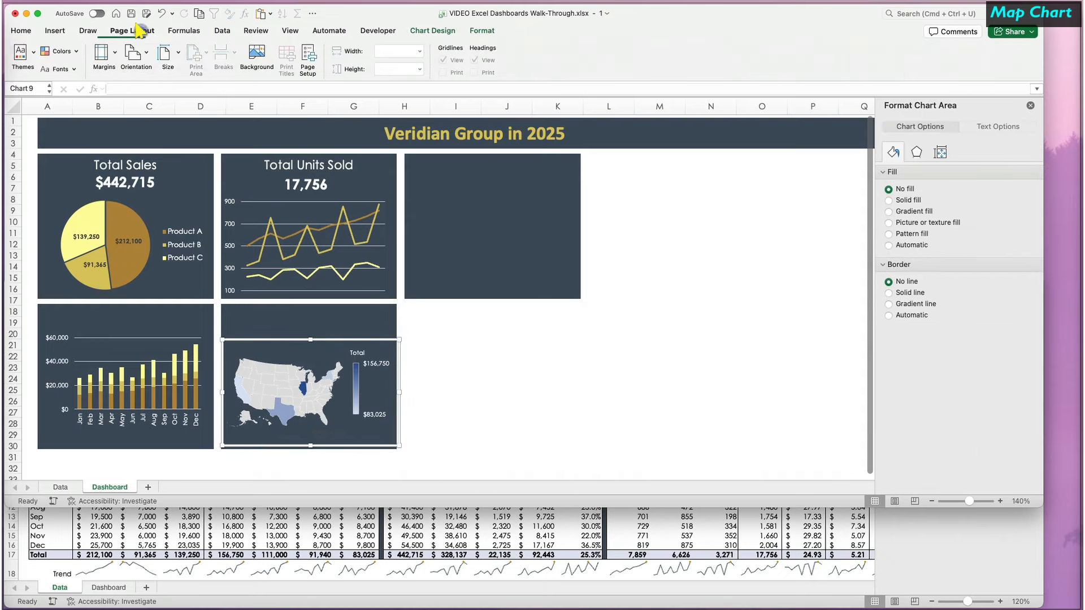
{"action": "left_click", "coordinate": [61, 51]}
{"action": "scroll", "coordinate": [106, 318], "scroll_direction": "down", "scroll_amount": 1}
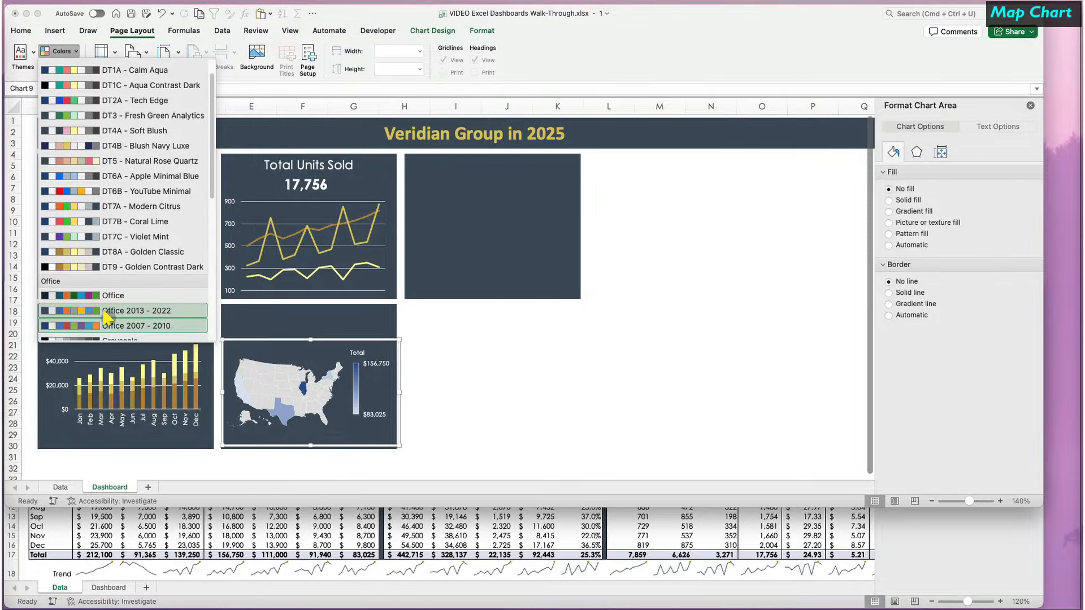
{"action": "scroll", "coordinate": [106, 317], "scroll_direction": "down", "scroll_amount": 10}
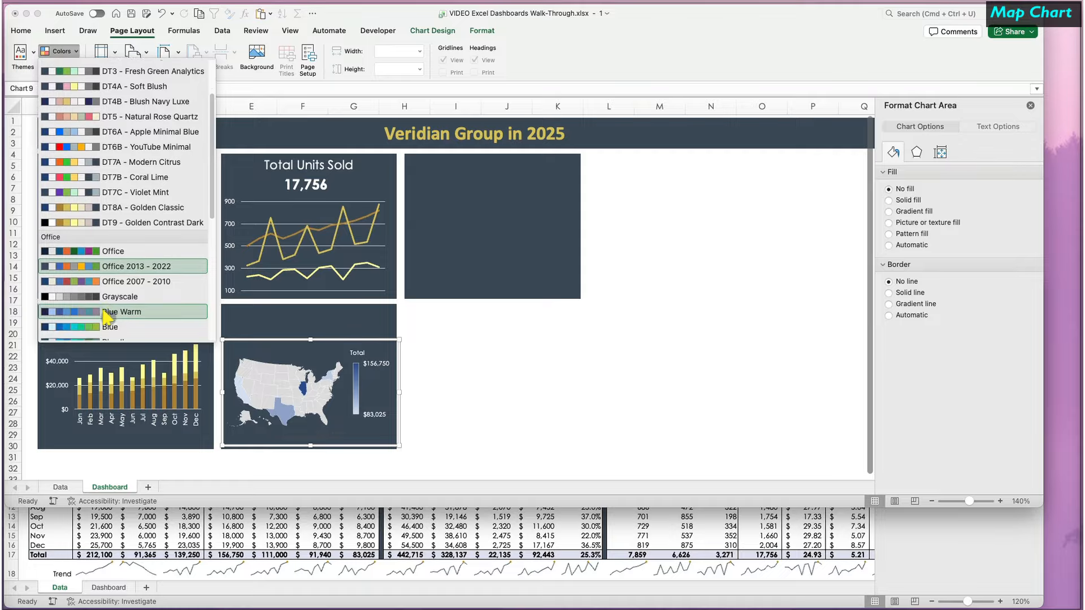
{"action": "scroll", "coordinate": [105, 317], "scroll_direction": "down", "scroll_amount": 4}
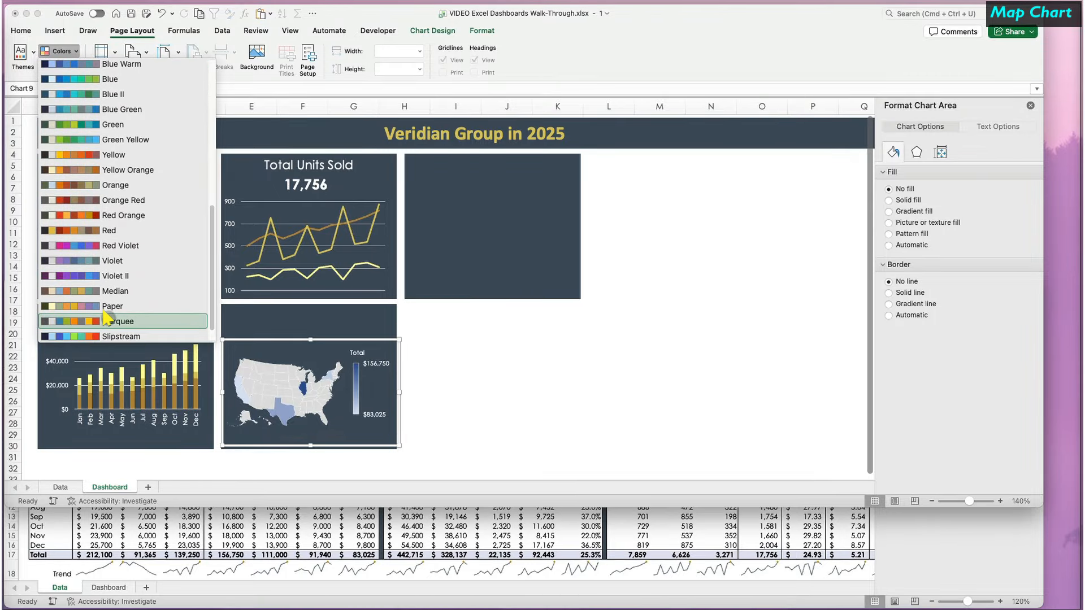
{"action": "scroll", "coordinate": [106, 318], "scroll_direction": "down", "scroll_amount": 1}
{"action": "scroll", "coordinate": [105, 318], "scroll_direction": "up", "scroll_amount": 6}
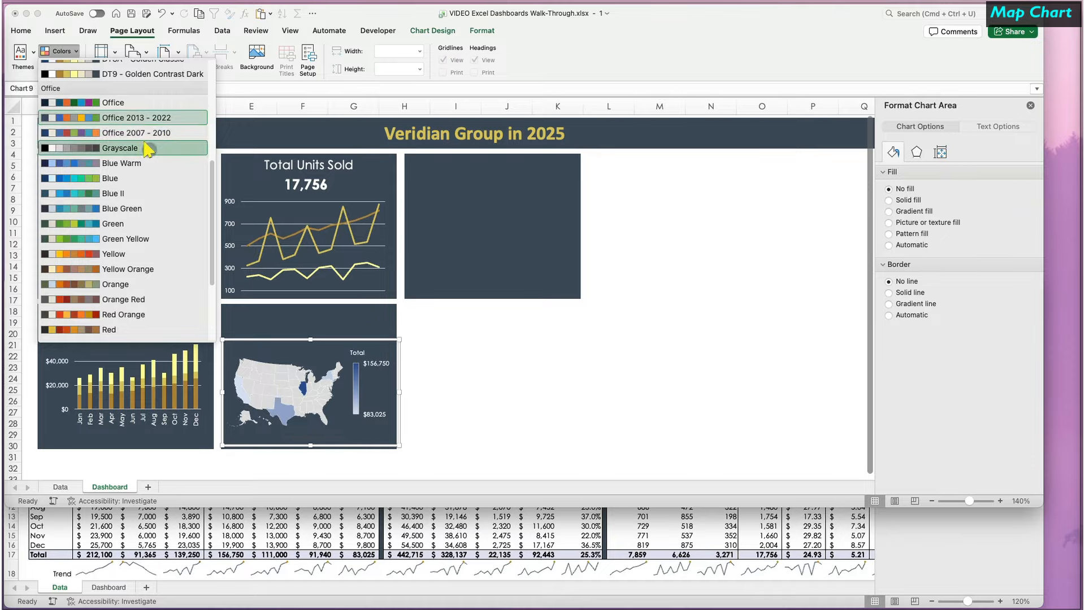
{"action": "left_click", "coordinate": [147, 148]}
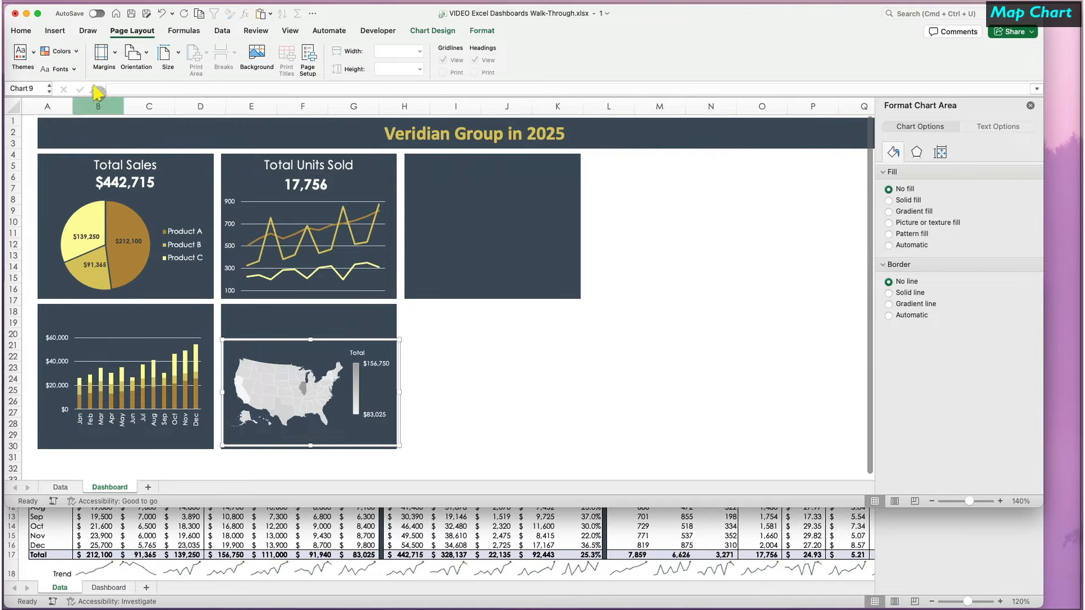
Change the workbook's theme colors to the custom set DT8A - Golden Classic.
{"action": "left_click", "coordinate": [76, 51]}
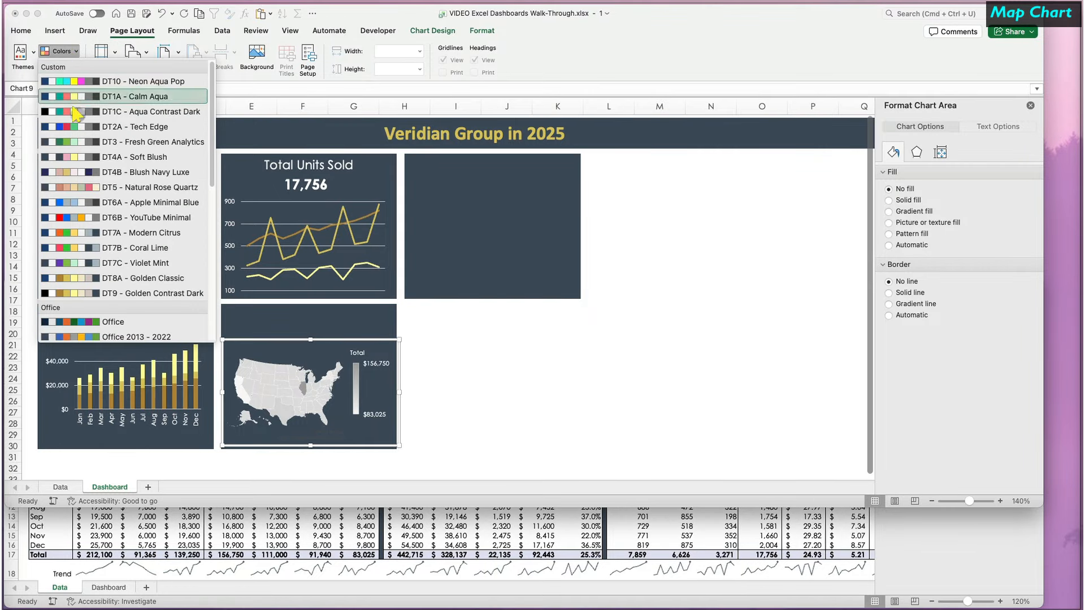
{"action": "left_click", "coordinate": [77, 279]}
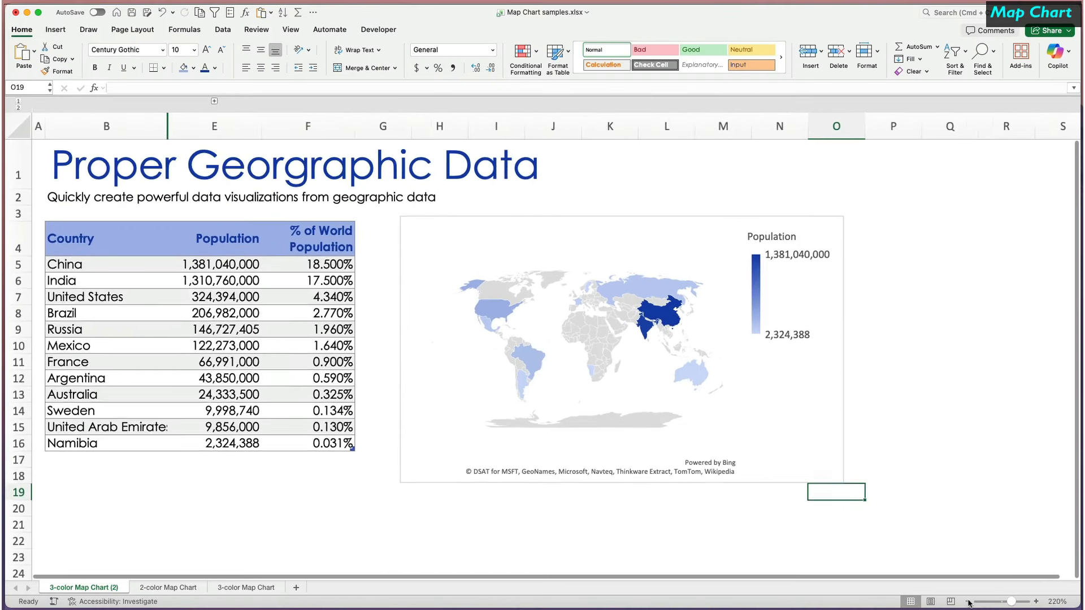
In the Map Chart samples workbook, set the world population map's series gradient style to Diverging (3-color).
{"action": "double_click", "coordinate": [655, 279]}
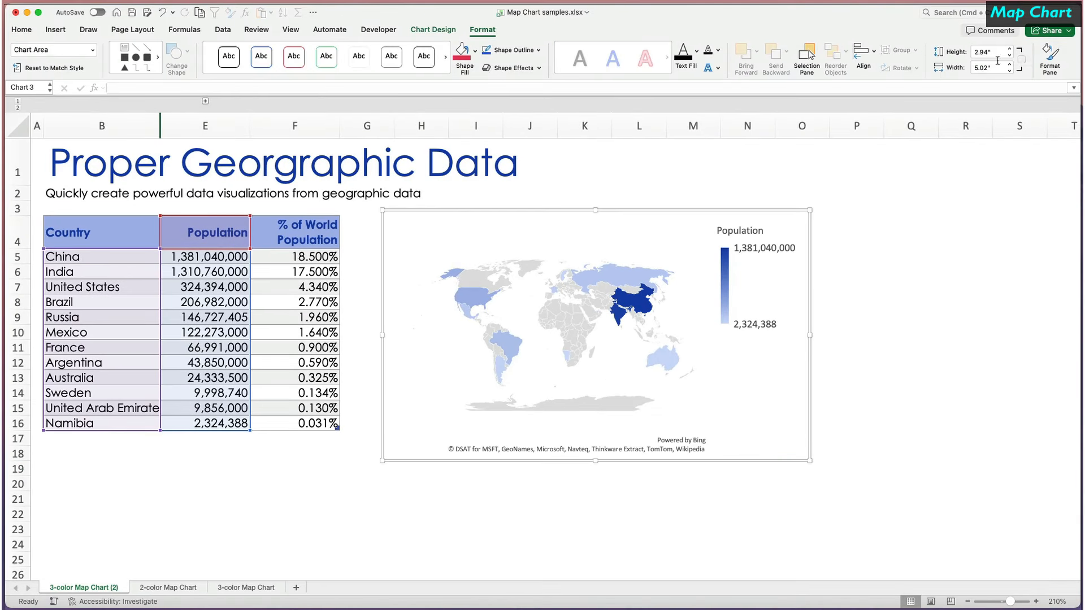
{"action": "left_click", "coordinate": [655, 279]}
{"action": "left_click", "coordinate": [989, 255]}
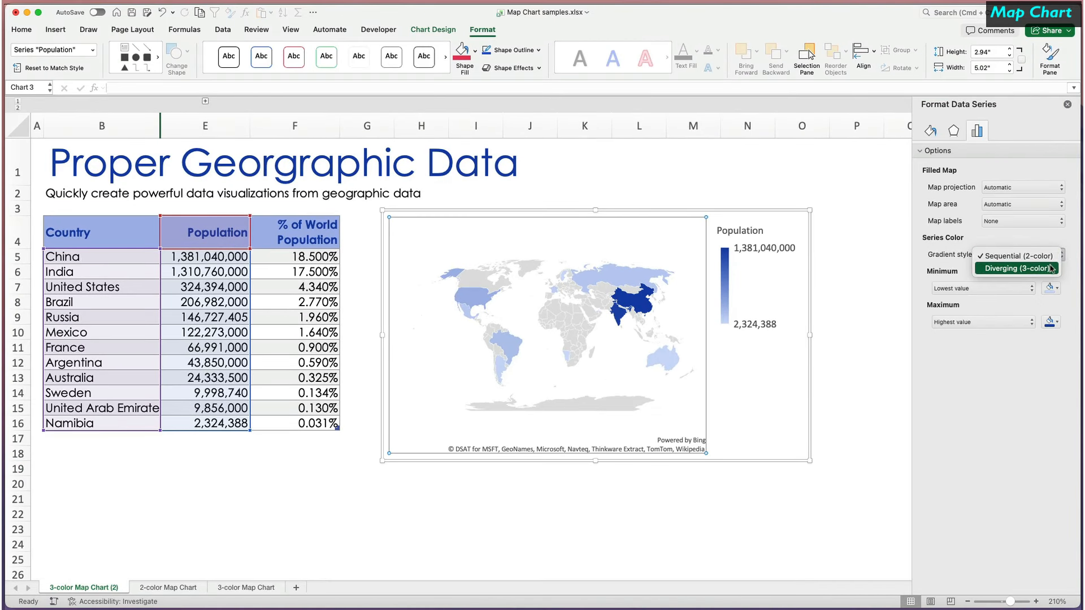
{"action": "left_click", "coordinate": [1012, 266]}
Color the population map series light yellow at the minimum, gold at the midpoint and brown at the maximum.
{"action": "left_click", "coordinate": [1019, 287]}
{"action": "left_click", "coordinate": [1048, 425]}
{"action": "left_click", "coordinate": [1020, 322]}
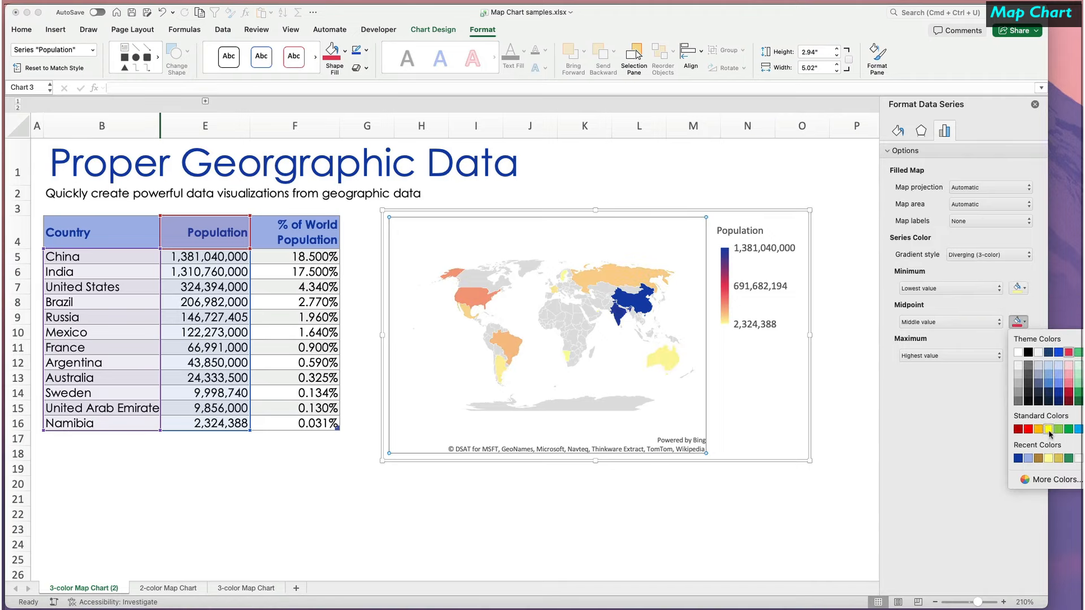
{"action": "left_click", "coordinate": [1058, 458]}
{"action": "left_click", "coordinate": [1024, 355]}
{"action": "left_click", "coordinate": [1038, 492]}
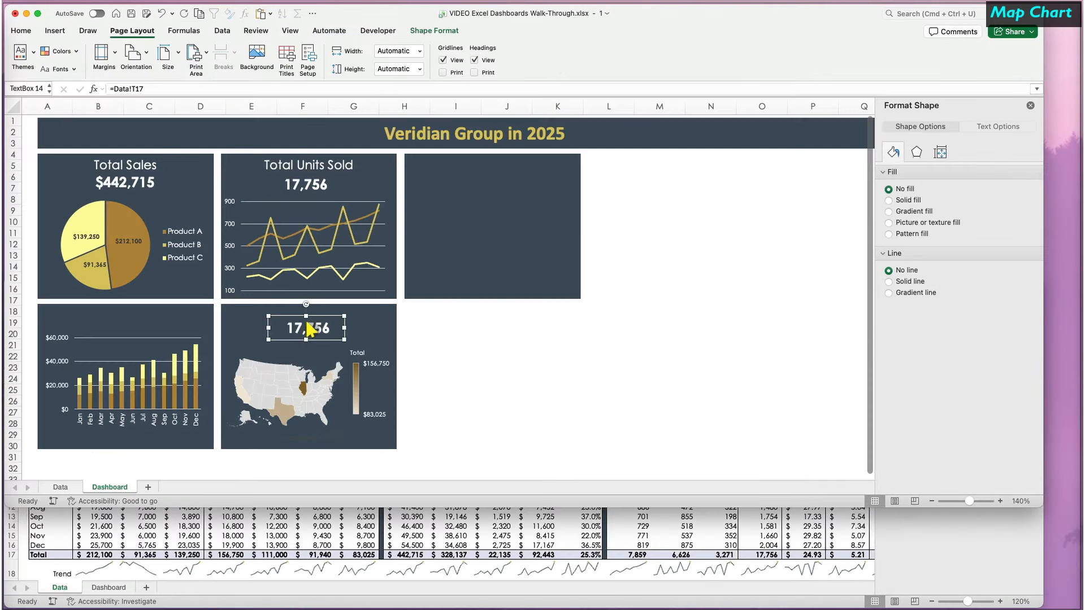
In the dashboard workbook, unlink the text box above the state map, replace its text with "Regional Sales" and widen it.
{"action": "left_click", "coordinate": [163, 87]}
{"action": "key", "text": "BackSpace"}
{"action": "key", "text": "Return"}
{"action": "double_click", "coordinate": [307, 329]}
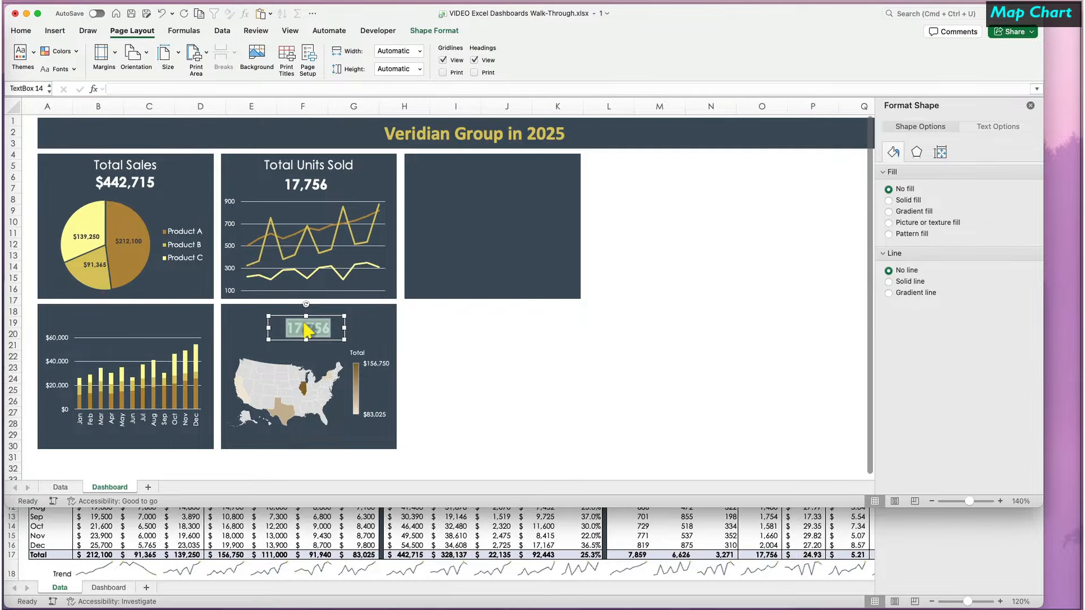
{"action": "type", "text": "Regional Sales"}
{"action": "left_click_drag", "start_coordinate": [344, 328], "coordinate": [376, 328]}
Remove the bold formatting from the Regional Sales heading and reduce its font size.
{"action": "left_click", "coordinate": [21, 30]}
{"action": "left_click", "coordinate": [95, 68]}
{"action": "left_click", "coordinate": [221, 51]}
Place the map chart beneath the Regional Sales heading and enlarge it slightly to 1.9" high by 3.2" wide.
{"action": "left_click", "coordinate": [298, 370]}
{"action": "left_click_drag", "start_coordinate": [311, 317], "coordinate": [299, 336]}
{"action": "left_click", "coordinate": [441, 404]}
{"action": "left_click", "coordinate": [380, 420]}
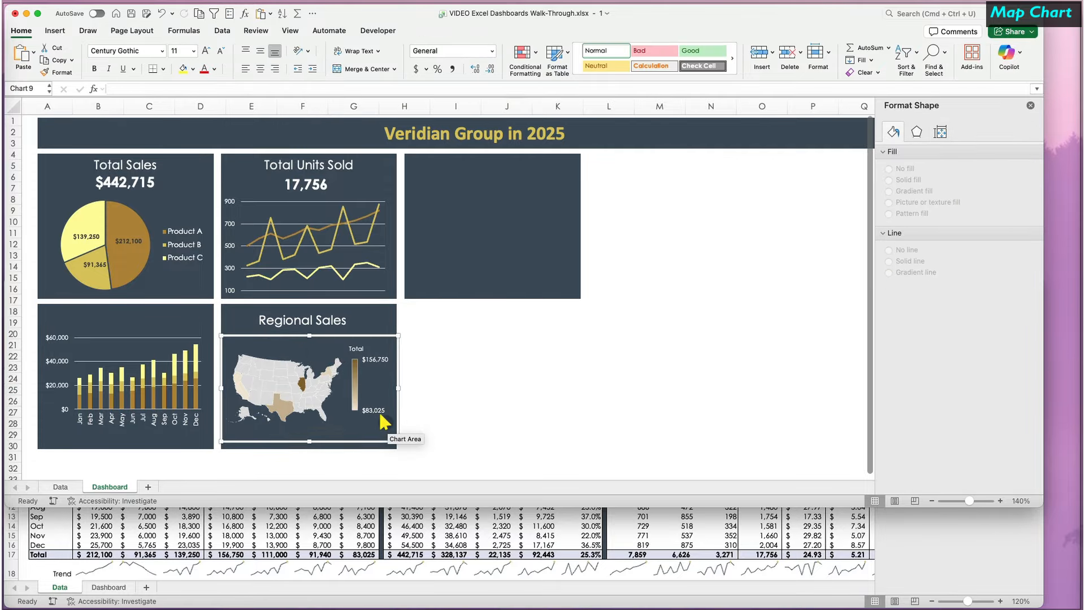
{"action": "left_click", "coordinate": [940, 152]}
{"action": "left_click", "coordinate": [1030, 189]}
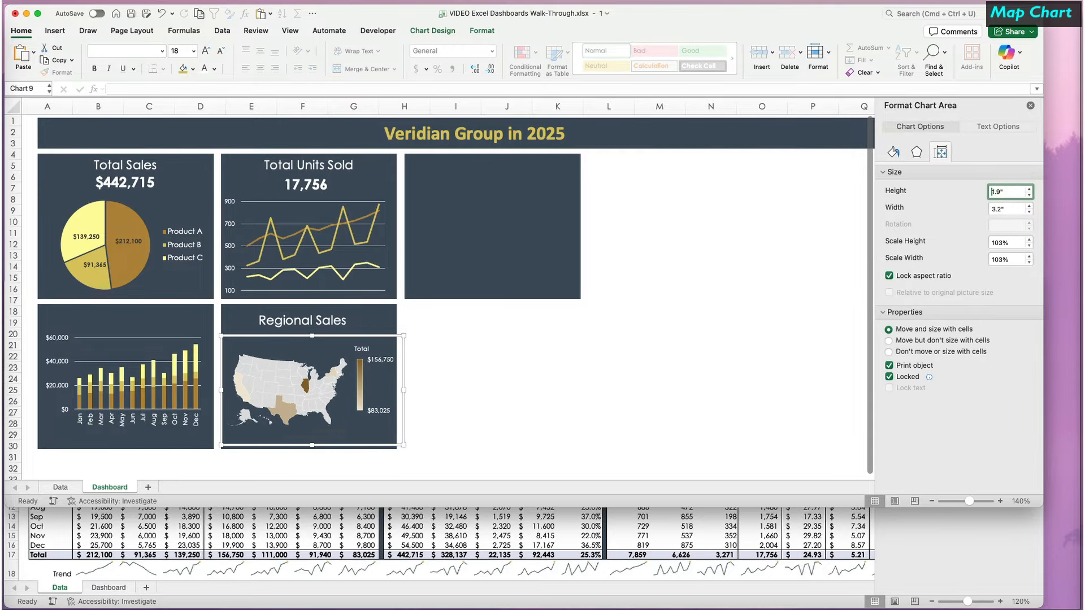
{"action": "left_click", "coordinate": [436, 356]}
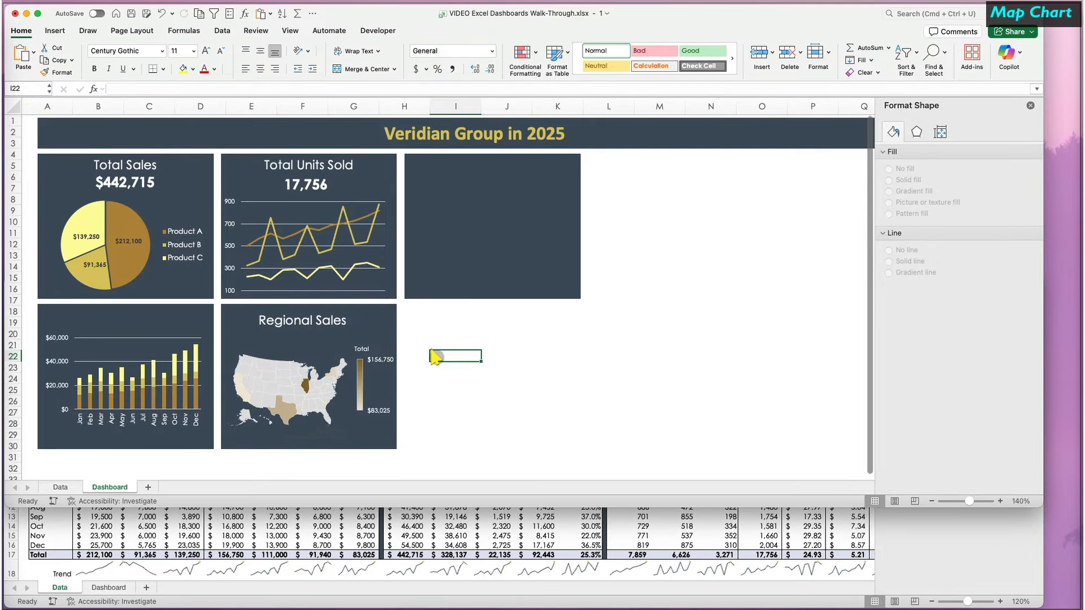
Link the empty rectangle beside Total Units Sold to the Profit Margin heading in cell O4 of the Data sheet.
{"action": "left_click", "coordinate": [482, 182]}
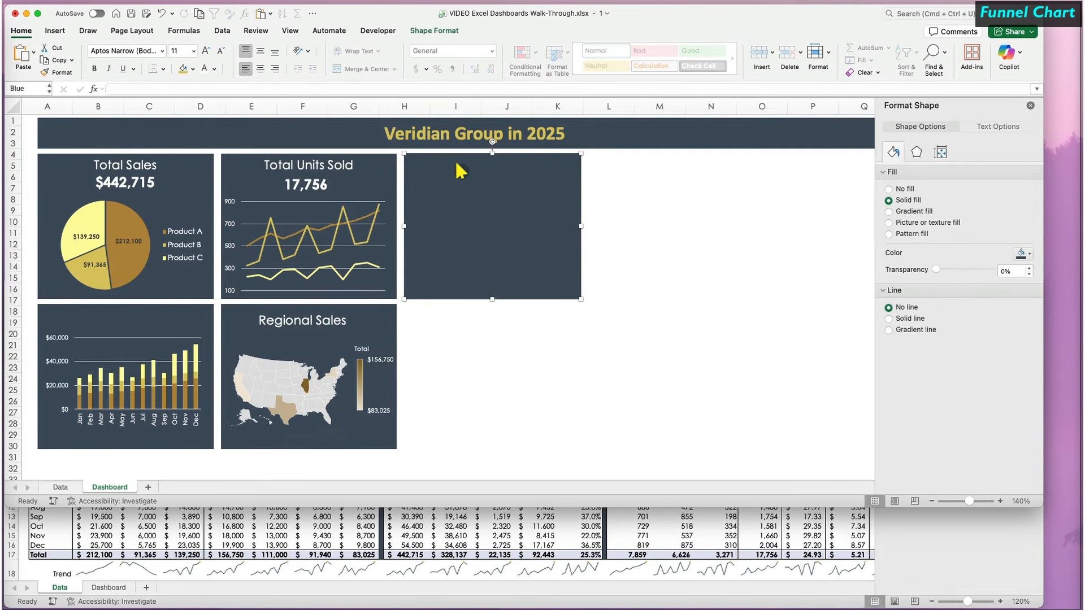
{"action": "left_click", "coordinate": [371, 90]}
{"action": "type", "text": "="}
{"action": "left_click", "coordinate": [452, 546]}
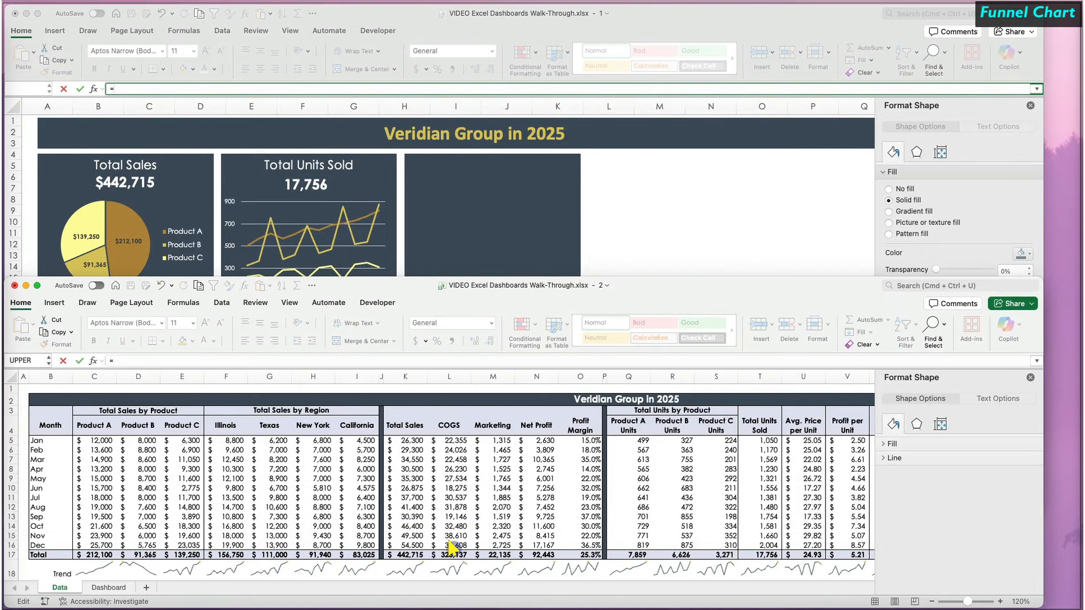
{"action": "left_click", "coordinate": [593, 424]}
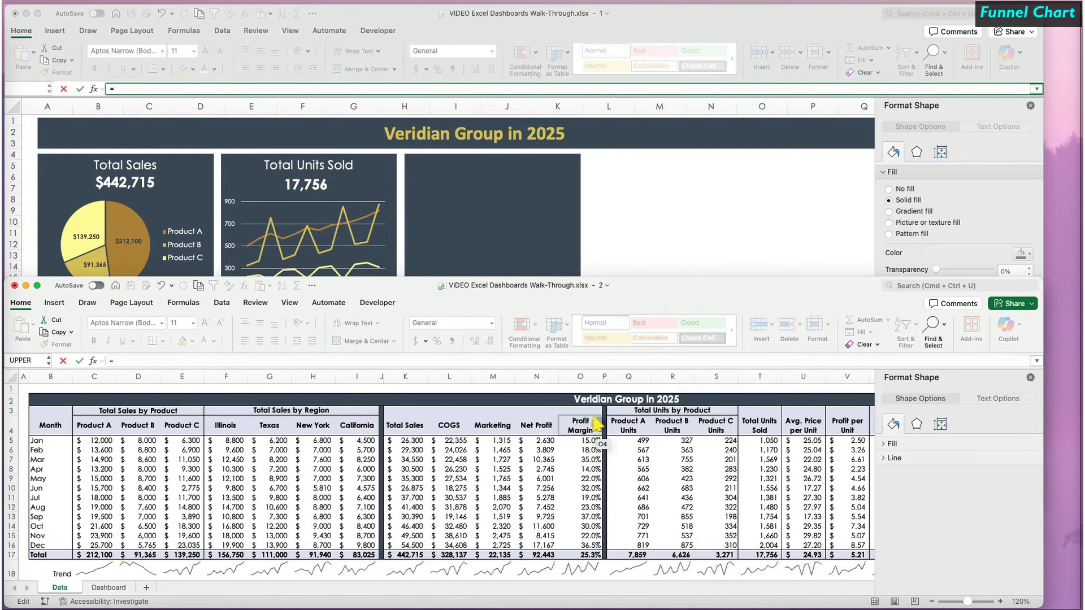
{"action": "key", "text": "Return"}
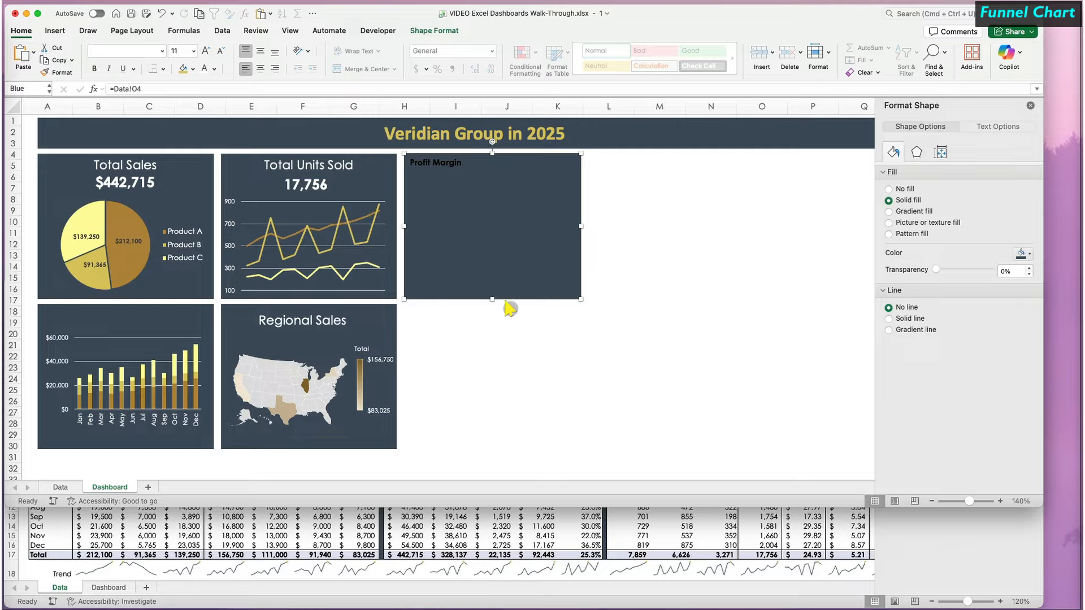
Copy the Total Units Sold rectangle's formatting onto the Profit Margin rectangle.
{"action": "left_click", "coordinate": [339, 167]}
{"action": "left_click", "coordinate": [46, 72]}
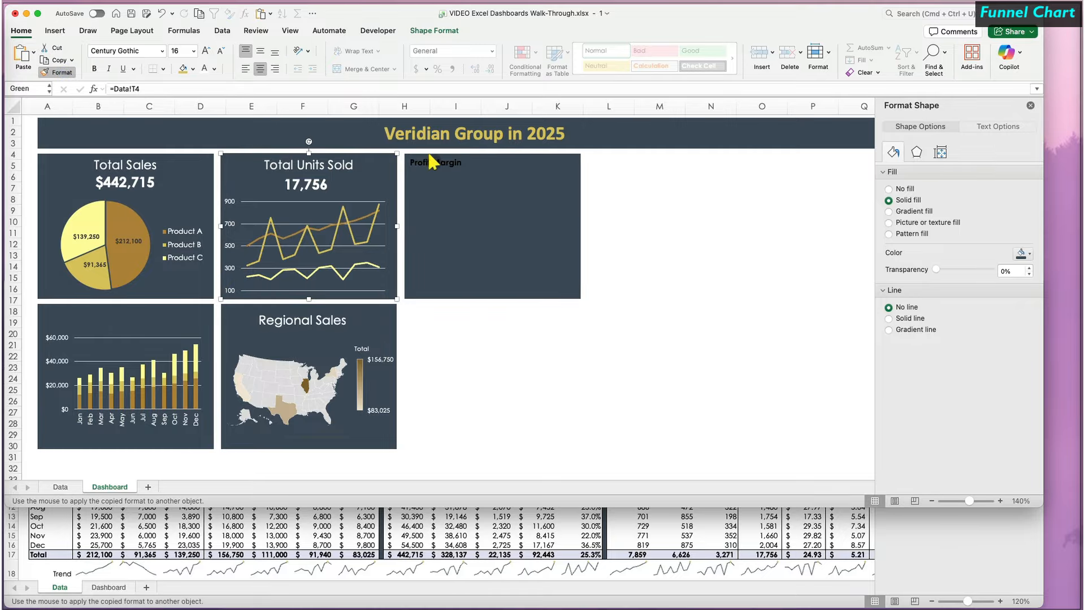
{"action": "left_click", "coordinate": [432, 162]}
Duplicate the total units figure's text box under the Profit Margin heading and link the copy to cell O17 of the Data sheet.
{"action": "left_click", "coordinate": [320, 187]}
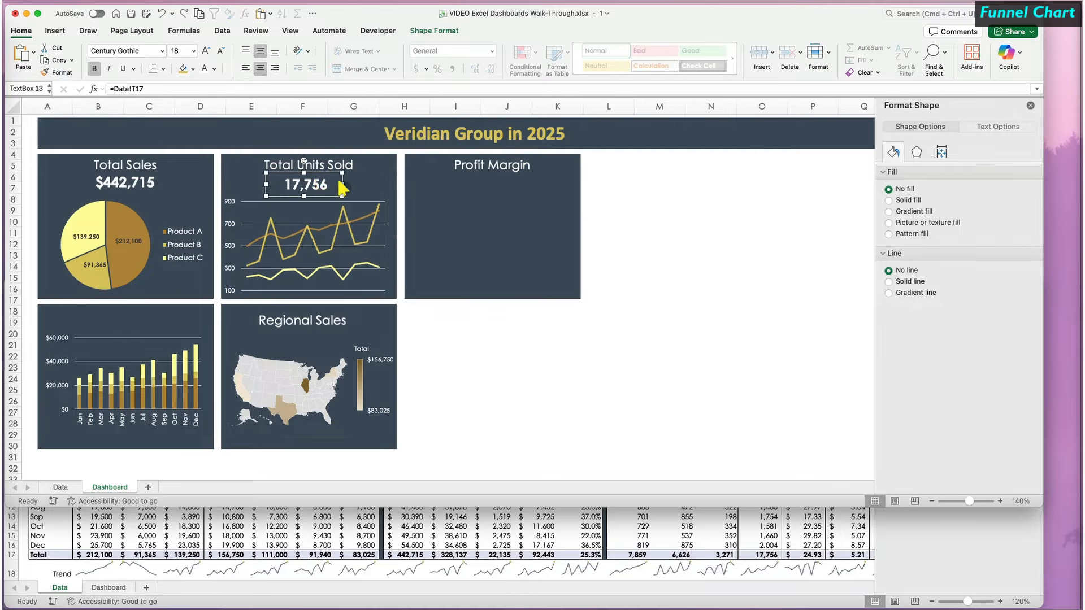
{"action": "key", "text": "super+c"}
{"action": "key", "text": "super+v"}
{"action": "left_click_drag", "start_coordinate": [342, 188], "coordinate": [527, 186]}
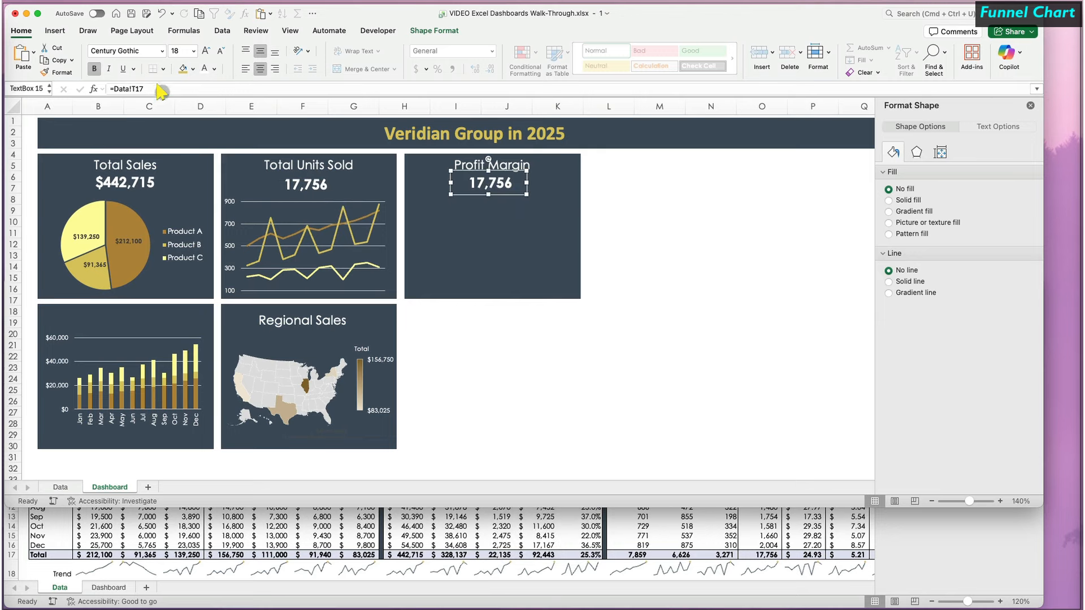
{"action": "triple_click", "coordinate": [160, 89]}
{"action": "type", "text": "="}
{"action": "left_click", "coordinate": [585, 554]}
{"action": "key", "text": "Return"}
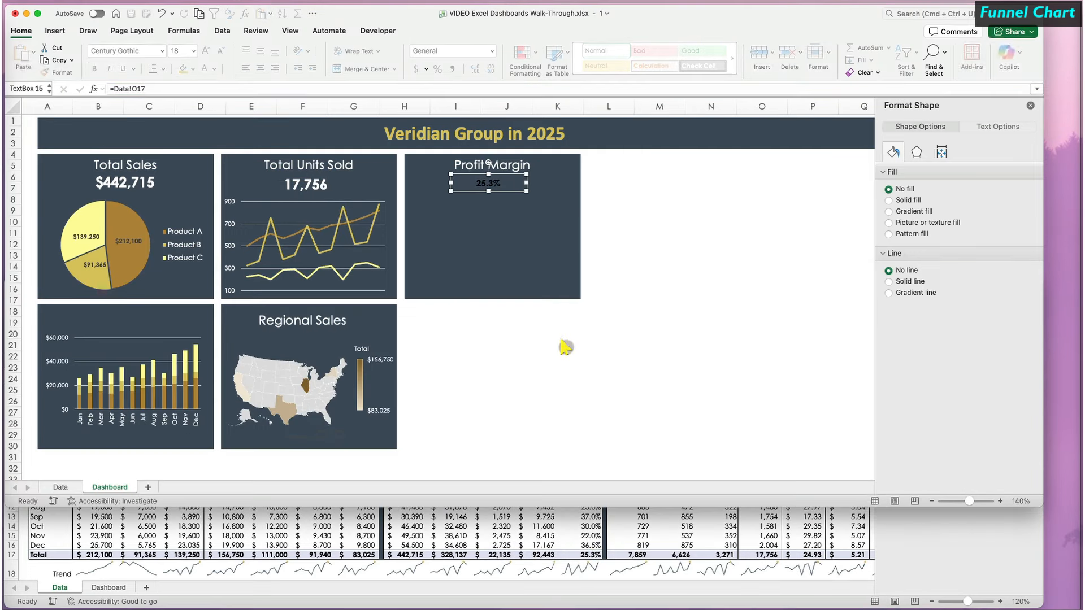
Copy the total units figure's text formatting onto the profit margin figure.
{"action": "left_click", "coordinate": [316, 186]}
{"action": "left_click", "coordinate": [57, 73]}
{"action": "left_click_drag", "start_coordinate": [488, 182], "coordinate": [511, 193]}
{"action": "left_click", "coordinate": [659, 266]}
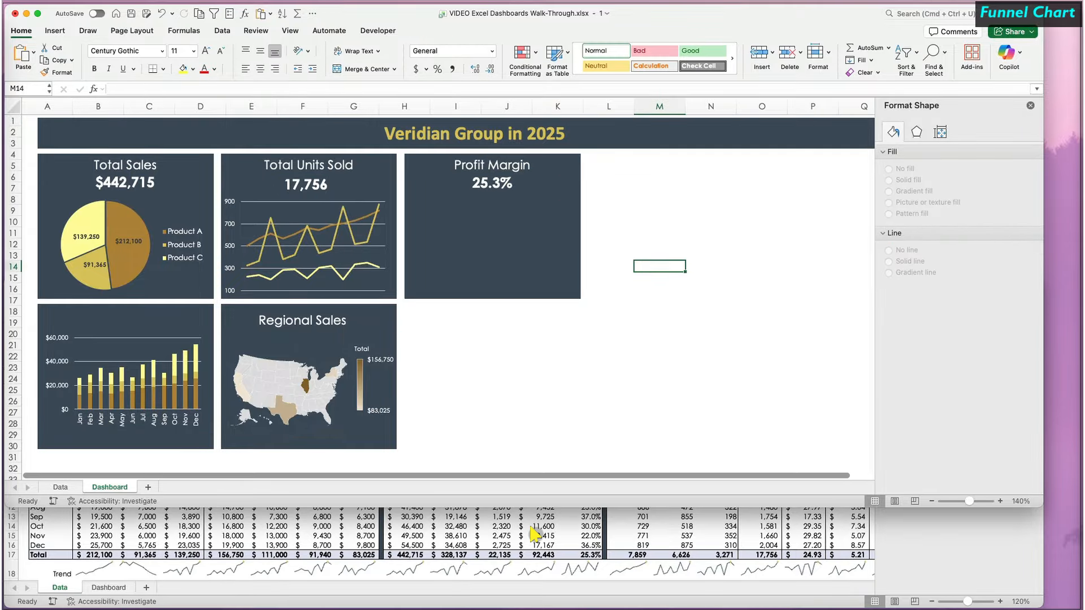
Insert a recommended Funnel chart from the Data sheet's headings K4:N4 and totals K17:N17.
{"action": "left_click", "coordinate": [534, 534]}
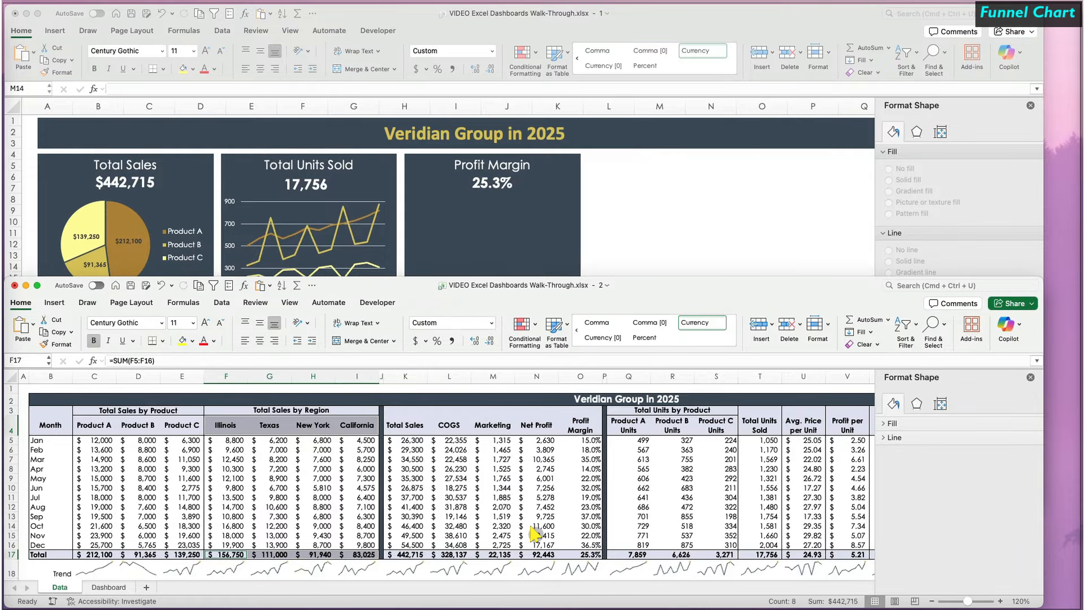
{"action": "left_click", "coordinate": [405, 428]}
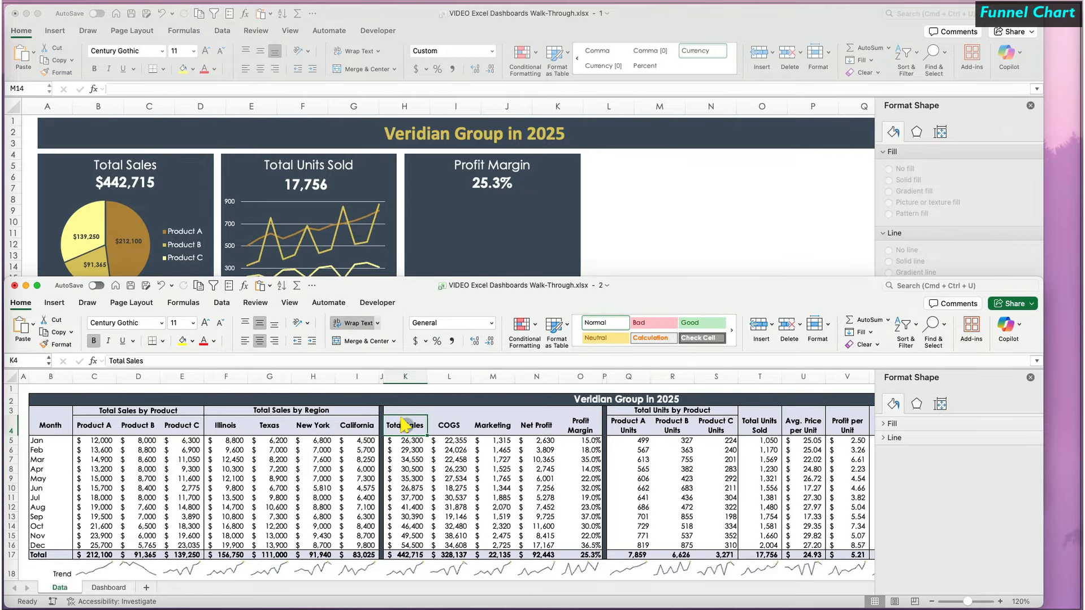
{"action": "left_click_drag", "start_coordinate": [409, 428], "coordinate": [521, 426]}
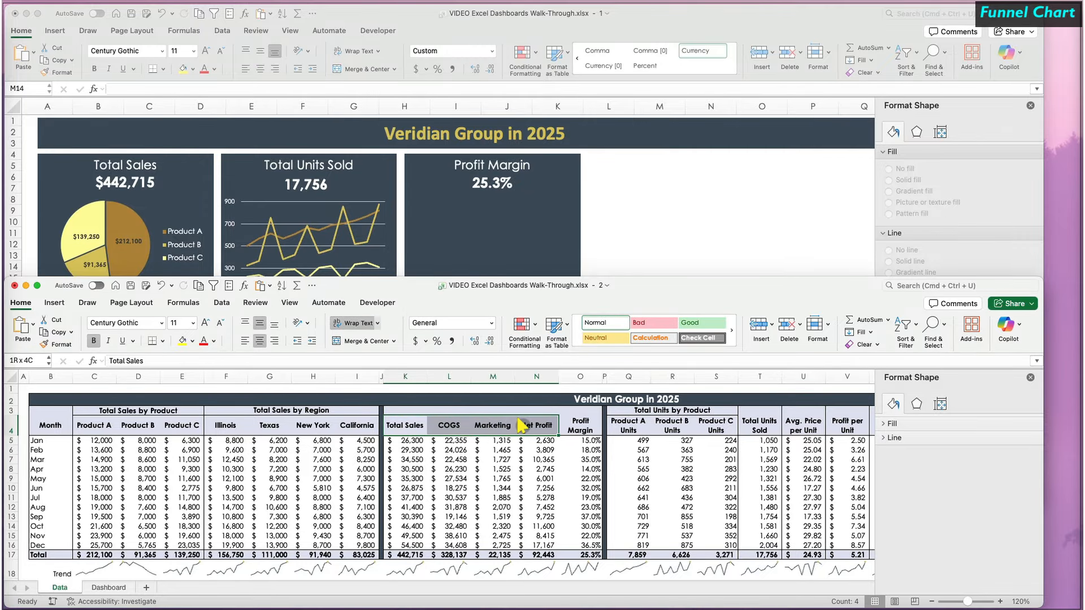
{"action": "left_click_drag", "start_coordinate": [414, 554], "coordinate": [448, 555]}
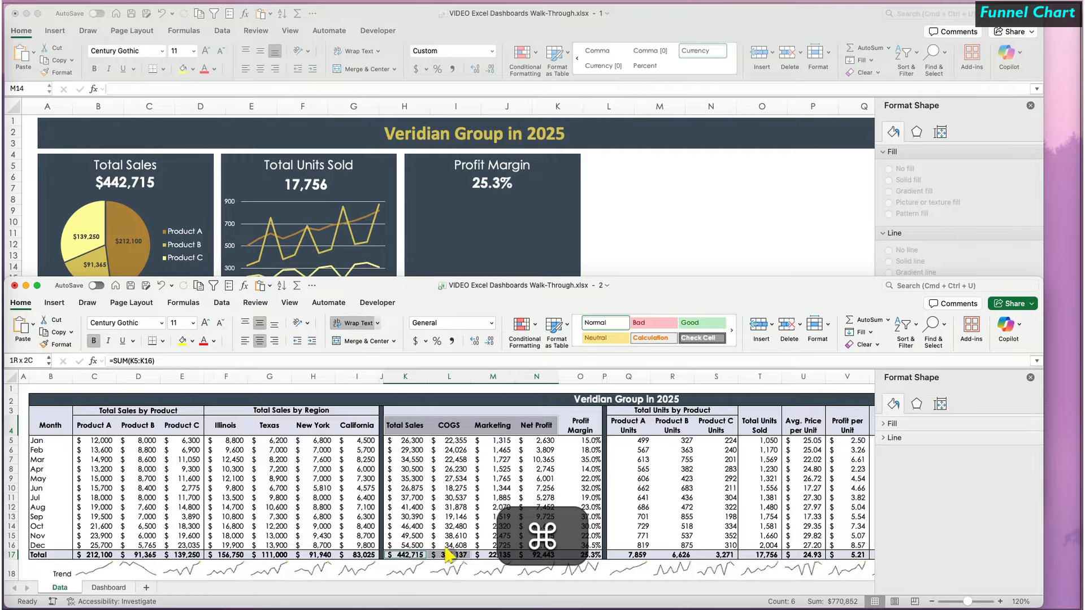
{"action": "left_click", "coordinate": [66, 302]}
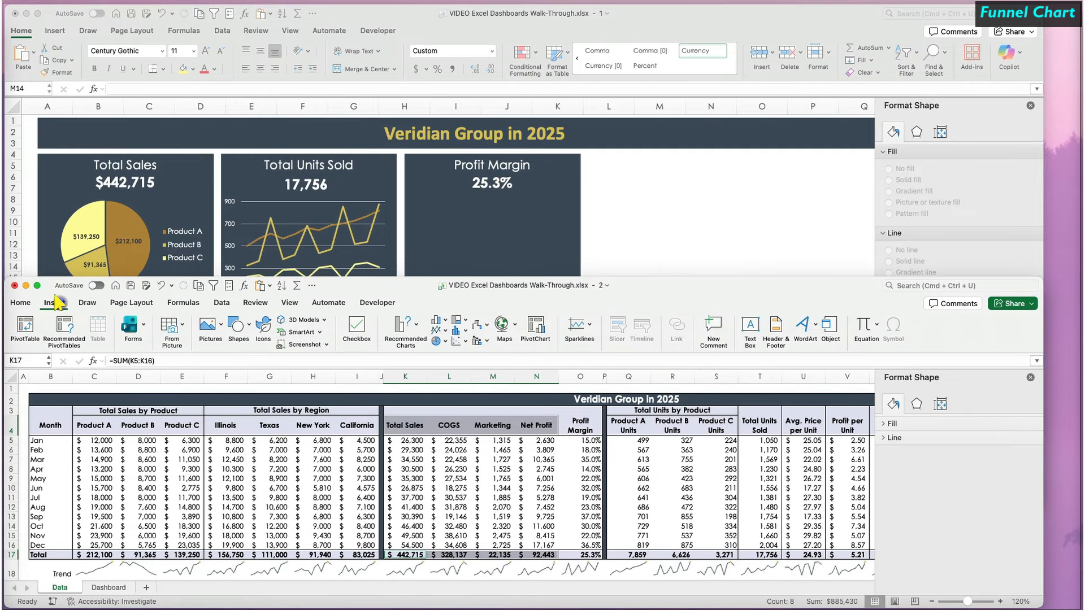
{"action": "left_click", "coordinate": [406, 325]}
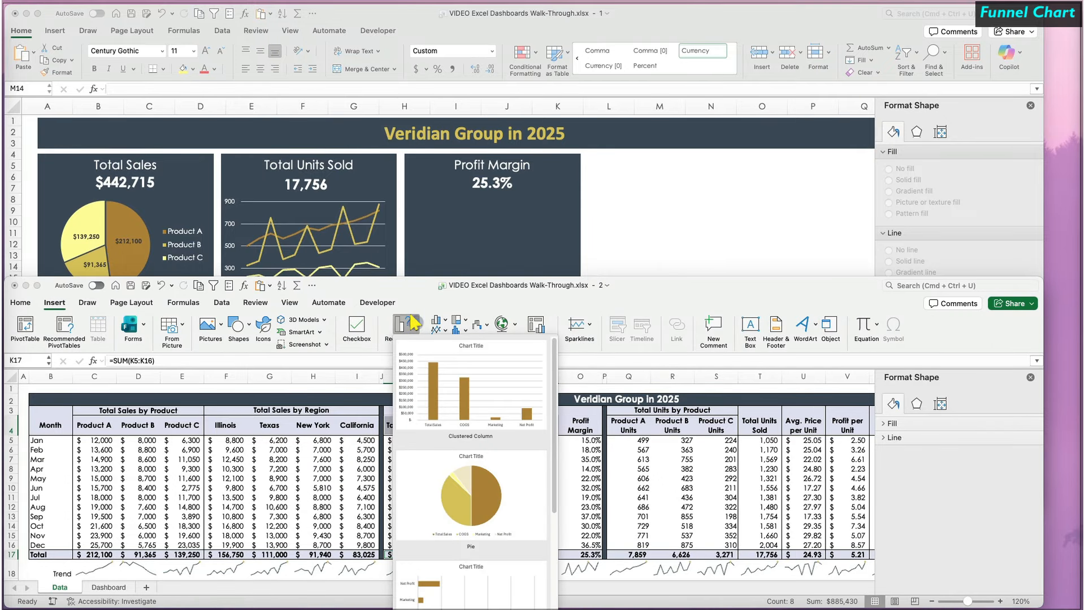
{"action": "scroll", "coordinate": [462, 536], "scroll_direction": "down", "scroll_amount": 3}
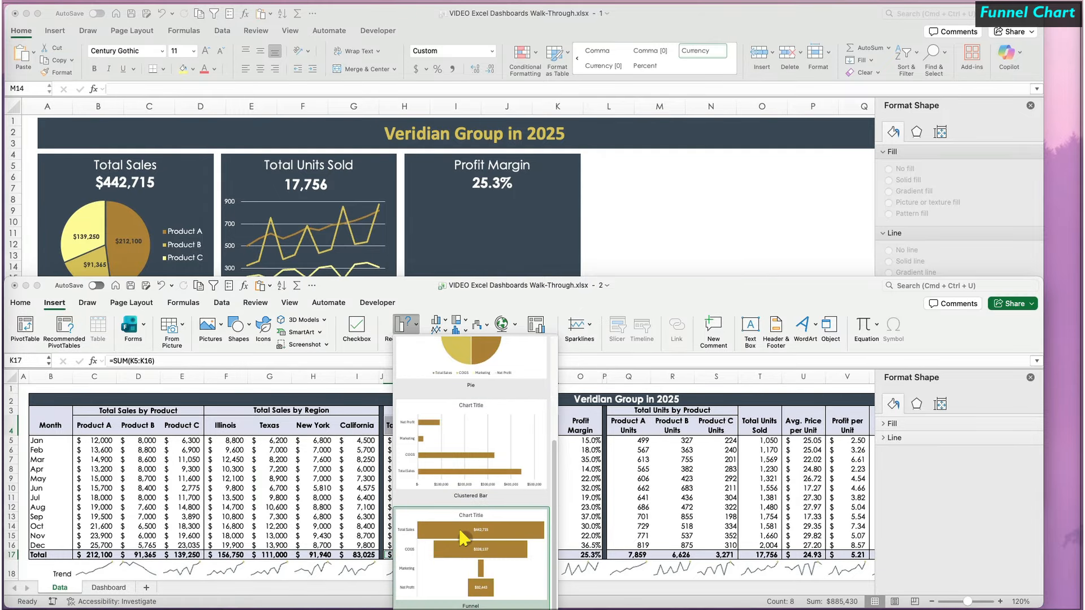
{"action": "left_click", "coordinate": [462, 536]}
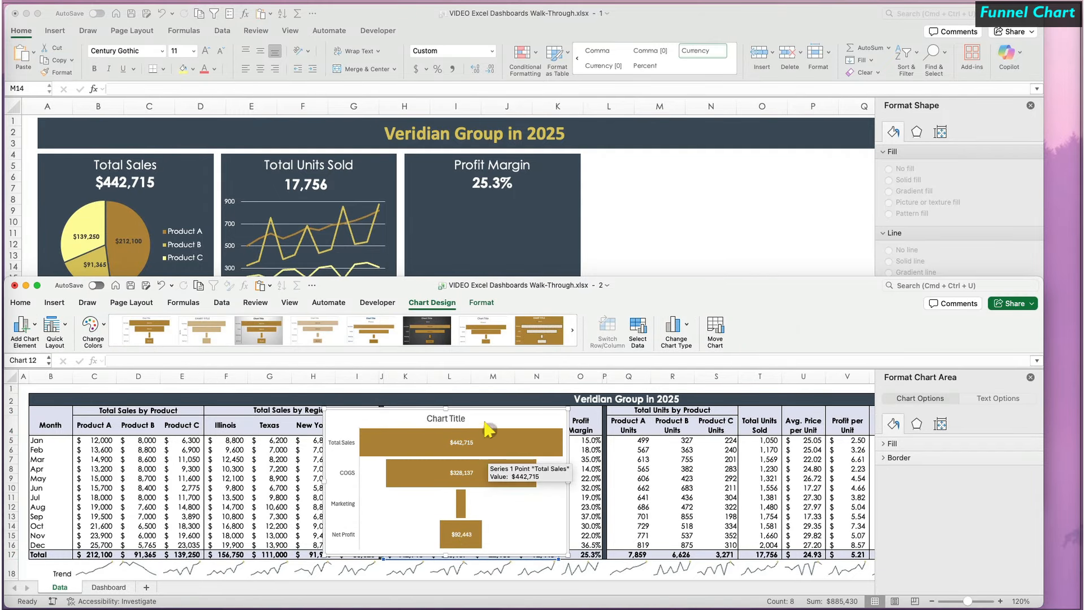
Examine where the Funnel type sits among the available chart types, leaving the chart's type as it is.
{"action": "left_click", "coordinate": [687, 327]}
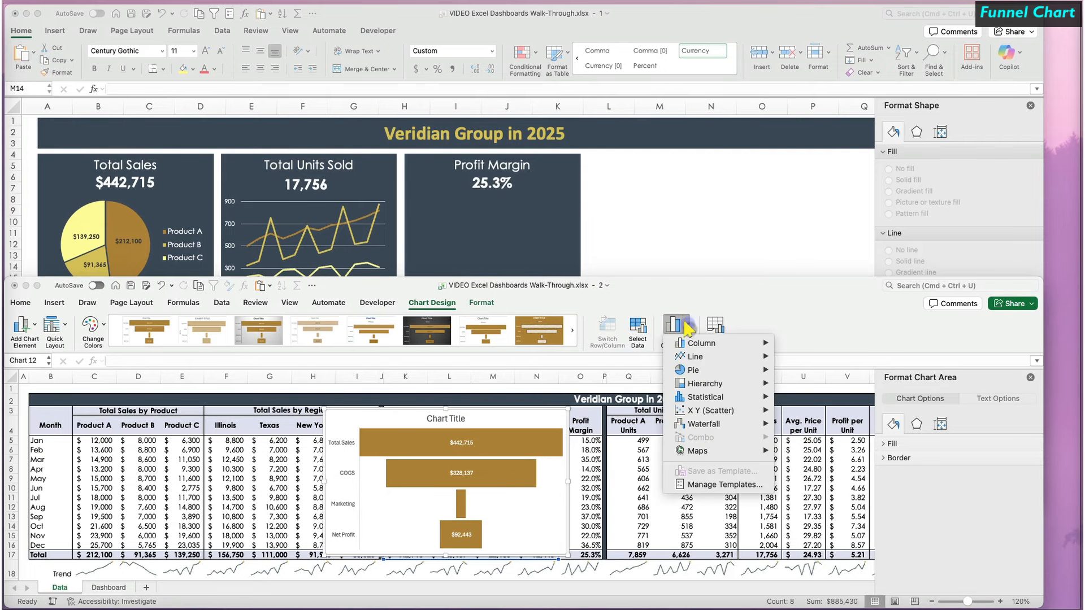
{"action": "mouse_move", "coordinate": [701, 409]}
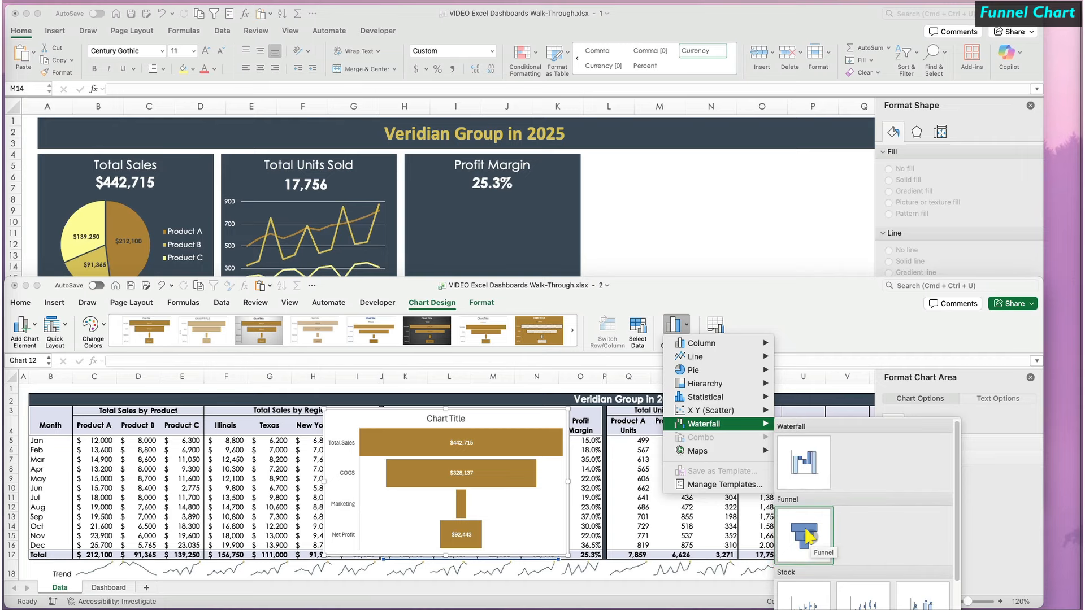
{"action": "left_click", "coordinate": [815, 338]}
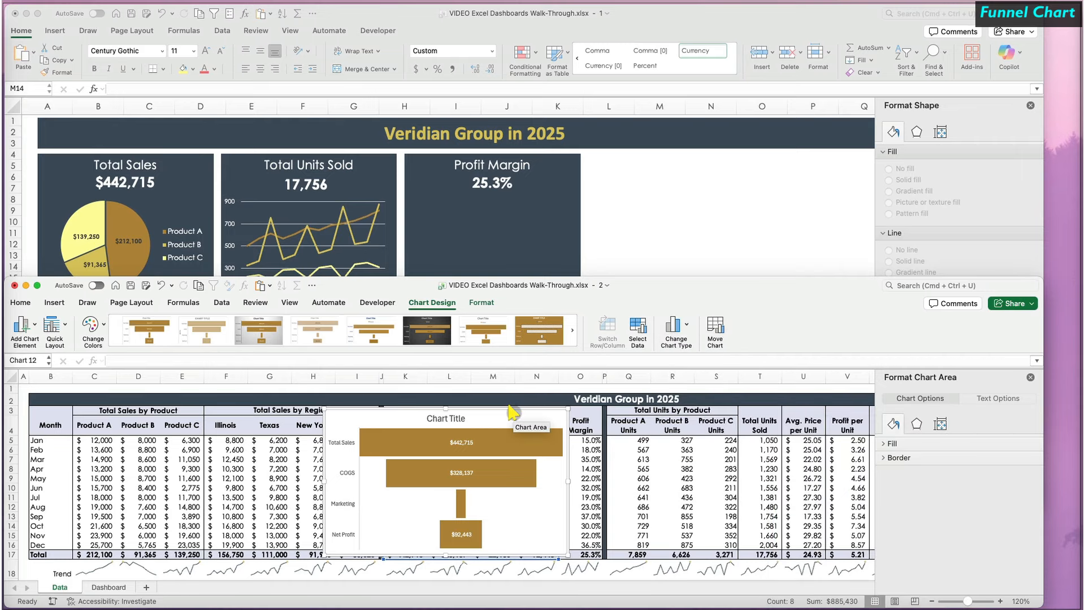
Move the funnel chart from the Data sheet to the Dashboard sheet and place it overlapping the Profit Margin rectangle.
{"action": "key", "text": "super+x"}
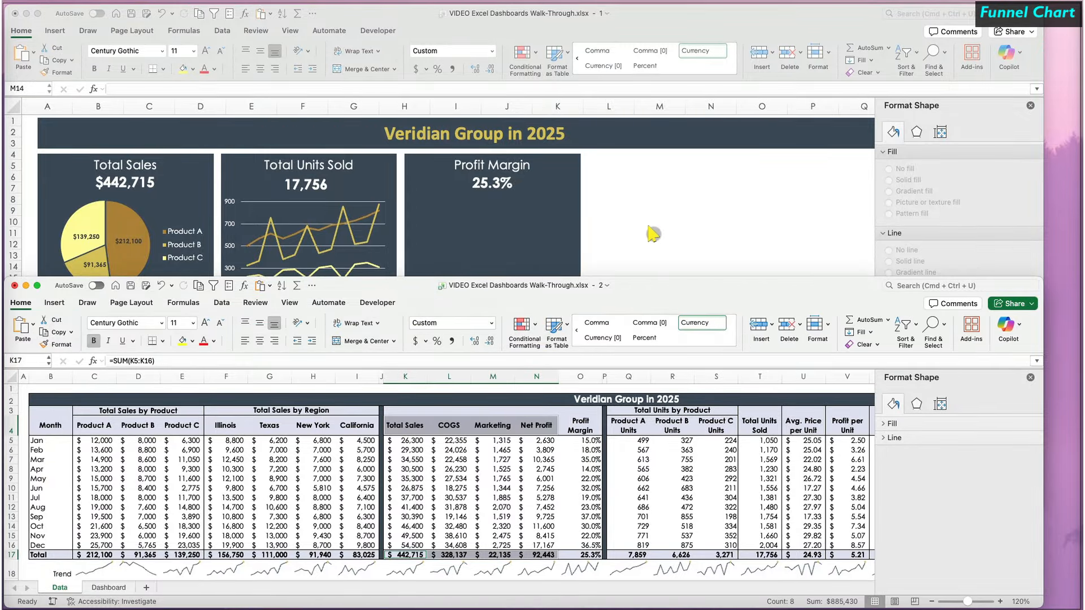
{"action": "left_click", "coordinate": [653, 234]}
{"action": "key", "text": "super+v"}
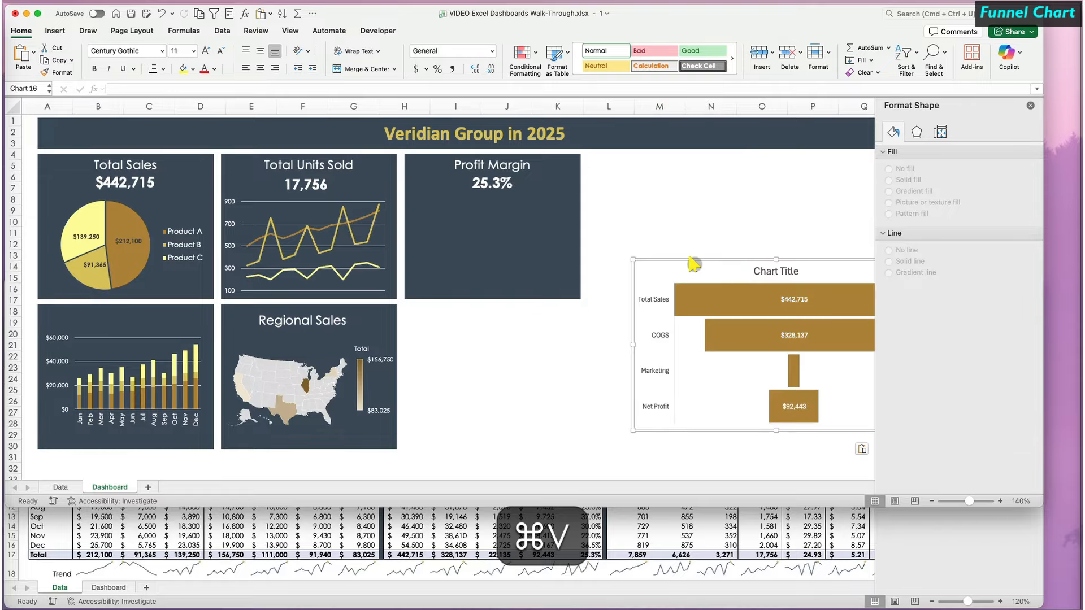
{"action": "left_click_drag", "start_coordinate": [694, 264], "coordinate": [492, 231]}
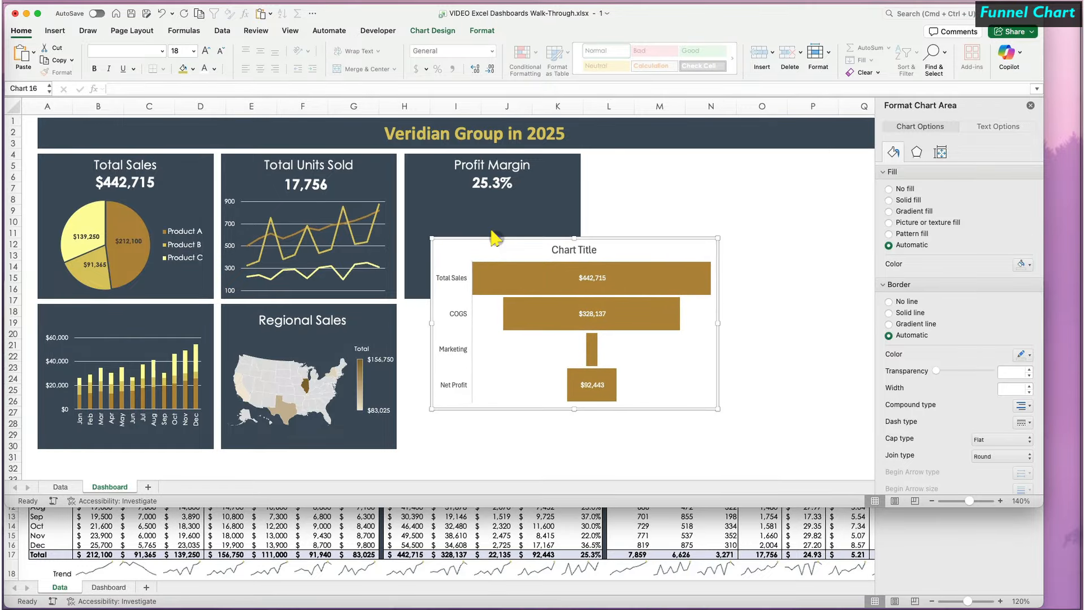
Set the funnel chart's font to Century Gothic.
{"action": "left_click", "coordinate": [162, 53]}
{"action": "mouse_move", "coordinate": [170, 149]}
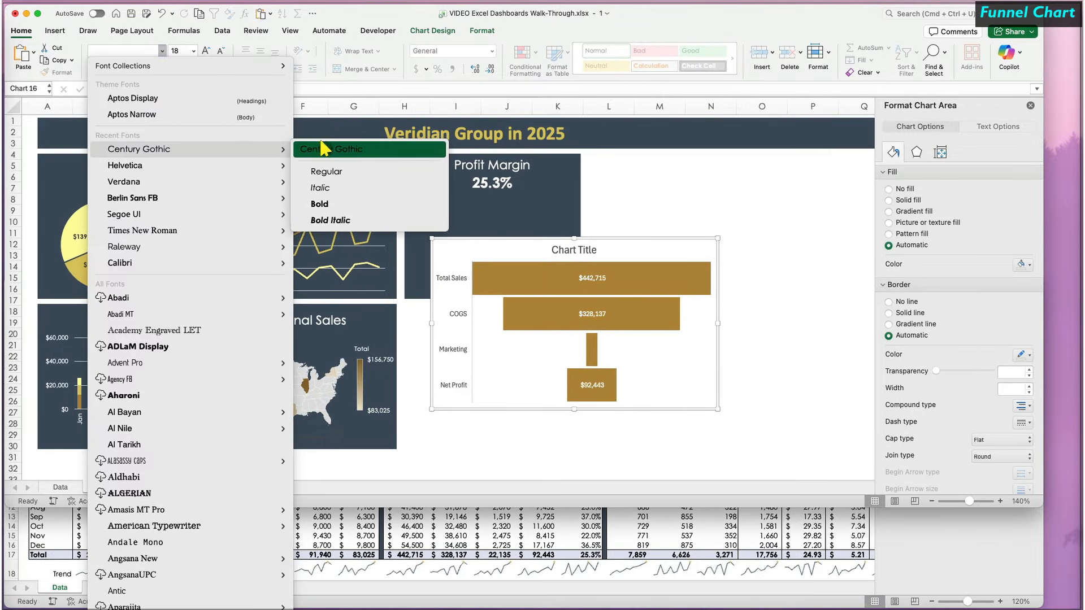
{"action": "left_click", "coordinate": [323, 148]}
Delete the funnel chart's title and set its chart area to no fill and no border line.
{"action": "left_click", "coordinate": [572, 250]}
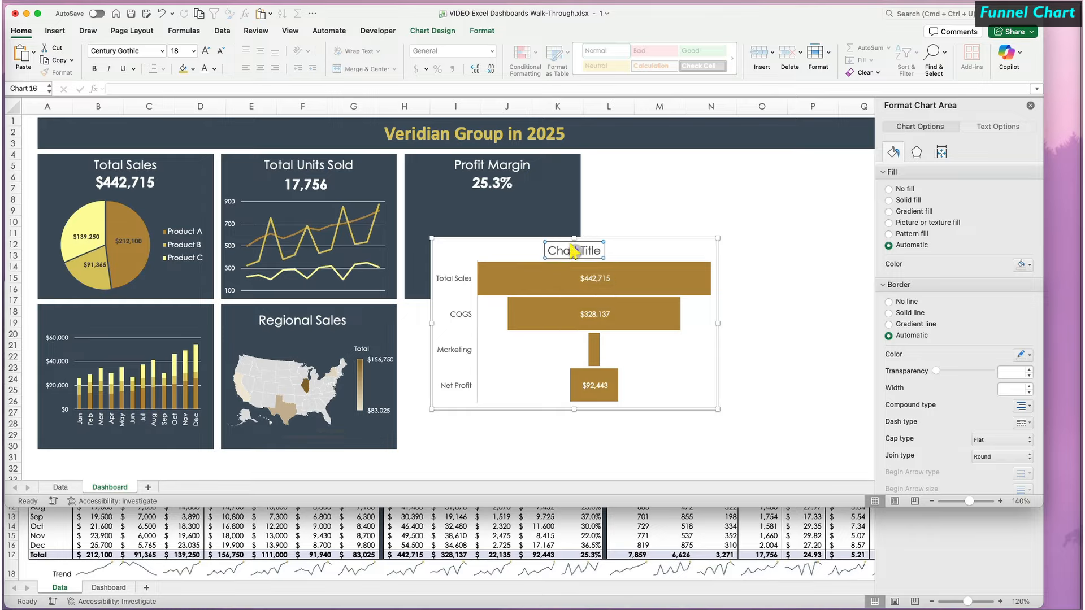
{"action": "key", "text": "Delete"}
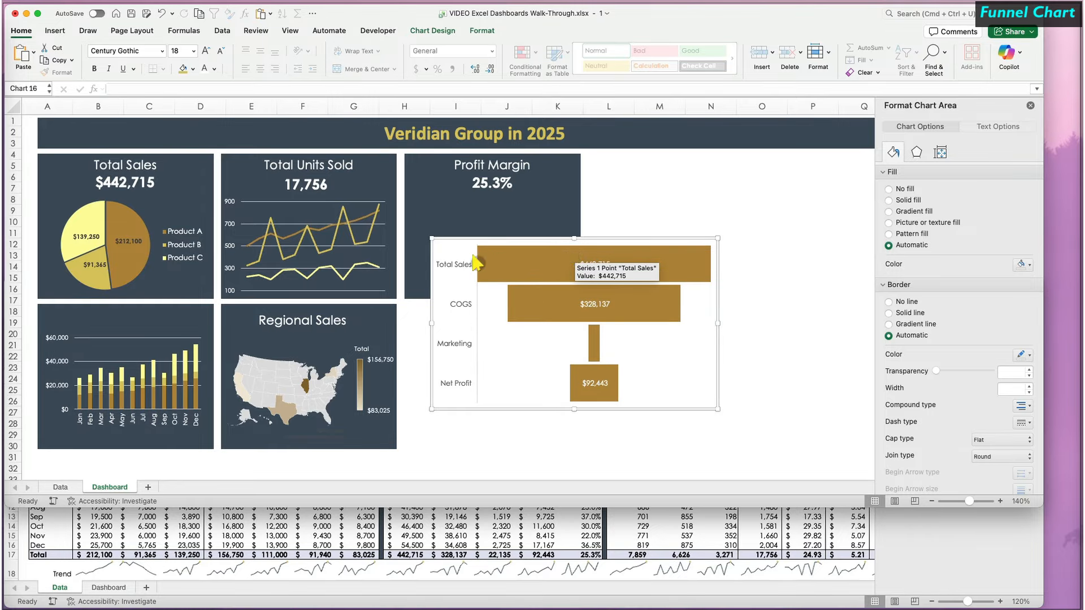
{"action": "left_click", "coordinate": [888, 189]}
{"action": "left_click", "coordinate": [888, 281]}
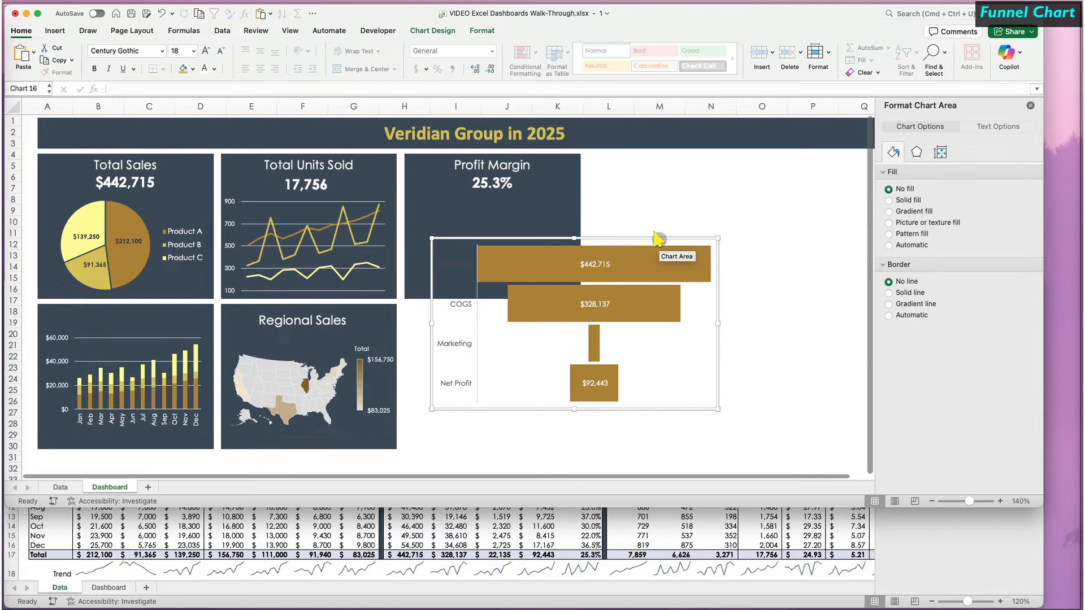
Shift the funnel chart up under the Profit Margin figure and set its width to 2.8 inches.
{"action": "left_click_drag", "start_coordinate": [657, 238], "coordinate": [645, 196]}
{"action": "left_click", "coordinate": [940, 152]}
{"action": "left_click", "coordinate": [1011, 209]}
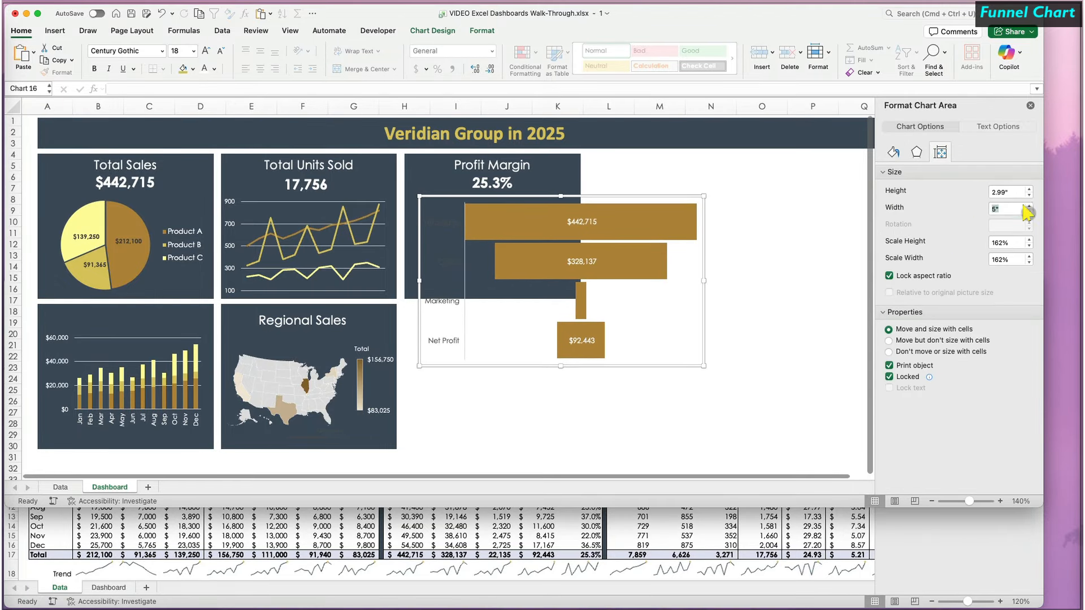
{"action": "type", "text": "2.8"}
{"action": "key", "text": "Return"}
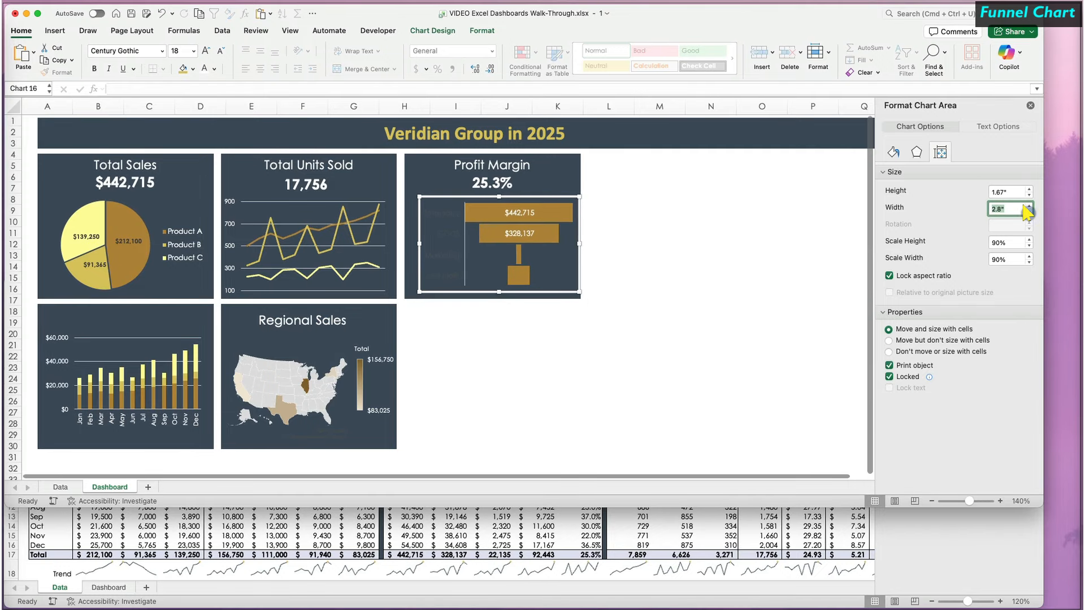
Color the funnel chart's category labels white and nudge the chart to fit inside the Profit Margin rectangle.
{"action": "left_click", "coordinate": [438, 214]}
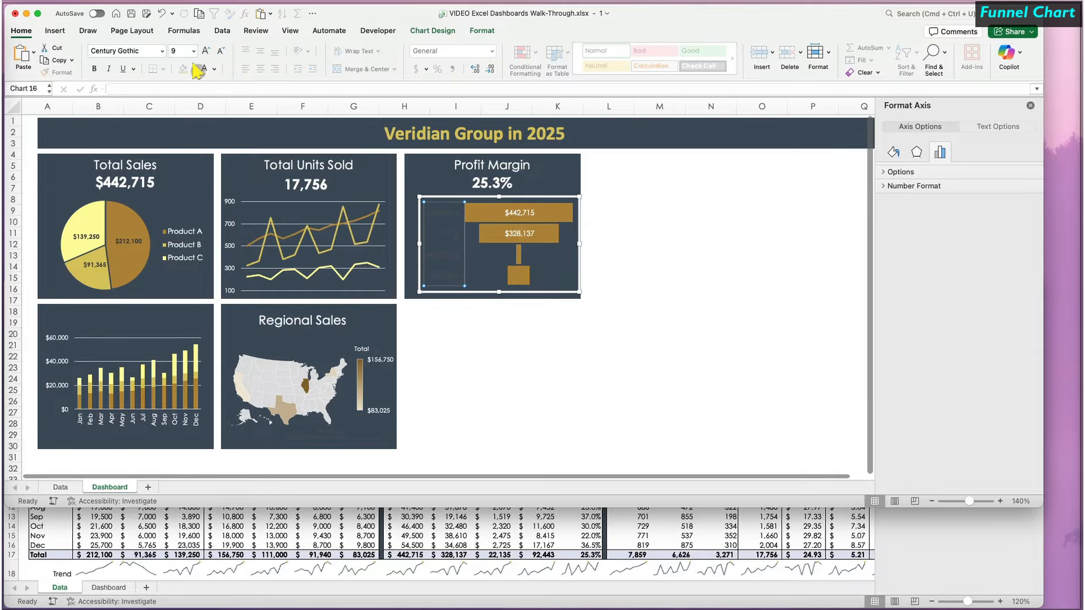
{"action": "left_click", "coordinate": [613, 211]}
{"action": "left_click_drag", "start_coordinate": [557, 197], "coordinate": [548, 195]}
Recolor only the COGS bar of the funnel chart with the medium gold from the recent colors.
{"action": "left_click", "coordinate": [540, 231]}
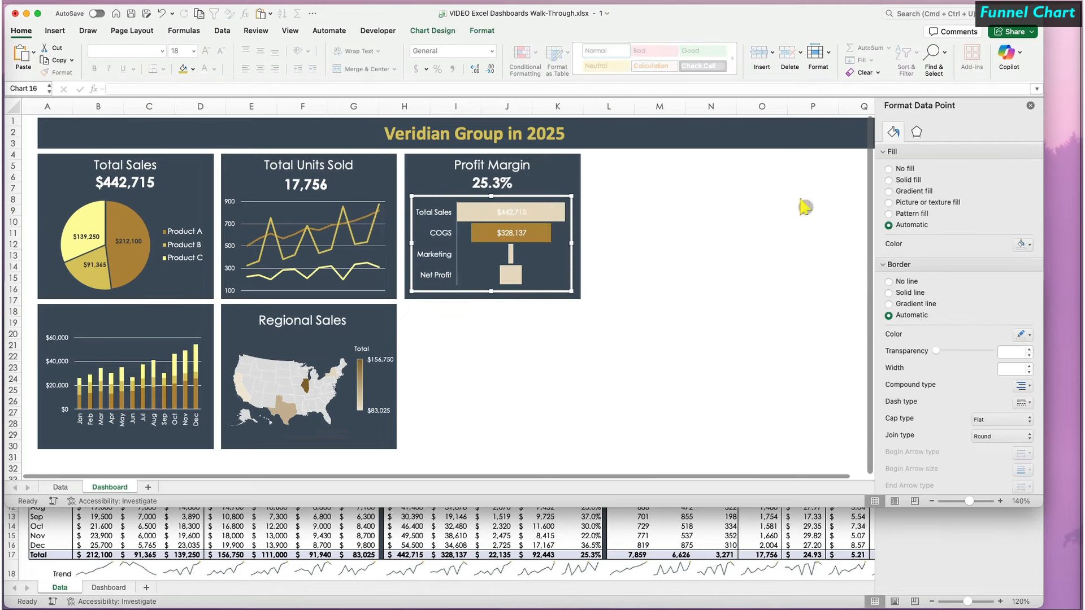
{"action": "left_click", "coordinate": [633, 184]}
{"action": "left_click", "coordinate": [538, 231]}
{"action": "left_click", "coordinate": [538, 232]}
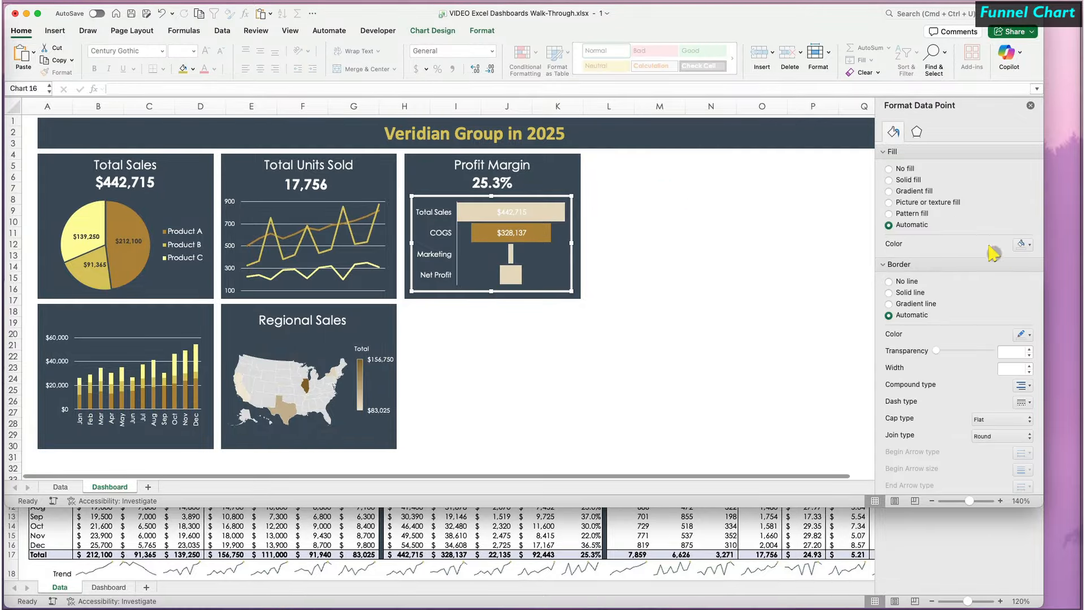
{"action": "left_click", "coordinate": [917, 135]}
{"action": "left_click", "coordinate": [894, 131]}
{"action": "left_click", "coordinate": [1026, 246]}
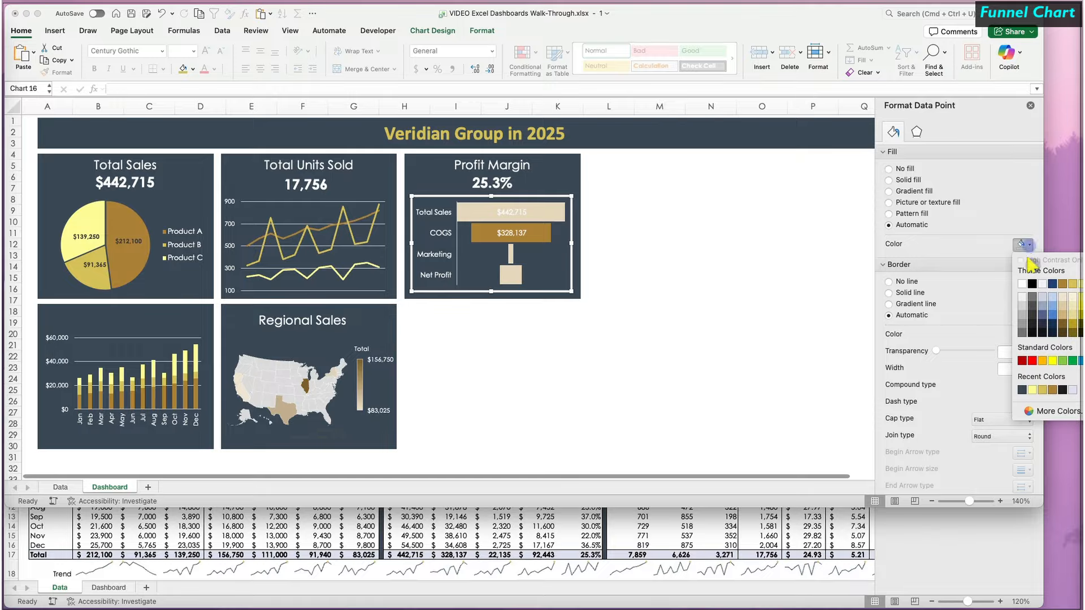
{"action": "left_click", "coordinate": [1042, 390]}
Recolor the funnel's Marketing bar medium gold and its Net Profit bar light yellow, using the recent colors.
{"action": "left_click", "coordinate": [509, 251]}
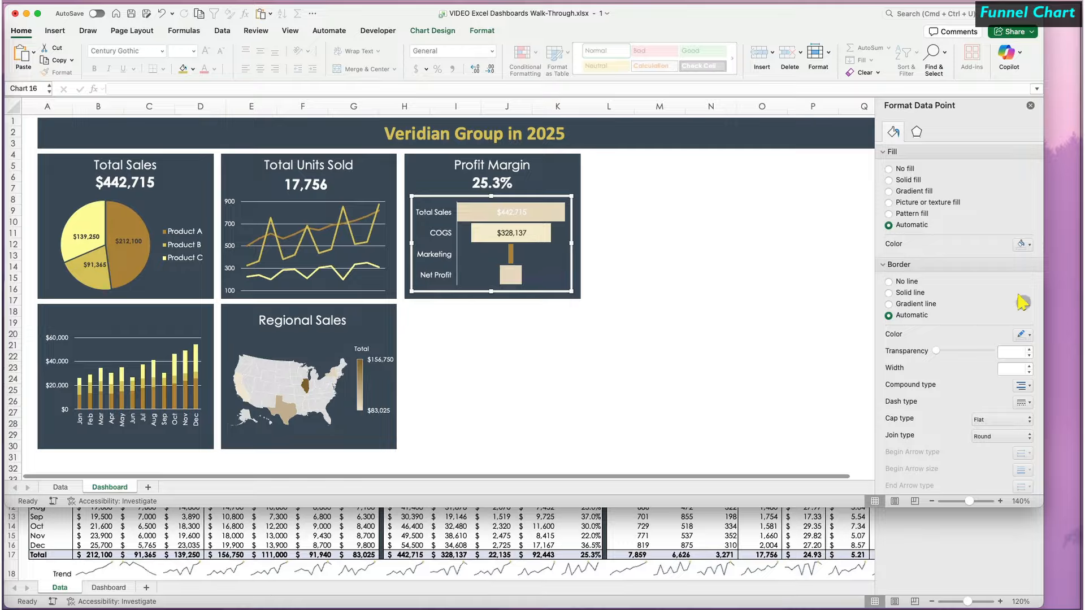
{"action": "left_click", "coordinate": [1026, 245]}
{"action": "left_click", "coordinate": [1041, 390]}
{"action": "left_click", "coordinate": [511, 275]}
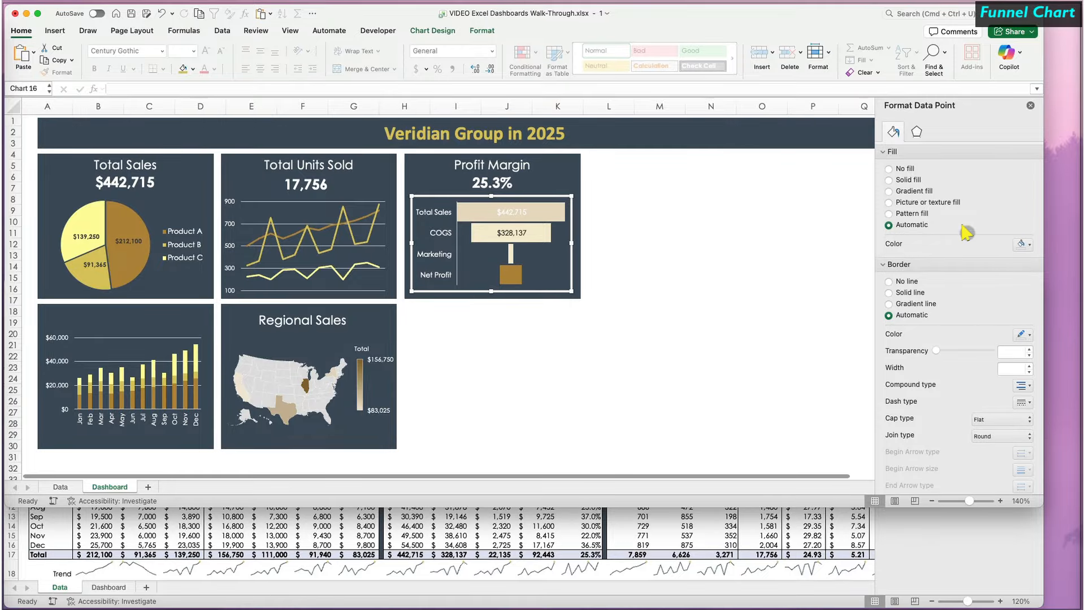
{"action": "left_click", "coordinate": [1026, 244]}
{"action": "left_click", "coordinate": [1041, 390]}
{"action": "left_click", "coordinate": [660, 334]}
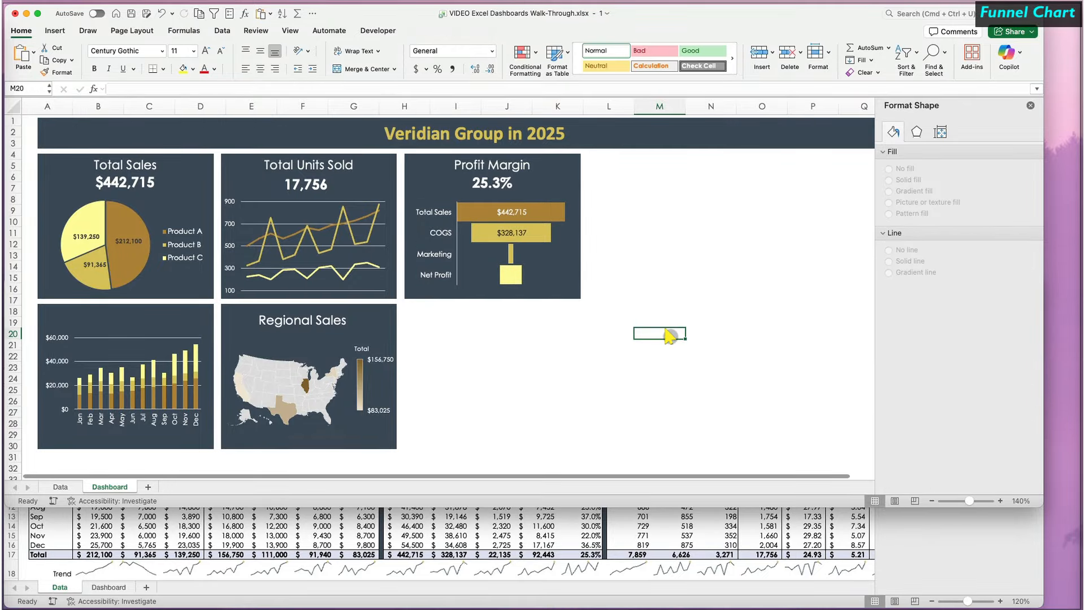
Remove the vertical line of the funnel chart's category axis.
{"action": "left_click", "coordinate": [438, 274]}
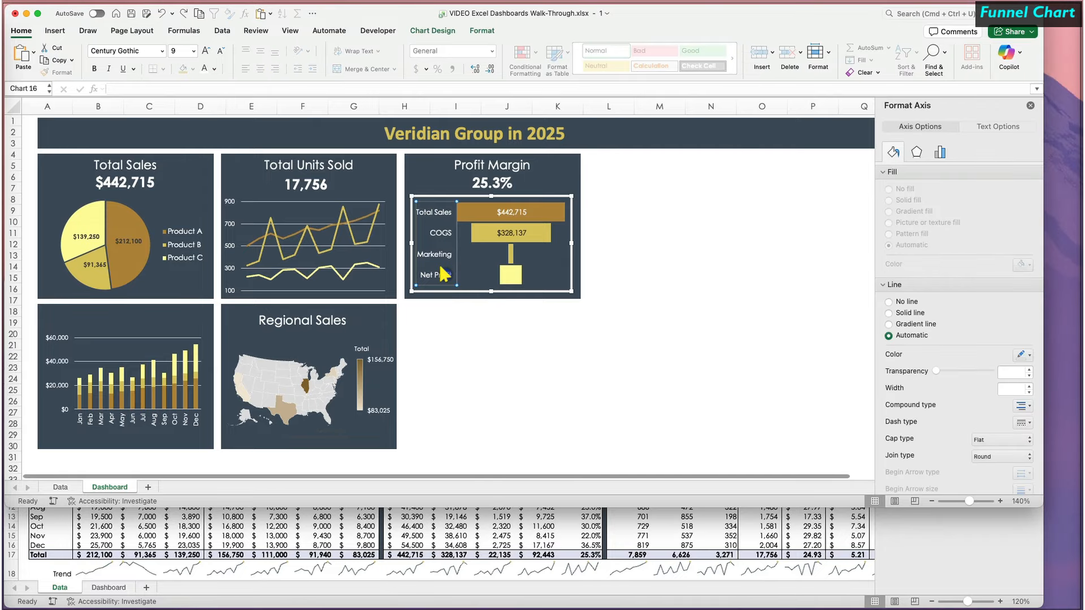
{"action": "left_click", "coordinate": [889, 301]}
{"action": "left_click", "coordinate": [678, 332]}
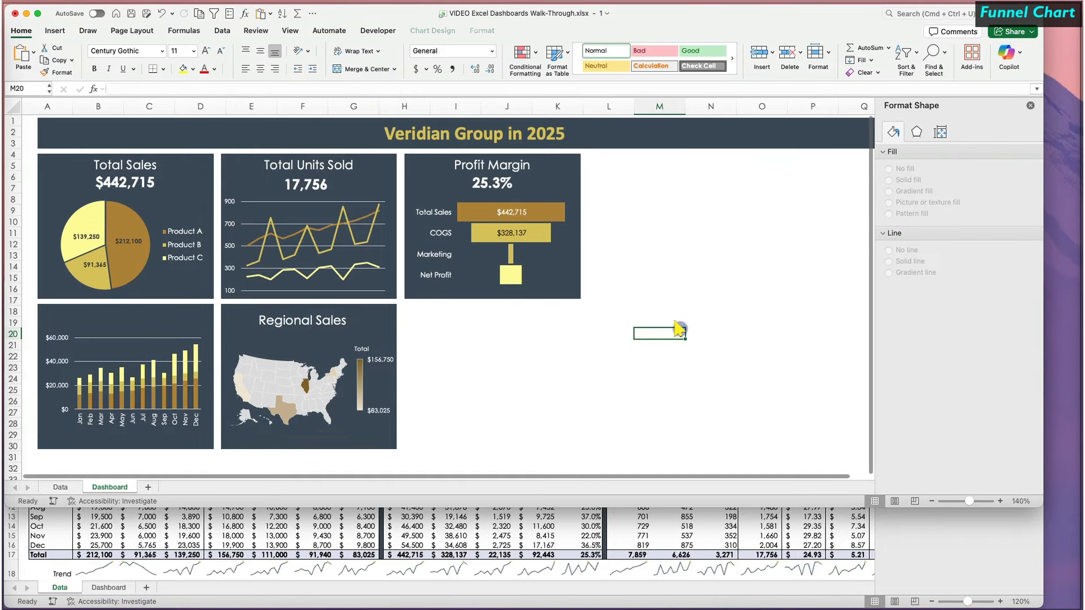
Duplicate the Profit Margin rectangle beside the original and enlarge the copy to about 3.94 by 5.75 inches.
{"action": "left_click", "coordinate": [568, 158]}
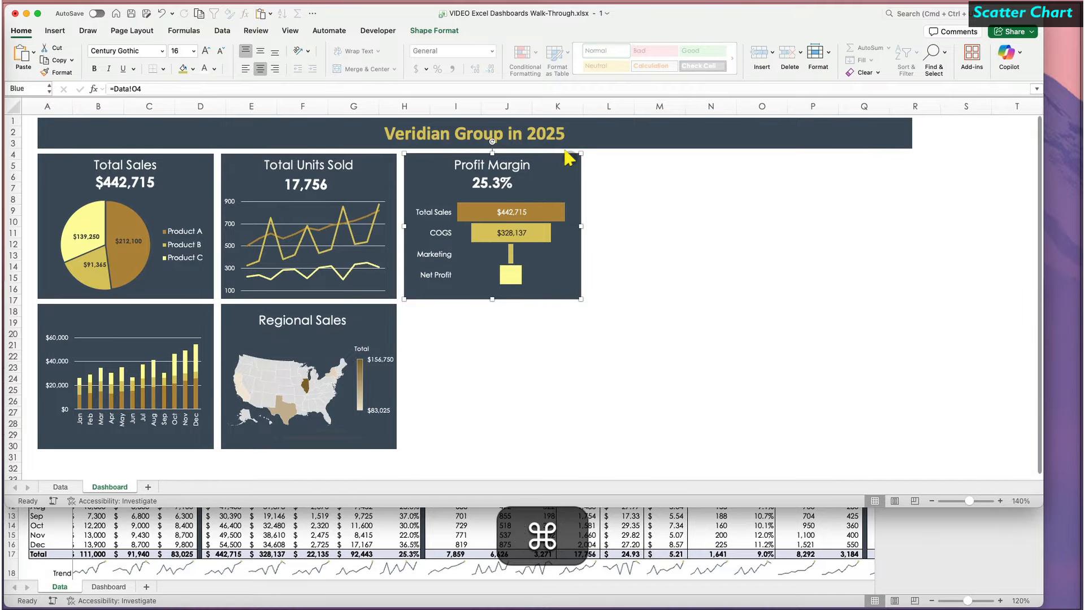
{"action": "left_click_drag", "start_coordinate": [568, 157], "coordinate": [749, 162]}
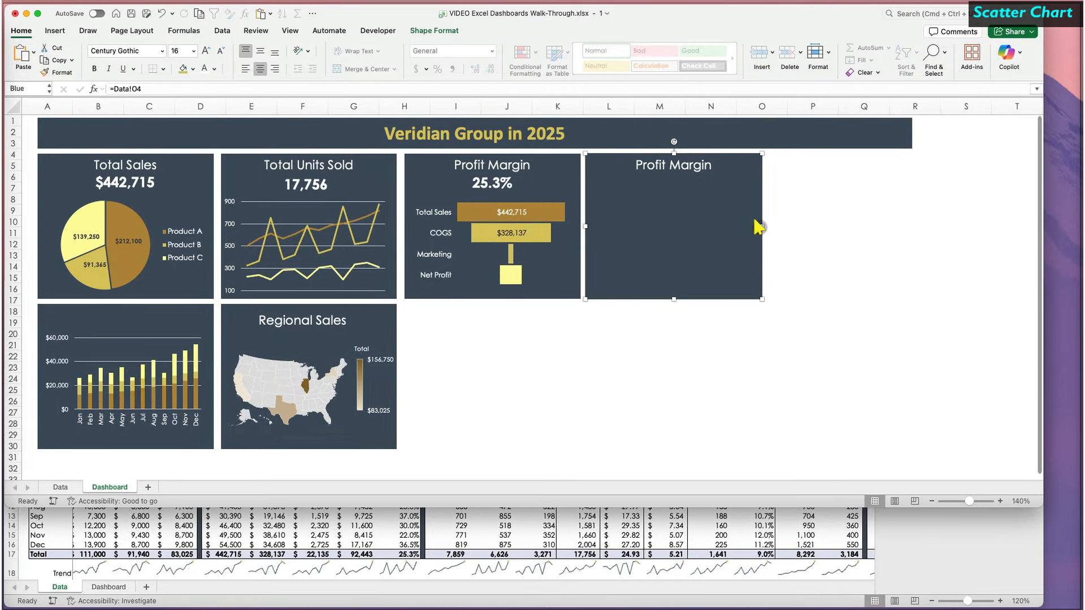
{"action": "left_click_drag", "start_coordinate": [761, 226], "coordinate": [911, 229]}
{"action": "left_click_drag", "start_coordinate": [746, 299], "coordinate": [751, 376]}
Set the large rectangle's height to 4.5 inches and adjust its width to end level with the title banner.
{"action": "left_click", "coordinate": [434, 31]}
{"action": "left_click", "coordinate": [817, 53]}
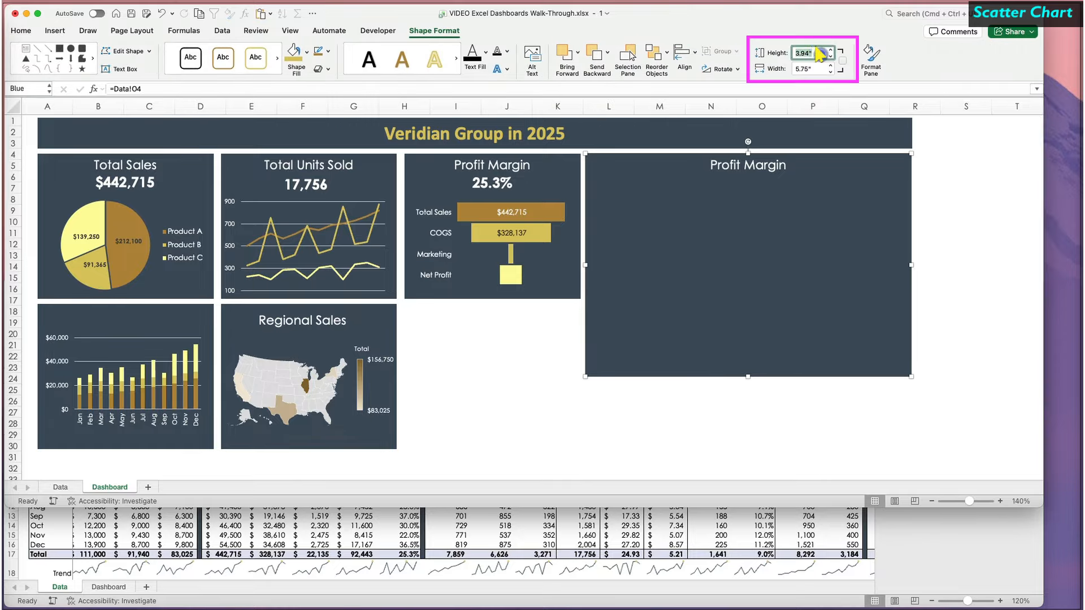
{"action": "type", "text": "4.5"}
{"action": "key", "text": "Return"}
{"action": "left_click", "coordinate": [817, 68]}
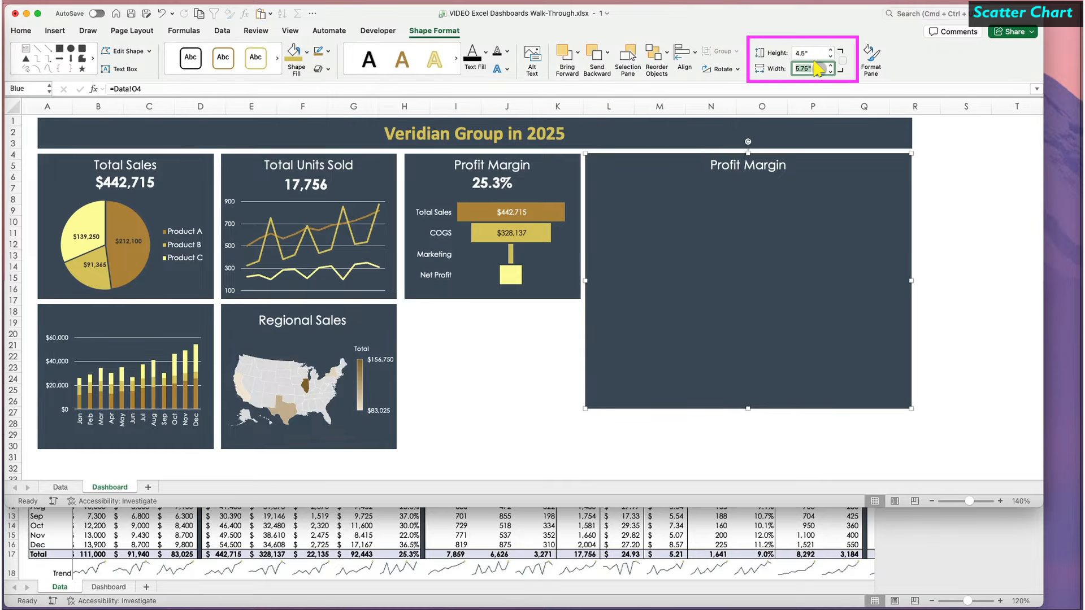
{"action": "key", "text": "Return"}
{"action": "left_click_drag", "start_coordinate": [911, 281], "coordinate": [913, 278]}
{"action": "left_click", "coordinate": [924, 276]}
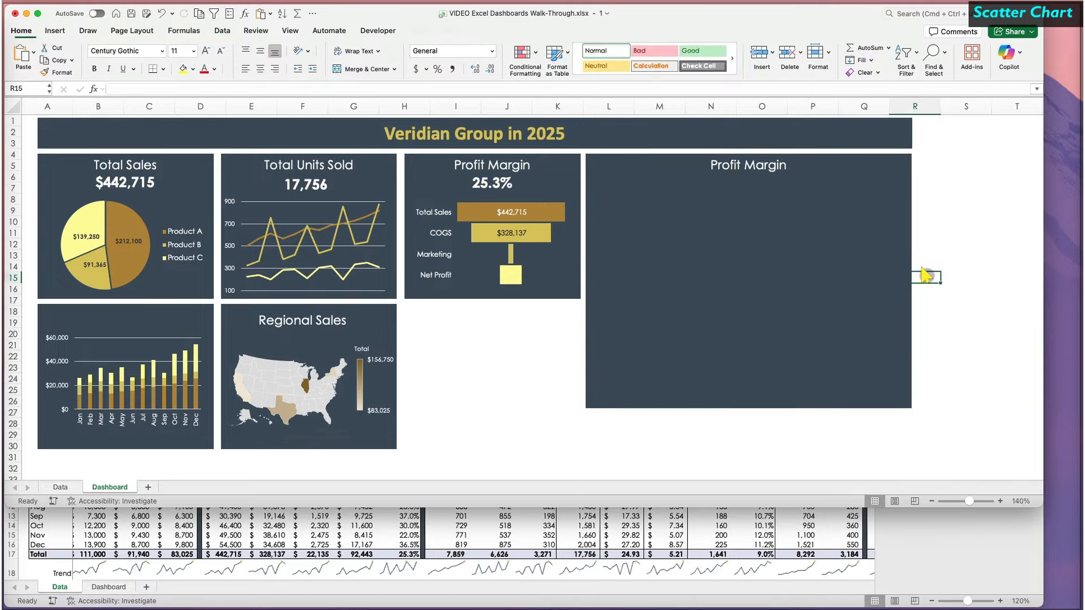
Clear the cell link and the Profit Margin text from the large rectangle.
{"action": "left_click", "coordinate": [836, 252]}
{"action": "triple_click", "coordinate": [260, 88]}
{"action": "key", "text": "BackSpace"}
{"action": "key", "text": "Return"}
{"action": "triple_click", "coordinate": [719, 165]}
{"action": "key", "text": "BackSpace"}
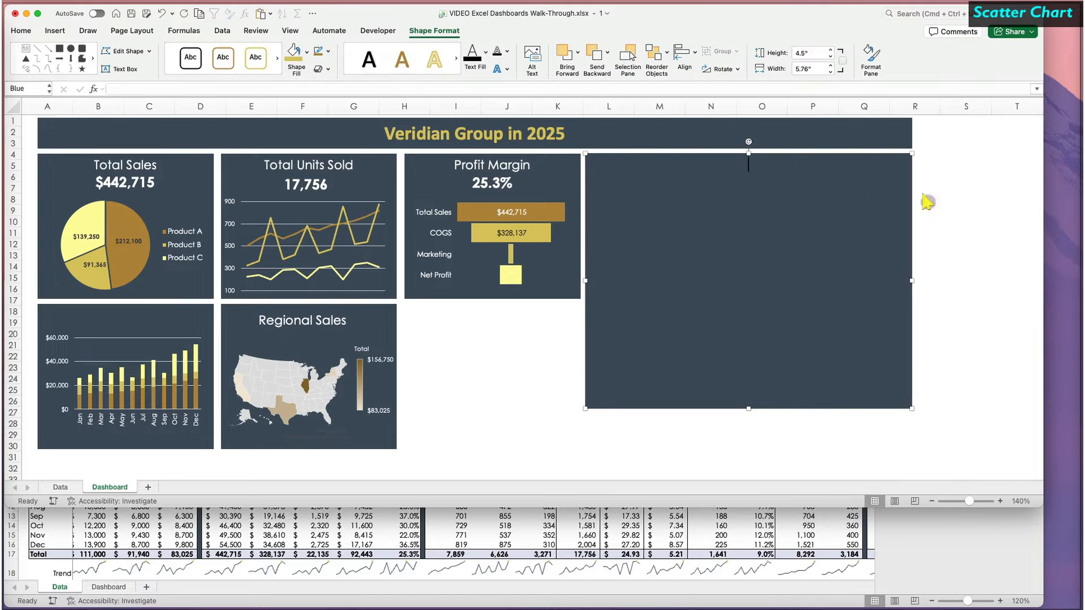
{"action": "left_click", "coordinate": [926, 200]}
Duplicate the Regional Sales text box twice and place the copies side by side along the large rectangle's upper edge.
{"action": "left_click", "coordinate": [305, 320]}
{"action": "key", "text": "super+d"}
{"action": "left_click_drag", "start_coordinate": [324, 331], "coordinate": [843, 171]}
{"action": "key", "text": "super+d"}
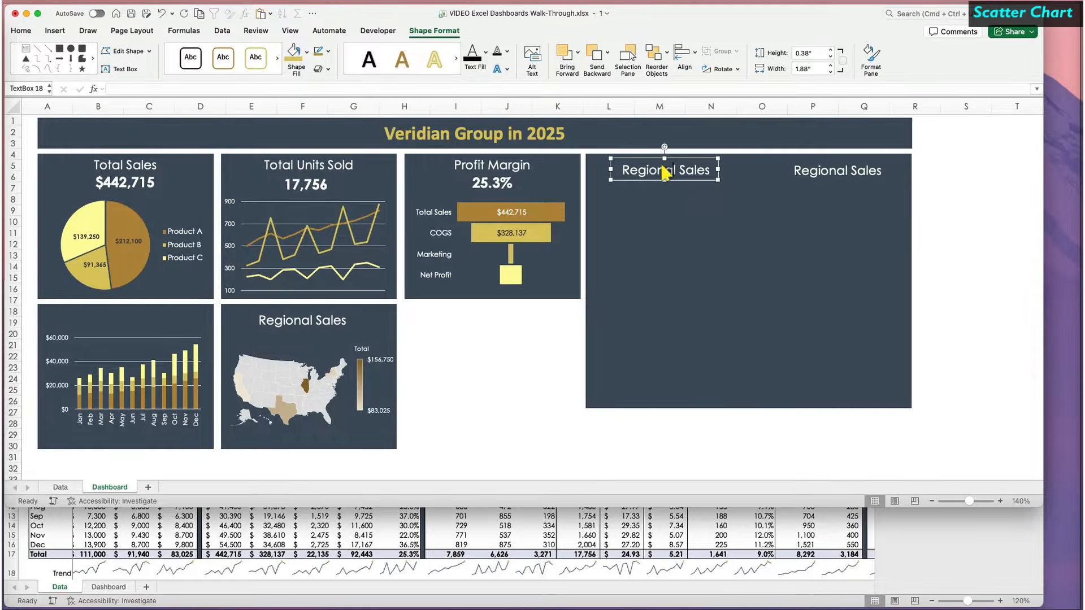
Link the two copied headings to the Avg. Price per Unit and Profit per Unit header cells on the Data sheet.
{"action": "triple_click", "coordinate": [662, 170]}
{"action": "key", "text": "BackSpace"}
{"action": "left_click", "coordinate": [194, 89]}
{"action": "type", "text": "="}
{"action": "left_click", "coordinate": [620, 426]}
{"action": "key", "text": "Return"}
{"action": "left_click", "coordinate": [836, 171]}
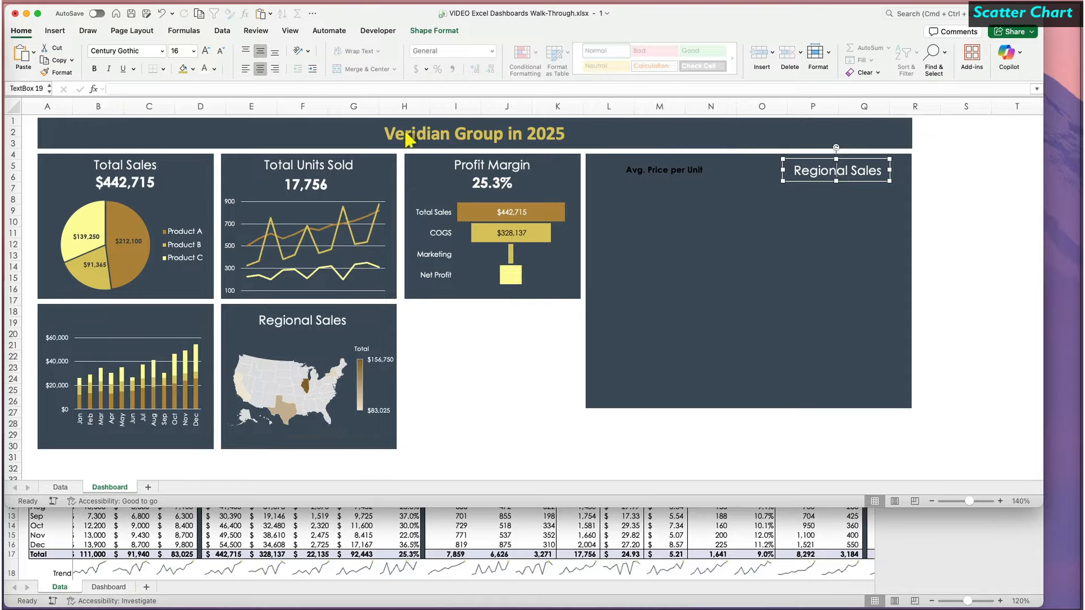
{"action": "left_click", "coordinate": [194, 89]}
{"action": "type", "text": "="}
{"action": "left_click", "coordinate": [667, 425]}
Copy the Regional Sales heading's formatting onto the Avg. Price per Unit and Profit per Unit headings.
{"action": "left_click", "coordinate": [303, 320]}
{"action": "left_click", "coordinate": [58, 73]}
{"action": "left_click", "coordinate": [302, 321]}
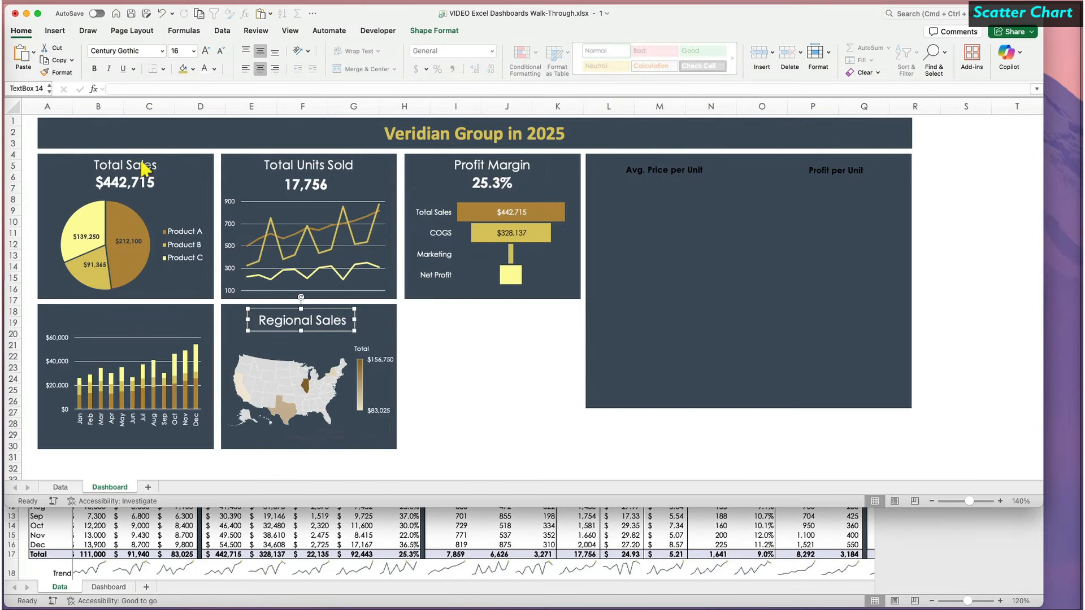
{"action": "left_click", "coordinate": [57, 72]}
{"action": "left_click", "coordinate": [665, 170]}
{"action": "left_click", "coordinate": [58, 72]}
{"action": "left_click", "coordinate": [836, 171]}
Reposition the Avg. Price per Unit heading and align the tops of both unit headings.
{"action": "left_click_drag", "start_coordinate": [671, 166], "coordinate": [663, 171]}
{"action": "left_click", "coordinate": [836, 171], "text": "shift"}
{"action": "left_click", "coordinate": [434, 30]}
{"action": "left_click", "coordinate": [685, 56]}
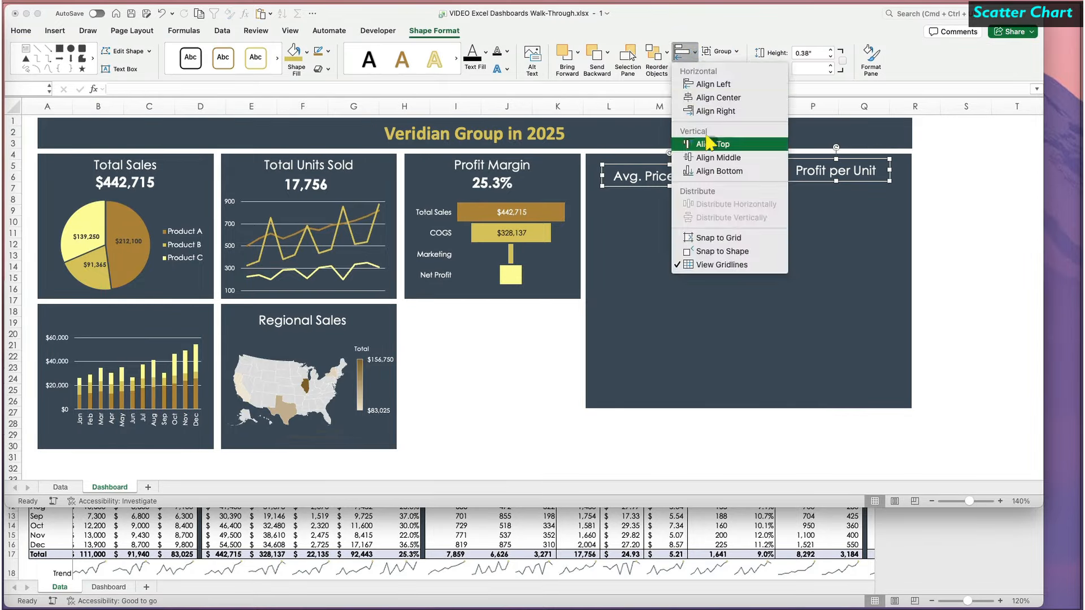
{"action": "left_click", "coordinate": [718, 142]}
Paste two copies of the Profit Margin percentage text box, one beneath each unit heading.
{"action": "left_click", "coordinate": [492, 184]}
{"action": "key", "text": "super+c"}
{"action": "key", "text": "super+v"}
{"action": "left_click_drag", "start_coordinate": [494, 189], "coordinate": [672, 195]}
{"action": "key", "text": "super+v"}
{"action": "left_click_drag", "start_coordinate": [853, 205], "coordinate": [863, 202]}
Link the two copied figures to the average price and profit per unit totals, cells U17 and V17 on the Data sheet.
{"action": "left_click", "coordinate": [670, 192]}
{"action": "triple_click", "coordinate": [250, 89]}
{"action": "type", "text": "="}
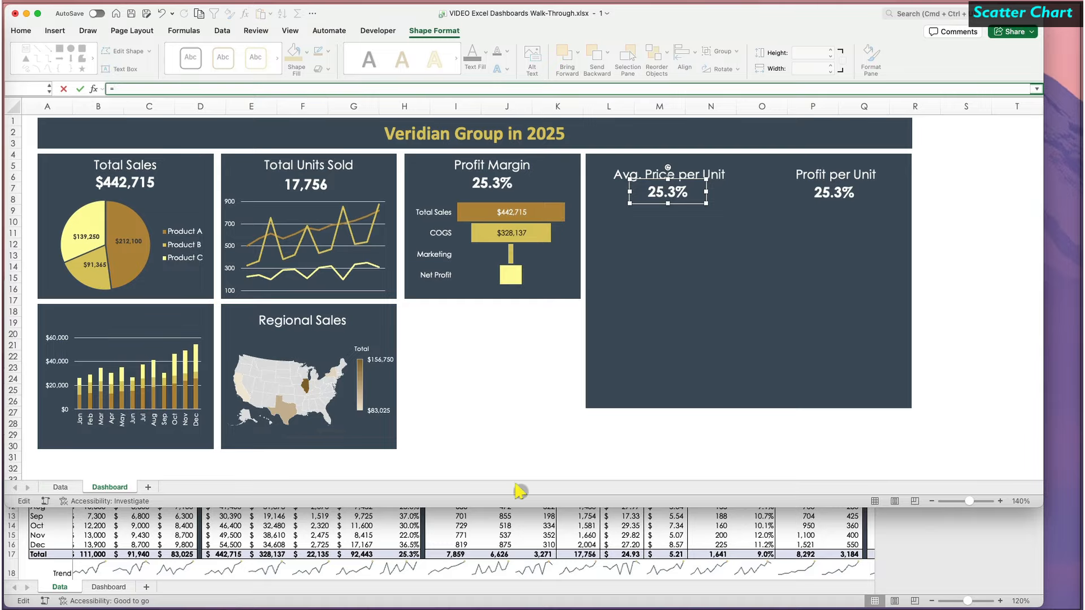
{"action": "left_click", "coordinate": [568, 535]}
{"action": "left_click", "coordinate": [612, 554]}
{"action": "key", "text": "Return"}
{"action": "left_click", "coordinate": [841, 199]}
{"action": "triple_click", "coordinate": [342, 89]}
{"action": "type", "text": "="}
{"action": "left_click", "coordinate": [664, 554]}
{"action": "key", "text": "Return"}
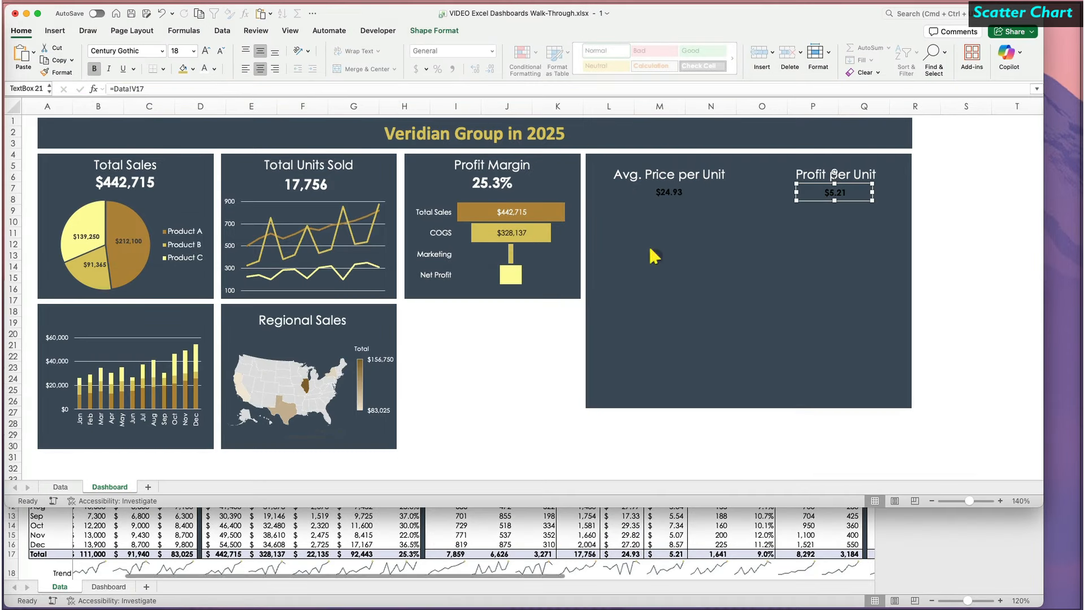
Copy the Profit Margin figure's formatting onto the average price and profit per unit figures.
{"action": "left_click", "coordinate": [491, 184]}
{"action": "left_click", "coordinate": [62, 72]}
{"action": "left_click", "coordinate": [670, 192]}
{"action": "left_click", "coordinate": [61, 72]}
{"action": "left_click", "coordinate": [835, 192]}
Insert a scatter chart with smooth lines and markers from the Month, Avg. Price per Unit and Profit per Unit columns, headers through December.
{"action": "left_click", "coordinate": [507, 535]}
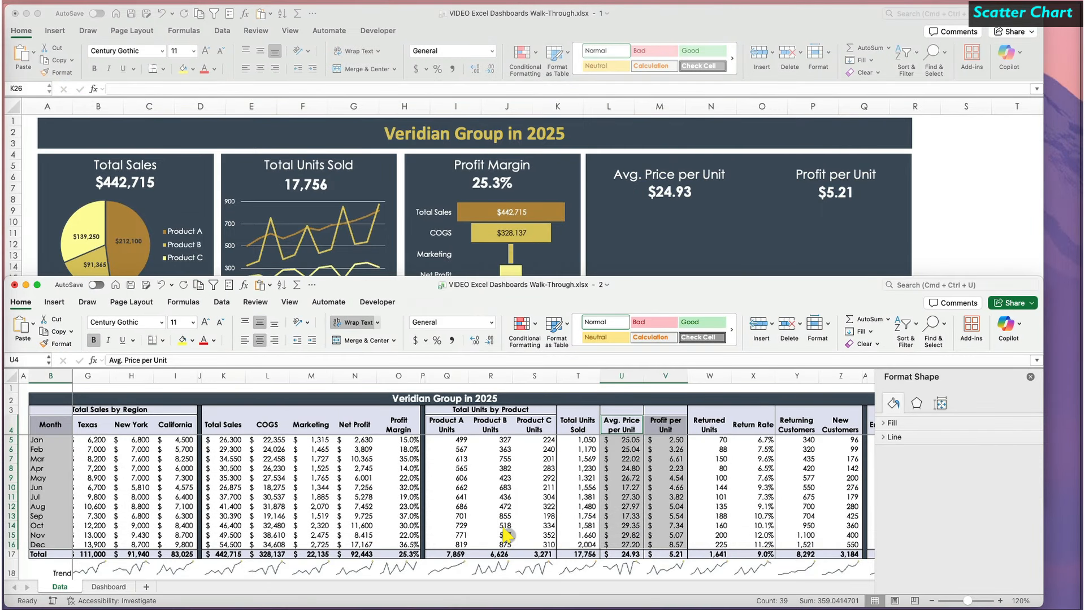
{"action": "left_click_drag", "start_coordinate": [35, 421], "coordinate": [39, 553]}
{"action": "left_click", "coordinate": [621, 425], "text": "super"}
{"action": "left_click_drag", "start_coordinate": [639, 425], "coordinate": [662, 551]}
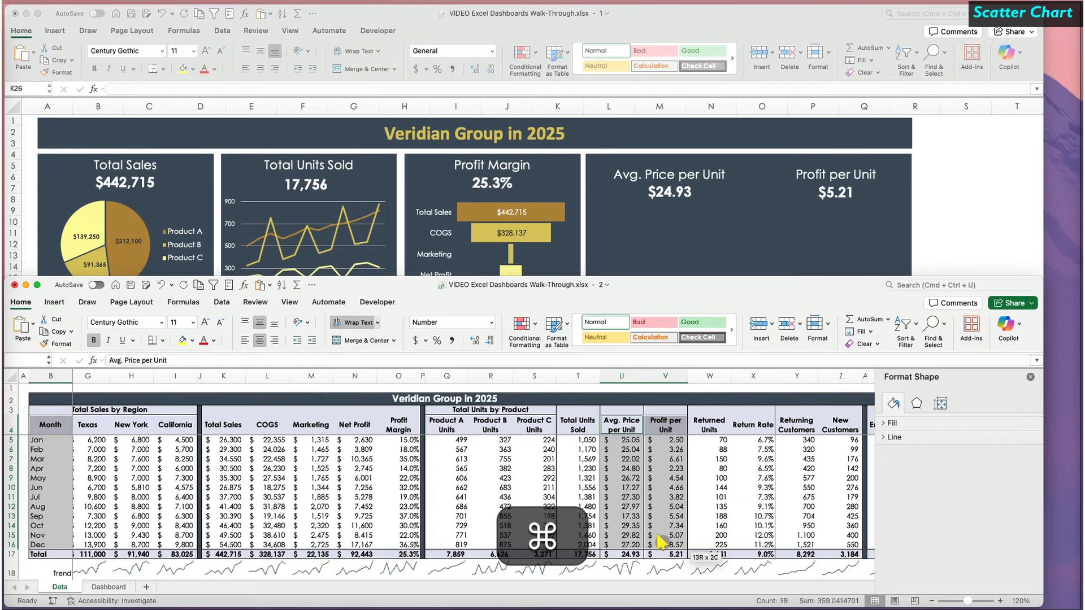
{"action": "left_click", "coordinate": [54, 302]}
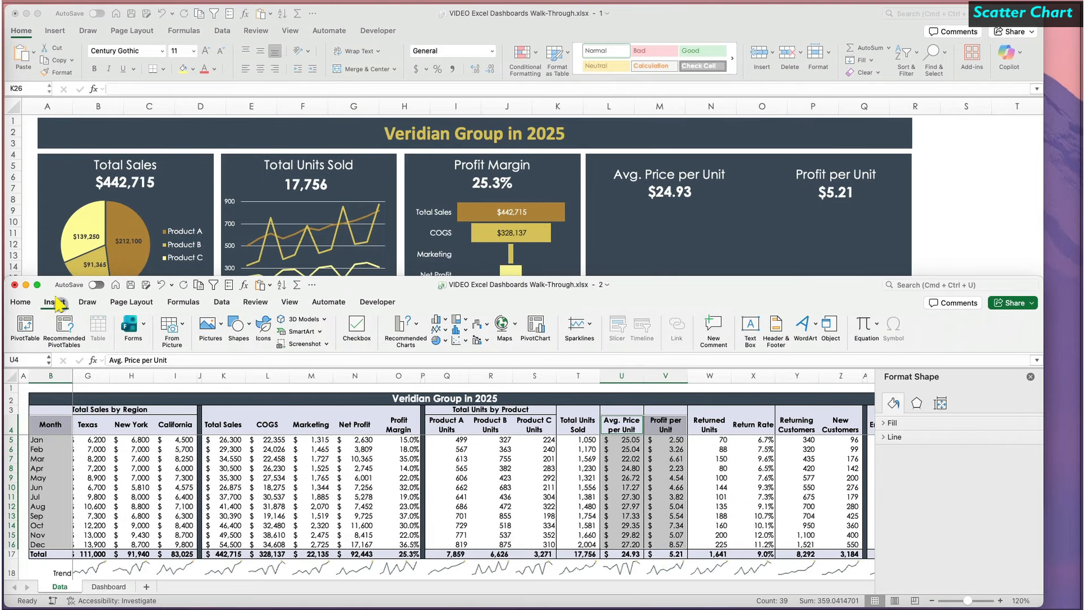
{"action": "left_click", "coordinate": [463, 341]}
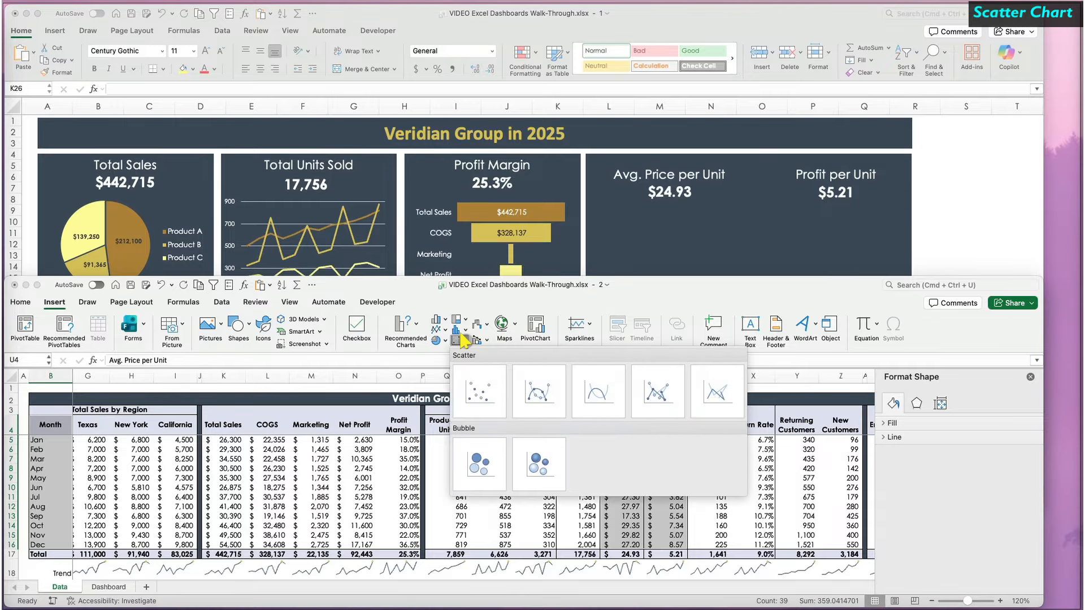
{"action": "left_click", "coordinate": [536, 395]}
Move the scatter chart from the Data sheet to the Dashboard sheet, beneath the unit figures in the large rectangle.
{"action": "key", "text": "super+x"}
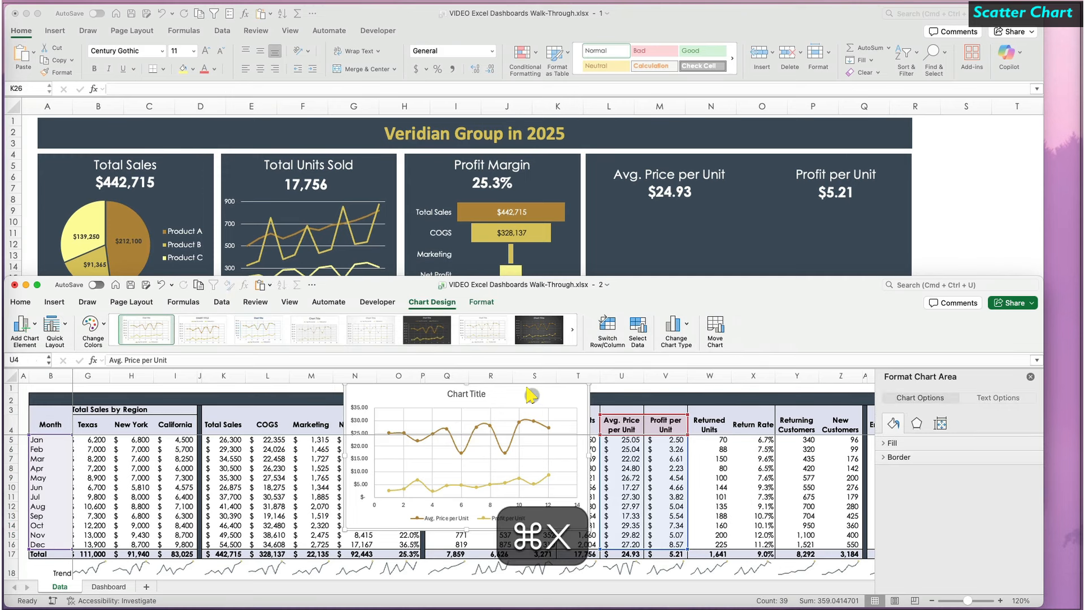
{"action": "left_click", "coordinate": [644, 246]}
{"action": "key", "text": "super+v"}
{"action": "left_click_drag", "start_coordinate": [726, 397], "coordinate": [793, 218]}
Lock the scatter chart's aspect ratio and increase its height to 3.1 inches.
{"action": "left_click", "coordinate": [487, 31]}
{"action": "left_click", "coordinate": [881, 61]}
{"action": "left_click", "coordinate": [941, 152]}
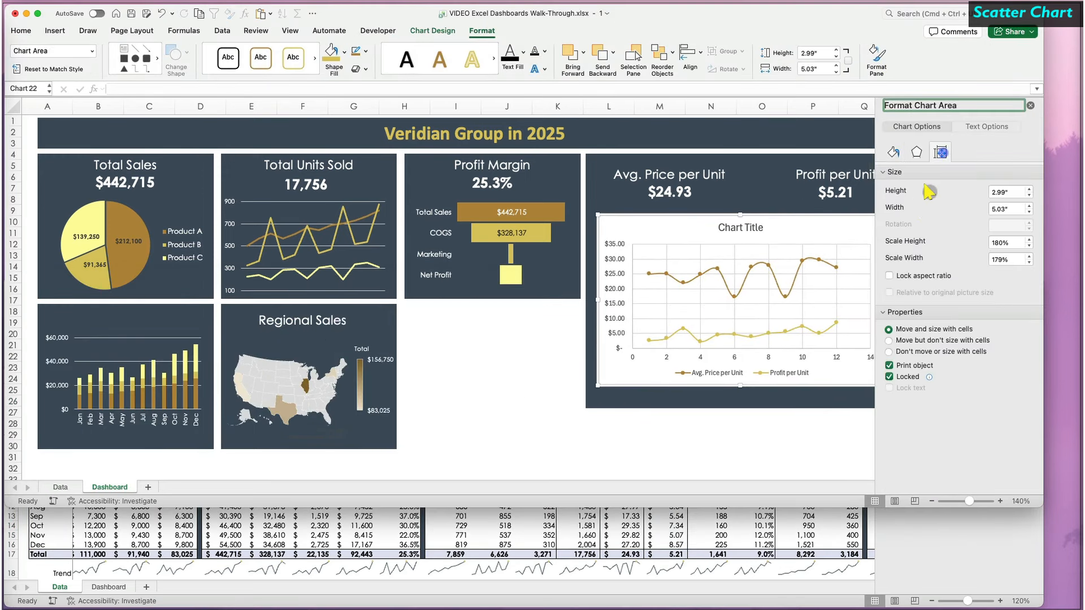
{"action": "left_click", "coordinate": [889, 277]}
{"action": "left_click", "coordinate": [1029, 189]}
{"action": "left_click", "coordinate": [1029, 188]}
Set the scatter chart's chart area to no fill and no border line.
{"action": "left_click", "coordinate": [892, 152]}
{"action": "left_click", "coordinate": [889, 188]}
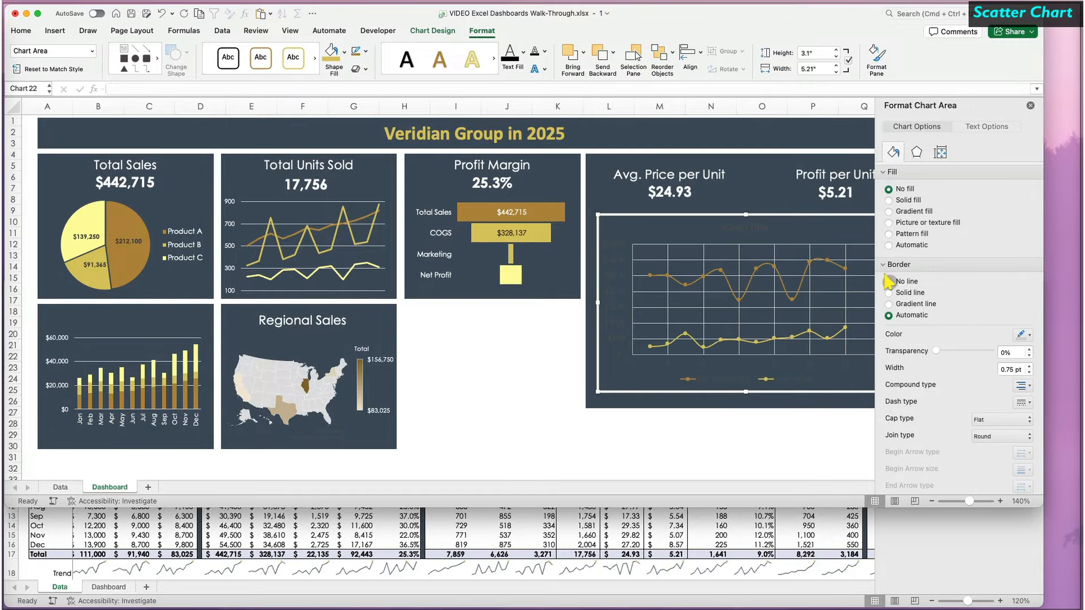
{"action": "left_click", "coordinate": [889, 282]}
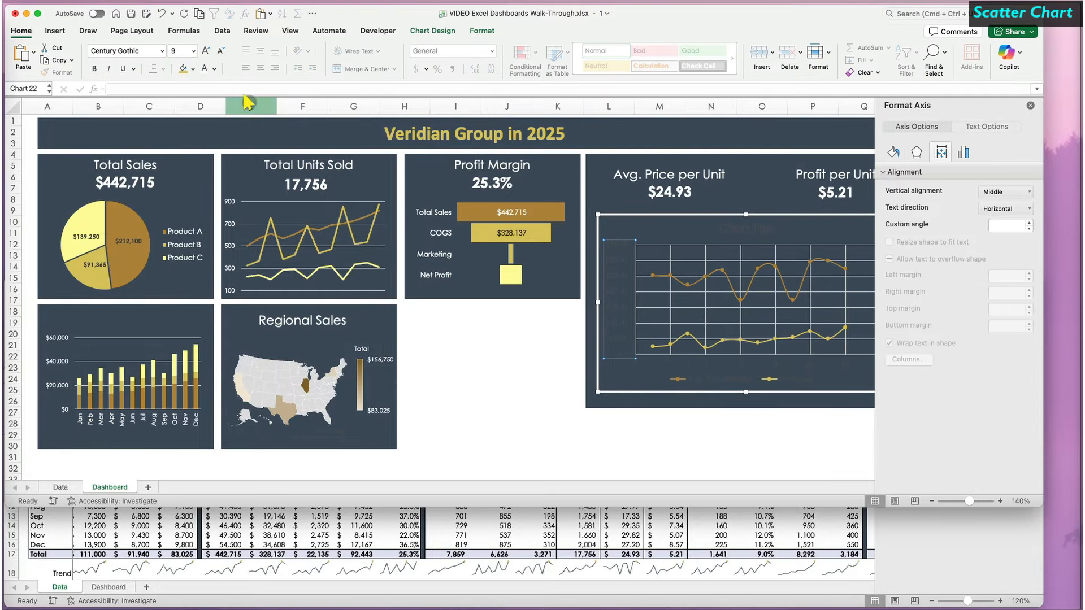
Color the scatter chart's vertical and horizontal axis labels white.
{"action": "left_click", "coordinate": [203, 69]}
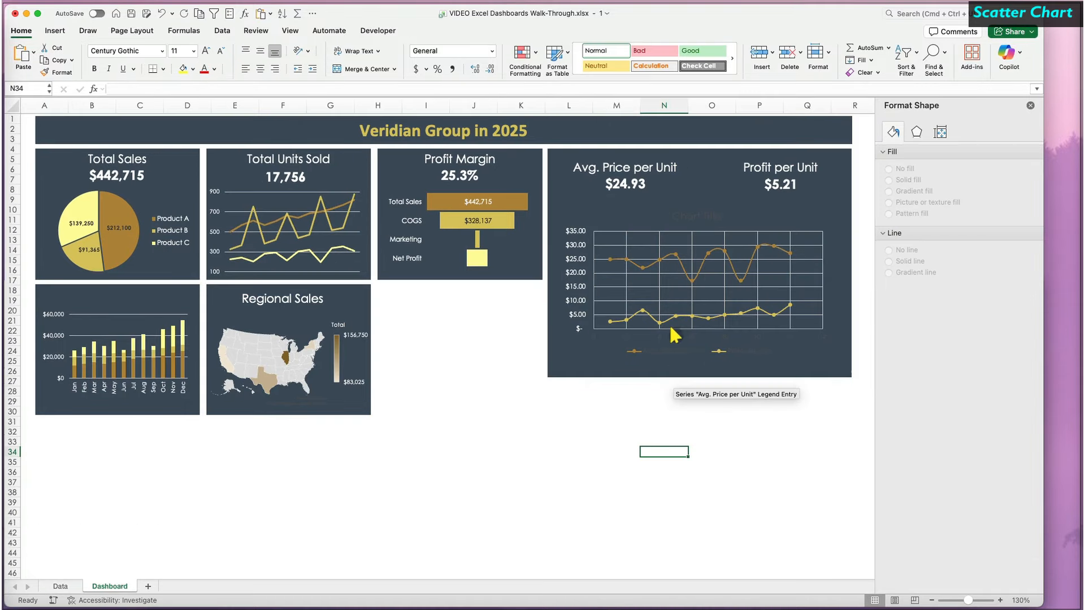
{"action": "left_click", "coordinate": [635, 339]}
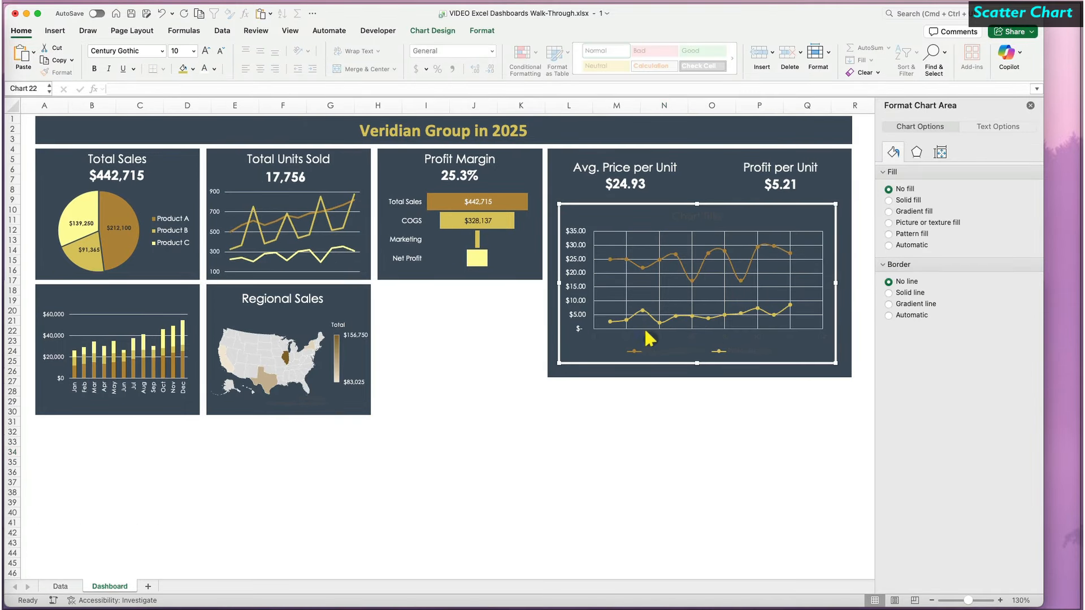
{"action": "left_click", "coordinate": [658, 330]}
{"action": "left_click", "coordinate": [203, 69]}
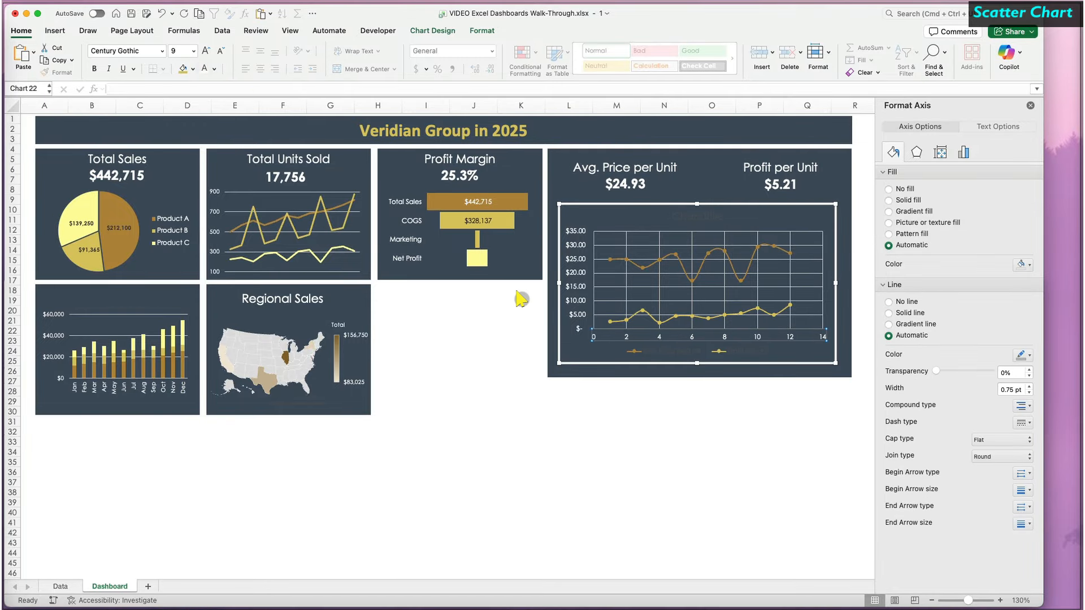
Set the scatter chart's horizontal axis maximum to 12 and its vertical axis maximum to 30.
{"action": "left_click", "coordinate": [964, 152]}
{"action": "double_click", "coordinate": [994, 226]}
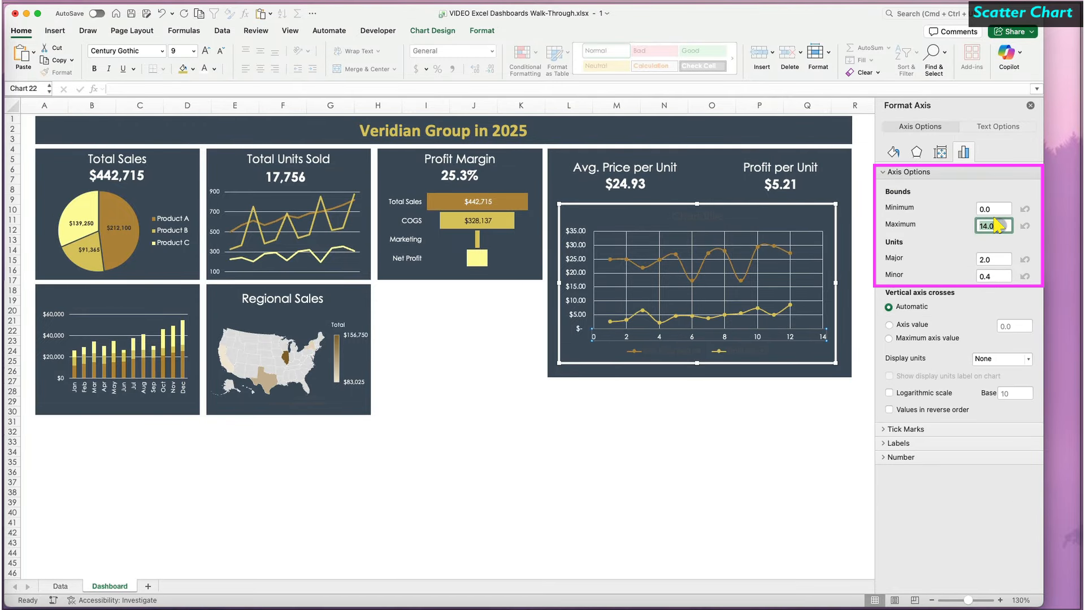
{"action": "key", "text": "Return"}
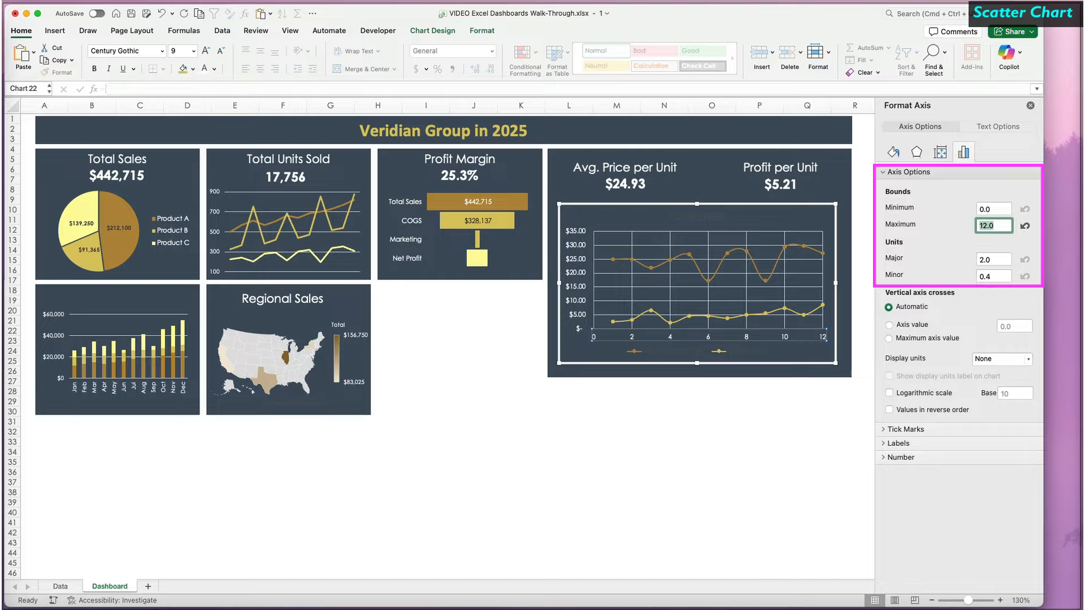
{"action": "left_click", "coordinate": [576, 237]}
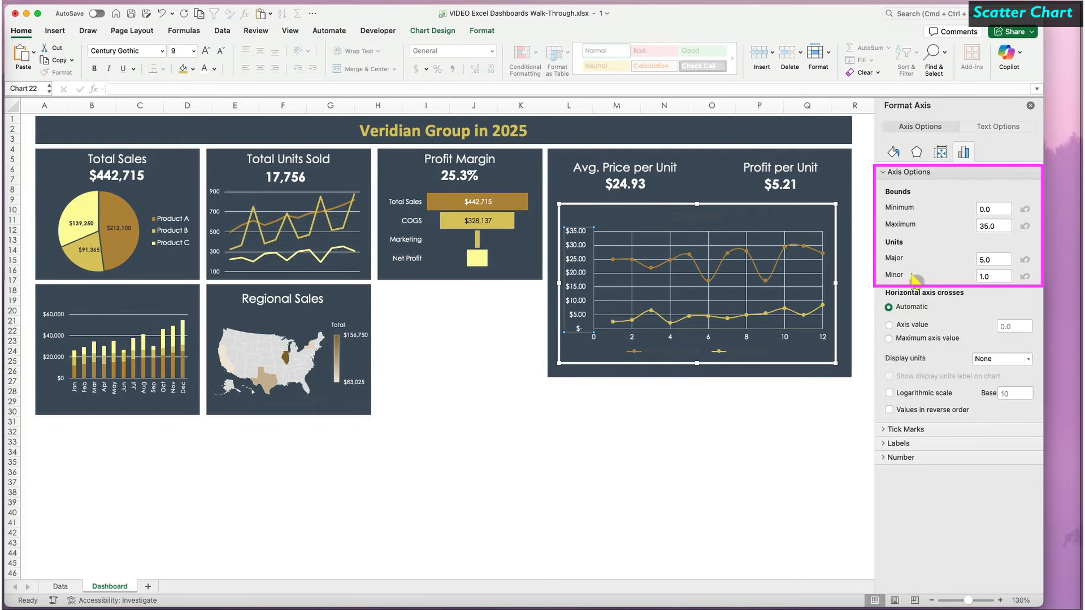
{"action": "key", "text": "Return"}
Recolor the scatter chart's average price line medium gold and its profit per unit line light yellow.
{"action": "left_click", "coordinate": [634, 351]}
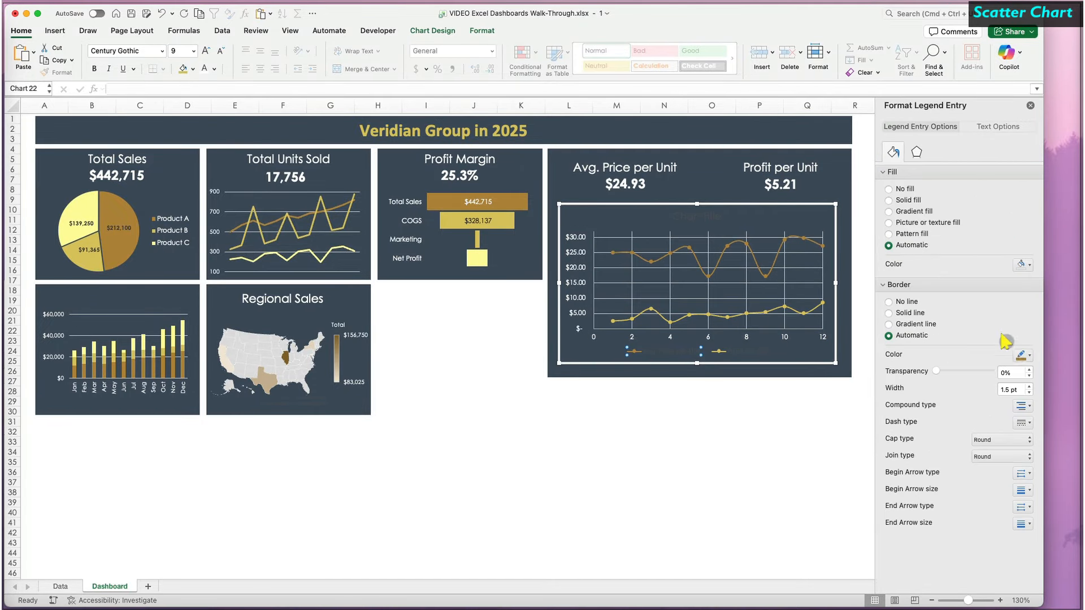
{"action": "left_click", "coordinate": [1021, 354]}
{"action": "left_click", "coordinate": [1024, 500]}
{"action": "left_click", "coordinate": [1021, 354]}
{"action": "left_click", "coordinate": [1024, 500]}
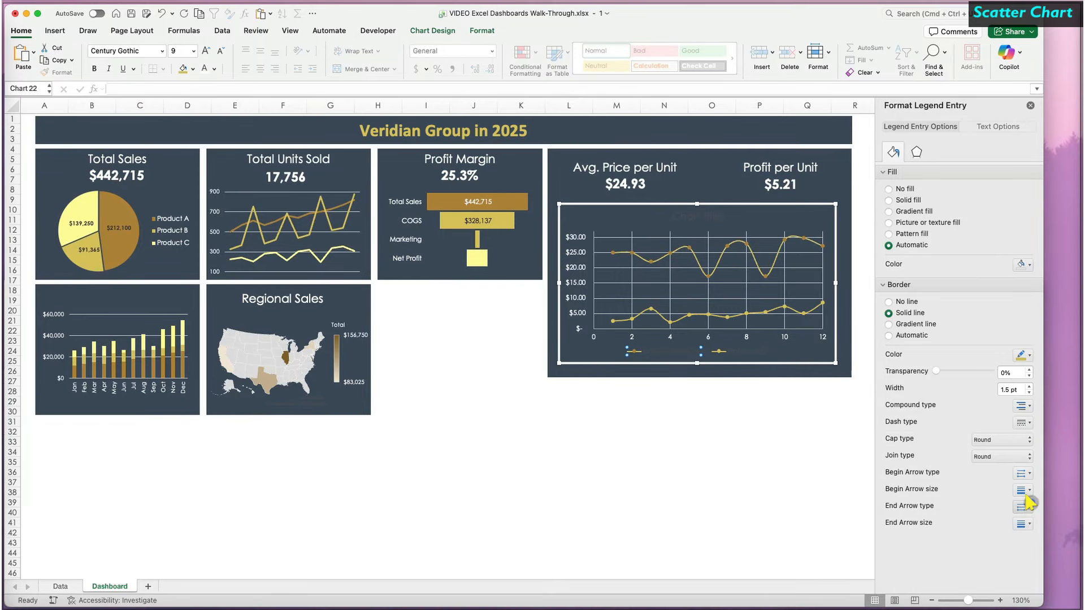
{"action": "left_click", "coordinate": [794, 309]}
Color the Profit per Unit figure light yellow and the Avg. Price per Unit figure gold to match their chart lines.
{"action": "left_click", "coordinate": [805, 185]}
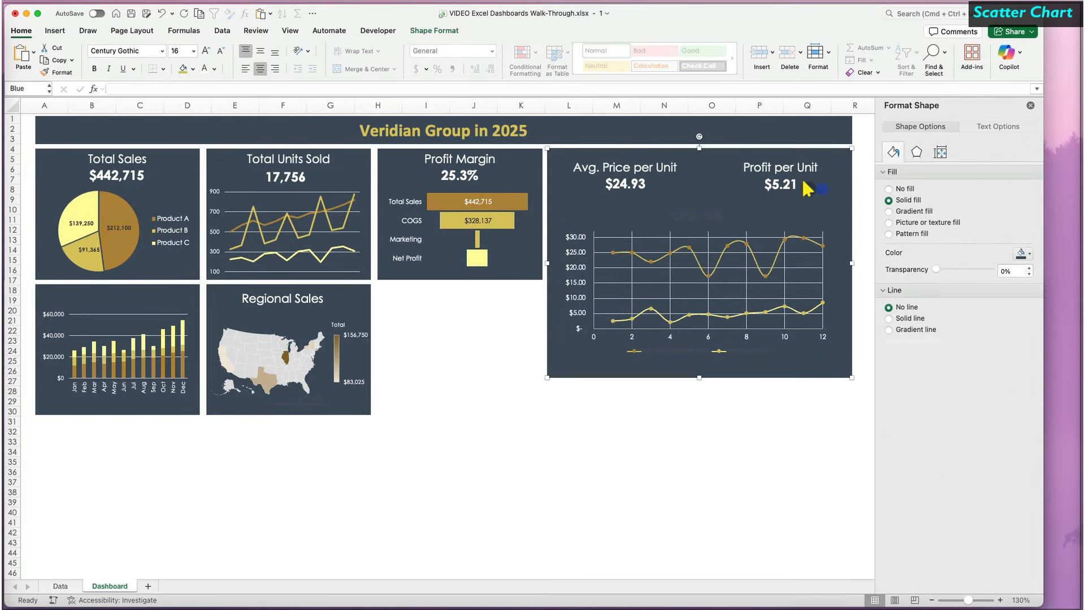
{"action": "left_click", "coordinate": [213, 66]}
{"action": "left_click", "coordinate": [208, 233]}
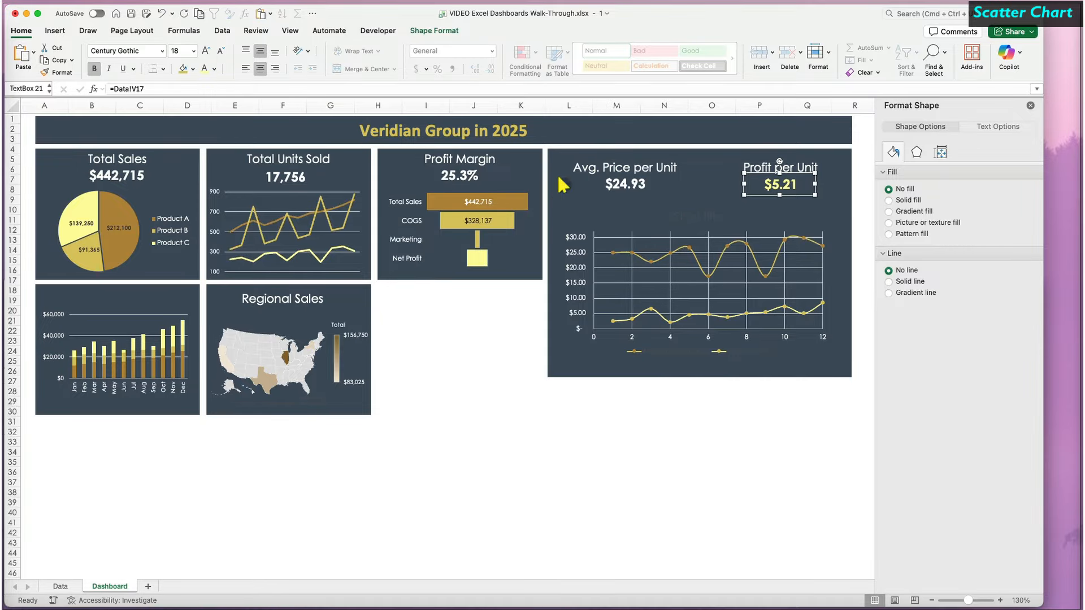
{"action": "left_click", "coordinate": [609, 187]}
{"action": "left_click", "coordinate": [214, 68]}
{"action": "left_click", "coordinate": [209, 233]}
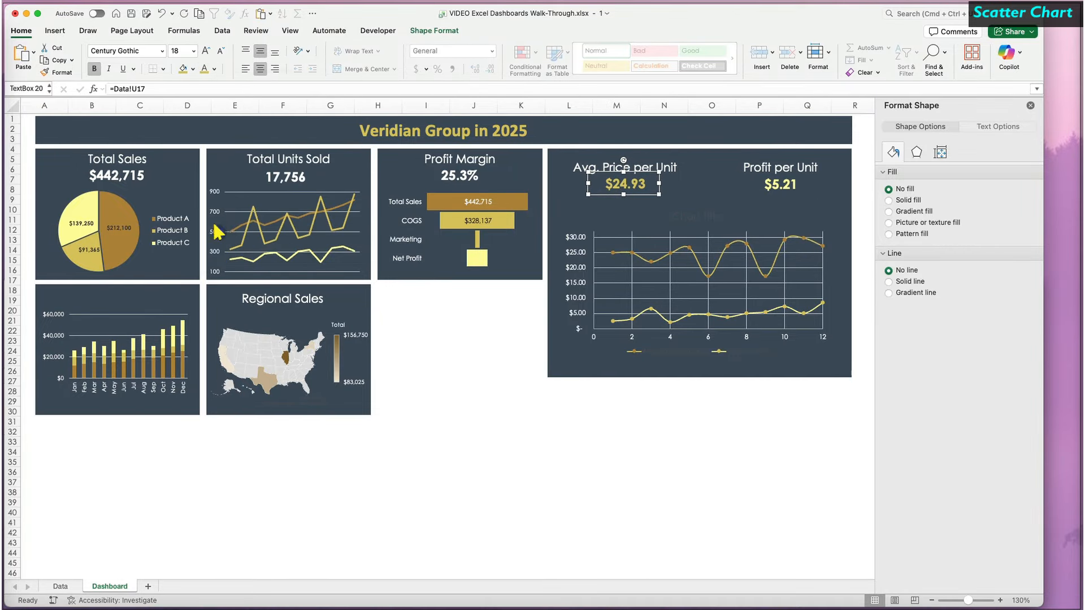
Delete the scatter chart's legend and chart title.
{"action": "left_click", "coordinate": [639, 350]}
{"action": "left_click", "coordinate": [639, 350]}
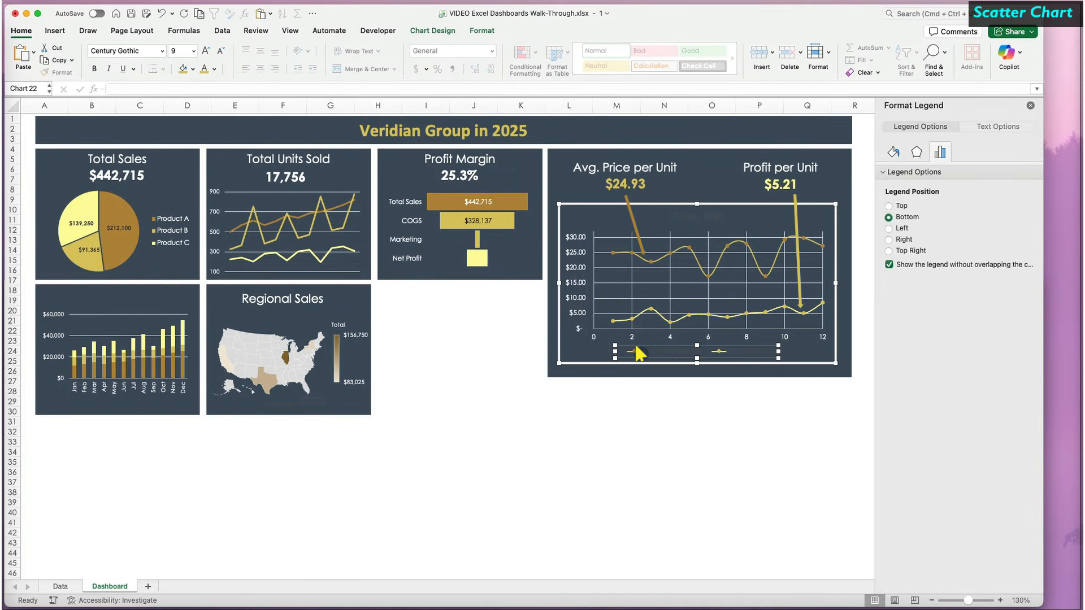
{"action": "key", "text": "Delete"}
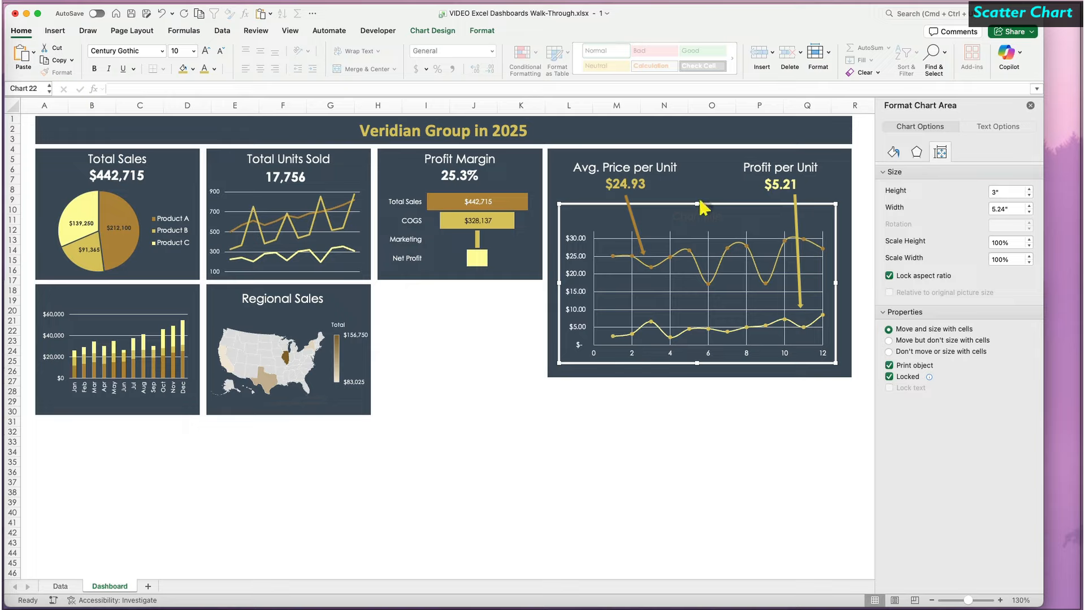
{"action": "left_click", "coordinate": [690, 213]}
{"action": "key", "text": "Delete"}
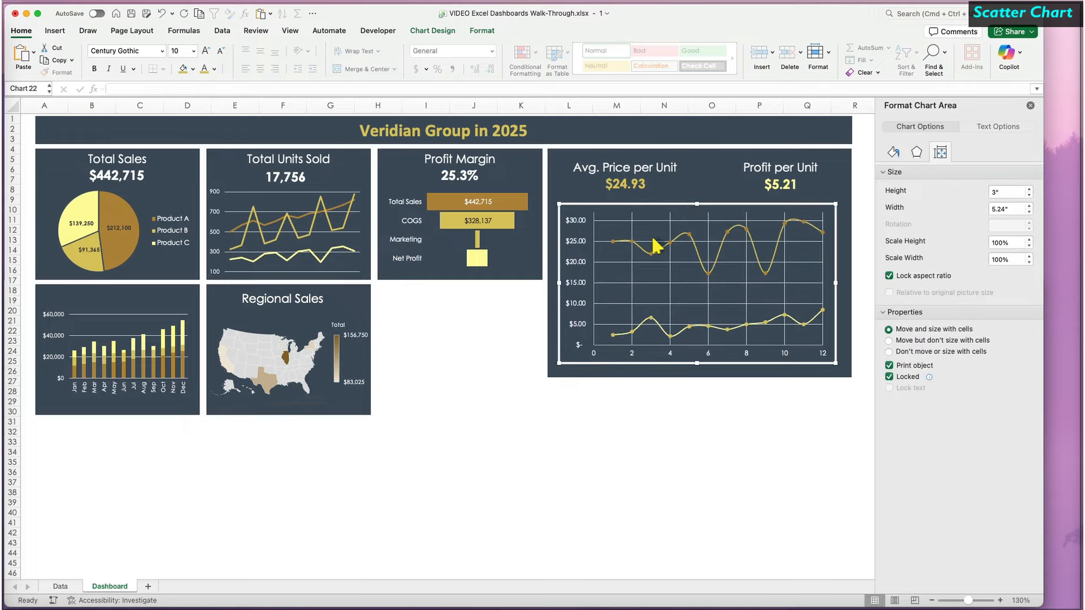
{"action": "left_click", "coordinate": [740, 441]}
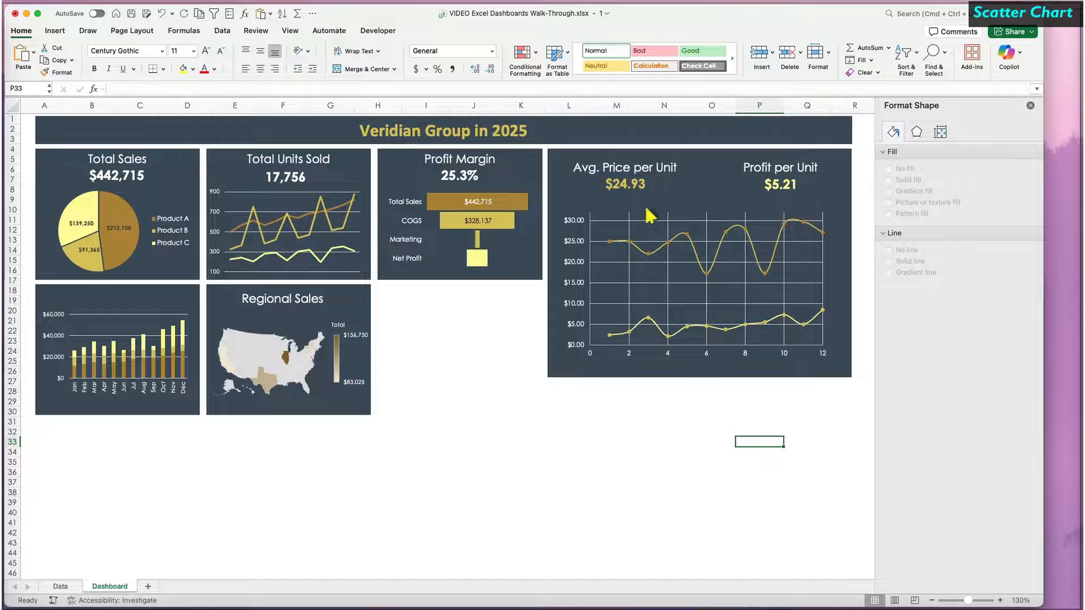
Group the Avg. Price per Unit label with its linked figure.
{"action": "left_click", "coordinate": [636, 187]}
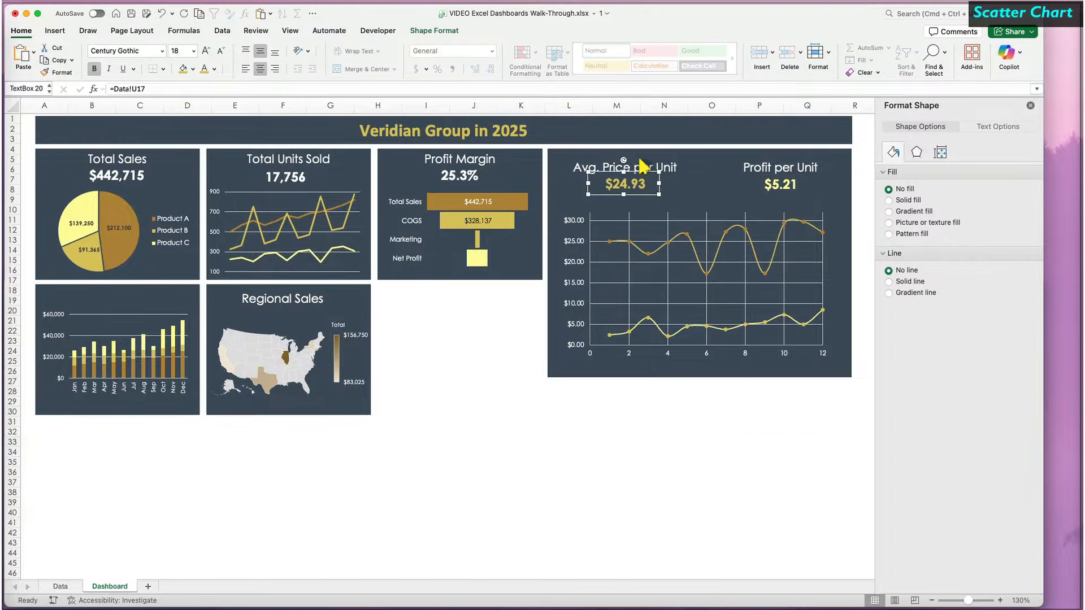
{"action": "left_click", "coordinate": [643, 165], "text": "shift"}
{"action": "right_click", "coordinate": [643, 165]}
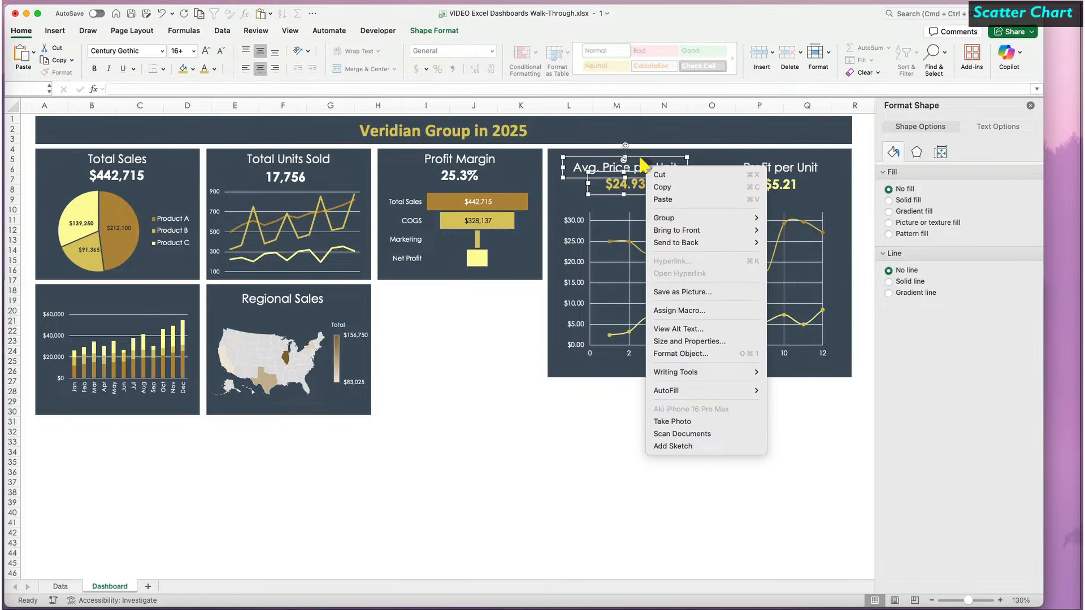
{"action": "mouse_move", "coordinate": [655, 218]}
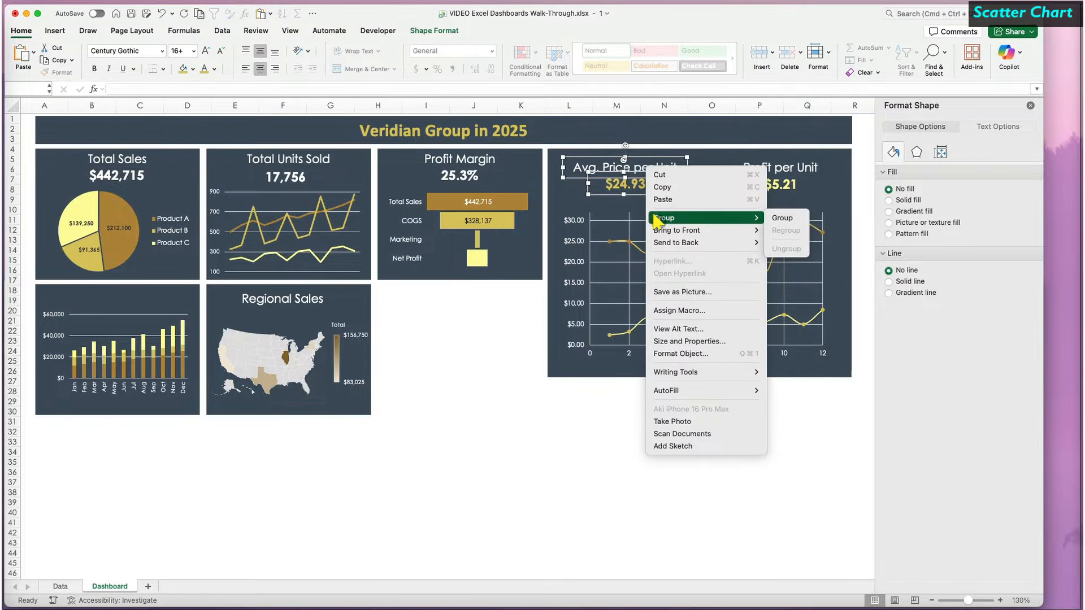
{"action": "left_click", "coordinate": [777, 218]}
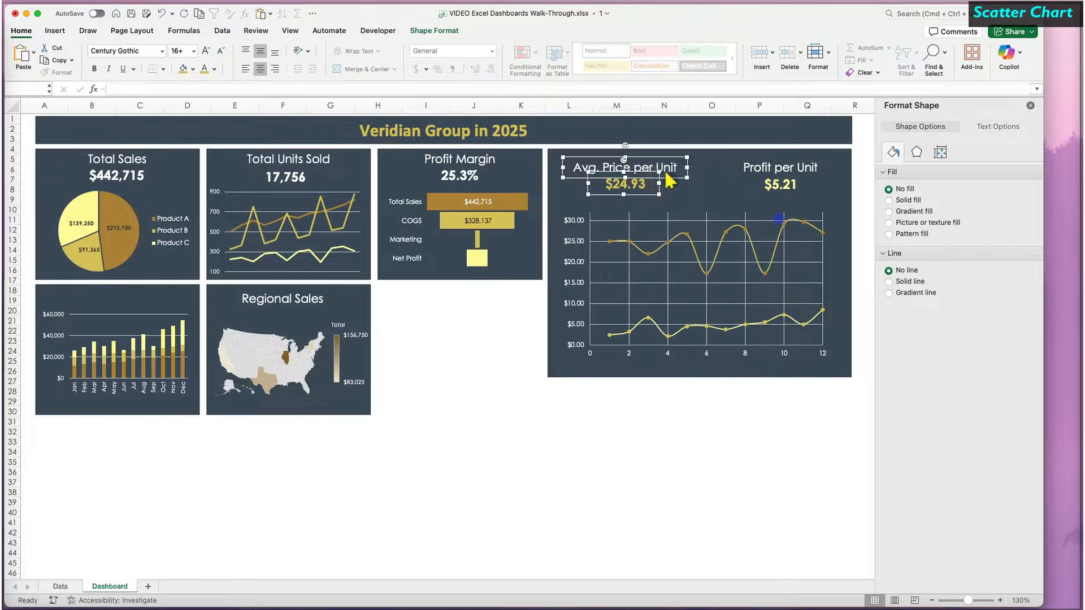
Group the Profit per Unit label with its linked figure.
{"action": "left_click", "coordinate": [752, 167]}
{"action": "left_click", "coordinate": [772, 184], "text": "shift"}
{"action": "right_click", "coordinate": [780, 186]}
{"action": "mouse_move", "coordinate": [875, 237]}
{"action": "left_click", "coordinate": [916, 236]}
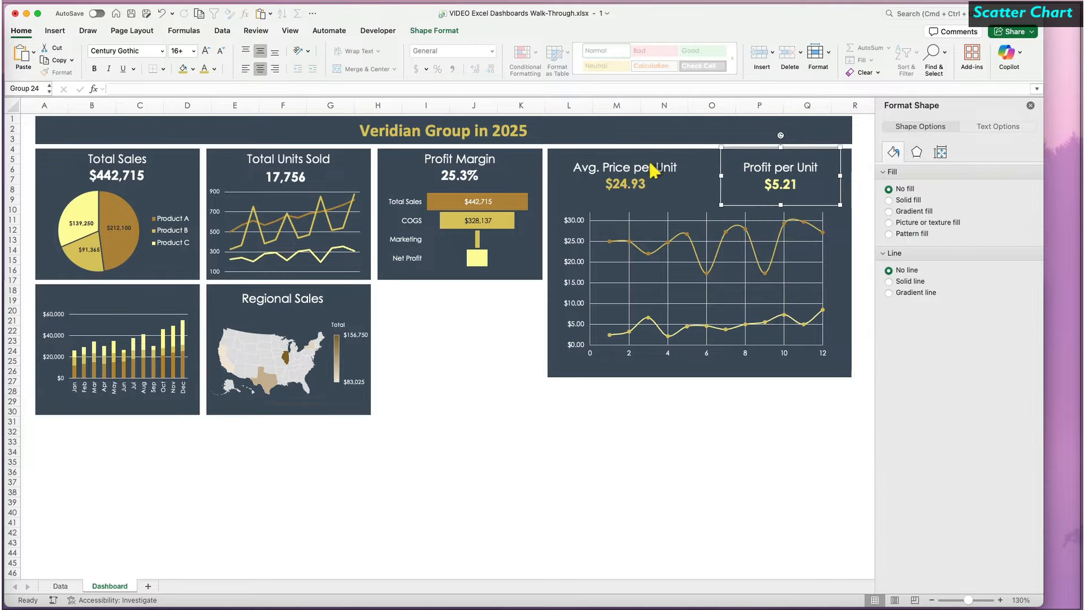
Shift the Avg. Price per Unit and Profit per Unit groups down slightly, closer to the scatter chart.
{"action": "left_click", "coordinate": [647, 192]}
{"action": "left_click", "coordinate": [723, 167], "text": "shift"}
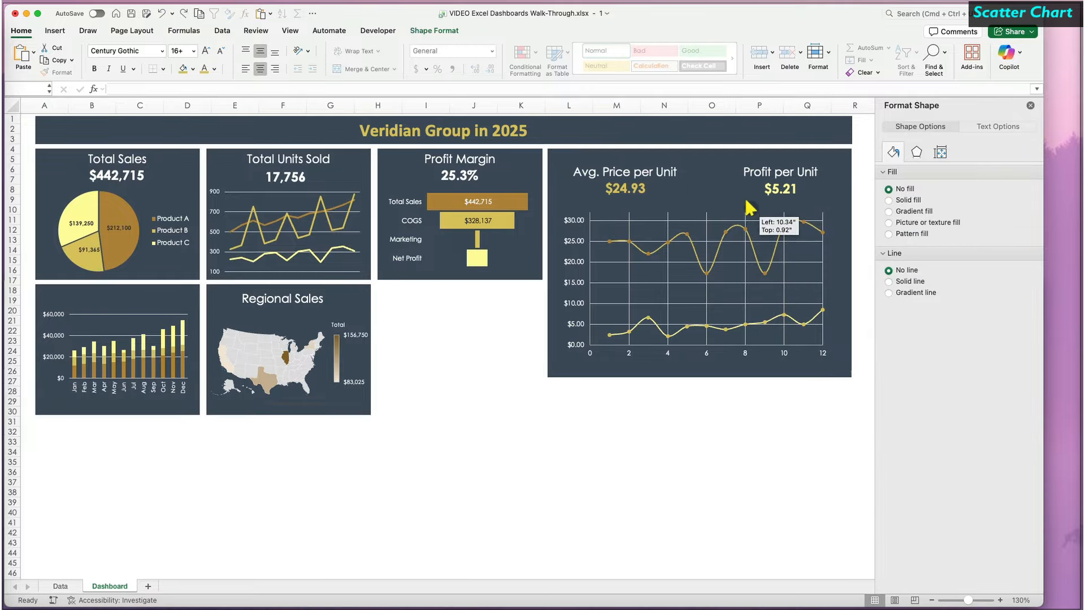
{"action": "left_click", "coordinate": [703, 432]}
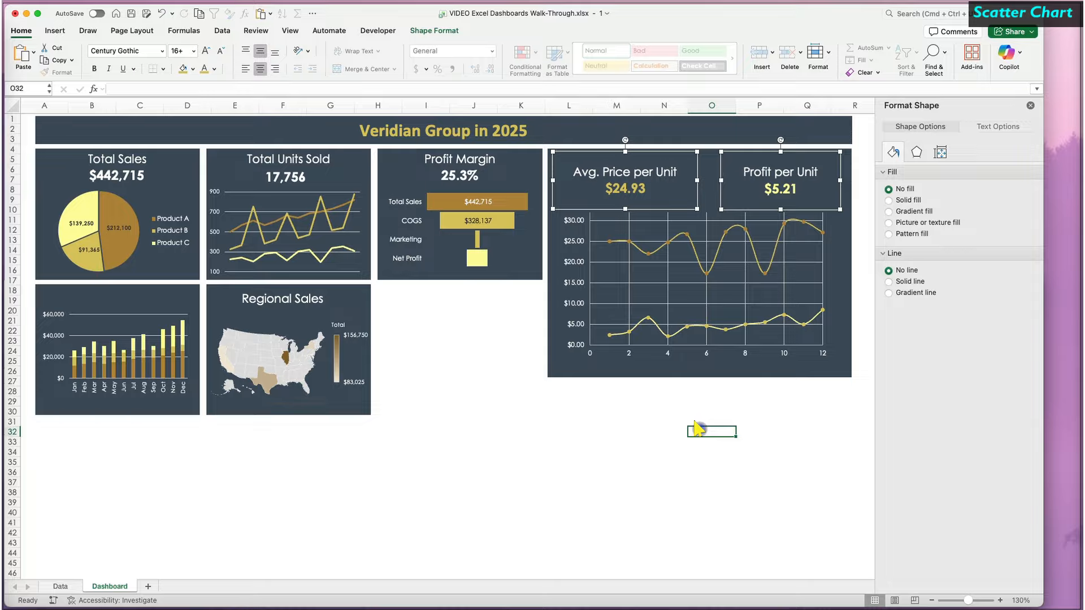
Give the markers of both scatter chart series, average price and profit per unit, a light solid fill color.
{"action": "left_click", "coordinate": [696, 250]}
{"action": "left_click", "coordinate": [917, 155]}
{"action": "left_click", "coordinate": [1023, 280]}
{"action": "left_click", "coordinate": [1023, 426]}
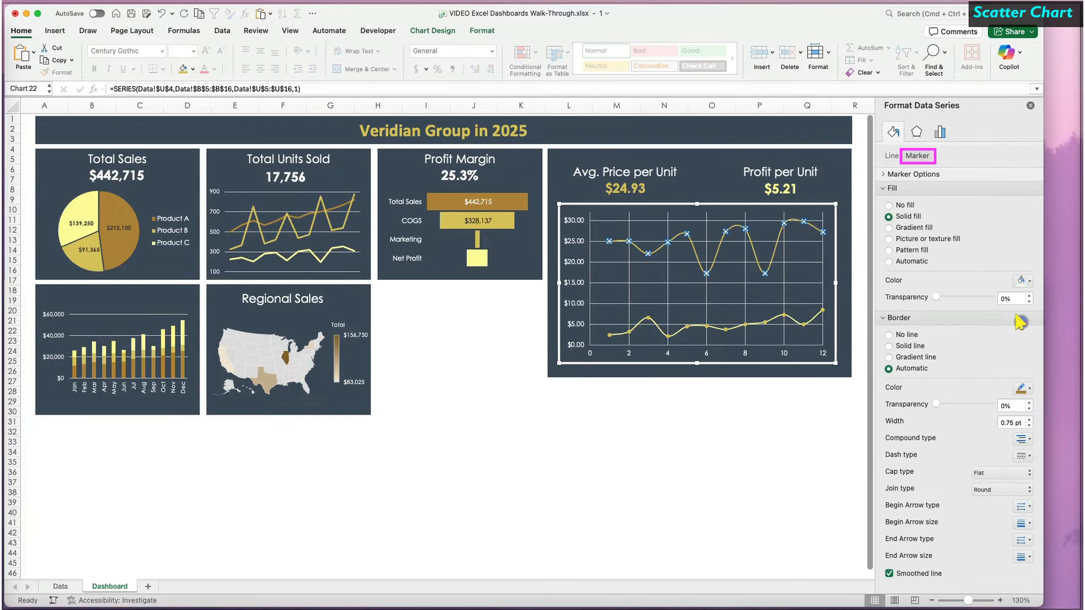
{"action": "left_click", "coordinate": [764, 321]}
{"action": "left_click", "coordinate": [1022, 281]}
{"action": "left_click", "coordinate": [1023, 426]}
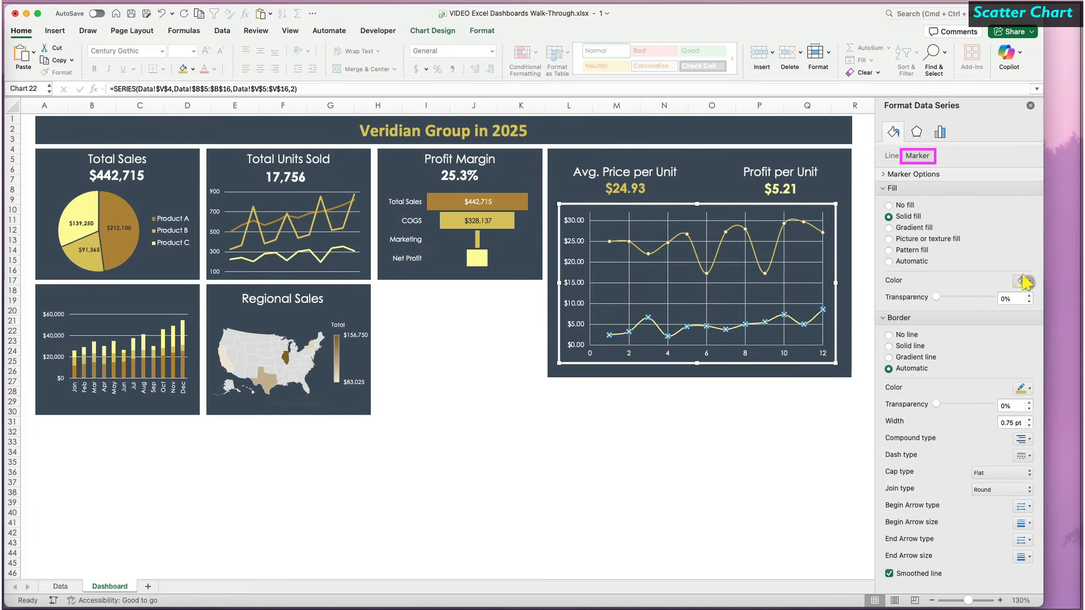
Set the line width of both scatter chart series to 2 pt.
{"action": "left_click", "coordinate": [654, 244]}
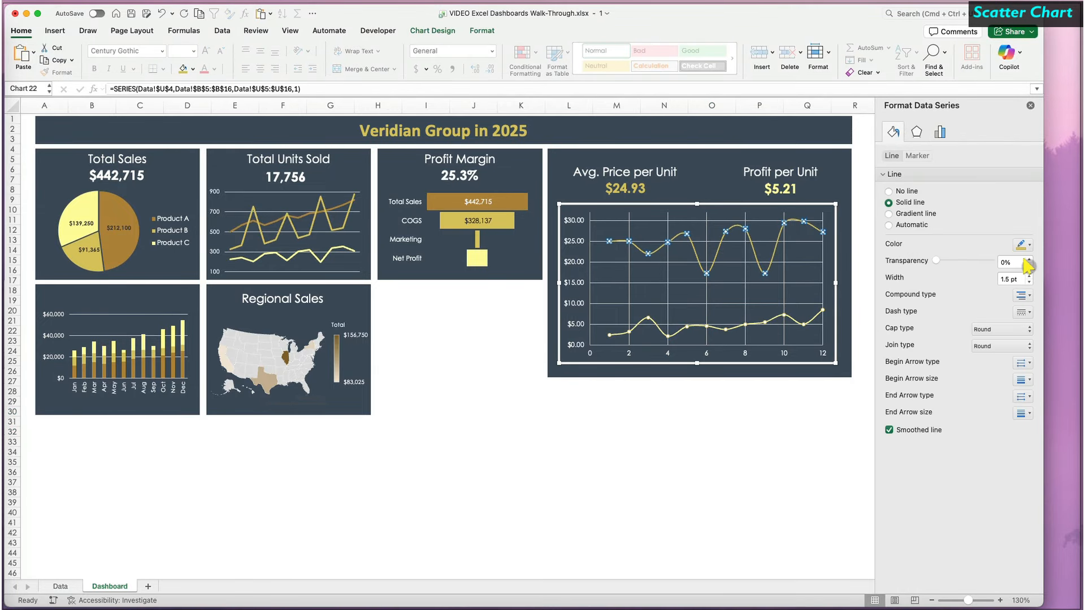
{"action": "left_click", "coordinate": [697, 327]}
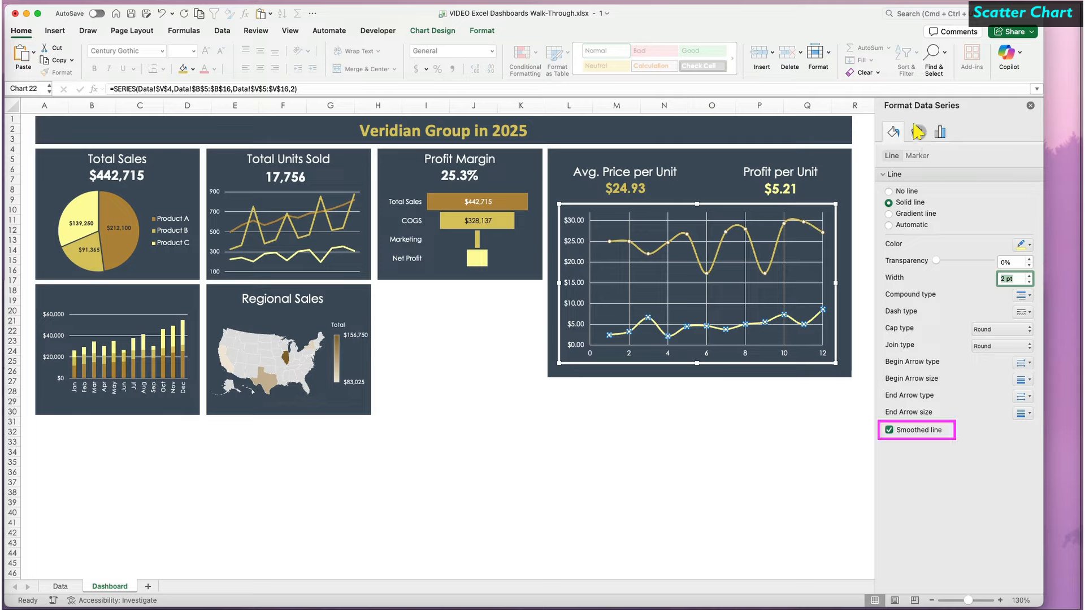
Try turning off line smoothing for the scatter chart's profit per unit and average price series.
{"action": "left_click", "coordinate": [889, 429]}
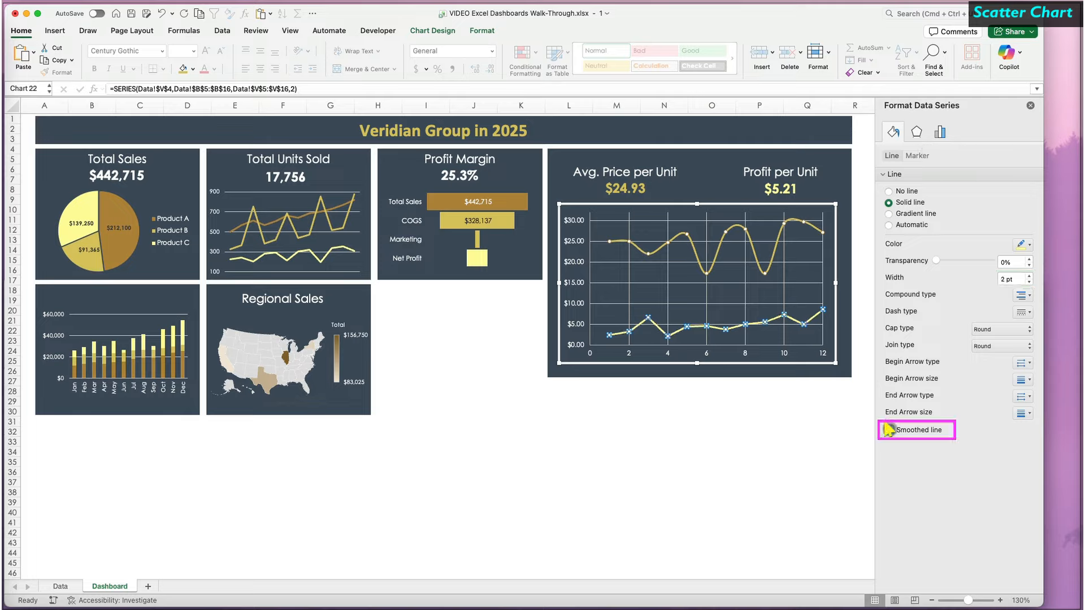
{"action": "left_click", "coordinate": [811, 402]}
{"action": "left_click", "coordinate": [747, 240]}
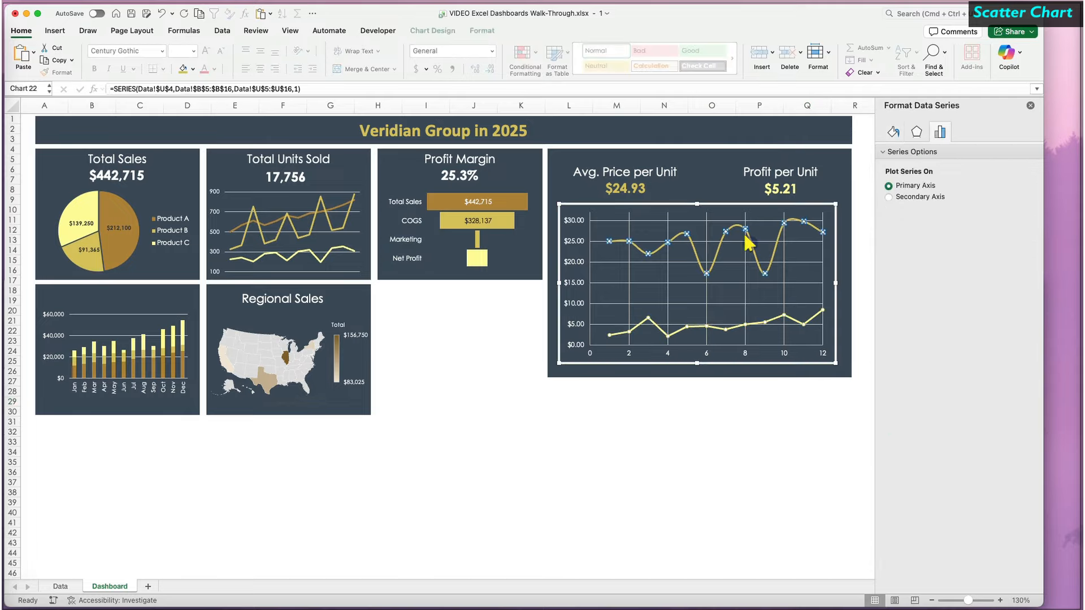
{"action": "left_click", "coordinate": [893, 131]}
{"action": "left_click", "coordinate": [889, 429]}
{"action": "left_click", "coordinate": [798, 419]}
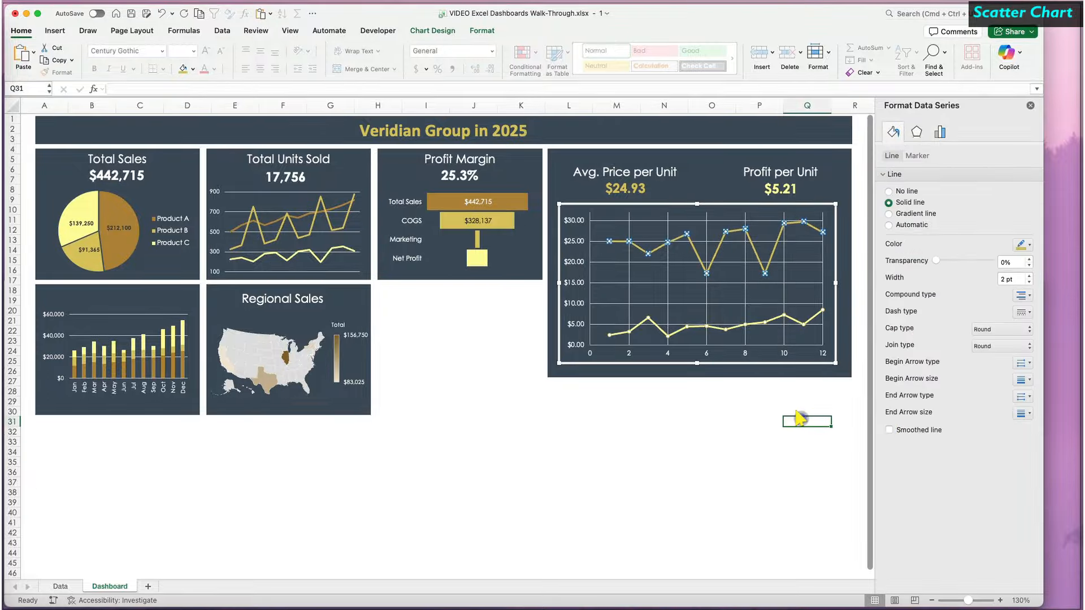
{"action": "left_click", "coordinate": [825, 431]}
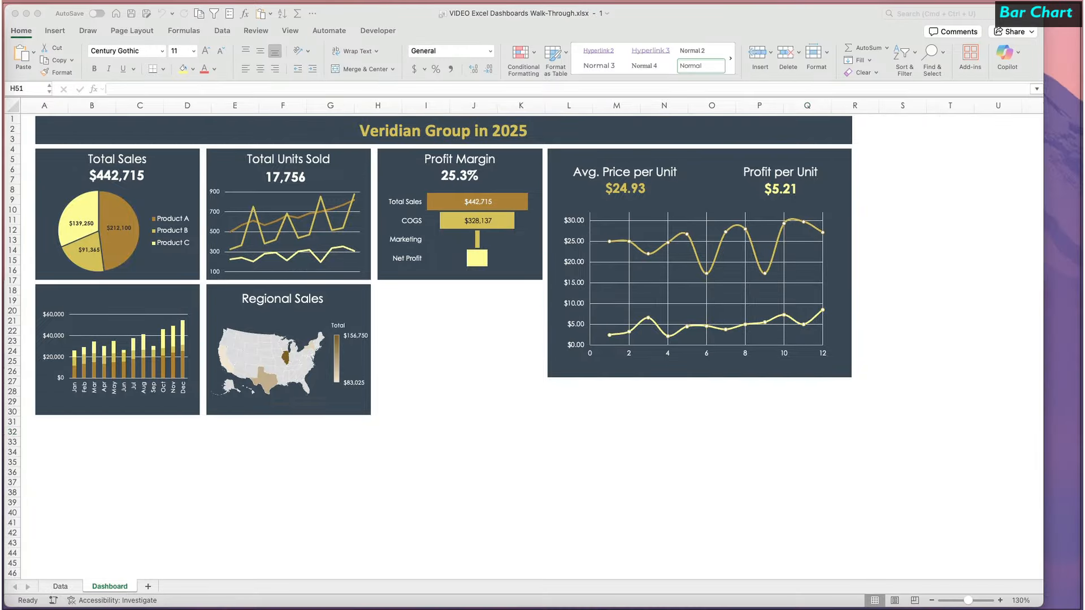
Duplicate the large scatter chart rectangle with its two label groups and place the copy beneath the Profit Margin panel.
{"action": "left_click", "coordinate": [622, 150]}
{"action": "left_click", "coordinate": [622, 149]}
{"action": "key", "text": "cmd+c"}
{"action": "key", "text": "cmd+v"}
{"action": "left_click_drag", "start_coordinate": [766, 158], "coordinate": [592, 285]}
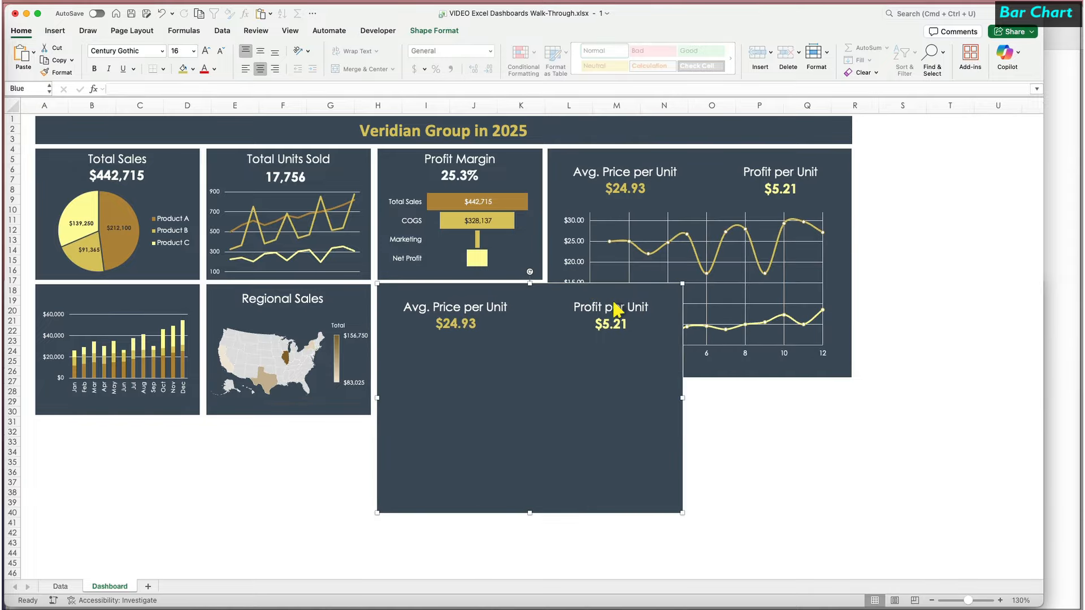
Move the copied Profit per Unit group below the copied Avg. Price group and shrink the rectangle to the Profit Margin panel's width, ending around row 37.
{"action": "left_click", "coordinate": [614, 306]}
{"action": "left_click_drag", "start_coordinate": [646, 287], "coordinate": [481, 334]}
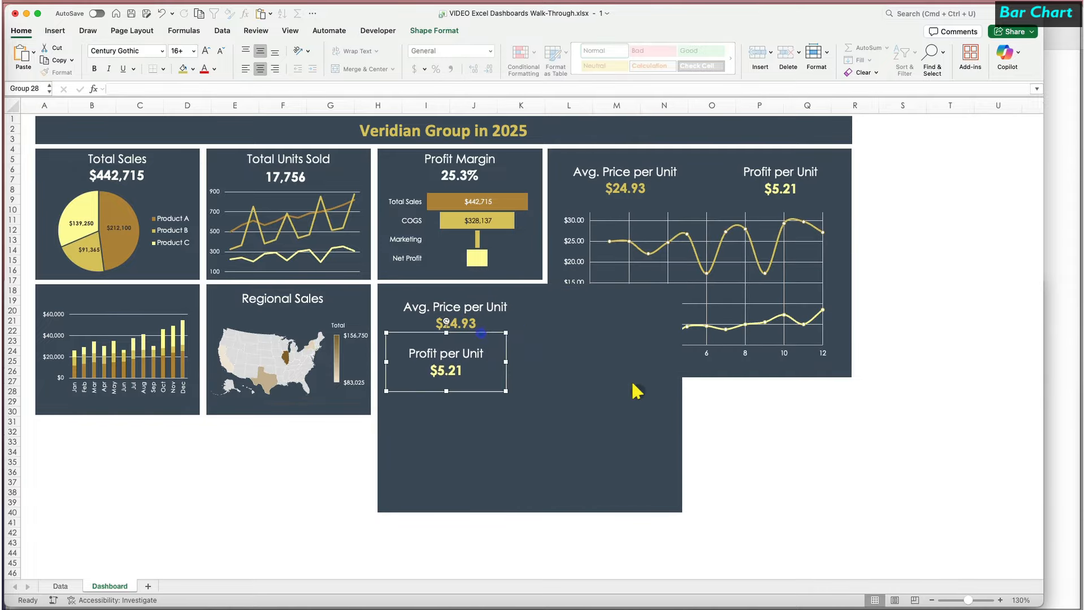
{"action": "left_click", "coordinate": [637, 390]}
{"action": "left_click_drag", "start_coordinate": [682, 397], "coordinate": [542, 396]}
{"action": "left_click_drag", "start_coordinate": [459, 513], "coordinate": [456, 482]}
Stack the copied Avg. Price per Unit and Profit per Unit groups closely near the top of the new rectangle.
{"action": "left_click", "coordinate": [452, 338]}
{"action": "left_click_drag", "start_coordinate": [454, 299], "coordinate": [453, 290]}
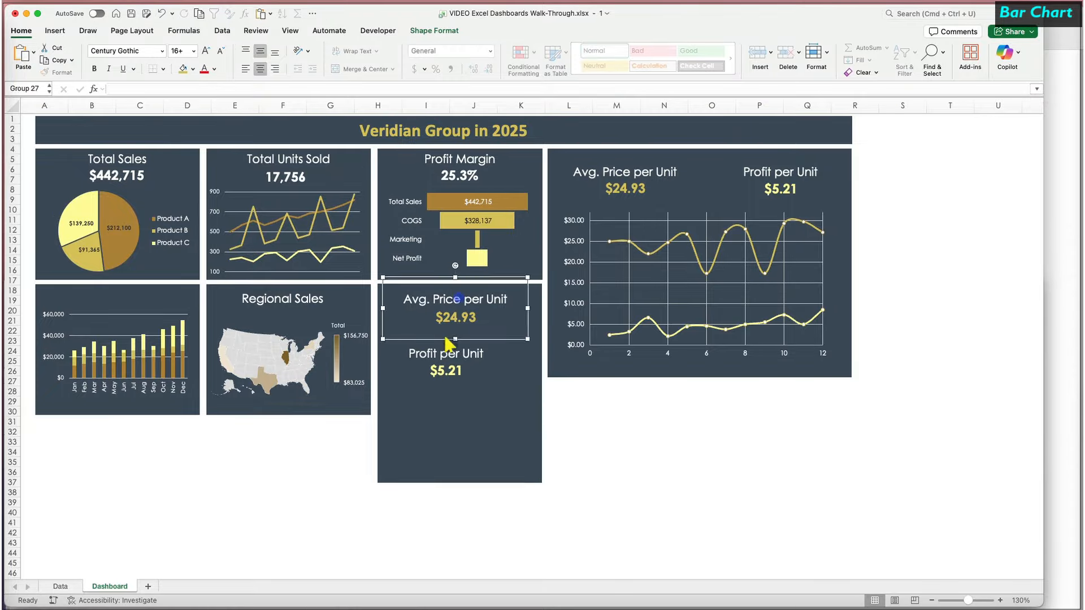
{"action": "left_click_drag", "start_coordinate": [442, 347], "coordinate": [450, 333]}
Relink the copied Avg. Price per Unit label to the Returning Customers header on the Data sheet.
{"action": "left_click", "coordinate": [490, 294]}
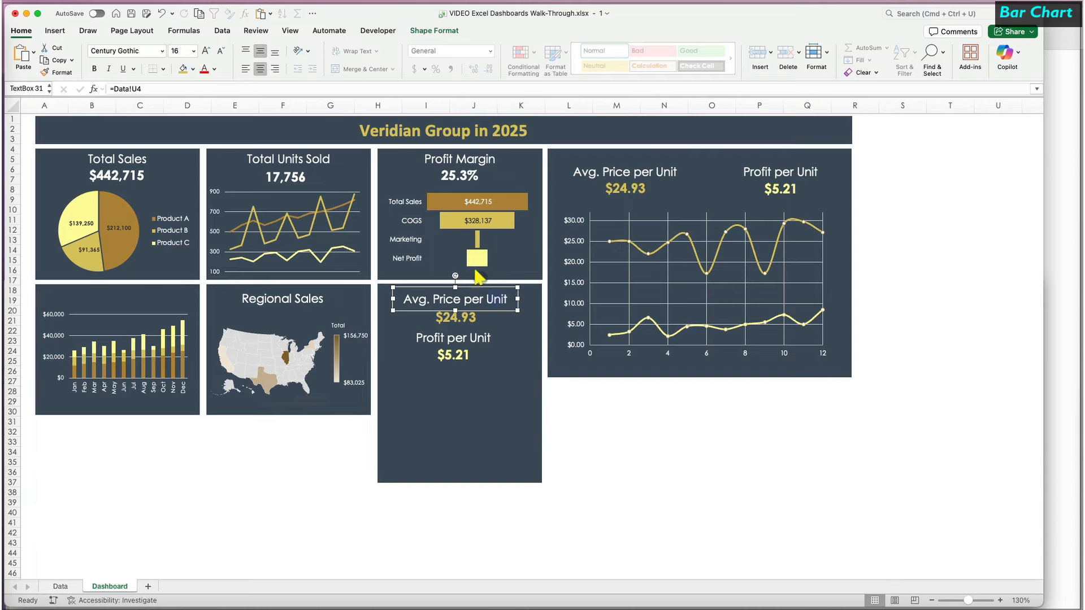
{"action": "left_click", "coordinate": [148, 89]}
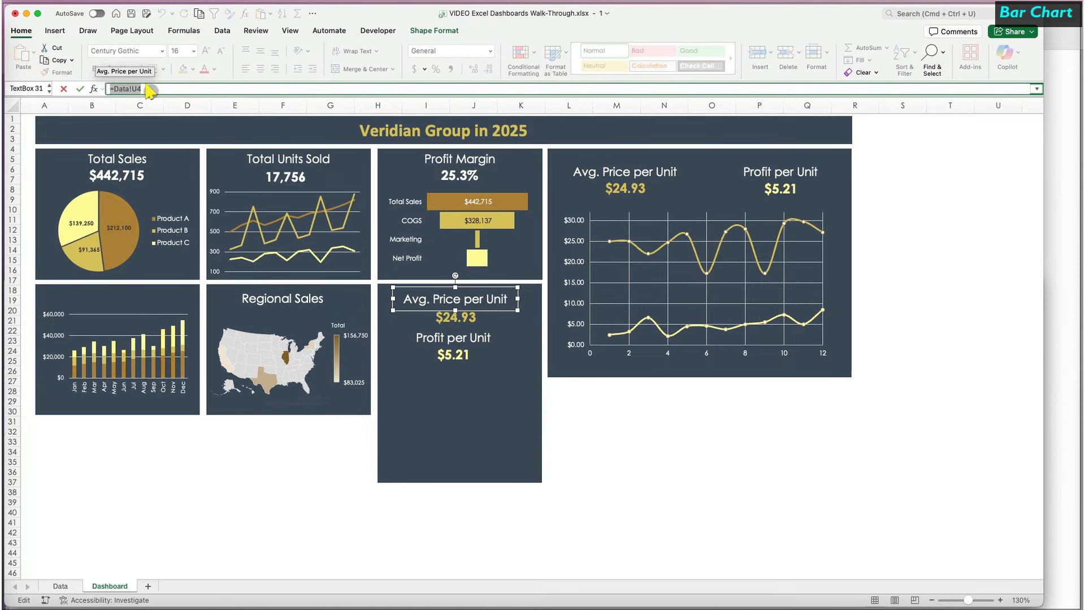
{"action": "type", "text": "="}
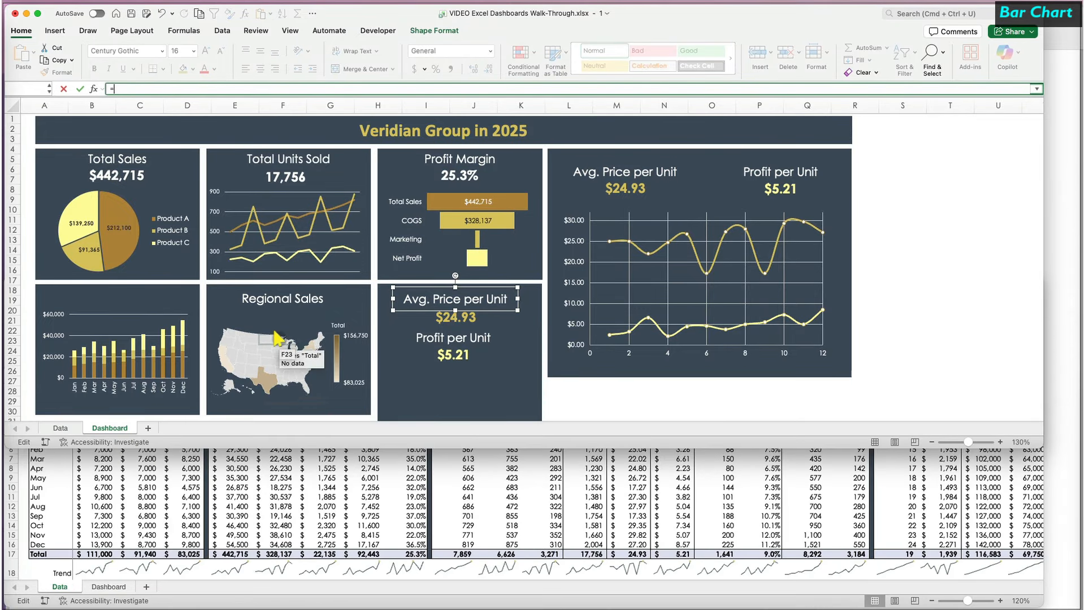
{"action": "left_click", "coordinate": [281, 480]}
{"action": "scroll", "coordinate": [455, 530], "scroll_direction": "right", "scroll_amount": 8}
{"action": "left_click", "coordinate": [625, 421]}
{"action": "key", "text": "Return"}
Relink the figure beneath the Returning Customers label to the Returning Customers total in row 17 of the Data sheet.
{"action": "left_click", "coordinate": [454, 307]}
{"action": "triple_click", "coordinate": [179, 89]}
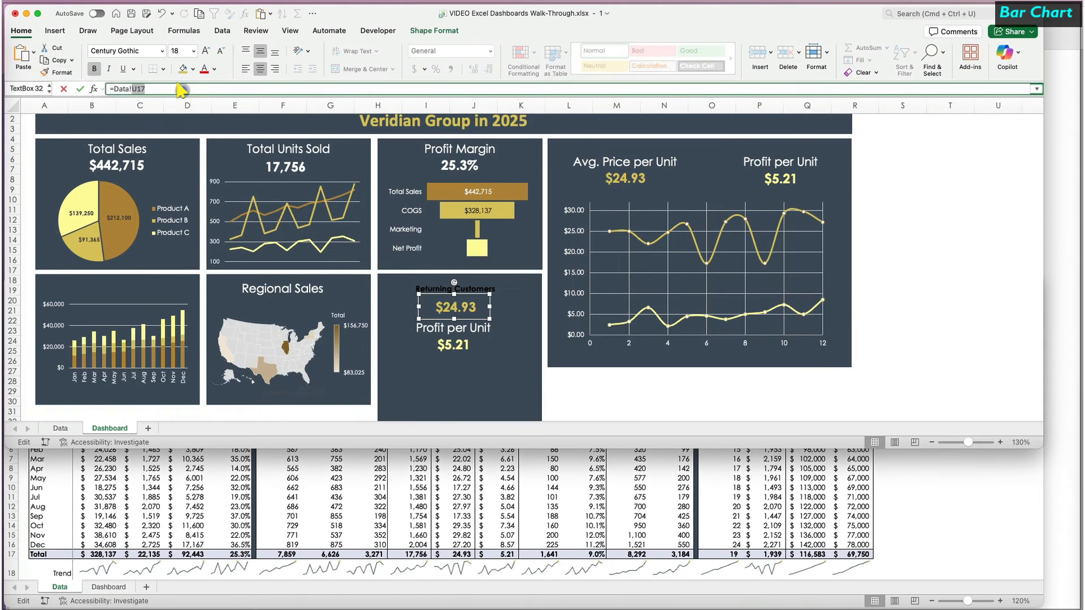
{"action": "type", "text": "="}
{"action": "left_click", "coordinate": [630, 551]}
{"action": "left_click", "coordinate": [631, 554]}
{"action": "key", "text": "Return"}
Relink the copied Profit per Unit label to the New Customers header on the Data sheet.
{"action": "left_click", "coordinate": [447, 332]}
{"action": "triple_click", "coordinate": [161, 89]}
{"action": "type", "text": "="}
{"action": "left_click", "coordinate": [673, 426]}
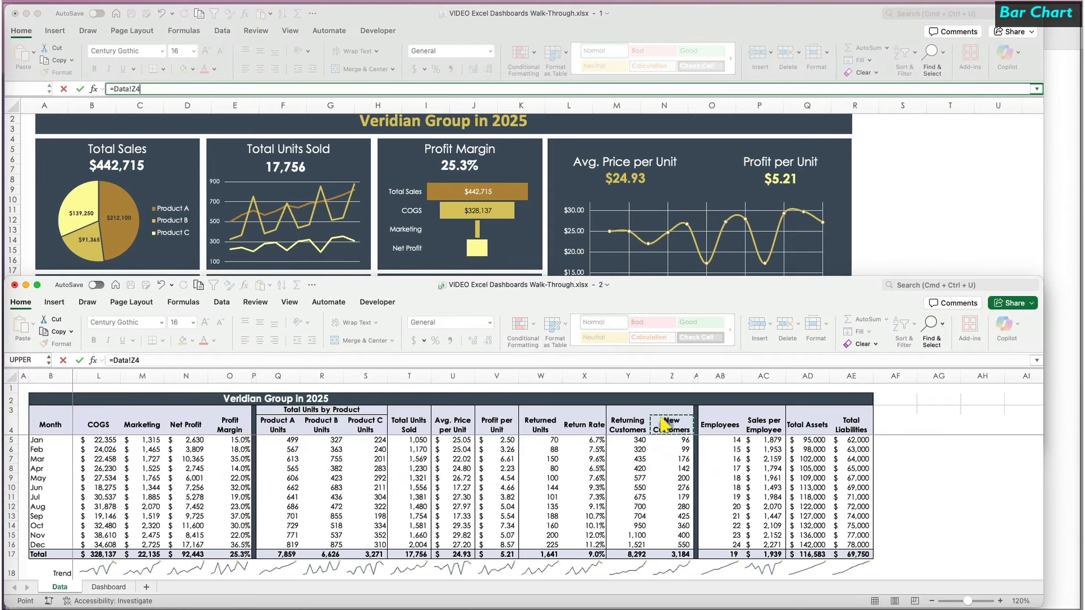
{"action": "key", "text": "Return"}
Relink the figure beneath the New Customers label to the New Customers total in row 17 of the Data sheet.
{"action": "left_click", "coordinate": [452, 345]}
{"action": "triple_click", "coordinate": [160, 90]}
{"action": "type", "text": "="}
{"action": "left_click", "coordinate": [673, 554]}
{"action": "key", "text": "Return"}
Copy the Regional Sales title's formatting to the Returning Customers and New Customers labels and widen both text boxes so each fits one line.
{"action": "left_click", "coordinate": [283, 289]}
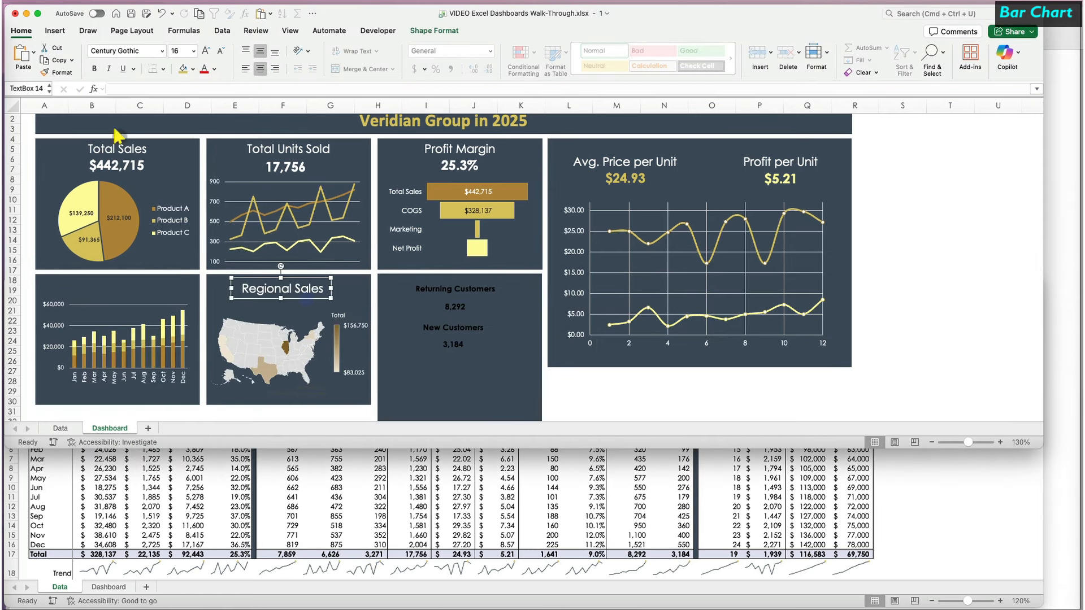
{"action": "left_click", "coordinate": [57, 72]}
{"action": "left_click", "coordinate": [456, 289]}
{"action": "left_click", "coordinate": [56, 73]}
{"action": "left_click", "coordinate": [486, 328]}
{"action": "left_click_drag", "start_coordinate": [503, 328], "coordinate": [522, 327]}
{"action": "left_click", "coordinate": [498, 291]}
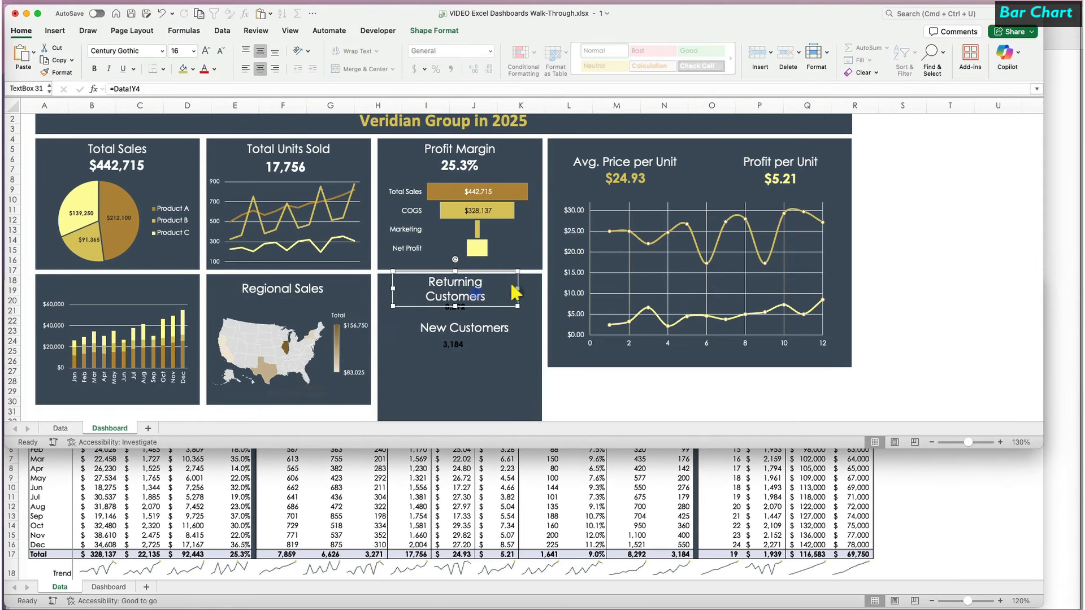
{"action": "left_click_drag", "start_coordinate": [518, 289], "coordinate": [531, 289]}
Copy the Total Units Sold figure's formatting to the figures beneath Returning Customers and New Customers.
{"action": "left_click", "coordinate": [470, 328]}
{"action": "left_click", "coordinate": [288, 168]}
{"action": "left_click", "coordinate": [57, 72]}
{"action": "left_click", "coordinate": [453, 306]}
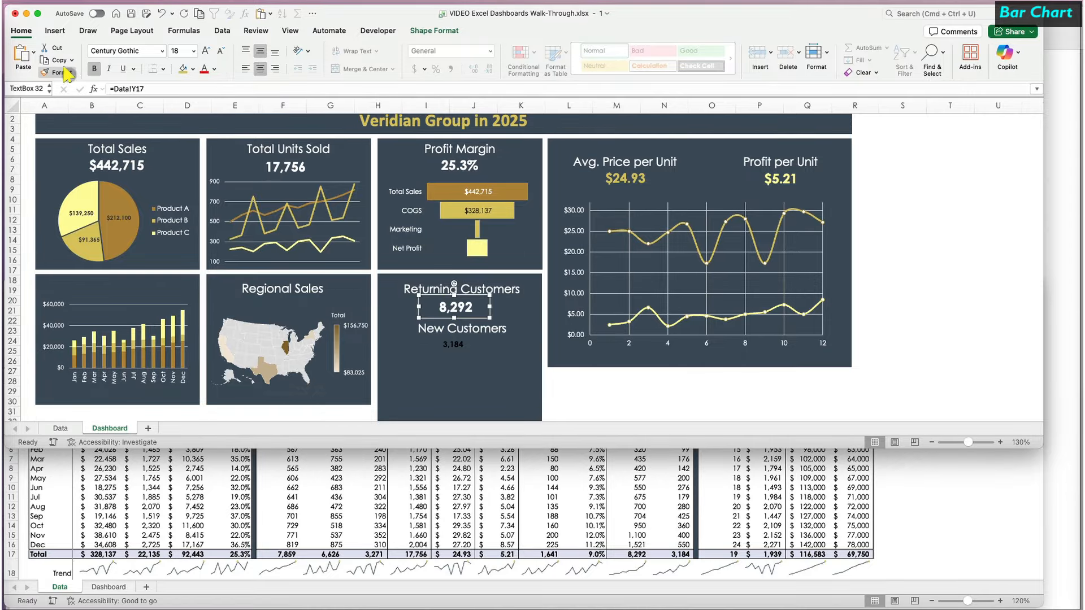
{"action": "left_click", "coordinate": [460, 345]}
Align the centers of the two customer labels and their figures, and distribute the four text boxes vertically.
{"action": "left_click", "coordinate": [459, 288], "text": "shift"}
{"action": "left_click", "coordinate": [460, 305], "text": "shift"}
{"action": "left_click", "coordinate": [459, 326], "text": "shift"}
{"action": "left_click", "coordinate": [434, 30]}
{"action": "left_click", "coordinate": [684, 56]}
{"action": "left_click", "coordinate": [713, 99]}
{"action": "left_click", "coordinate": [684, 56]}
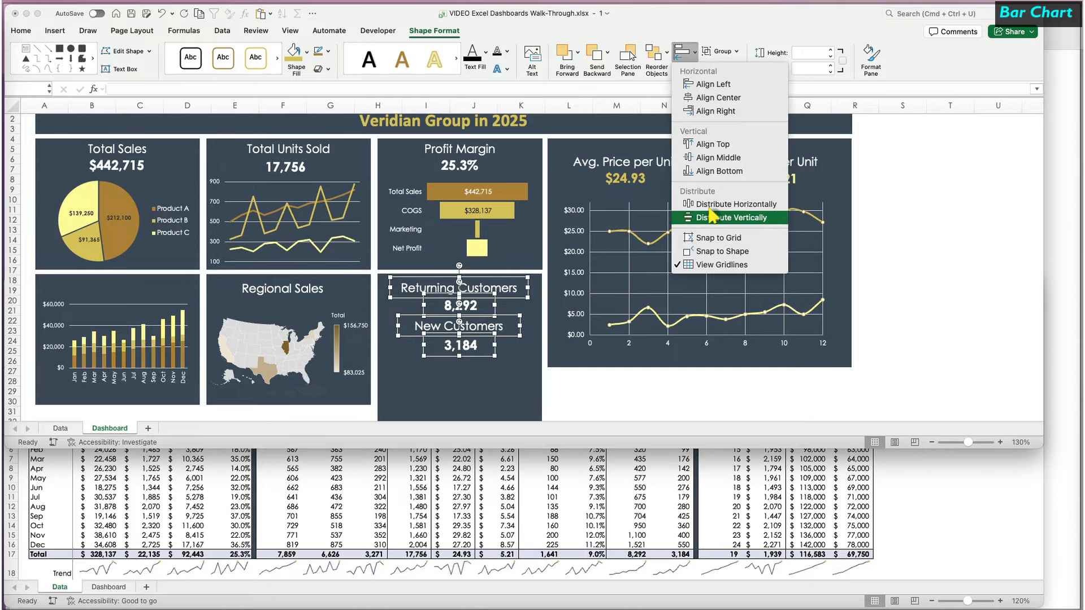
{"action": "left_click", "coordinate": [713, 214]}
{"action": "left_click", "coordinate": [718, 400]}
Insert a 2-D stacked bar chart from the Month, Returning Customers and New Customers columns, January to December, on the Data sheet.
{"action": "left_click", "coordinate": [763, 475]}
{"action": "left_click_drag", "start_coordinate": [49, 424], "coordinate": [50, 541]}
{"action": "left_click_drag", "start_coordinate": [628, 425], "coordinate": [678, 544]}
{"action": "left_click", "coordinate": [54, 302]}
{"action": "left_click", "coordinate": [438, 317]}
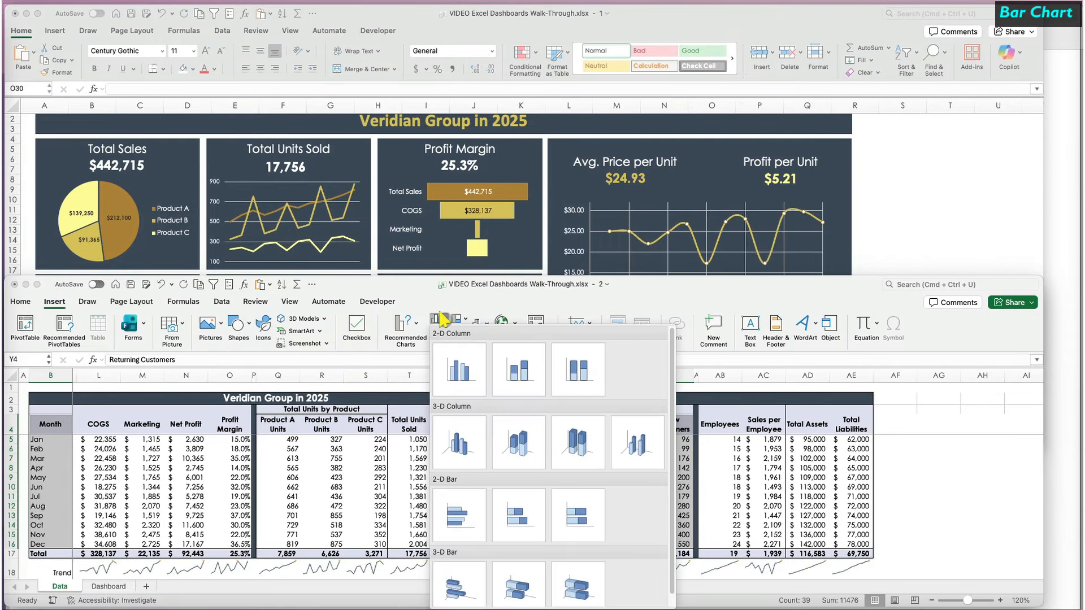
{"action": "left_click", "coordinate": [511, 510]}
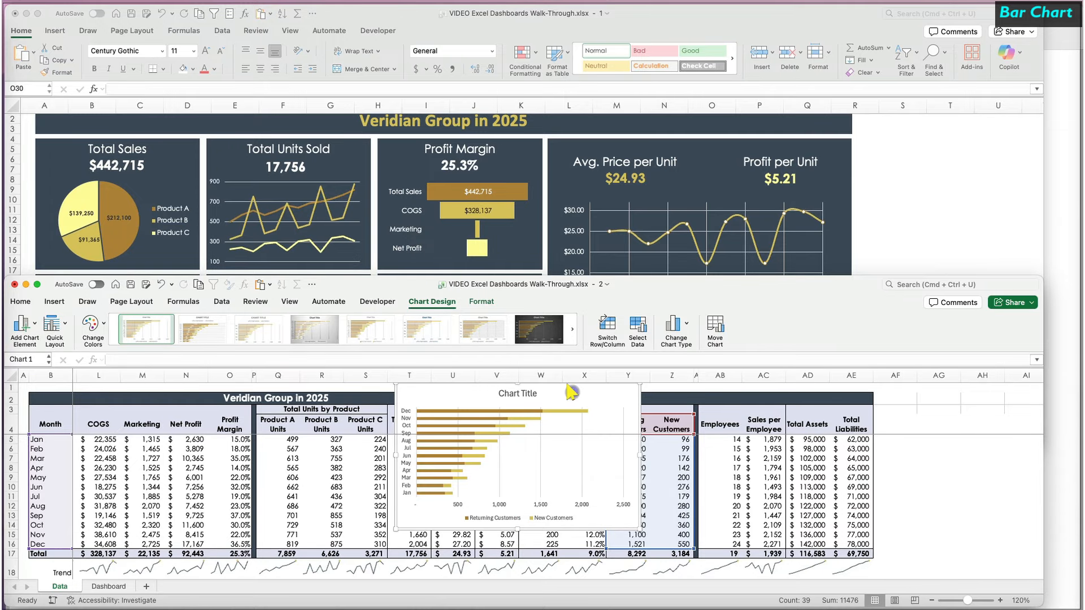
Paste the stacked bar chart onto the Dashboard sheet and place it below the New Customers figure.
{"action": "key", "text": "super+grave"}
{"action": "key", "text": "super+v"}
{"action": "left_click_drag", "start_coordinate": [695, 543], "coordinate": [437, 363]}
Remove the bar chart's fill and border and set its text color to white.
{"action": "left_click", "coordinate": [482, 31]}
{"action": "left_click", "coordinate": [877, 58]}
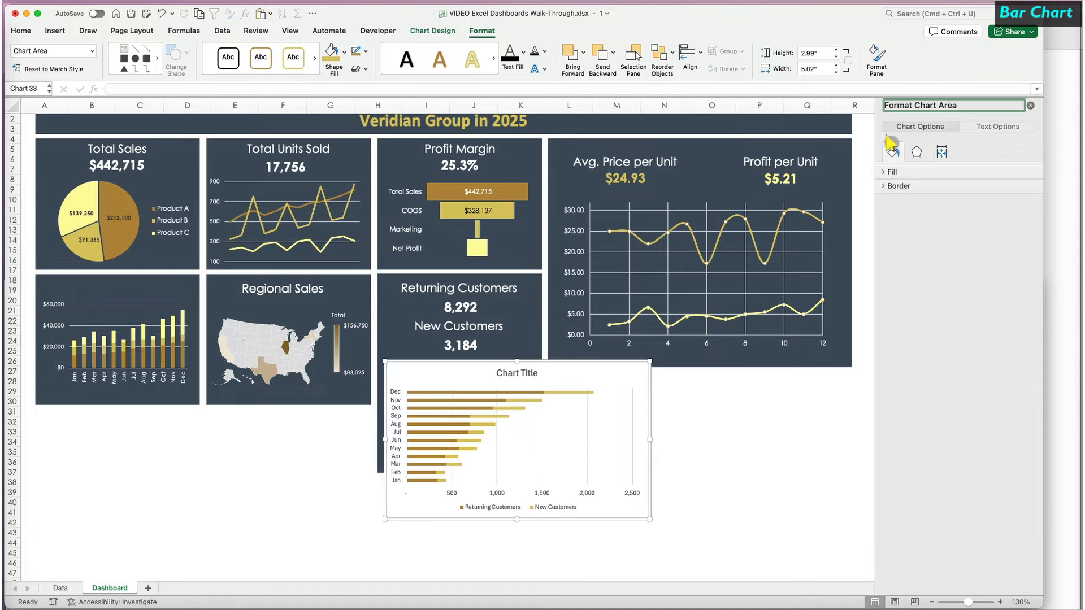
{"action": "left_click", "coordinate": [896, 172]}
{"action": "left_click", "coordinate": [889, 189]}
{"action": "left_click", "coordinate": [899, 264]}
{"action": "left_click", "coordinate": [888, 281]}
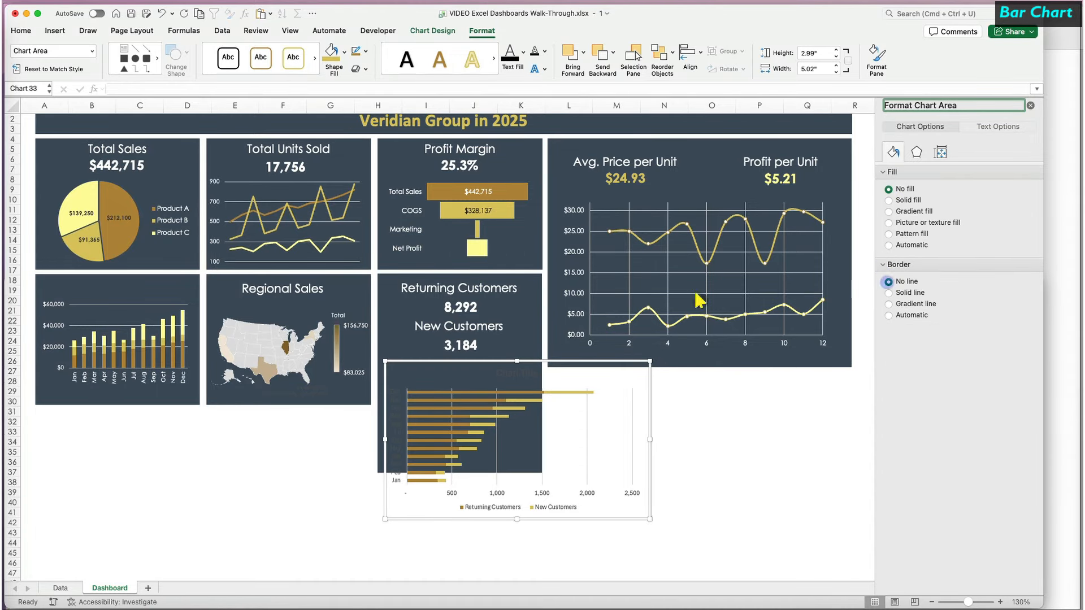
{"action": "left_click", "coordinate": [21, 30]}
{"action": "left_click", "coordinate": [214, 69]}
{"action": "left_click", "coordinate": [207, 127]}
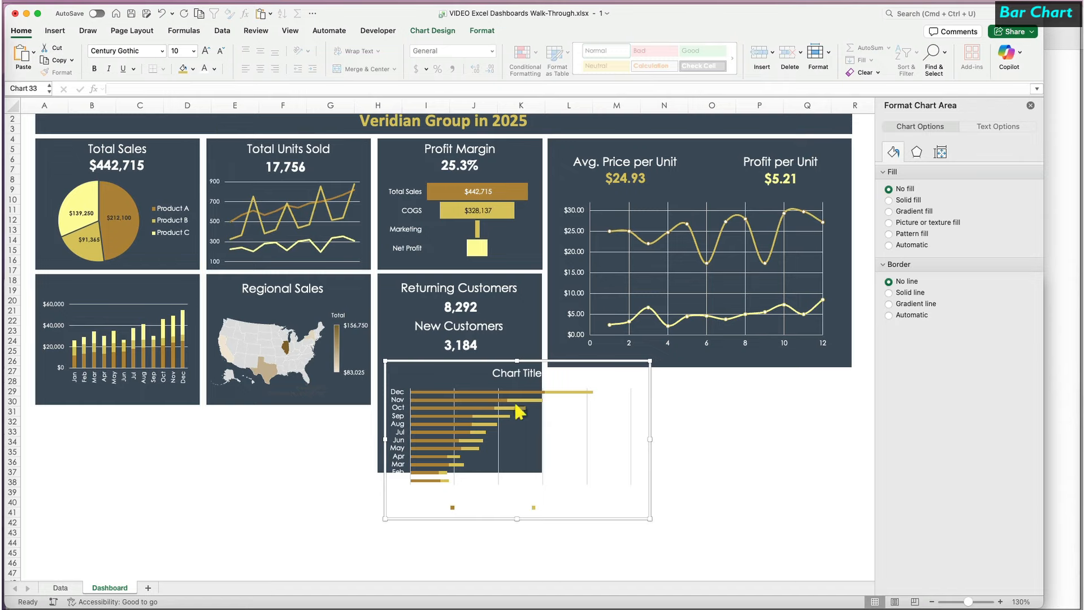
Move the bar chart up beneath the customer figures and reduce its width to 3.8" with the aspect ratio locked.
{"action": "left_click_drag", "start_coordinate": [552, 360], "coordinate": [554, 335]}
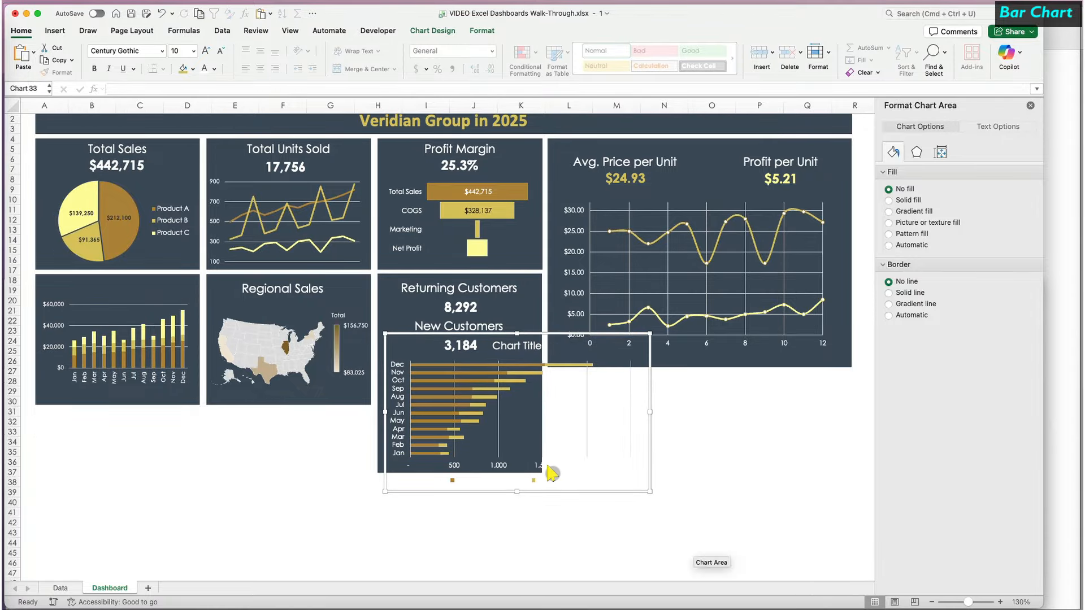
{"action": "left_click", "coordinate": [940, 152]}
{"action": "left_click", "coordinate": [892, 172]}
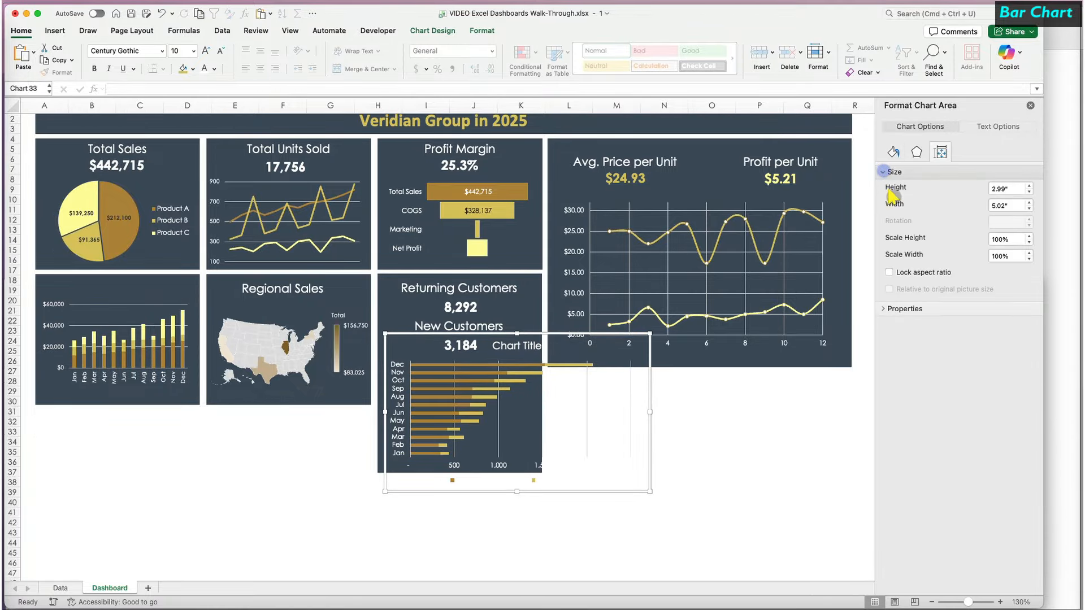
{"action": "double_click", "coordinate": [1008, 209]}
{"action": "type", "text": "4.3"}
{"action": "key", "text": "Return"}
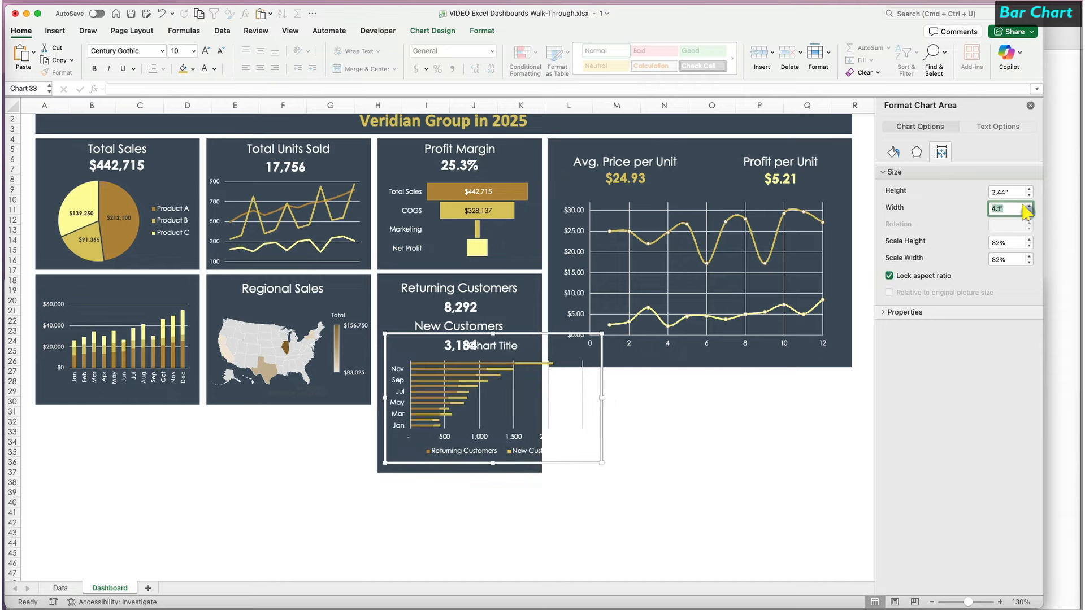
Recolor the Returning Customers bars gold and the New Customers bars light yellow.
{"action": "left_click", "coordinate": [428, 458]}
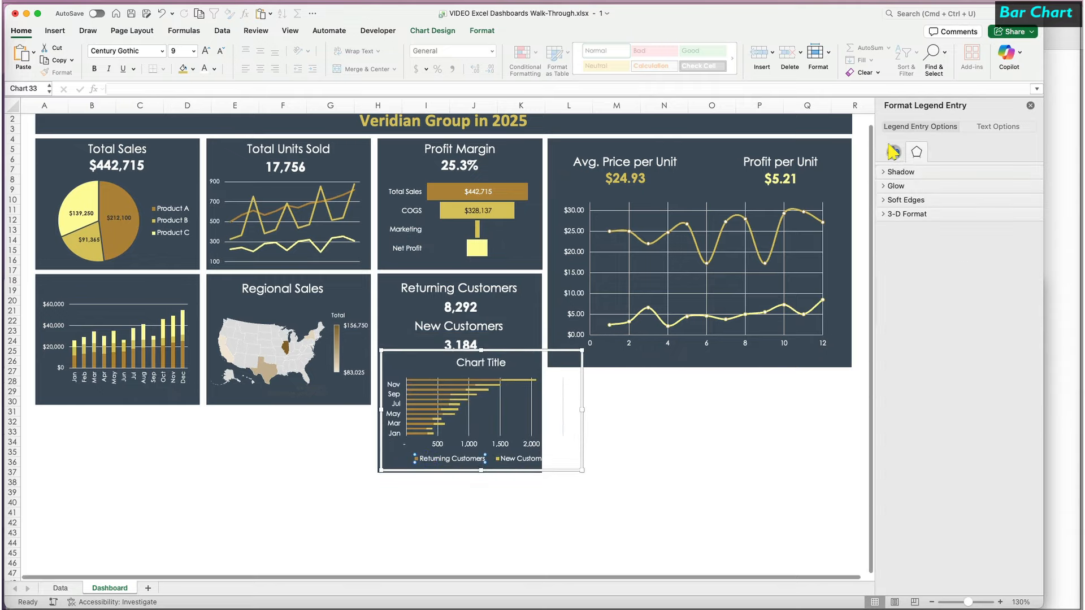
{"action": "left_click", "coordinate": [1026, 264]}
{"action": "left_click", "coordinate": [1033, 406]}
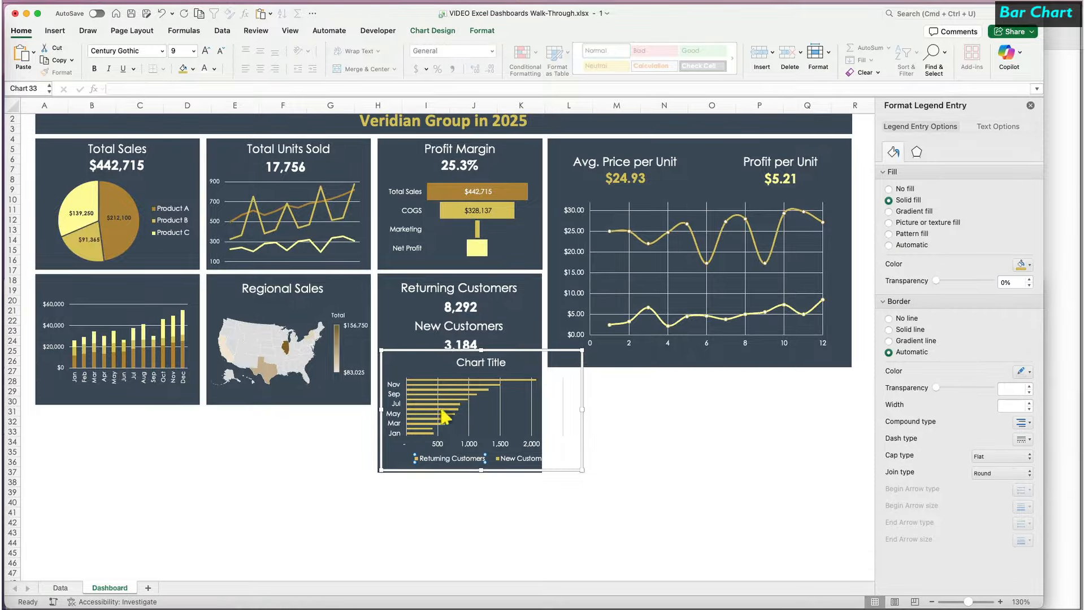
{"action": "left_click", "coordinate": [497, 459]}
{"action": "left_click", "coordinate": [1025, 264]}
{"action": "left_click", "coordinate": [1031, 409]}
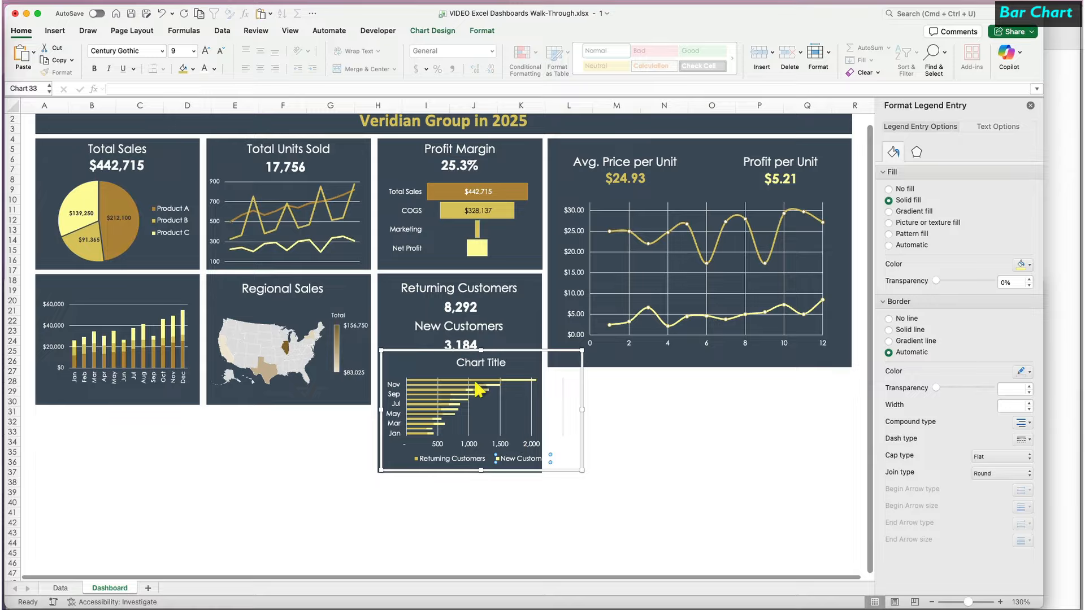
Color the Returning Customers figure gold and the New Customers figure light yellow to match their bars.
{"action": "left_click", "coordinate": [451, 307]}
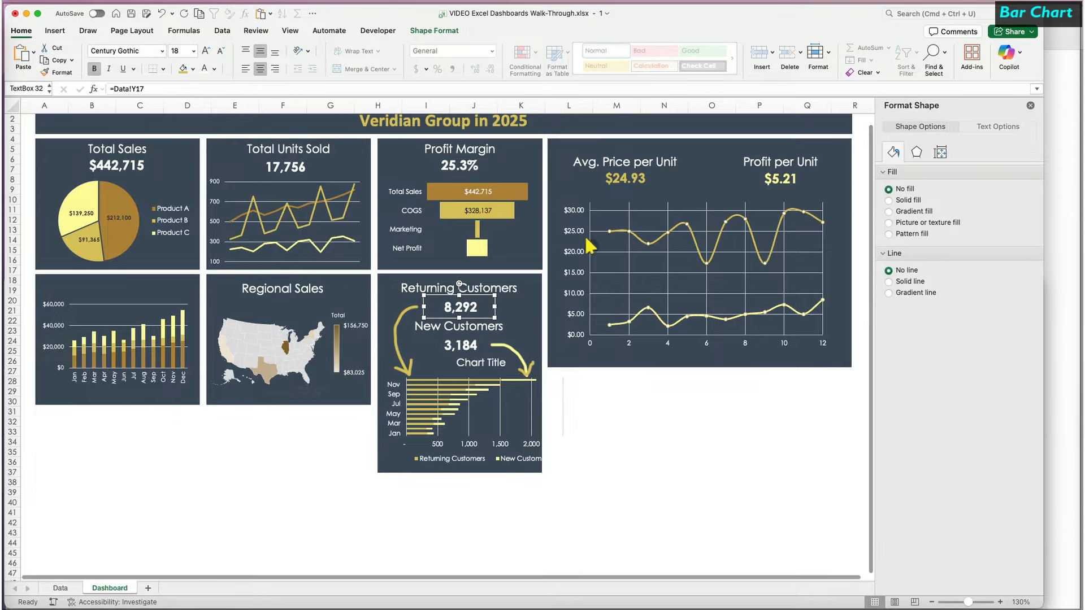
{"action": "left_click", "coordinate": [215, 69]}
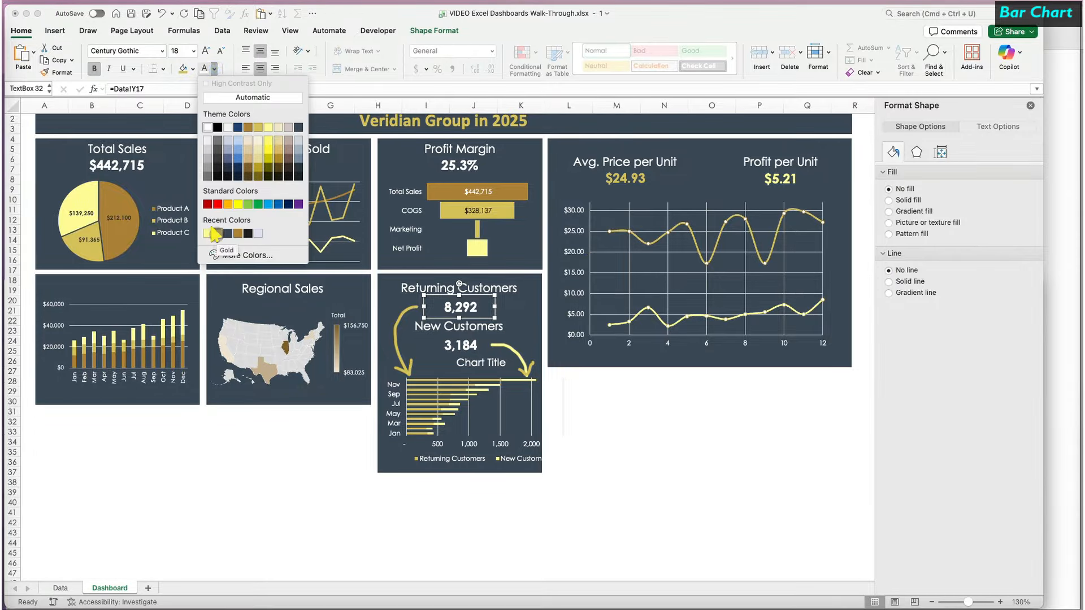
{"action": "left_click", "coordinate": [214, 233]}
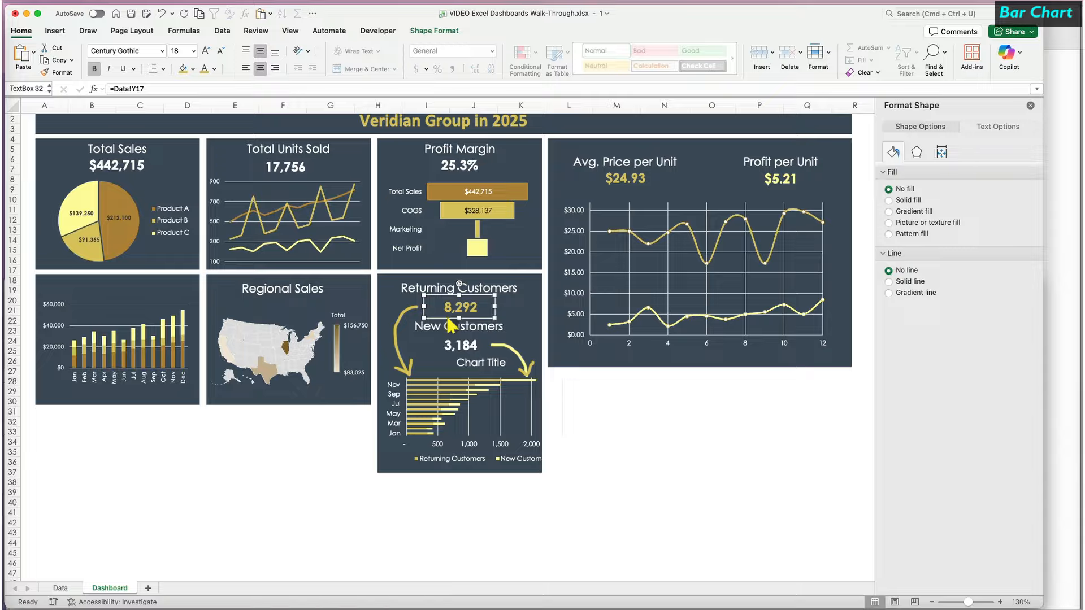
{"action": "left_click", "coordinate": [457, 344]}
{"action": "left_click", "coordinate": [214, 69]}
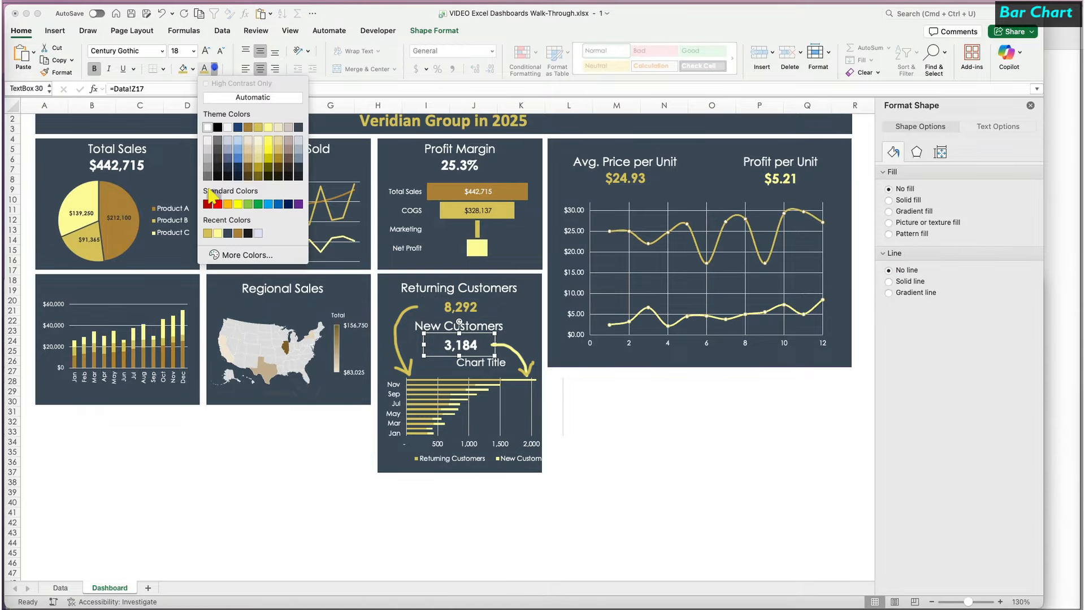
{"action": "left_click", "coordinate": [212, 231]}
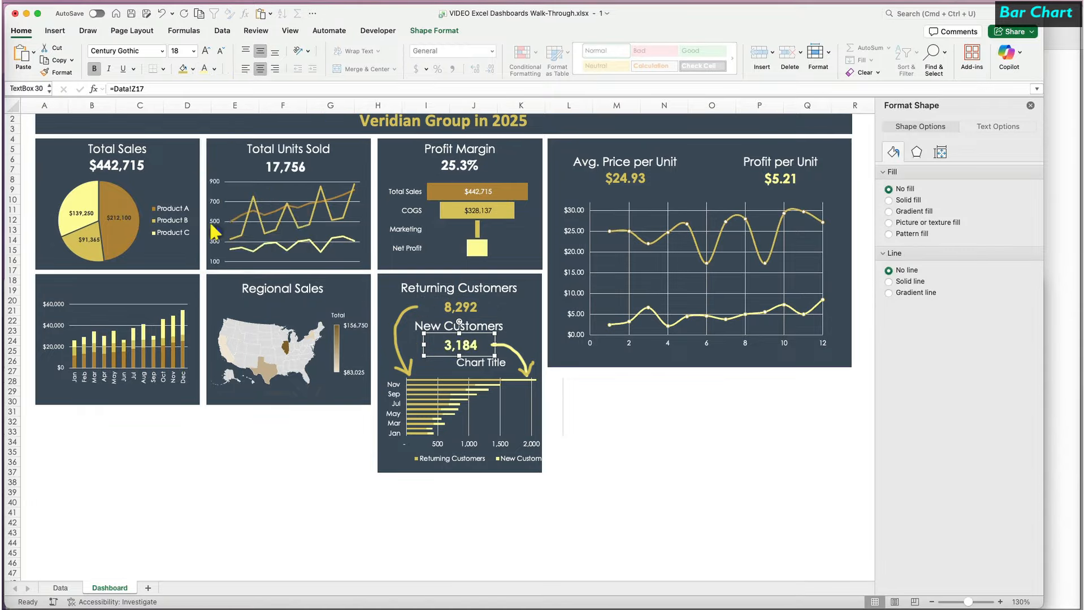
Delete the bar chart's legend and set the horizontal axis number format to Number.
{"action": "left_click", "coordinate": [469, 456]}
{"action": "key", "text": "Delete"}
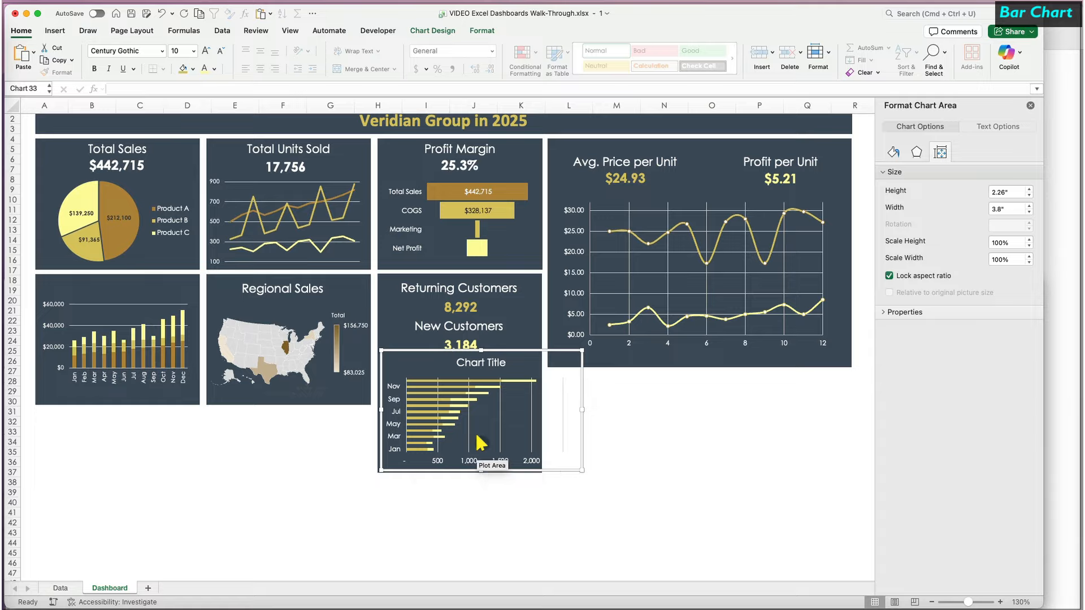
{"action": "left_click", "coordinate": [440, 463]}
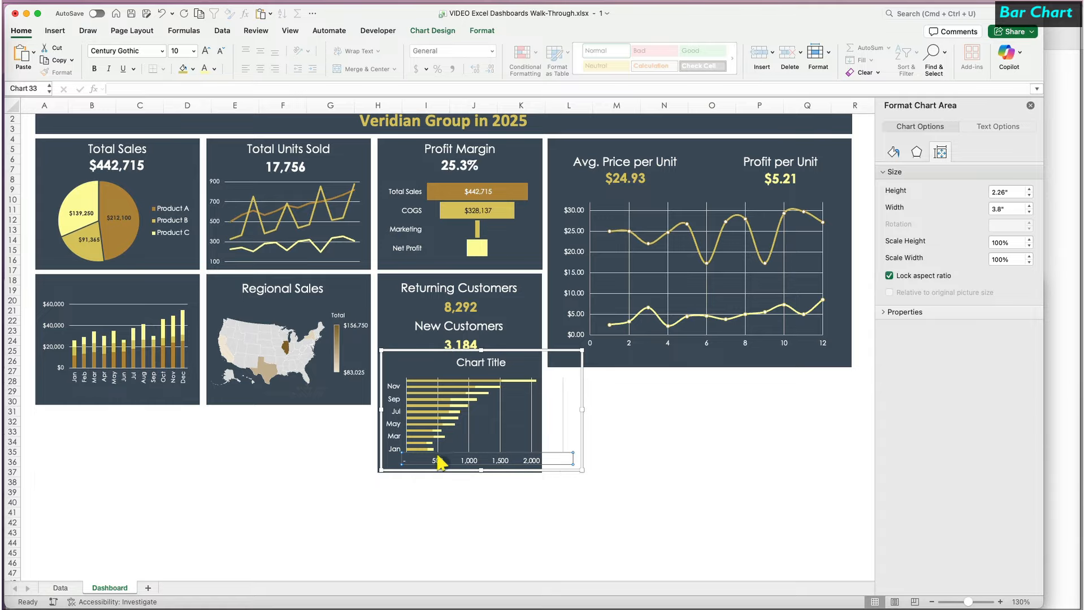
{"action": "left_click", "coordinate": [1016, 249]}
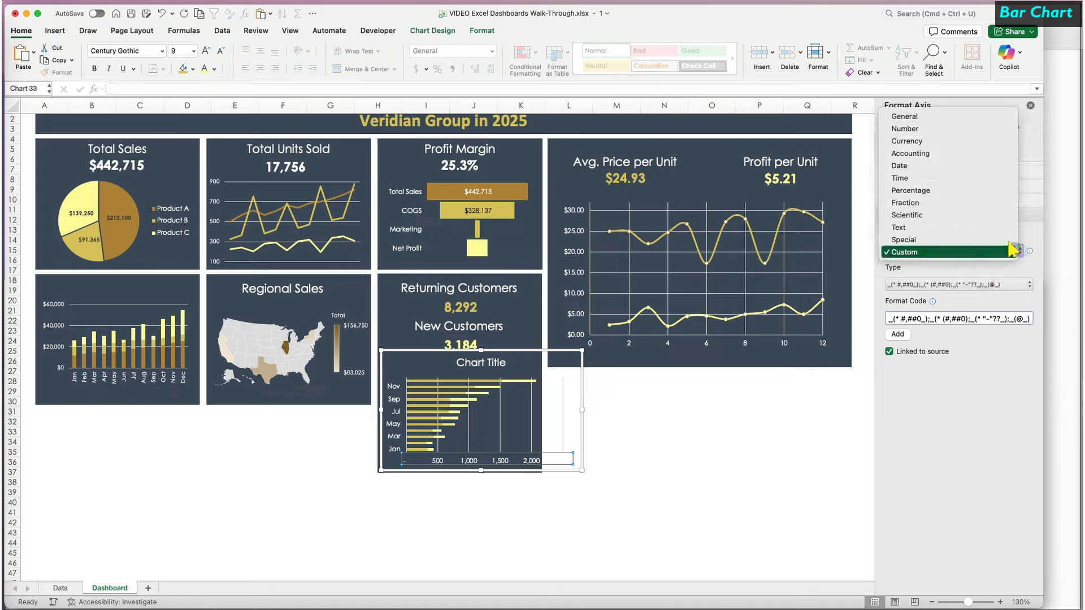
{"action": "left_click", "coordinate": [968, 129]}
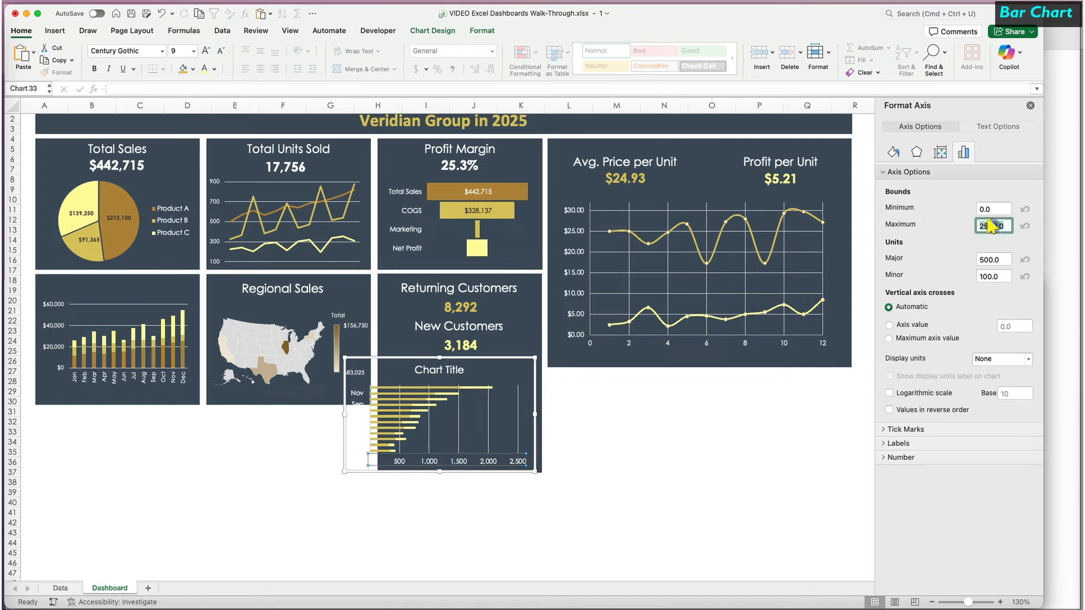
Set the horizontal axis bounds of the bar chart to a maximum of 2100 and a minimum of 0.
{"action": "type", "text": "2100"}
{"action": "key", "text": "Return"}
{"action": "key", "text": "shift+Tab"}
{"action": "type", "text": "0"}
{"action": "key", "text": "Return"}
Delete the bar chart's title and fit the chart into the lower part of the customers panel.
{"action": "left_click_drag", "start_coordinate": [500, 359], "coordinate": [556, 360]}
{"action": "left_click", "coordinate": [481, 371]}
{"action": "key", "text": "Delete"}
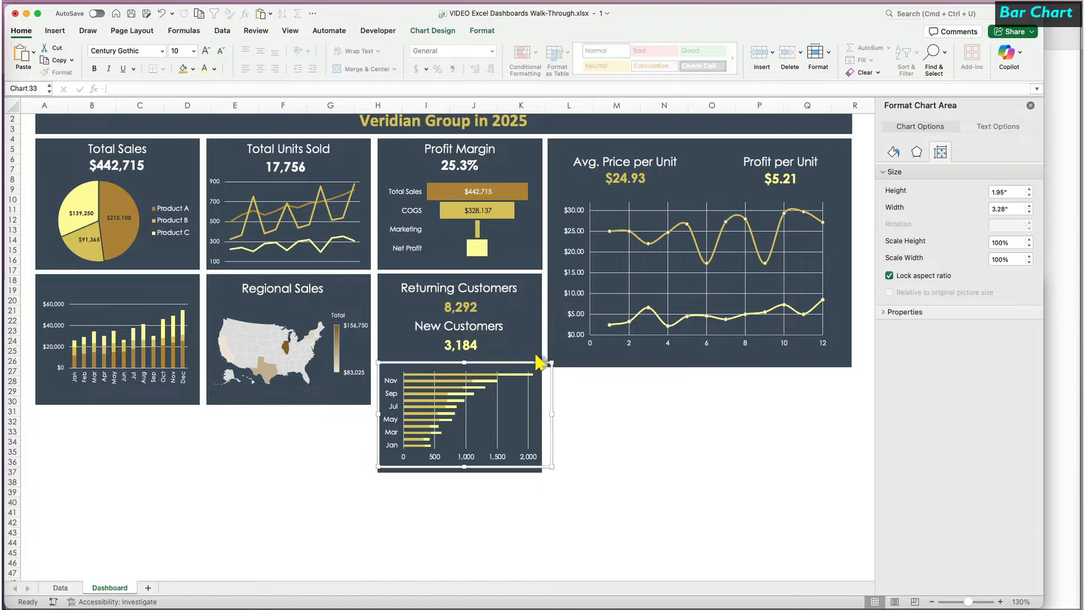
{"action": "left_click", "coordinate": [571, 421]}
{"action": "left_click", "coordinate": [550, 411]}
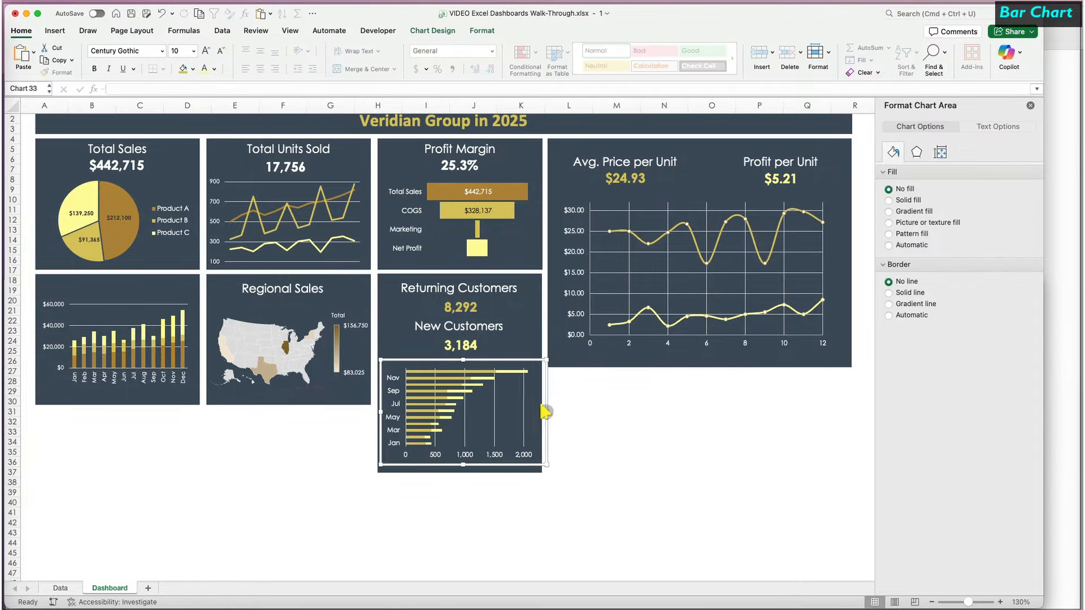
{"action": "left_click", "coordinate": [664, 442]}
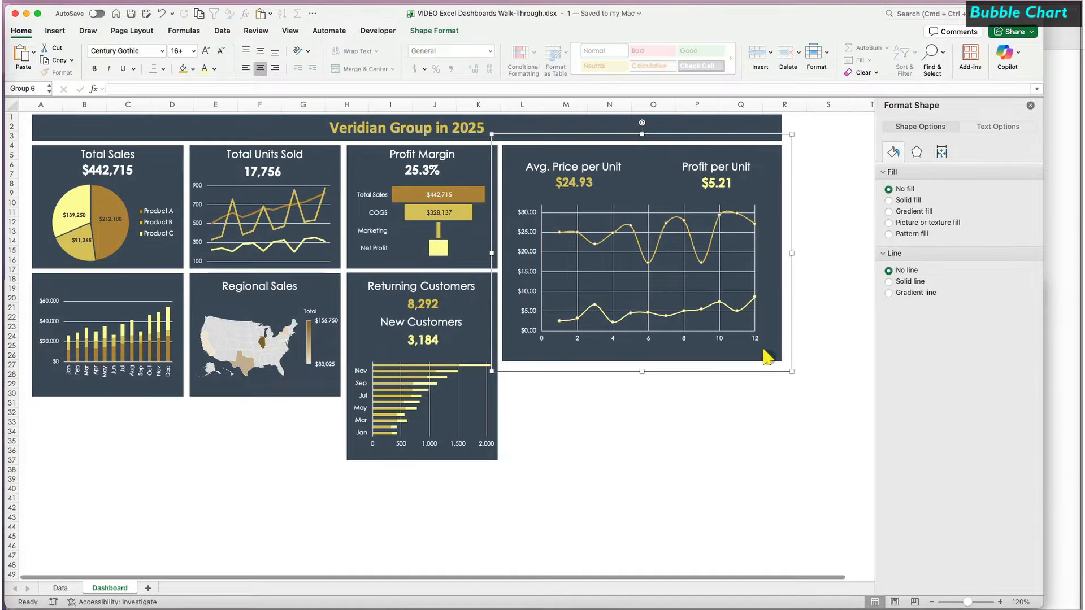
Duplicate the Avg. Price and Profit per Unit panel below the column and map panels, widening its rectangle to span both.
{"action": "key", "text": "super+c"}
{"action": "left_click_drag", "start_coordinate": [765, 354], "coordinate": [285, 571]}
{"action": "scroll", "coordinate": [316, 526], "scroll_direction": "down", "scroll_amount": 3}
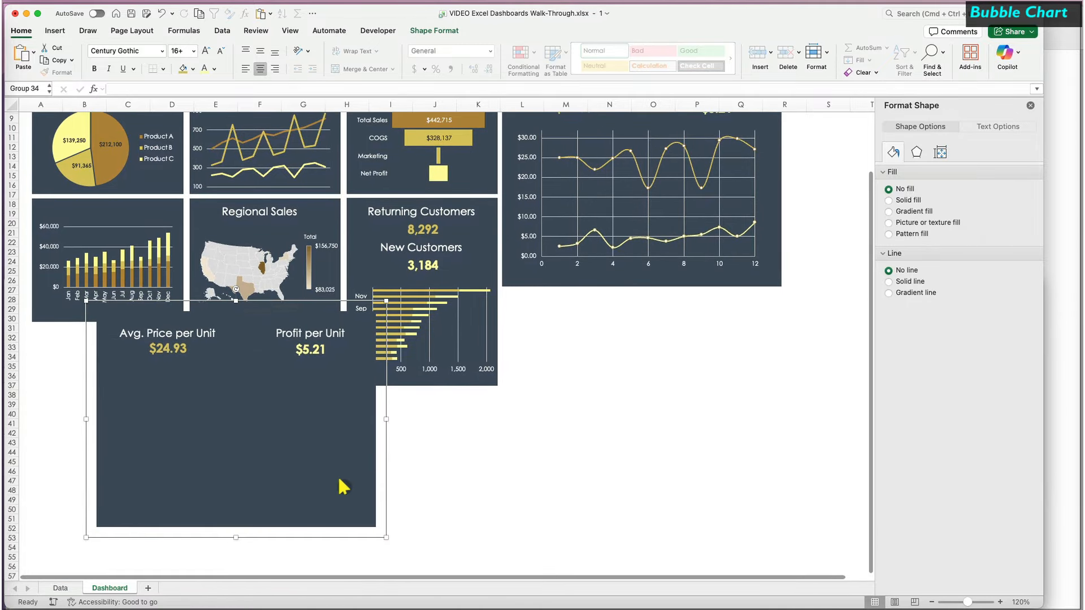
{"action": "left_click_drag", "start_coordinate": [338, 478], "coordinate": [275, 492]}
{"action": "left_click", "coordinate": [277, 489]}
{"action": "left_click_drag", "start_coordinate": [311, 434], "coordinate": [342, 435]}
Duplicate the Regional Sales rectangle, place it below the customers panel, and line up the bottom edges of the lower panels.
{"action": "left_click", "coordinate": [198, 206]}
{"action": "key", "text": "super+c"}
{"action": "key", "text": "super+v"}
{"action": "left_click_drag", "start_coordinate": [201, 207], "coordinate": [363, 392]}
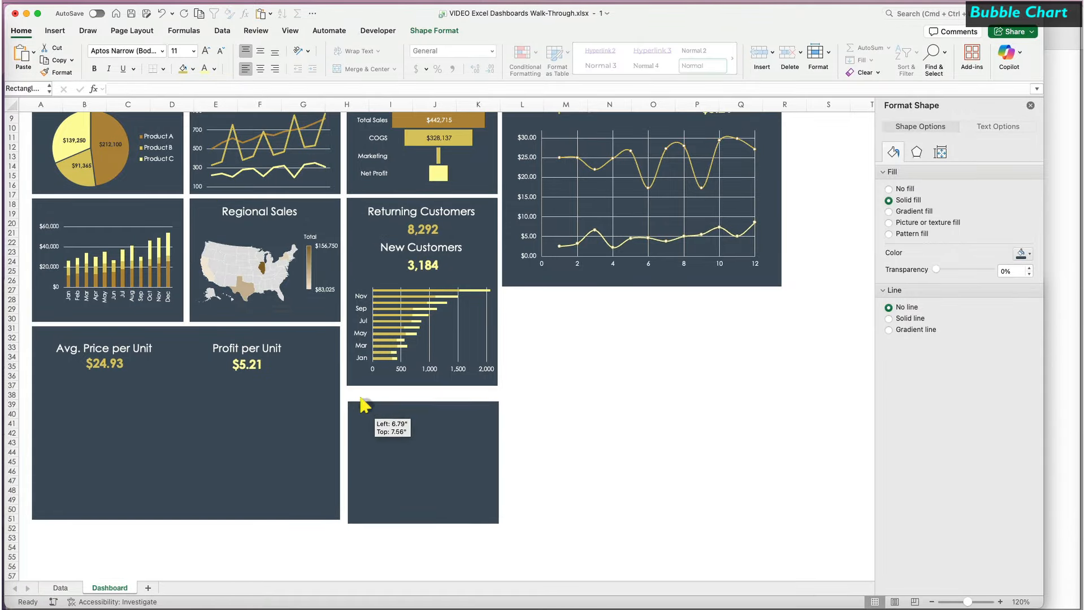
{"action": "left_click", "coordinate": [197, 518]}
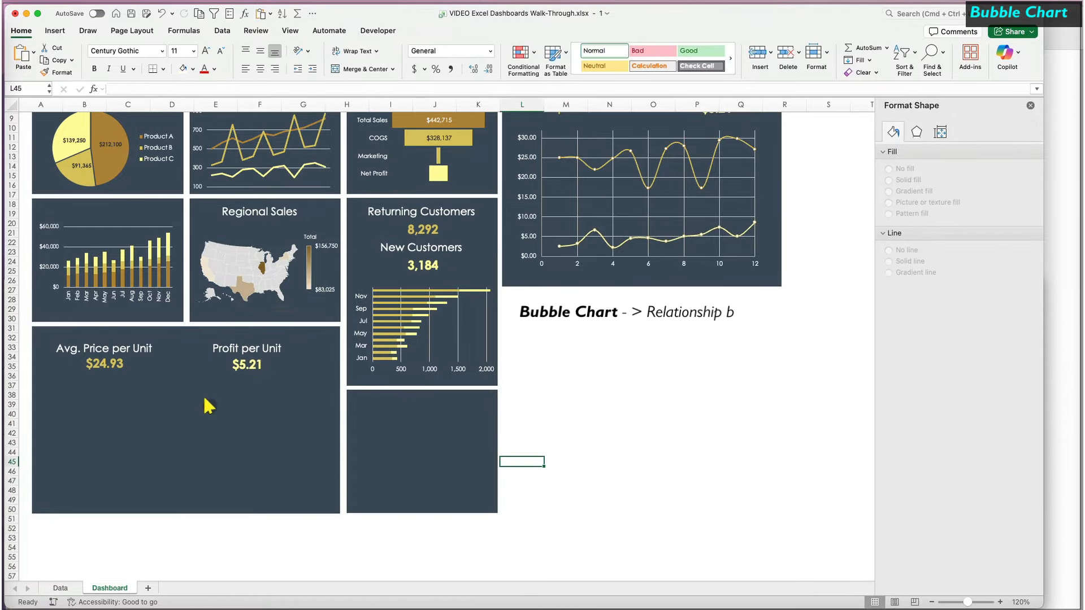
Ungroup the copied Avg. Price per Unit and Profit per Unit text boxes in the new wide panel.
{"action": "left_click", "coordinate": [92, 351]}
{"action": "right_click", "coordinate": [88, 345]}
{"action": "left_click", "coordinate": [252, 356]}
{"action": "right_click", "coordinate": [253, 356]}
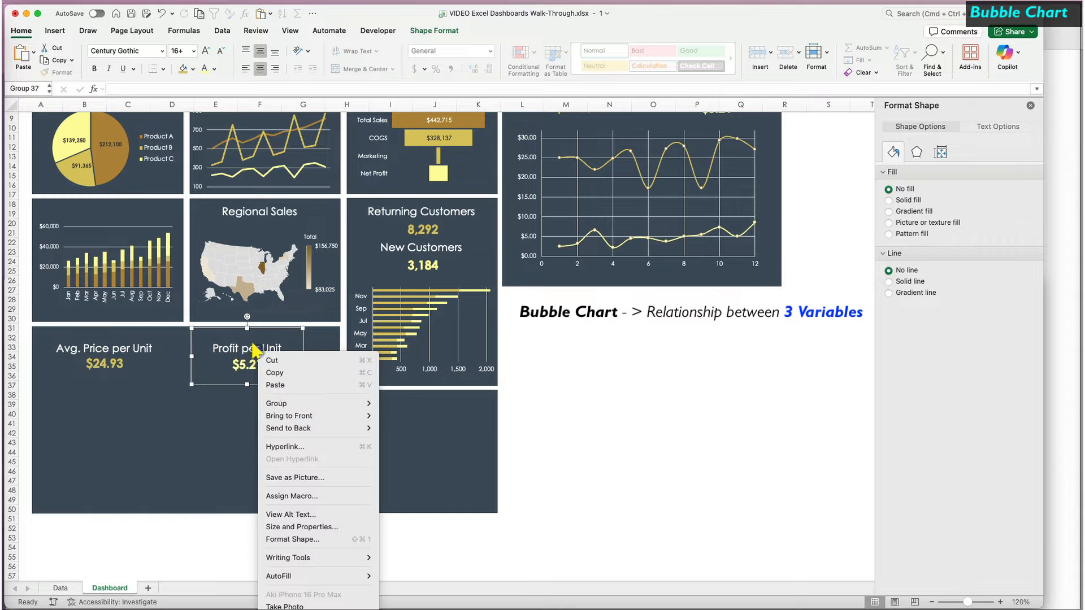
{"action": "mouse_move", "coordinate": [254, 404]}
{"action": "left_click", "coordinate": [396, 431]}
Relink the copied Avg. Price per Unit label to the Returned Units header and its figure to the Returned Units total in row 17.
{"action": "left_click", "coordinate": [160, 89]}
{"action": "triple_click", "coordinate": [162, 88]}
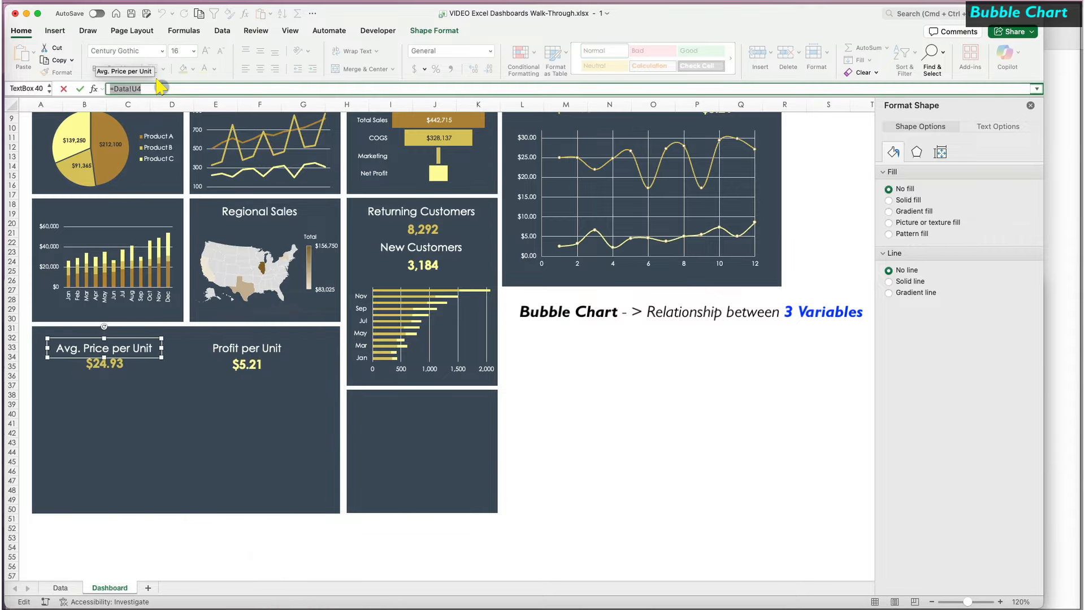
{"action": "type", "text": "="}
{"action": "key", "text": "super+grave"}
{"action": "left_click", "coordinate": [547, 426]}
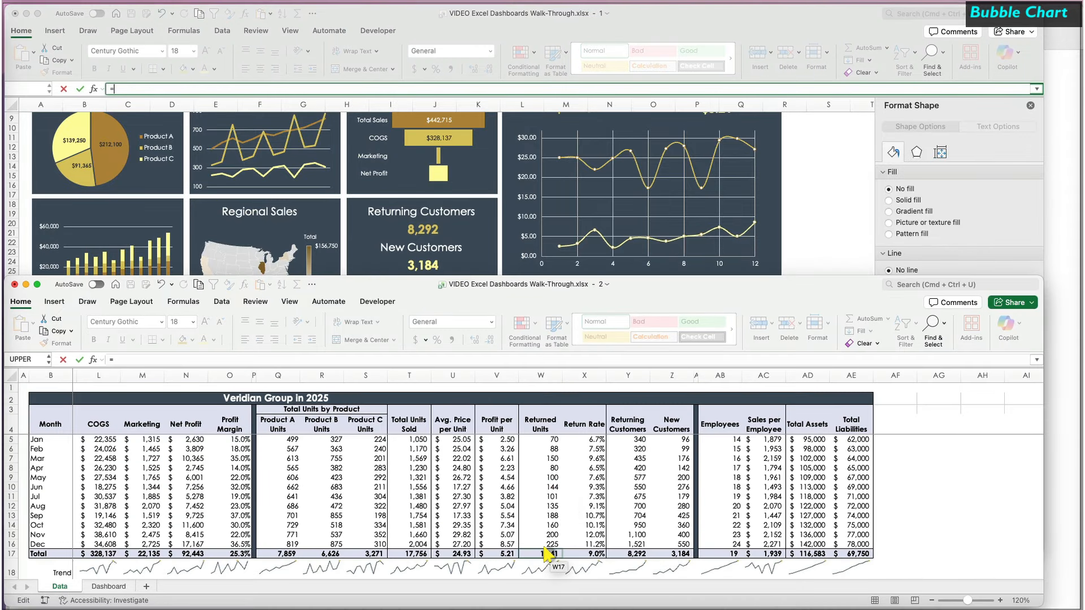
{"action": "left_click", "coordinate": [550, 555]}
{"action": "key", "text": "Return"}
Relink the copied Profit per Unit label to the Return Rate header and its figure to the Return Rate total in row 17.
{"action": "left_click", "coordinate": [258, 346]}
{"action": "triple_click", "coordinate": [162, 88]}
{"action": "type", "text": "="}
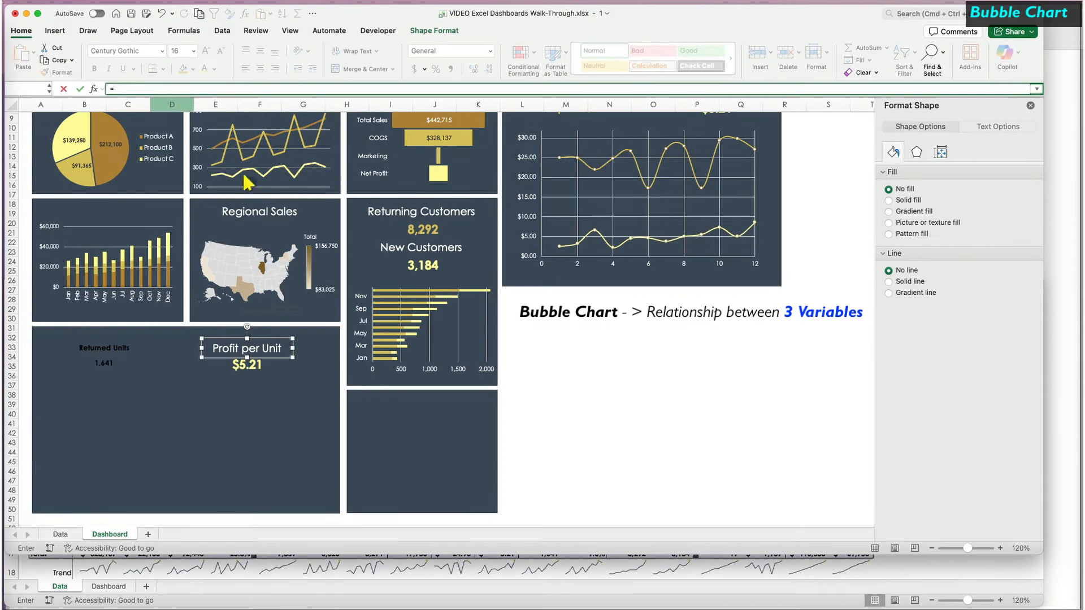
{"action": "key", "text": "super+grave"}
{"action": "left_click", "coordinate": [596, 444]}
{"action": "key", "text": "Return"}
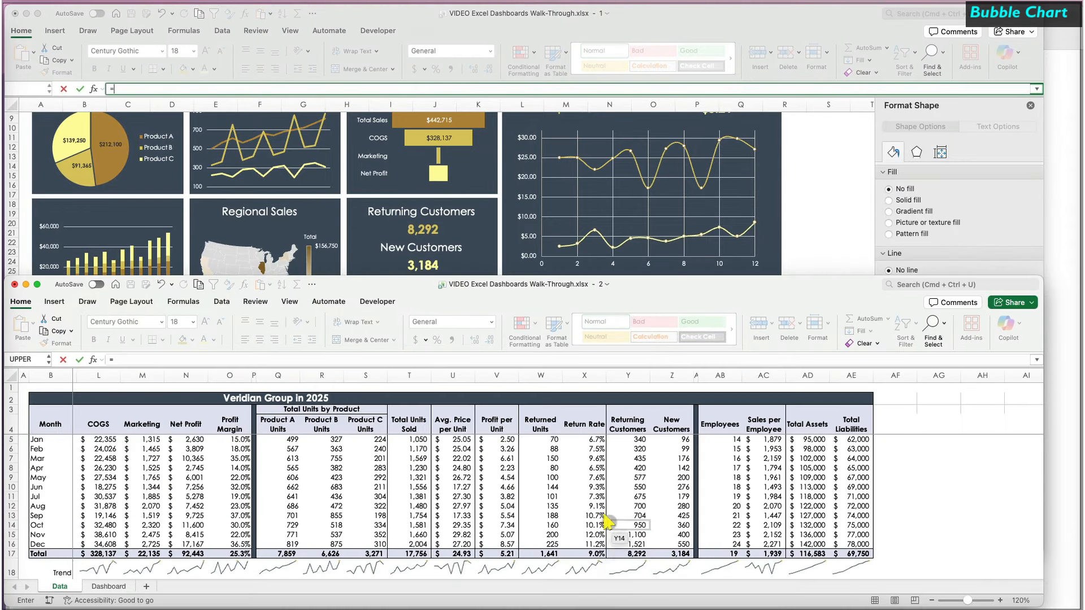
{"action": "left_click", "coordinate": [590, 556]}
{"action": "key", "text": "Return"}
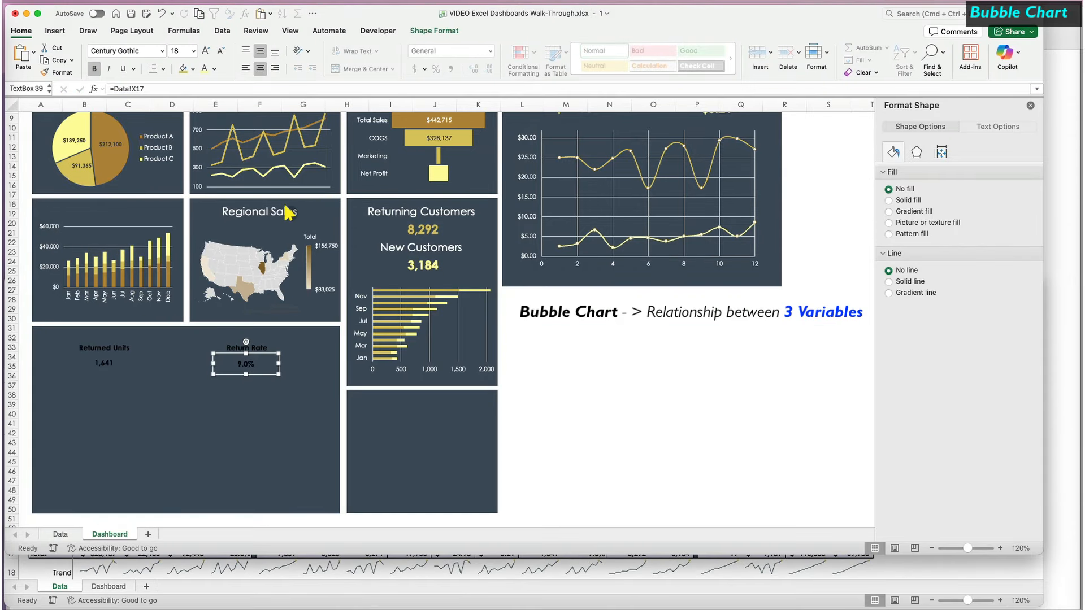
Copy the Returning Customers label's formatting onto the Returned Units and Return Rate labels.
{"action": "left_click", "coordinate": [364, 211]}
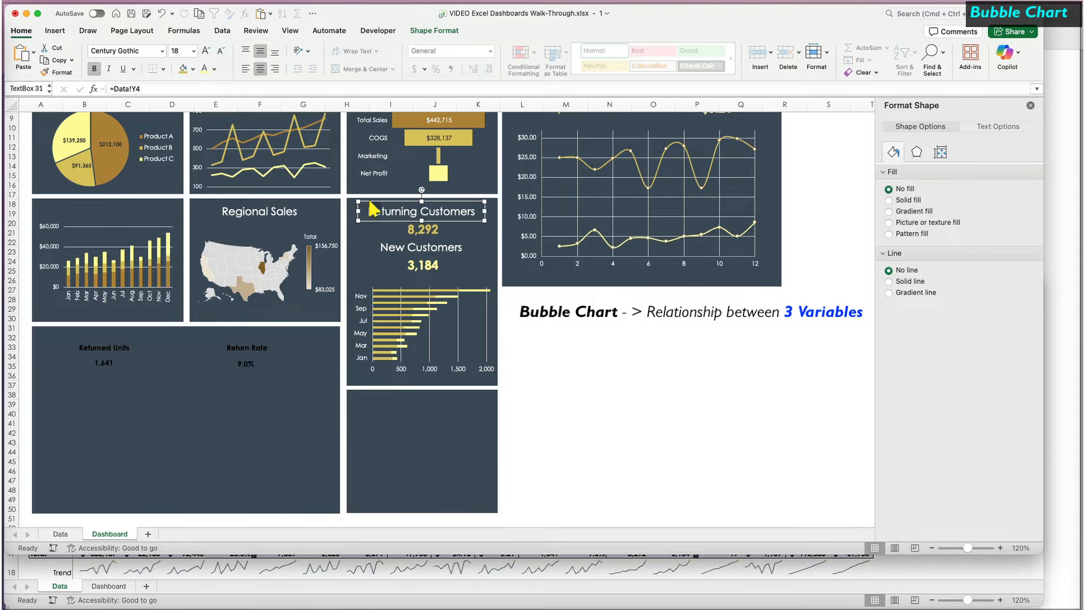
{"action": "left_click", "coordinate": [56, 69]}
{"action": "left_click", "coordinate": [103, 348]}
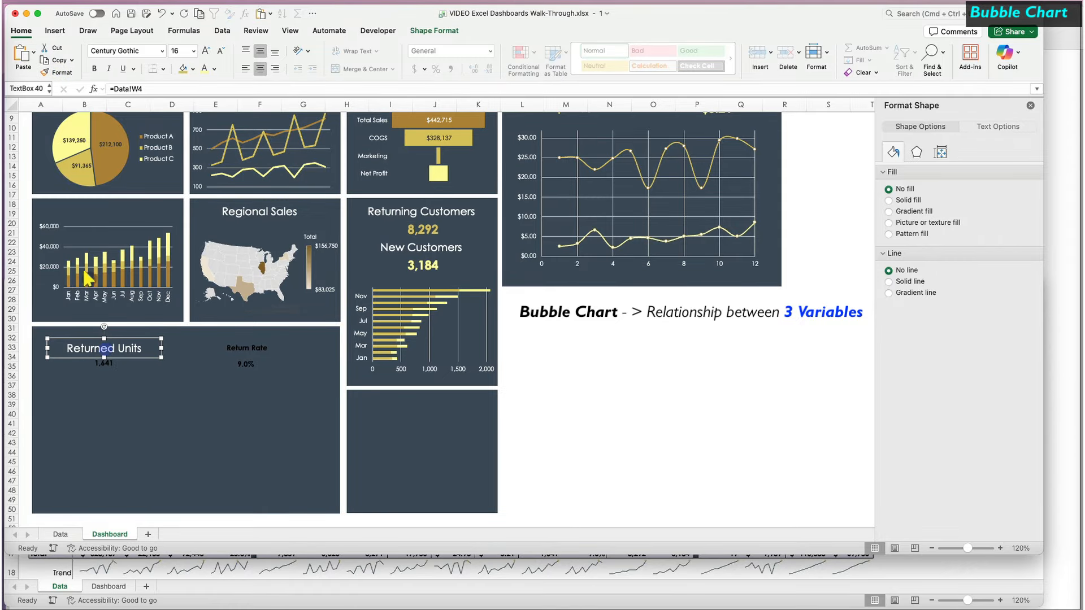
{"action": "left_click", "coordinate": [57, 71]}
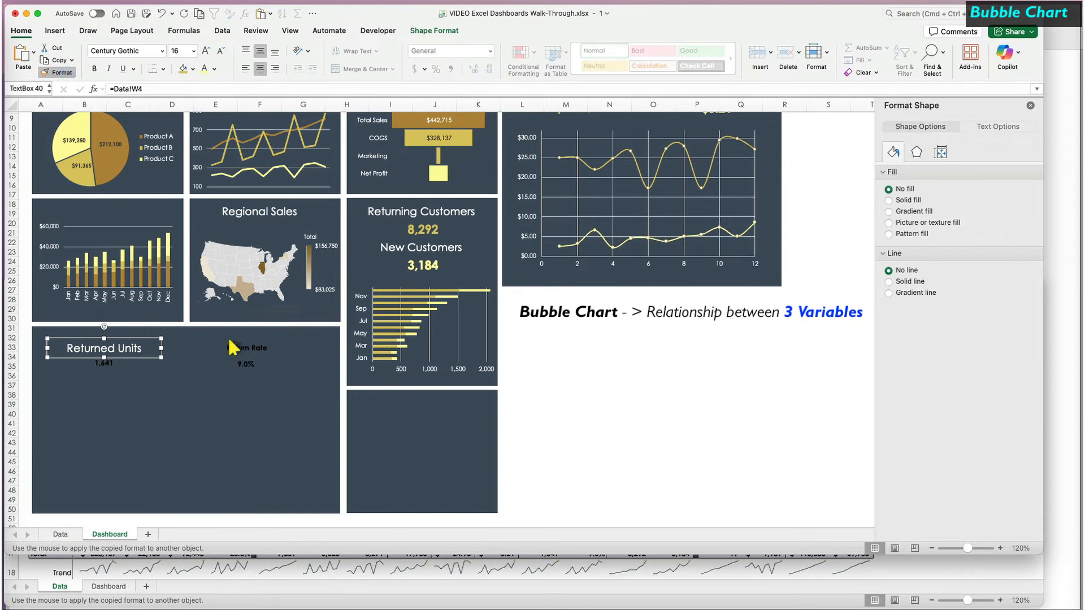
{"action": "left_click", "coordinate": [231, 347]}
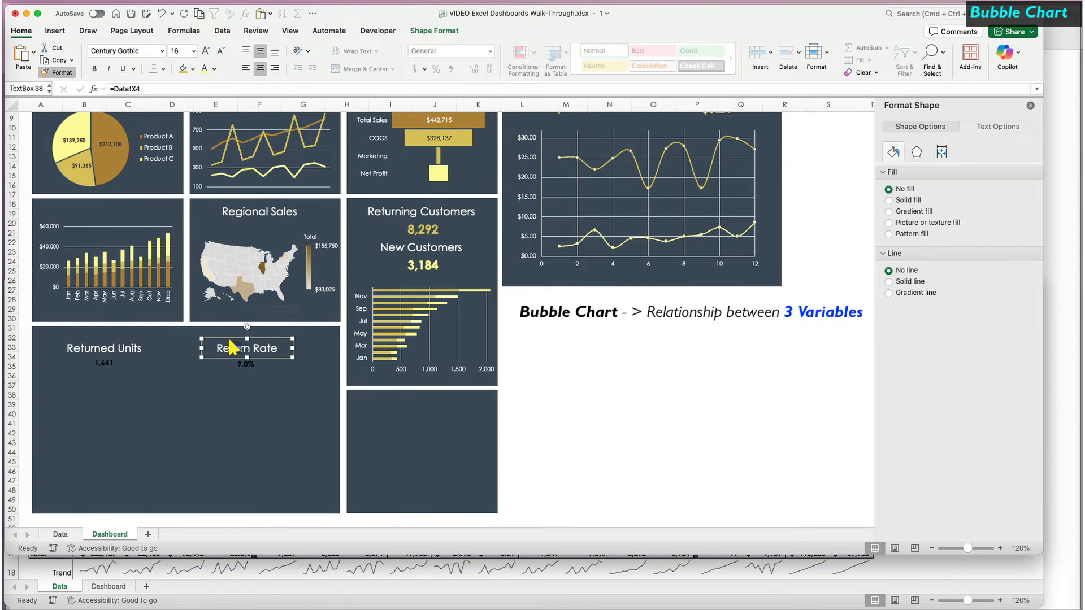
Copy the Returning Customers figure's formatting onto the Returned Units and Return Rate figures.
{"action": "left_click", "coordinate": [418, 229]}
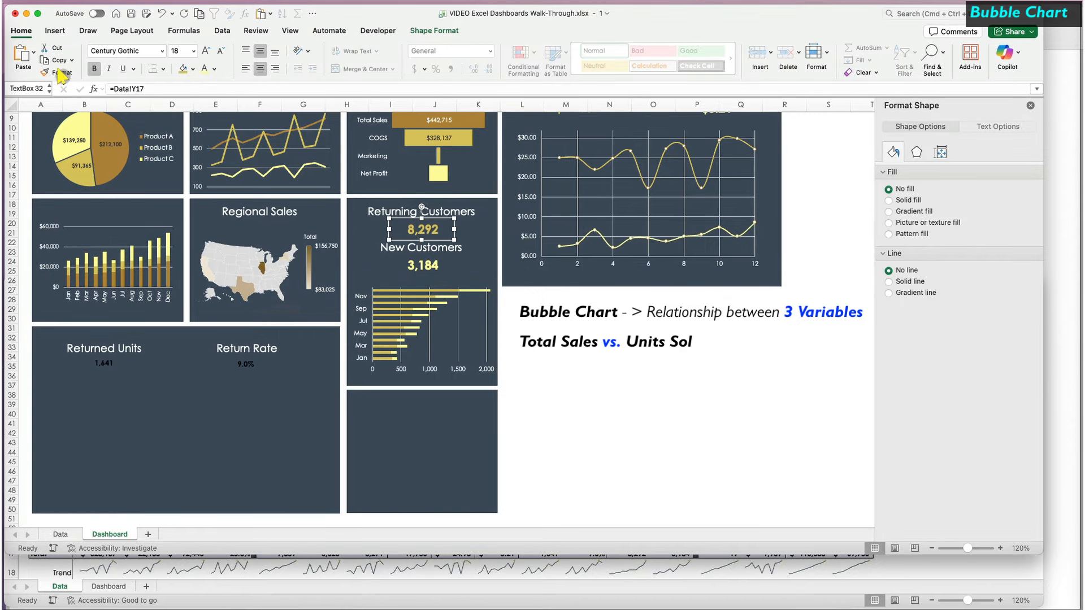
{"action": "left_click", "coordinate": [59, 71]}
{"action": "left_click", "coordinate": [104, 363]}
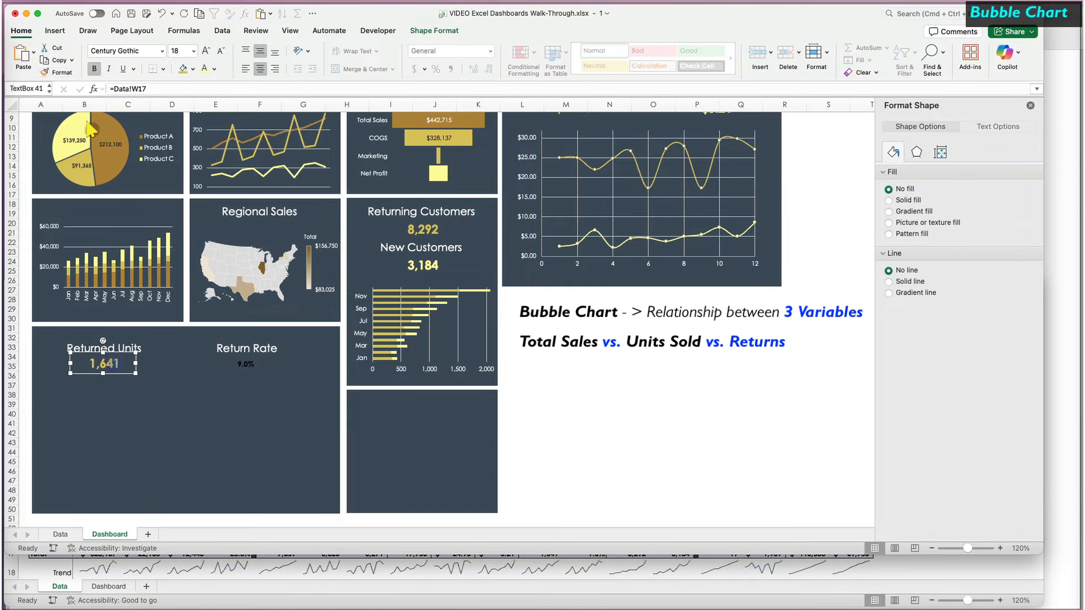
{"action": "left_click", "coordinate": [59, 70]}
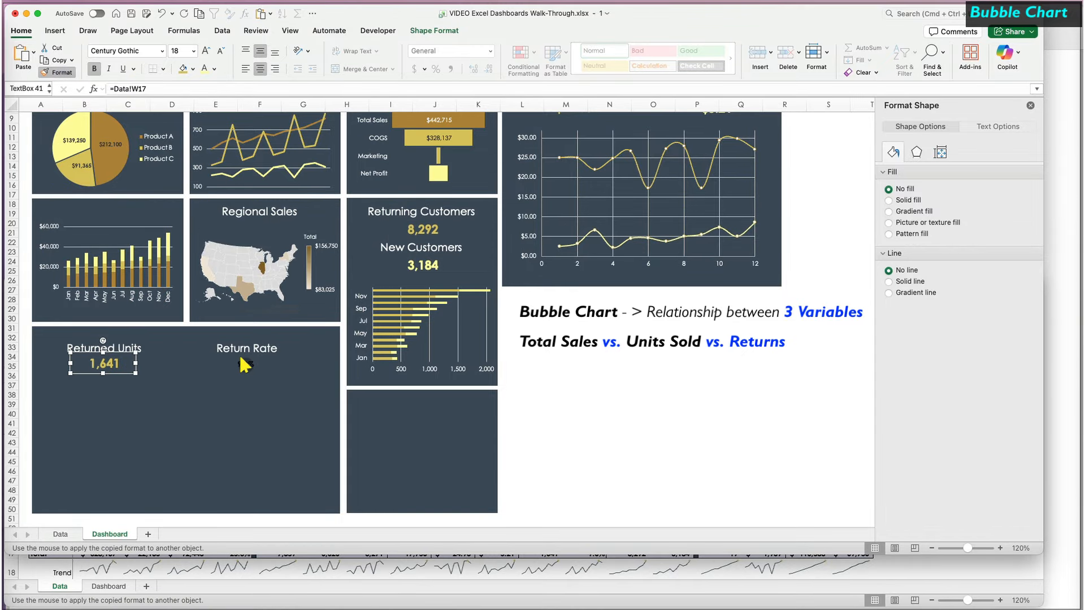
{"action": "left_click", "coordinate": [244, 365]}
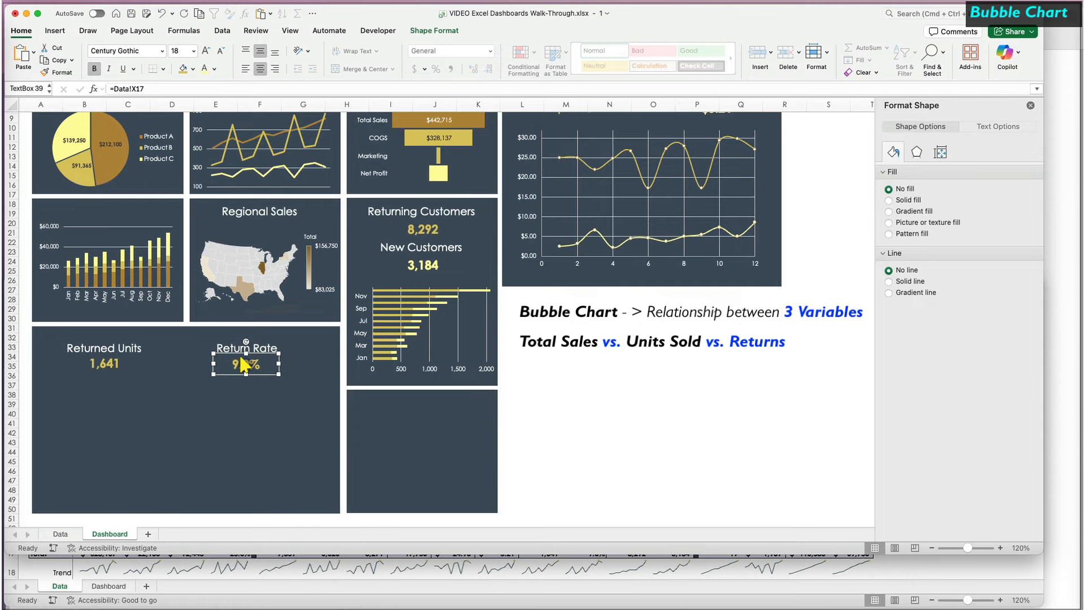
Recolor the Return Rate figure with the recently used light yellow.
{"action": "left_click", "coordinate": [214, 69]}
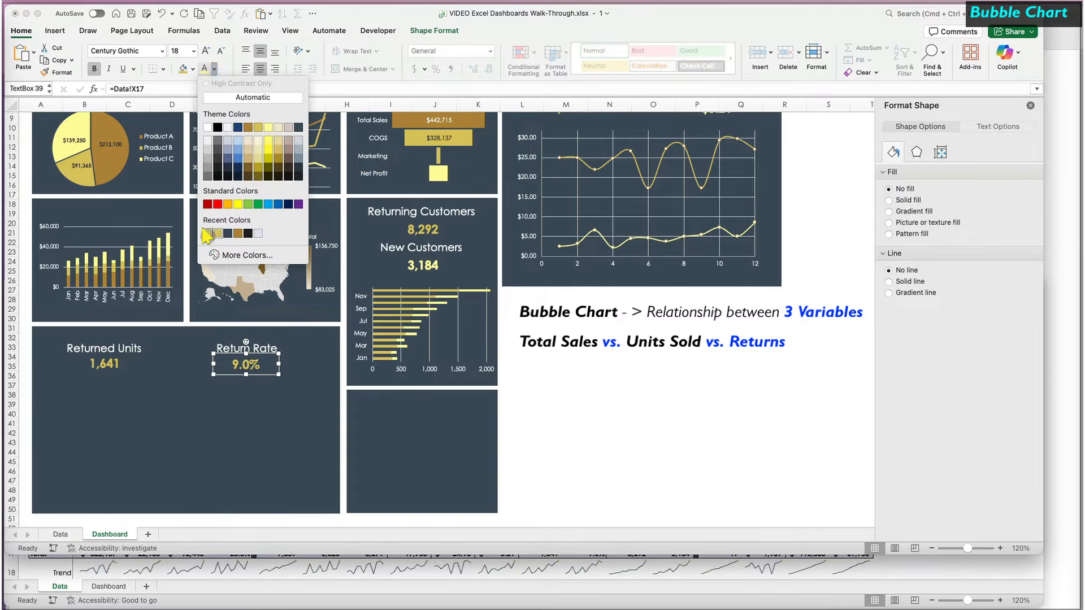
{"action": "left_click", "coordinate": [207, 234]}
{"action": "left_click", "coordinate": [305, 358]}
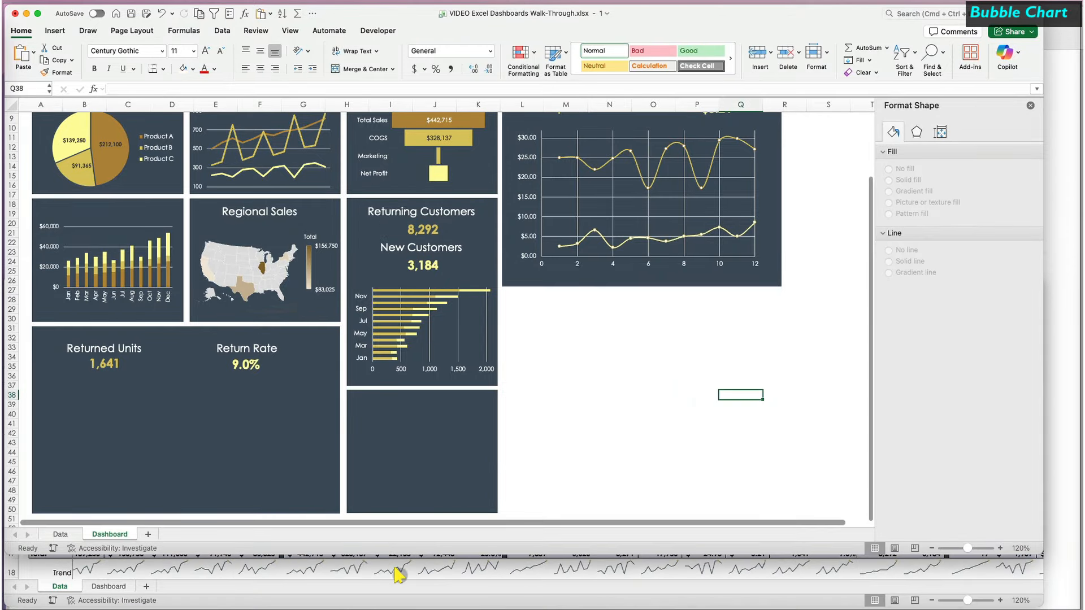
Insert a bubble chart from the January to December Total Sales, Total Units Sold and Returned Units data, including their headers.
{"action": "left_click", "coordinate": [398, 575]}
{"action": "left_click", "coordinate": [392, 496]}
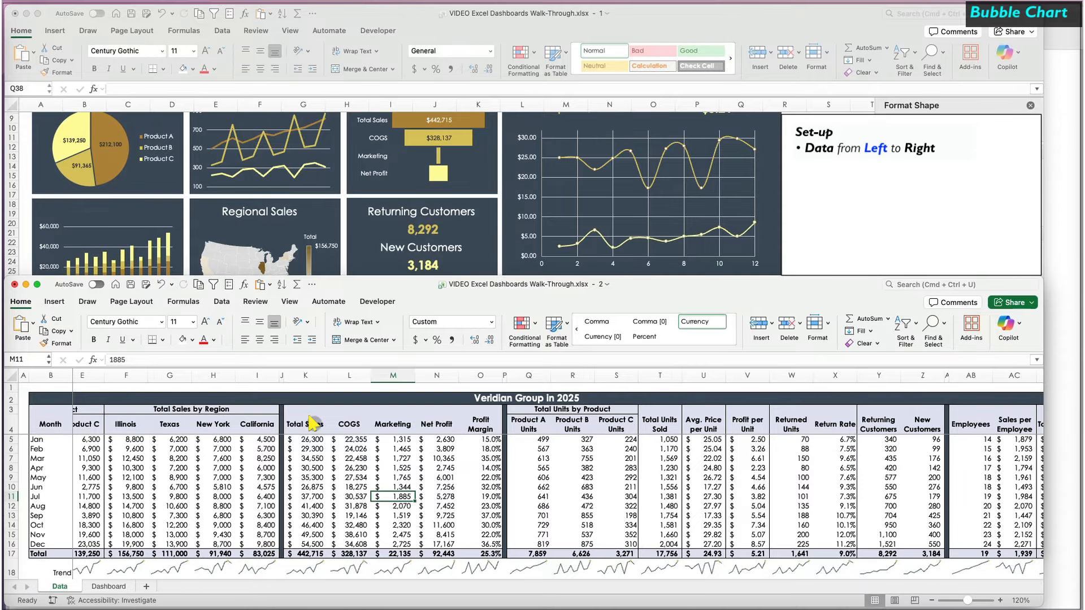
{"action": "left_click_drag", "start_coordinate": [311, 423], "coordinate": [299, 544]}
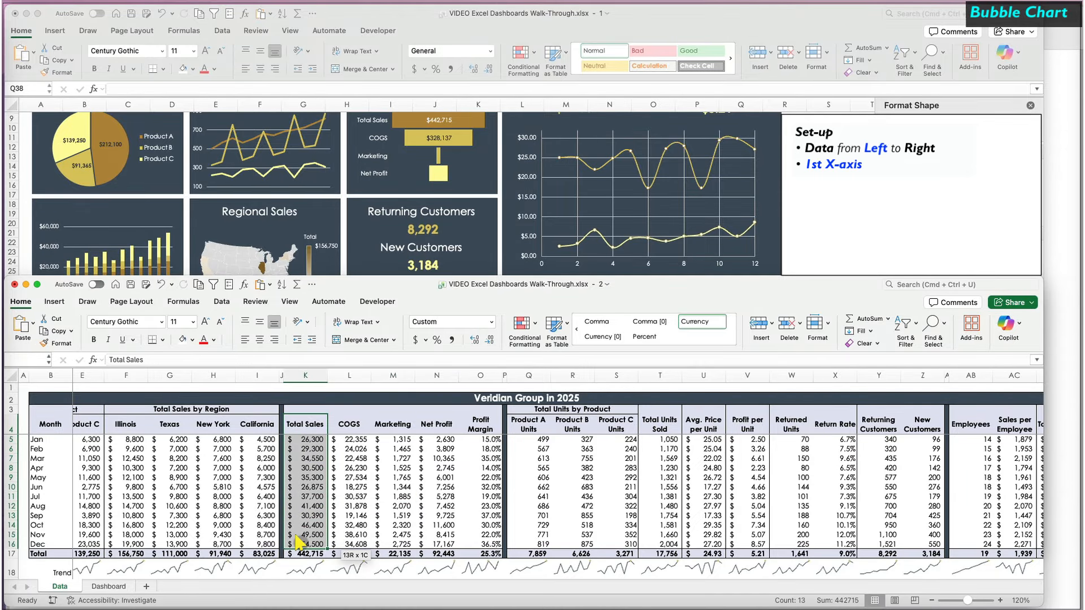
{"action": "left_click", "coordinate": [660, 425], "text": "super"}
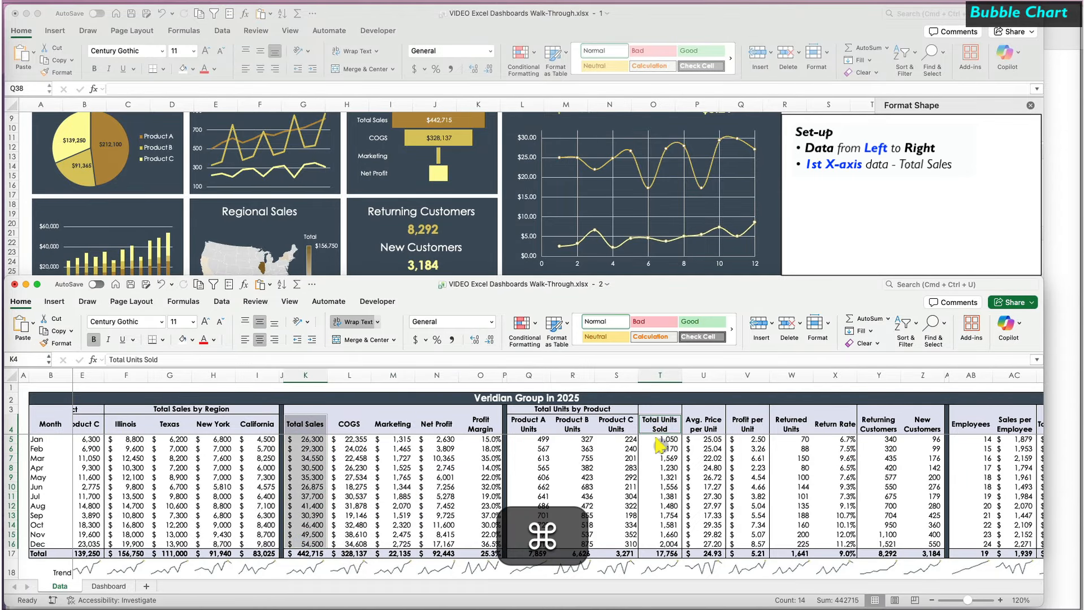
{"action": "left_click_drag", "start_coordinate": [660, 447], "coordinate": [660, 545]}
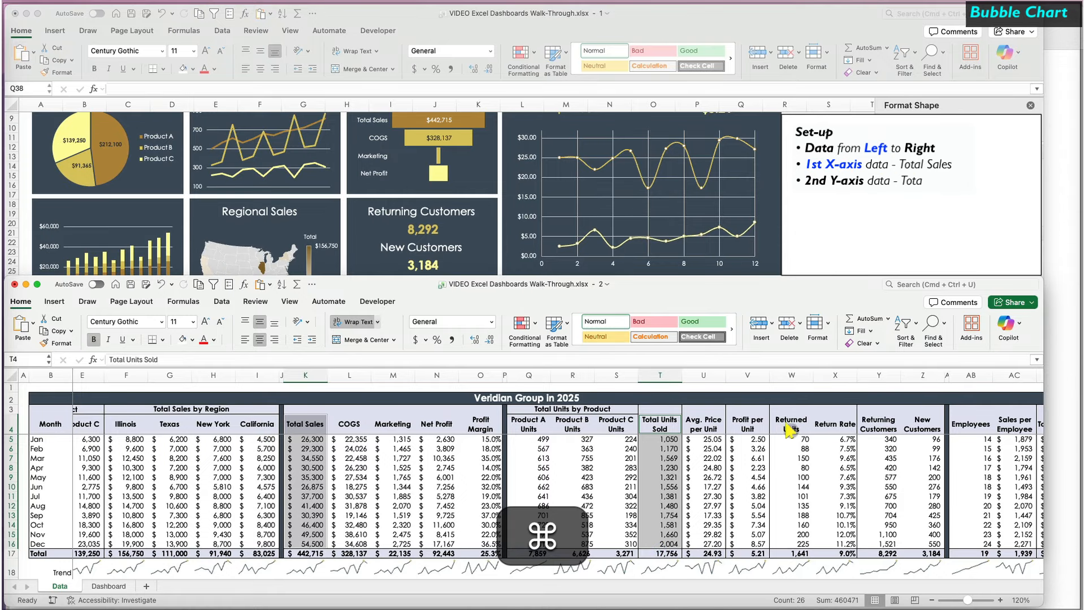
{"action": "left_click_drag", "start_coordinate": [789, 432], "coordinate": [793, 544]}
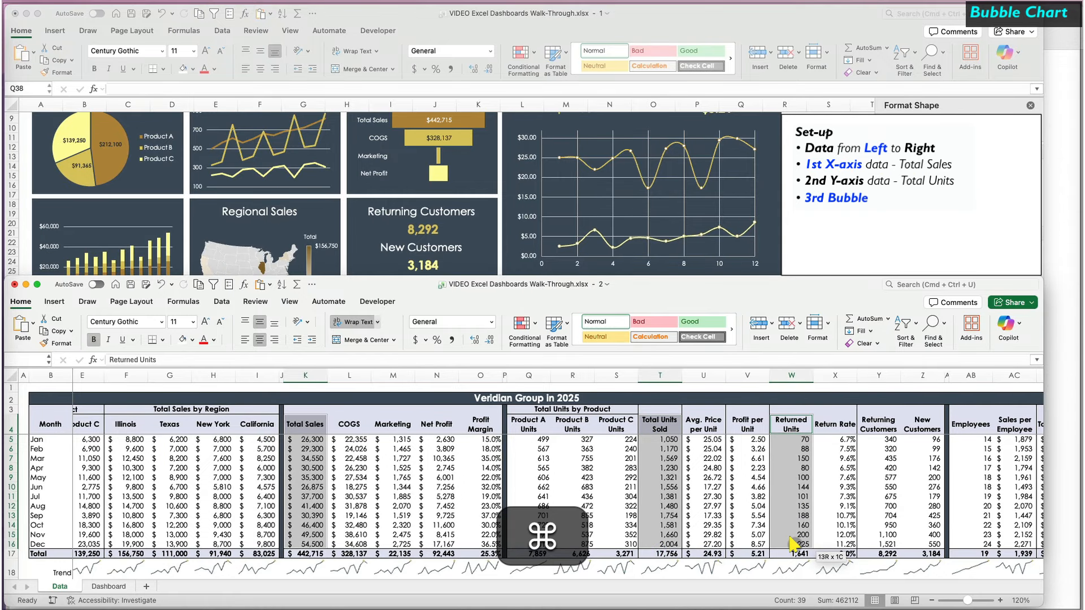
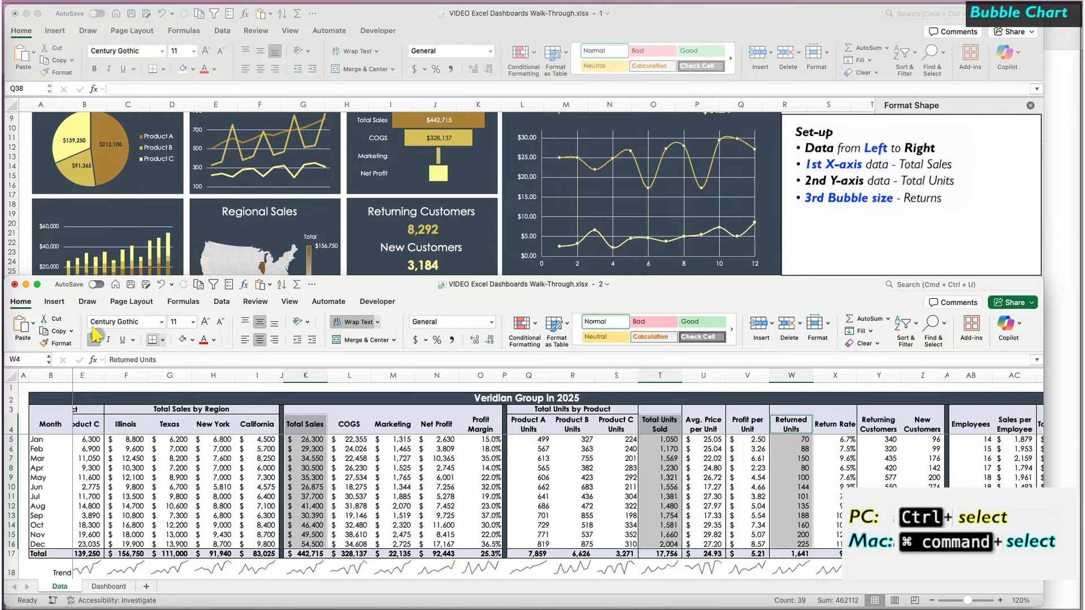
{"action": "left_click", "coordinate": [54, 301]}
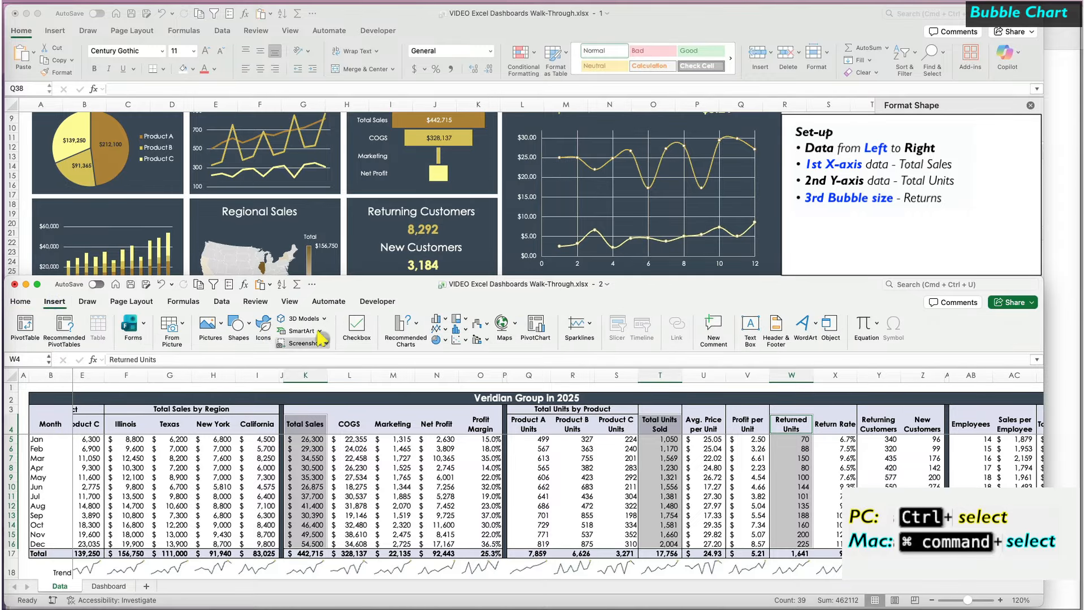
{"action": "left_click", "coordinate": [415, 323]}
{"action": "scroll", "coordinate": [430, 474], "scroll_direction": "down", "scroll_amount": 10}
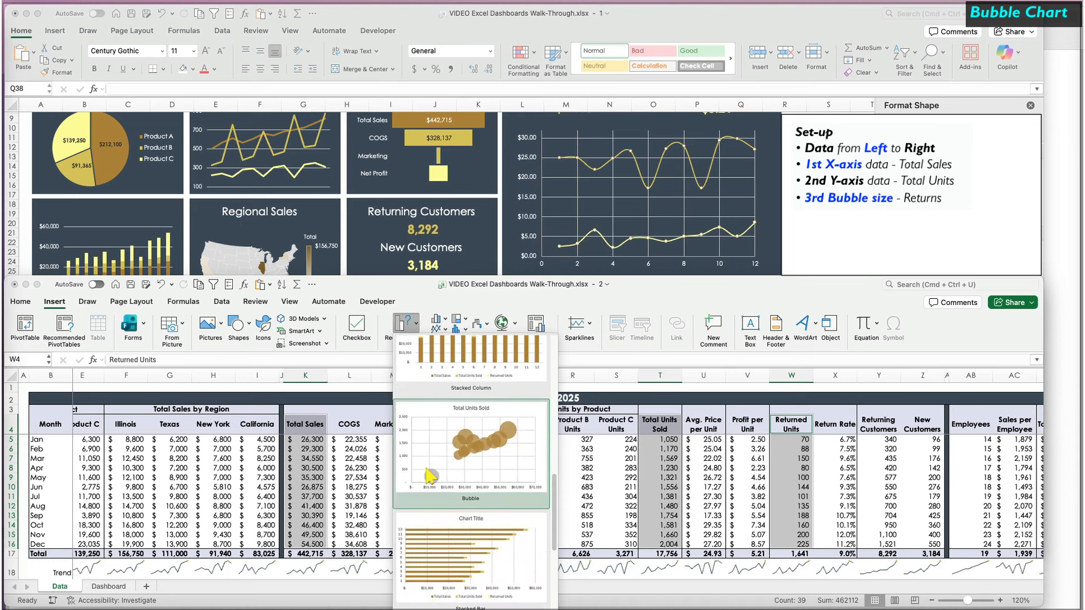
{"action": "left_click", "coordinate": [430, 474]}
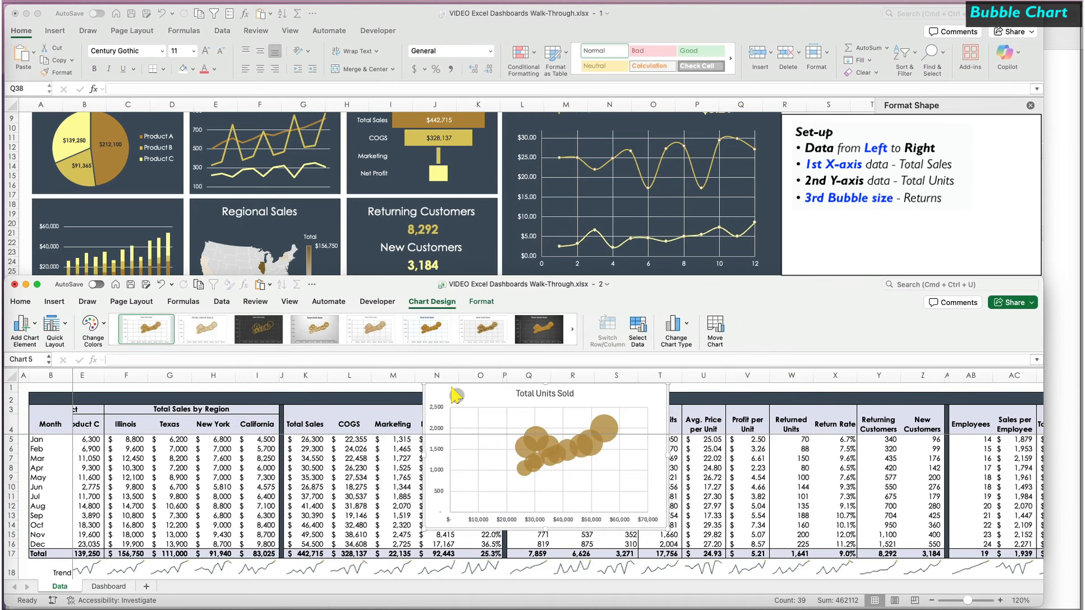
Move the bubble chart from the Data sheet to the Dashboard, placing it in the wide Returned Units and Return Rate panel.
{"action": "key", "text": "super+x"}
{"action": "left_click", "coordinate": [808, 237]}
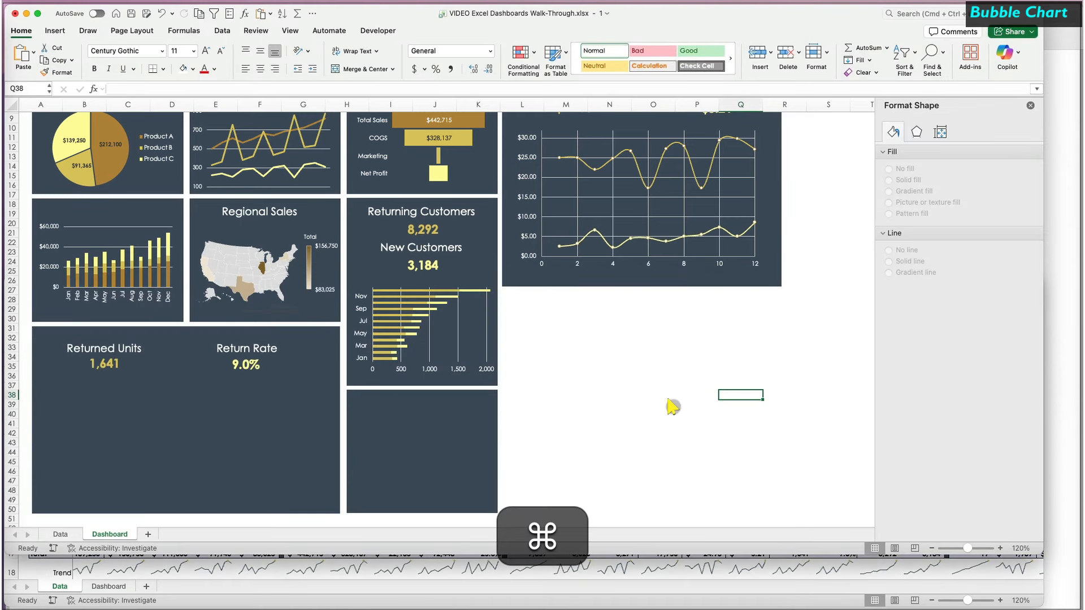
{"action": "key", "text": "super+v"}
{"action": "left_click_drag", "start_coordinate": [755, 453], "coordinate": [91, 364]}
Set the bubble chart's font to Century Gothic.
{"action": "left_click", "coordinate": [1000, 548]}
{"action": "left_click", "coordinate": [1000, 549]}
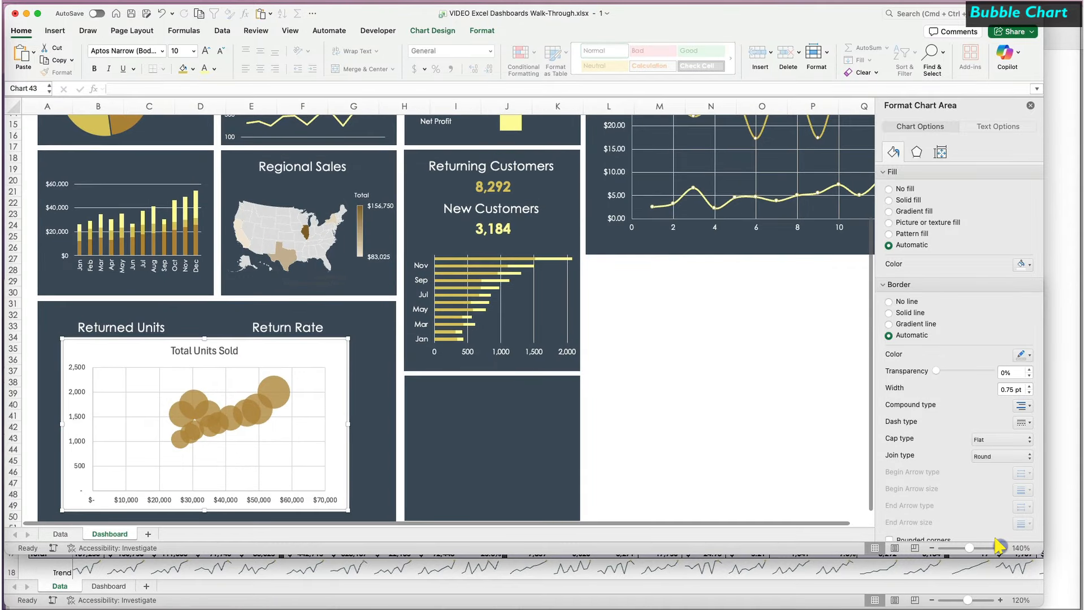
{"action": "left_click", "coordinate": [1001, 548]}
{"action": "scroll", "coordinate": [823, 455], "scroll_direction": "down", "scroll_amount": 3}
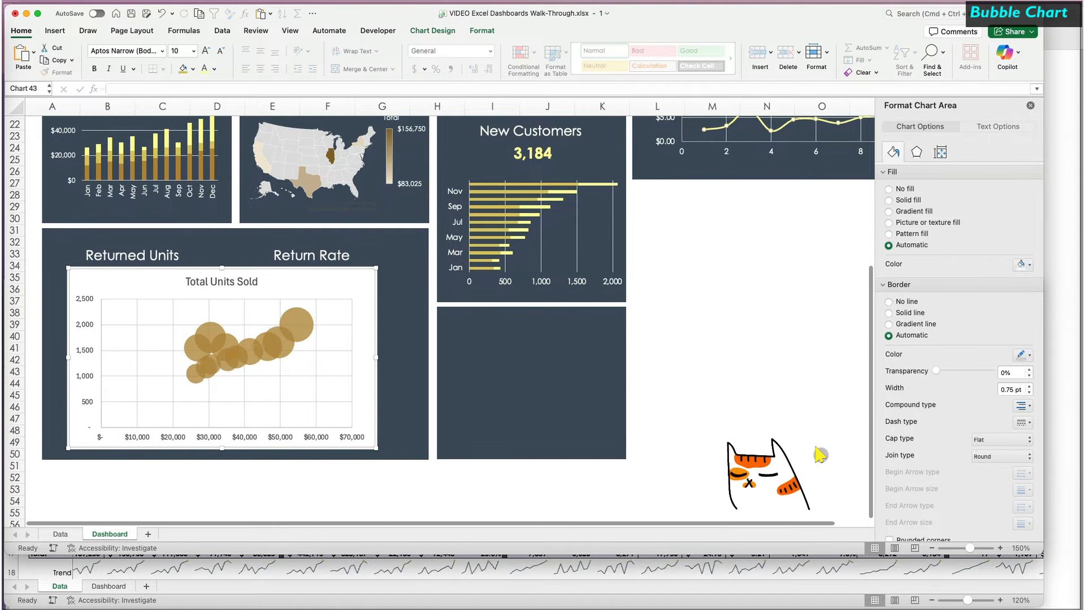
{"action": "scroll", "coordinate": [819, 455], "scroll_direction": "up", "scroll_amount": 1}
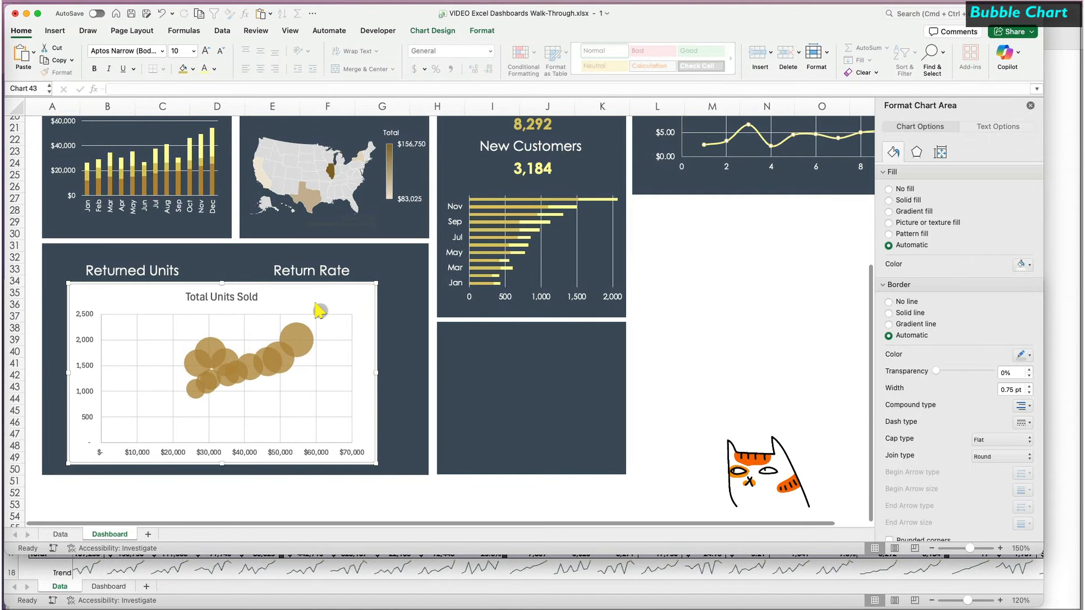
{"action": "left_click", "coordinate": [162, 51]}
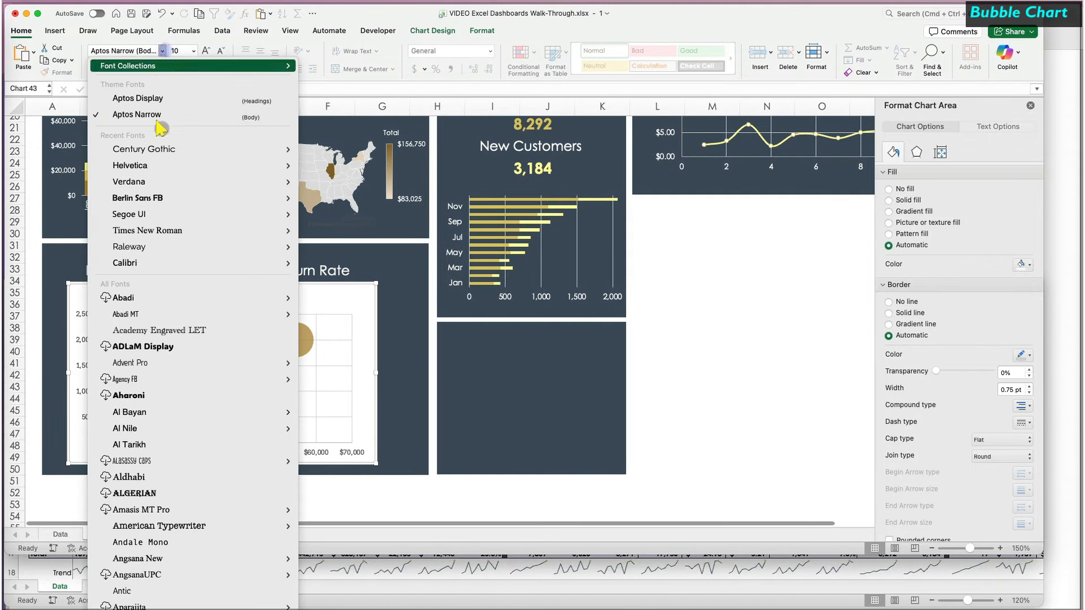
{"action": "left_click", "coordinate": [286, 149]}
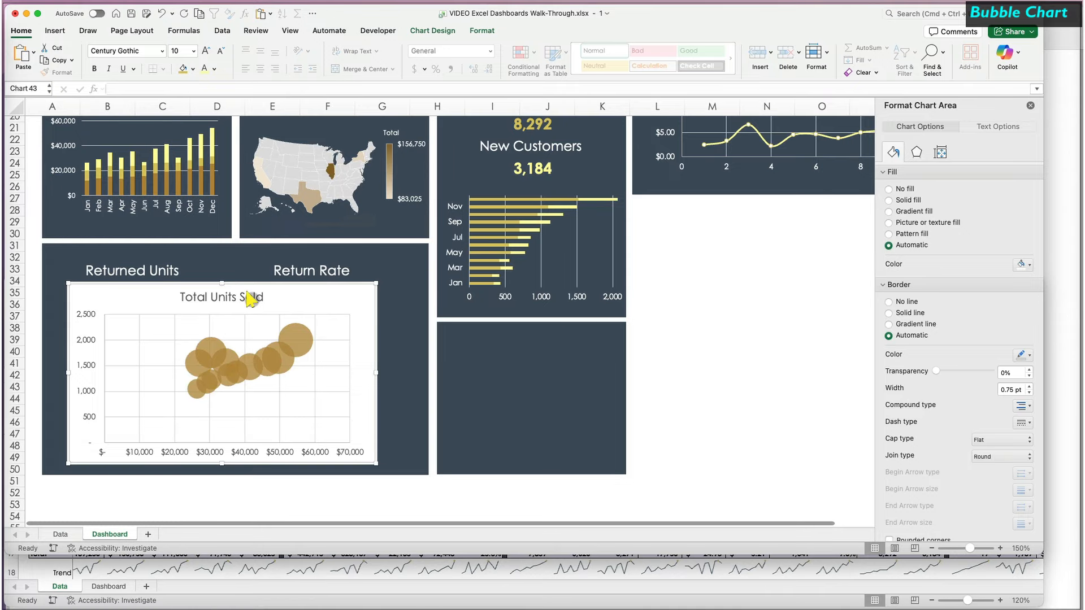
Change the bubble chart's title to "Returns (Bubble) vs. Sales & Units".
{"action": "left_click", "coordinate": [249, 298]}
{"action": "triple_click", "coordinate": [245, 298]}
{"action": "type", "text": "R"}
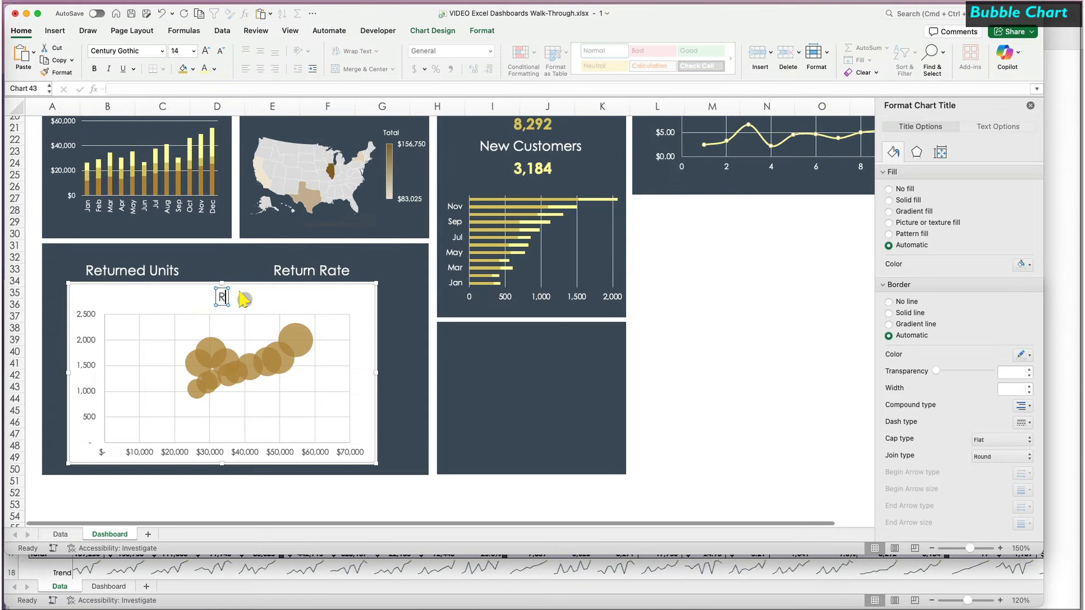
{"action": "type", "text": "eturns (Bub"}
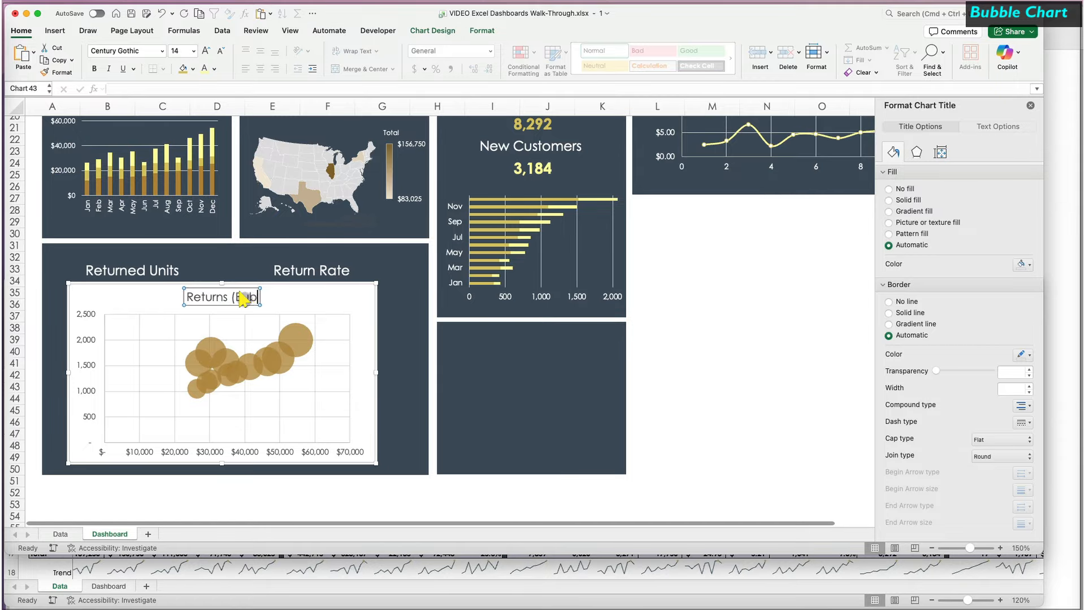
{"action": "type", "text": "ble) vs. Sales & Unit"}
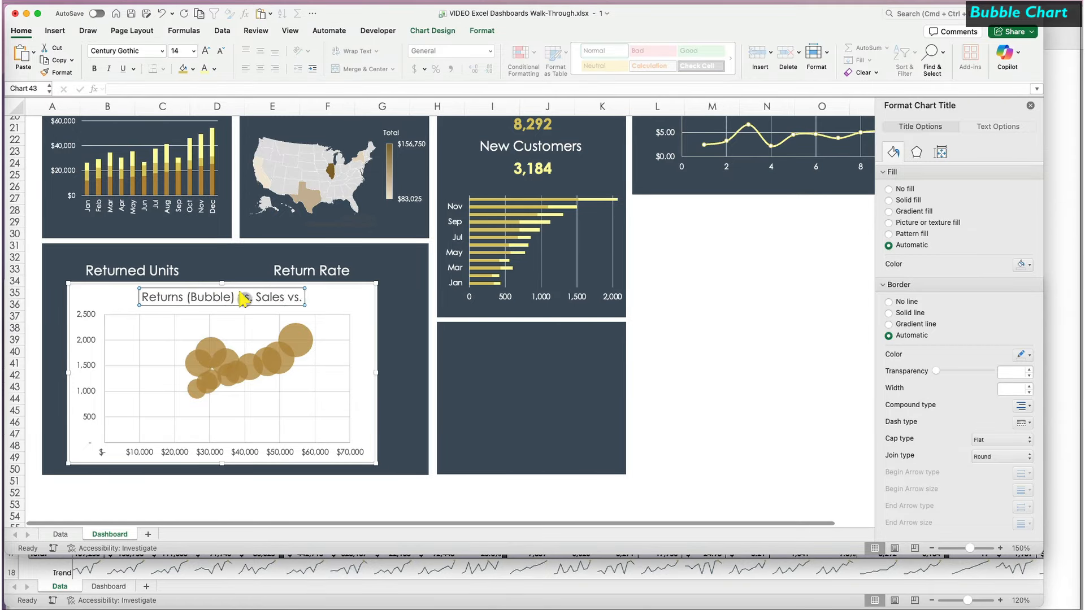
{"action": "type", "text": "s"}
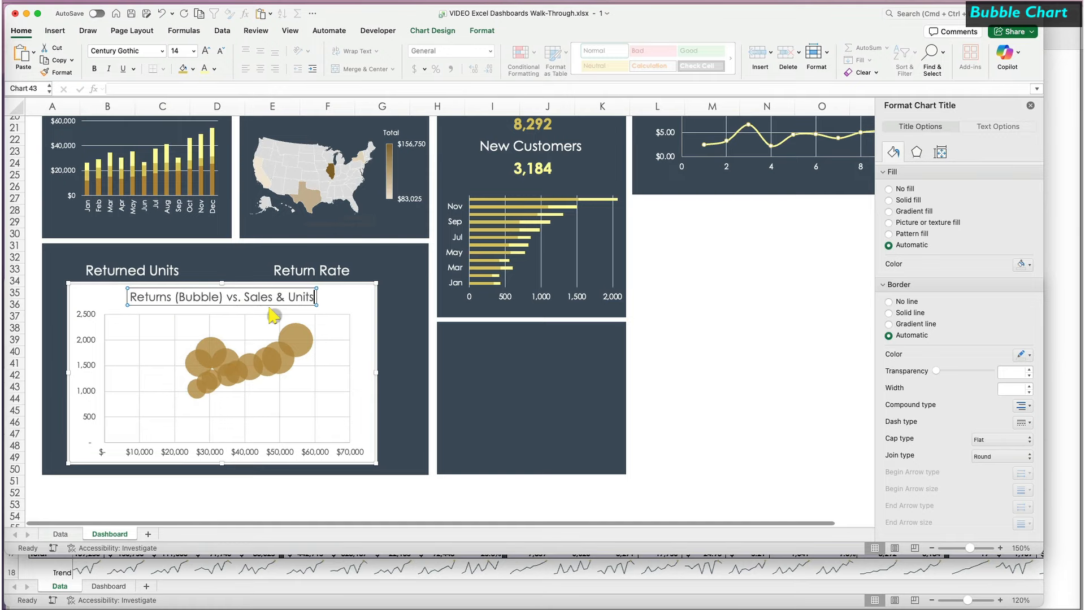
Reduce the bubble chart title to 12 pt and italicize "(Bubble)" in it.
{"action": "left_click", "coordinate": [336, 297]}
{"action": "left_click", "coordinate": [298, 296]}
{"action": "left_click", "coordinate": [218, 50]}
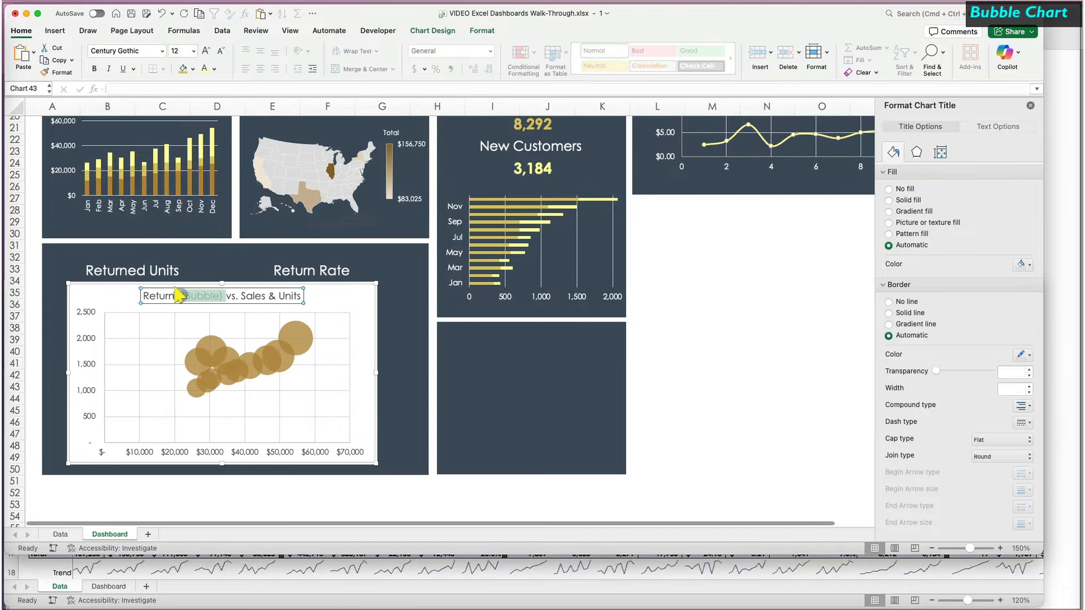
{"action": "left_click", "coordinate": [392, 314]}
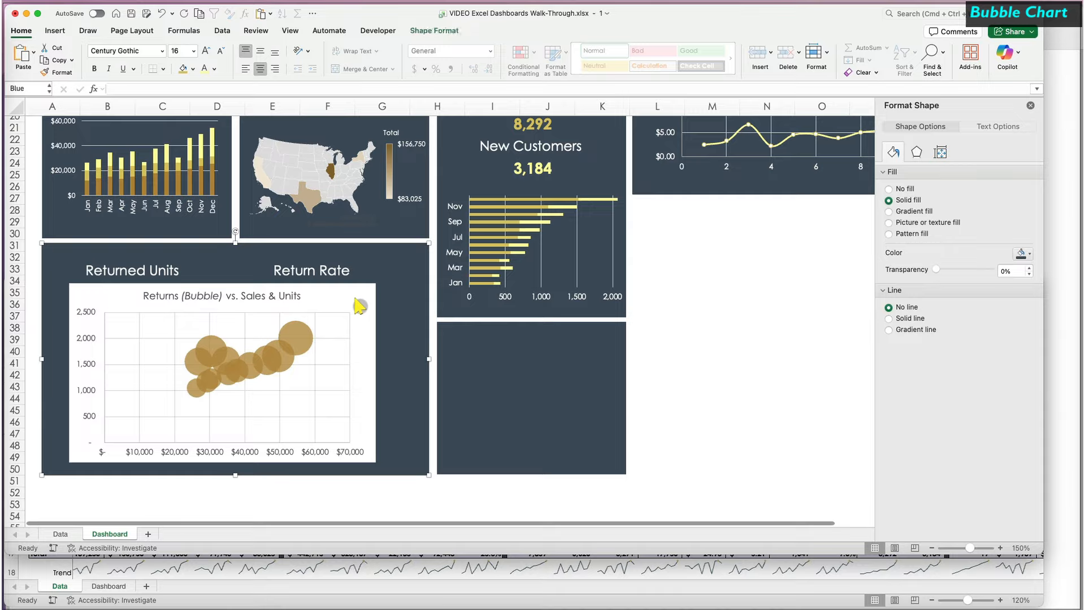
{"action": "left_click", "coordinate": [360, 305]}
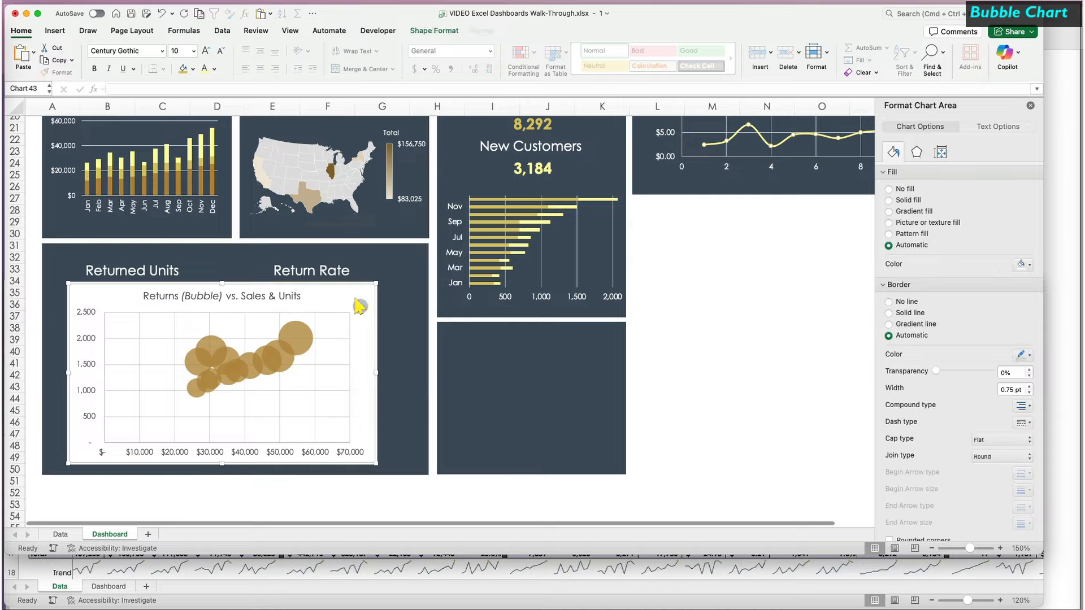
Remove the bubble chart's border and background fill and make its text white.
{"action": "left_click", "coordinate": [888, 303]}
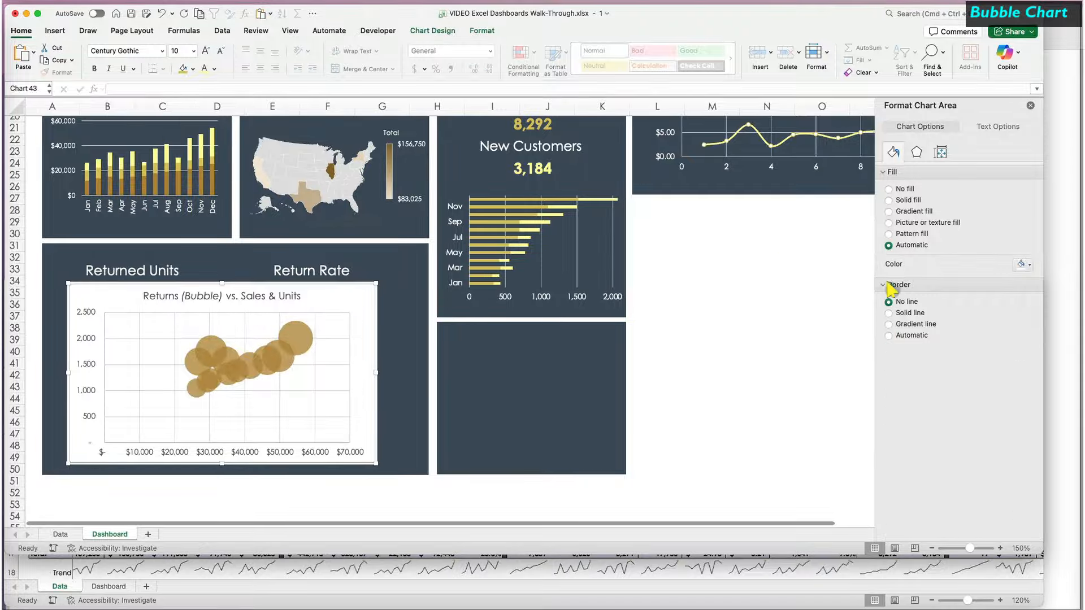
{"action": "left_click", "coordinate": [888, 189]}
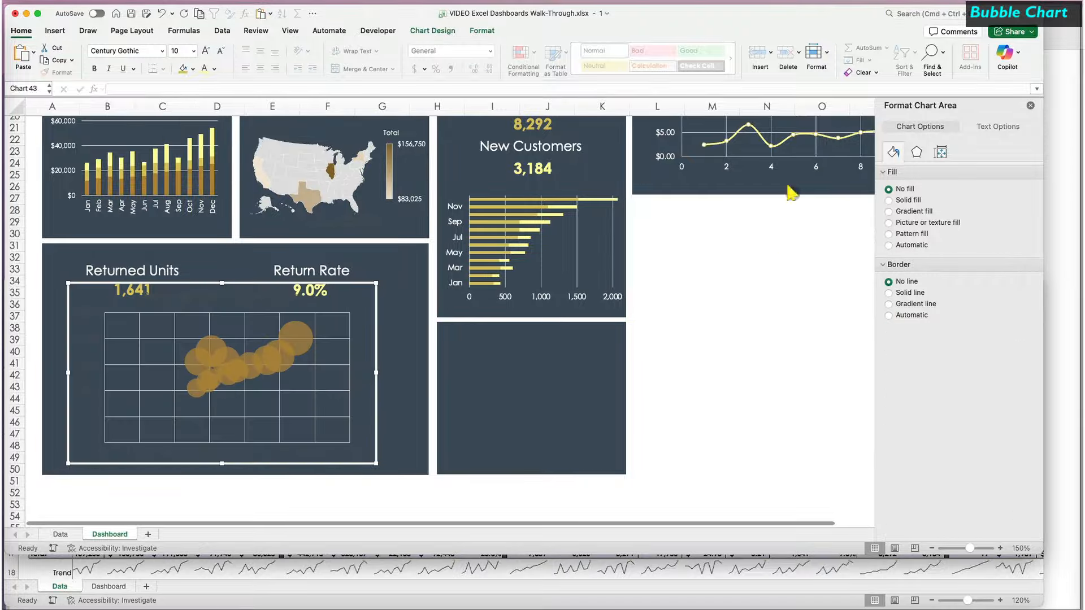
{"action": "left_click", "coordinate": [214, 68]}
{"action": "left_click", "coordinate": [205, 125]}
{"action": "left_click", "coordinate": [390, 347]}
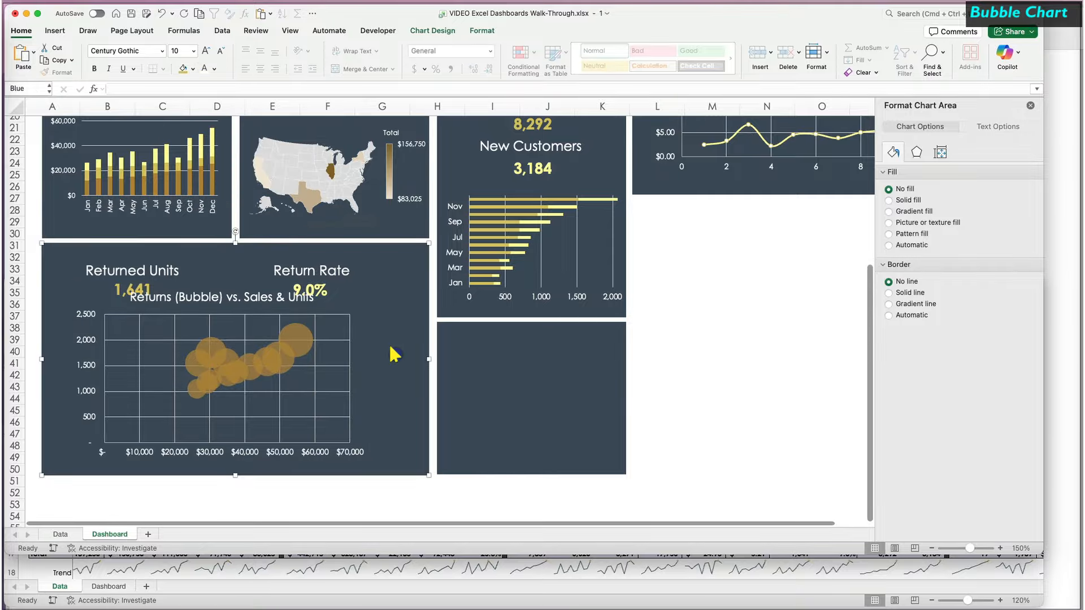
Move the Returned Units and Return Rate labels and values higher in the panel and place the bubble chart directly beneath them.
{"action": "left_click", "coordinate": [287, 254], "text": "shift"}
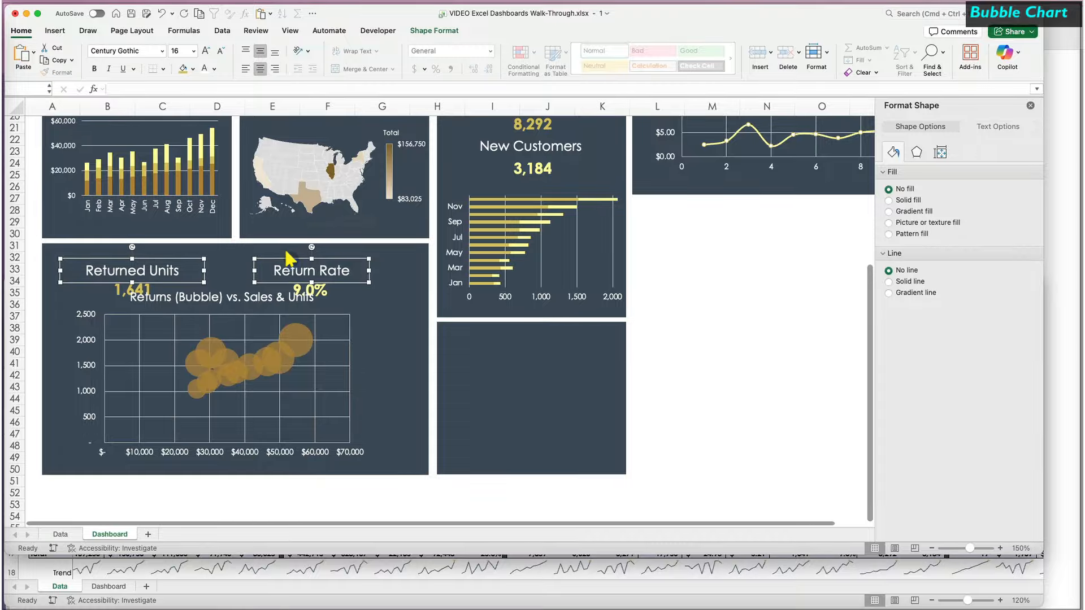
{"action": "left_click_drag", "start_coordinate": [286, 252], "coordinate": [286, 244]}
{"action": "left_click_drag", "start_coordinate": [220, 299], "coordinate": [220, 342]}
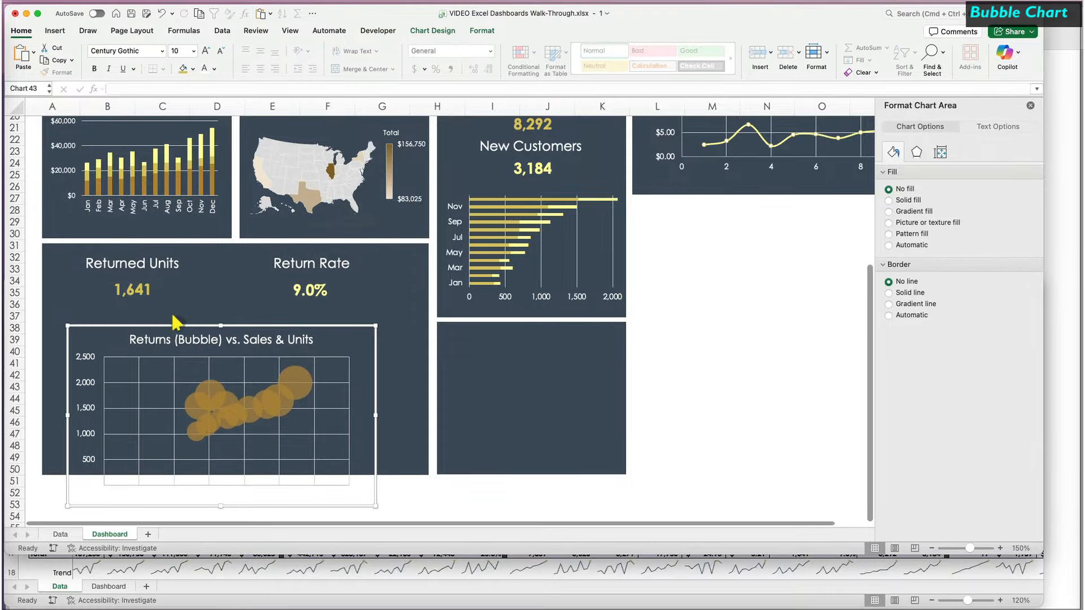
{"action": "left_click", "coordinate": [131, 280]}
{"action": "left_click", "coordinate": [318, 284], "text": "shift"}
{"action": "left_click_drag", "start_coordinate": [317, 284], "coordinate": [312, 268]}
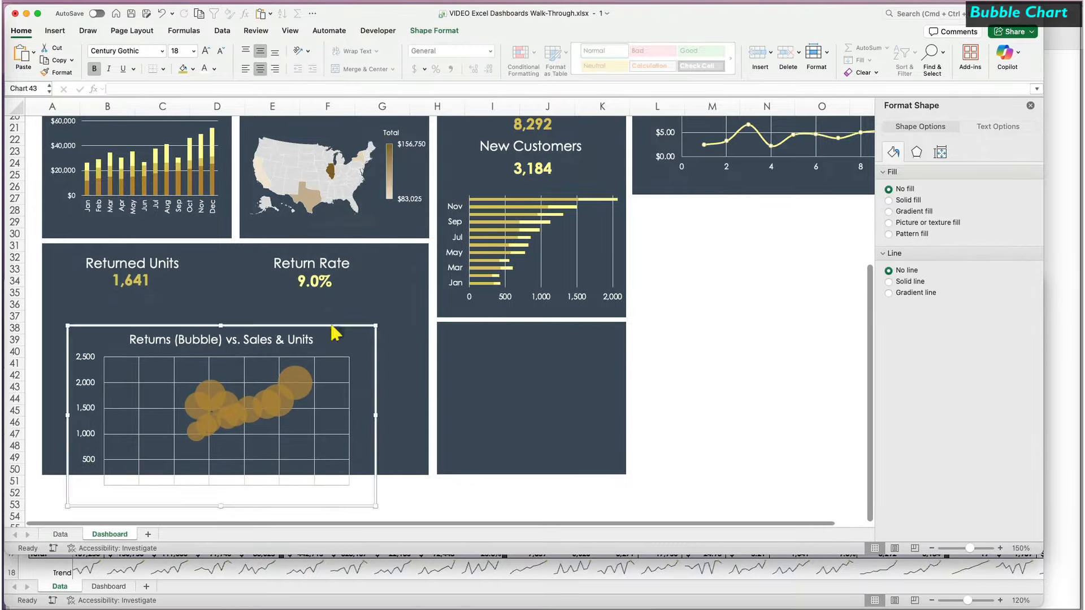
{"action": "left_click_drag", "start_coordinate": [330, 321], "coordinate": [327, 281]}
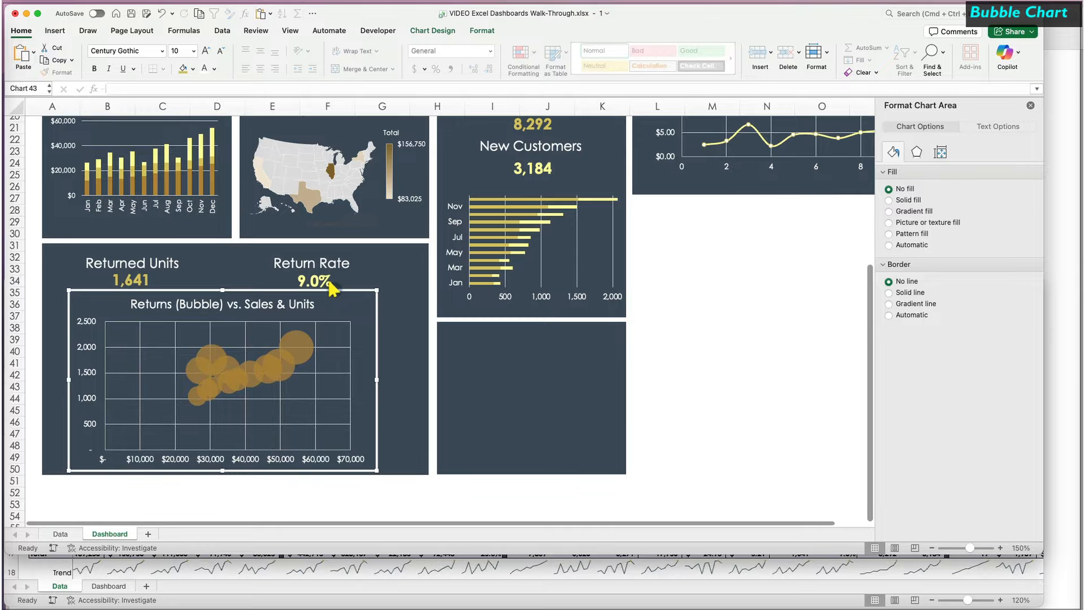
Format the bubble chart's horizontal axis numbers as Currency with no decimal places.
{"action": "left_click", "coordinate": [274, 457]}
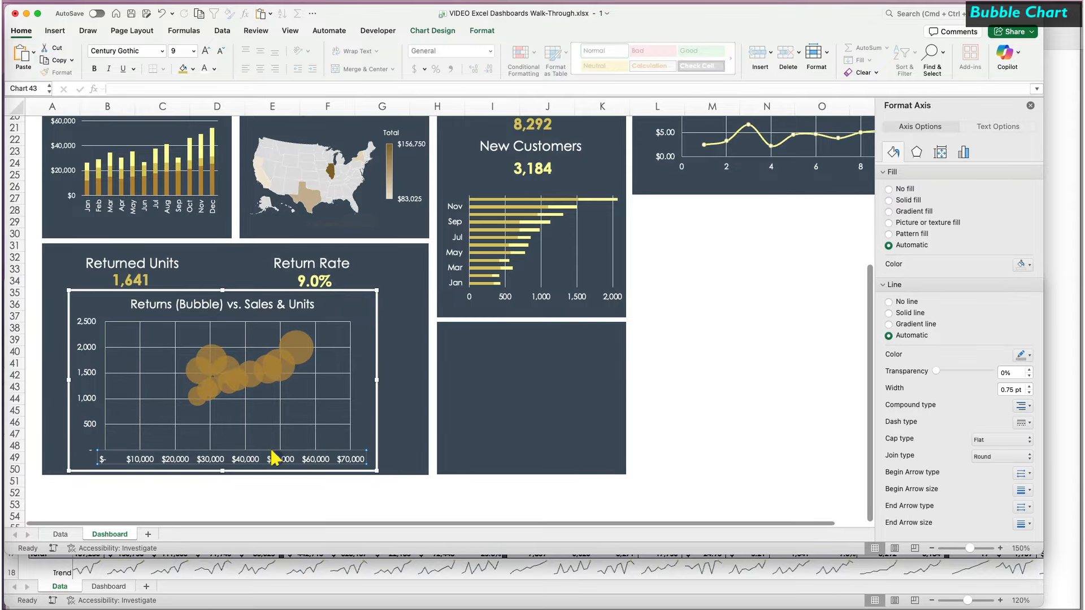
{"action": "left_click", "coordinate": [888, 215]}
{"action": "left_click", "coordinate": [1017, 243]}
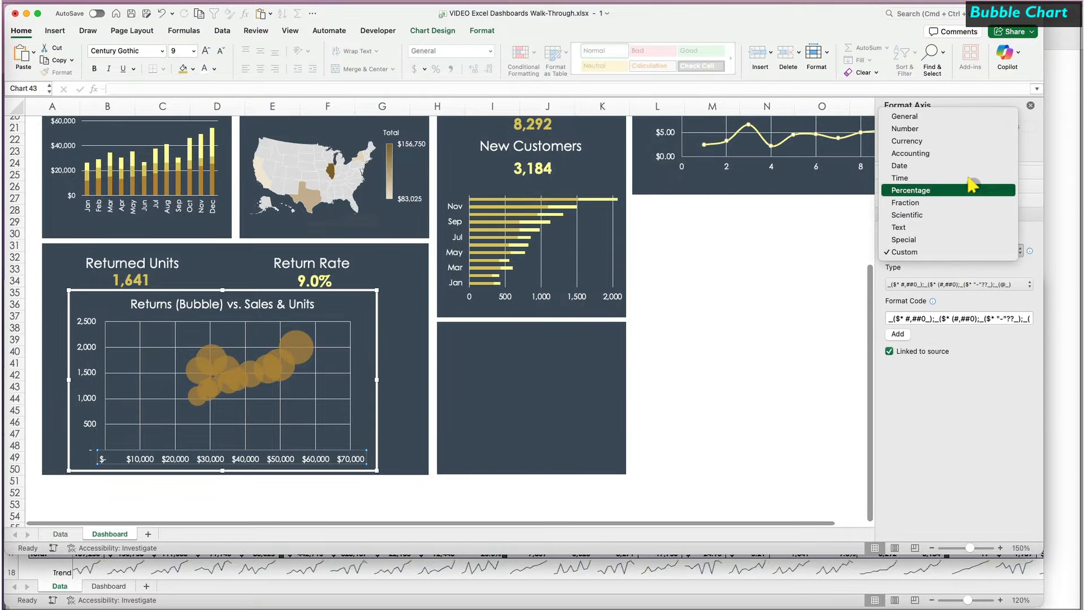
{"action": "left_click", "coordinate": [938, 141]}
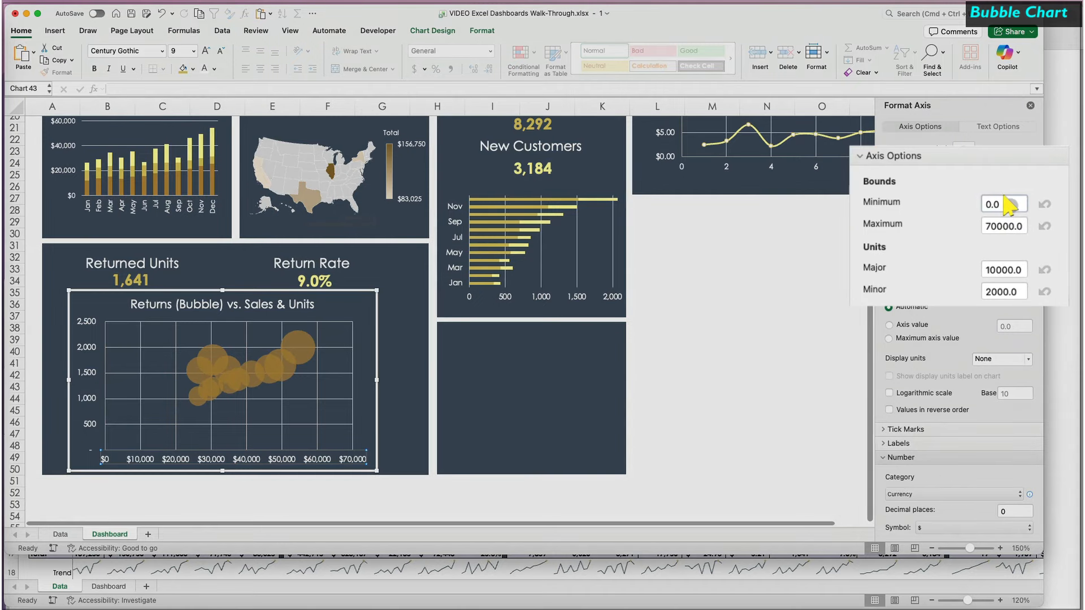
Set the bubble chart's horizontal axis to a minimum of 20000, a maximum of 60000 and major units of 10000.
{"action": "left_click", "coordinate": [1005, 197]}
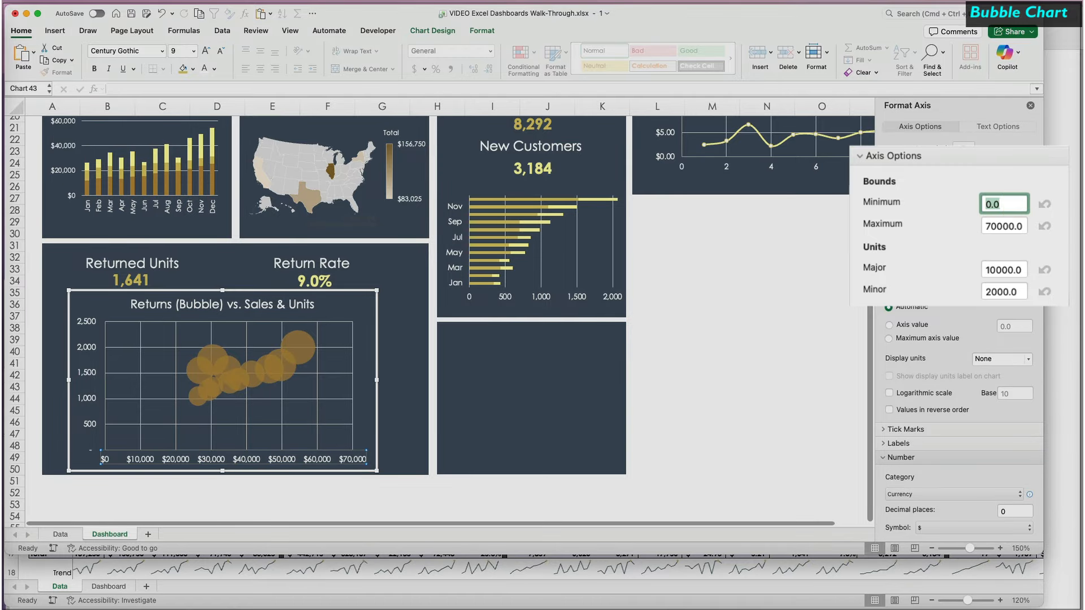
{"action": "type", "text": "20000"}
{"action": "key", "text": "Return"}
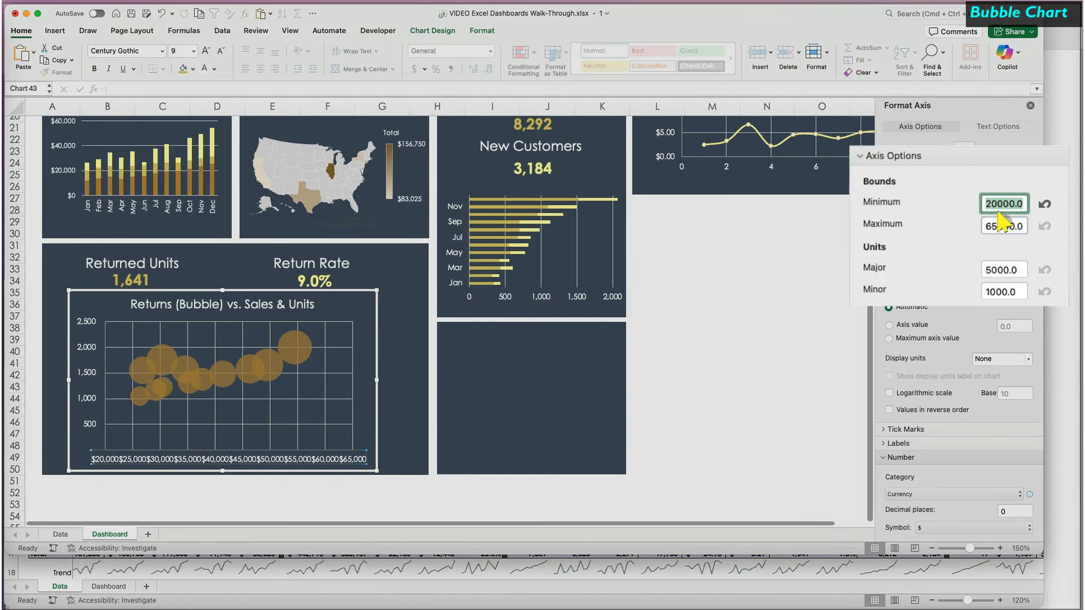
{"action": "left_click", "coordinate": [1002, 270]}
{"action": "type", "text": "1000"}
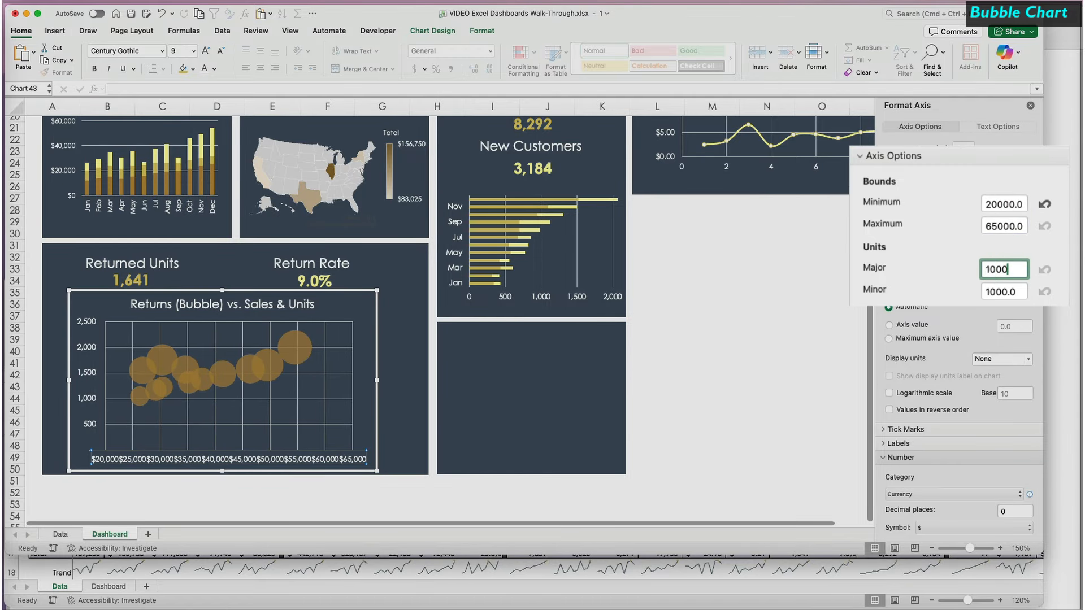
{"action": "type", "text": "0"}
{"action": "key", "text": "Return"}
{"action": "left_click", "coordinate": [1002, 225]}
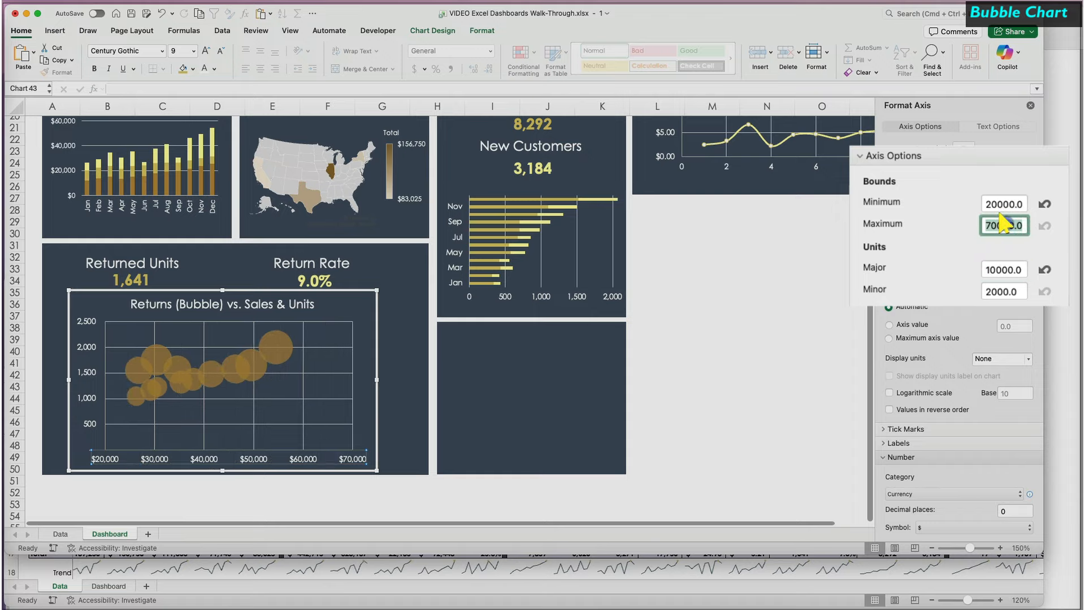
{"action": "type", "text": "60000"}
{"action": "key", "text": "Return"}
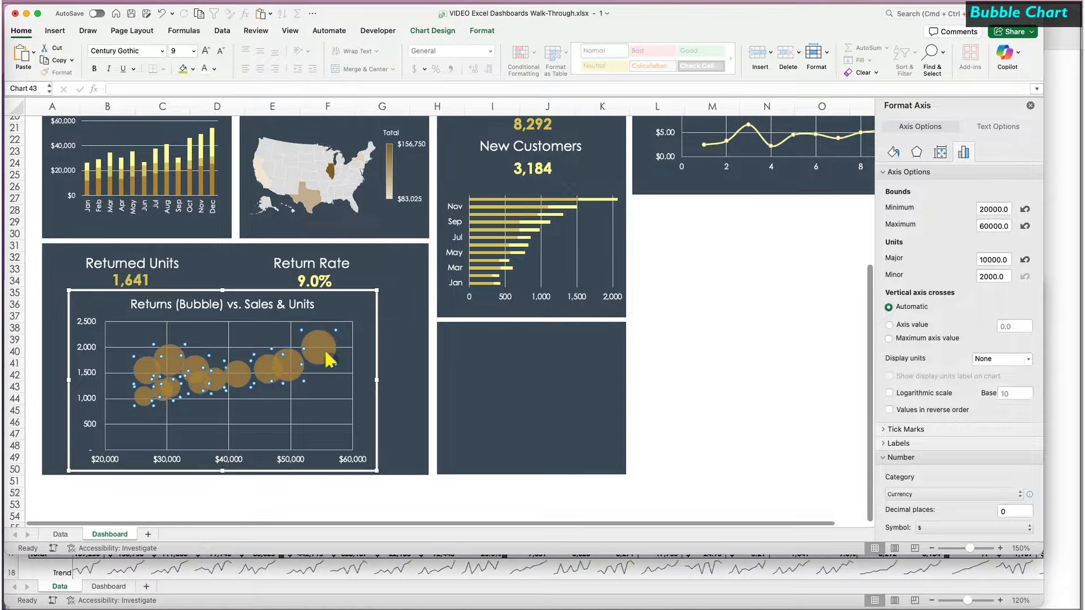
Scale the size of the chart's bubbles to 125.
{"action": "left_click", "coordinate": [318, 347]}
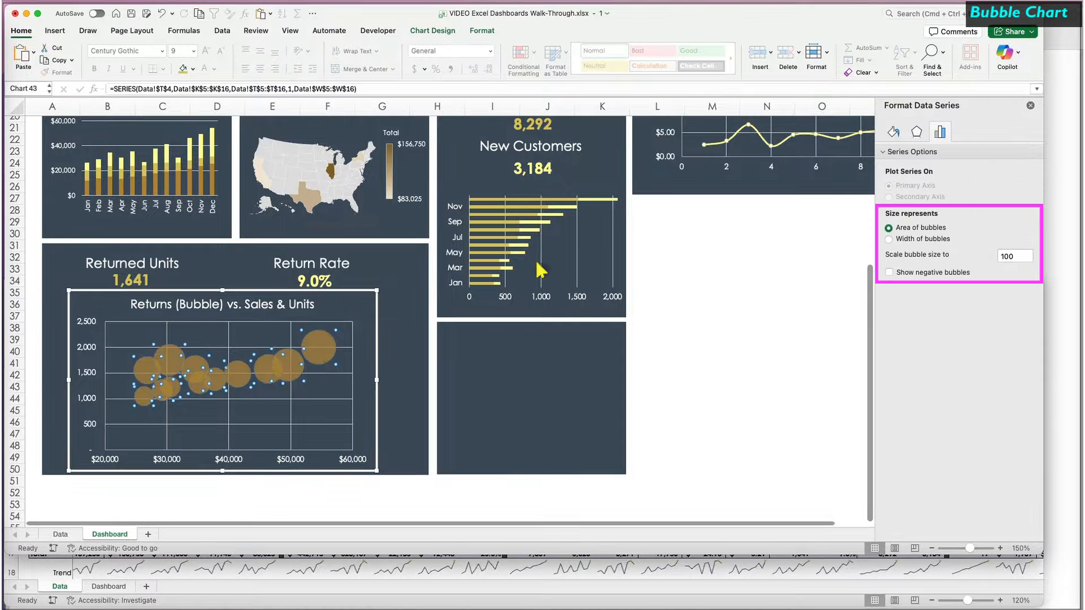
{"action": "double_click", "coordinate": [1011, 256]}
{"action": "key", "text": "Return"}
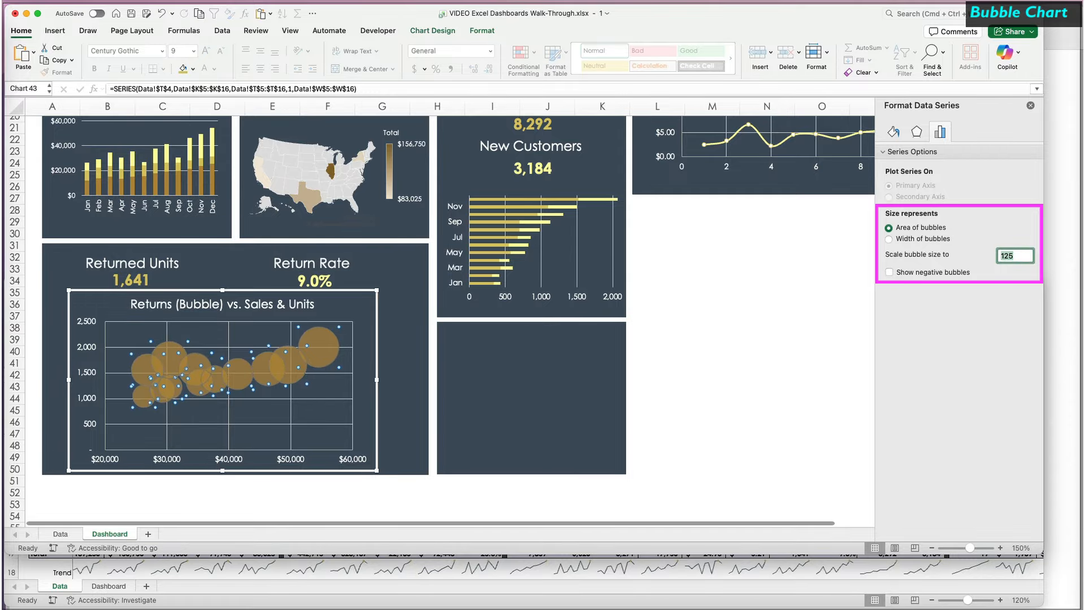
Turn on varying colors by point for the bubble series and give all bubbles a solid gold fill.
{"action": "left_click", "coordinate": [892, 132]}
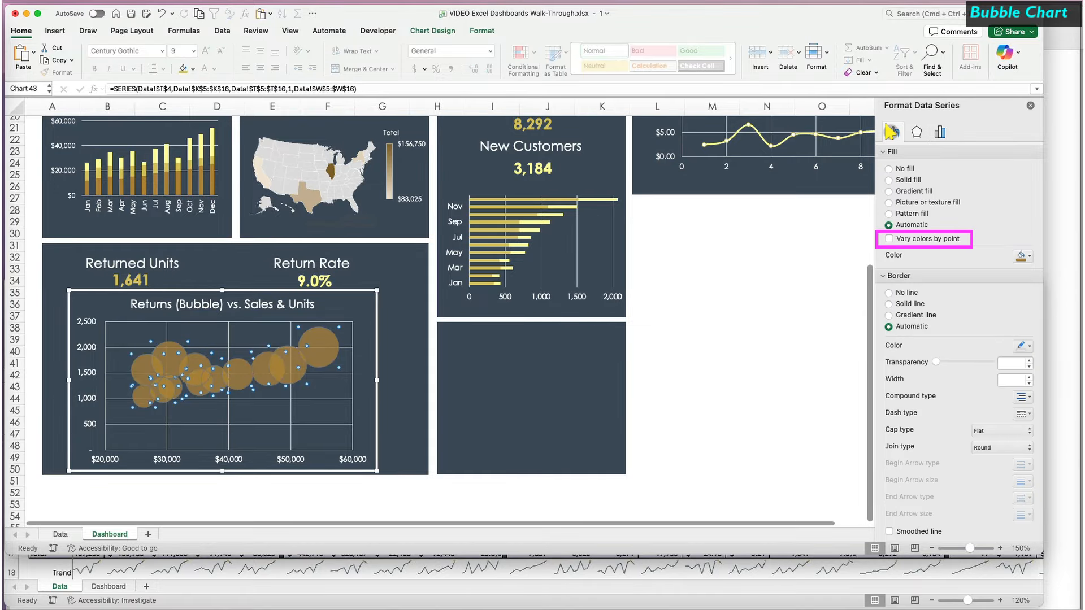
{"action": "left_click", "coordinate": [889, 239]}
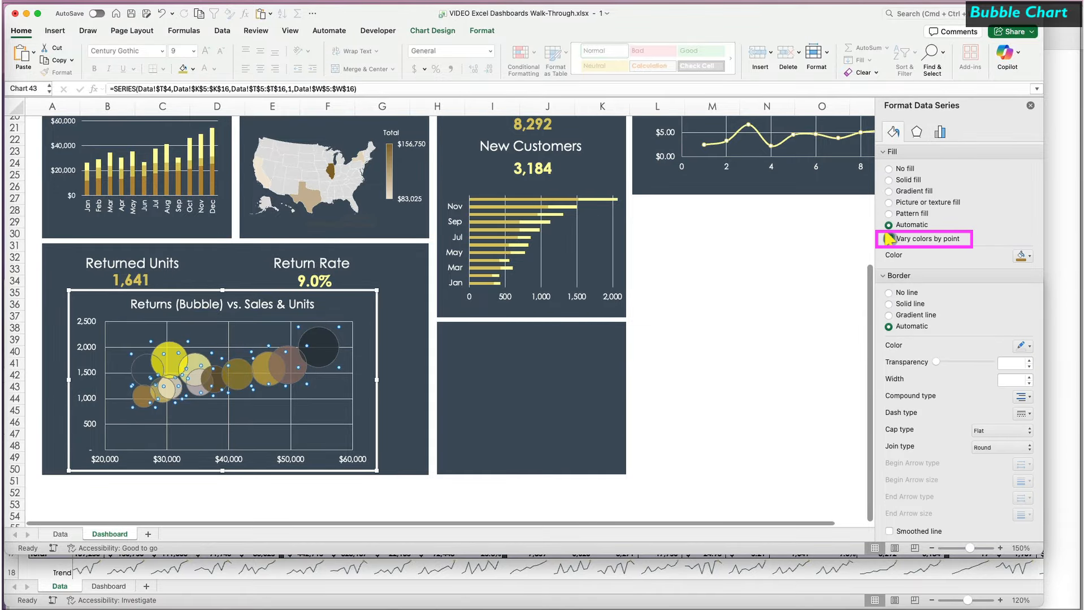
{"action": "left_click", "coordinate": [889, 180]}
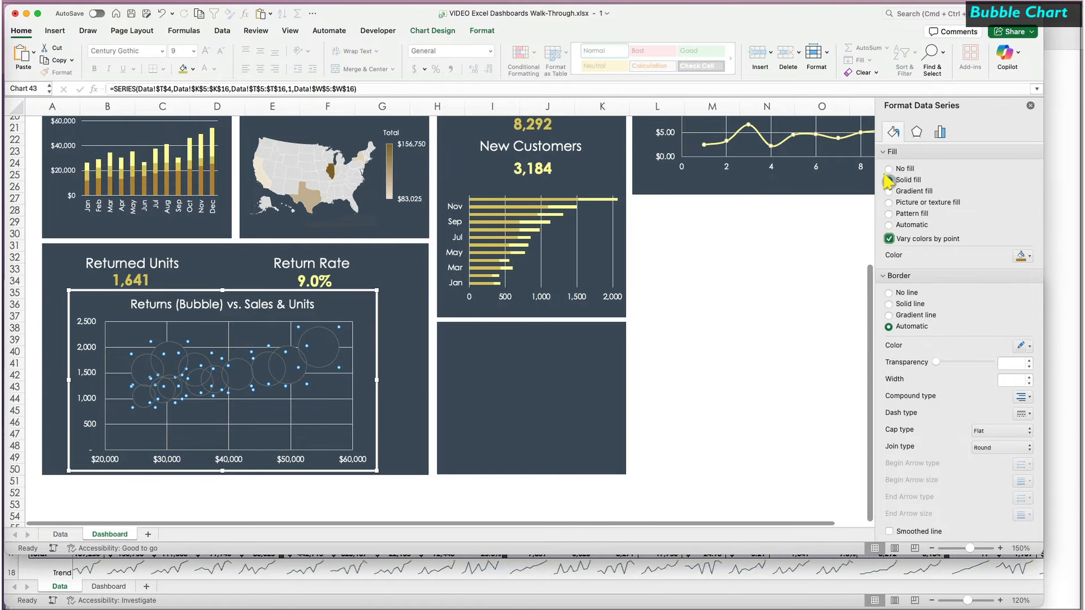
{"action": "left_click", "coordinate": [1022, 255]}
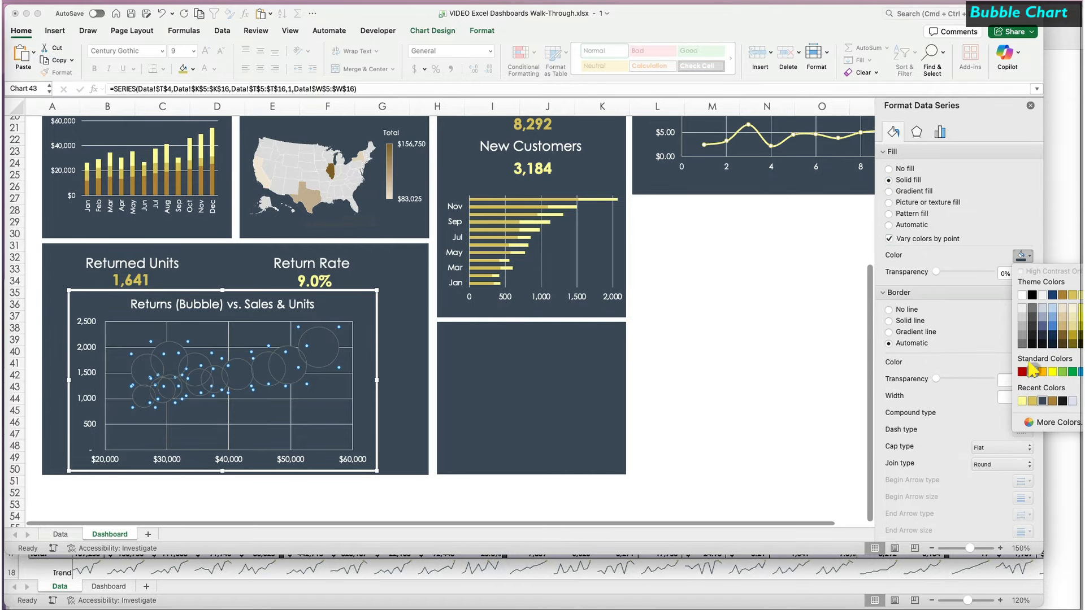
{"action": "left_click", "coordinate": [1035, 402]}
Add centered data labels to the bubbles and make the label text black.
{"action": "left_click", "coordinate": [433, 30]}
{"action": "left_click", "coordinate": [24, 53]}
{"action": "mouse_move", "coordinate": [63, 111]}
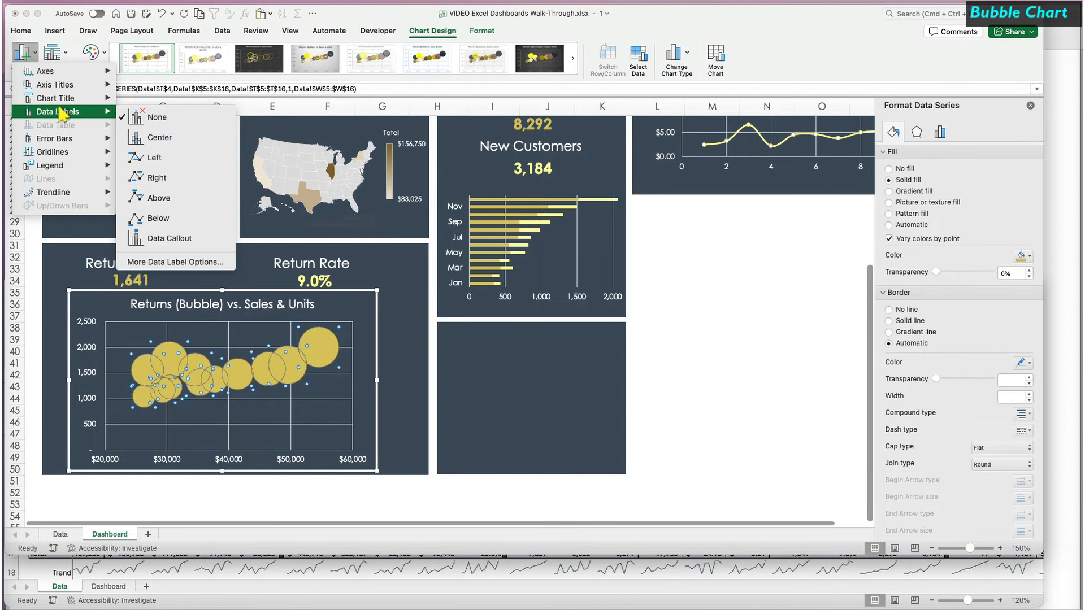
{"action": "left_click", "coordinate": [157, 138]}
{"action": "left_click", "coordinate": [21, 31]}
{"action": "left_click", "coordinate": [215, 68]}
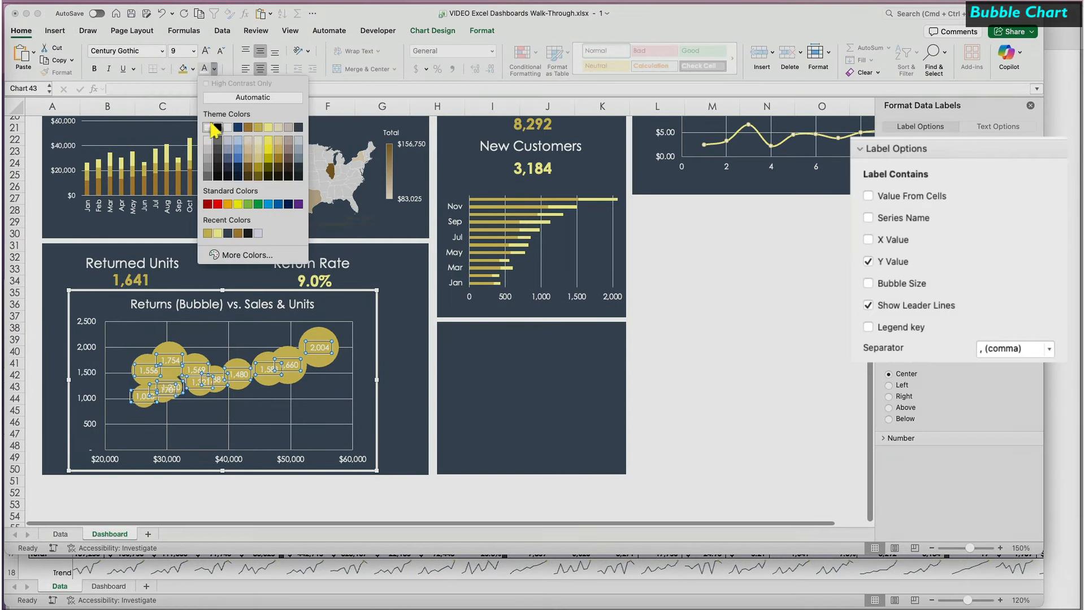
{"action": "left_click", "coordinate": [291, 217]}
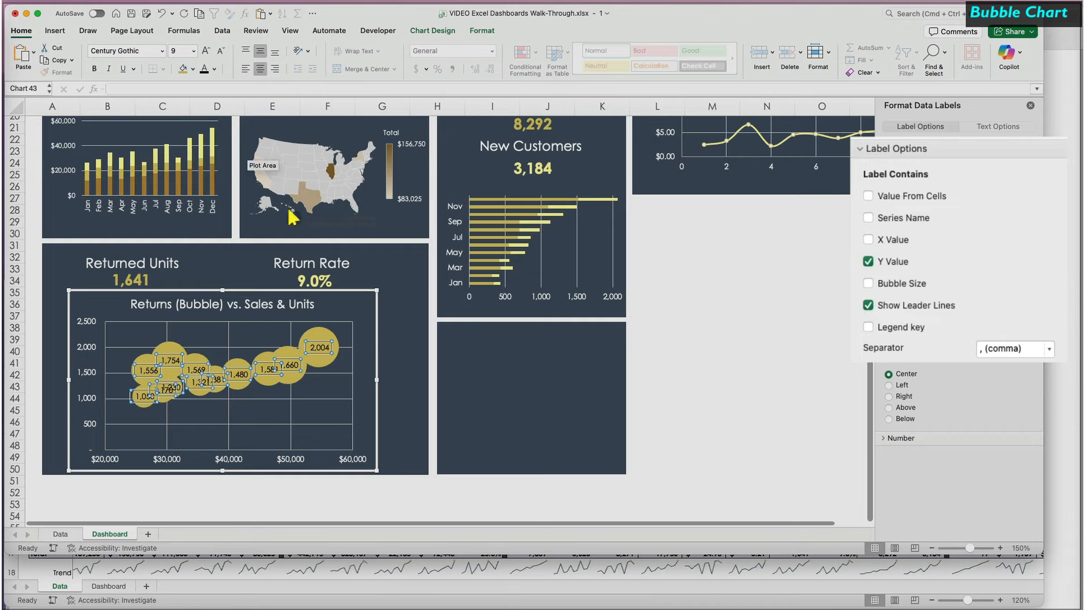
Make the data labels show the bubble size instead of the Y value.
{"action": "left_click", "coordinate": [868, 262]}
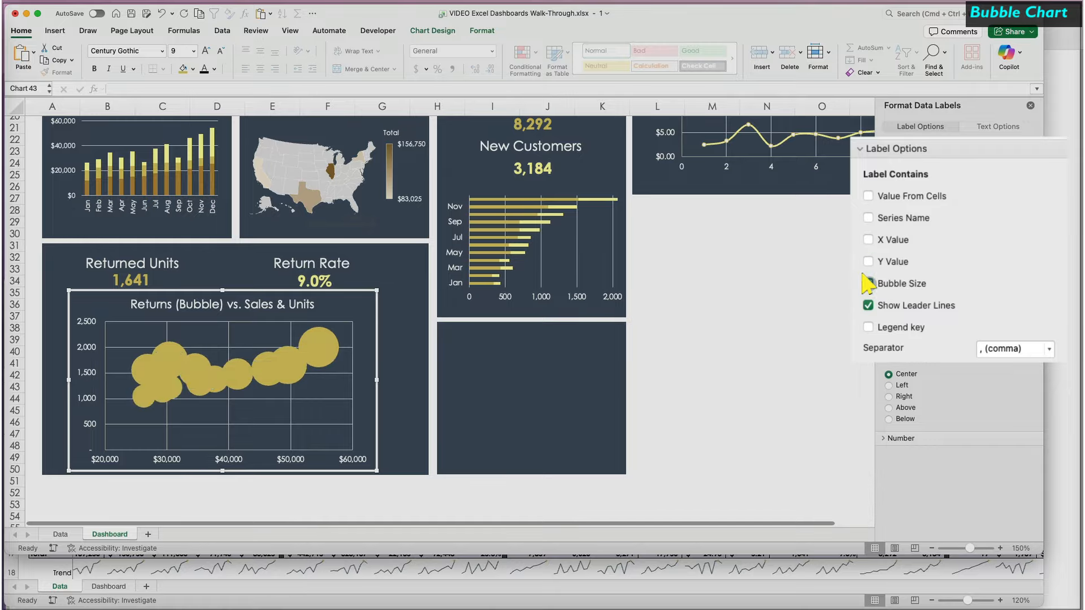
{"action": "left_click", "coordinate": [868, 283]}
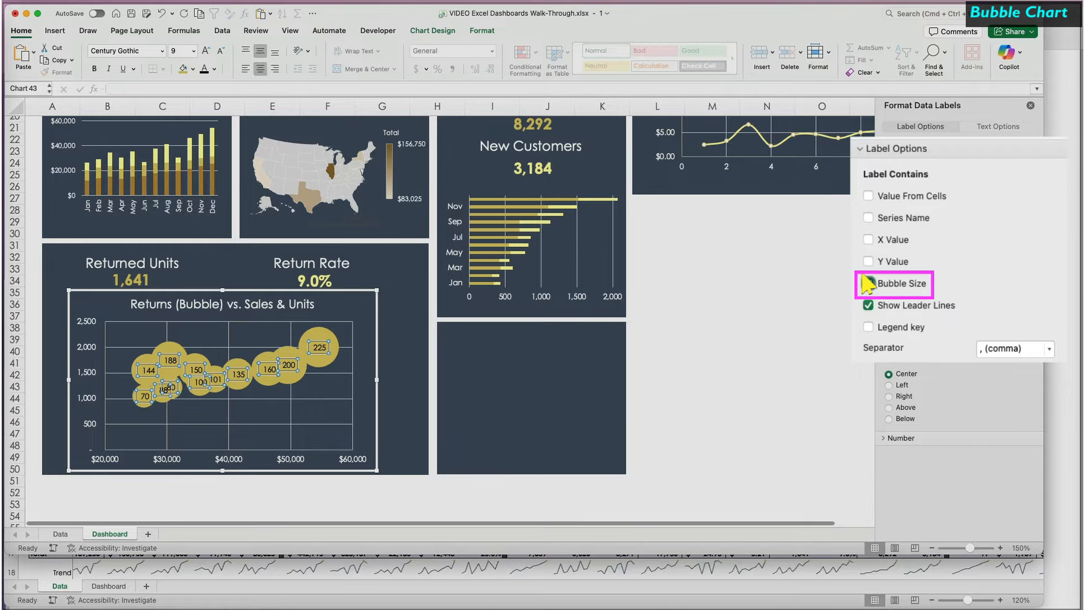
{"action": "left_click", "coordinate": [741, 359]}
Fill the three largest bubbles, labelled 225, 200 and 188, with the dark golden brown from the recent colors.
{"action": "double_click", "coordinate": [322, 333]}
{"action": "left_click", "coordinate": [896, 131]}
{"action": "left_click", "coordinate": [1024, 255]}
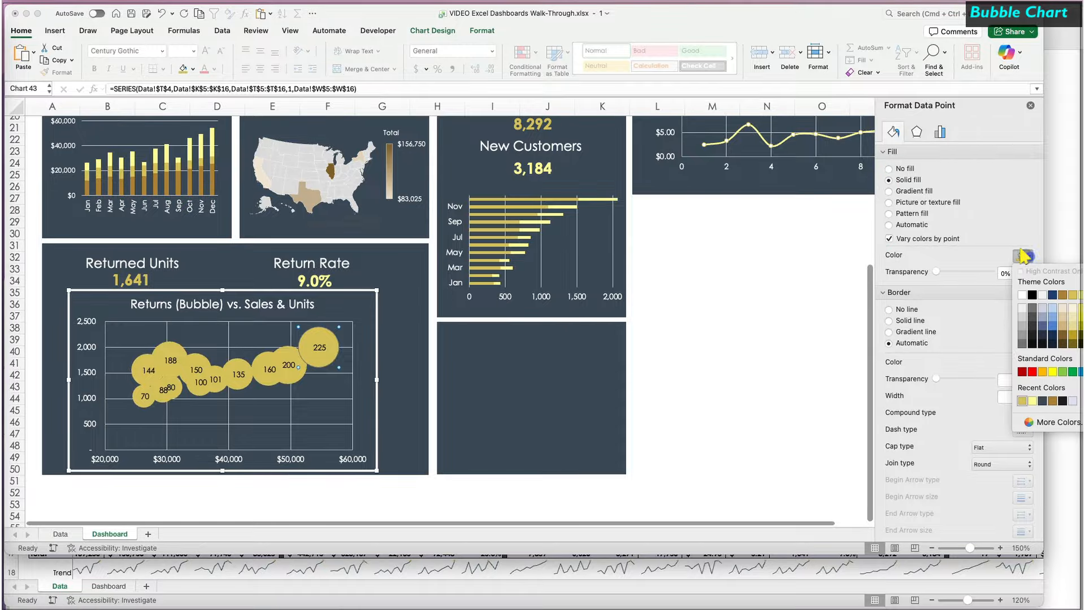
{"action": "left_click", "coordinate": [1041, 403]}
{"action": "left_click", "coordinate": [1025, 256]}
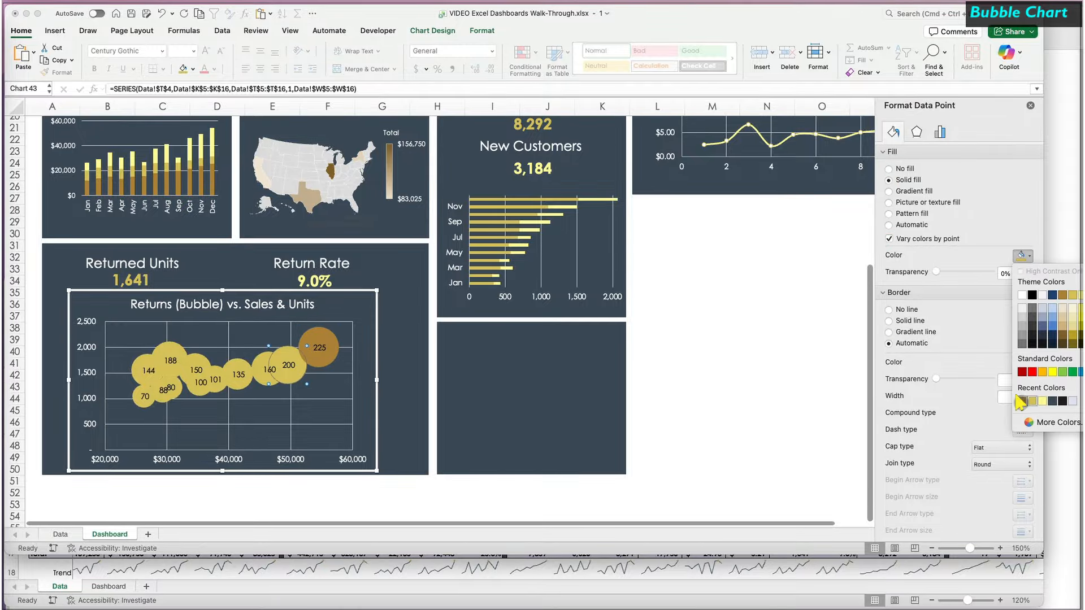
{"action": "left_click", "coordinate": [1022, 402]}
{"action": "left_click", "coordinate": [170, 360]}
{"action": "left_click", "coordinate": [170, 360]}
{"action": "left_click", "coordinate": [1024, 256]}
{"action": "left_click", "coordinate": [1022, 402]}
Fill the small bubbles labelled 70 and 80 with the pale yellow from the recent colors.
{"action": "left_click", "coordinate": [144, 397]}
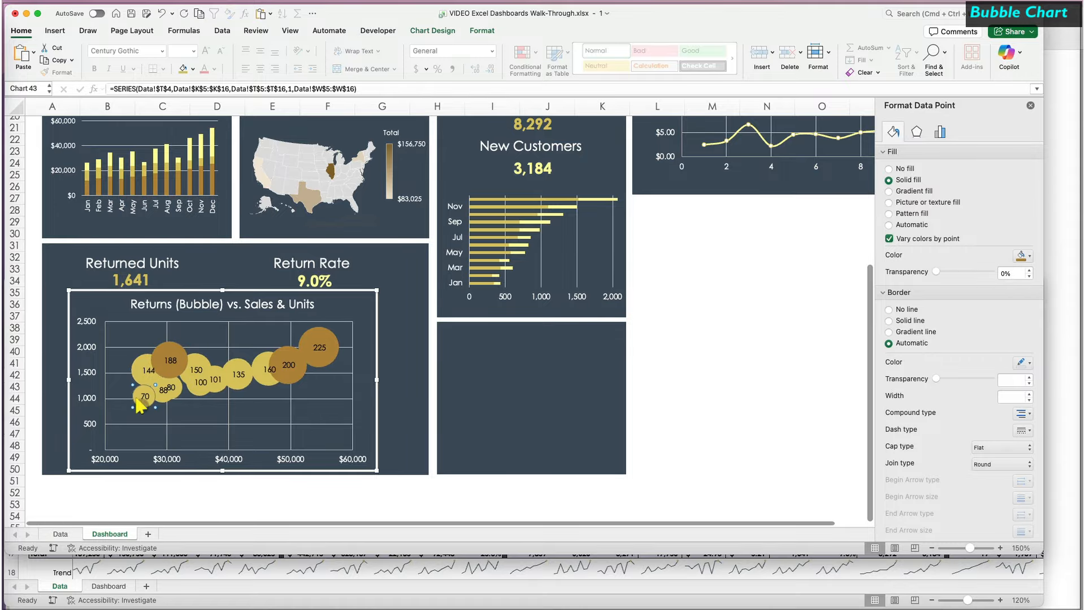
{"action": "left_click", "coordinate": [1024, 256]}
{"action": "left_click", "coordinate": [1040, 402]}
{"action": "left_click", "coordinate": [174, 390]}
{"action": "left_click", "coordinate": [1024, 255]}
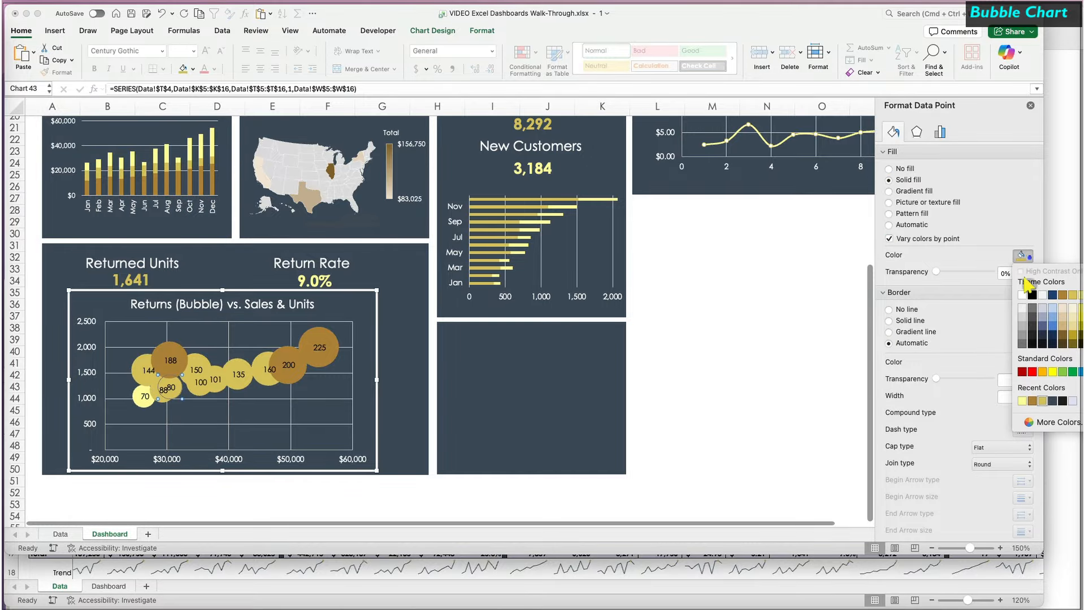
{"action": "left_click", "coordinate": [1021, 403]}
{"action": "left_click", "coordinate": [275, 491]}
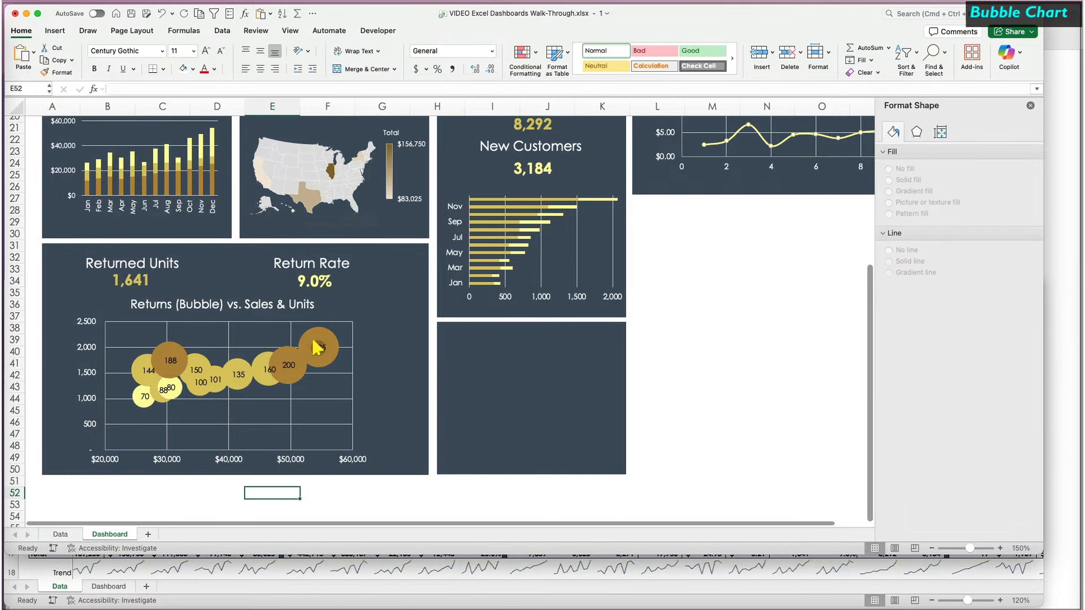
Recolour the 225, 200 and 188 data labels on the dark brown bubbles of the returns chart to white.
{"action": "left_click", "coordinate": [318, 346]}
{"action": "left_click", "coordinate": [318, 346]}
{"action": "left_click", "coordinate": [214, 68]}
{"action": "left_click", "coordinate": [207, 125]}
{"action": "left_click", "coordinate": [287, 360]}
{"action": "left_click", "coordinate": [205, 68]}
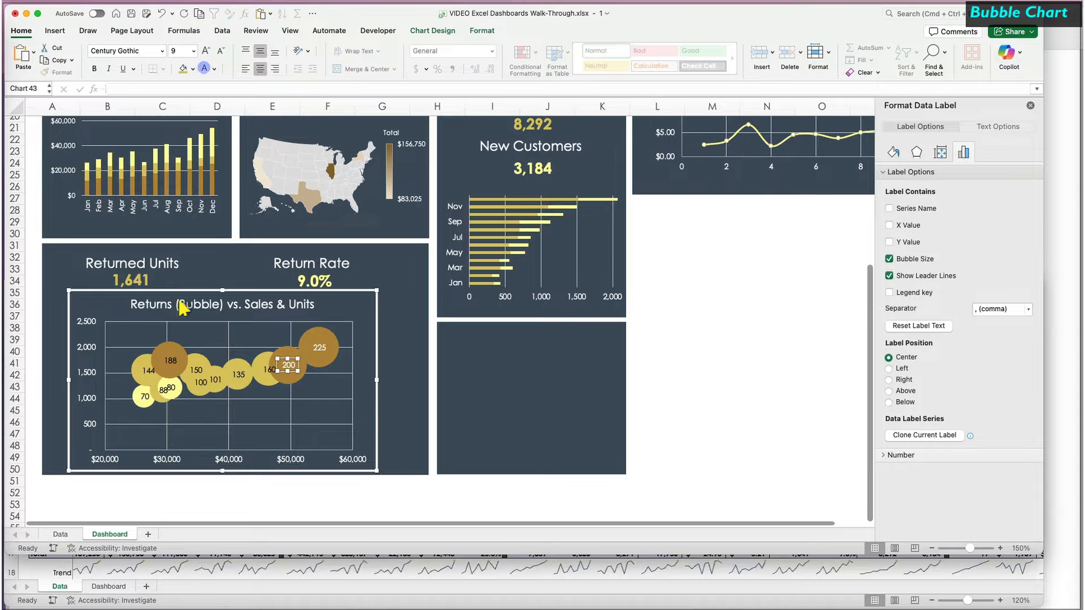
{"action": "left_click", "coordinate": [170, 361]}
{"action": "left_click", "coordinate": [204, 69]}
{"action": "left_click", "coordinate": [707, 421]}
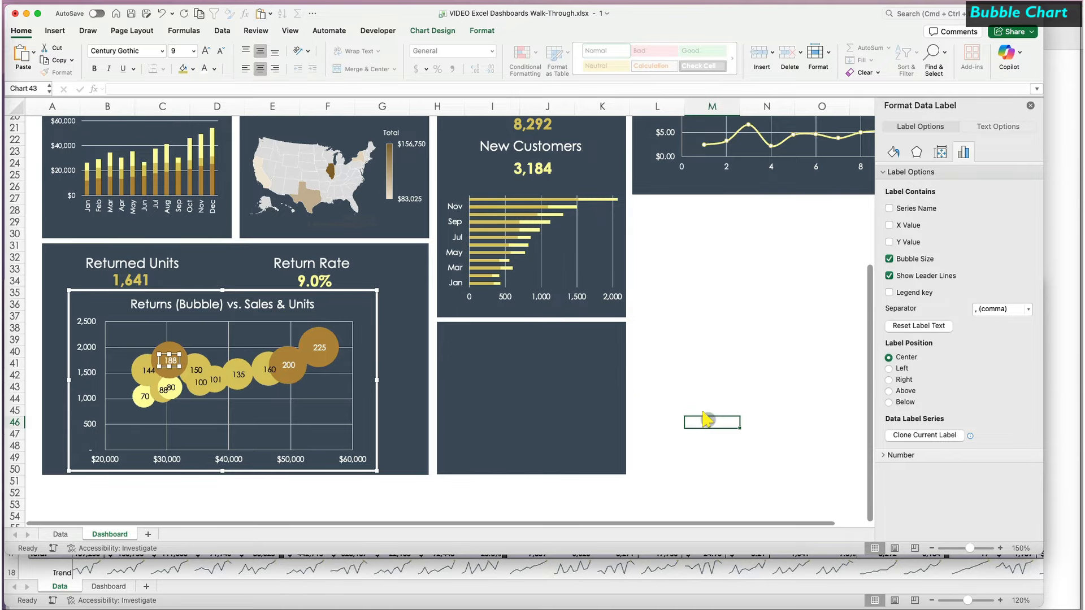
Reduce the bubble chart title's font size, and make the word "(Bubble)" within it smaller still and italic.
{"action": "left_click", "coordinate": [223, 304]}
{"action": "left_click", "coordinate": [220, 51]}
{"action": "left_click_drag", "start_coordinate": [225, 304], "coordinate": [179, 303]}
{"action": "left_click", "coordinate": [222, 51]}
{"action": "left_click", "coordinate": [109, 69]}
Set the bubble chart's vertical axis to a minimum bound of 500 and a major unit of 500.
{"action": "left_click", "coordinate": [87, 346]}
{"action": "left_click", "coordinate": [995, 209]}
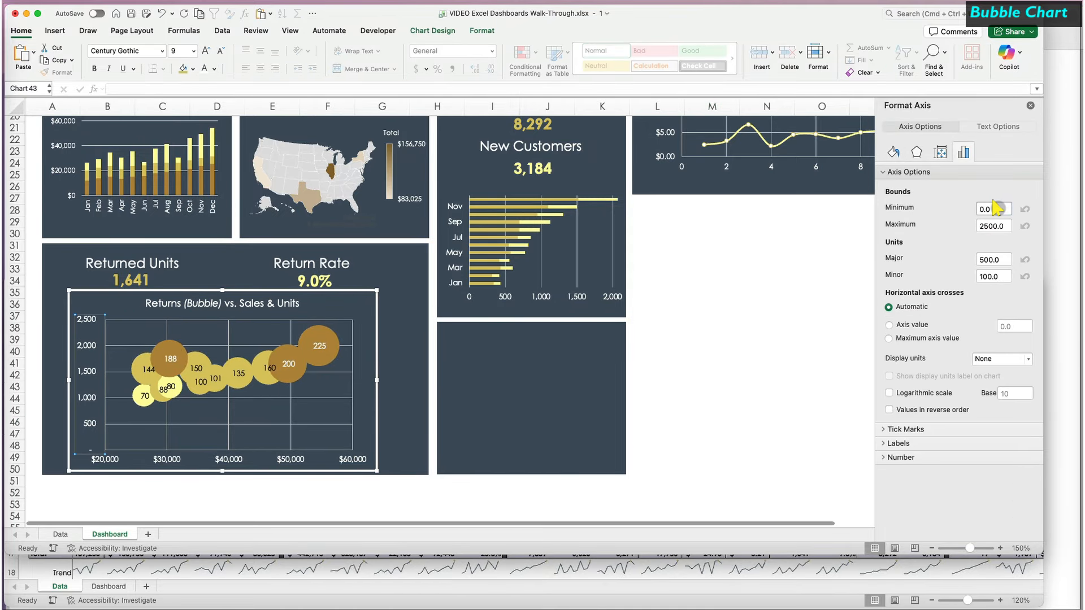
{"action": "type", "text": "500"}
{"action": "key", "text": "Return"}
{"action": "left_click", "coordinate": [996, 259]}
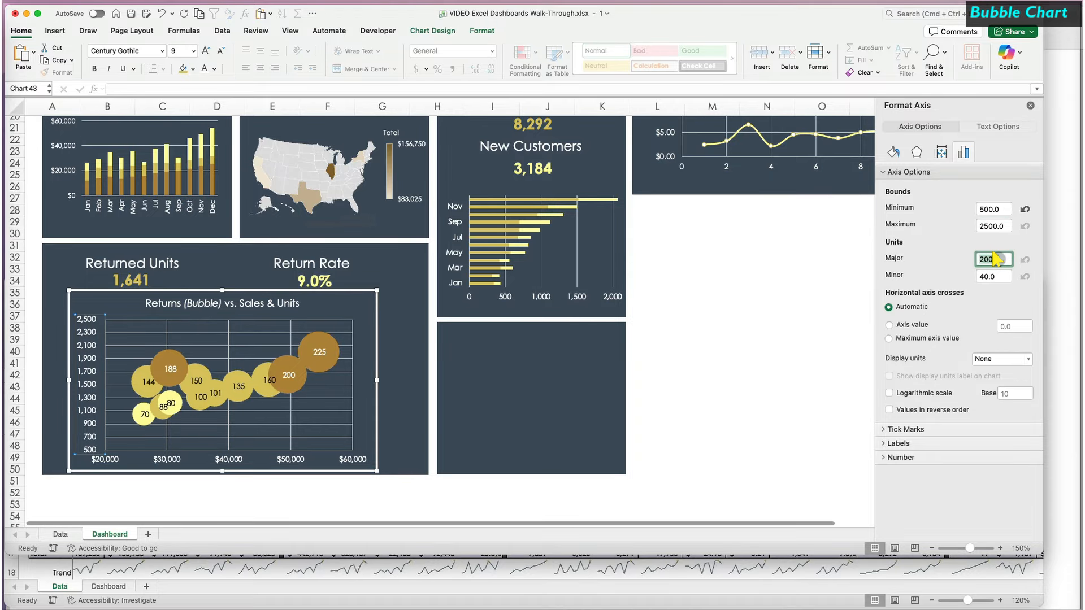
{"action": "type", "text": "500"}
{"action": "key", "text": "Return"}
{"action": "left_click", "coordinate": [704, 411]}
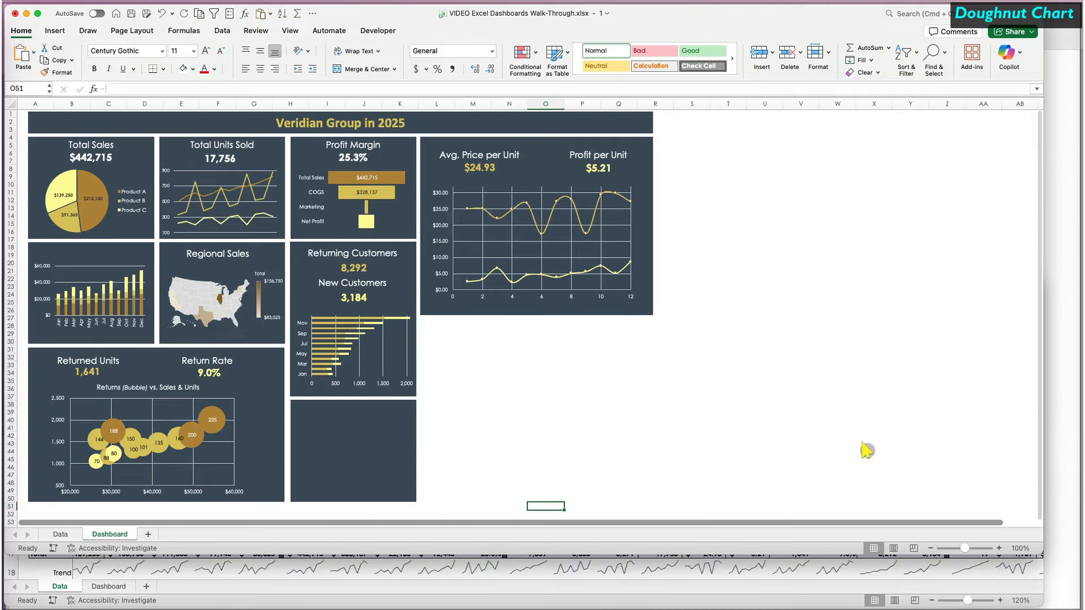
Link the empty card below the customers card to the Return on Assets definition with the formula =Data!E24.
{"action": "left_click", "coordinate": [353, 418]}
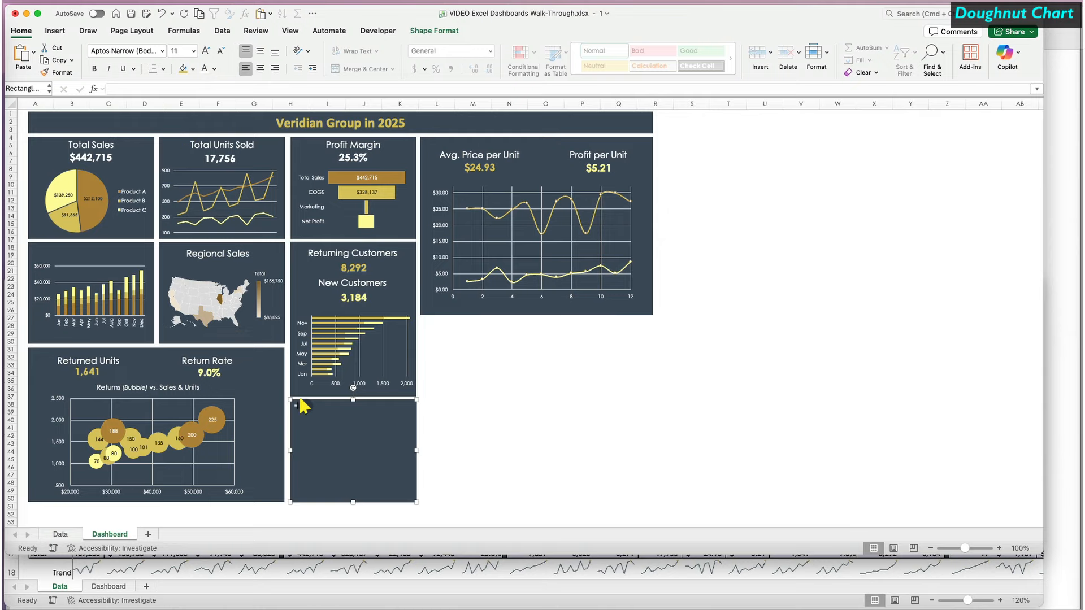
{"action": "left_click", "coordinate": [202, 89]}
{"action": "type", "text": "="}
{"action": "left_click", "coordinate": [344, 581]}
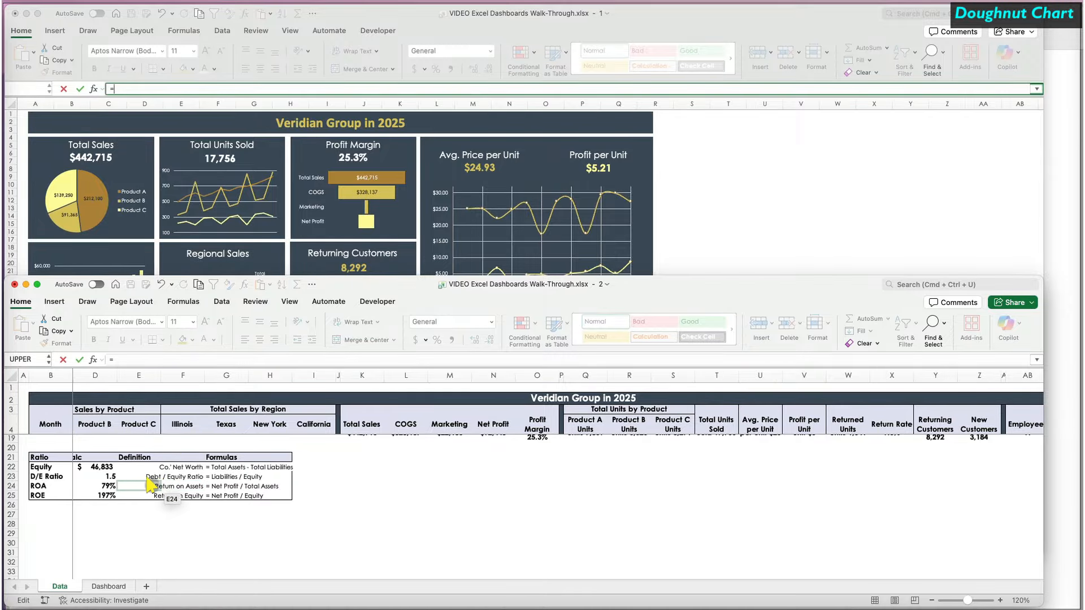
{"action": "left_click", "coordinate": [149, 484]}
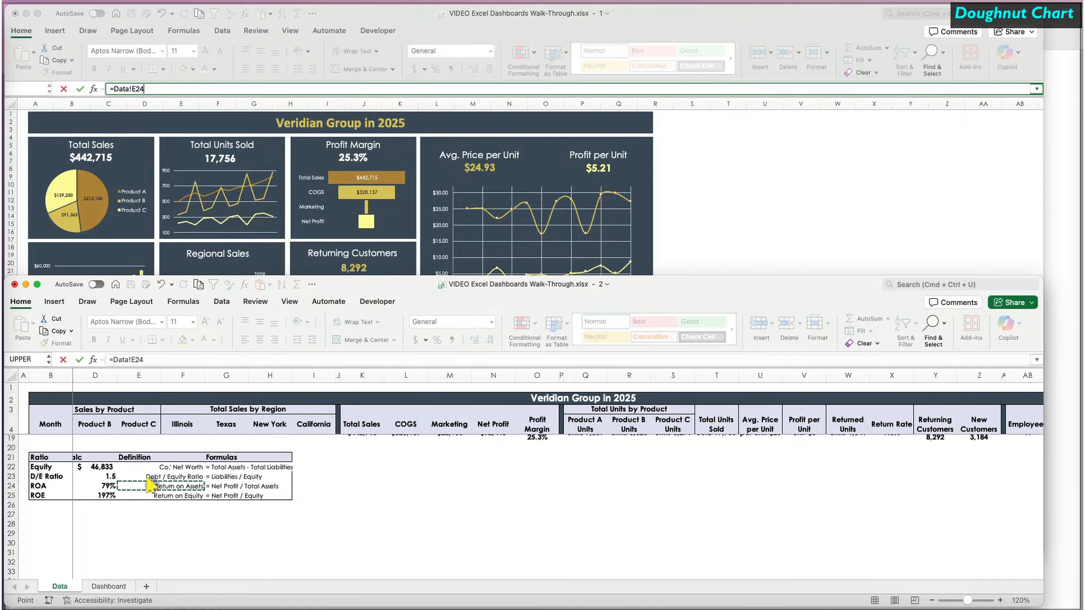
{"action": "key", "text": "Return"}
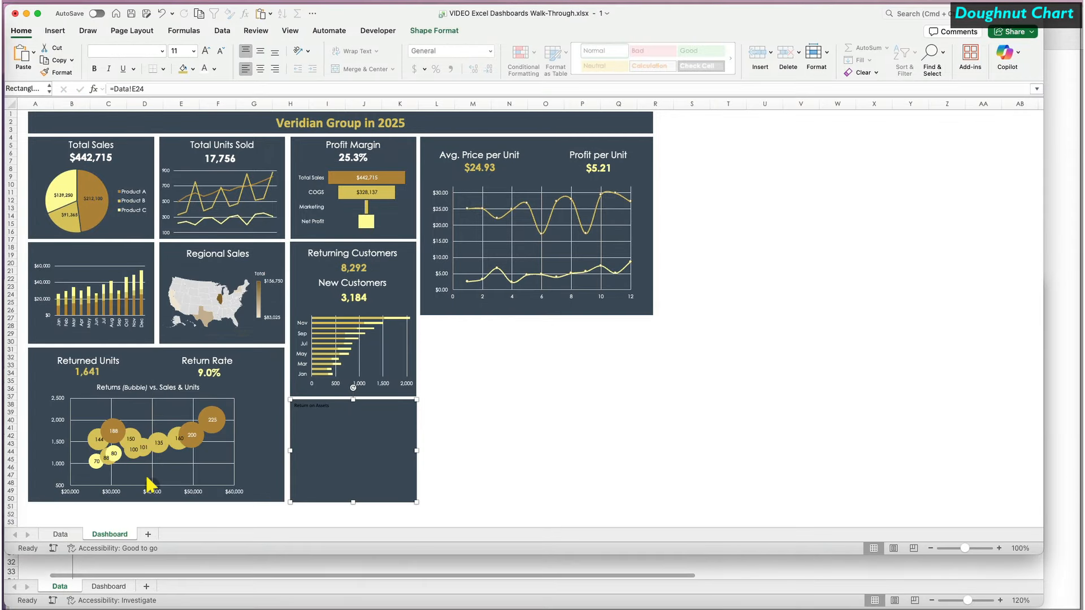
Copy the formatting of the Total Units Sold card onto the Return on Assets card.
{"action": "left_click", "coordinate": [215, 255]}
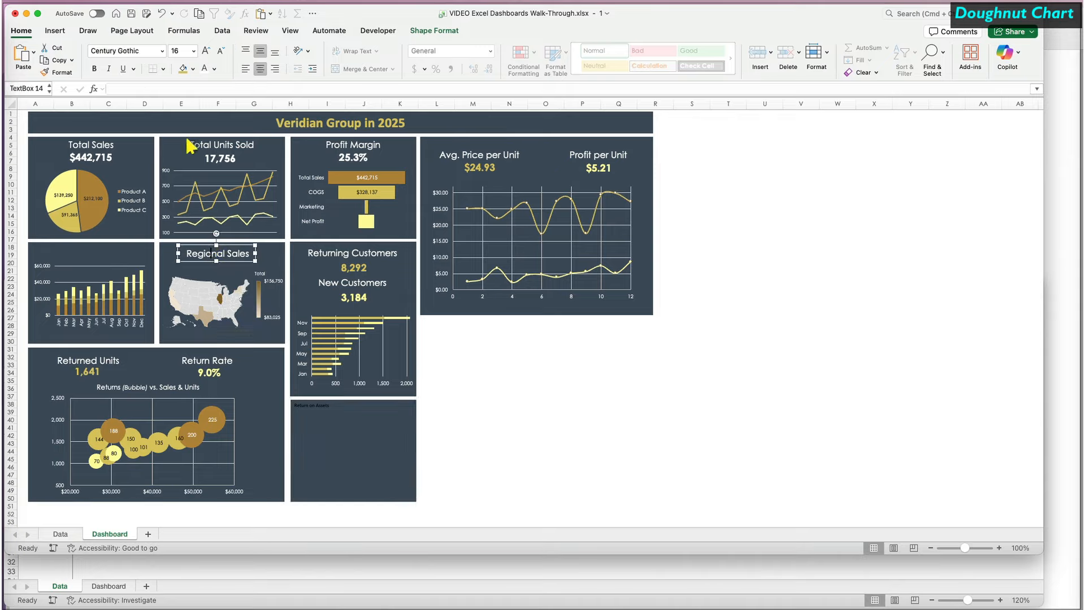
{"action": "left_click", "coordinate": [171, 145]}
{"action": "left_click", "coordinate": [59, 72]}
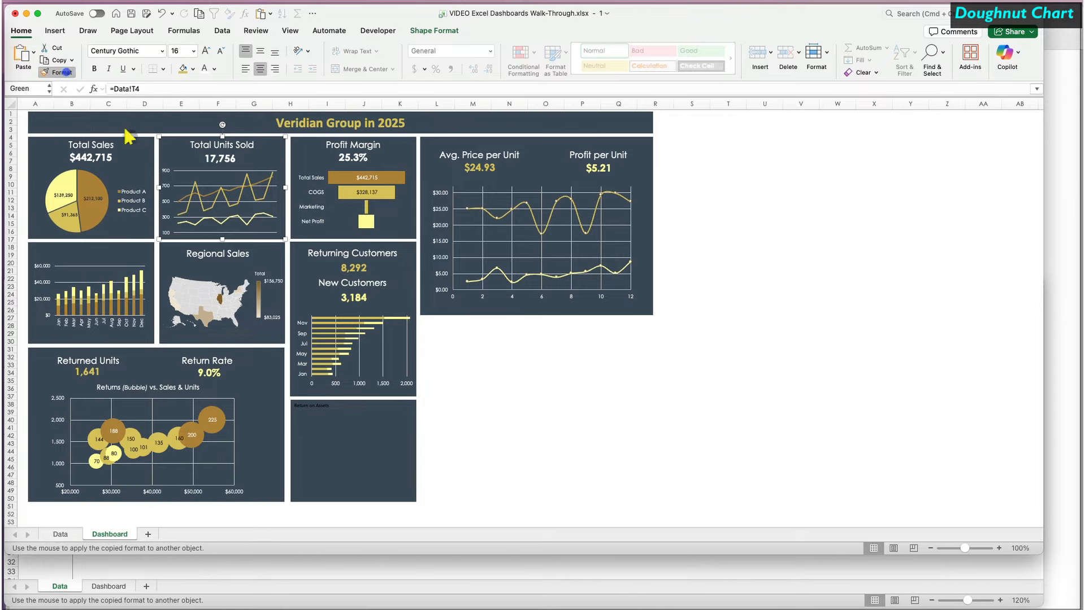
{"action": "left_click", "coordinate": [319, 409]}
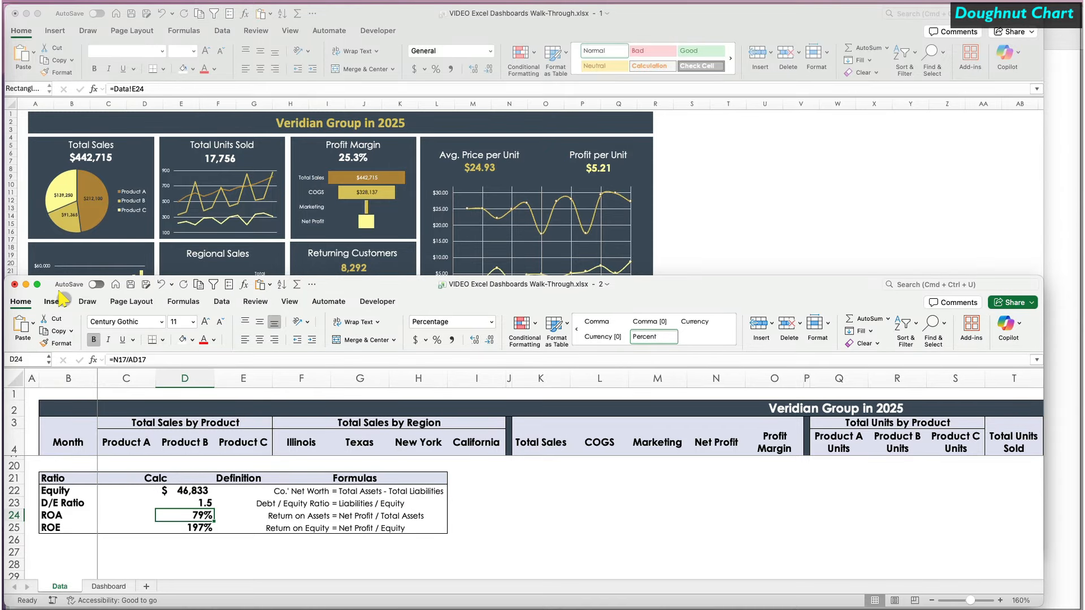
Try to insert a doughnut chart from the ROA value in cell D24 alone on the Data sheet.
{"action": "left_click", "coordinate": [54, 302]}
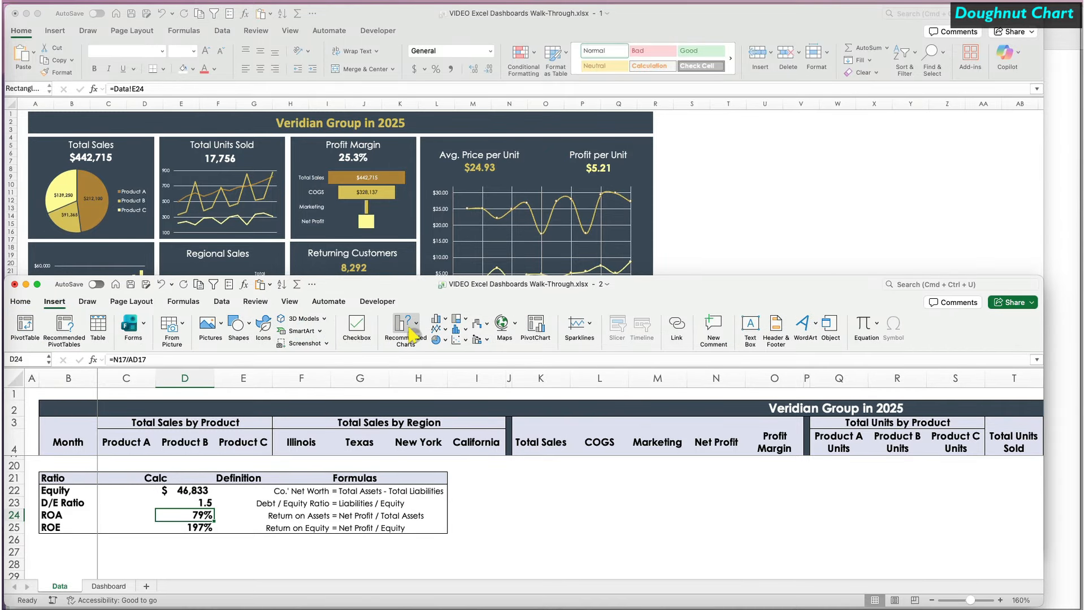
{"action": "left_click", "coordinate": [438, 339]}
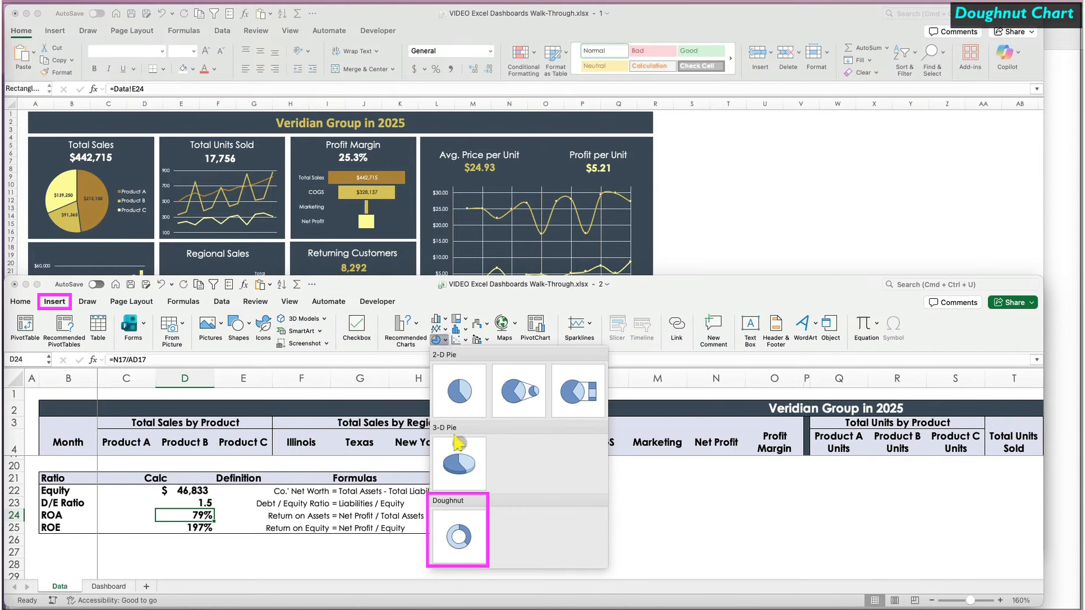
{"action": "left_click", "coordinate": [459, 537]}
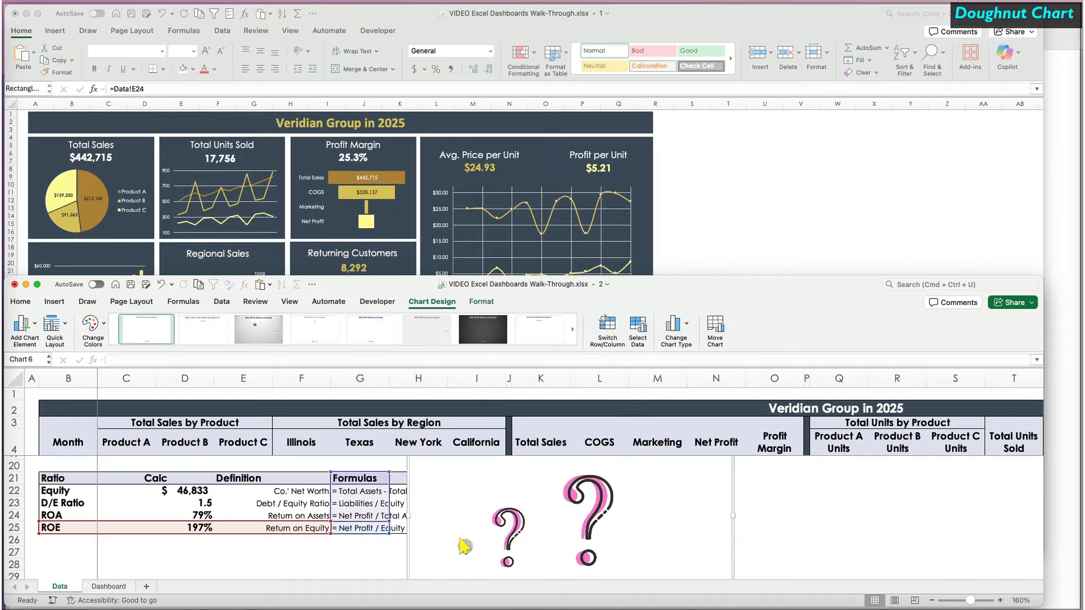
{"action": "scroll", "coordinate": [460, 545], "scroll_direction": "down", "scroll_amount": 2}
{"action": "scroll", "coordinate": [458, 509], "scroll_direction": "up", "scroll_amount": 3}
{"action": "key", "text": "Delete"}
Enter the formula =1-D24 in cell C24 of the Data sheet to calculate the ROA remainder.
{"action": "scroll", "coordinate": [455, 481], "scroll_direction": "down", "scroll_amount": 2}
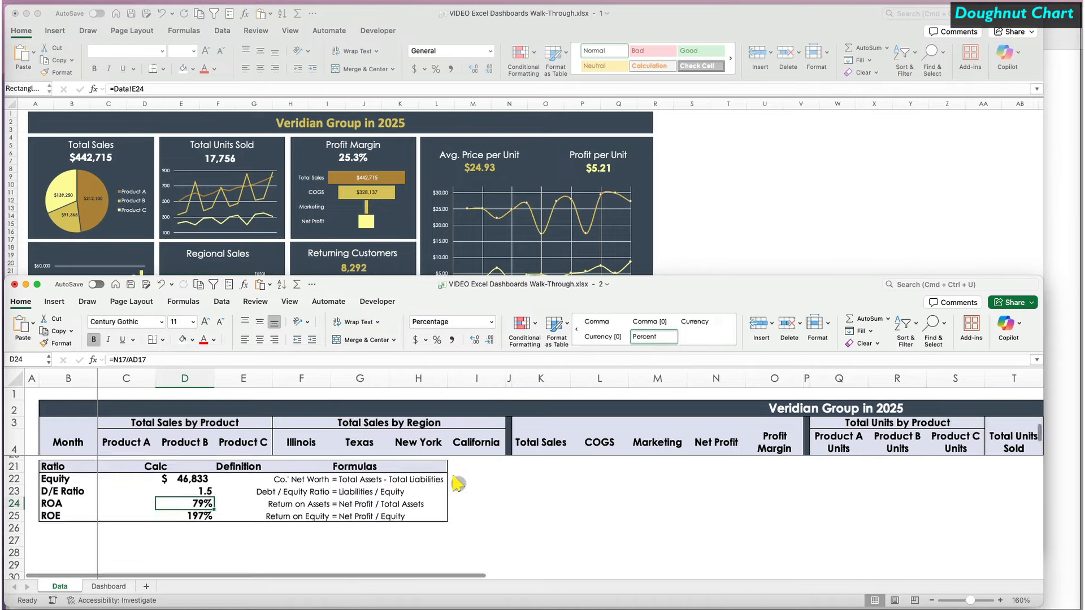
{"action": "left_click", "coordinate": [141, 490]}
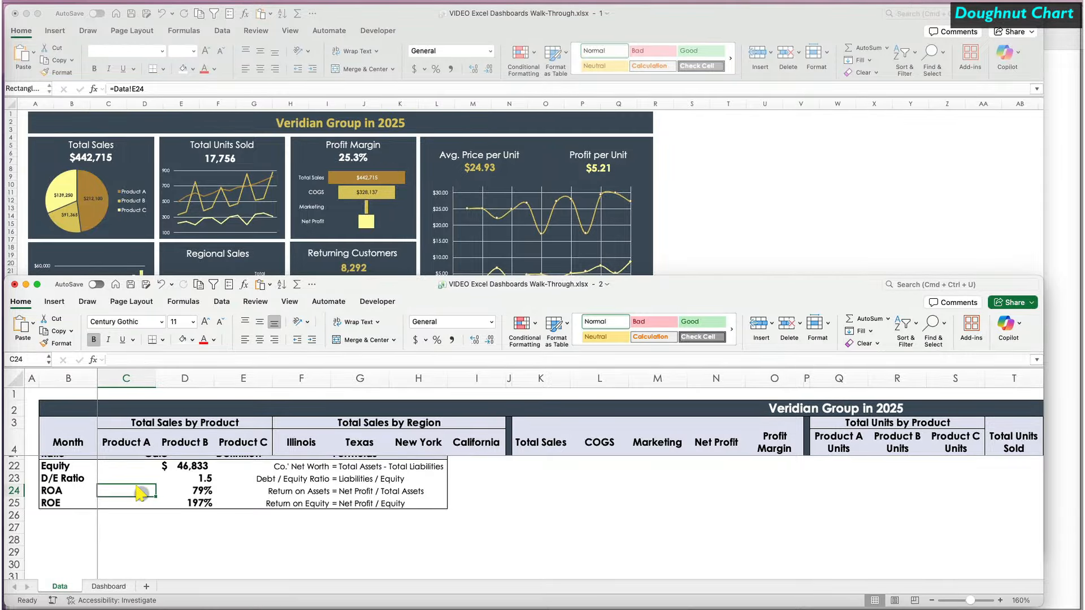
{"action": "type", "text": "="}
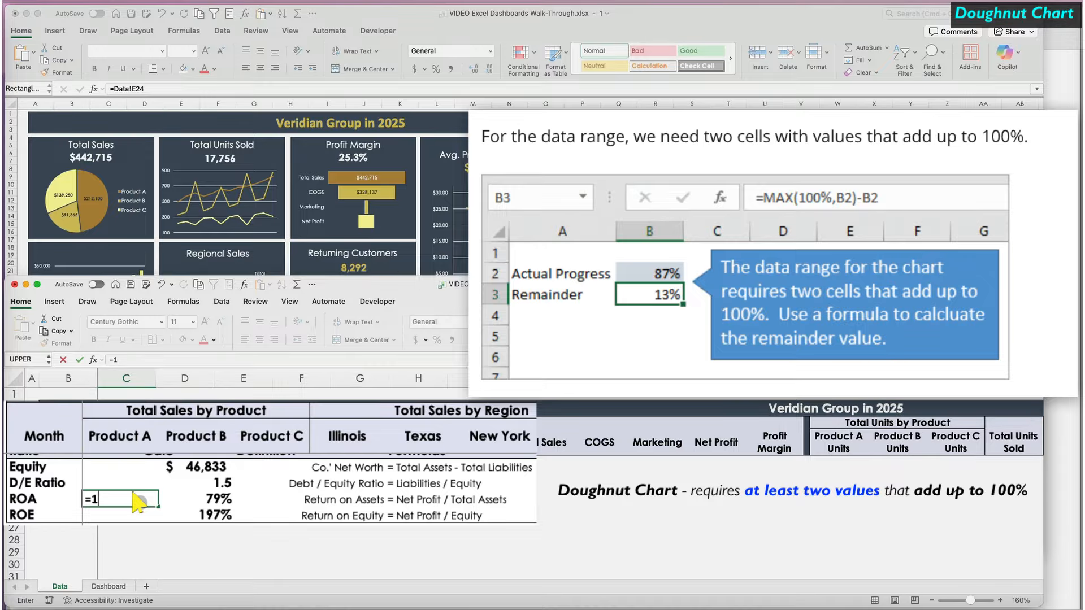
{"action": "type", "text": "1-"}
{"action": "left_click", "coordinate": [198, 498]}
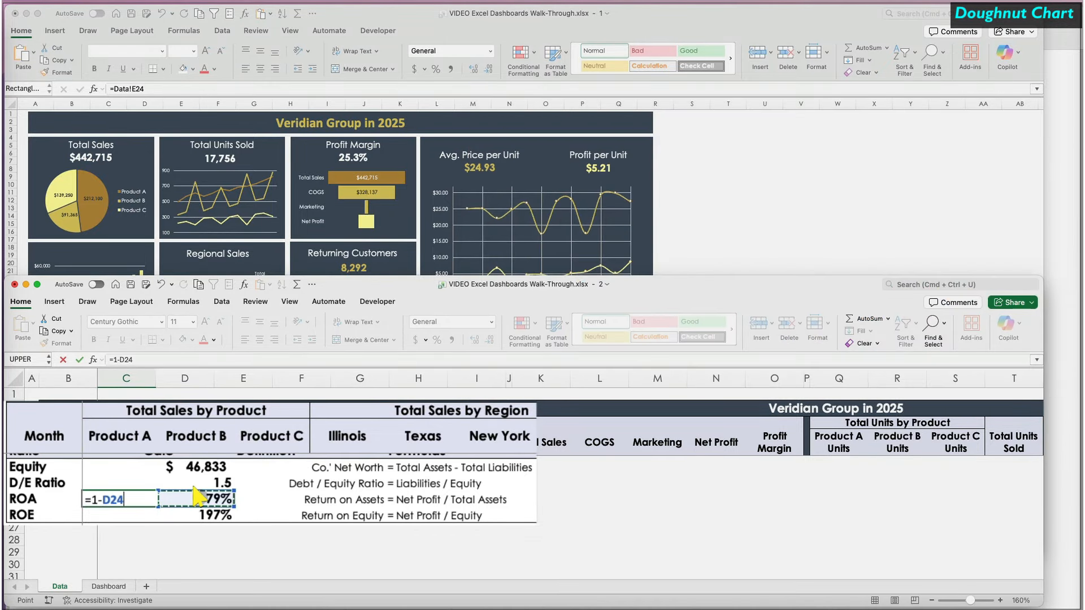
{"action": "key", "text": "Return"}
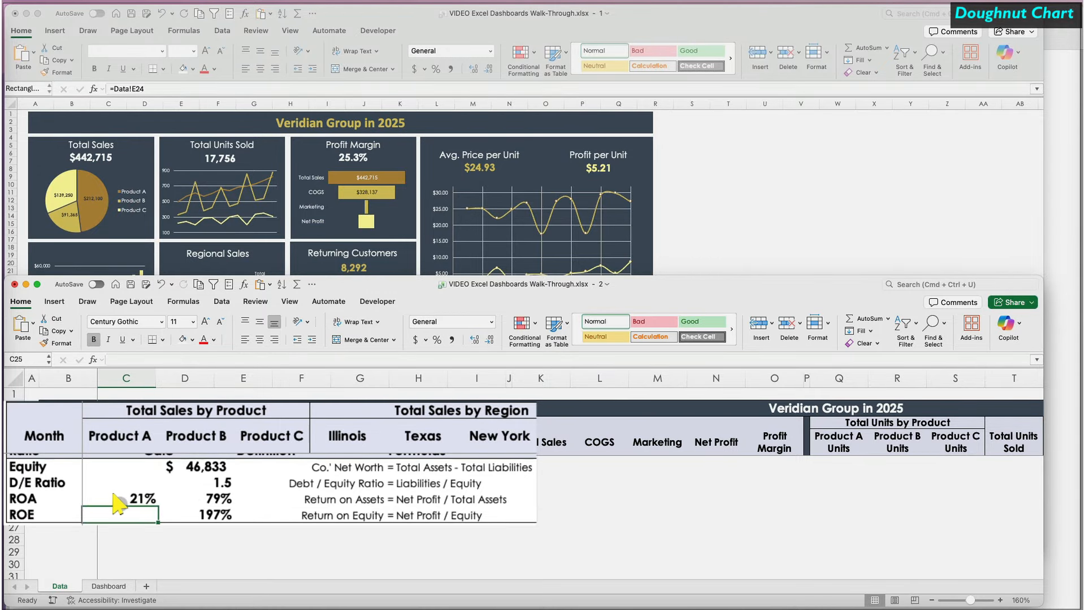
Insert a doughnut chart based on the ROA remainder and value in C24:D24.
{"action": "left_click_drag", "start_coordinate": [130, 490], "coordinate": [192, 491]}
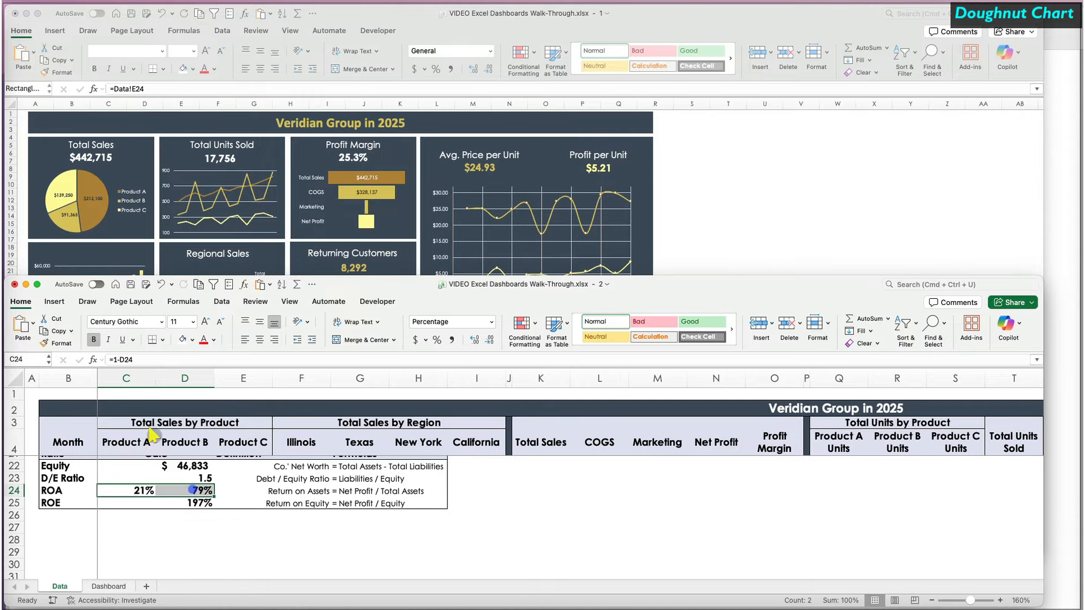
{"action": "left_click", "coordinate": [54, 300]}
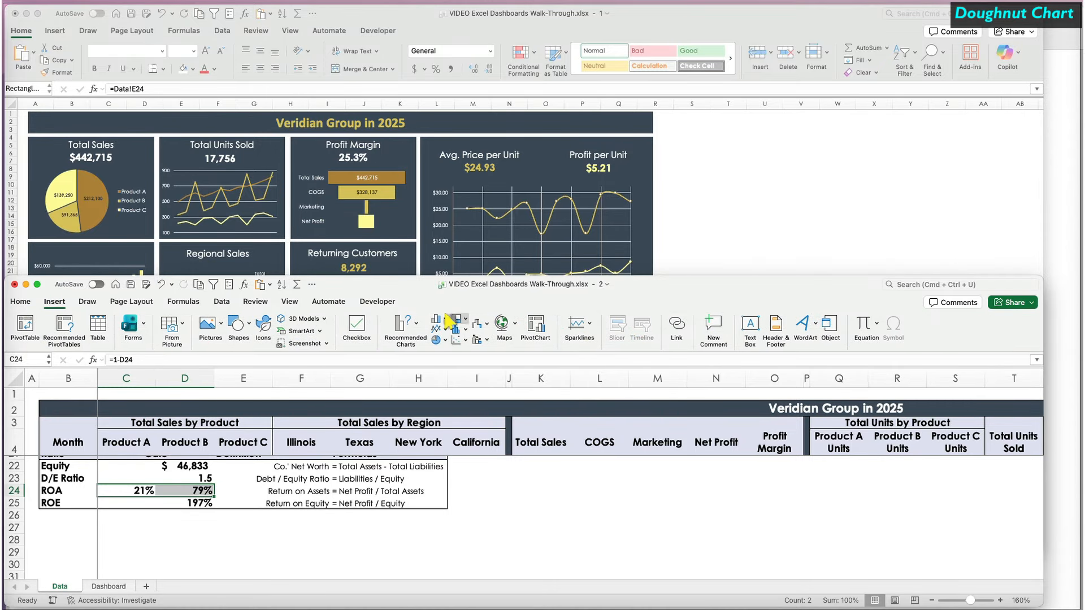
{"action": "left_click", "coordinate": [438, 339]}
{"action": "left_click", "coordinate": [458, 537]}
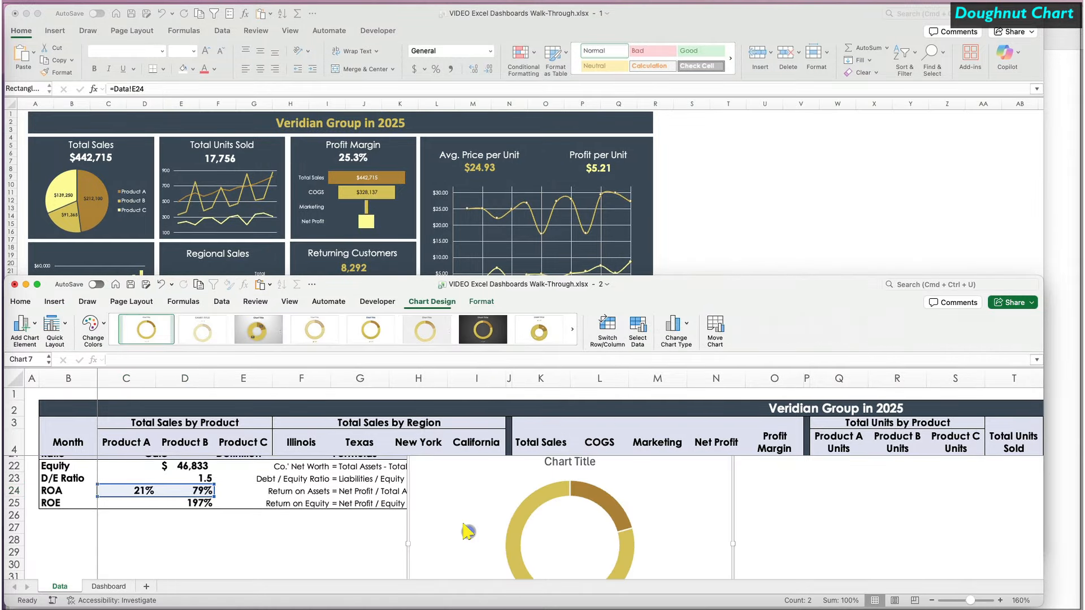
{"action": "scroll", "coordinate": [510, 572], "scroll_direction": "up", "scroll_amount": 1}
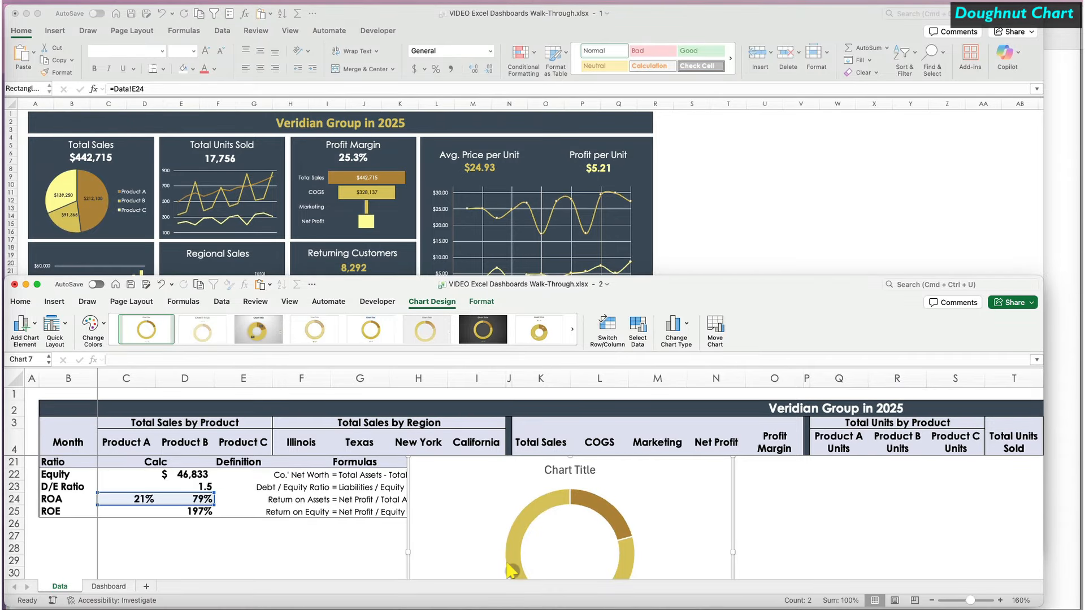
Move the doughnut chart from the Data sheet to the Dashboard and place it over the Return on Assets card.
{"action": "left_click", "coordinate": [669, 486]}
{"action": "key", "text": "super+x"}
{"action": "left_click", "coordinate": [764, 255]}
{"action": "key", "text": "super+v"}
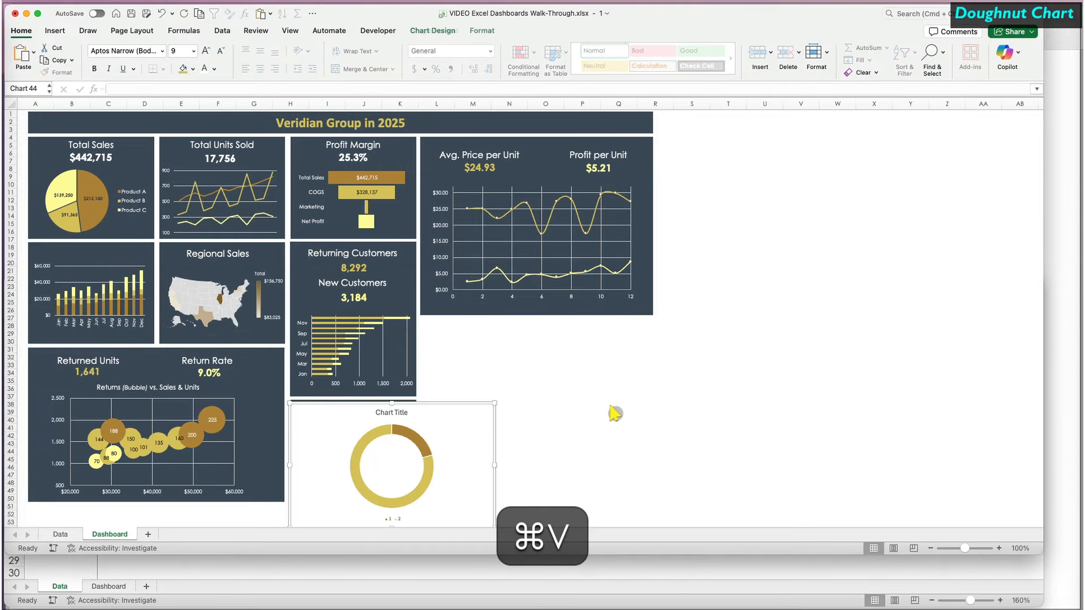
{"action": "left_click_drag", "start_coordinate": [477, 470], "coordinate": [453, 387]}
Set the doughnut chart's angle of first slice to 270°.
{"action": "scroll", "coordinate": [695, 431], "scroll_direction": "up", "scroll_amount": 5}
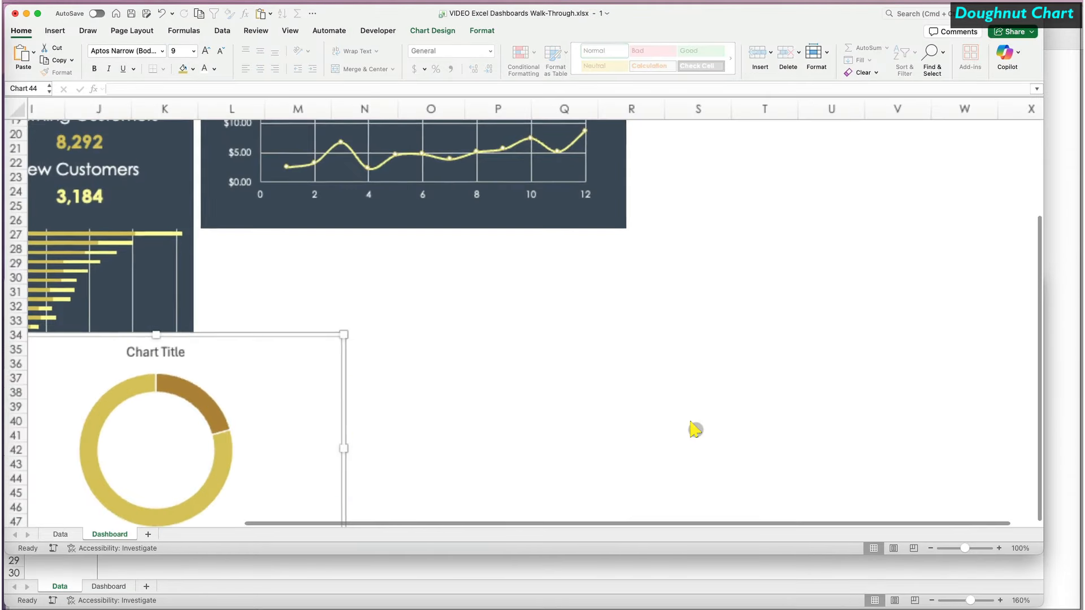
{"action": "scroll", "coordinate": [695, 431], "scroll_direction": "left", "scroll_amount": 3}
{"action": "scroll", "coordinate": [695, 431], "scroll_direction": "down", "scroll_amount": 1}
{"action": "left_click", "coordinate": [566, 376]}
{"action": "left_click", "coordinate": [389, 395]}
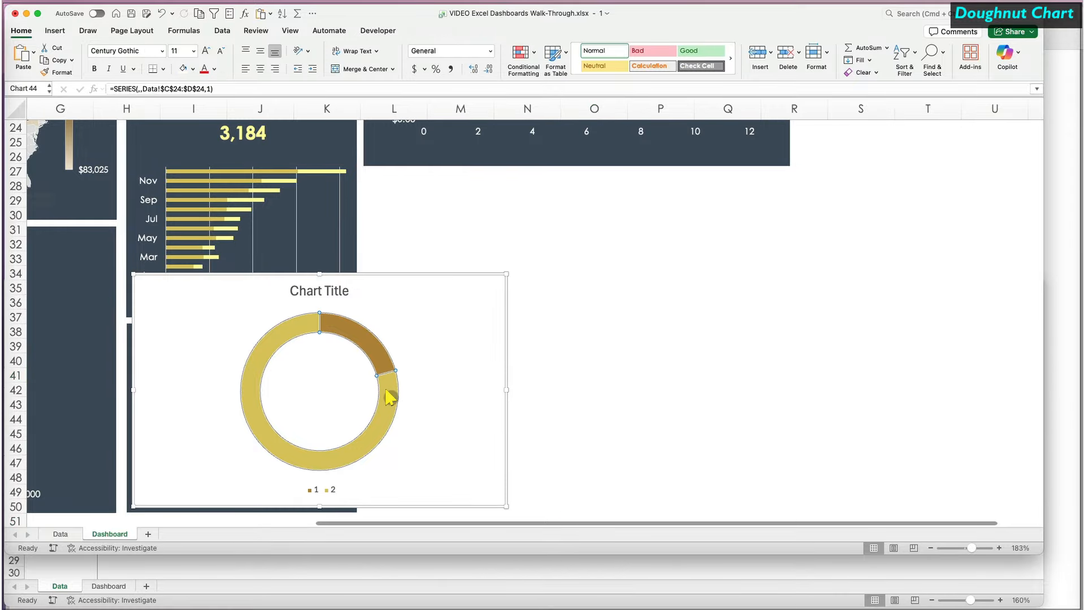
{"action": "double_click", "coordinate": [389, 394]}
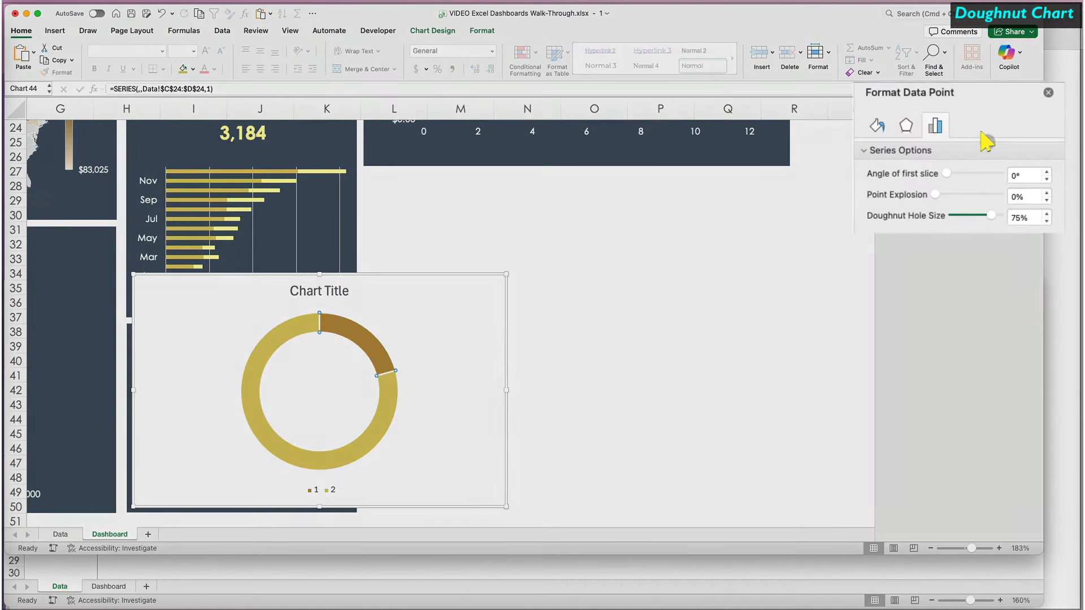
{"action": "left_click", "coordinate": [1016, 176]}
{"action": "type", "text": "270"}
{"action": "key", "text": "Return"}
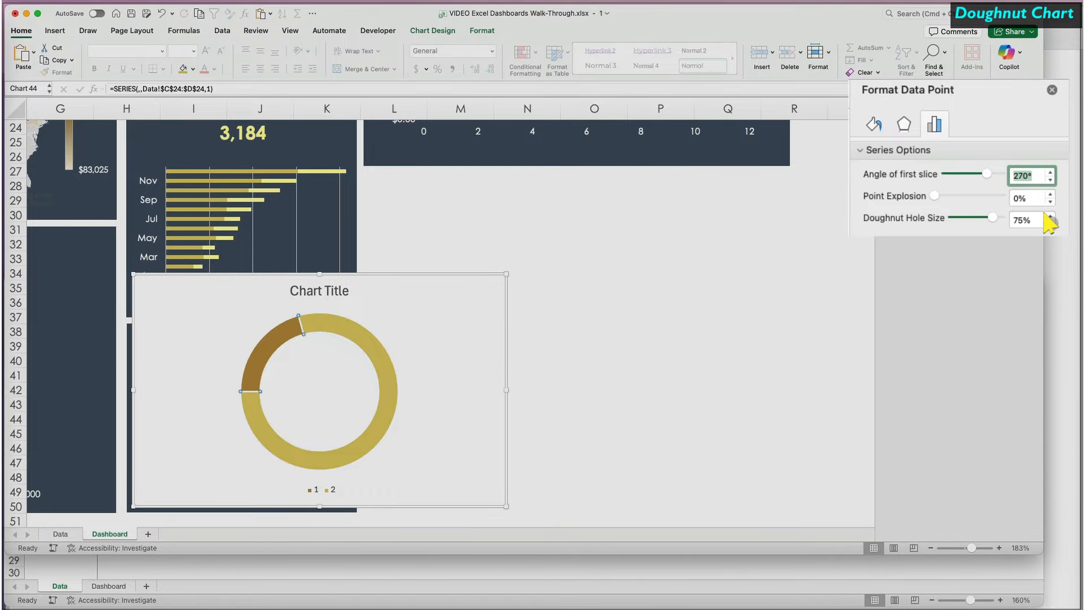
Thicken the doughnut ring by setting the doughnut hole size to 69%.
{"action": "left_click", "coordinate": [1050, 224]}
{"action": "left_click", "coordinate": [1050, 224]}
{"action": "left_click", "coordinate": [1050, 224]}
{"action": "left_click", "coordinate": [1050, 224]}
{"action": "left_click", "coordinate": [1050, 224]}
{"action": "left_click", "coordinate": [1050, 224]}
{"action": "left_click", "coordinate": [1050, 223]}
{"action": "left_click", "coordinate": [1050, 224]}
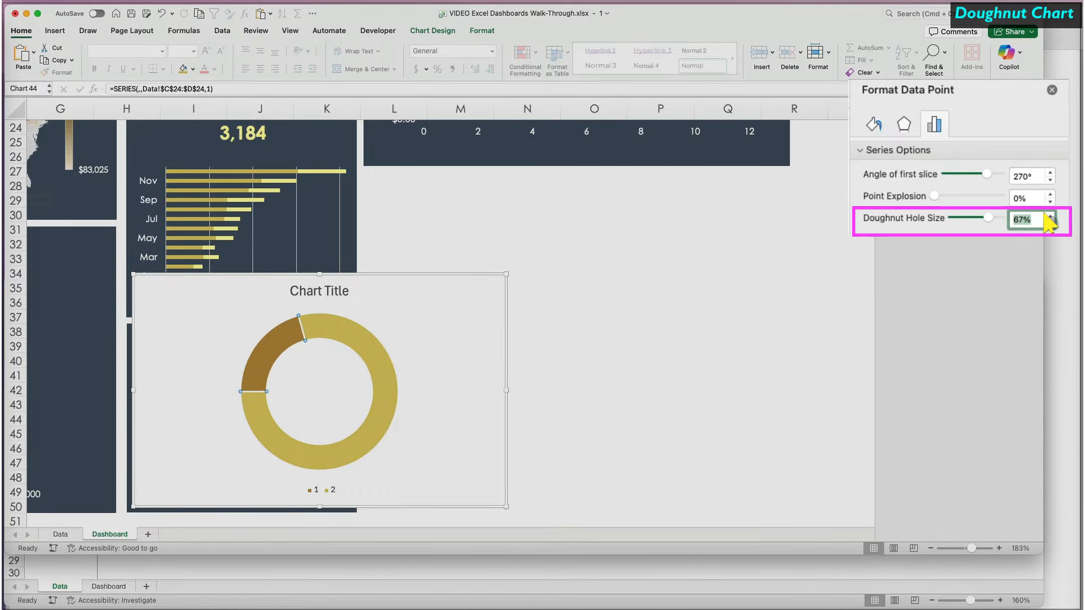
{"action": "left_click", "coordinate": [1050, 224]}
{"action": "left_click", "coordinate": [1050, 215]}
{"action": "left_click", "coordinate": [1050, 215]}
{"action": "left_click", "coordinate": [1050, 215]}
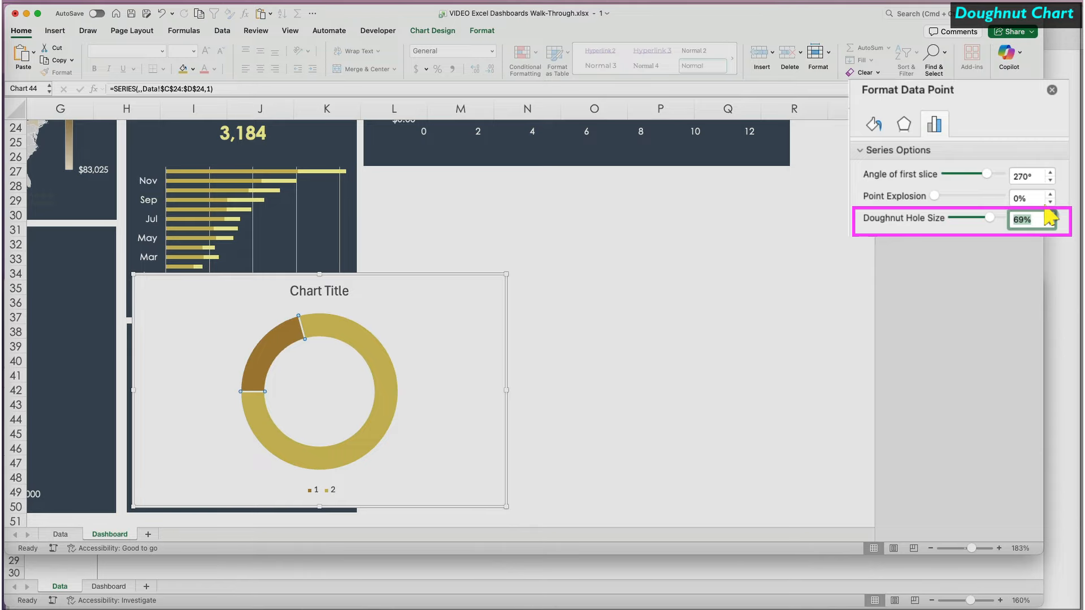
Delete the doughnut chart's title and legend, and pull its right edge in to the start of column L.
{"action": "left_click", "coordinate": [445, 296]}
{"action": "left_click", "coordinate": [317, 290]}
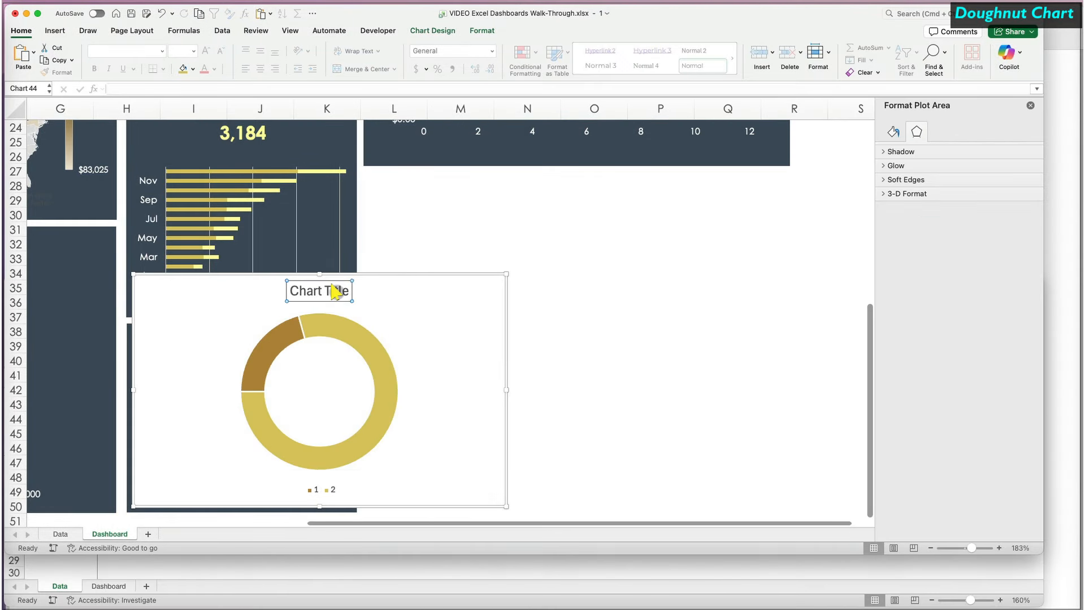
{"action": "key", "text": "Delete"}
{"action": "left_click", "coordinate": [319, 490]}
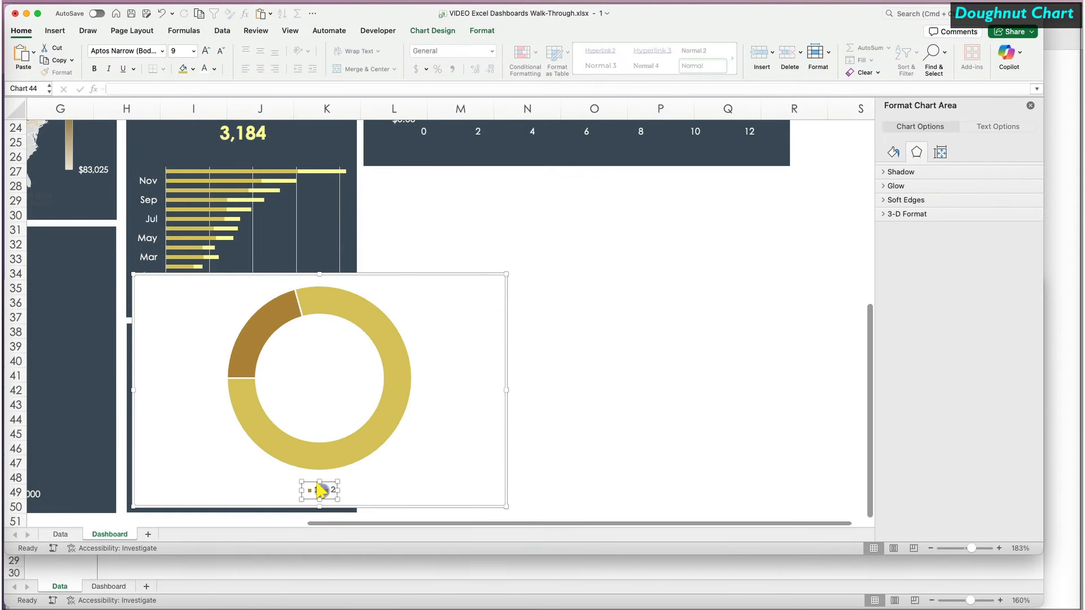
{"action": "key", "text": "Delete"}
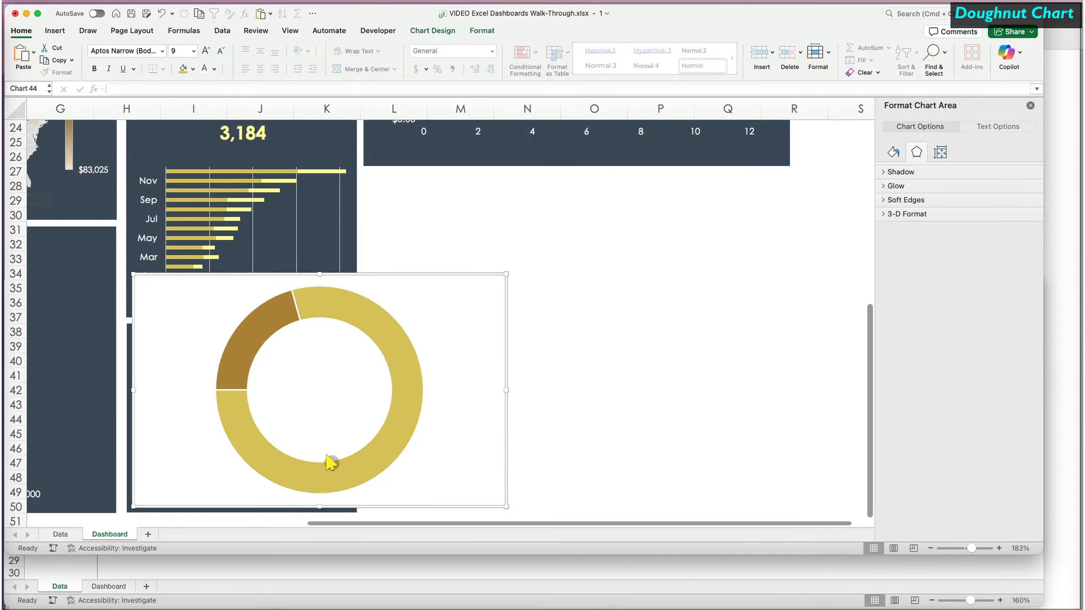
{"action": "left_click_drag", "start_coordinate": [503, 391], "coordinate": [405, 390]}
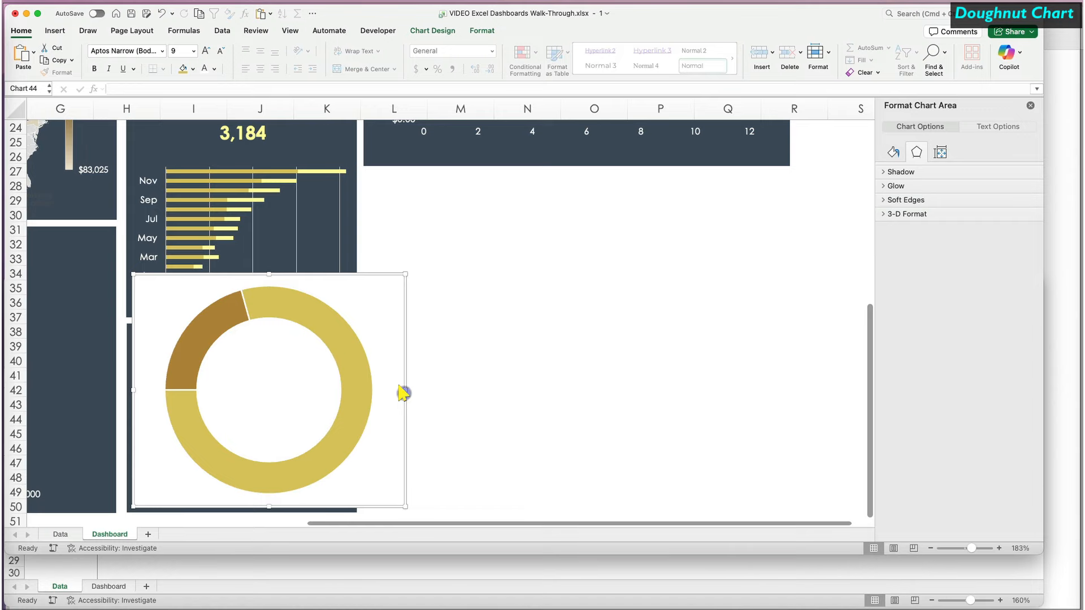
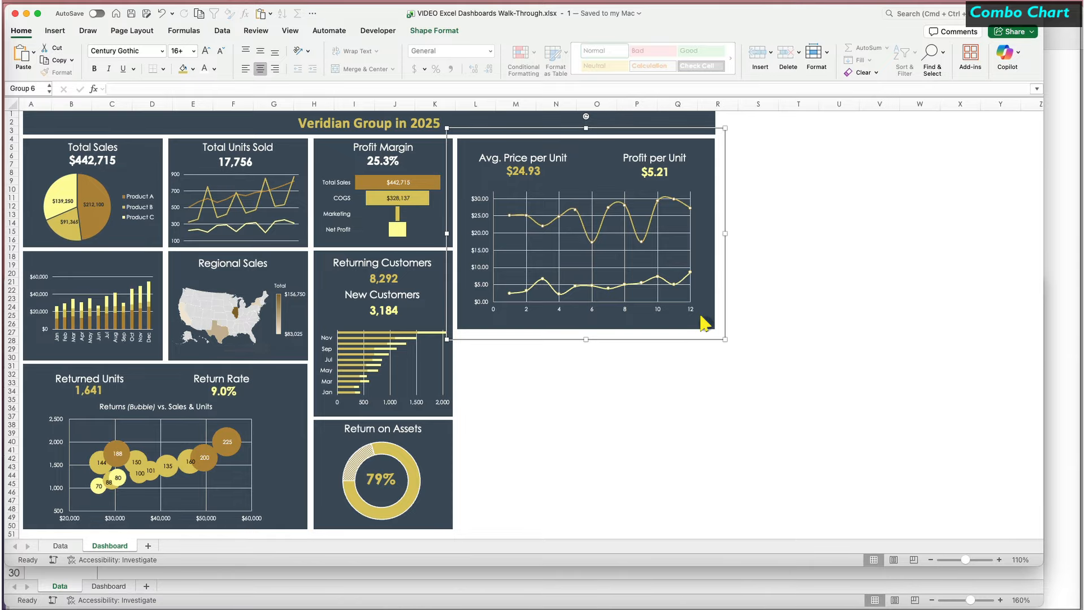
Duplicate the Avg. Price and Profit per Unit card, place the copy directly below the original, and ungroup it.
{"action": "key", "text": "super+c"}
{"action": "key", "text": "super+v"}
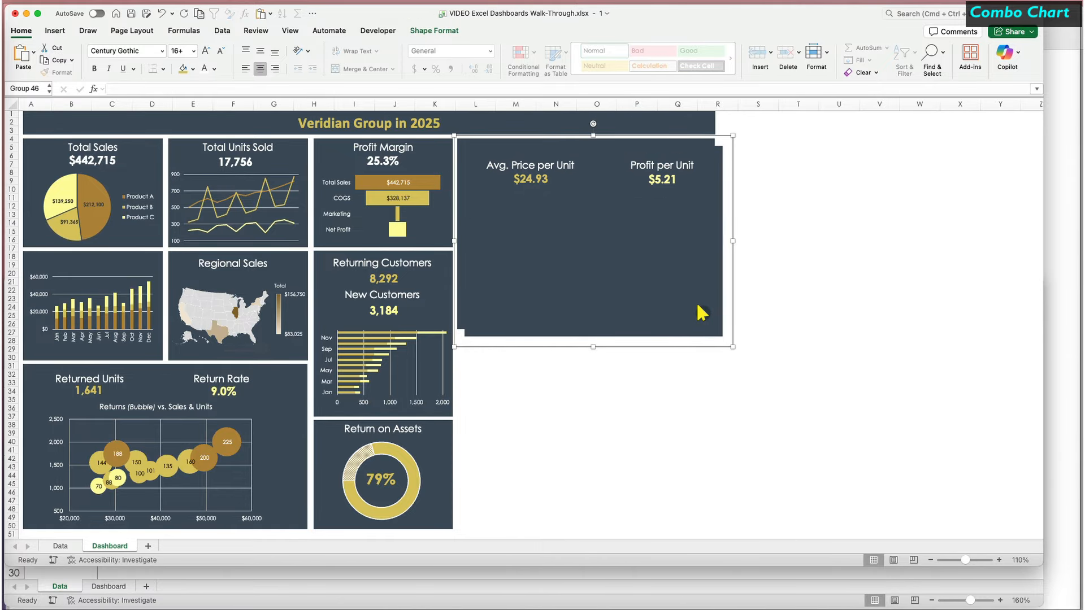
{"action": "left_click_drag", "start_coordinate": [702, 313], "coordinate": [696, 502]}
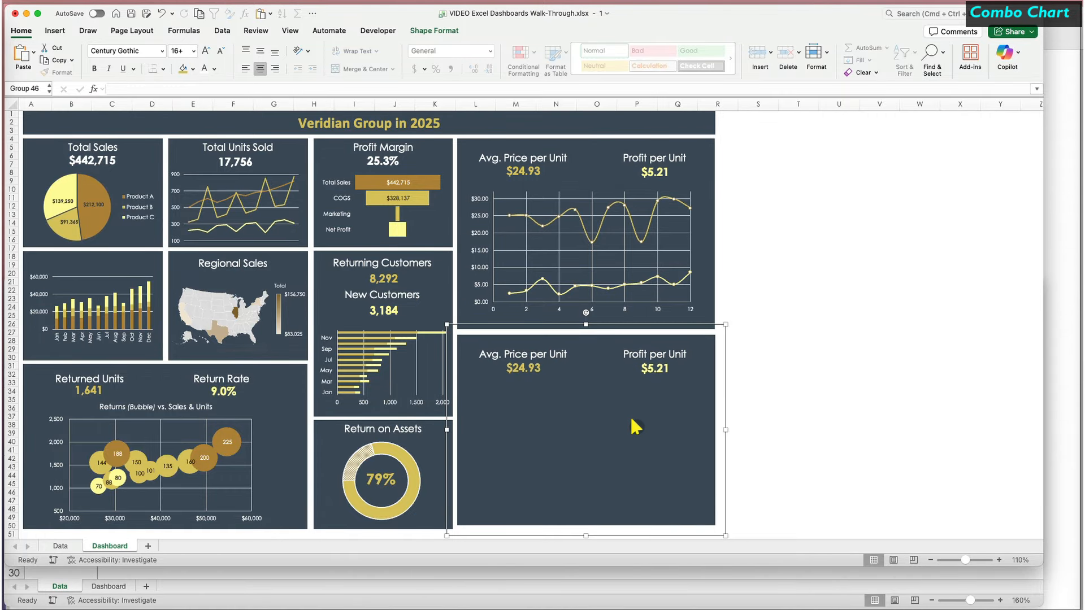
{"action": "right_click", "coordinate": [637, 428]}
{"action": "mouse_move", "coordinate": [727, 479]}
{"action": "left_click", "coordinate": [785, 510]}
Stretch the copied card's background down to row 50 and align it horizontally with the card above.
{"action": "left_click", "coordinate": [804, 463]}
{"action": "left_click", "coordinate": [661, 480]}
{"action": "left_click_drag", "start_coordinate": [586, 526], "coordinate": [584, 529]}
{"action": "left_click", "coordinate": [692, 52]}
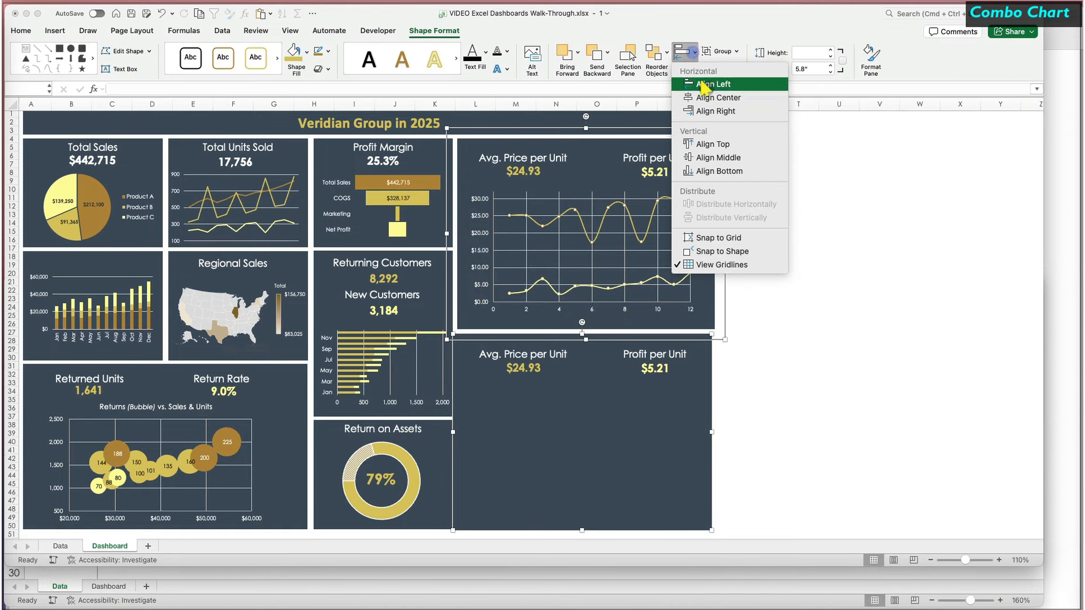
{"action": "left_click", "coordinate": [713, 112]}
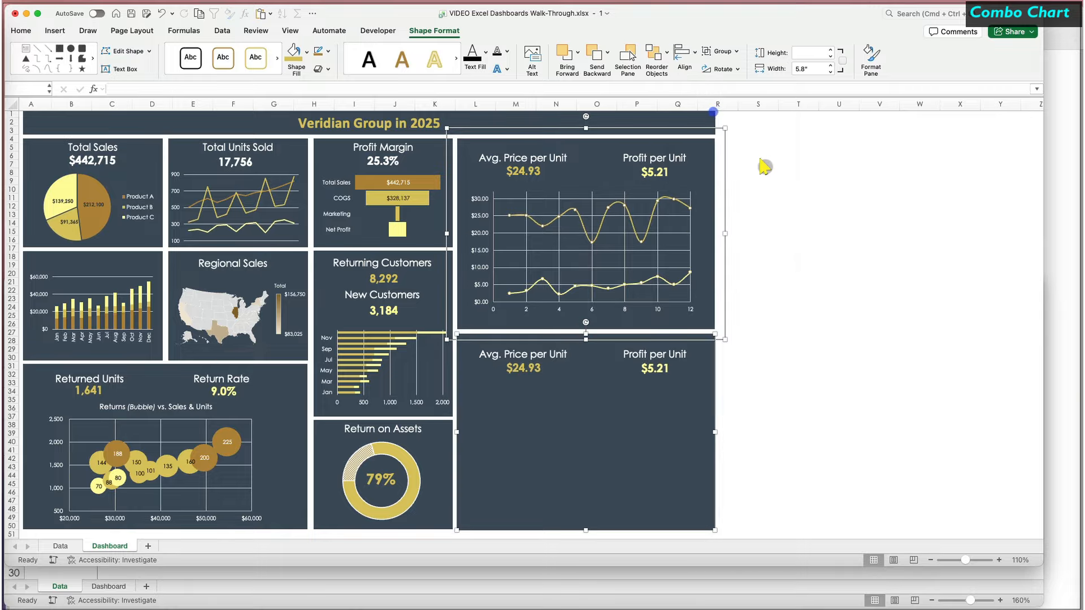
{"action": "left_click", "coordinate": [793, 316]}
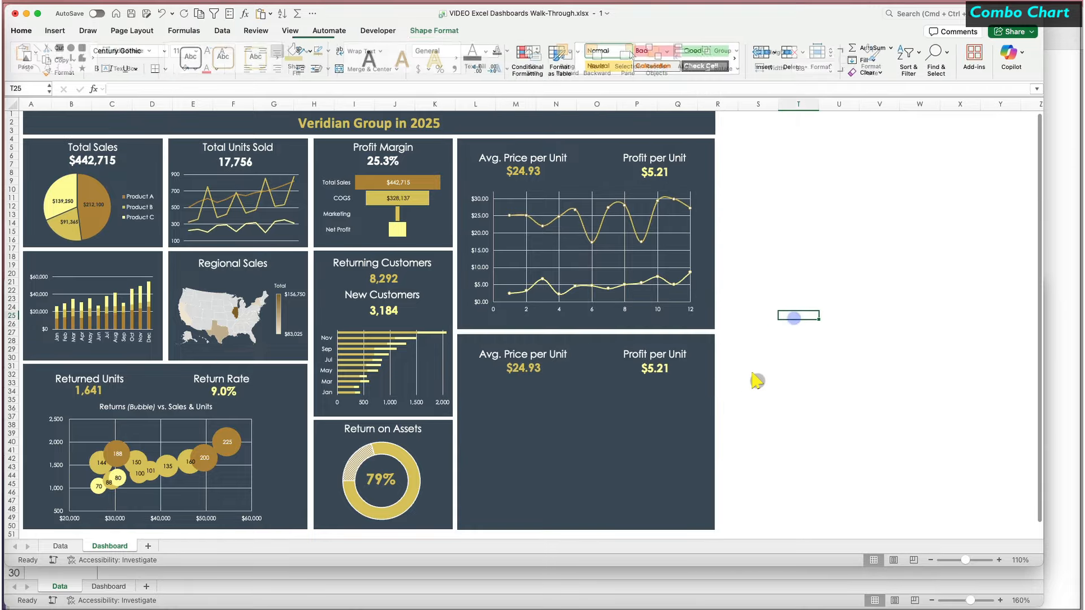
Link the copied card's Avg. Price heading and value to the Employees heading and total (AB17) on the Data sheet.
{"action": "left_click", "coordinate": [541, 350]}
{"action": "left_click", "coordinate": [541, 352]}
{"action": "type", "text": "="}
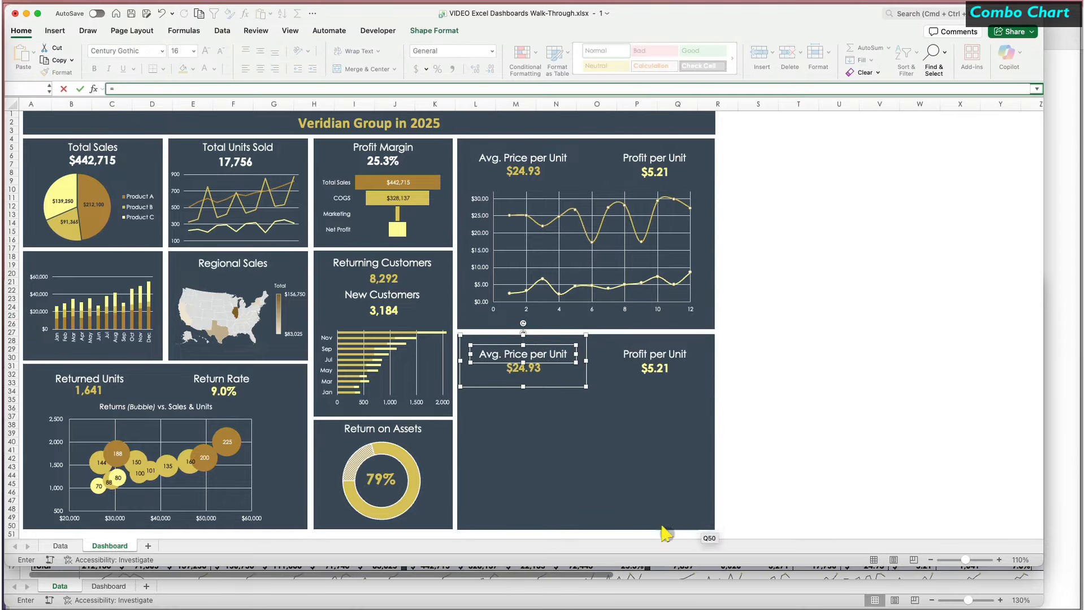
{"action": "left_click", "coordinate": [687, 587]}
{"action": "left_click", "coordinate": [822, 425]}
{"action": "key", "text": "Return"}
{"action": "left_click", "coordinate": [524, 368]}
{"action": "type", "text": "="}
{"action": "left_click", "coordinate": [698, 586]}
{"action": "left_click", "coordinate": [823, 566]}
{"action": "key", "text": "Return"}
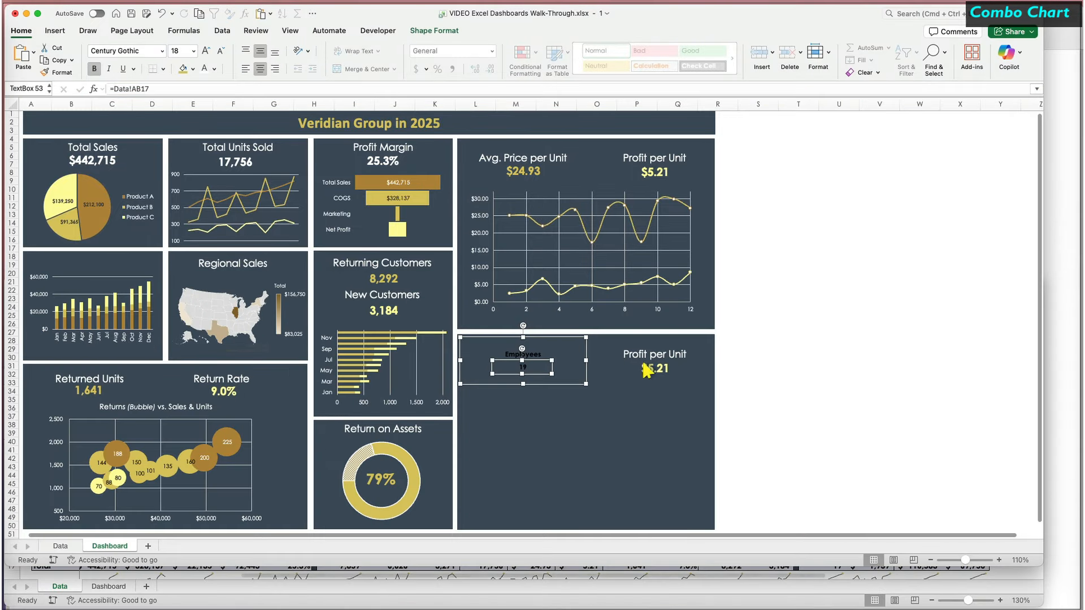
Link the copied card's Profit per Unit heading and value to the Sales per Employee heading and total on the Data sheet.
{"action": "left_click", "coordinate": [649, 355]}
{"action": "type", "text": "="}
{"action": "left_click", "coordinate": [710, 579]}
{"action": "left_click", "coordinate": [871, 428]}
{"action": "key", "text": "Return"}
{"action": "left_click", "coordinate": [655, 370]}
{"action": "type", "text": "="}
{"action": "left_click", "coordinate": [757, 574]}
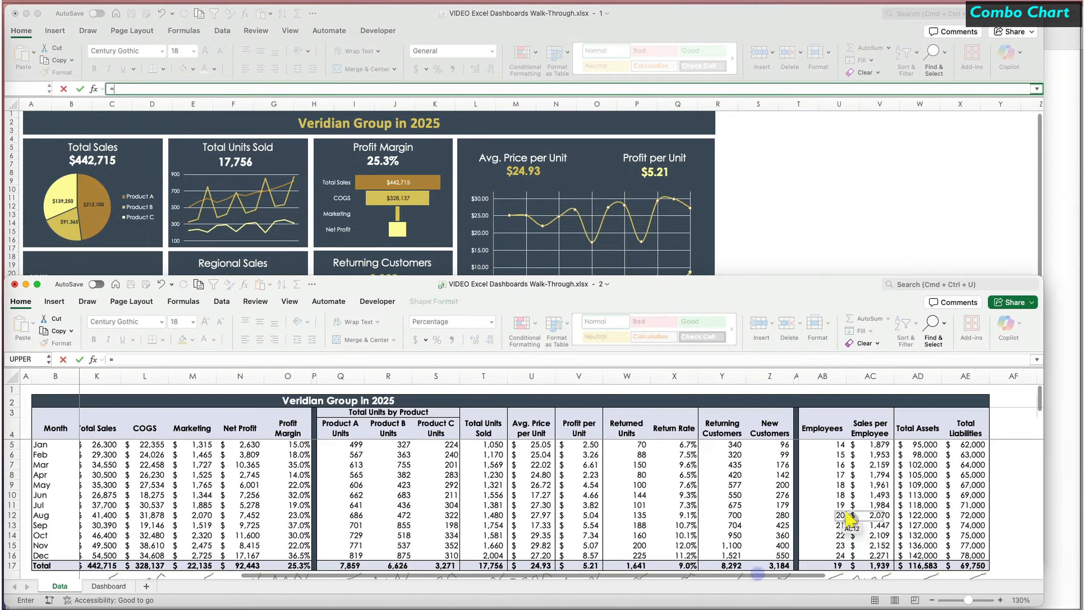
{"action": "left_click", "coordinate": [870, 566]}
{"action": "key", "text": "Return"}
Copy the Returning Customers heading's formatting onto the Employees and Sales per Employee text boxes.
{"action": "left_click", "coordinate": [799, 418]}
{"action": "left_click", "coordinate": [382, 263]}
{"action": "left_click", "coordinate": [61, 72]}
{"action": "left_click", "coordinate": [521, 355]}
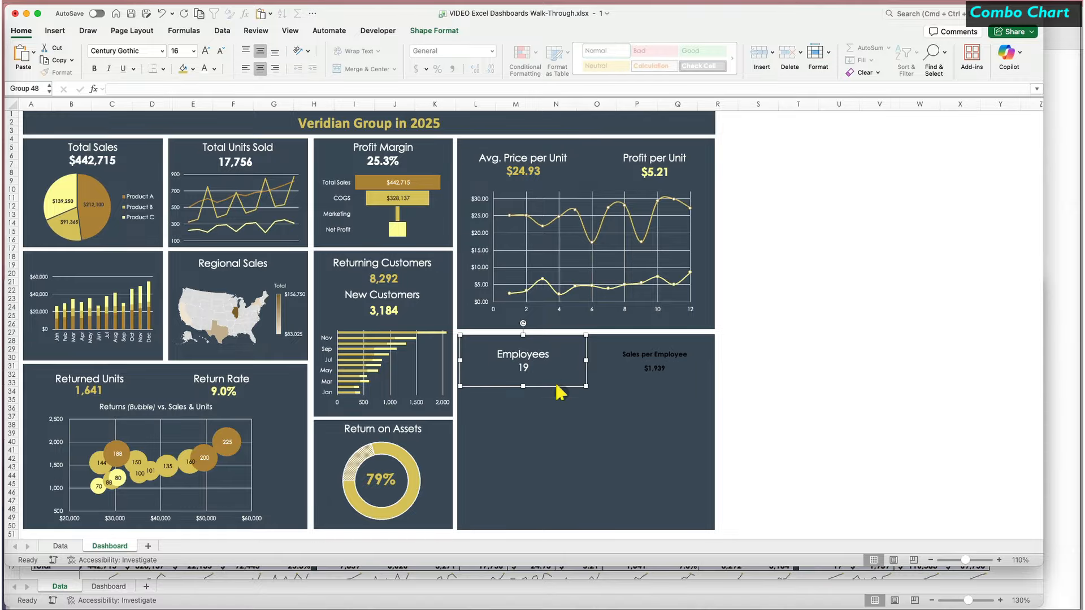
{"action": "left_click", "coordinate": [62, 73]}
{"action": "left_click", "coordinate": [644, 355]}
{"action": "left_click", "coordinate": [650, 356], "text": "shift"}
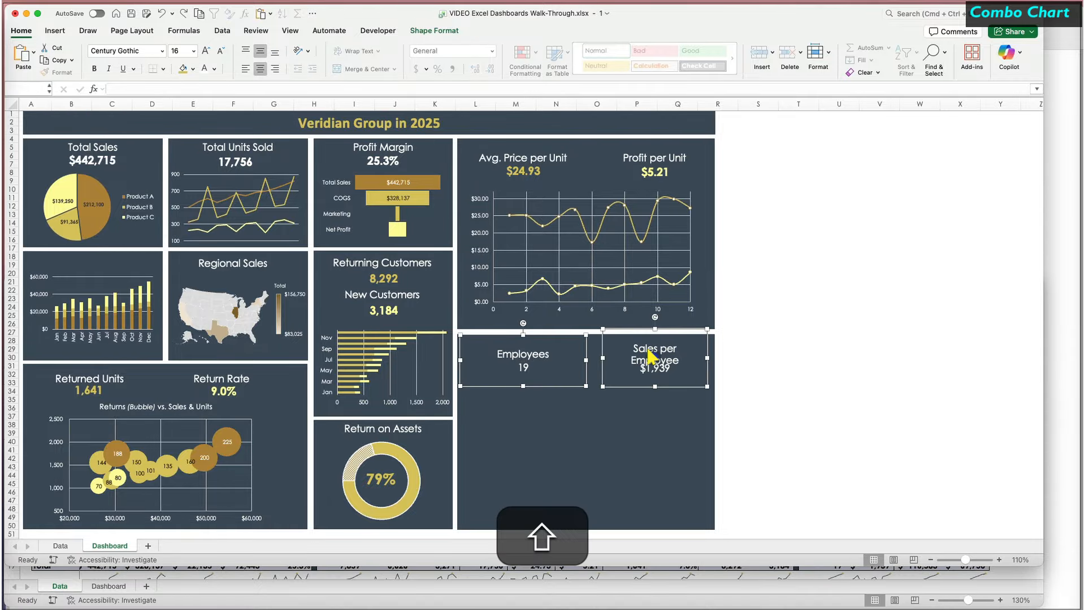
Ungroup the two heading-value pairs and copy the Return Rate value's formatting onto the Employees and Sales per Employee values.
{"action": "right_click", "coordinate": [649, 356]}
{"action": "mouse_move", "coordinate": [746, 411]}
{"action": "left_click", "coordinate": [791, 415]}
{"action": "left_click", "coordinate": [224, 391]}
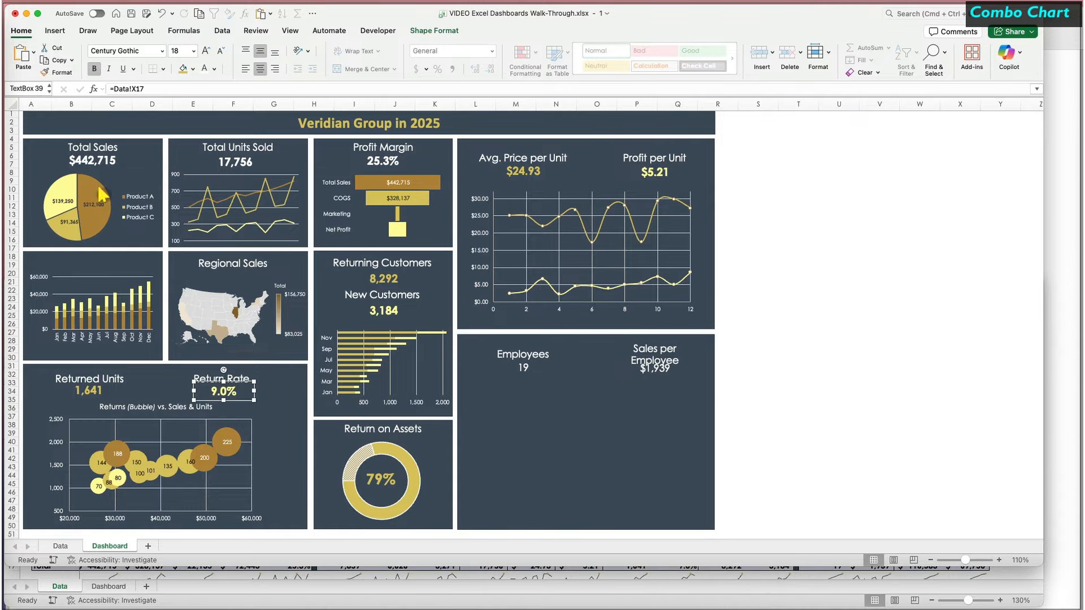
{"action": "left_click", "coordinate": [61, 72]}
{"action": "left_click", "coordinate": [523, 368]}
{"action": "left_click", "coordinate": [61, 73]}
{"action": "left_click", "coordinate": [655, 364]}
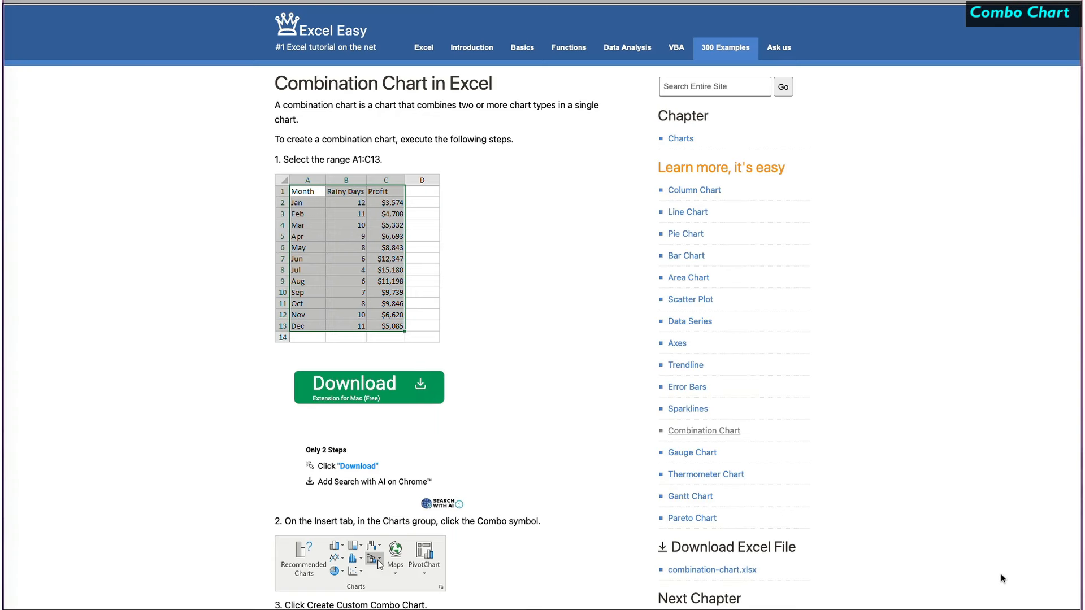
Read through the Excel Easy web page's steps for creating a combination chart.
{"action": "scroll", "coordinate": [1002, 574], "scroll_direction": "down", "scroll_amount": 10}
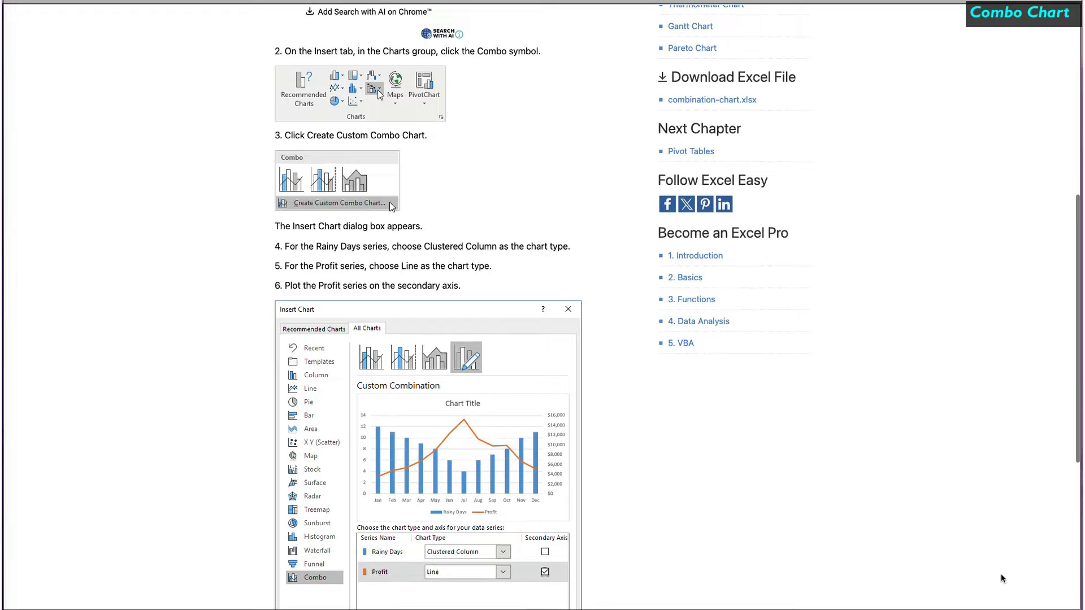
{"action": "scroll", "coordinate": [1001, 575], "scroll_direction": "down", "scroll_amount": 3}
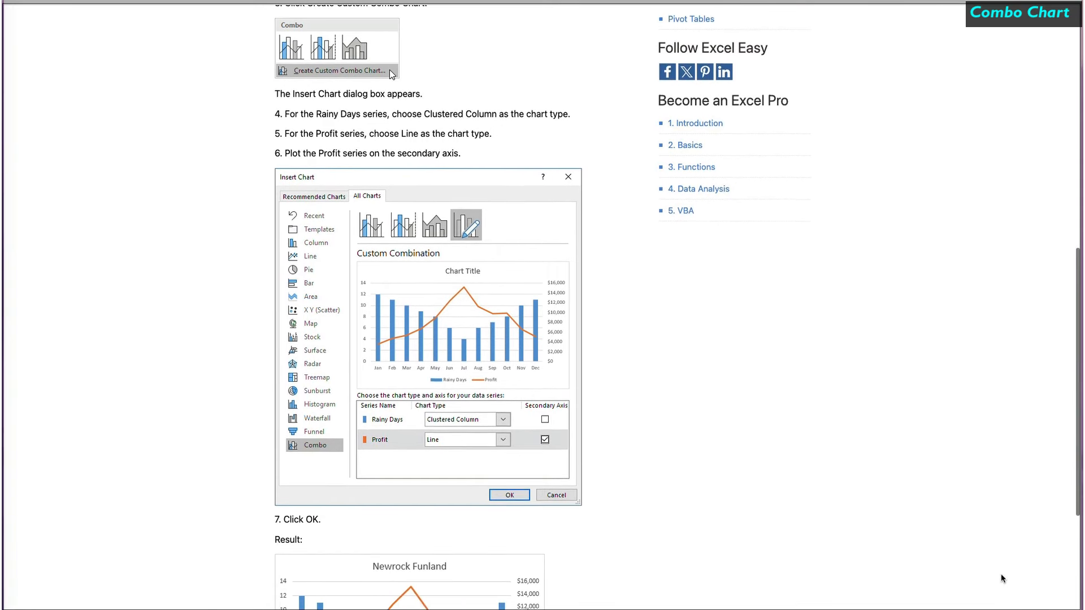
{"action": "scroll", "coordinate": [1002, 574], "scroll_direction": "down", "scroll_amount": 3}
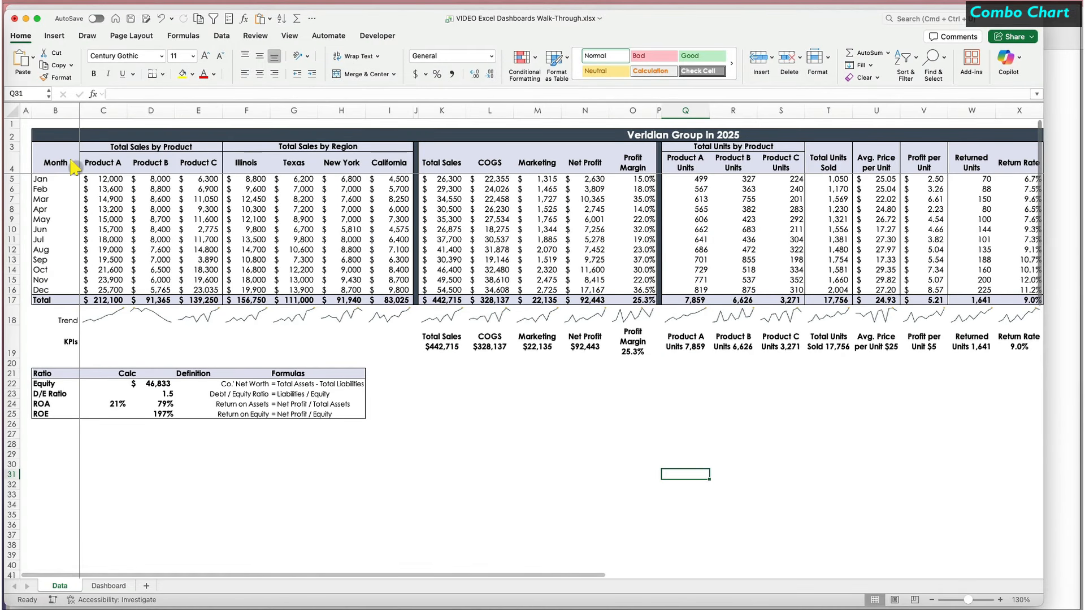
Insert a clustered column and line combo chart from the Month, Product A to C and Employees data in rows 4 to 16.
{"action": "left_click_drag", "start_coordinate": [55, 163], "coordinate": [201, 290]}
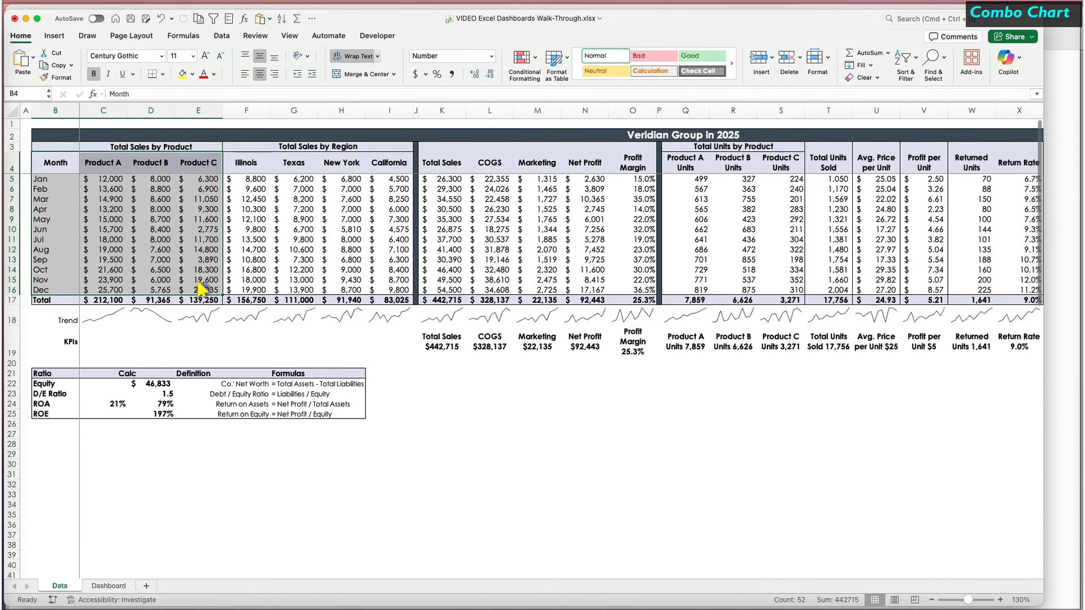
{"action": "scroll", "coordinate": [485, 316], "scroll_direction": "right", "scroll_amount": 9}
{"action": "left_click_drag", "start_coordinate": [766, 164], "coordinate": [766, 283]}
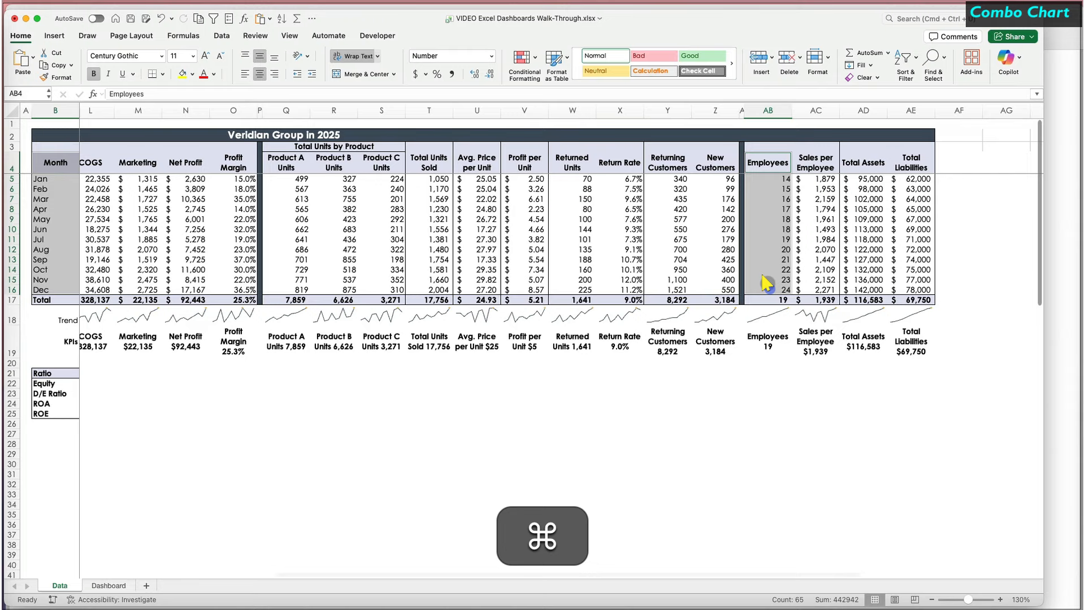
{"action": "left_click", "coordinate": [54, 35]}
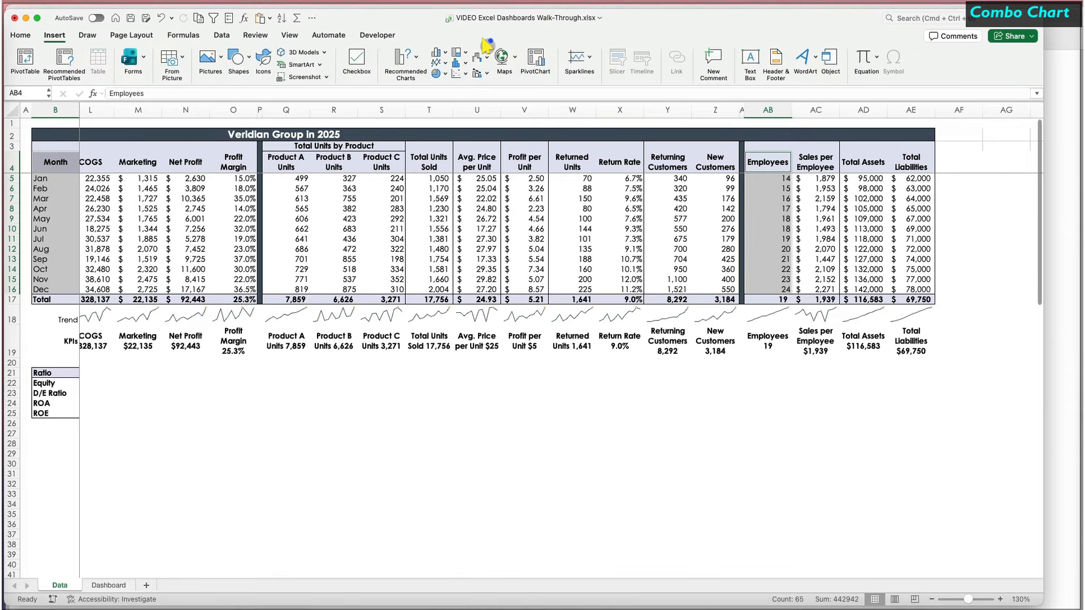
{"action": "left_click", "coordinate": [480, 74]}
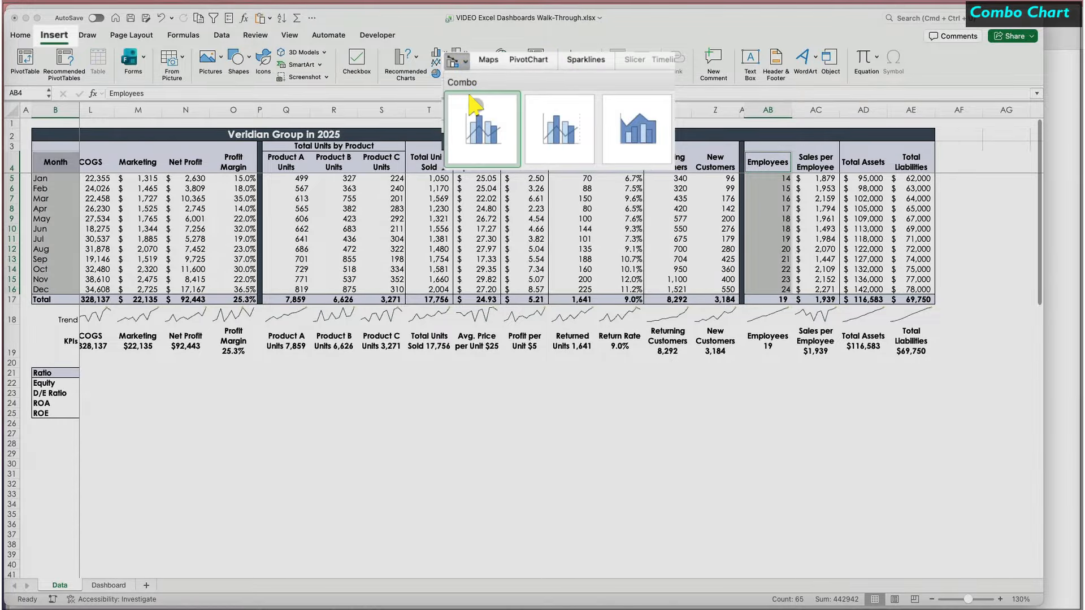
{"action": "left_click", "coordinate": [481, 126]}
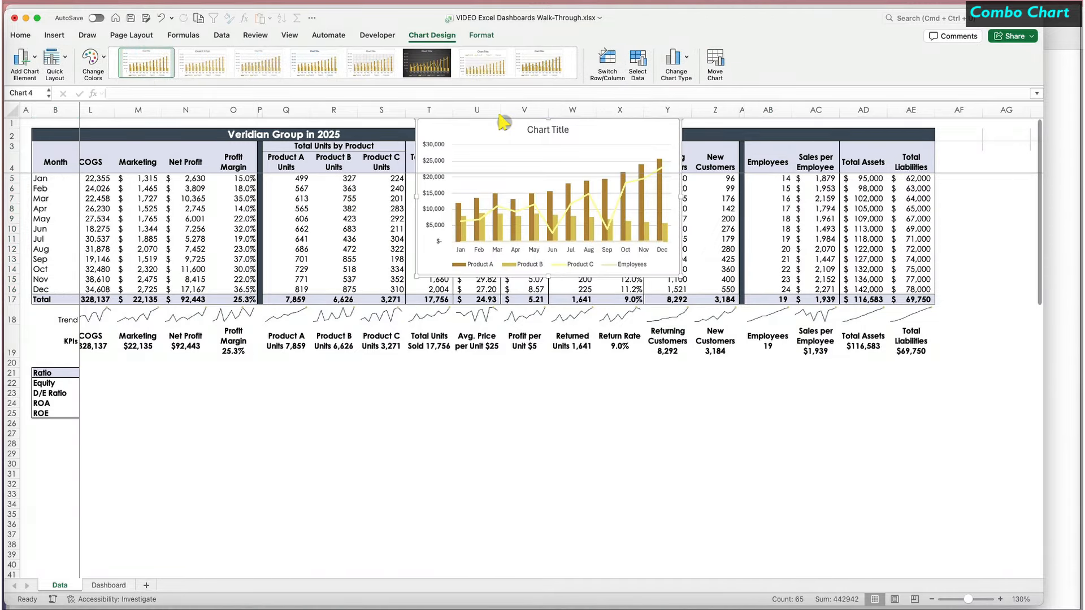
Move the new combo chart to the empty area below the data table and delete it.
{"action": "left_click_drag", "start_coordinate": [499, 123], "coordinate": [511, 173]}
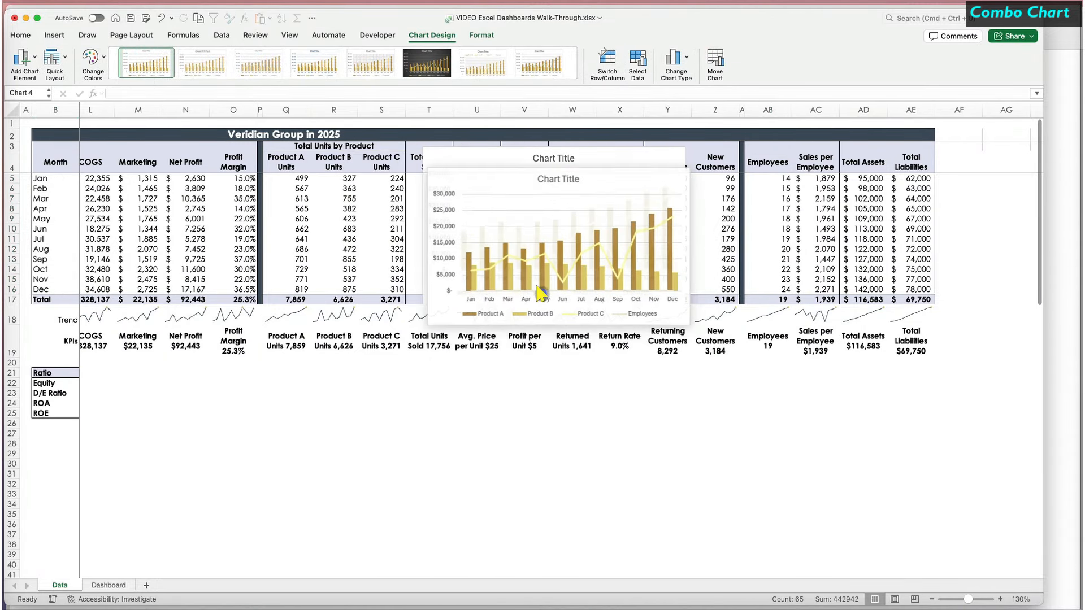
{"action": "mouse_move", "coordinate": [682, 170]}
{"action": "left_mouse_down"}
{"action": "mouse_move", "coordinate": [698, 200]}
{"action": "mouse_move", "coordinate": [696, 319]}
{"action": "mouse_move", "coordinate": [684, 173]}
{"action": "left_mouse_up"}
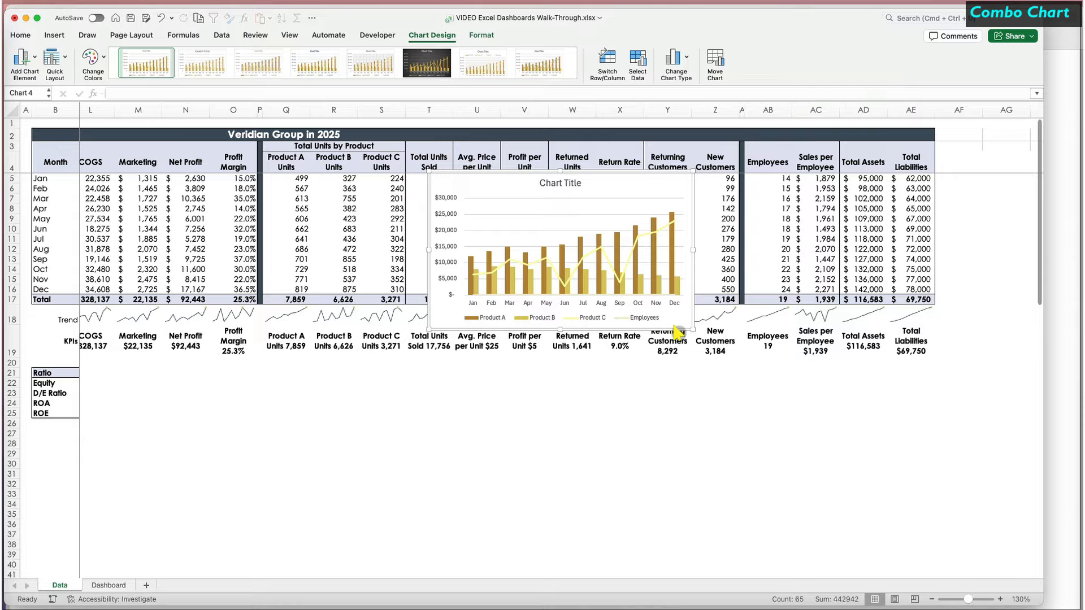
{"action": "left_click_drag", "start_coordinate": [678, 326], "coordinate": [699, 531]}
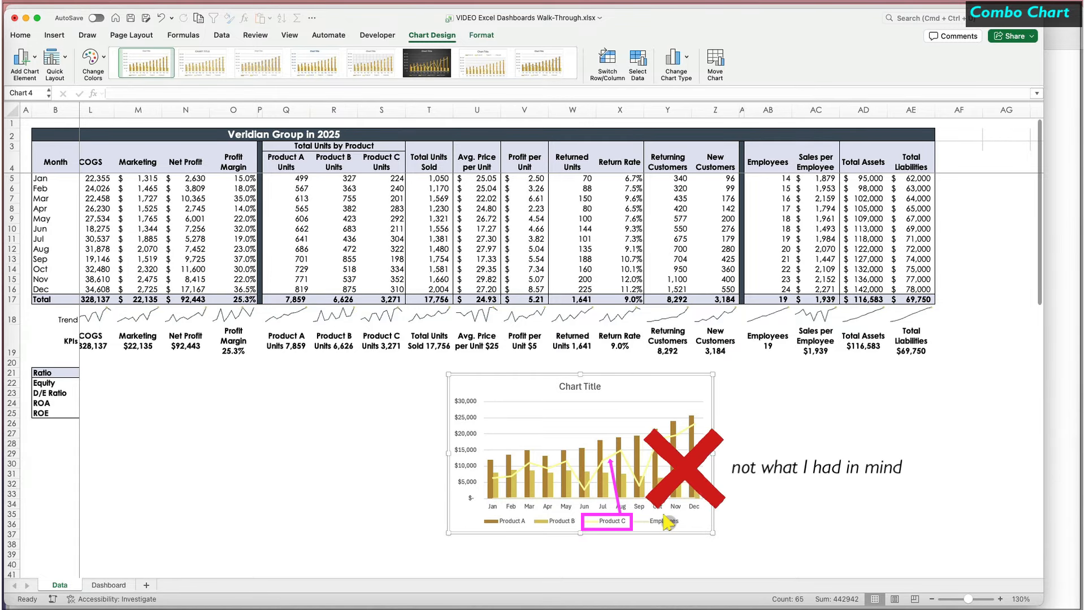
{"action": "key", "text": "Delete"}
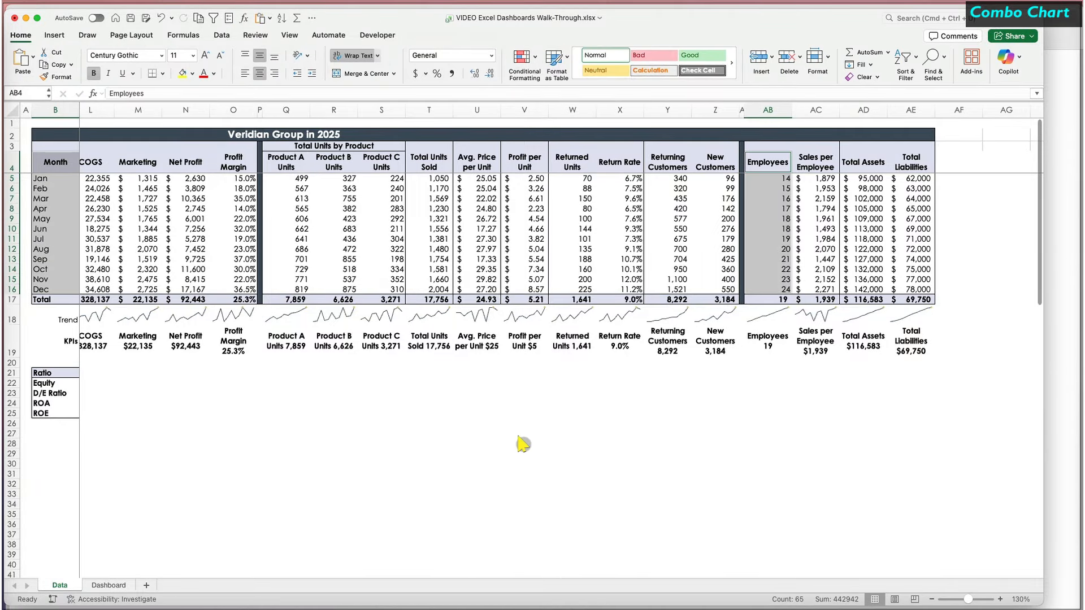
{"action": "left_click", "coordinate": [518, 442]}
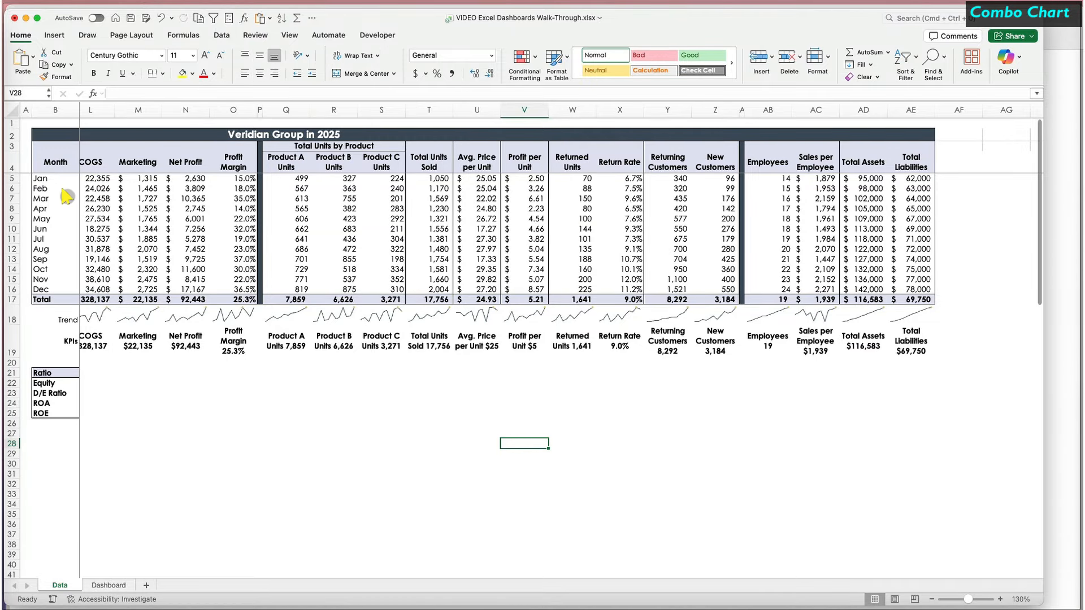
Insert a 2-D stacked area chart from B4:E16 as the base chart, and place it enlarged below the data table.
{"action": "scroll", "coordinate": [110, 195], "scroll_direction": "left", "scroll_amount": 10}
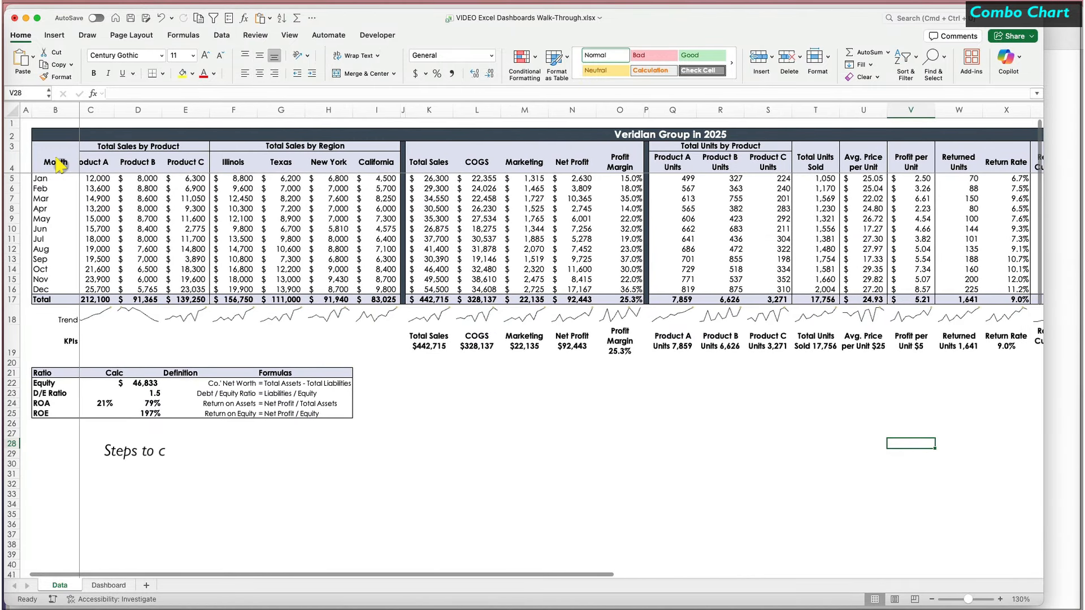
{"action": "scroll", "coordinate": [144, 218], "scroll_direction": "left", "scroll_amount": 1}
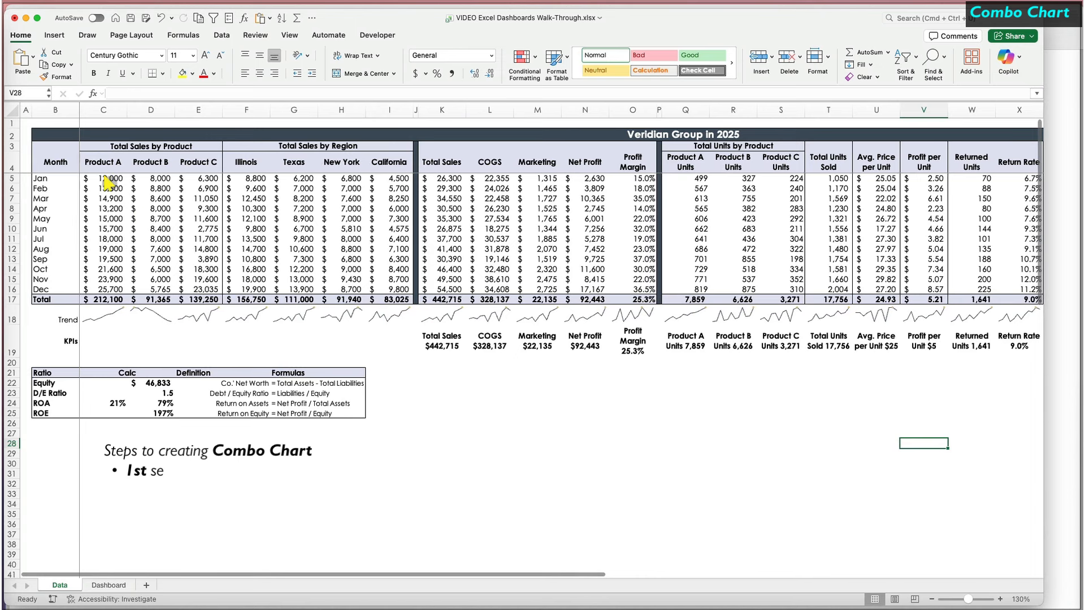
{"action": "left_click_drag", "start_coordinate": [72, 166], "coordinate": [195, 285]}
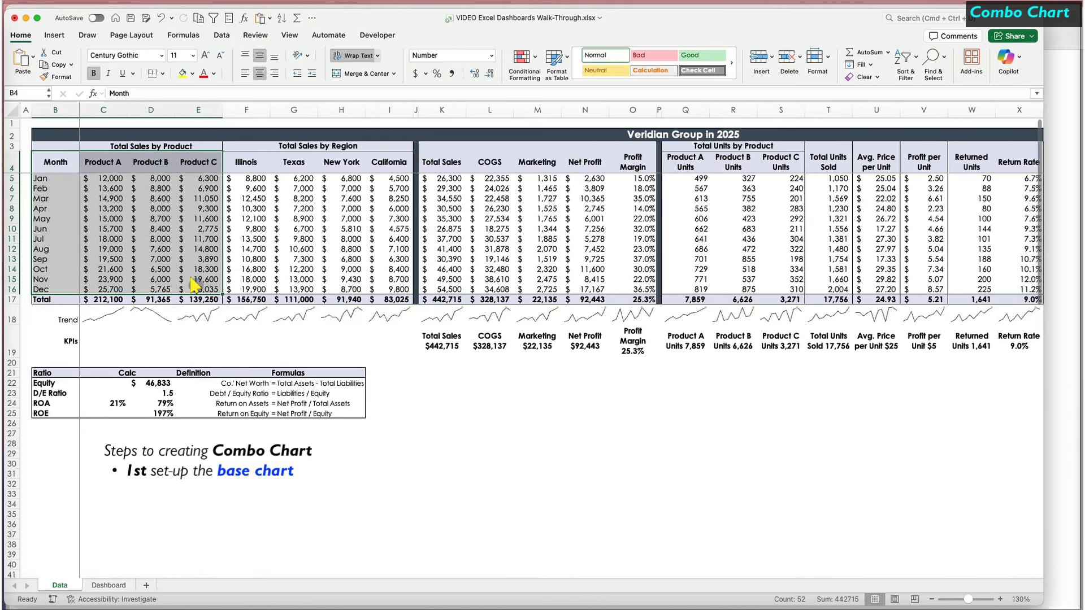
{"action": "left_click", "coordinate": [55, 35]}
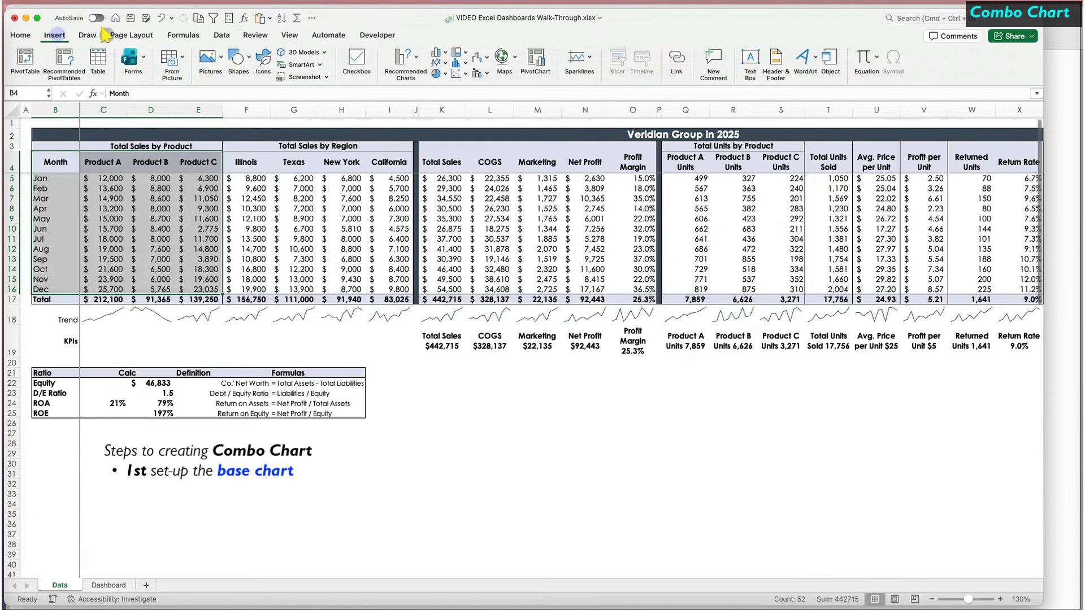
{"action": "left_click", "coordinate": [437, 61]}
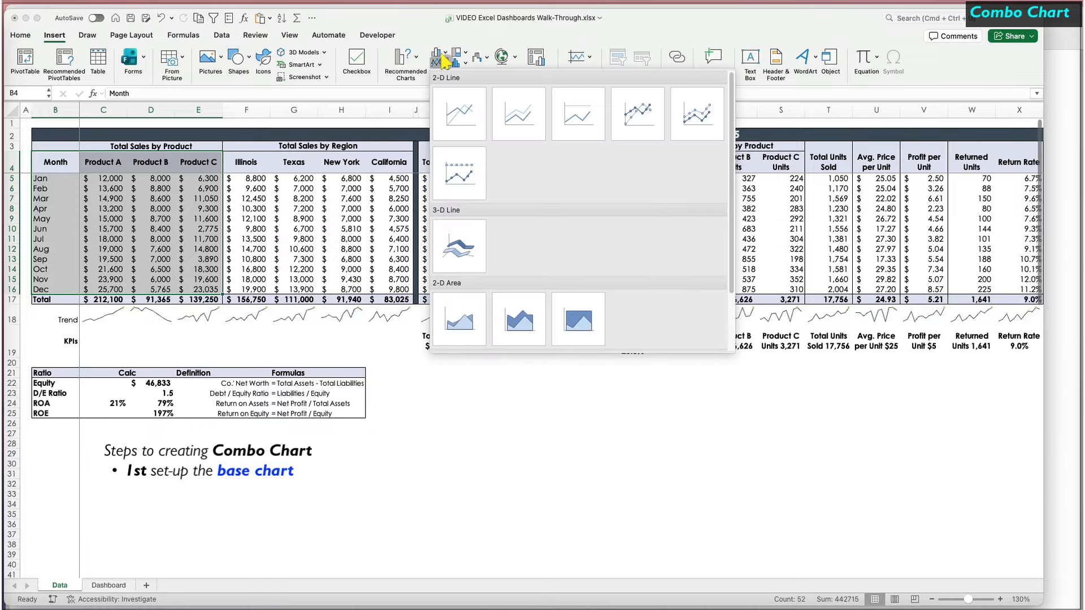
{"action": "left_click", "coordinate": [520, 314]}
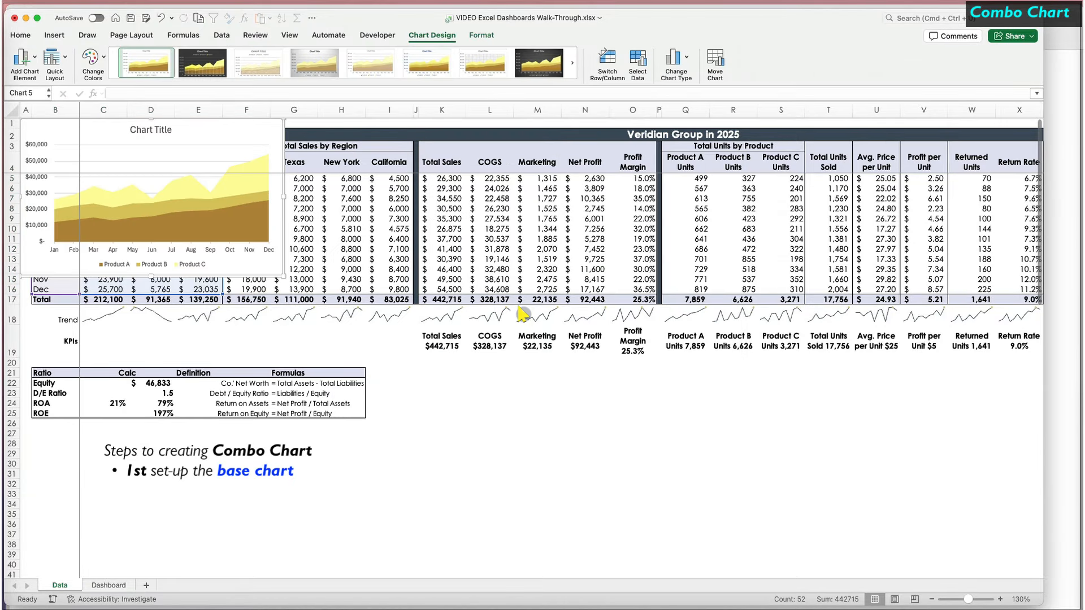
{"action": "left_click_drag", "start_coordinate": [278, 148], "coordinate": [757, 334]}
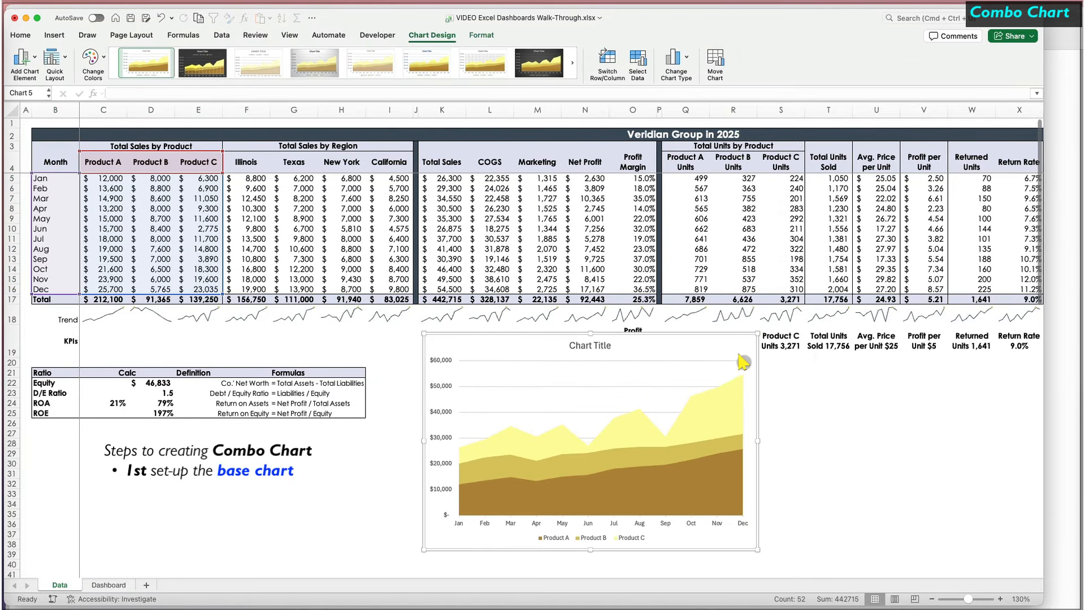
Delete the area chart's title and set the chart's font to Century Gothic.
{"action": "left_click", "coordinate": [592, 345]}
{"action": "key", "text": "Delete"}
{"action": "left_click", "coordinate": [23, 35]}
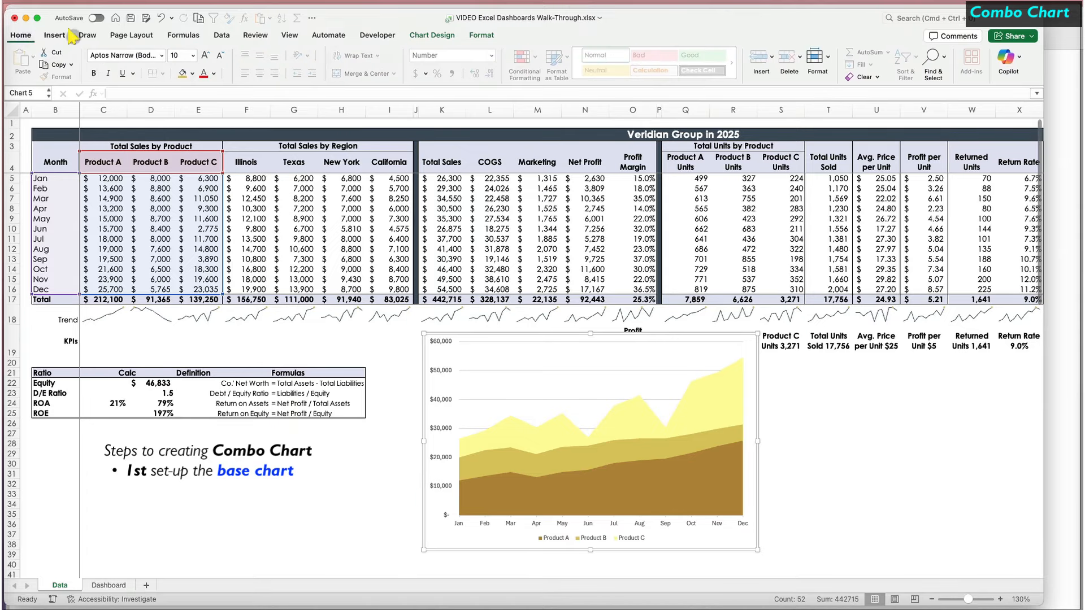
{"action": "left_click", "coordinate": [162, 55]}
{"action": "left_click", "coordinate": [220, 153]}
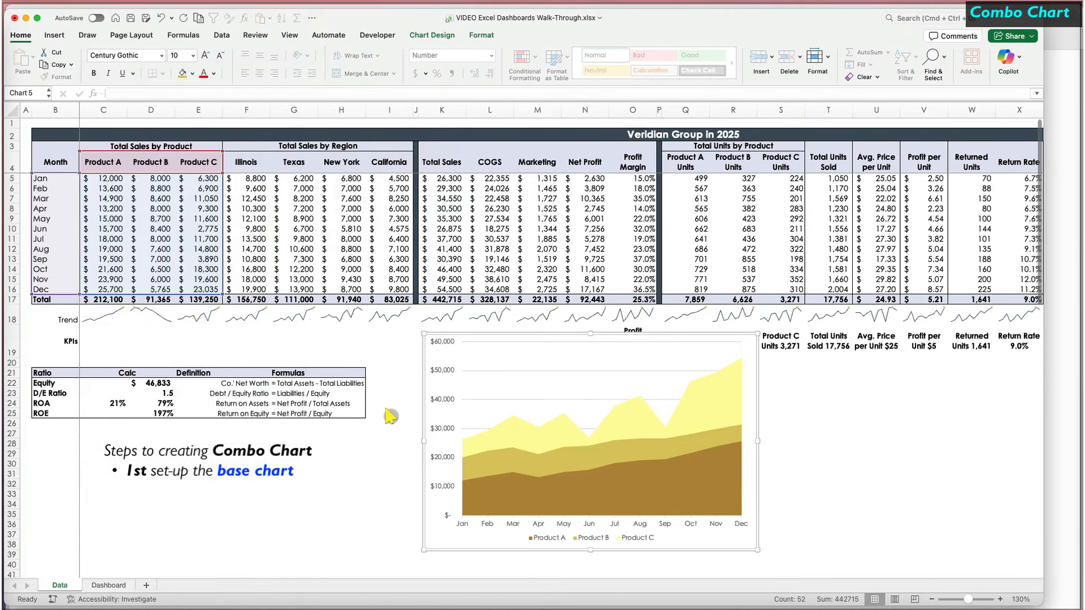
Add an Employees series to the stacked area chart, taking its name from AB4 and its Y values from AB5:AB16.
{"action": "left_click", "coordinate": [433, 35]}
{"action": "left_click", "coordinate": [639, 61]}
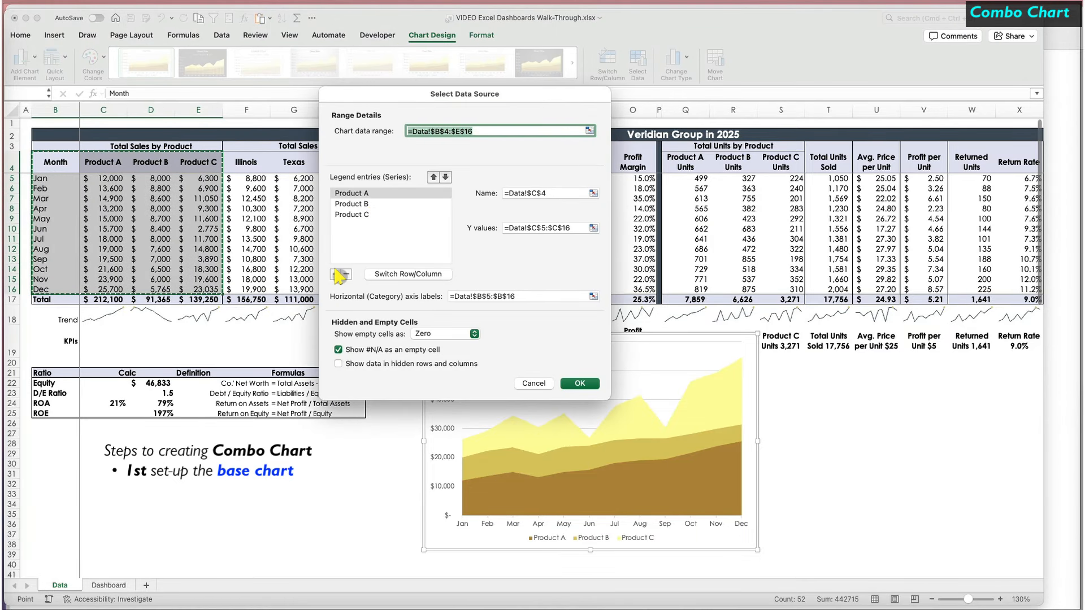
{"action": "left_click", "coordinate": [335, 274]}
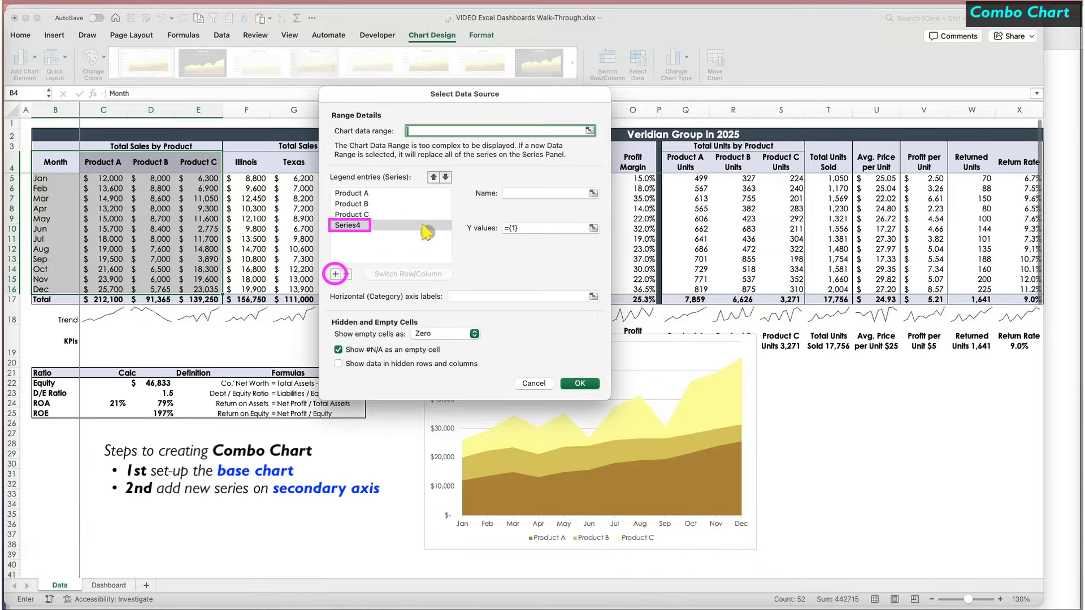
{"action": "left_click", "coordinate": [523, 194]}
{"action": "scroll", "coordinate": [802, 226], "scroll_direction": "right", "scroll_amount": 5}
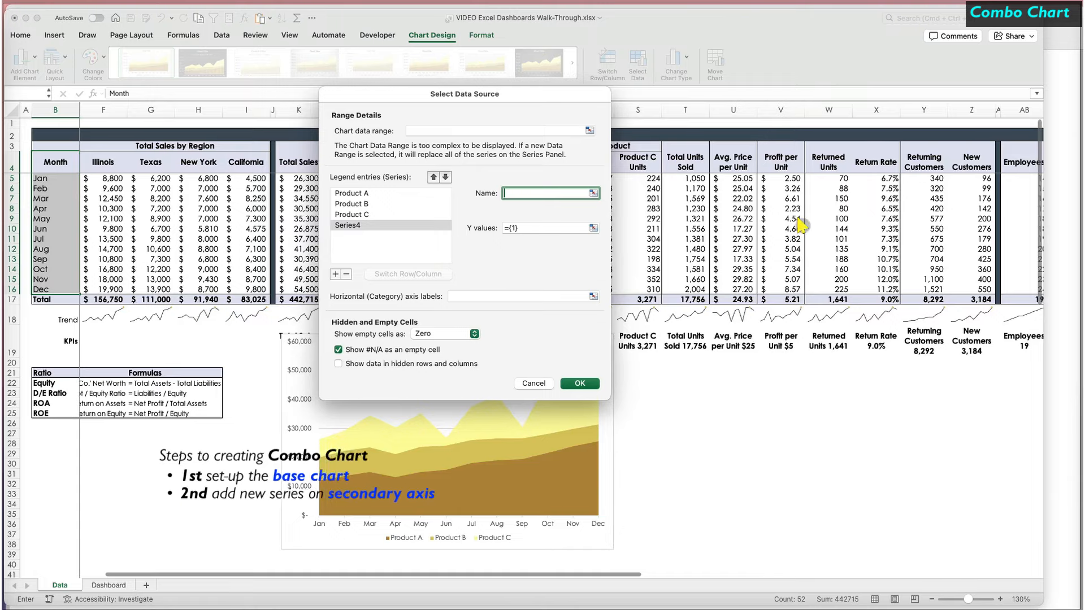
{"action": "scroll", "coordinate": [801, 225], "scroll_direction": "right", "scroll_amount": 3}
{"action": "left_click", "coordinate": [902, 162]}
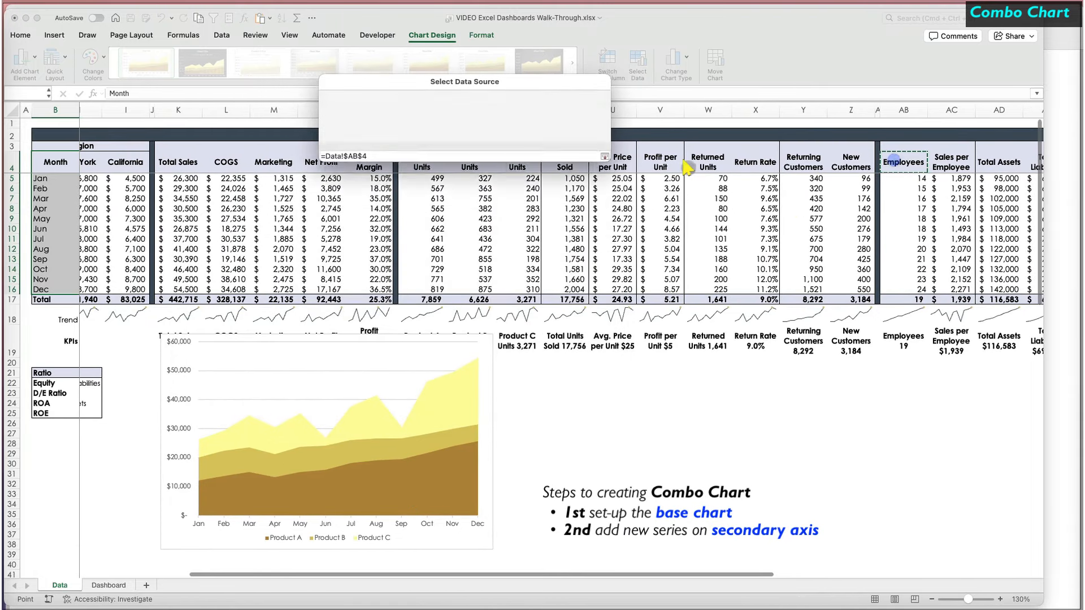
{"action": "left_click", "coordinate": [566, 228]}
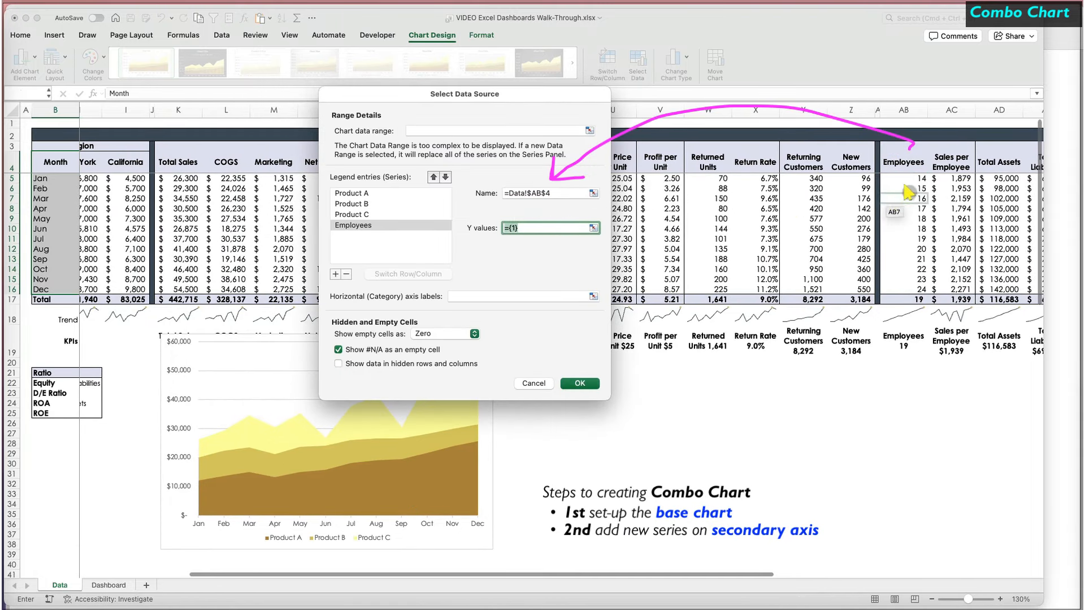
{"action": "left_click_drag", "start_coordinate": [907, 179], "coordinate": [915, 291]}
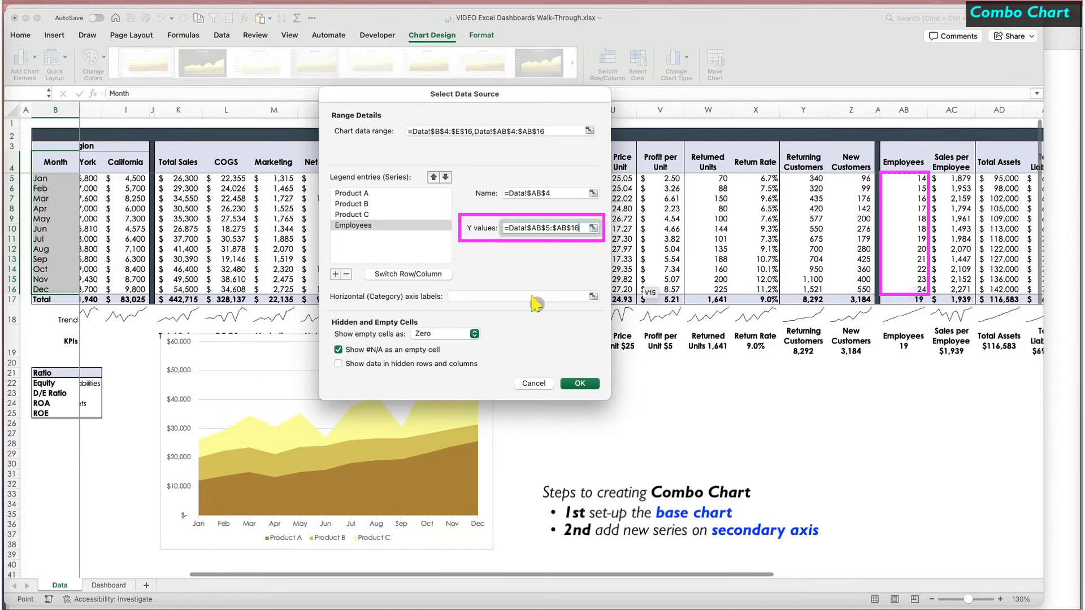
{"action": "left_click", "coordinate": [578, 384]}
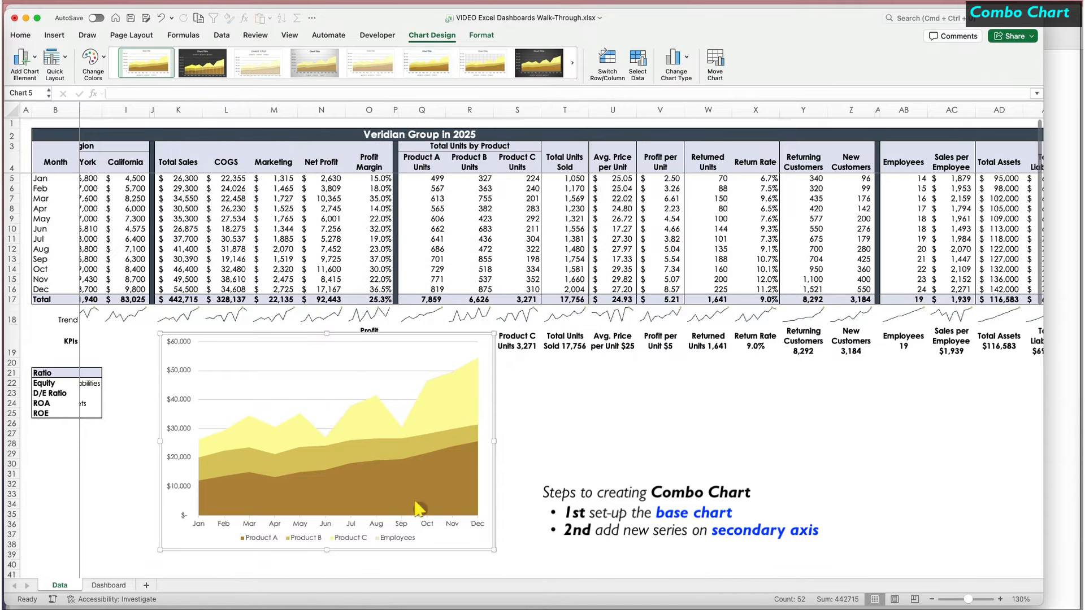
Give the Employees legend entry a solid dark slate-blue fill from the recent colors.
{"action": "left_click", "coordinate": [392, 538]}
{"action": "left_click", "coordinate": [395, 540]}
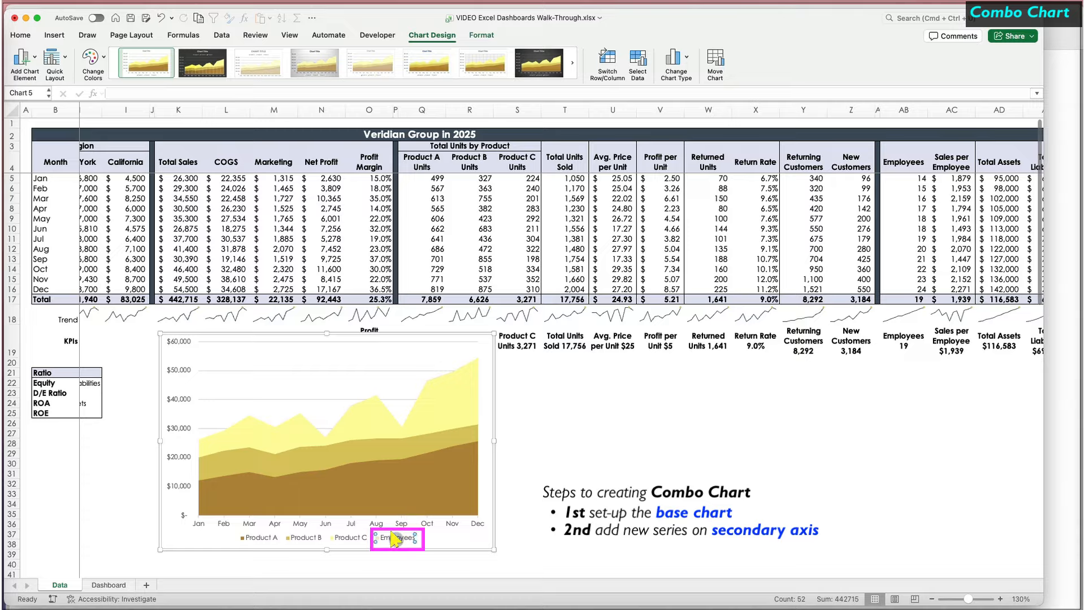
{"action": "left_click", "coordinate": [481, 35]}
{"action": "left_click", "coordinate": [877, 62]}
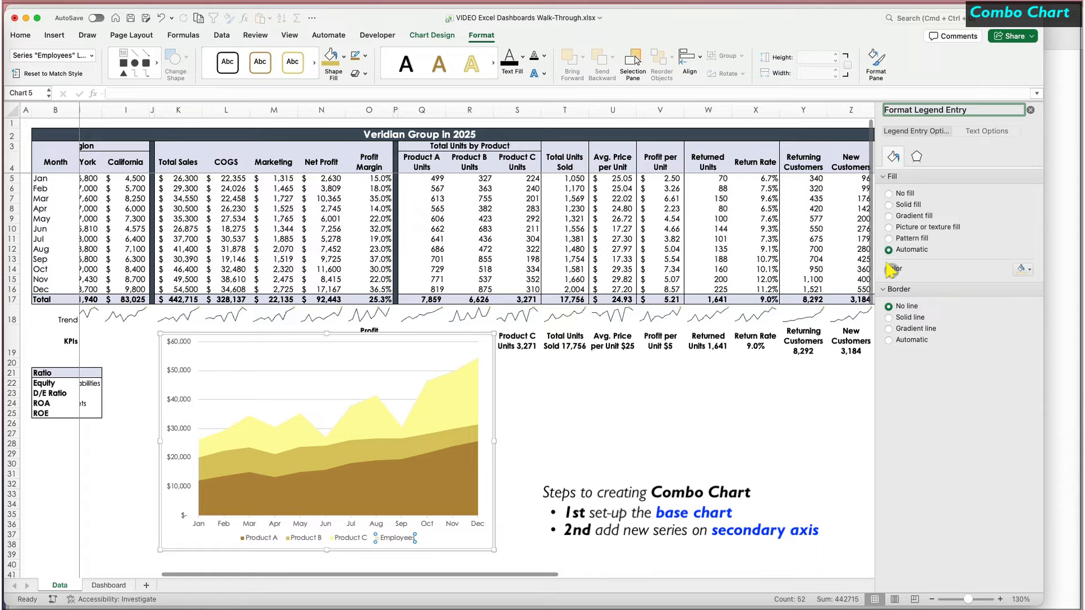
{"action": "left_click", "coordinate": [1028, 270]}
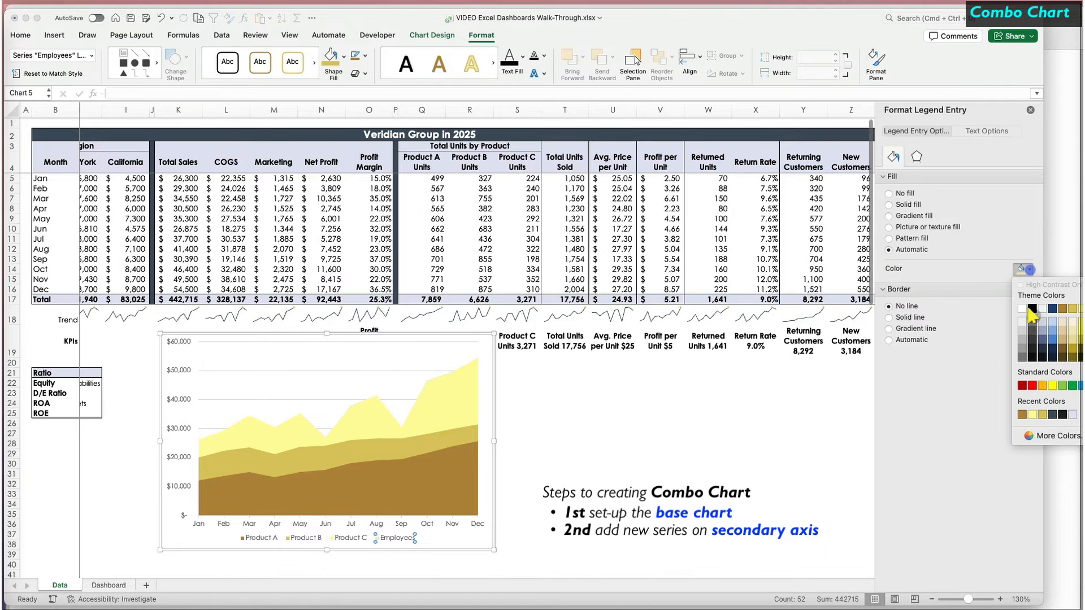
{"action": "left_click", "coordinate": [1048, 414]}
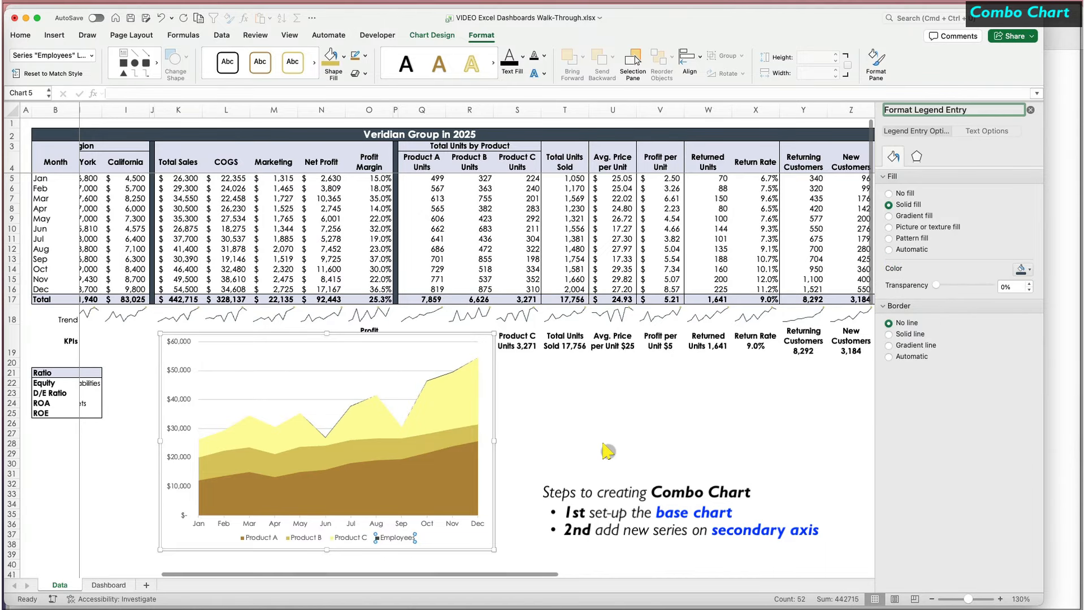
Plot the Employees series on the secondary axis.
{"action": "left_click", "coordinate": [445, 373]}
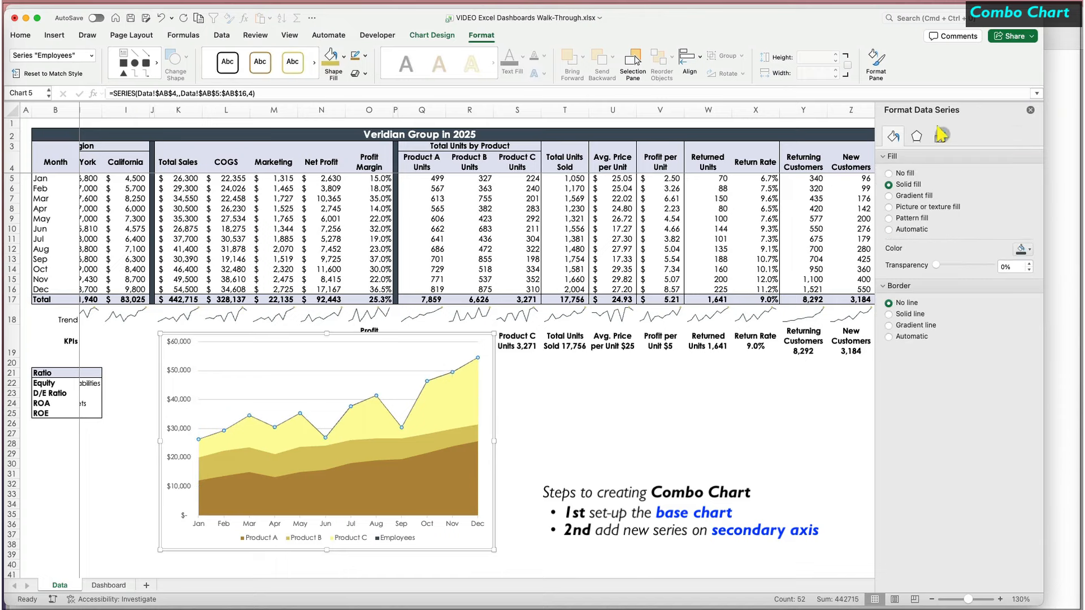
{"action": "left_click", "coordinate": [941, 135]}
{"action": "left_click", "coordinate": [921, 201]}
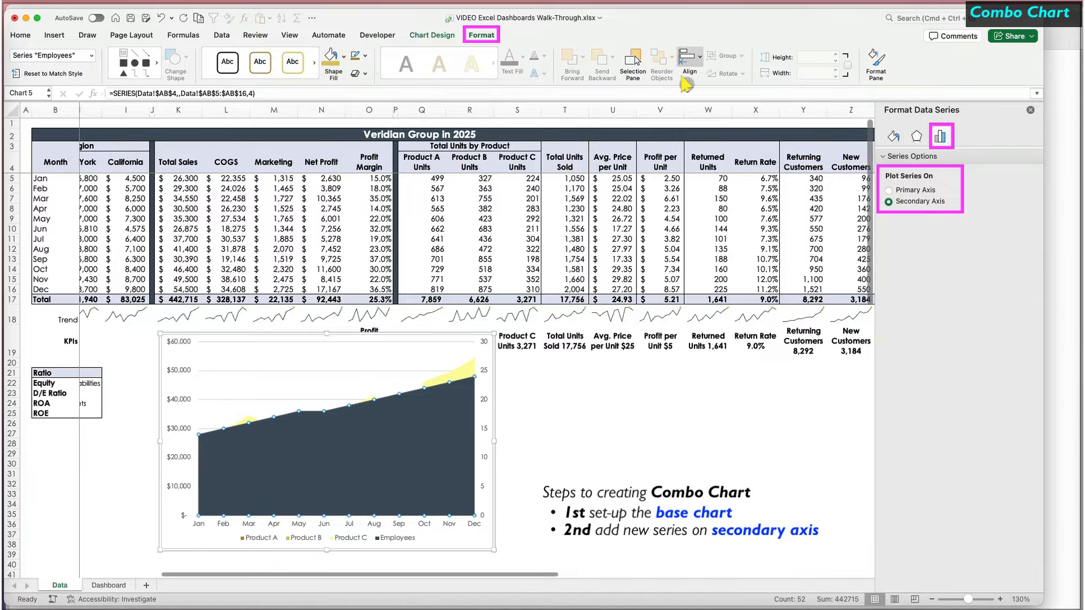
Change the Employees series to a basic 2-D line chart type.
{"action": "left_click", "coordinate": [451, 37]}
{"action": "left_click", "coordinate": [681, 56]}
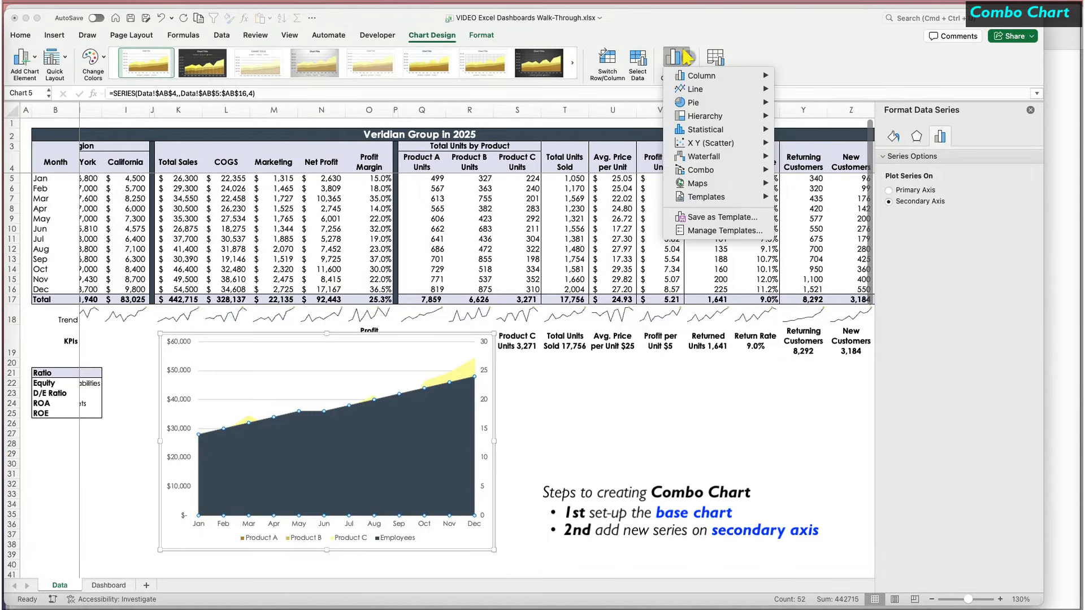
{"action": "mouse_move", "coordinate": [695, 89]}
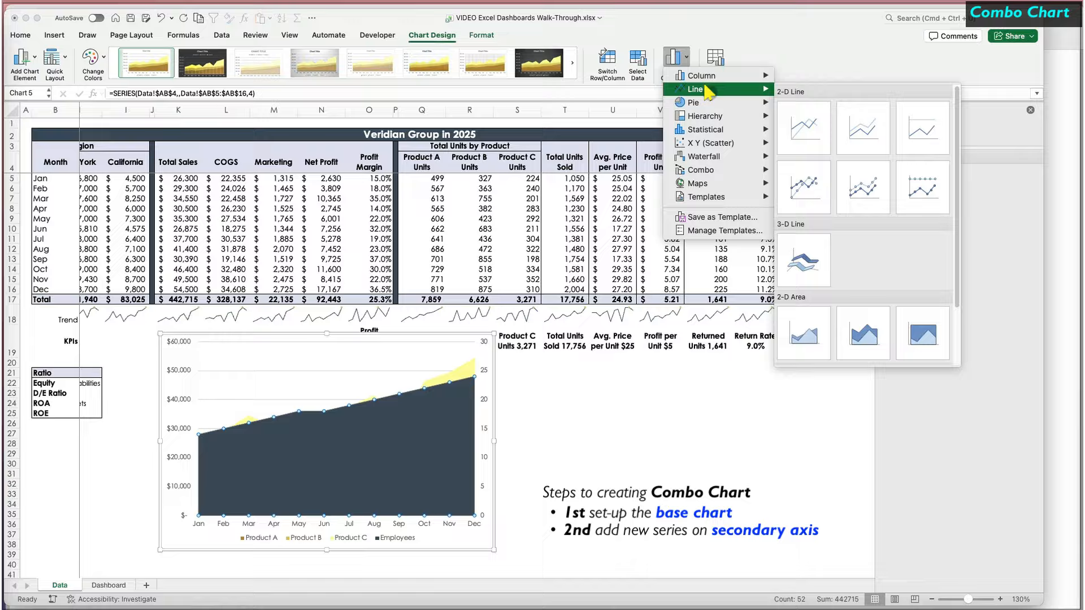
{"action": "left_click", "coordinate": [798, 129]}
Color the Employees line solid green.
{"action": "left_click", "coordinate": [428, 376]}
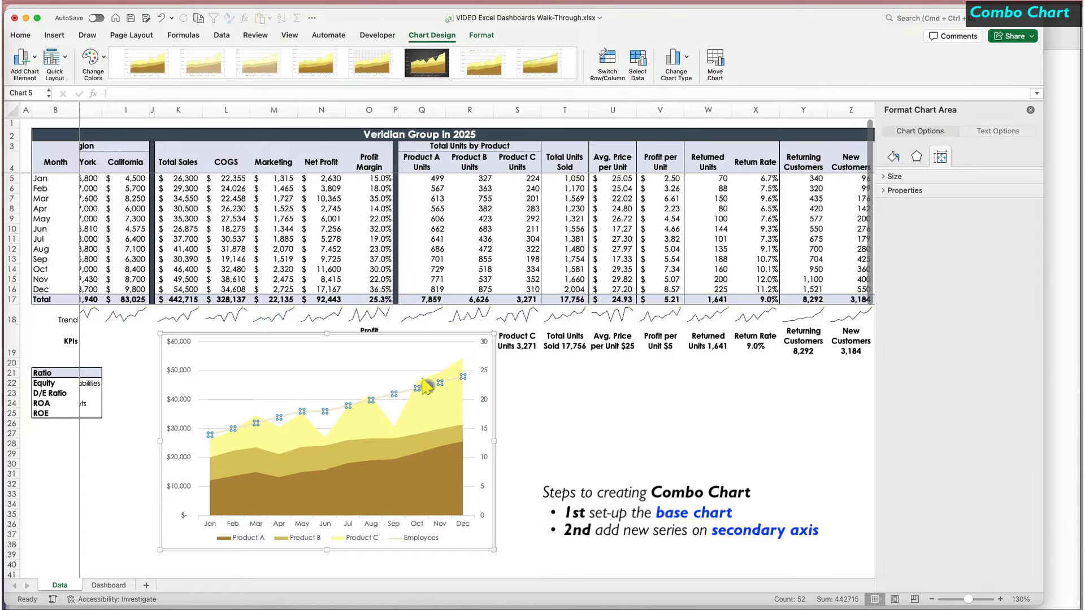
{"action": "left_click", "coordinate": [892, 137]}
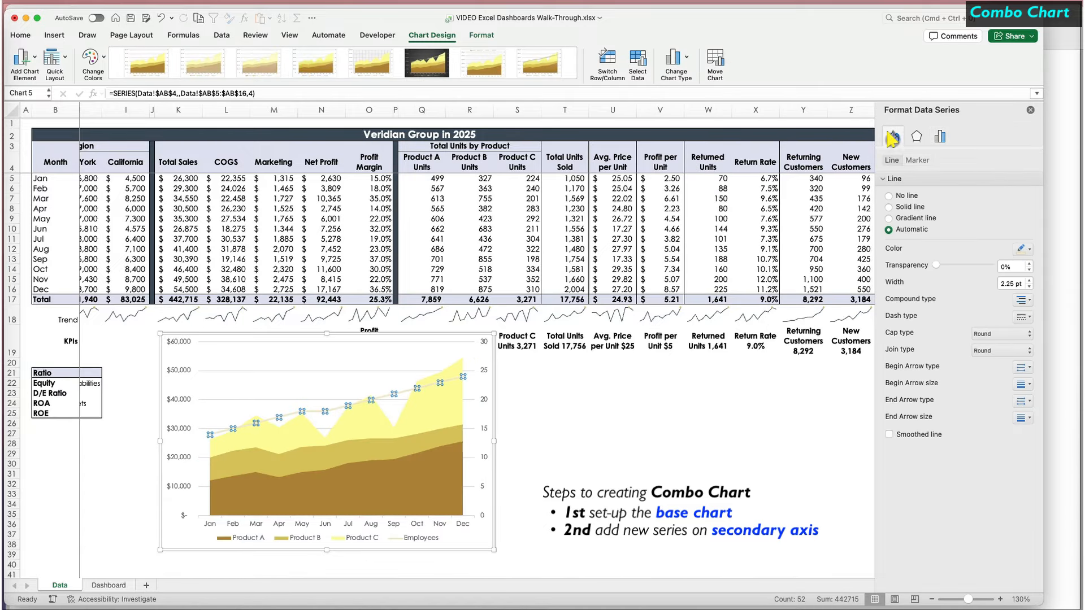
{"action": "left_click", "coordinate": [1030, 250]}
{"action": "left_click", "coordinate": [1044, 395]}
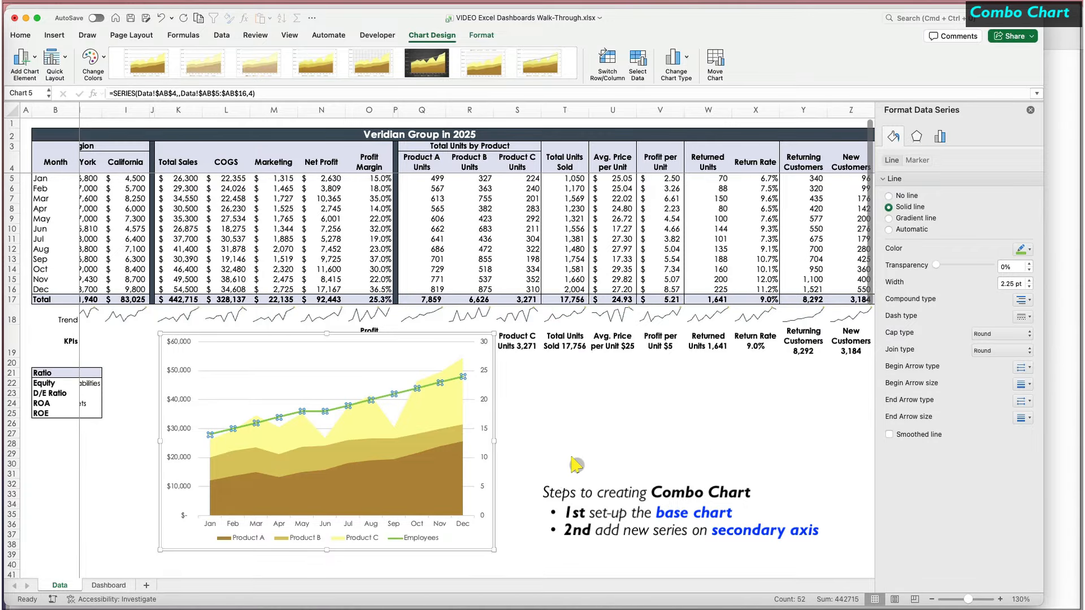
{"action": "left_click", "coordinate": [565, 464]}
Cut the combo chart from the Data sheet, paste it into the Dashboard window and place it over the Employees card.
{"action": "left_click", "coordinate": [458, 547]}
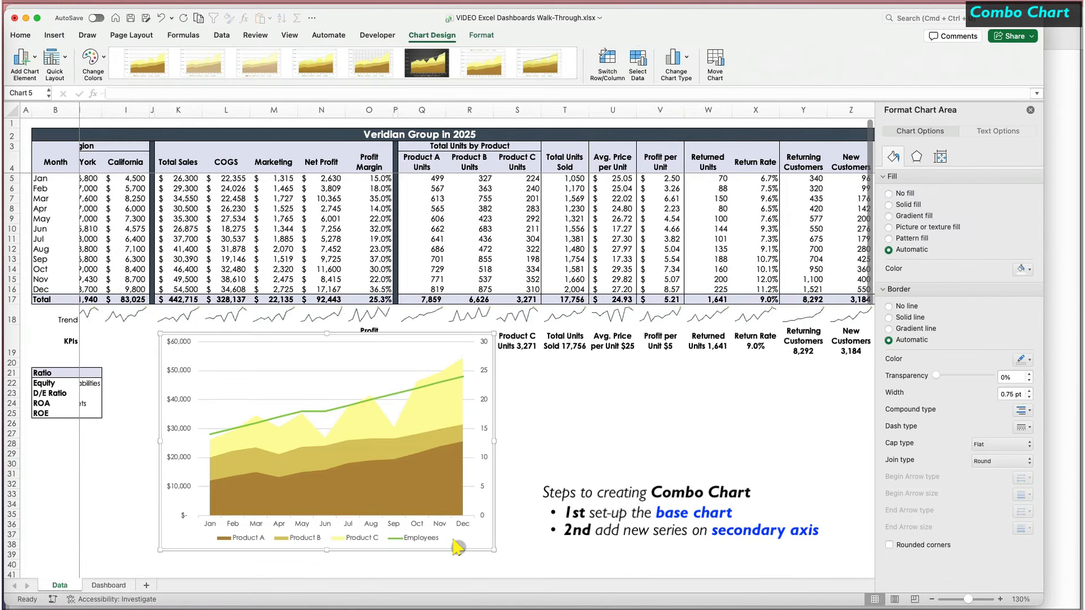
{"action": "key", "text": "super+x"}
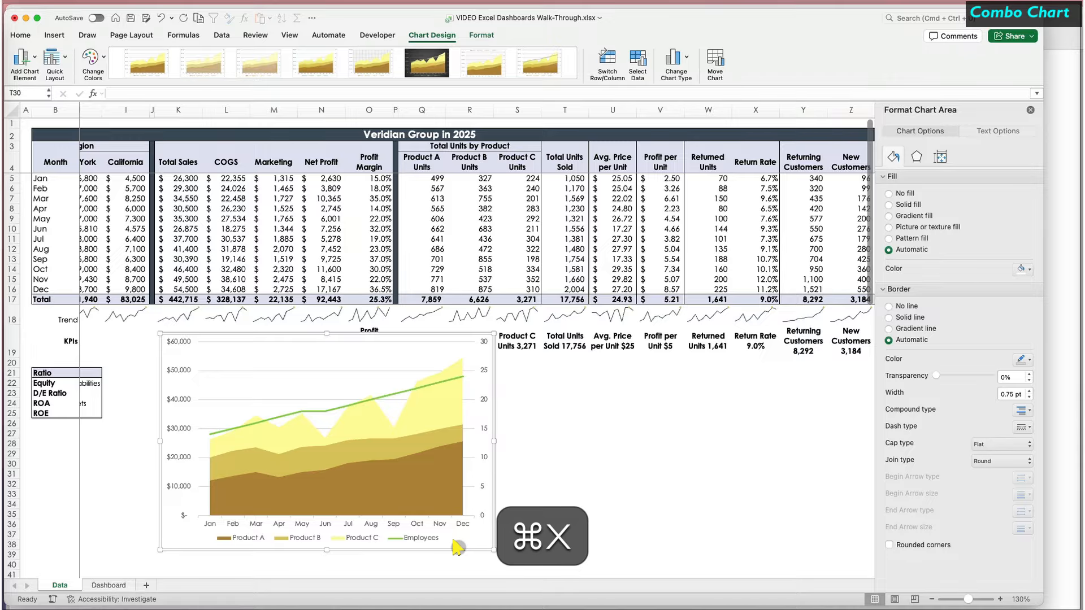
{"action": "left_click", "coordinate": [238, 4]}
{"action": "left_click", "coordinate": [743, 435]}
{"action": "key", "text": "super+v"}
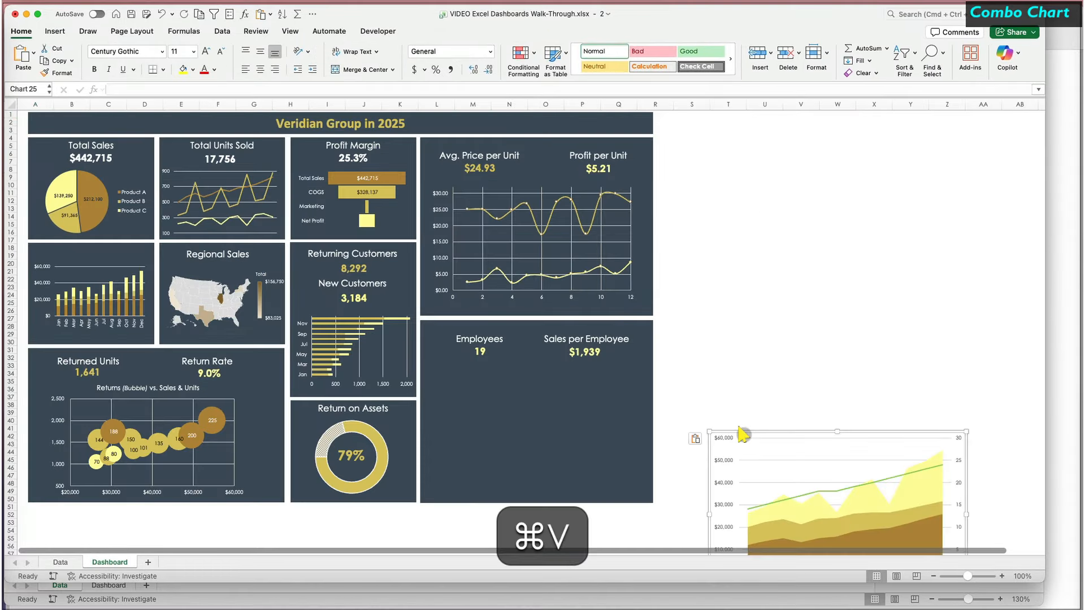
{"action": "left_click_drag", "start_coordinate": [743, 434], "coordinate": [476, 334]}
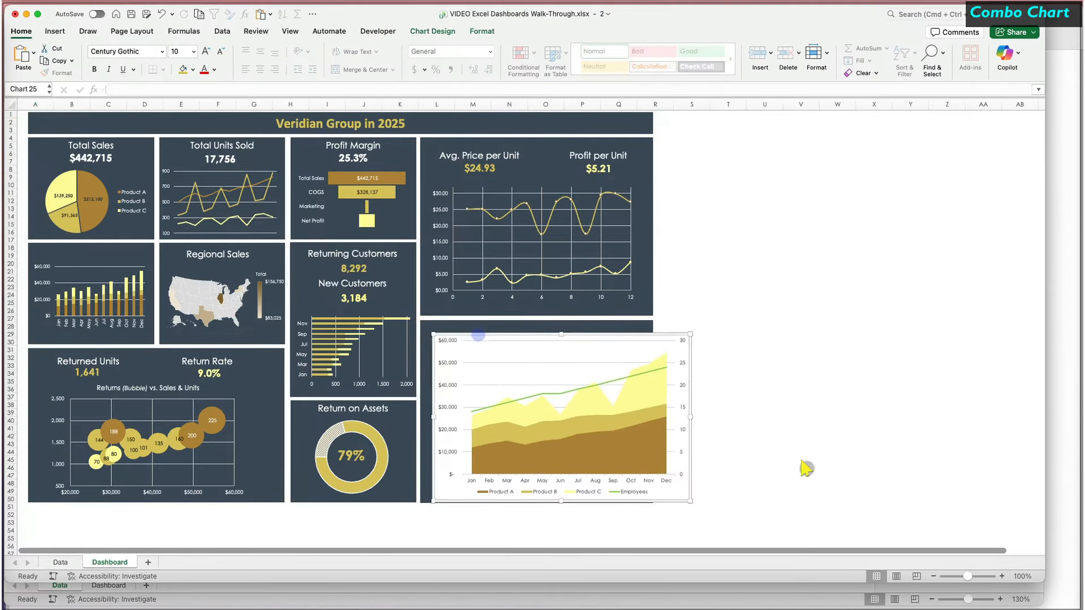
Set the pasted combo chart's area to no fill and its border to no line.
{"action": "left_click", "coordinate": [1002, 576]}
{"action": "left_click", "coordinate": [1002, 576]}
{"action": "scroll", "coordinate": [942, 523], "scroll_direction": "right", "scroll_amount": 5}
{"action": "left_click", "coordinate": [482, 31]}
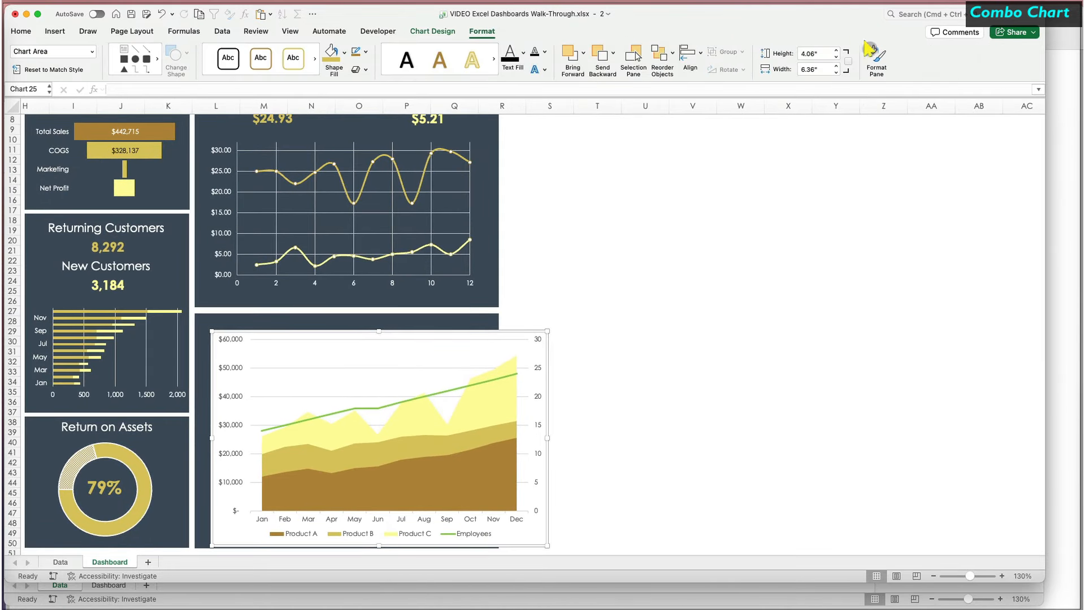
{"action": "left_click", "coordinate": [876, 60]}
{"action": "left_click", "coordinate": [890, 189]}
{"action": "left_click", "coordinate": [885, 285]}
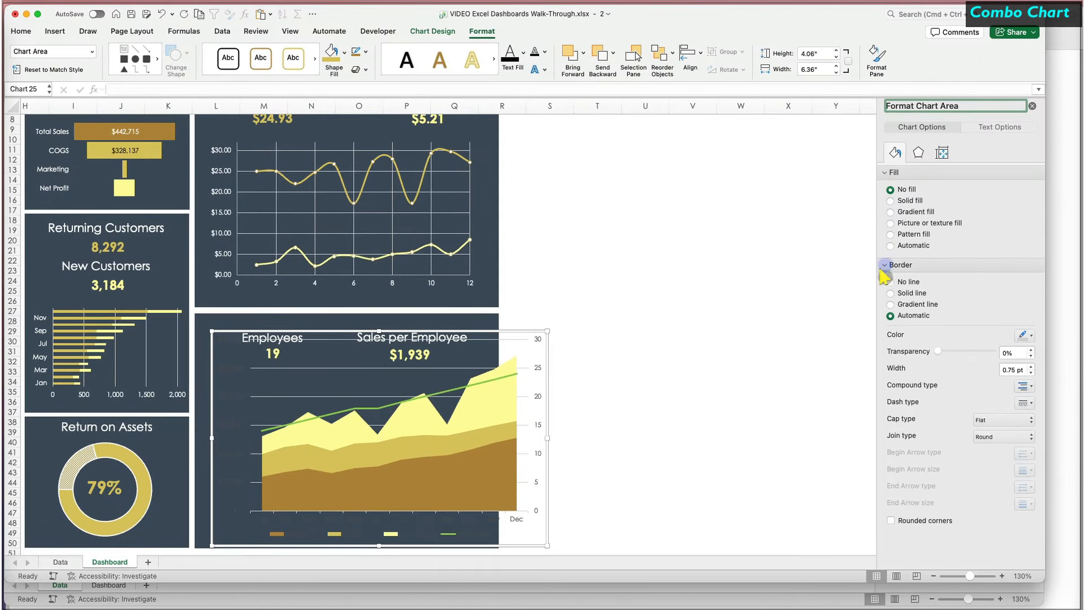
{"action": "left_click", "coordinate": [890, 282]}
Set the combo chart's font color to white.
{"action": "left_click", "coordinate": [21, 31]}
{"action": "left_click", "coordinate": [210, 69]}
{"action": "left_click", "coordinate": [207, 128]}
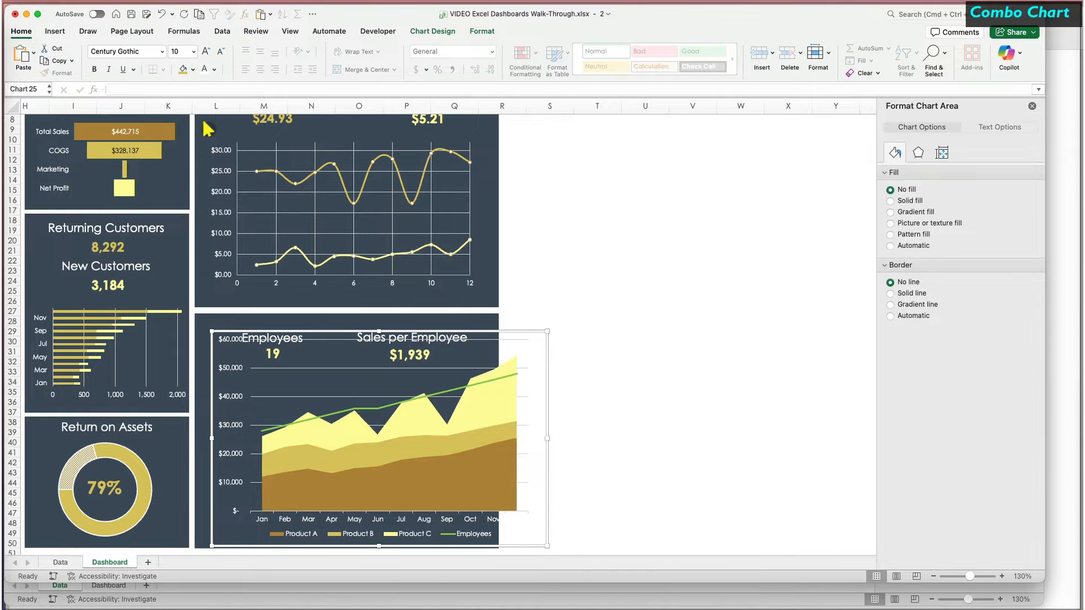
Lock the combo chart's aspect ratio, reduce its width to 5.4", and position it below the Employees and Sales per Employee figures.
{"action": "left_click", "coordinate": [942, 153]}
{"action": "left_click", "coordinate": [885, 172]}
{"action": "left_click", "coordinate": [890, 276]}
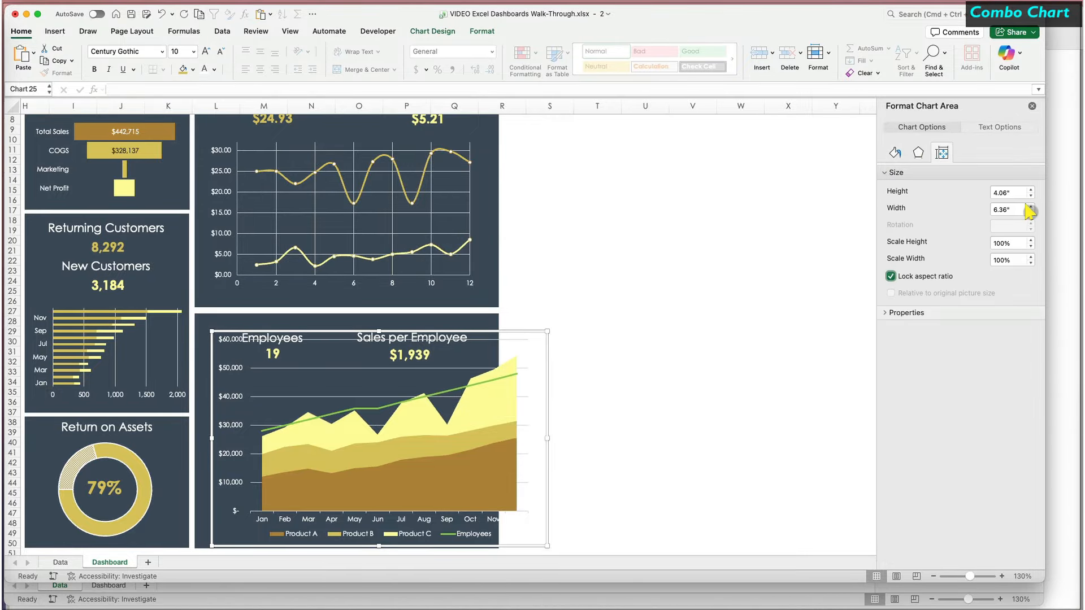
{"action": "left_click", "coordinate": [1031, 212]}
{"action": "left_click", "coordinate": [1031, 213]}
{"action": "left_click_drag", "start_coordinate": [471, 333], "coordinate": [464, 360]}
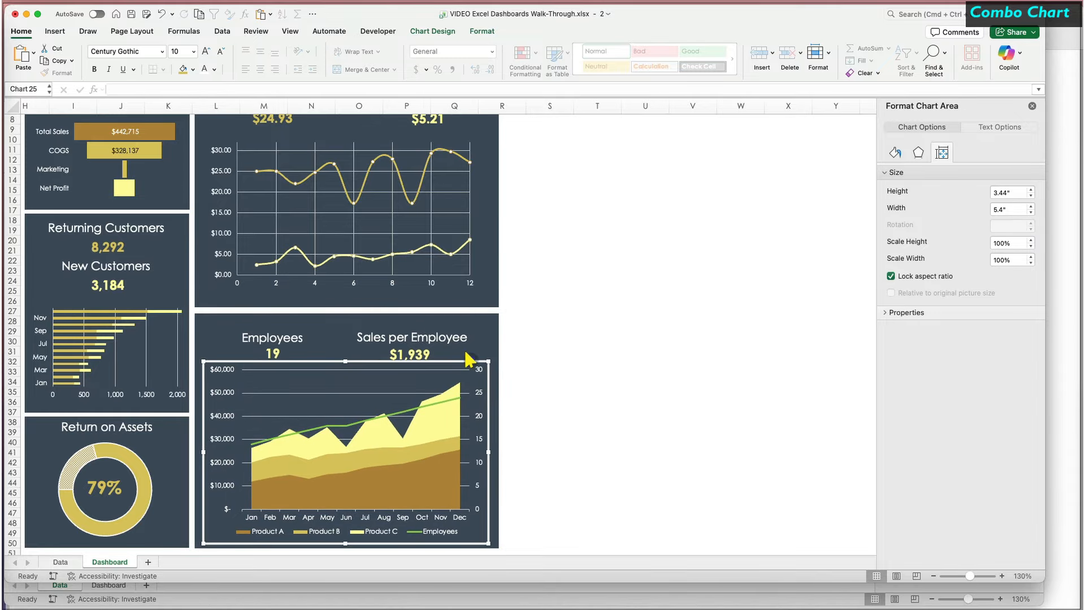
Color the Employees KPI value green to match the chart's Employees line.
{"action": "left_click", "coordinate": [547, 364]}
{"action": "left_click", "coordinate": [272, 352]}
{"action": "left_click", "coordinate": [215, 69]}
{"action": "left_click", "coordinate": [249, 205]}
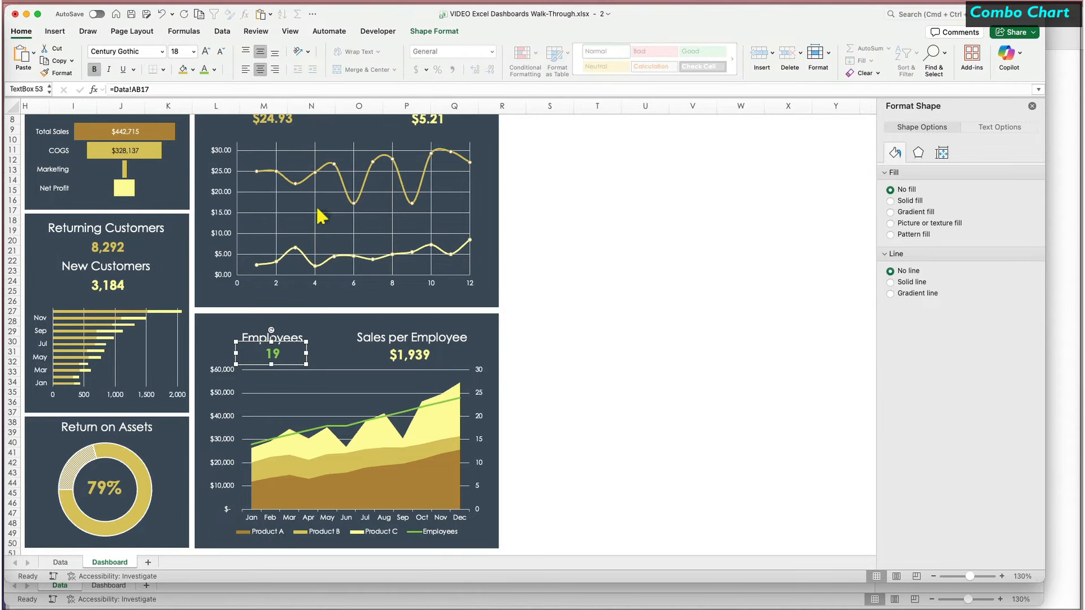
Add data labels above the points of the Employees line in the combo chart.
{"action": "left_click", "coordinate": [418, 531]}
{"action": "left_click", "coordinate": [359, 423]}
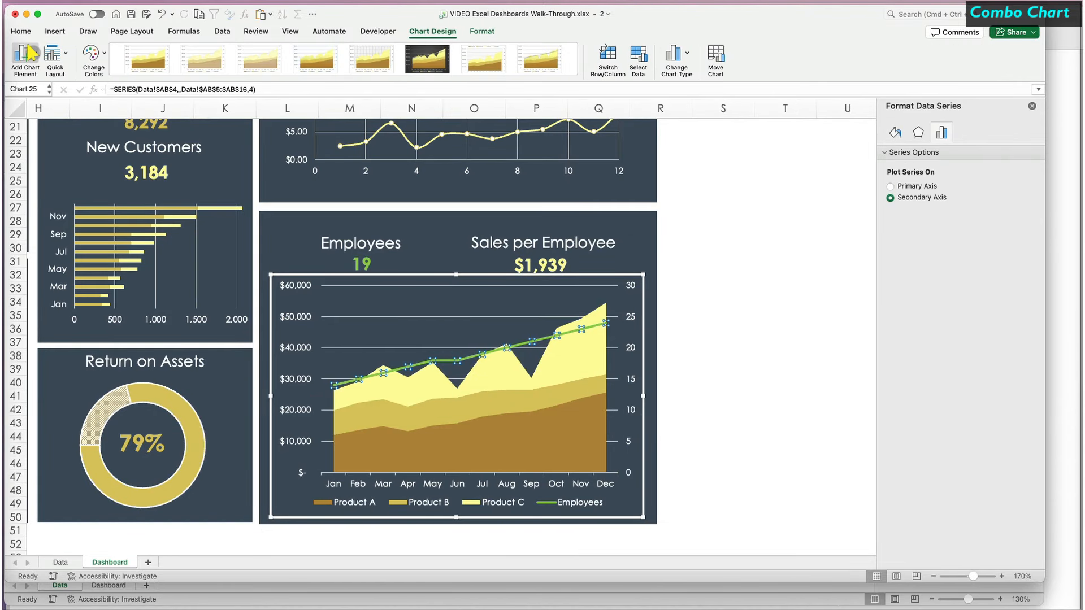
{"action": "left_click", "coordinate": [31, 53]}
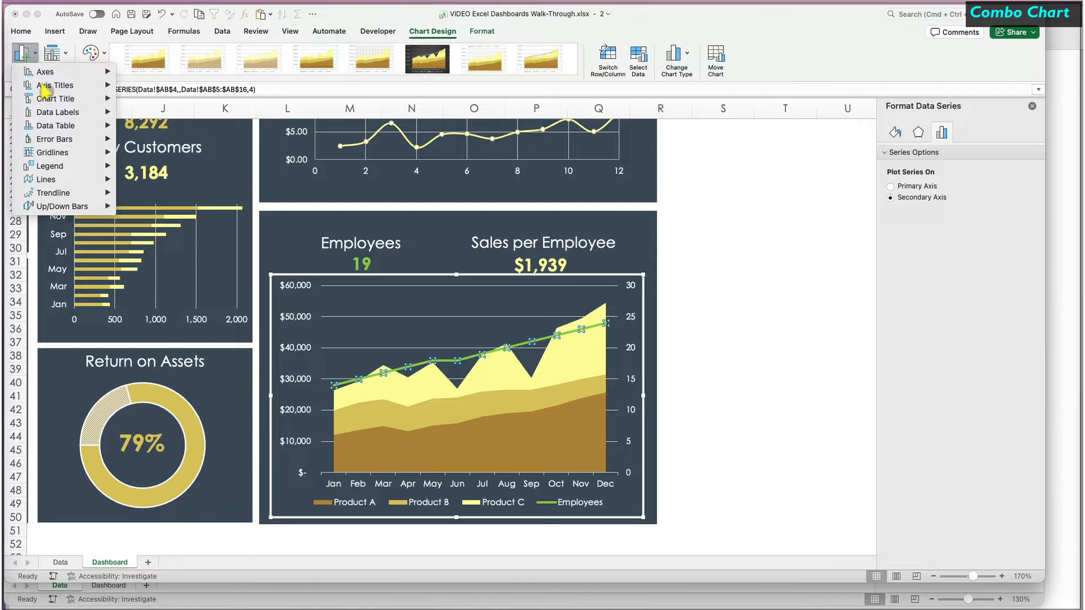
{"action": "mouse_move", "coordinate": [50, 112]}
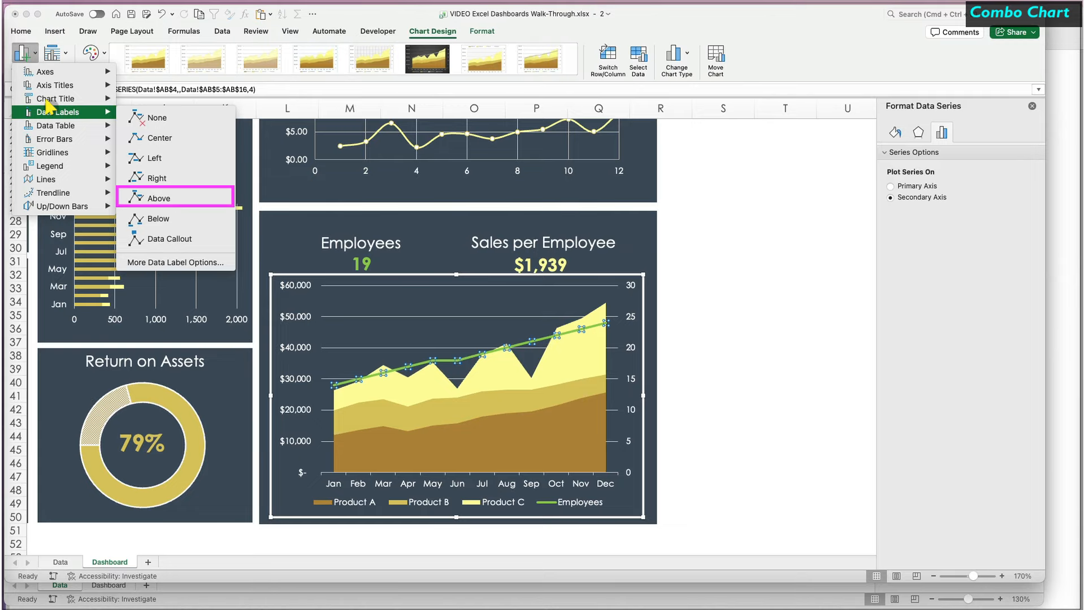
{"action": "left_click", "coordinate": [160, 198]}
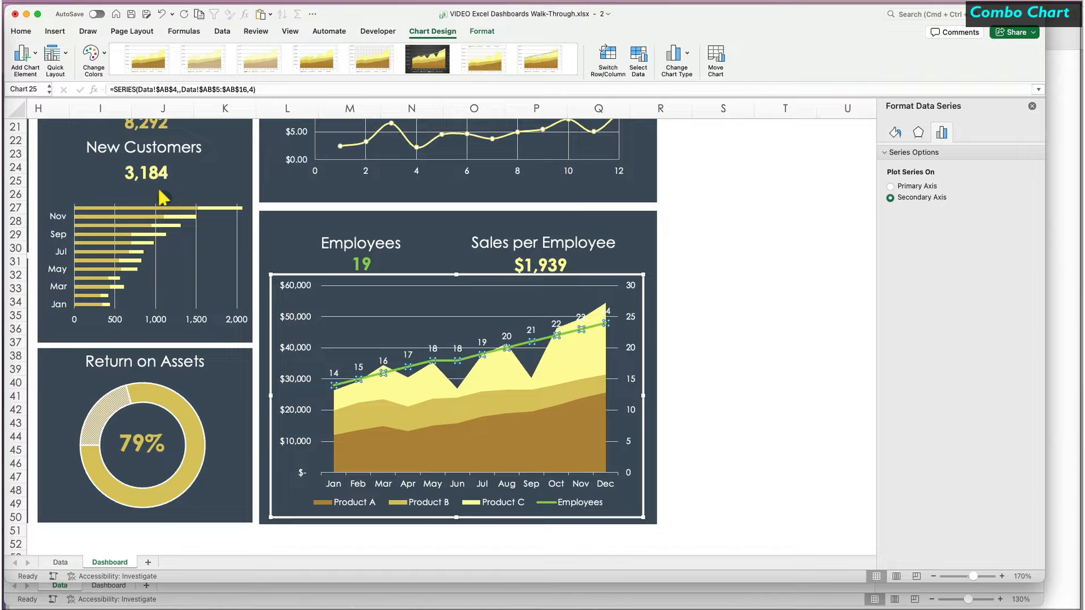
Make the Employees line's data labels show the series name instead of the value.
{"action": "left_click", "coordinate": [577, 315]}
{"action": "left_click", "coordinate": [941, 154]}
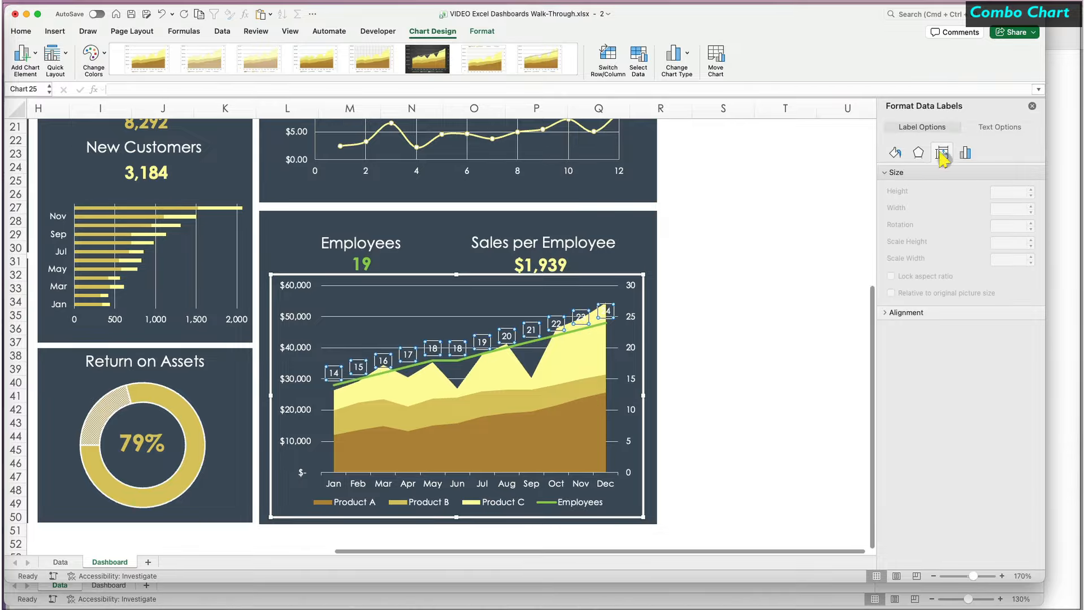
{"action": "left_click", "coordinate": [965, 153]}
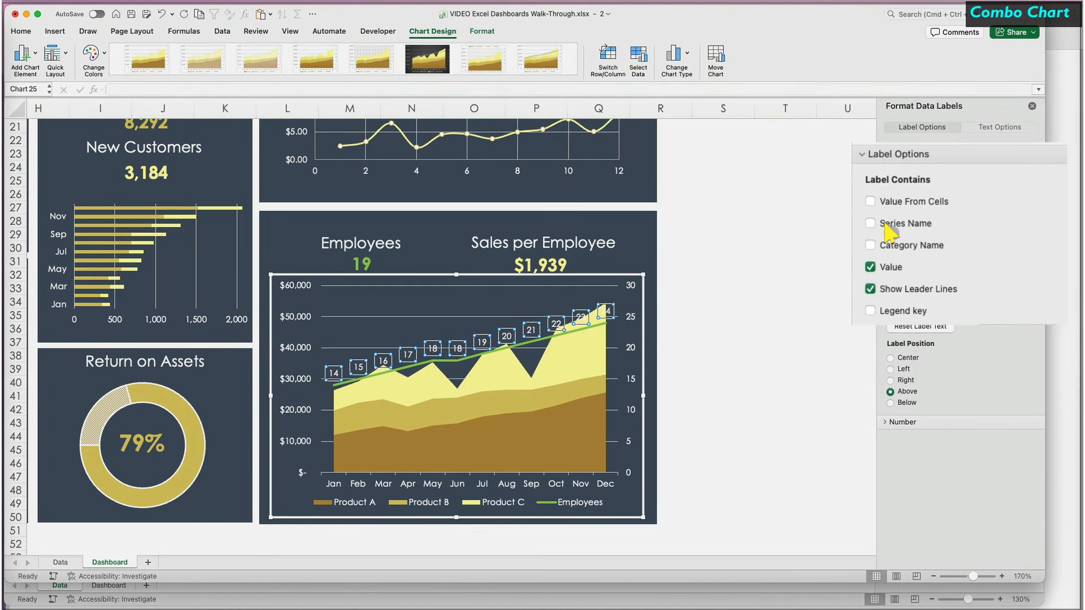
{"action": "left_click", "coordinate": [881, 224]}
{"action": "left_click", "coordinate": [870, 266]}
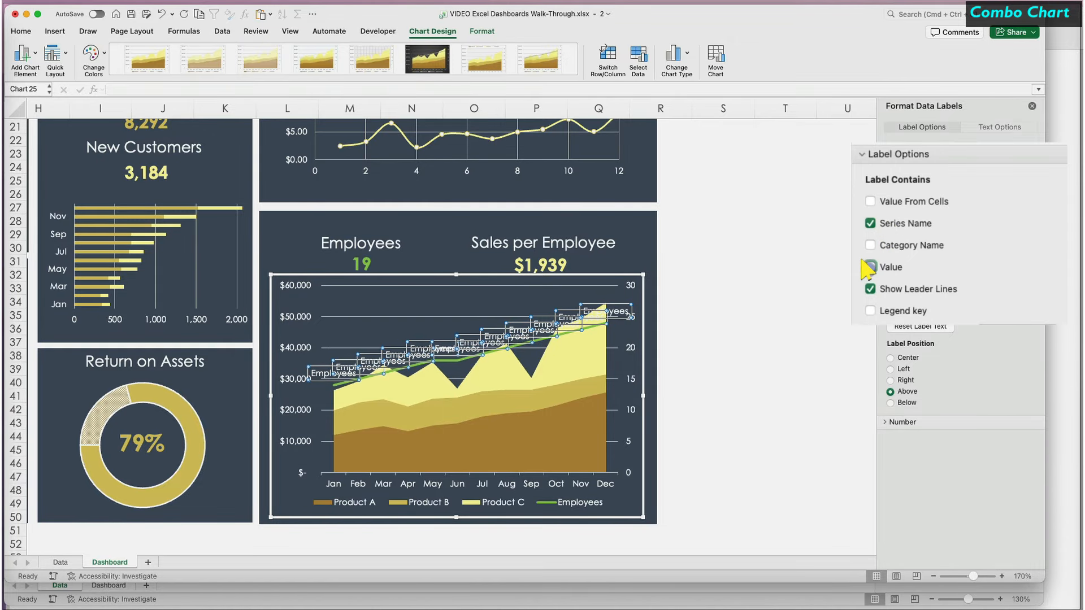
Delete the Employees line's data labels for every month except June in the combo chart.
{"action": "left_click", "coordinate": [743, 306]}
{"action": "left_click", "coordinate": [617, 305]}
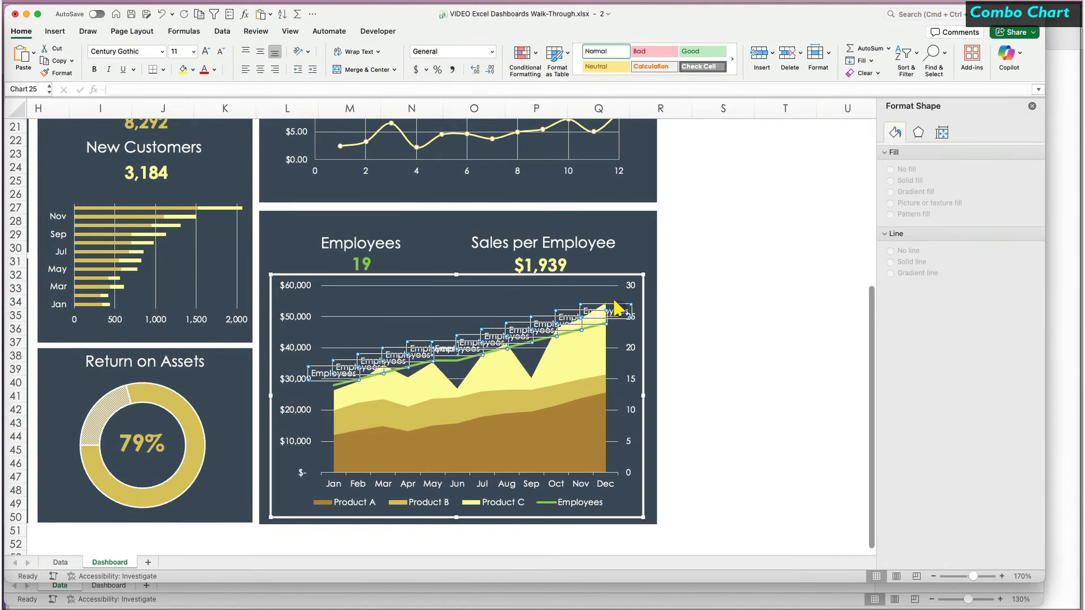
{"action": "left_click", "coordinate": [617, 304]}
{"action": "key", "text": "BackSpace"}
{"action": "left_click", "coordinate": [589, 317]}
{"action": "key", "text": "BackSpace"}
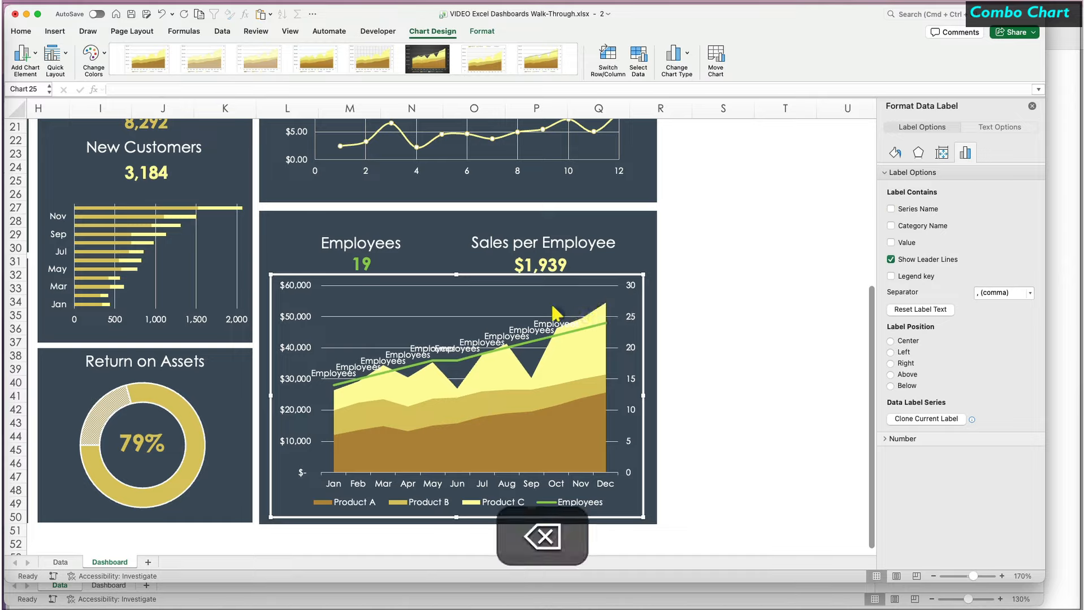
{"action": "left_click", "coordinate": [538, 321]}
{"action": "key", "text": "BackSpace"}
{"action": "left_click", "coordinate": [508, 331]}
{"action": "key", "text": "BackSpace"}
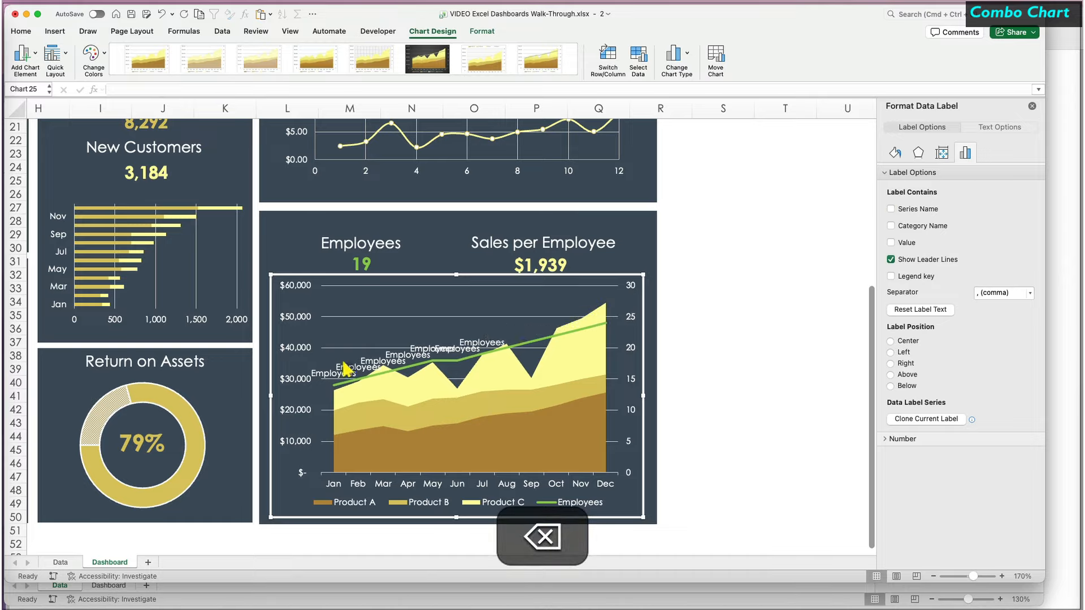
{"action": "left_click", "coordinate": [345, 365]}
{"action": "key", "text": "BackSpace"}
{"action": "left_click", "coordinate": [330, 371]}
{"action": "key", "text": "BackSpace"}
{"action": "left_click", "coordinate": [365, 357]}
{"action": "key", "text": "BackSpace"}
{"action": "left_click", "coordinate": [408, 355]}
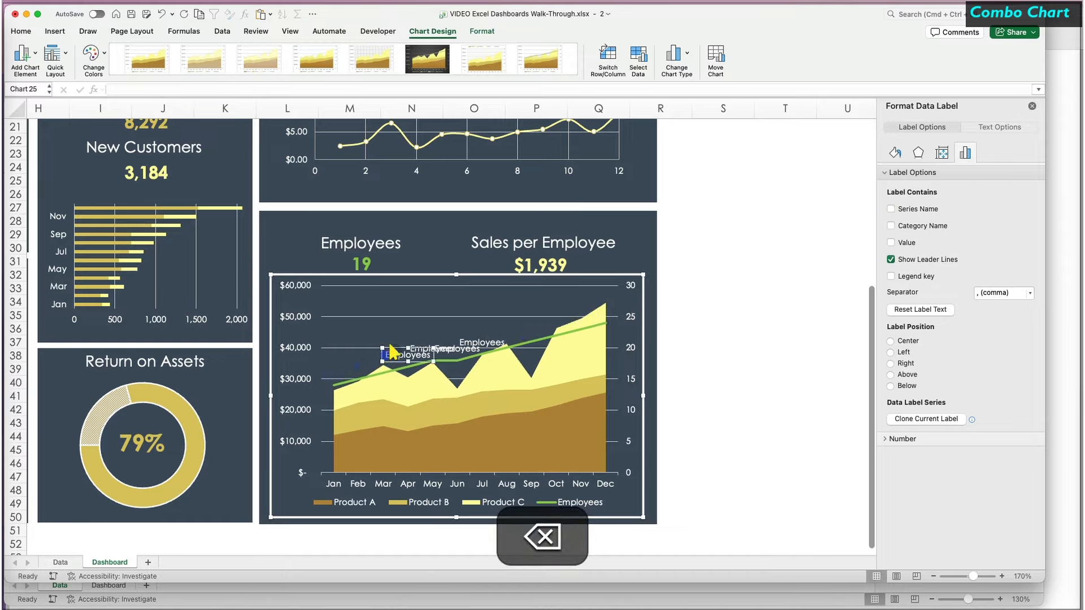
{"action": "key", "text": "BackSpace"}
{"action": "left_click", "coordinate": [432, 348]}
{"action": "key", "text": "BackSpace"}
{"action": "left_click", "coordinate": [474, 342]}
{"action": "key", "text": "BackSpace"}
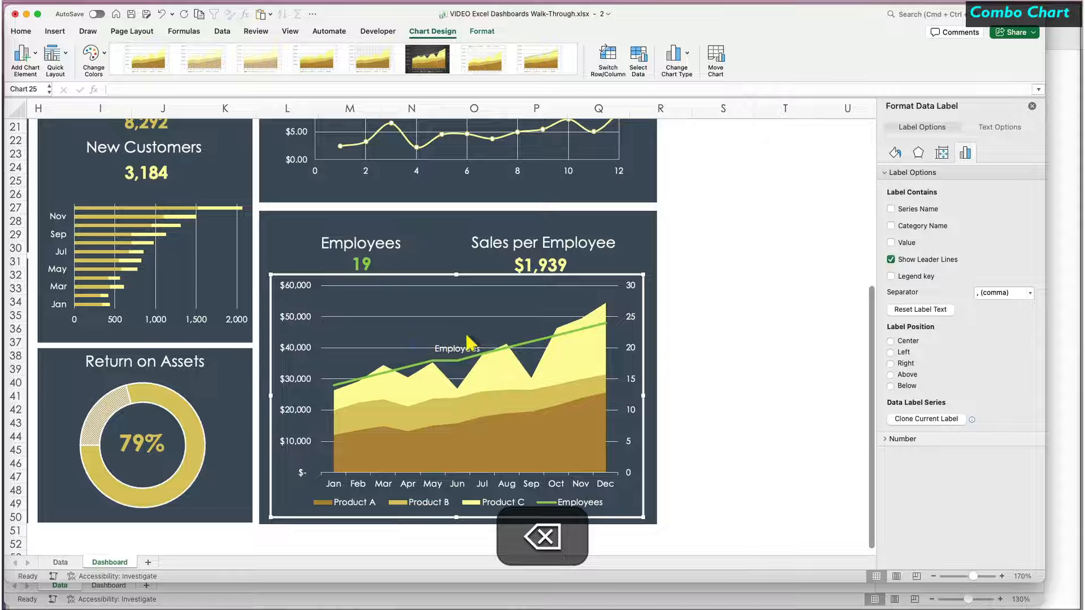
Offset the remaining Employees label slightly up and left from its line, and give it a solid green fill with black text.
{"action": "left_click_drag", "start_coordinate": [457, 347], "coordinate": [451, 340]}
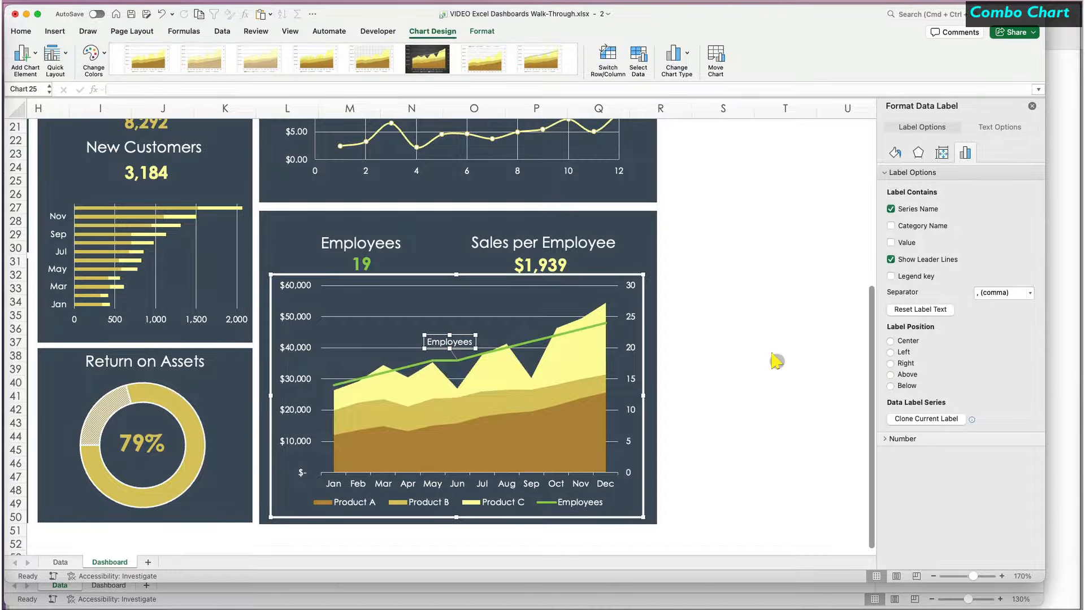
{"action": "left_click", "coordinate": [896, 150]}
{"action": "left_click", "coordinate": [907, 200]}
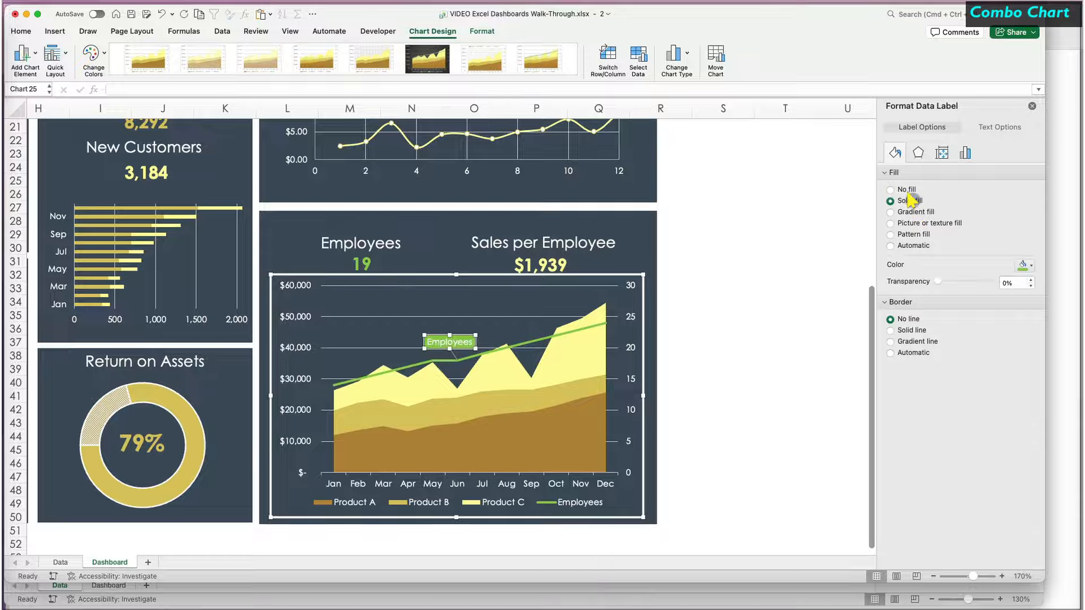
{"action": "left_click", "coordinate": [23, 33]}
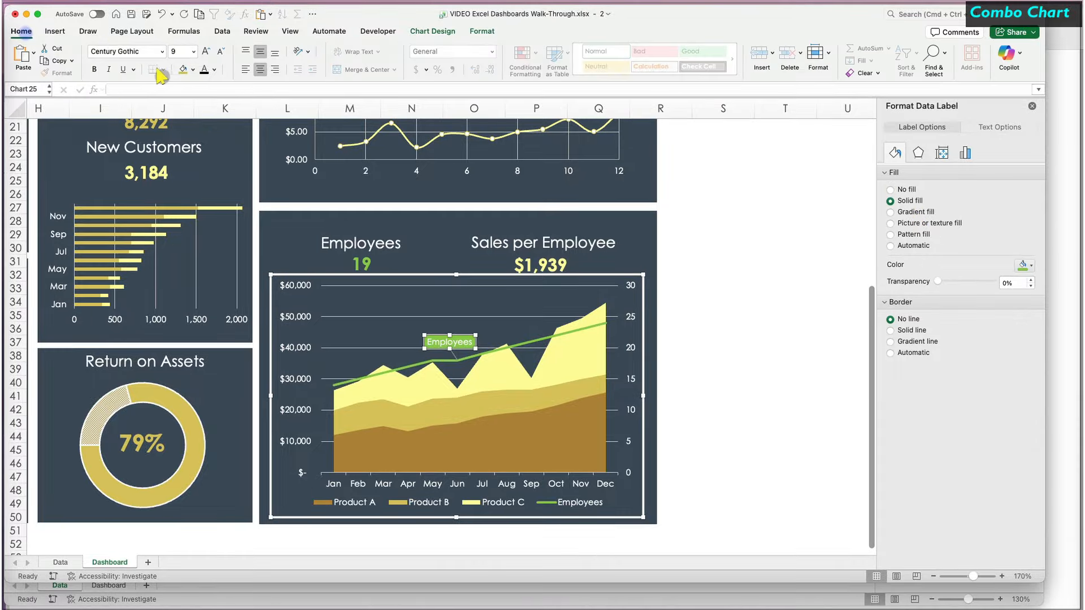
{"action": "left_click", "coordinate": [204, 69]}
{"action": "left_click", "coordinate": [709, 331]}
Remove the legend from the combo chart and close the formatting options.
{"action": "left_click", "coordinate": [591, 498]}
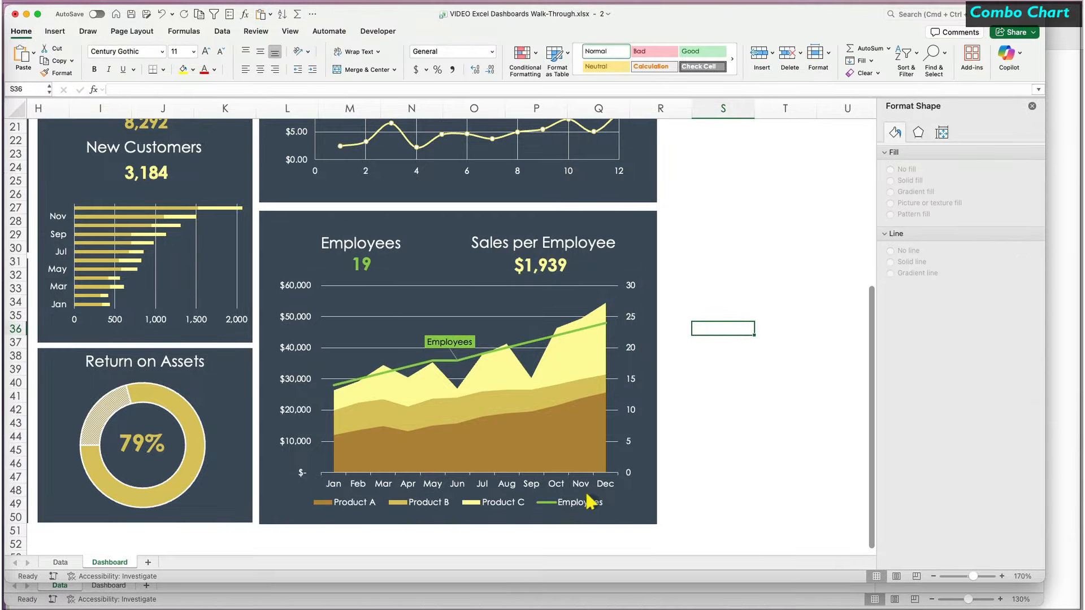
{"action": "left_click", "coordinate": [589, 497]}
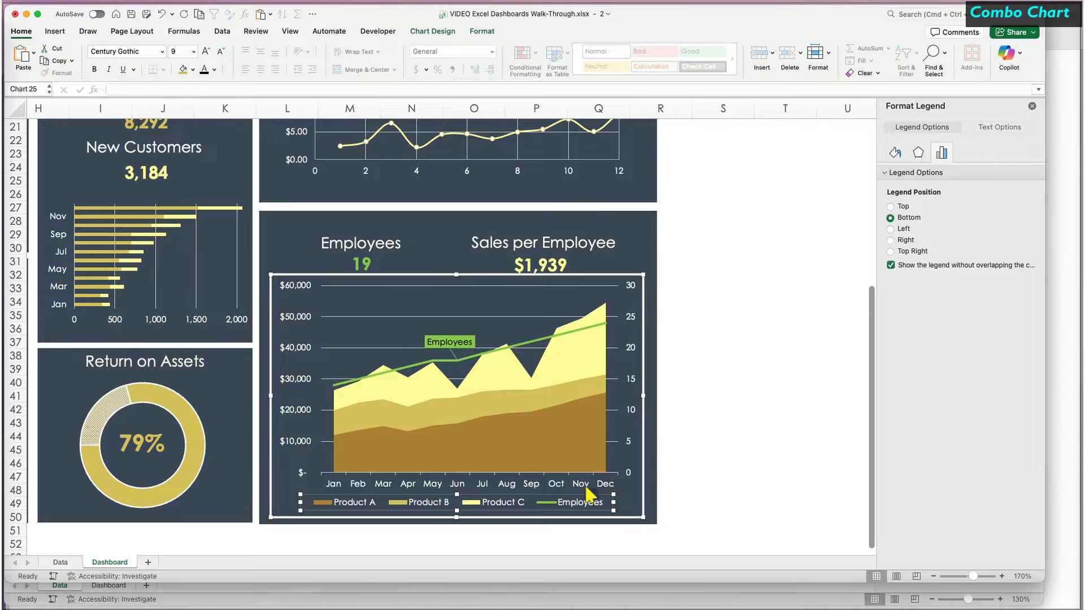
{"action": "key", "text": "Delete"}
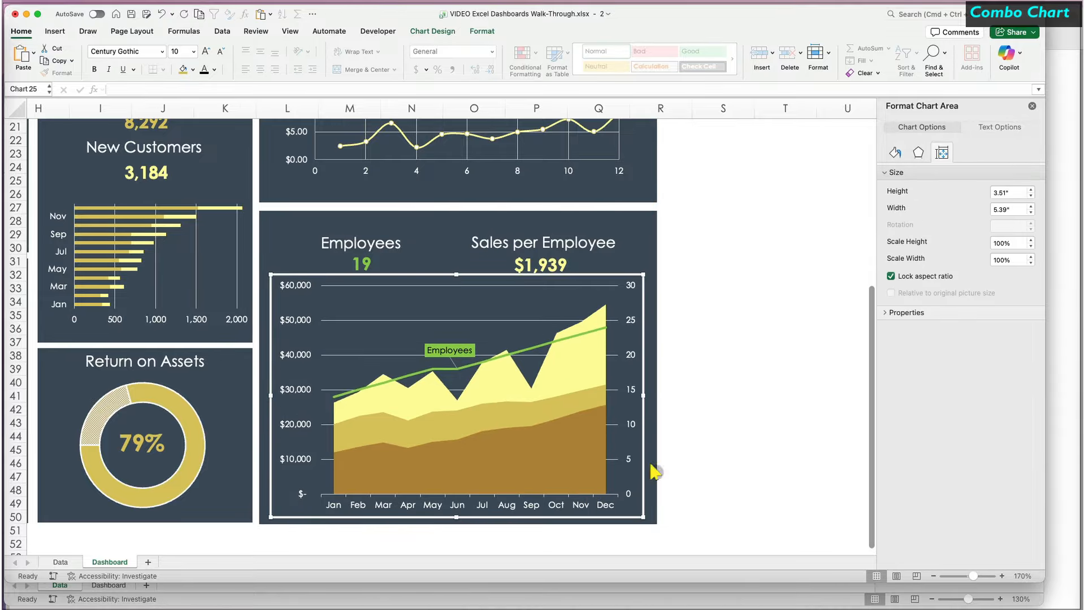
{"action": "left_click", "coordinate": [747, 451]}
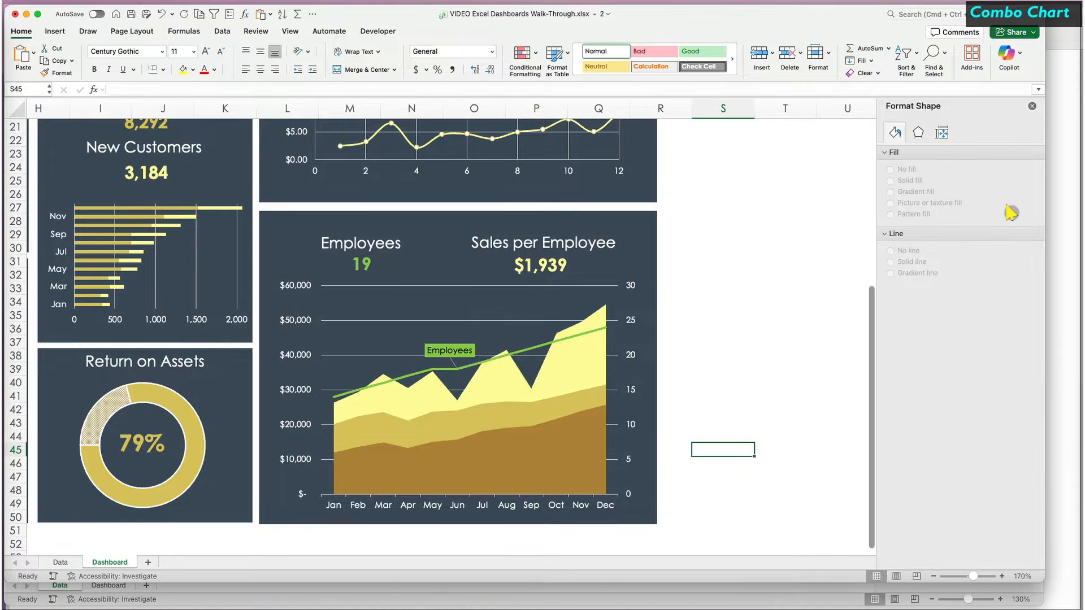
{"action": "left_click", "coordinate": [1033, 107]}
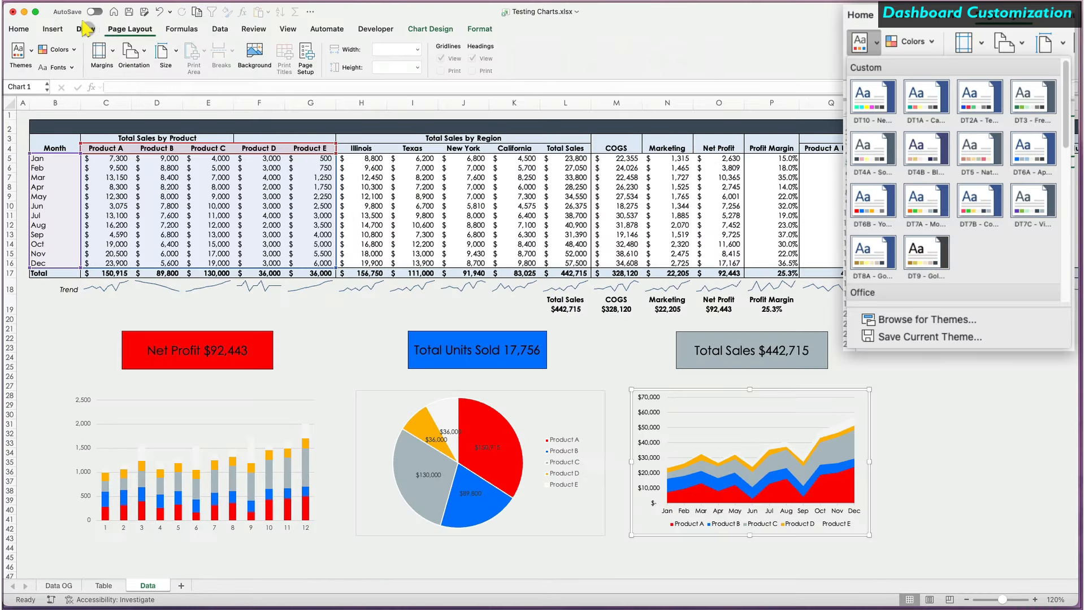
Switch to the Testing Charts workbook and try out two of the custom workbook themes.
{"action": "left_click", "coordinate": [18, 52]}
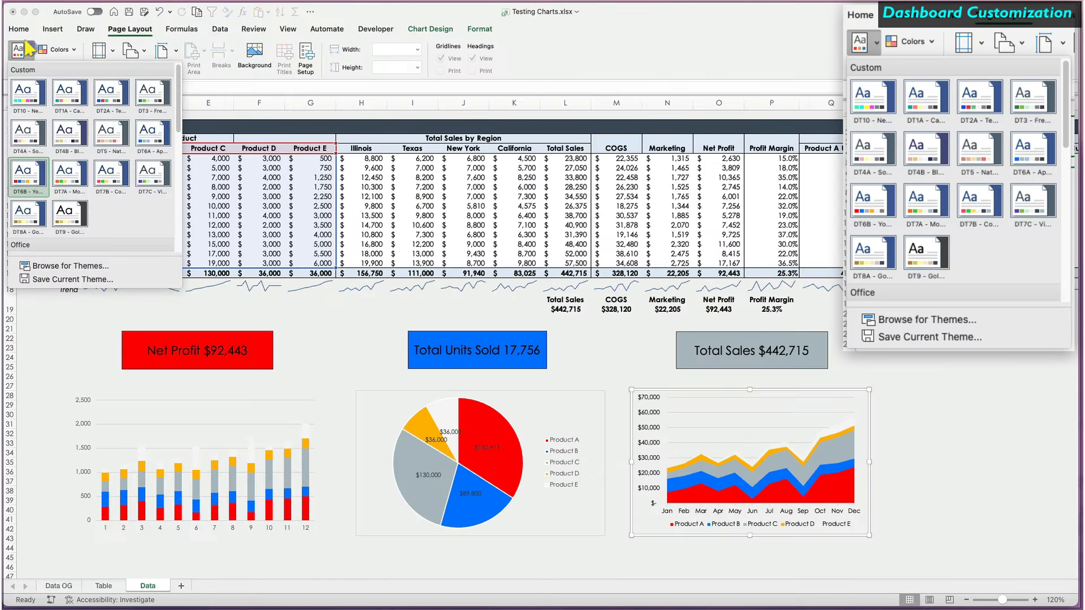
{"action": "left_click", "coordinate": [128, 86]}
{"action": "left_click", "coordinate": [18, 52]}
{"action": "left_click", "coordinate": [73, 85]}
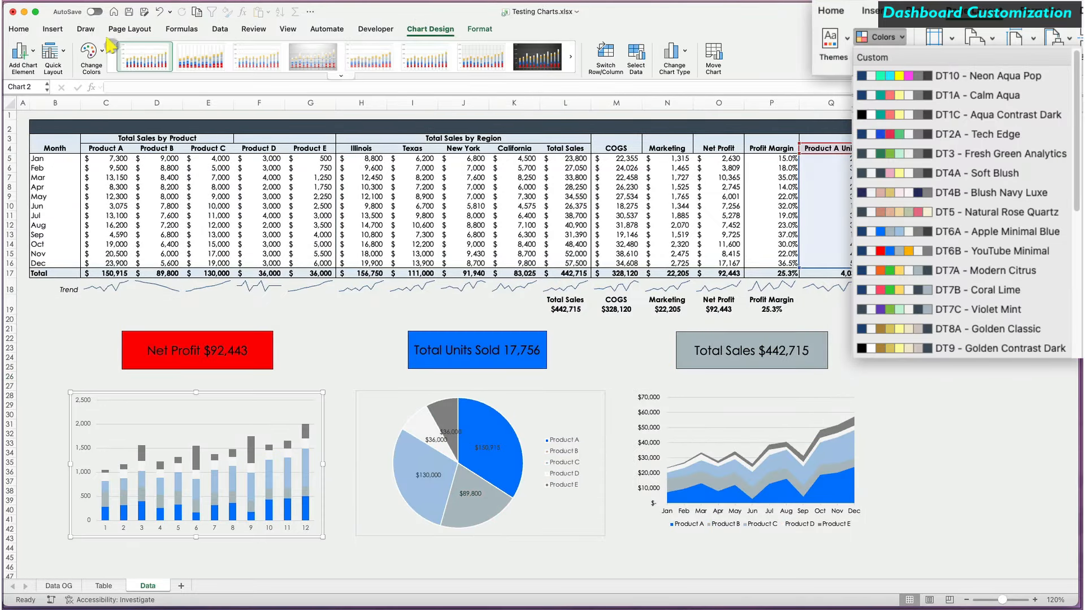
Recolor the column, pie and area charts with the first colorful palette of the current theme.
{"action": "left_click", "coordinate": [92, 52]}
{"action": "left_click", "coordinate": [136, 73]}
{"action": "key", "text": "Tab"}
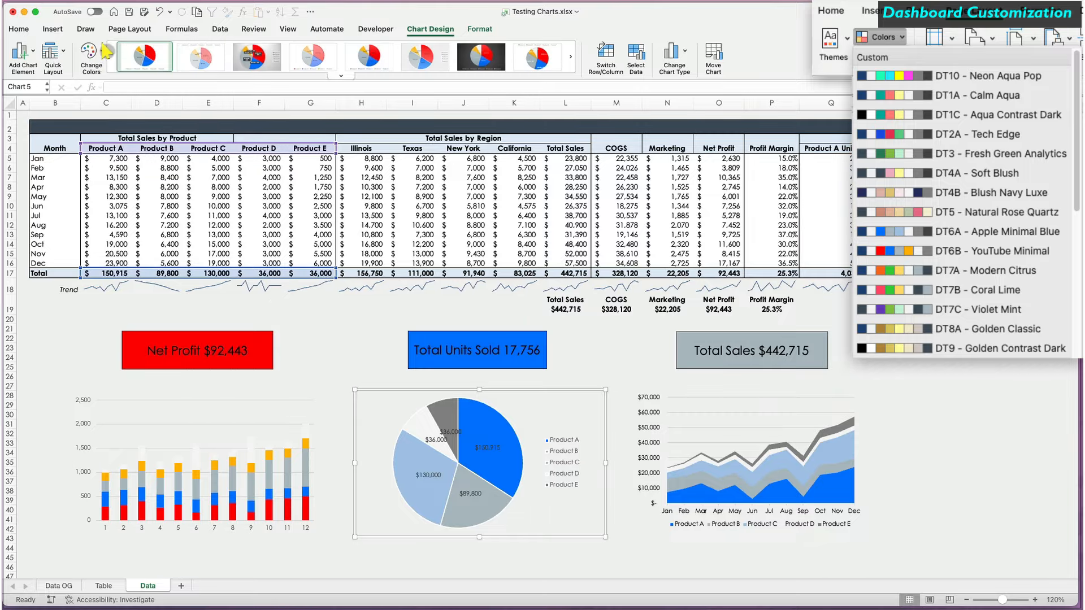
{"action": "left_click", "coordinate": [92, 52]}
{"action": "left_click", "coordinate": [136, 73]}
{"action": "key", "text": "Tab"}
Apply the BlueColumnChart, BluePieChart and BlueAreaChart templates to the column, doughnut and area charts respectively.
{"action": "left_click", "coordinate": [674, 52]}
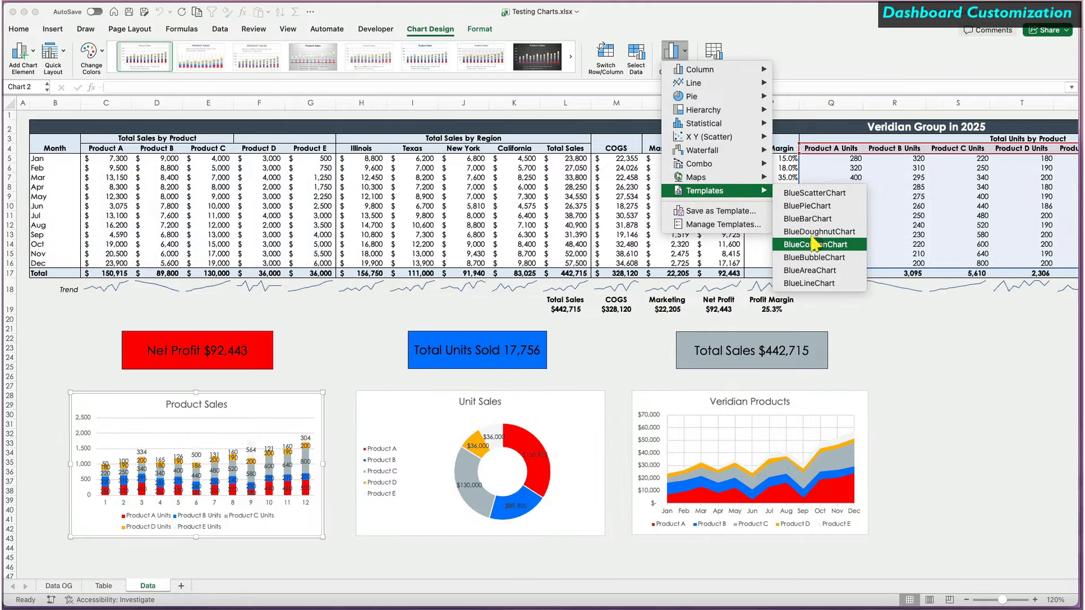
{"action": "left_click", "coordinate": [815, 244]}
{"action": "left_click", "coordinate": [674, 52]}
{"action": "mouse_move", "coordinate": [706, 190]}
{"action": "left_click", "coordinate": [807, 206]}
{"action": "left_click", "coordinate": [674, 52]}
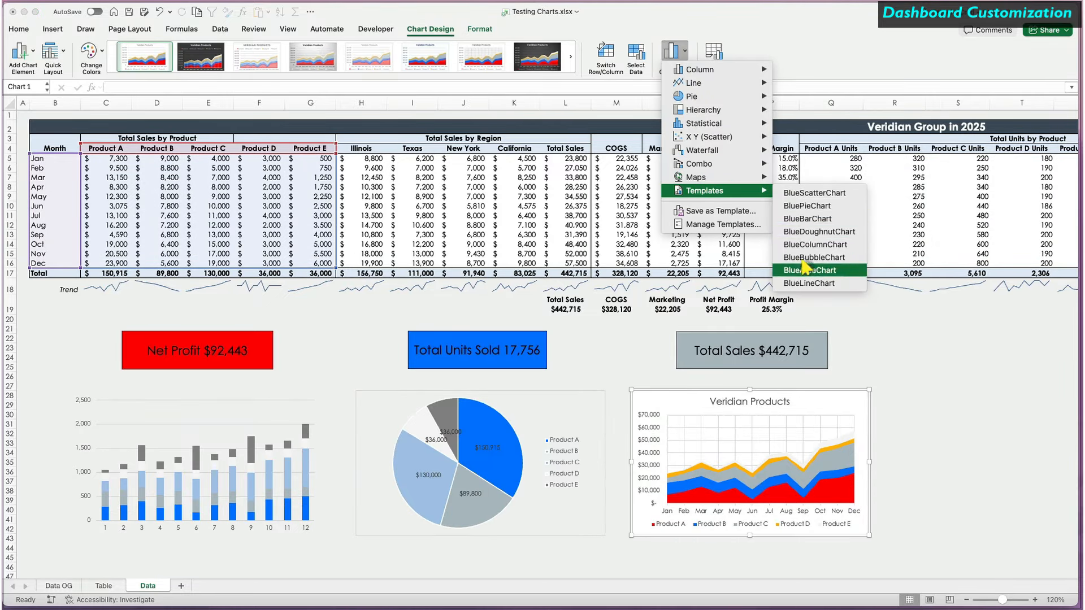
{"action": "left_click", "coordinate": [808, 270]}
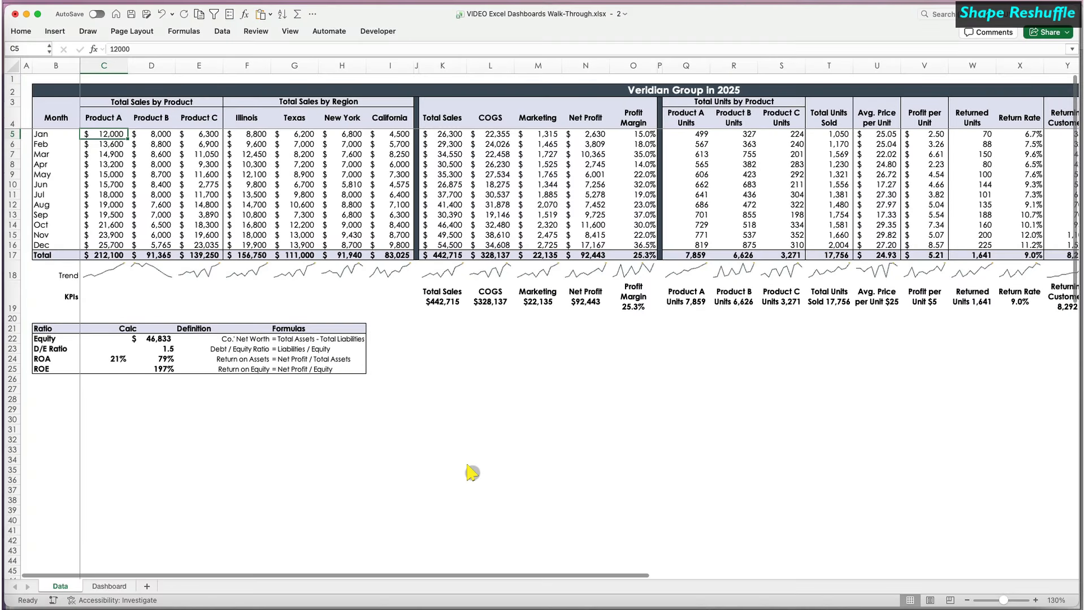
Switch back to the VIDEO Excel Dashboards Walk-Through workbook and open its Dashboard sheet.
{"action": "scroll", "coordinate": [472, 473], "scroll_direction": "right", "scroll_amount": 10}
{"action": "scroll", "coordinate": [471, 473], "scroll_direction": "left", "scroll_amount": 10}
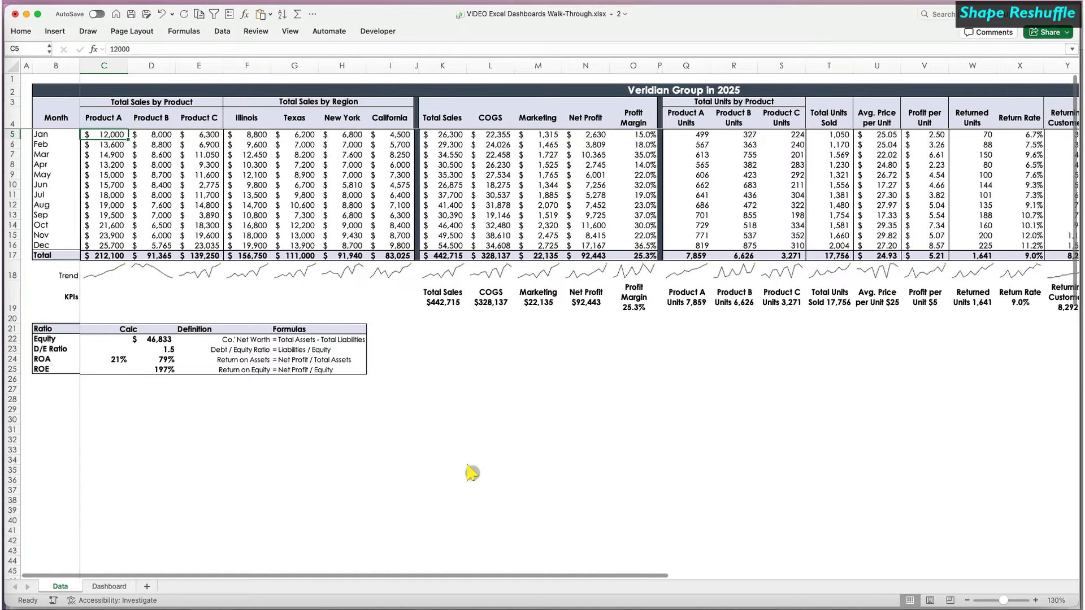
{"action": "left_click", "coordinate": [109, 586]}
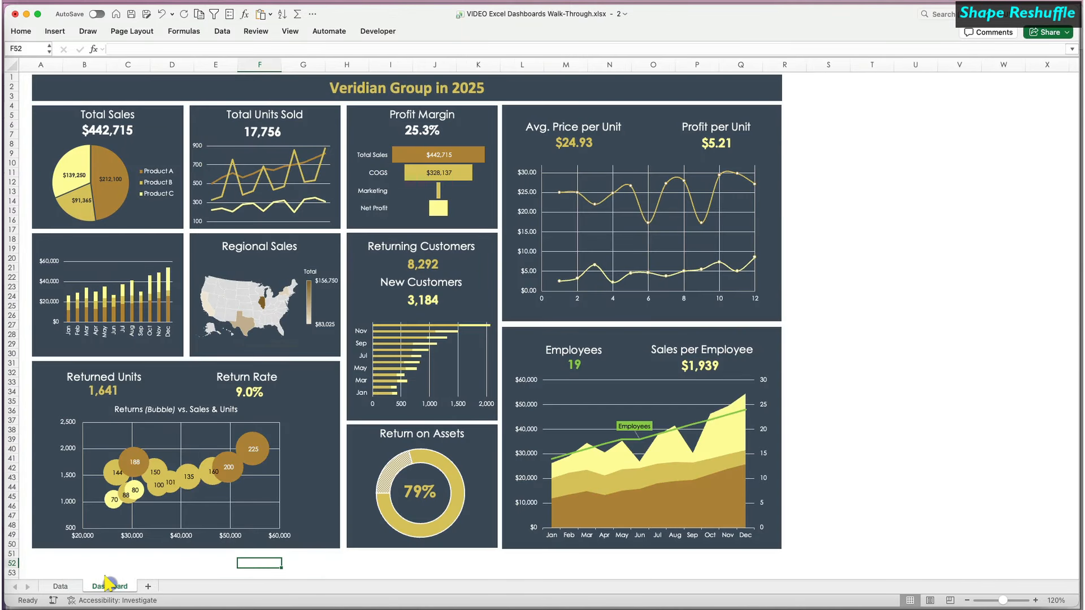
{"action": "left_click", "coordinate": [153, 563]}
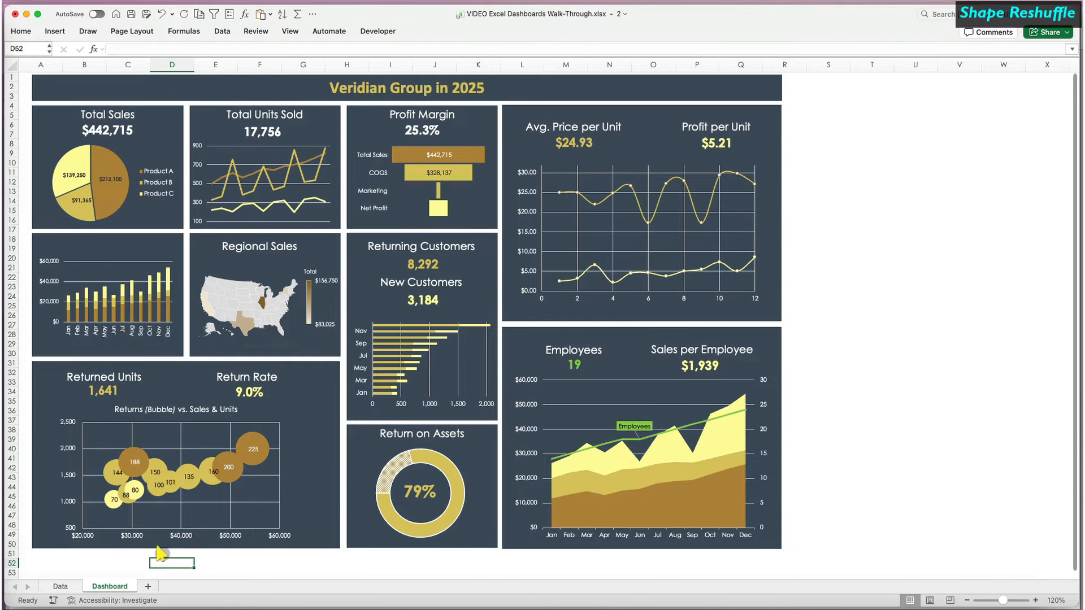
Fill the title banner and all the dashboard card background shapes together with the custom hex color 212121.
{"action": "left_click", "coordinate": [66, 83]}
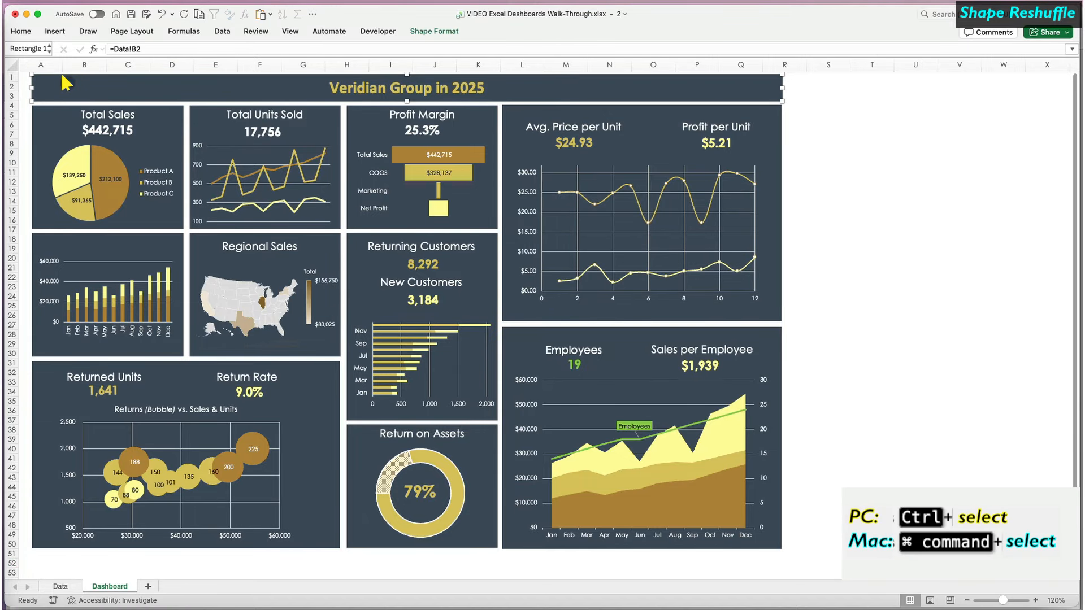
{"action": "left_click", "coordinate": [50, 112], "text": "super"}
{"action": "left_click", "coordinate": [200, 108], "text": "super"}
{"action": "left_click", "coordinate": [360, 111], "text": "super"}
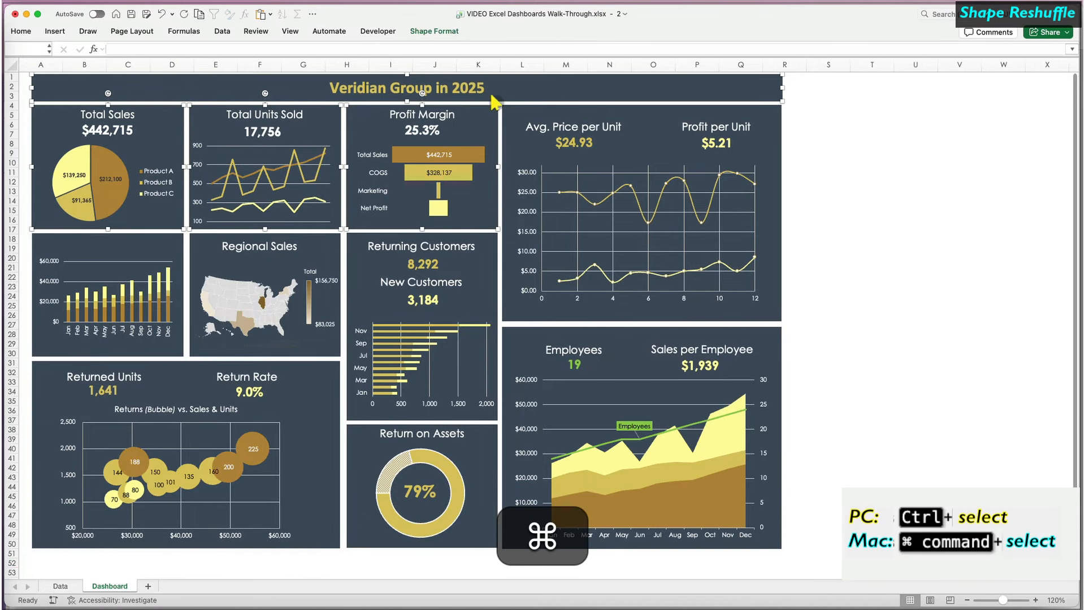
{"action": "left_click", "coordinate": [516, 107], "text": "super"}
{"action": "left_click", "coordinate": [515, 339], "text": "super"}
{"action": "left_click", "coordinate": [357, 299], "text": "super"}
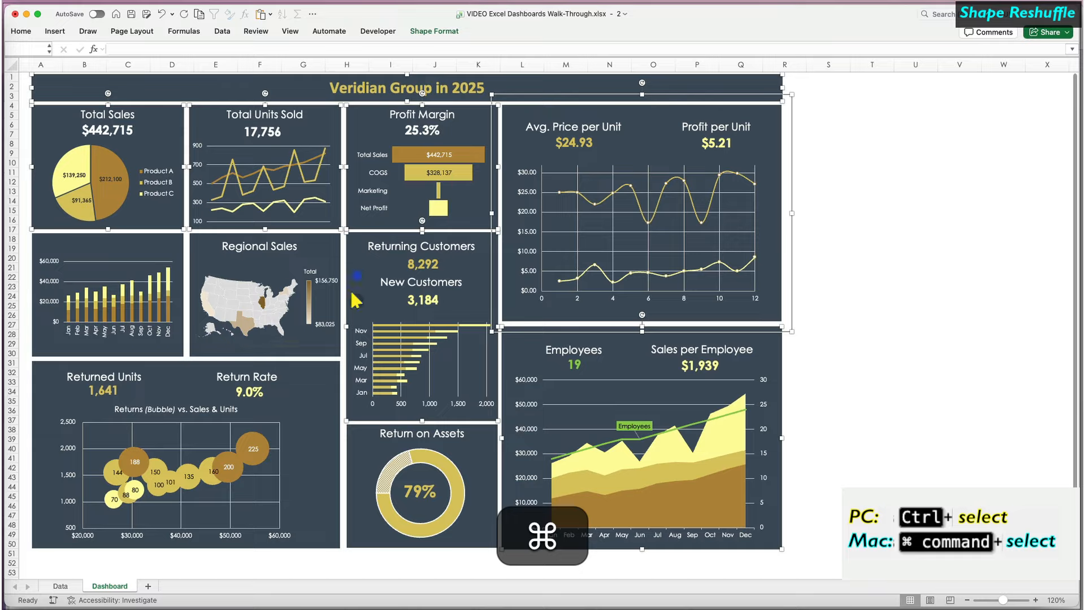
{"action": "left_click", "coordinate": [356, 436], "text": "super"}
{"action": "left_click", "coordinate": [195, 248], "text": "super"}
{"action": "left_click", "coordinate": [35, 237], "text": "super"}
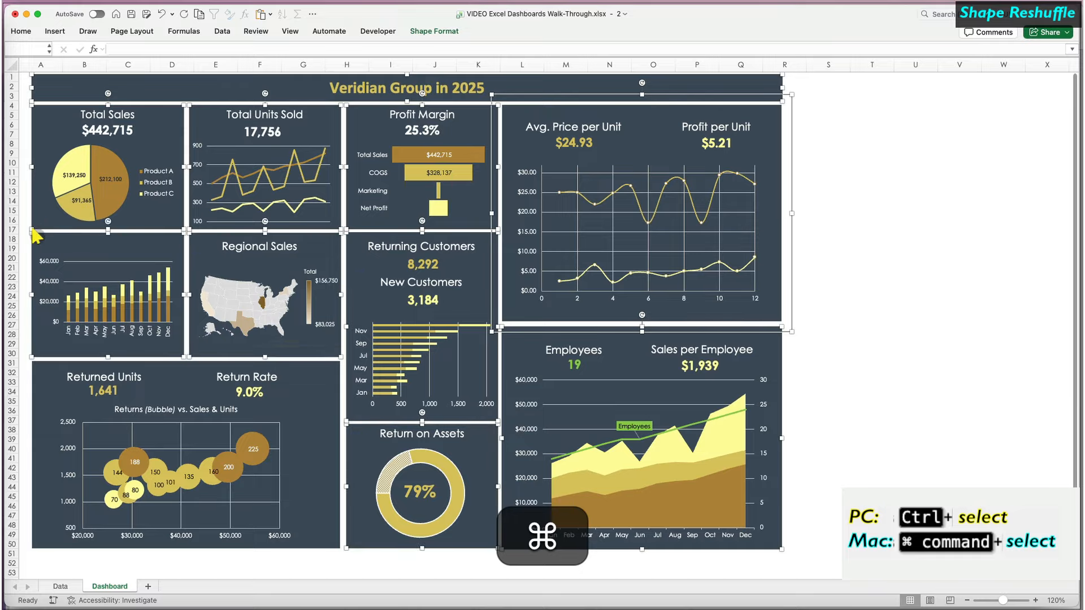
{"action": "left_click", "coordinate": [35, 396], "text": "super"}
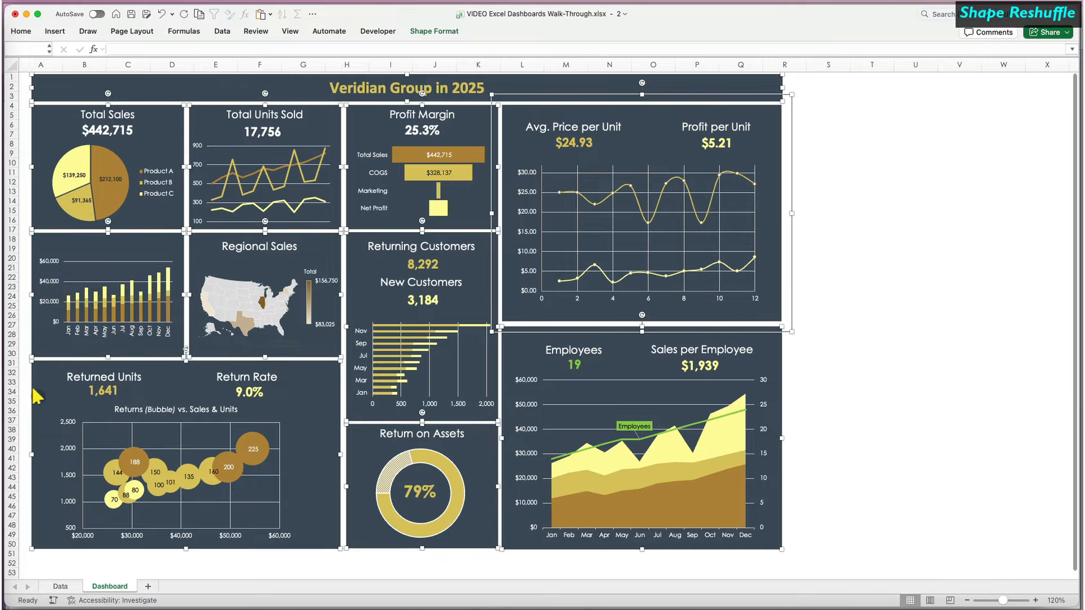
{"action": "left_click", "coordinate": [426, 31]}
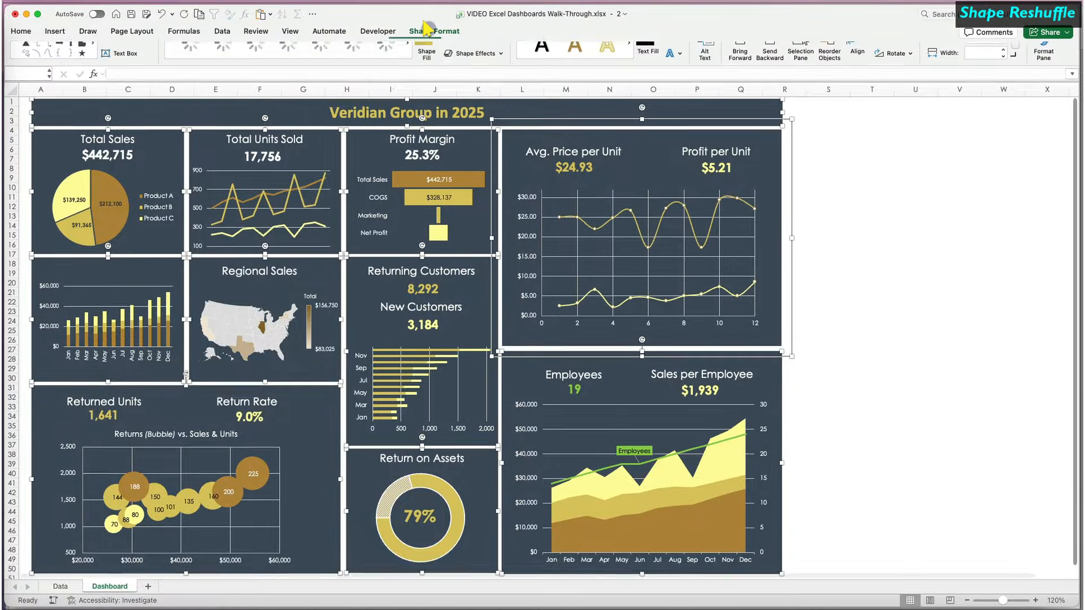
{"action": "left_click", "coordinate": [437, 53]}
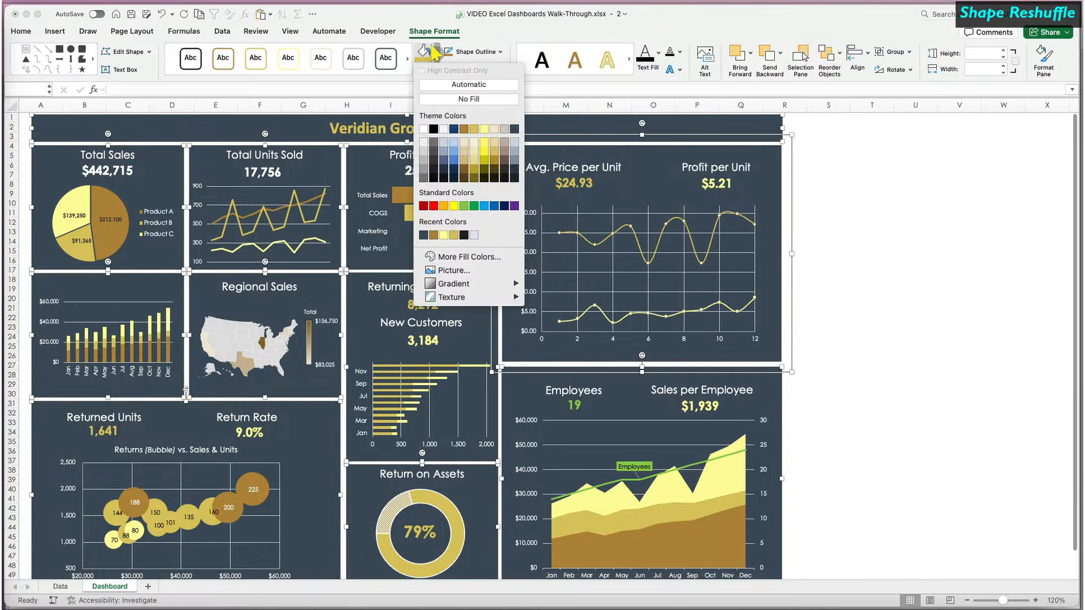
{"action": "left_click", "coordinate": [449, 256]}
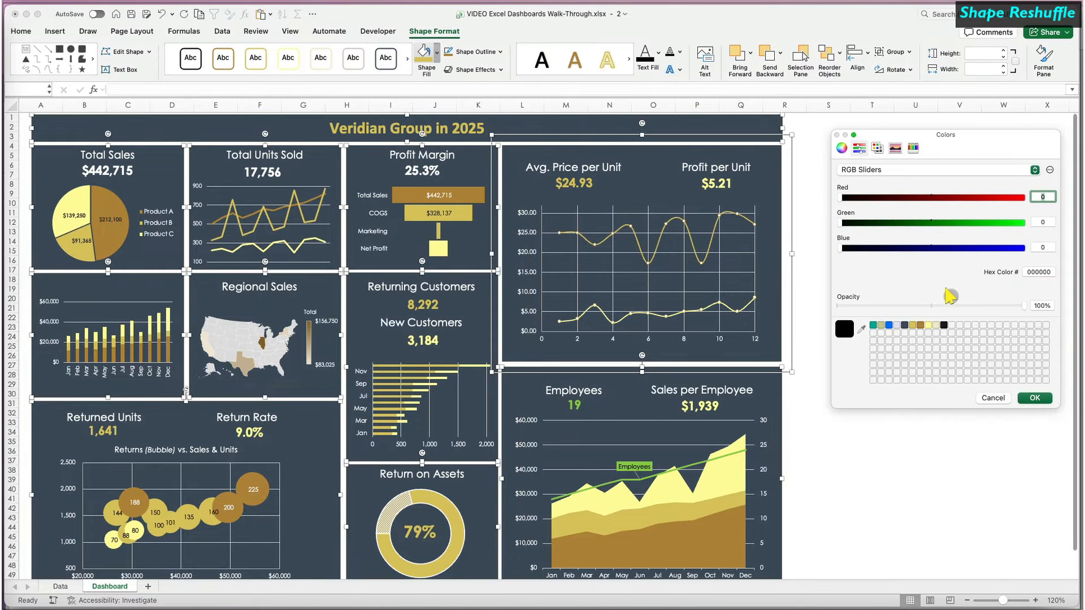
{"action": "double_click", "coordinate": [1036, 271]}
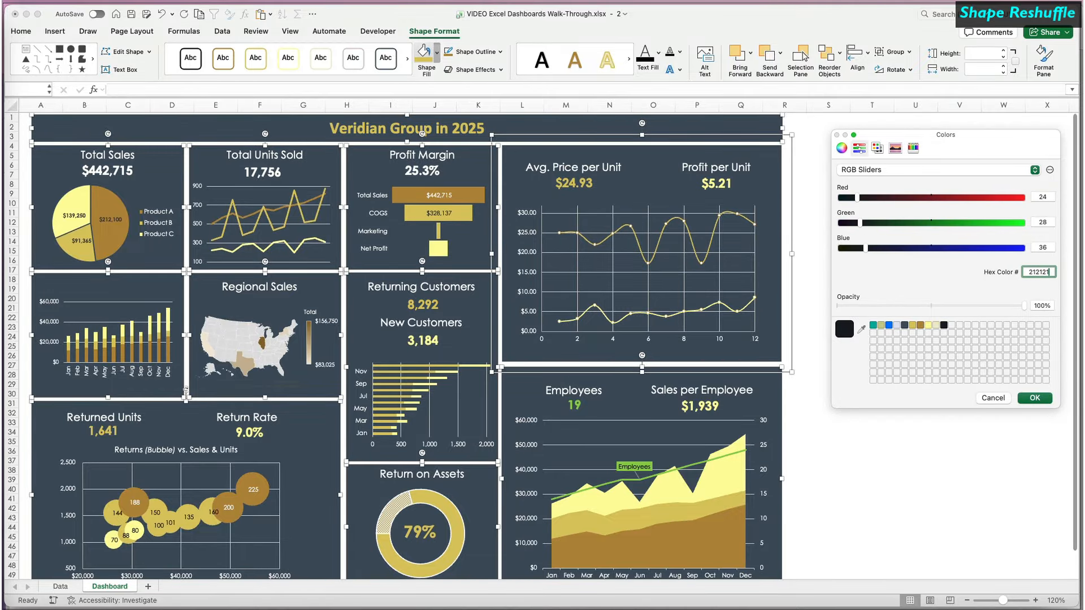
{"action": "left_click", "coordinate": [1034, 397]}
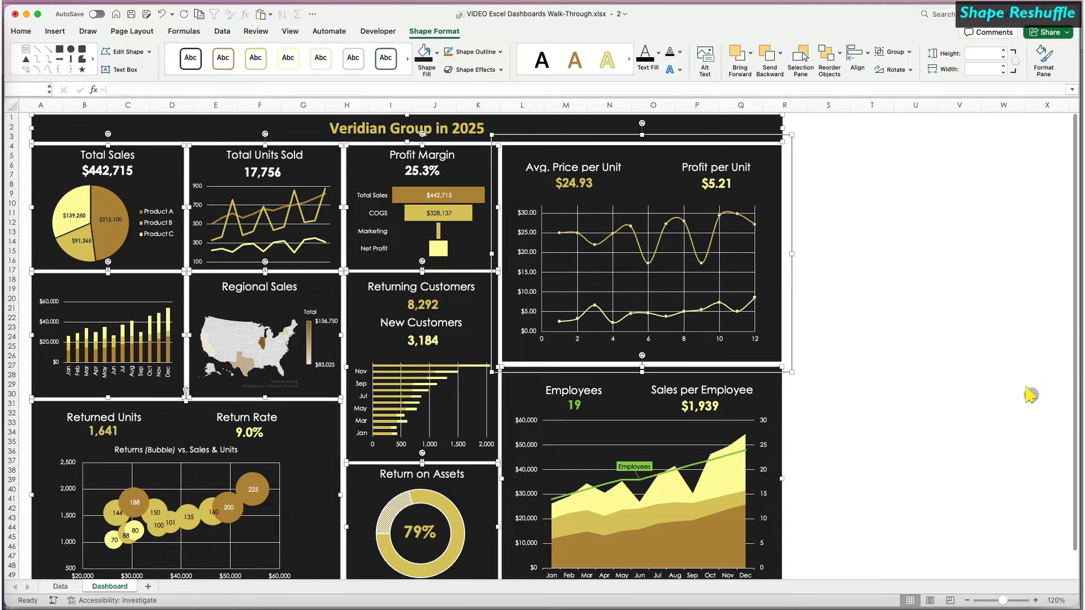
{"action": "left_click", "coordinate": [989, 451]}
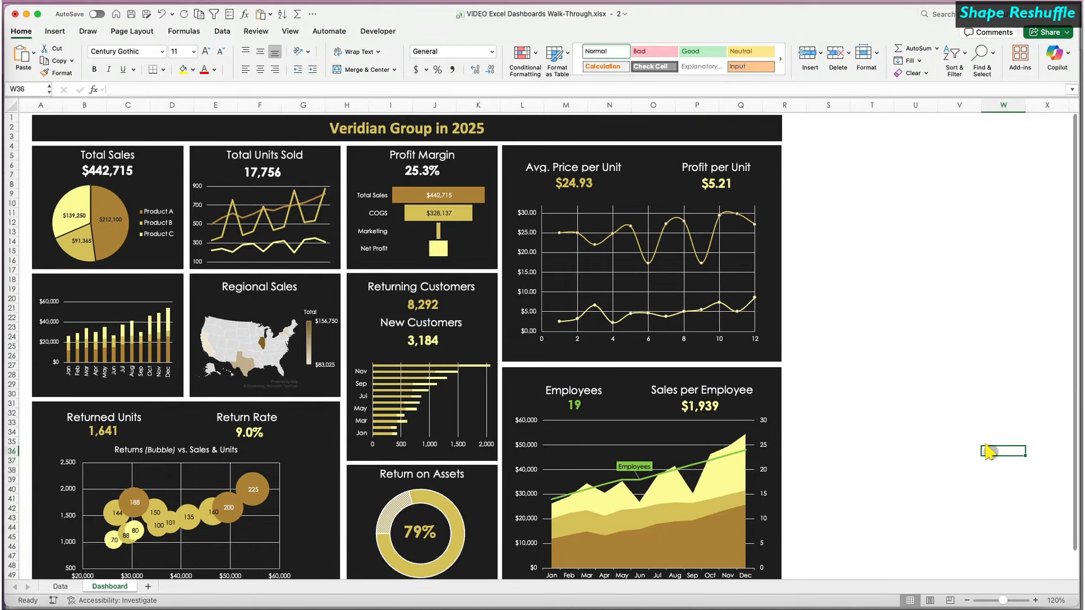
Group the Total Sales card's background shape, KPI value and pie chart into one object.
{"action": "key", "text": "super+alt+r"}
{"action": "left_click", "coordinate": [120, 113]}
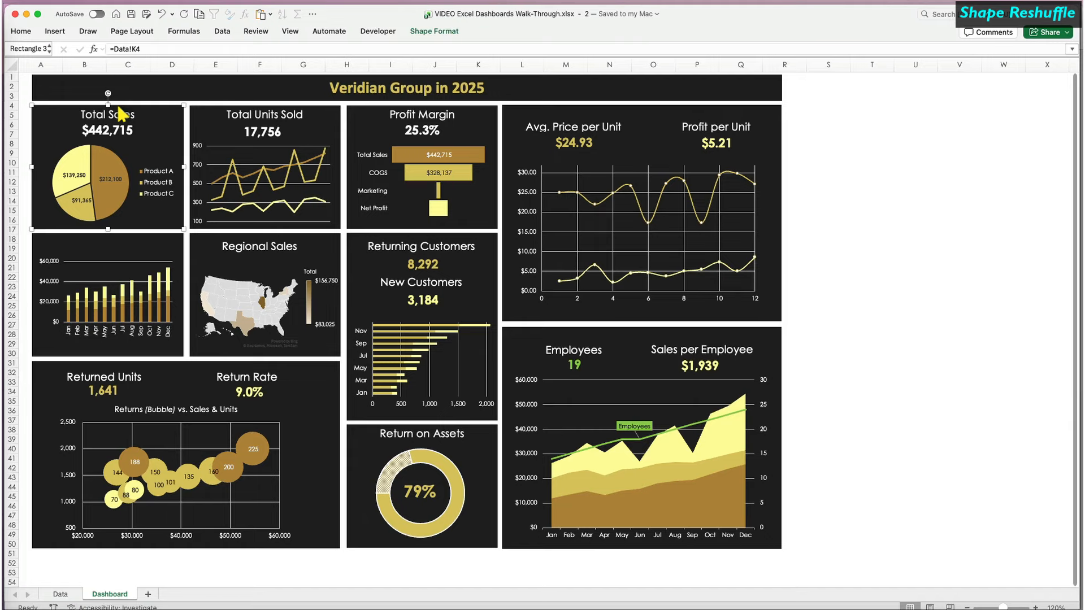
{"action": "left_click", "coordinate": [119, 130], "text": "shift"}
{"action": "left_click", "coordinate": [152, 158], "text": "shift"}
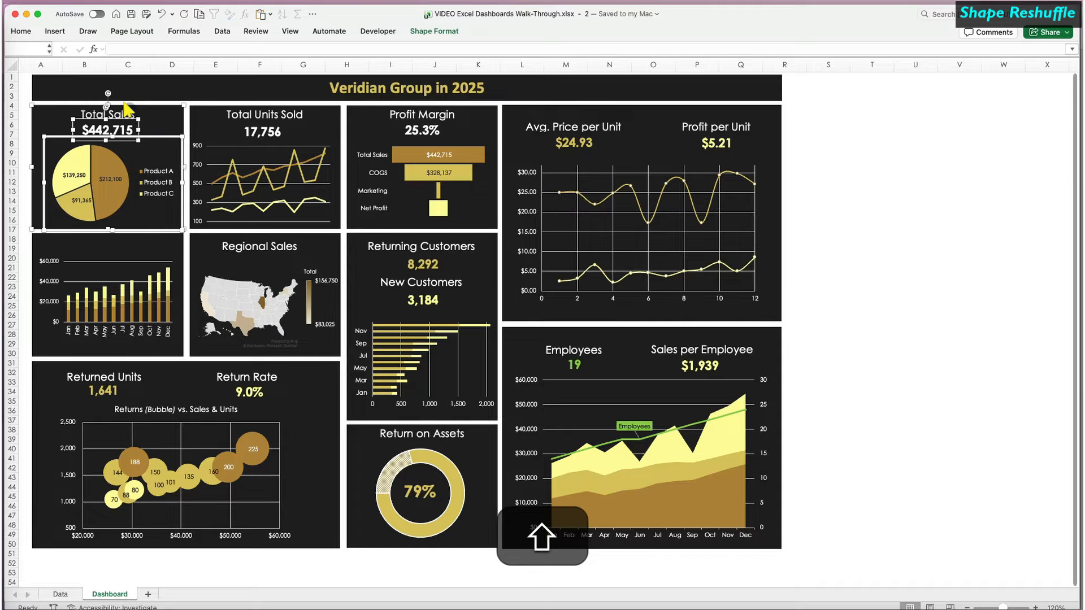
{"action": "right_click", "coordinate": [131, 112]}
{"action": "mouse_move", "coordinate": [187, 162]}
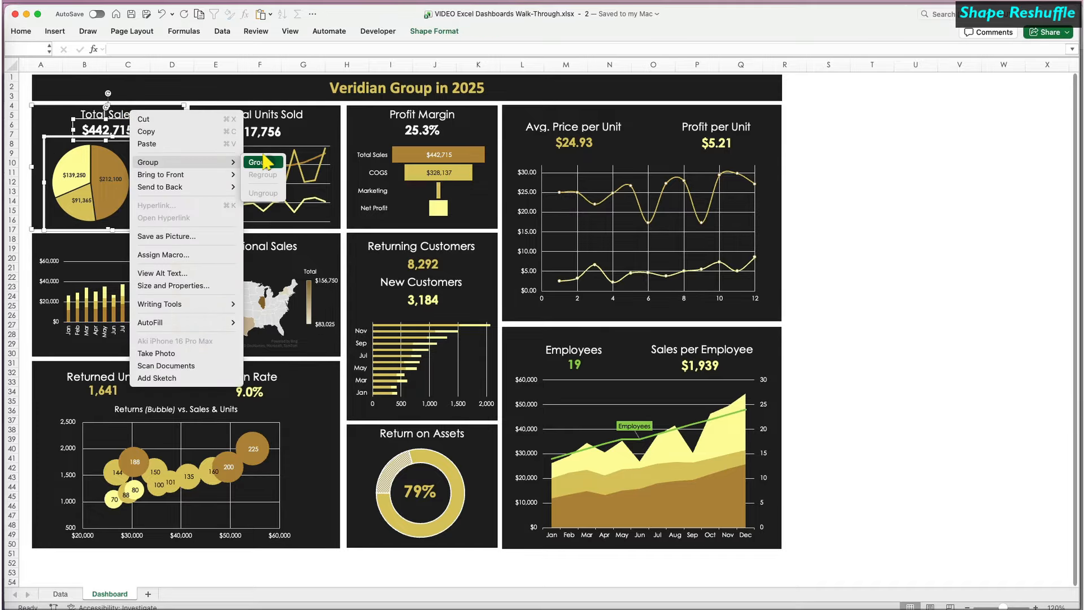
{"action": "left_click", "coordinate": [265, 162]}
Group the Total Units Sold card's background shape, KPI value and line chart.
{"action": "left_click", "coordinate": [271, 115]}
{"action": "left_click", "coordinate": [274, 131], "text": "shift"}
{"action": "left_click", "coordinate": [304, 148], "text": "shift"}
{"action": "right_click", "coordinate": [319, 122]}
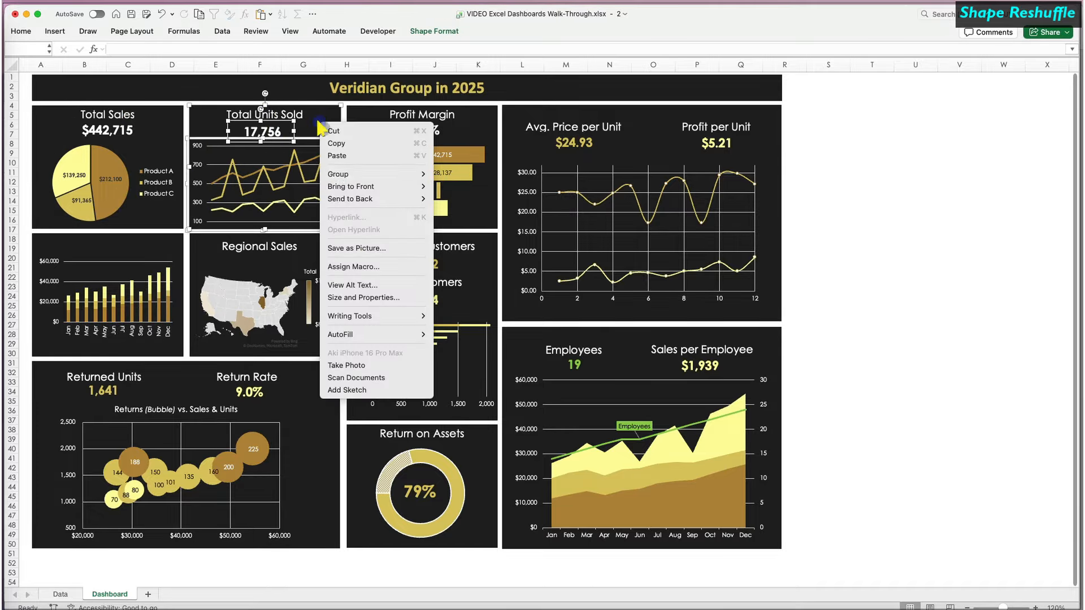
{"action": "mouse_move", "coordinate": [376, 173]}
{"action": "left_click", "coordinate": [447, 172]}
Group the Profit Margin card's background shape, KPI value and funnel chart.
{"action": "left_click", "coordinate": [410, 130]}
{"action": "left_click", "coordinate": [416, 200]}
{"action": "left_click", "coordinate": [394, 124], "text": "shift"}
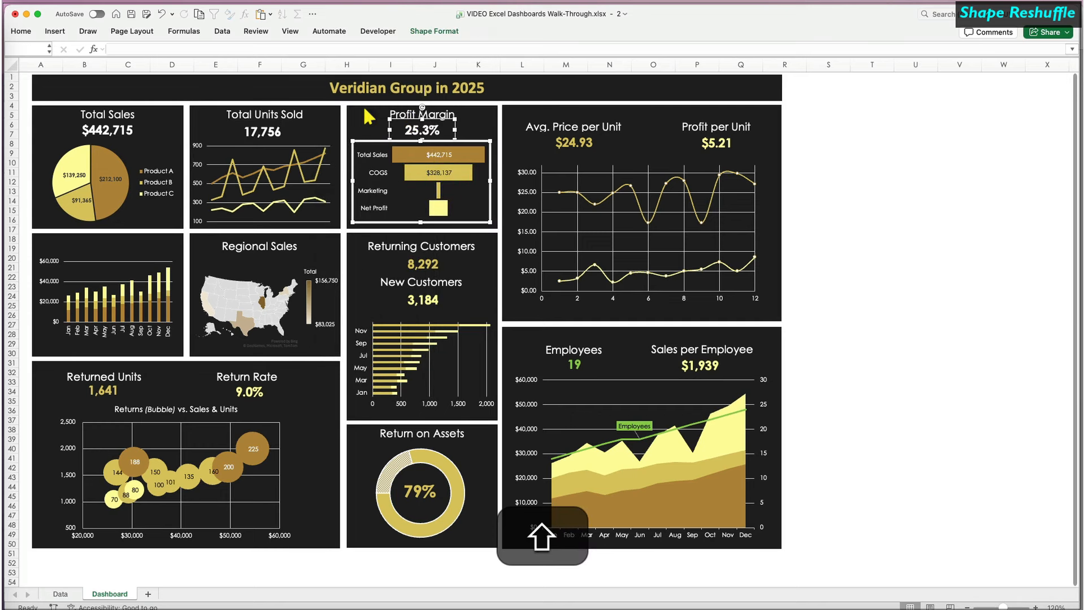
{"action": "left_click", "coordinate": [370, 116], "text": "shift"}
{"action": "right_click", "coordinate": [370, 117]}
{"action": "mouse_move", "coordinate": [412, 169]}
{"action": "left_click", "coordinate": [503, 169]}
Group the Avg. Price per Unit and Profit per Unit titles and values with their line chart and card background.
{"action": "left_click", "coordinate": [529, 295]}
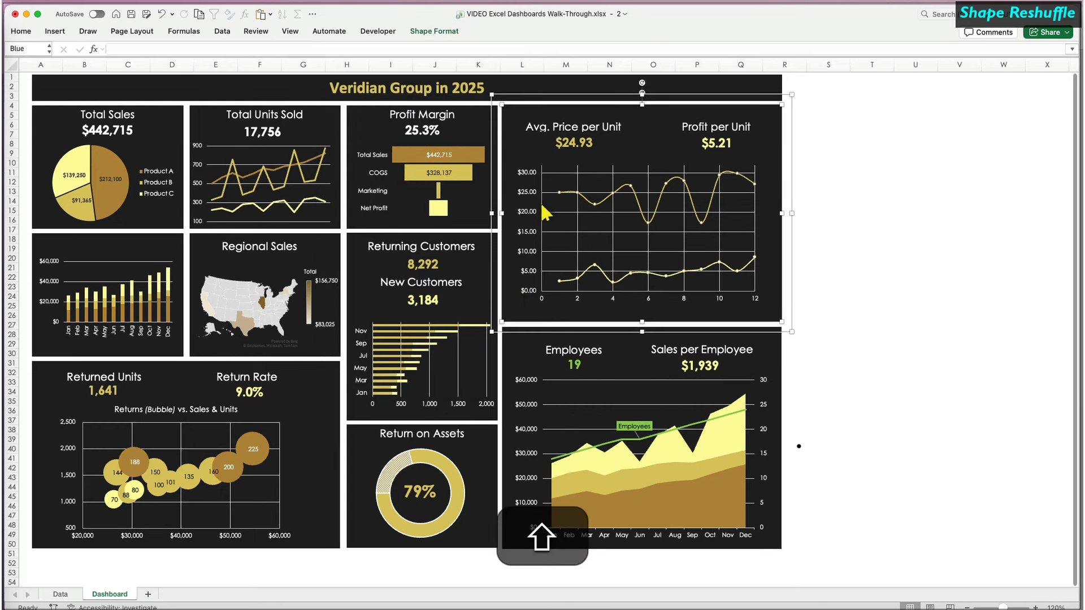
{"action": "left_click", "coordinate": [574, 126], "text": "shift"}
{"action": "left_click", "coordinate": [572, 143], "text": "shift"}
{"action": "left_click", "coordinate": [702, 140], "text": "shift"}
{"action": "left_click", "coordinate": [700, 123], "text": "shift"}
{"action": "right_click", "coordinate": [700, 122]}
{"action": "mouse_move", "coordinate": [735, 174]}
{"action": "left_click", "coordinate": [840, 199]}
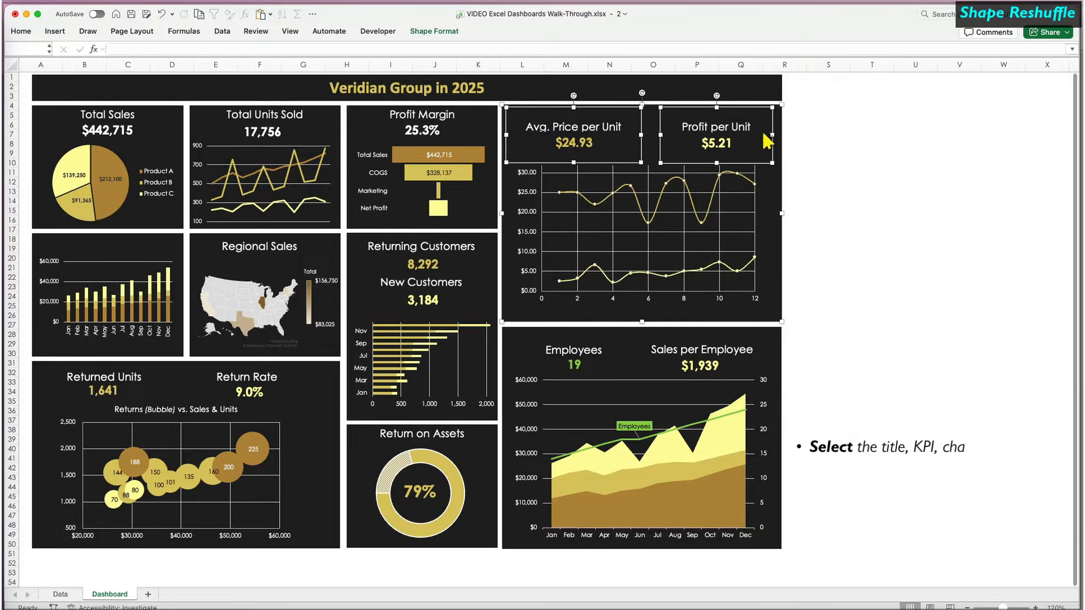
{"action": "right_click", "coordinate": [769, 138]}
{"action": "mouse_move", "coordinate": [808, 191]}
{"action": "left_click", "coordinate": [903, 191]}
Group the Employees and Sales per Employee titles and values with their combo chart and card background.
{"action": "left_click", "coordinate": [702, 349]}
{"action": "left_click", "coordinate": [700, 366], "text": "shift"}
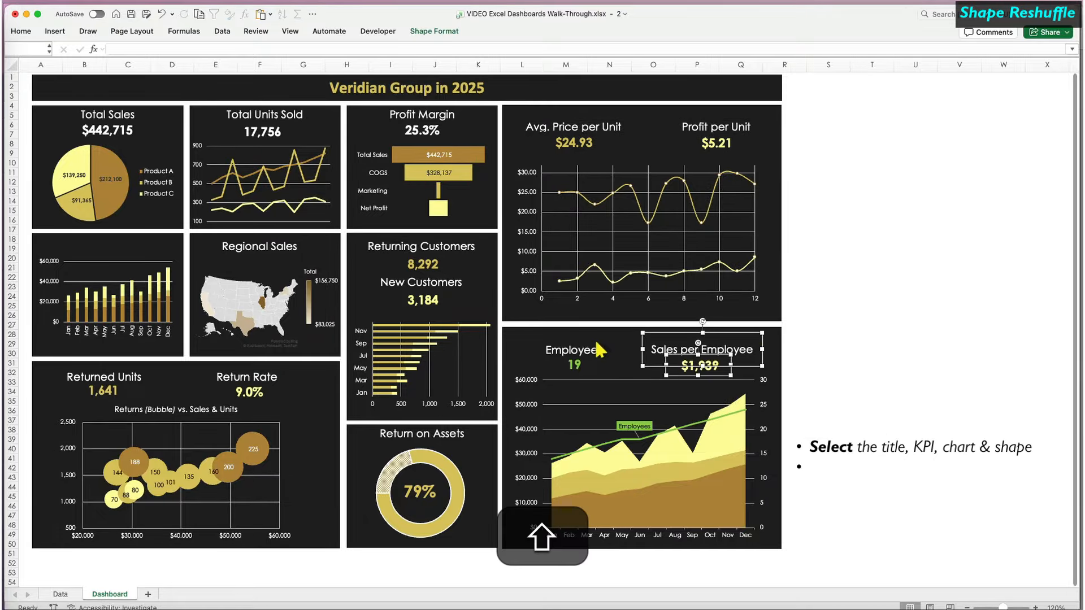
{"action": "left_click", "coordinate": [574, 350], "text": "shift"}
{"action": "left_click", "coordinate": [573, 365], "text": "shift"}
{"action": "left_click", "coordinate": [730, 530], "text": "shift"}
{"action": "left_click", "coordinate": [775, 490], "text": "shift"}
{"action": "right_click", "coordinate": [776, 491]}
{"action": "mouse_move", "coordinate": [811, 549]}
{"action": "left_click", "coordinate": [906, 548]}
Group the Return on Assets card's background shape, percentage value and doughnut chart.
{"action": "left_click", "coordinate": [444, 432]}
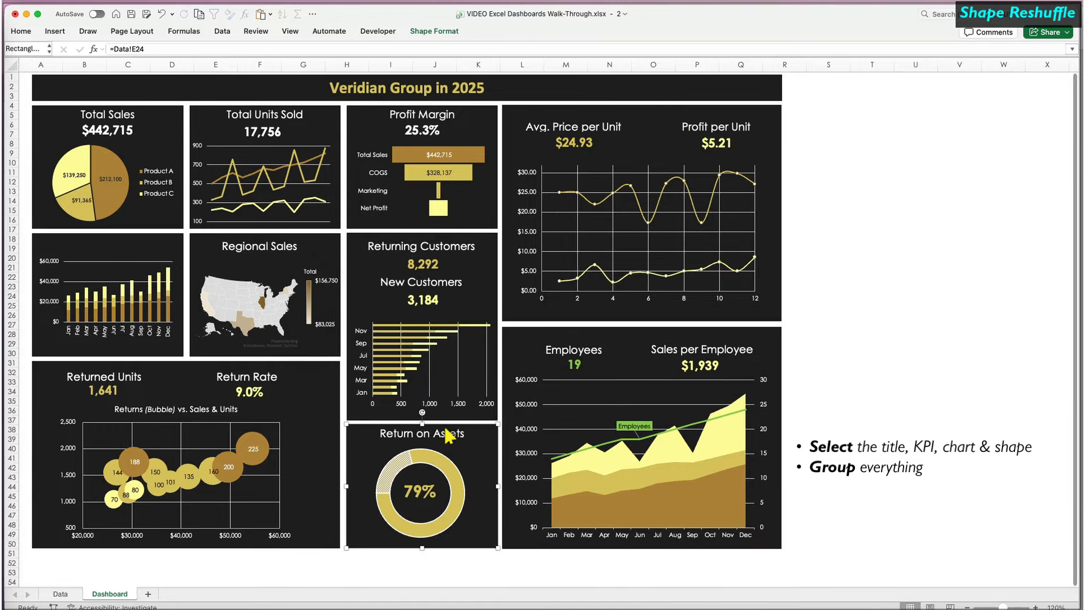
{"action": "left_click", "coordinate": [436, 449], "text": "shift"}
{"action": "left_click", "coordinate": [427, 480], "text": "shift"}
{"action": "right_click", "coordinate": [428, 486]}
{"action": "mouse_move", "coordinate": [462, 535]}
{"action": "left_click", "coordinate": [559, 534]}
Group the Returning Customers and New Customers titles and values with their bar chart and card background.
{"action": "left_click", "coordinate": [421, 246]}
{"action": "left_click", "coordinate": [423, 264], "text": "shift"}
{"action": "left_click", "coordinate": [421, 282], "text": "shift"}
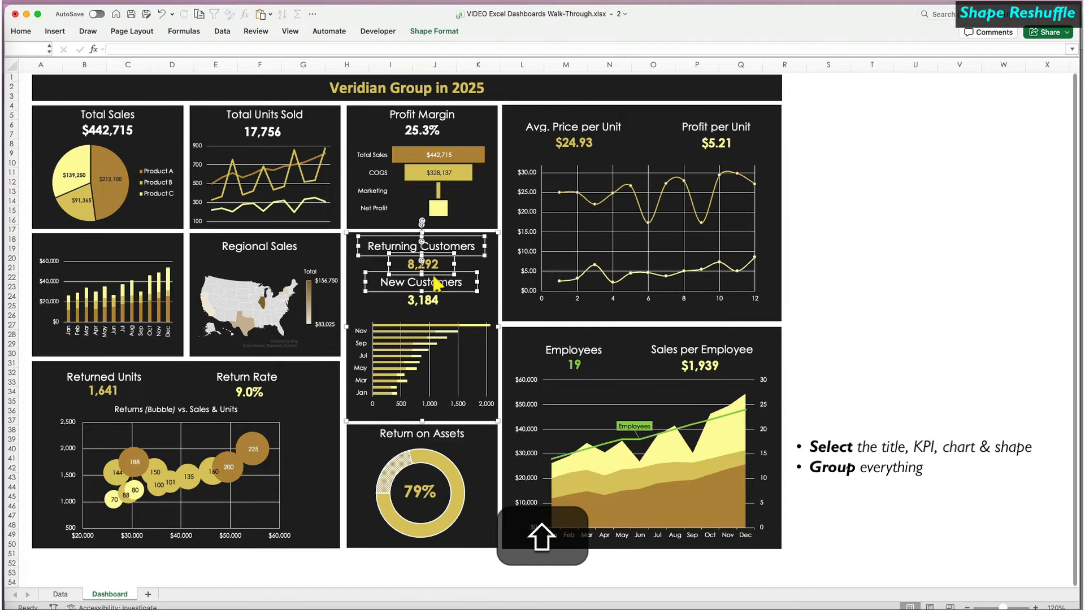
{"action": "left_click", "coordinate": [423, 300], "text": "shift"}
{"action": "left_click", "coordinate": [356, 396], "text": "shift"}
{"action": "left_click", "coordinate": [356, 389], "text": "shift"}
{"action": "right_click", "coordinate": [359, 389]}
{"action": "left_click", "coordinate": [492, 447]}
Group the Returned Units and Return Rate titles and values with their bubble chart and card background.
{"action": "left_click", "coordinate": [303, 369]}
{"action": "left_click", "coordinate": [263, 376], "text": "shift"}
{"action": "left_click", "coordinate": [246, 392], "text": "shift"}
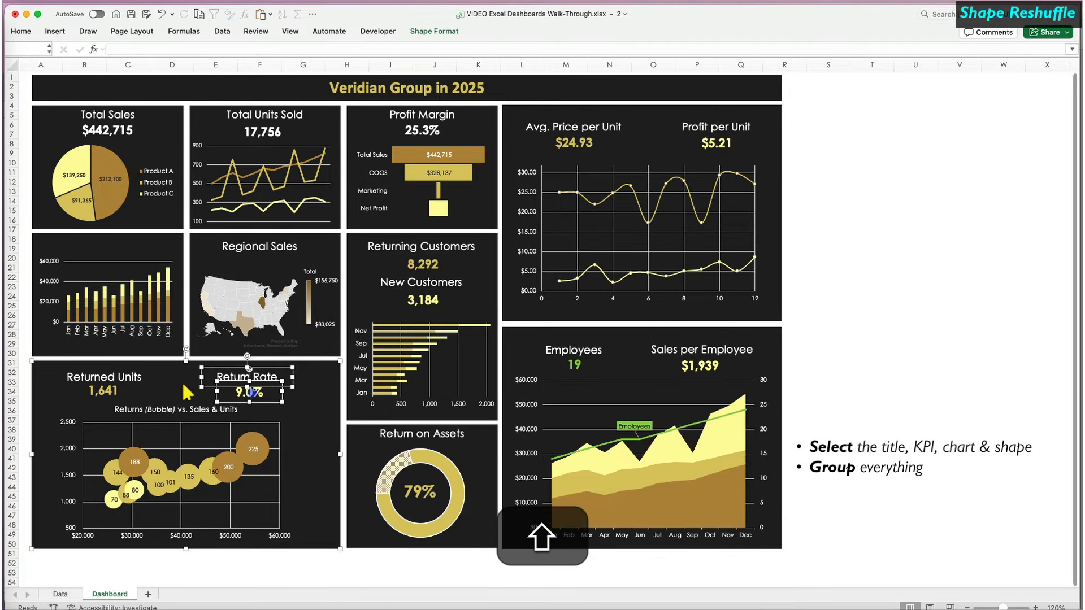
{"action": "left_click", "coordinate": [104, 391], "text": "shift"}
{"action": "left_click", "coordinate": [89, 373], "text": "shift"}
{"action": "left_click", "coordinate": [73, 422], "text": "shift"}
{"action": "right_click", "coordinate": [49, 450]}
{"action": "left_click", "coordinate": [182, 508]}
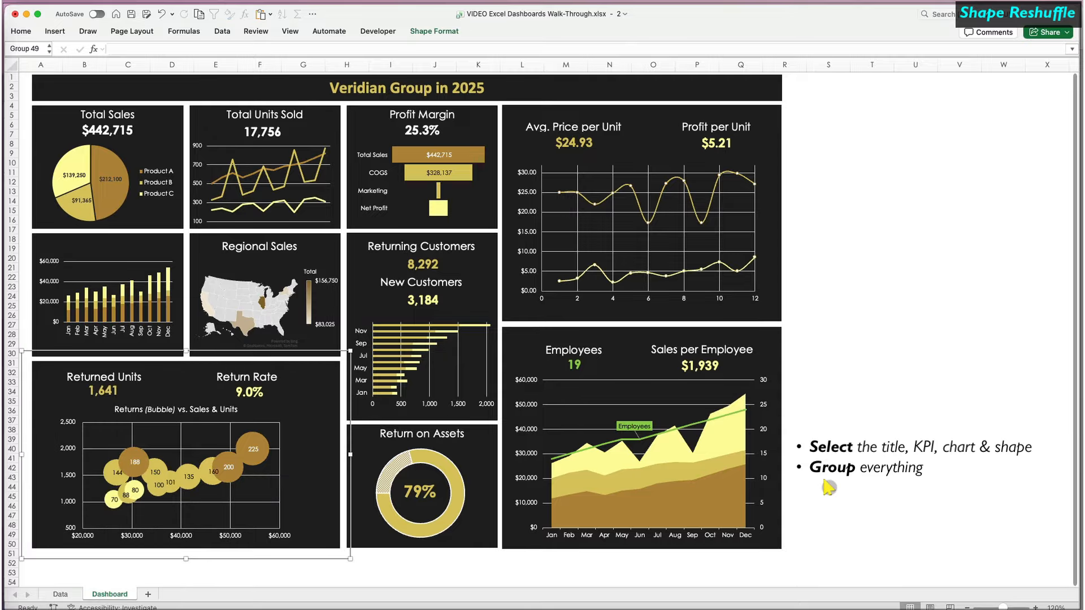
Create a copy of the Dashboard sheet at the end of the same workbook.
{"action": "left_click", "coordinate": [825, 483]}
{"action": "right_click", "coordinate": [120, 594]}
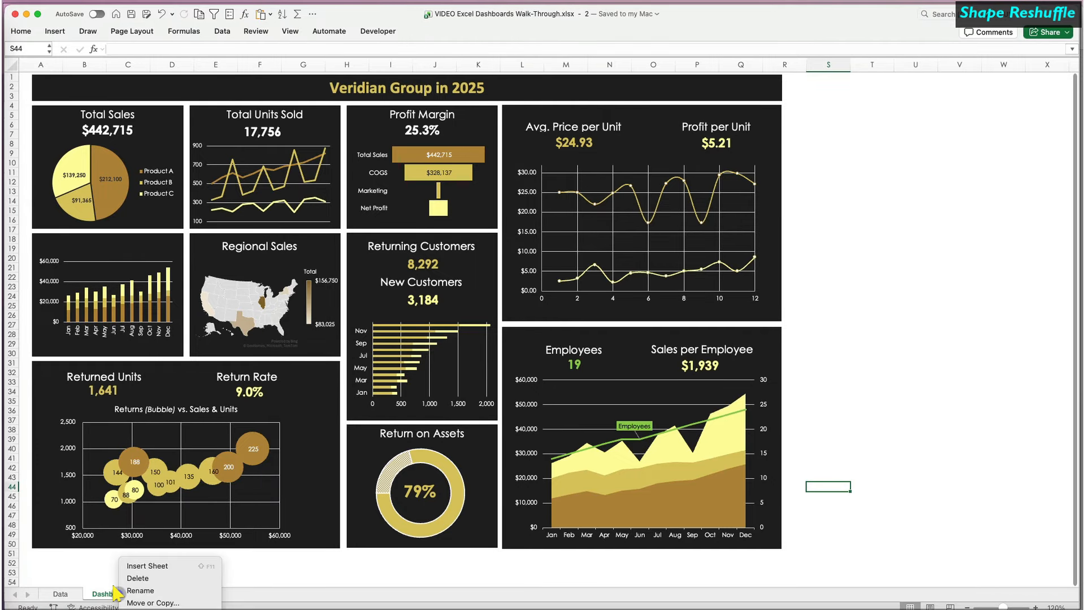
{"action": "left_click", "coordinate": [131, 601]}
{"action": "left_click", "coordinate": [854, 488]}
{"action": "left_click", "coordinate": [853, 423]}
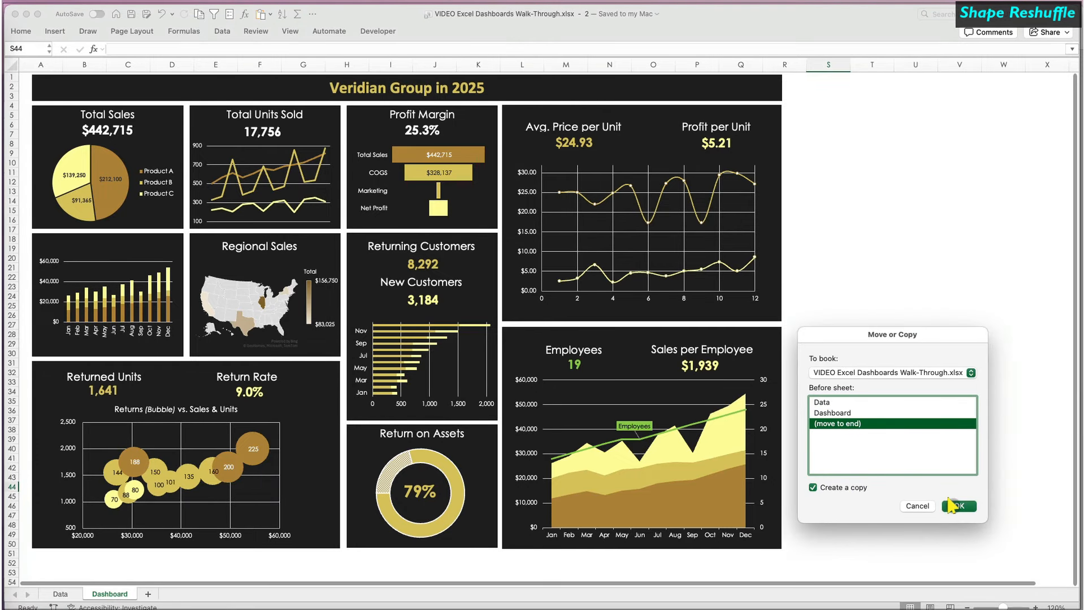
{"action": "left_click", "coordinate": [954, 506]}
Move the Total Sales, Total Units Sold and Profit Margin cards to the blank area beside the dashboard.
{"action": "left_click_drag", "start_coordinate": [52, 103], "coordinate": [892, 173]}
{"action": "left_click_drag", "start_coordinate": [189, 102], "coordinate": [793, 93]}
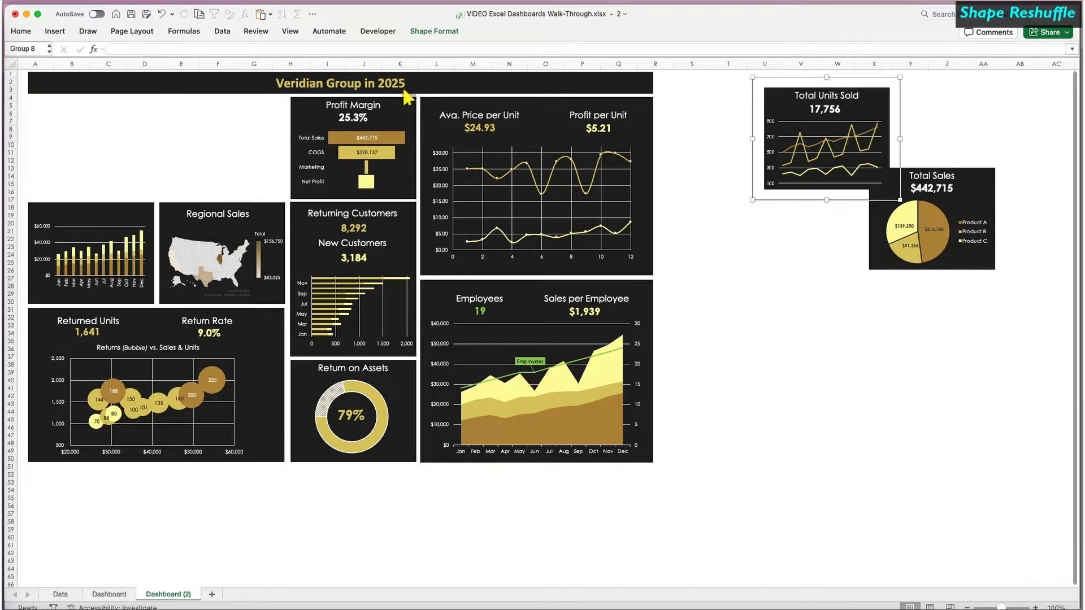
{"action": "left_click_drag", "start_coordinate": [395, 100], "coordinate": [979, 382]}
{"action": "left_click_drag", "start_coordinate": [133, 208], "coordinate": [837, 453]}
{"action": "key", "text": "super+z"}
{"action": "key", "text": "super+z"}
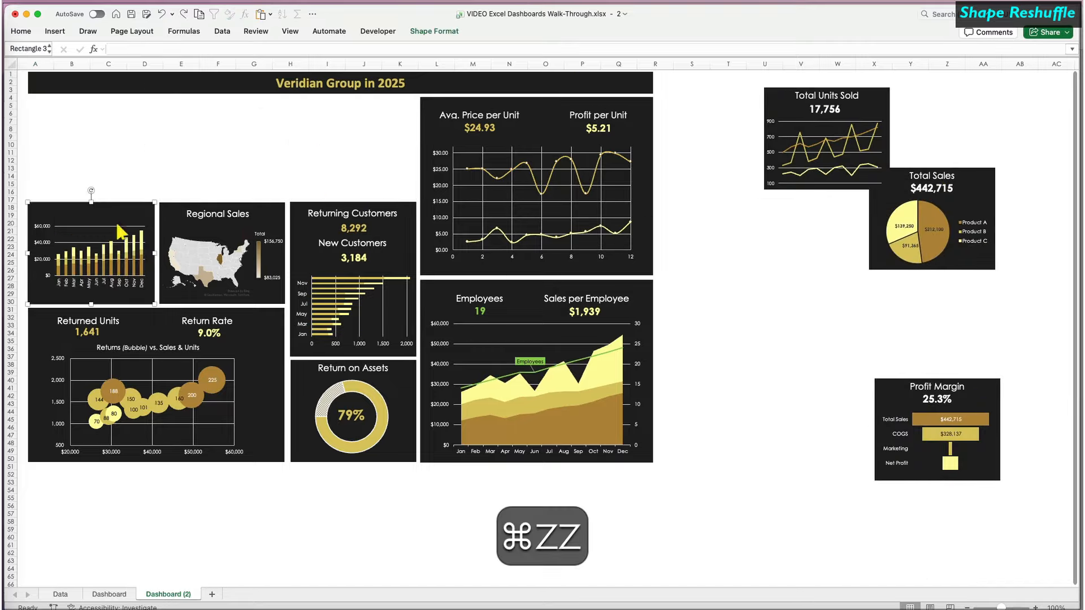
Group the monthly stacked column chart with its card background.
{"action": "left_click", "coordinate": [117, 227], "text": "shift"}
{"action": "right_click", "coordinate": [118, 228]}
{"action": "left_click", "coordinate": [247, 279]}
Move the stacked column chart, Regional Sales and Returning/New Customers cards to the blank area beside the dashboard.
{"action": "left_click_drag", "start_coordinate": [135, 209], "coordinate": [831, 326]}
{"action": "left_click_drag", "start_coordinate": [268, 207], "coordinate": [839, 212]}
{"action": "left_click_drag", "start_coordinate": [395, 207], "coordinate": [811, 428]}
Stack the Employees card above the Avg. Price card at the dashboard's left edge, with Return on Assets above Returned Units beside them.
{"action": "left_click_drag", "start_coordinate": [499, 283], "coordinate": [107, 99]}
{"action": "left_click_drag", "start_coordinate": [399, 367], "coordinate": [373, 105]}
{"action": "left_click_drag", "start_coordinate": [624, 102], "coordinate": [564, 396]}
{"action": "left_click_drag", "start_coordinate": [256, 315], "coordinate": [492, 209]}
{"action": "left_click_drag", "start_coordinate": [478, 397], "coordinate": [145, 290]}
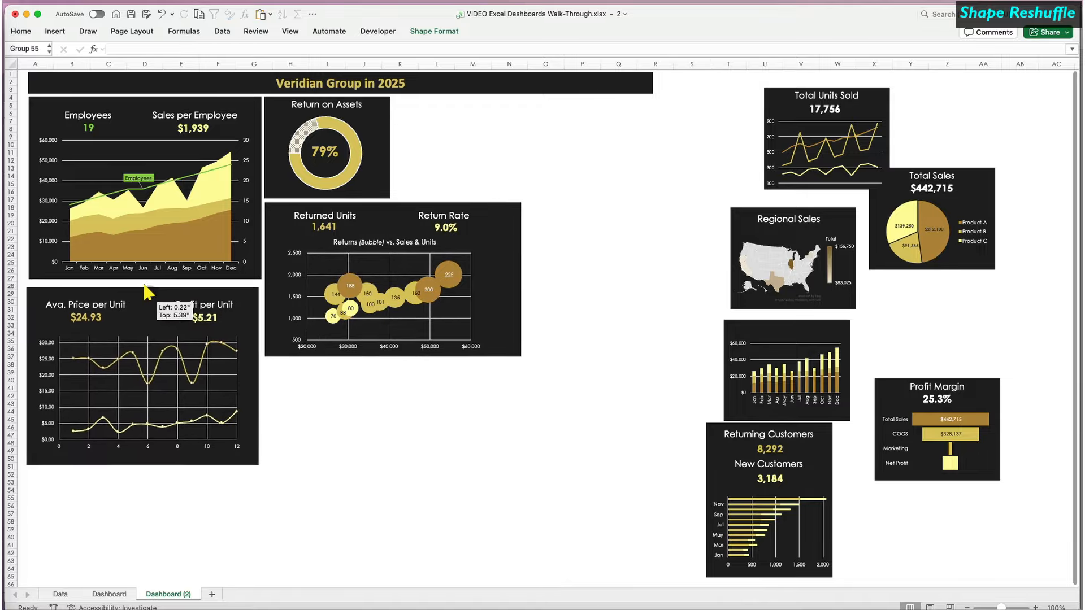
Place Total Units Sold and Regional Sales after Return on Assets in the top row, and the customers card beneath Regional Sales.
{"action": "left_click_drag", "start_coordinate": [873, 92], "coordinate": [504, 100]}
{"action": "left_click_drag", "start_coordinate": [835, 212], "coordinate": [629, 100]}
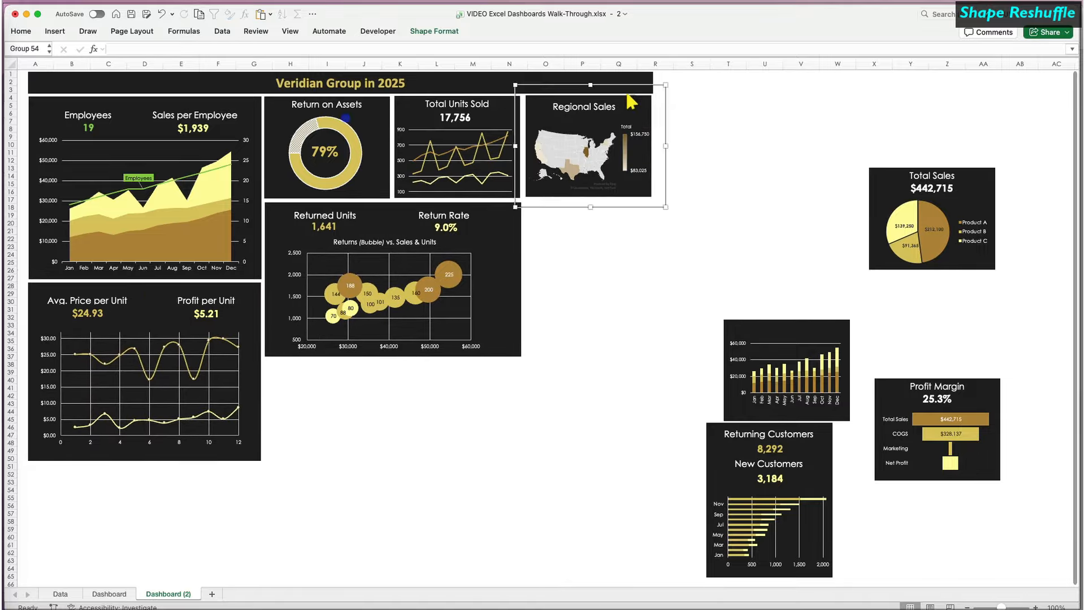
{"action": "left_click", "coordinate": [623, 243]}
{"action": "left_click_drag", "start_coordinate": [825, 429], "coordinate": [645, 210]}
Place the stacked column chart, Profit Margin and Total Sales cards side by side in the dashboard's bottom row.
{"action": "left_click_drag", "start_coordinate": [847, 324], "coordinate": [390, 359]}
{"action": "left_click_drag", "start_coordinate": [973, 383], "coordinate": [493, 368]}
{"action": "left_click_drag", "start_coordinate": [960, 179], "coordinate": [618, 375]}
{"action": "left_click", "coordinate": [802, 459]}
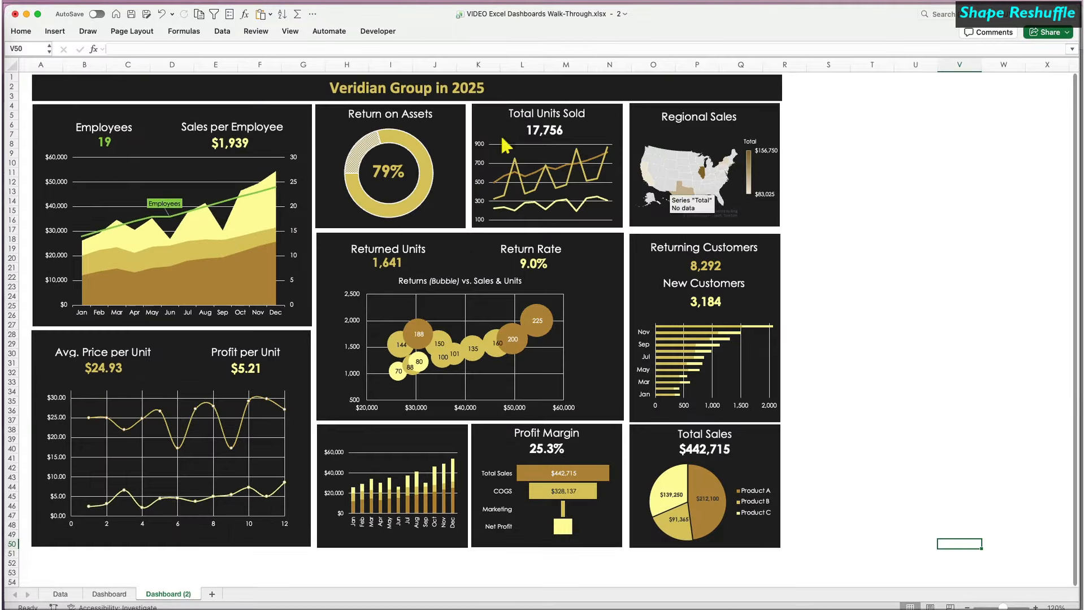
Align the title banner with the Employees and Avg. Price cards along their left edges.
{"action": "left_click", "coordinate": [500, 88]}
{"action": "left_click", "coordinate": [434, 32]}
{"action": "left_click", "coordinate": [831, 54]}
{"action": "left_click", "coordinate": [886, 217]}
{"action": "left_click", "coordinate": [856, 177]}
Align the four top-row cards along their top edges and space them evenly across the row.
{"action": "left_click", "coordinate": [297, 158]}
{"action": "left_click", "coordinate": [763, 153], "text": "shift"}
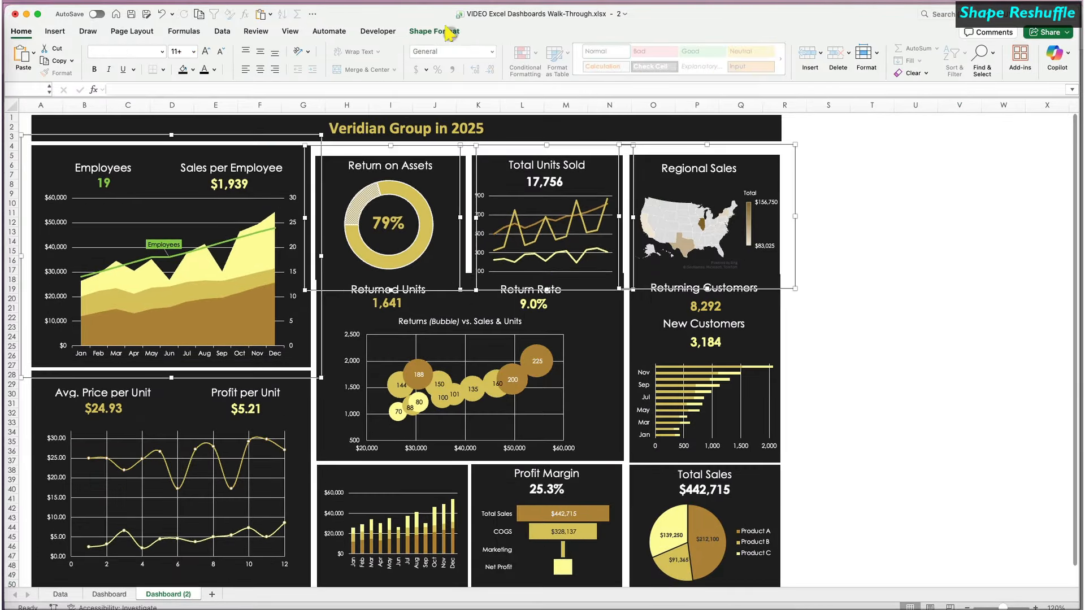
{"action": "left_click", "coordinate": [441, 32]}
{"action": "left_click", "coordinate": [297, 158]}
{"action": "left_click", "coordinate": [450, 156], "text": "shift"}
{"action": "left_click", "coordinate": [608, 154], "text": "shift"}
{"action": "left_click", "coordinate": [763, 153], "text": "shift"}
{"action": "left_click", "coordinate": [857, 54]}
{"action": "left_click", "coordinate": [898, 204]}
{"action": "left_click", "coordinate": [915, 231]}
Align and evenly space the cards in the remaining columns and in the bottom row.
{"action": "scroll", "coordinate": [904, 317], "scroll_direction": "down", "scroll_amount": 1}
{"action": "left_click", "coordinate": [450, 148]}
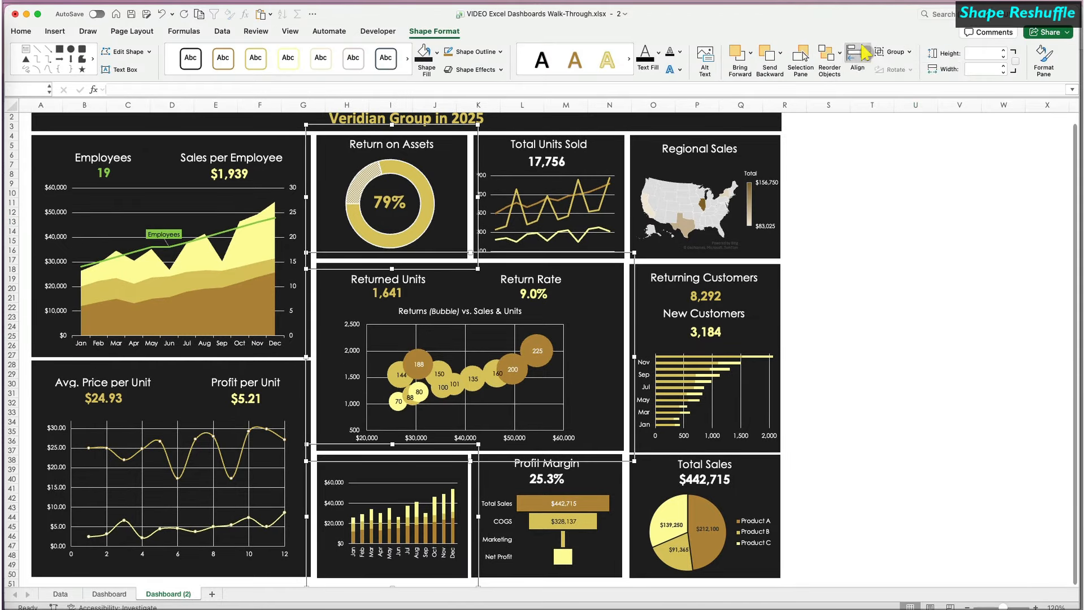
{"action": "left_click", "coordinate": [857, 55]}
{"action": "left_click", "coordinate": [876, 218]}
{"action": "left_click", "coordinate": [491, 469]}
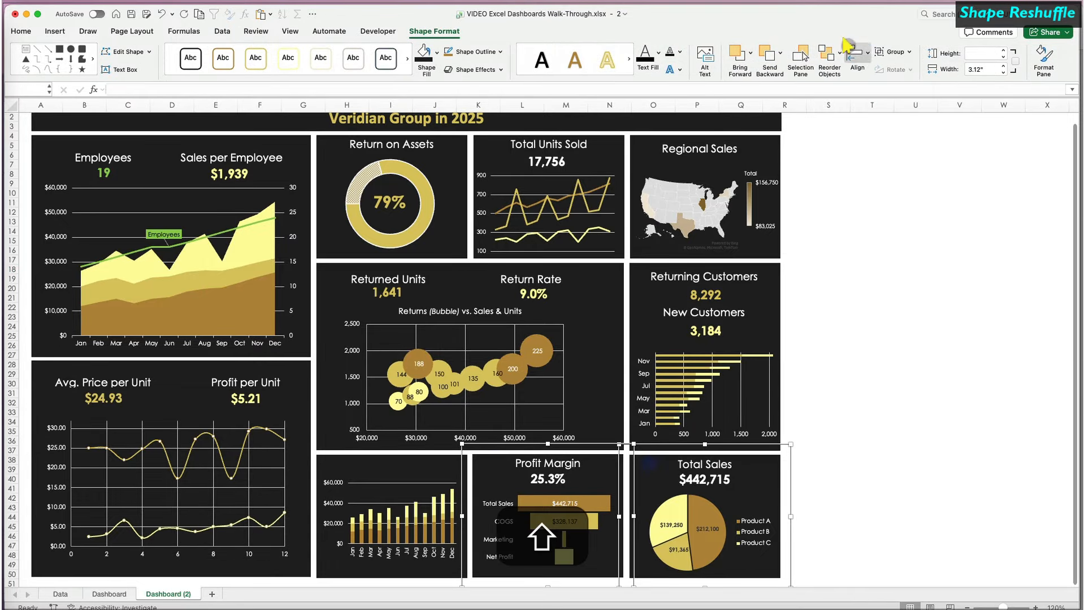
{"action": "left_click", "coordinate": [872, 414]}
{"action": "scroll", "coordinate": [872, 414], "scroll_direction": "up", "scroll_amount": 1}
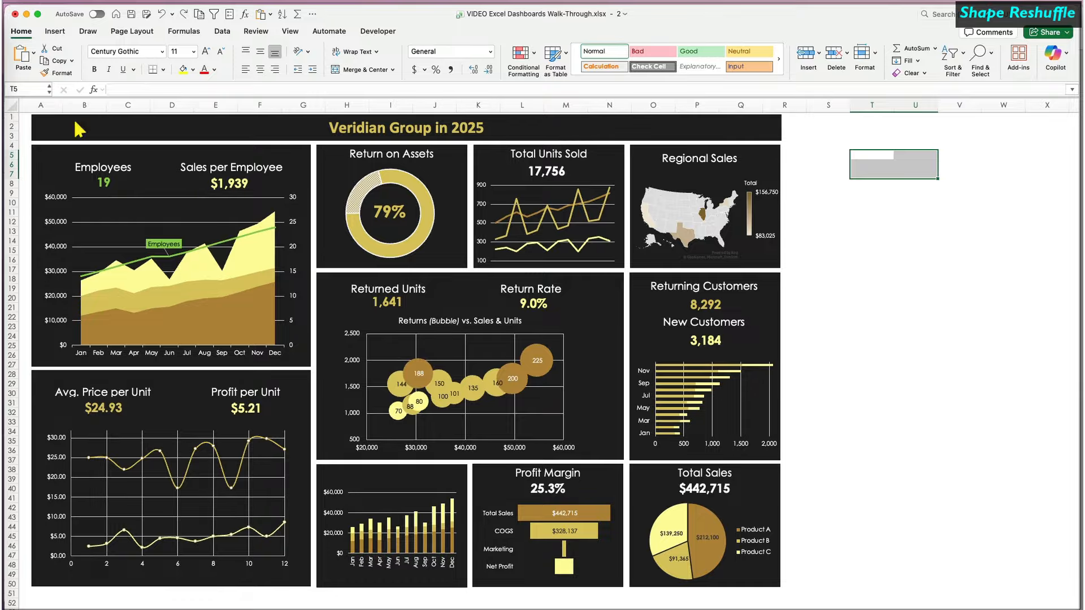
Fill the entire sheet background with the custom hex color f4ebd0.
{"action": "left_click", "coordinate": [10, 104]}
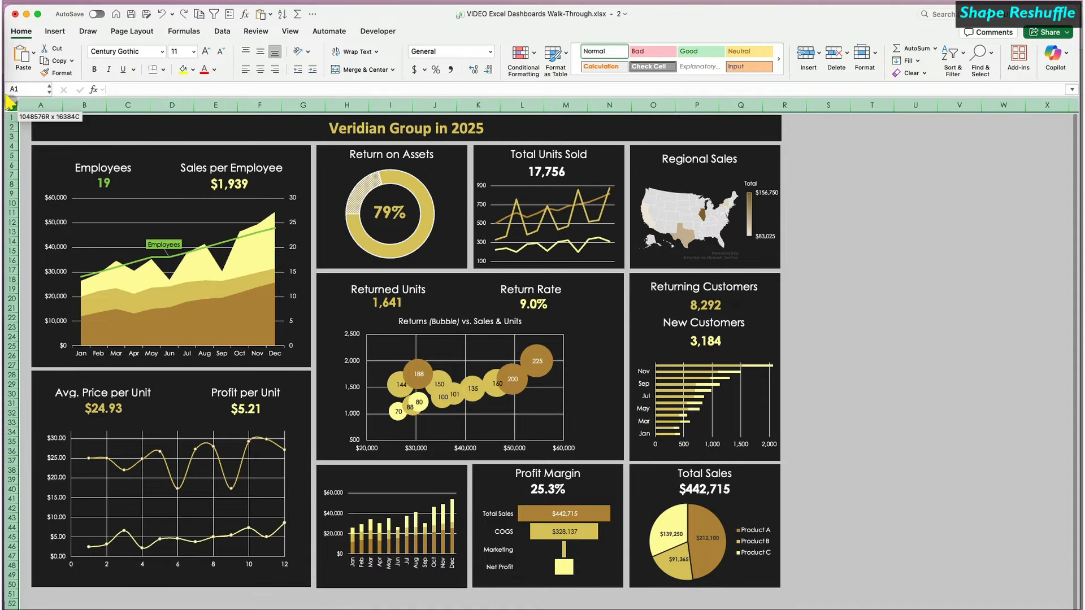
{"action": "left_click", "coordinate": [193, 70]}
{"action": "left_click", "coordinate": [222, 247]}
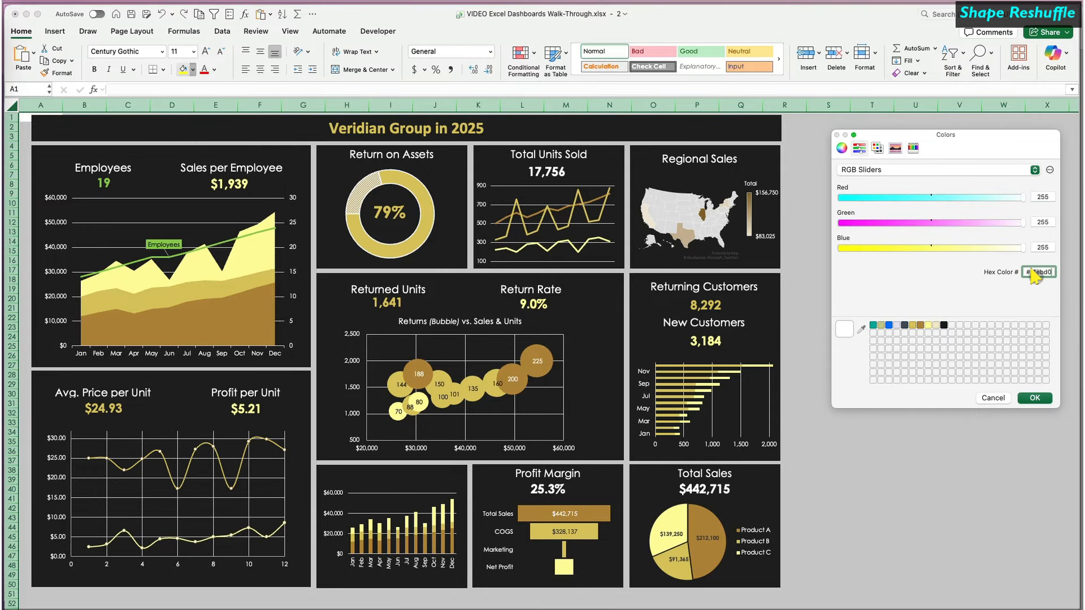
{"action": "left_click", "coordinate": [1035, 398]}
{"action": "left_click", "coordinate": [1008, 433]}
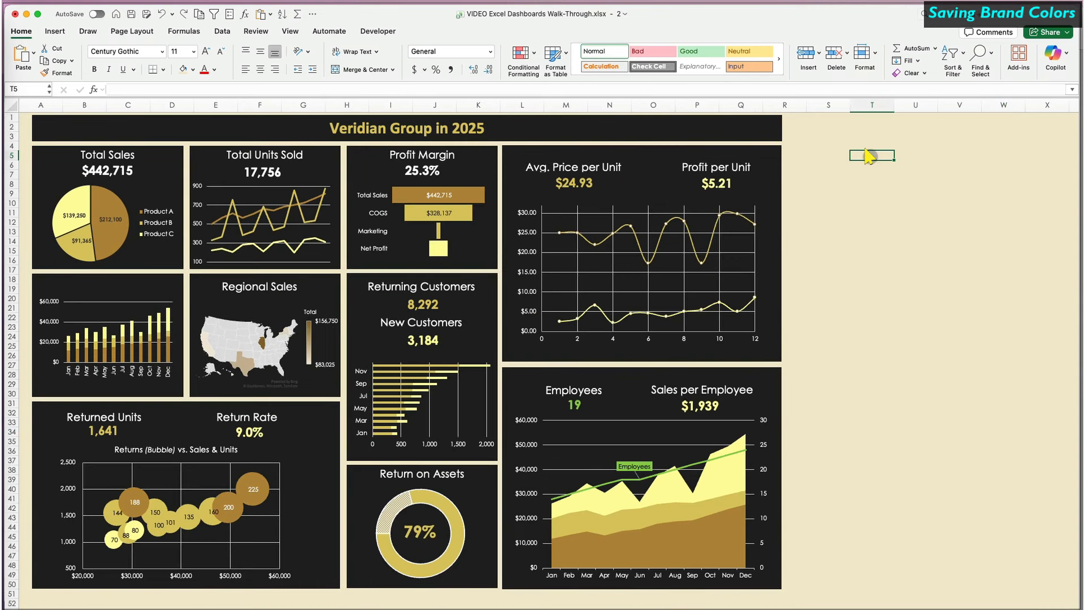
Add labeled brand color swatches #435361, #b68d40 and #dcc864 at cells T5, T9 and T13 beside the original dashboard.
{"action": "type", "text": "#435361"}
{"action": "key", "text": "super+Tab"}
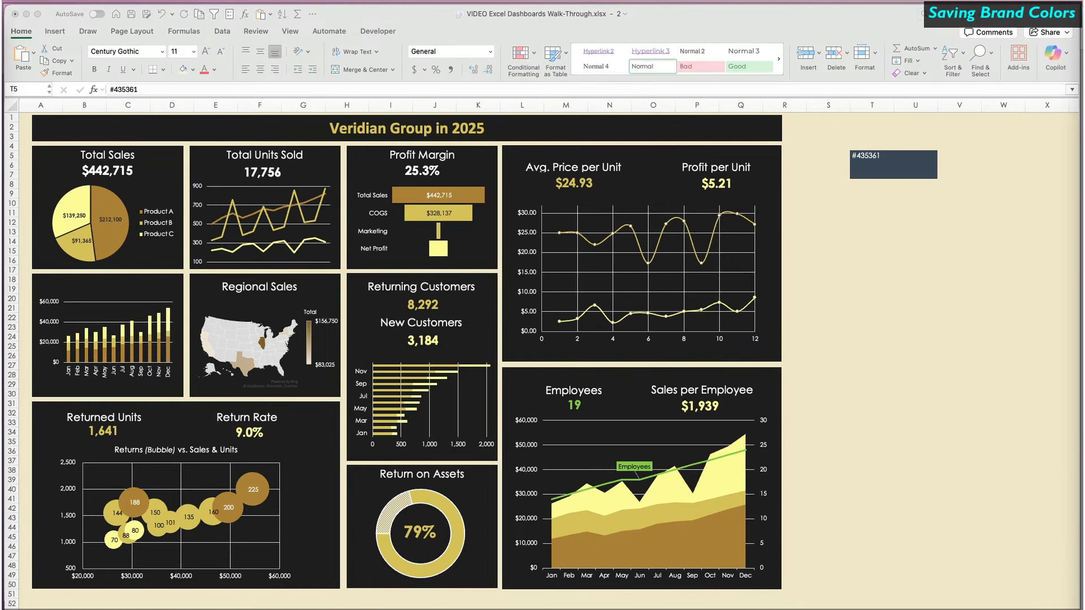
{"action": "left_click", "coordinate": [866, 198]}
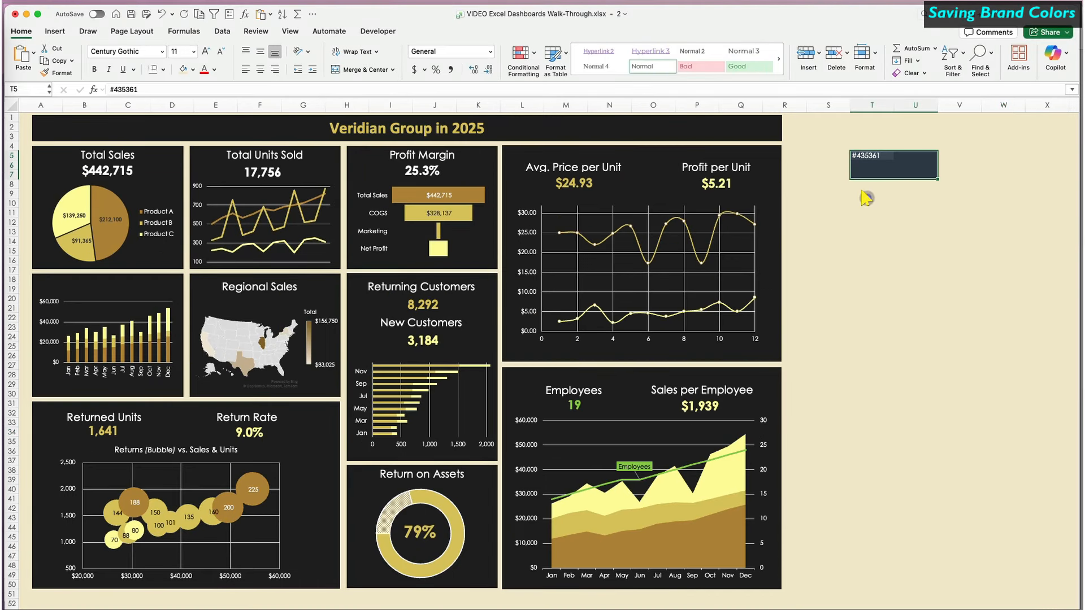
{"action": "type", "text": "#b68d40"}
{"action": "key", "text": "super+Tab"}
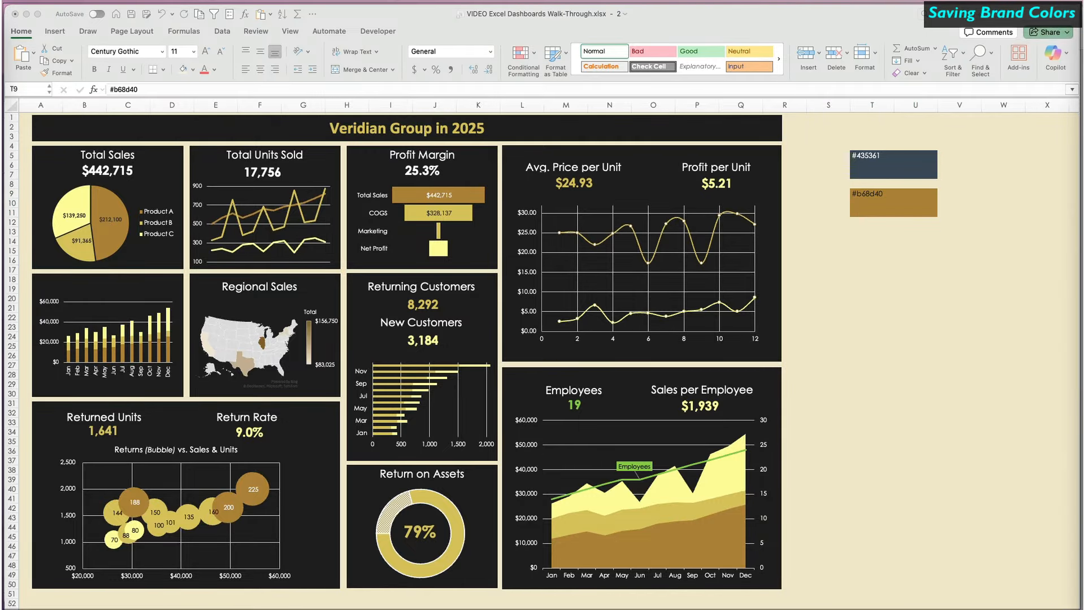
{"action": "left_click", "coordinate": [876, 233]}
{"action": "type", "text": "#dcc864"}
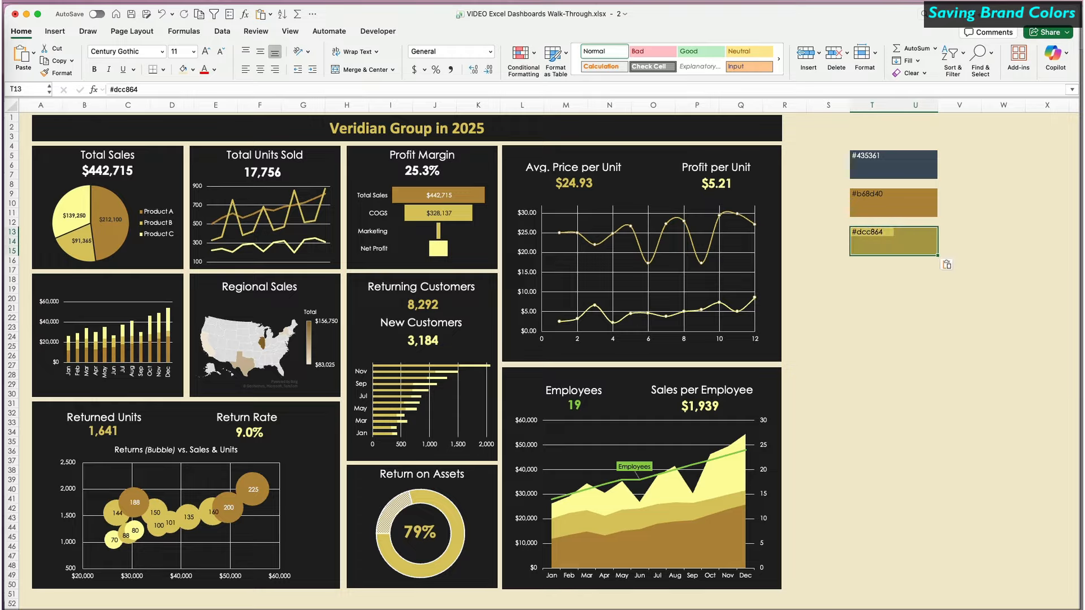
{"action": "key", "text": "super+Tab"}
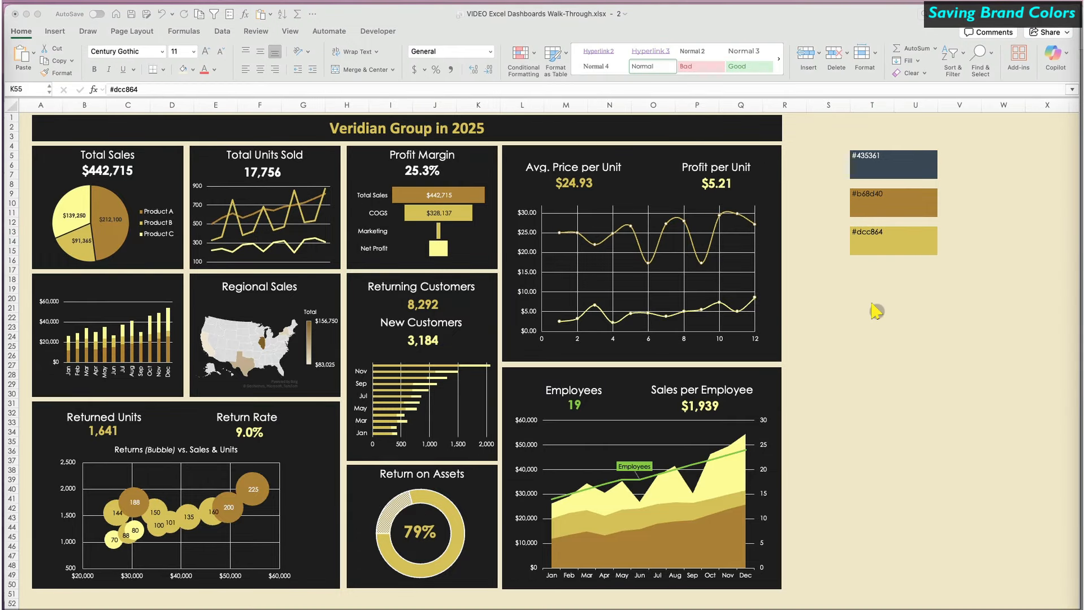
Add labeled brand color swatches #FFFCA3 and #f4ebd0 at cells T17 and T21.
{"action": "left_click", "coordinate": [870, 273]}
{"action": "type", "text": "#FFFCA3"}
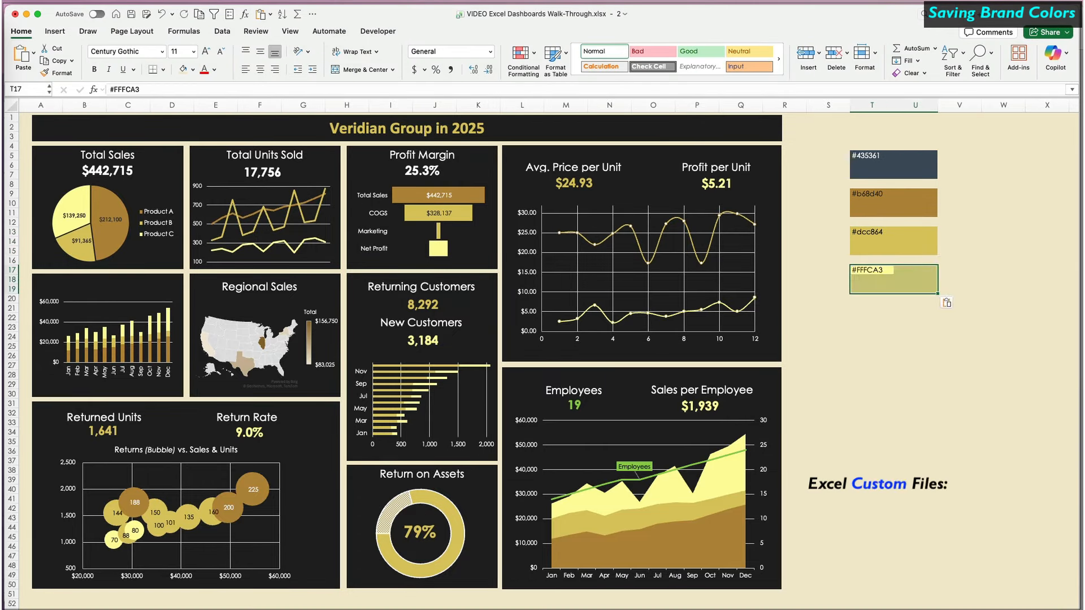
{"action": "key", "text": "super+Tab"}
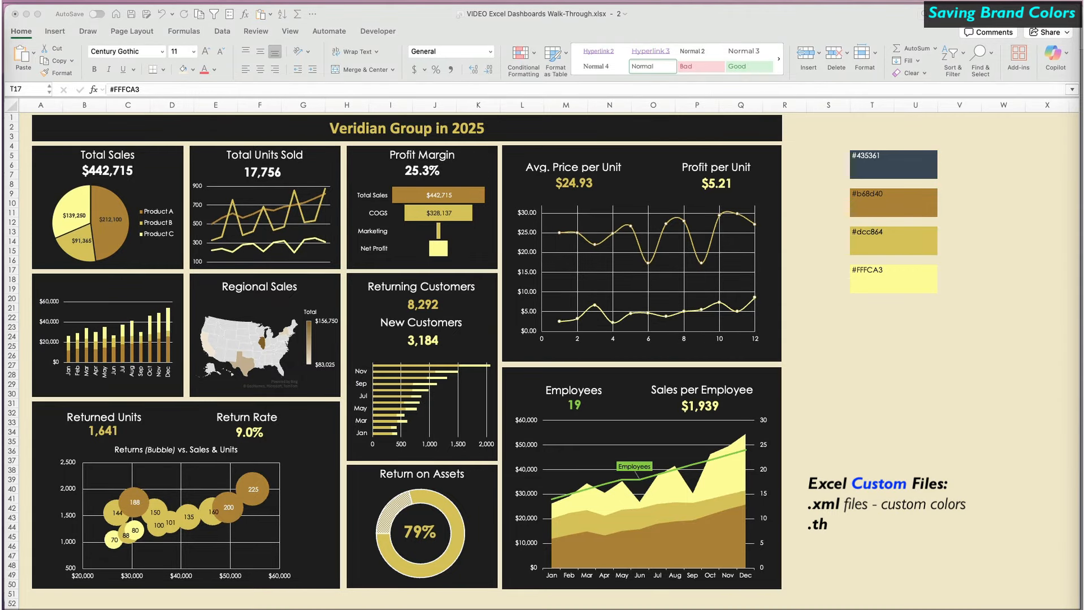
{"action": "left_click", "coordinate": [859, 310]}
{"action": "type", "text": "#f4ebd0"}
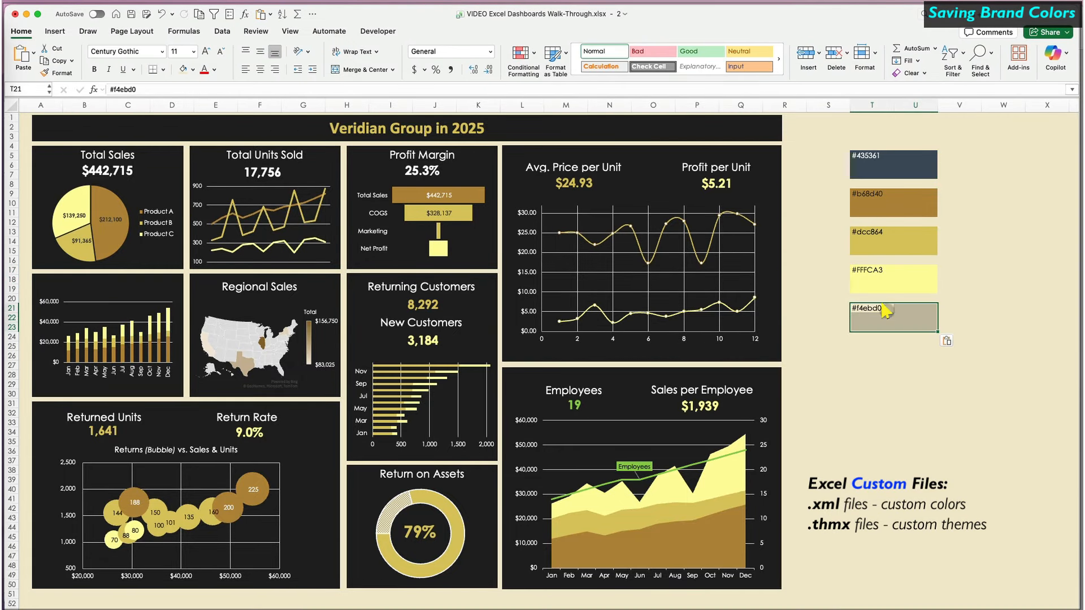
{"action": "key", "text": "super+Tab"}
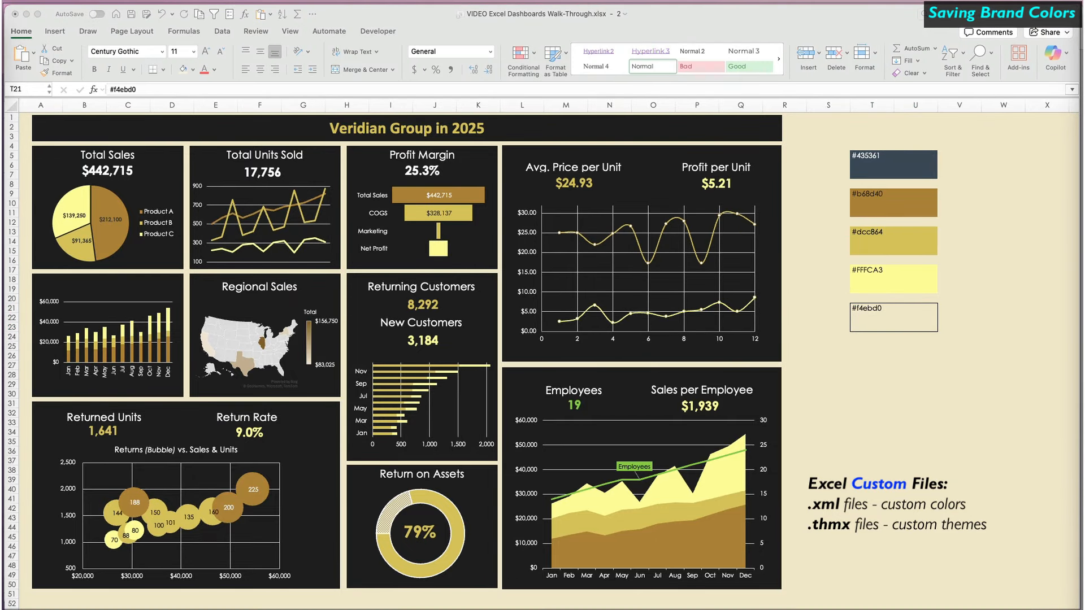
Add a dark brand color swatch labeled #212121 at cell T26 below the other swatches and save the workbook.
{"action": "left_click", "coordinate": [865, 351]}
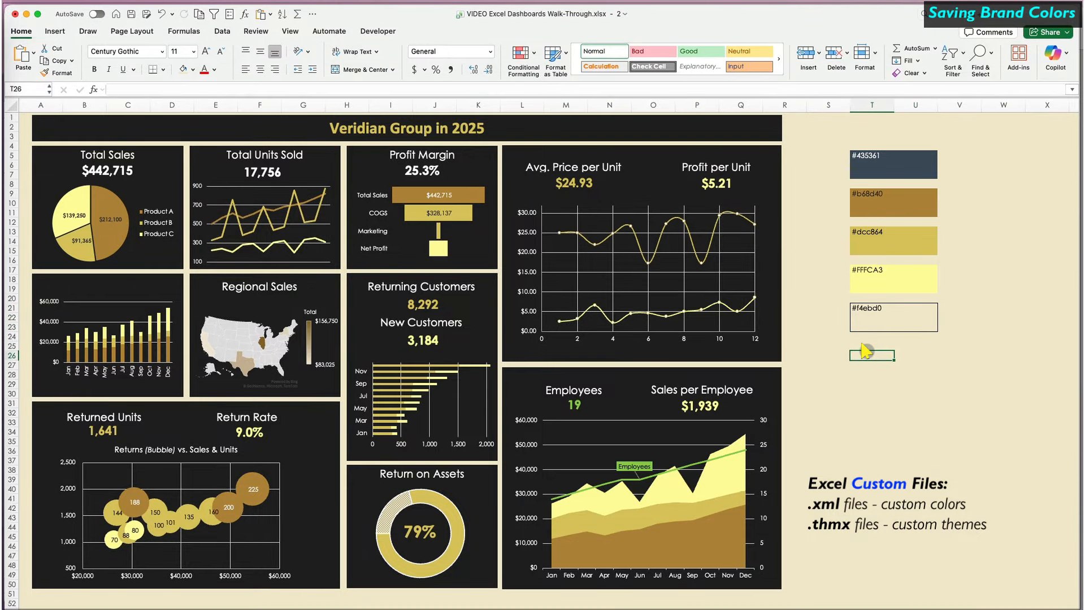
{"action": "type", "text": "#212121"}
{"action": "left_click", "coordinate": [956, 429]}
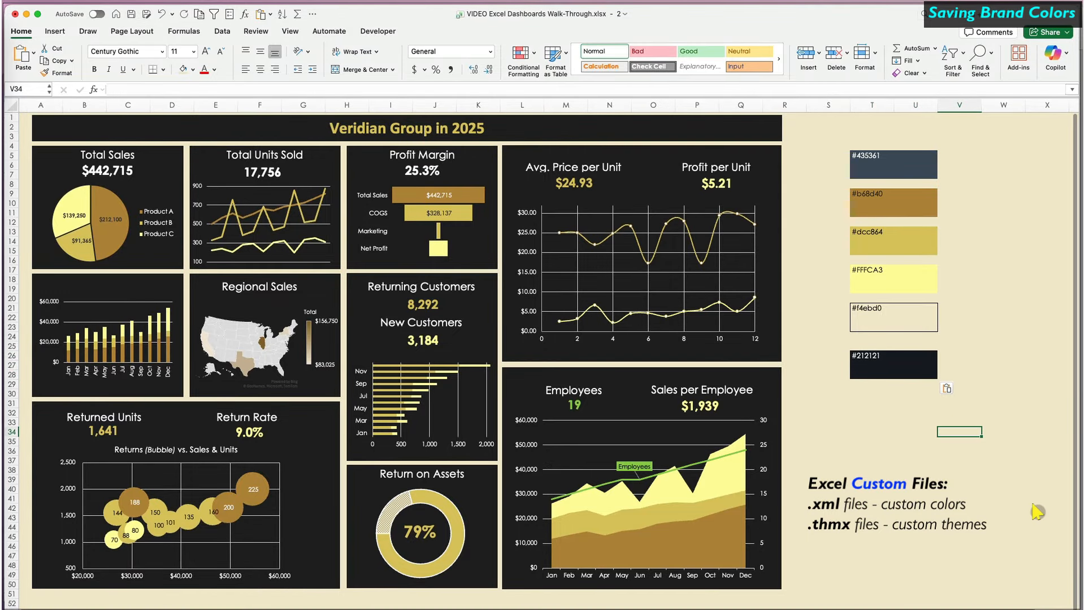
{"action": "key", "text": "super+s"}
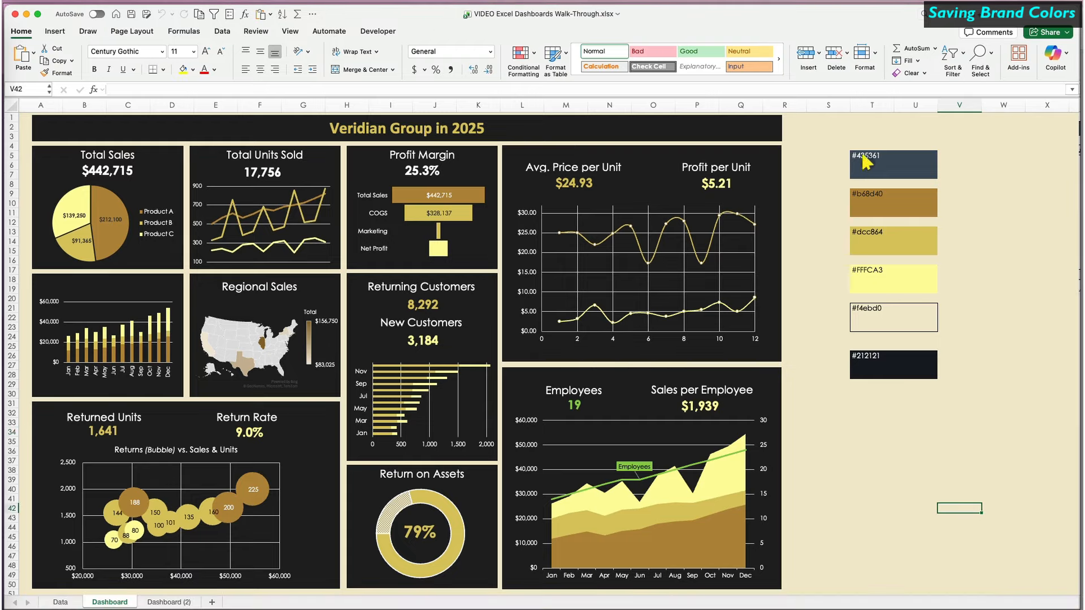
Copy the hex code from cell T5 and apply #435361 as that cell's custom fill color.
{"action": "left_click", "coordinate": [864, 156]}
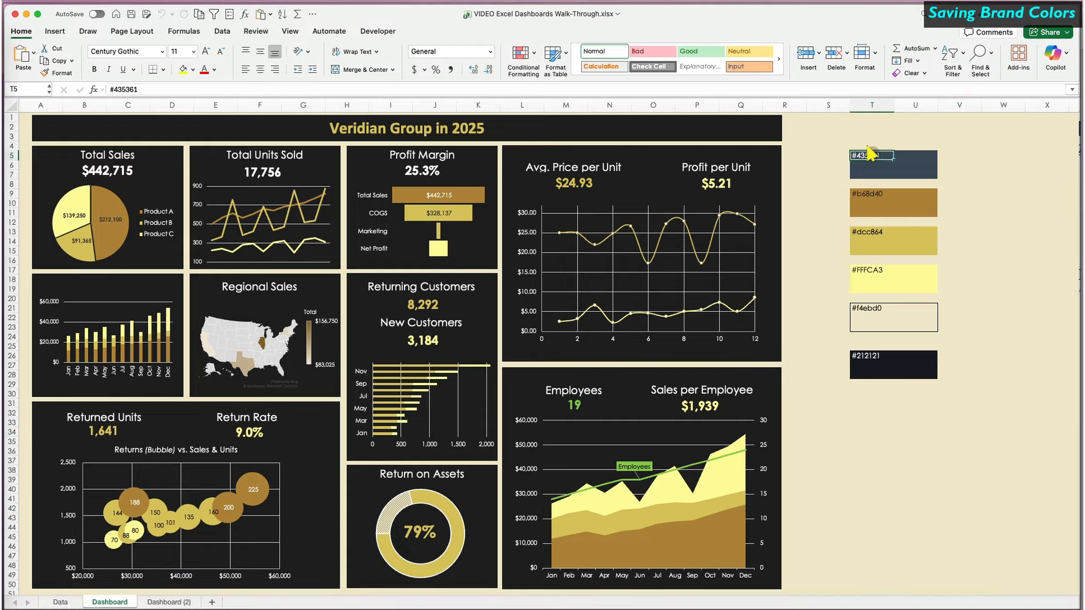
{"action": "key", "text": "super+c"}
{"action": "left_click", "coordinate": [192, 69]}
{"action": "left_click", "coordinate": [217, 244]}
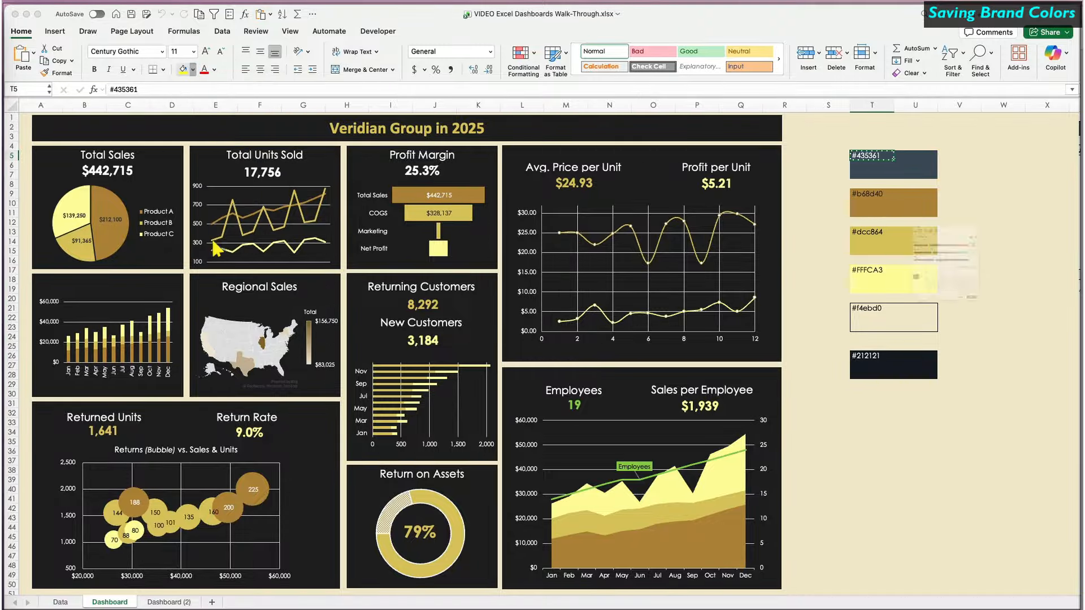
{"action": "left_click_drag", "start_coordinate": [976, 153], "coordinate": [703, 305]}
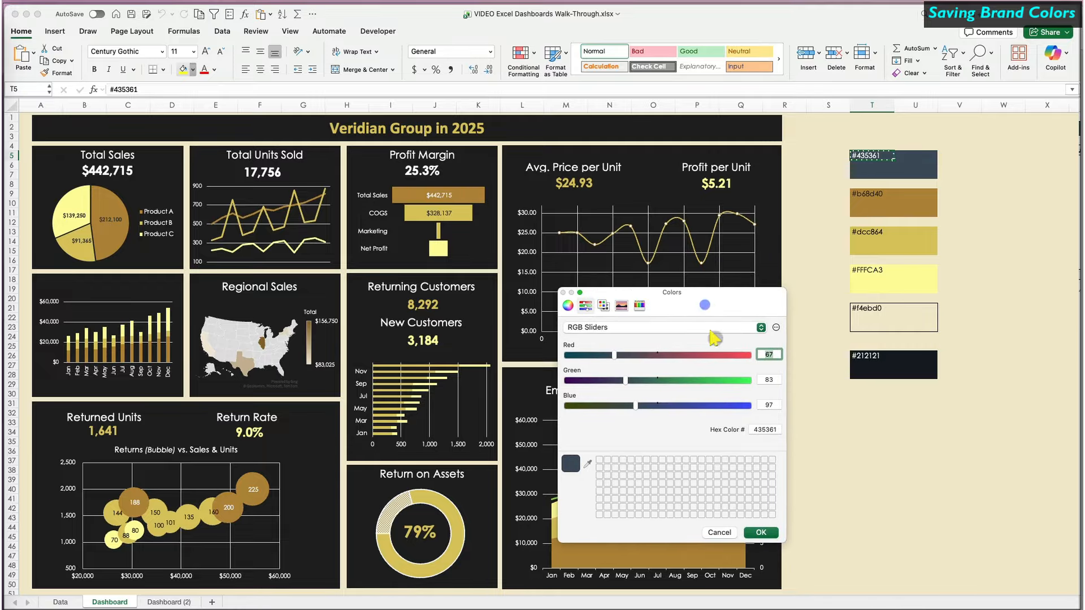
{"action": "double_click", "coordinate": [763, 429]}
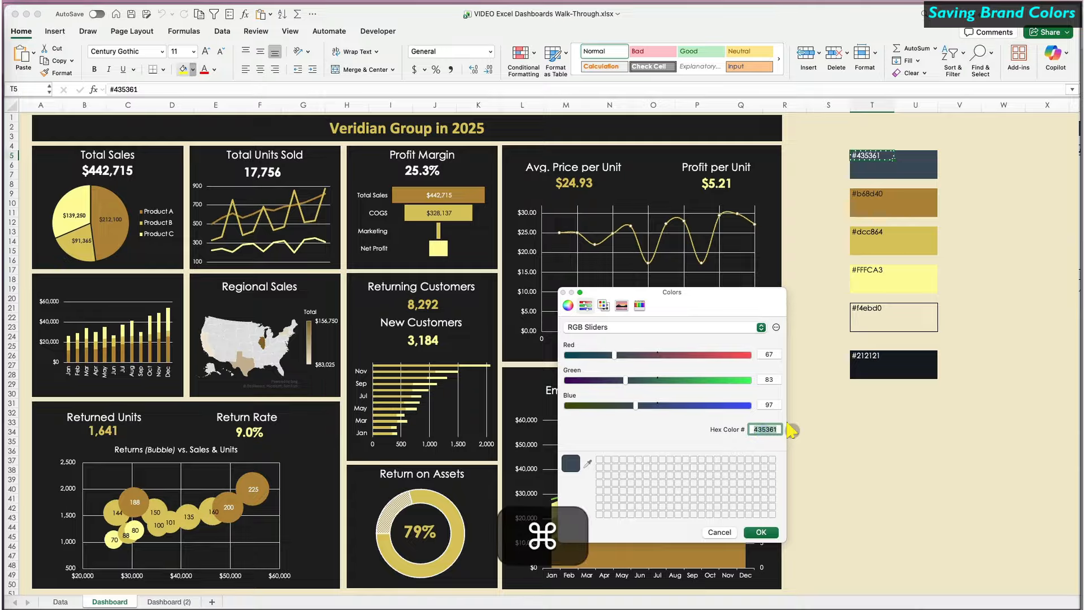
{"action": "key", "text": "super+v"}
{"action": "left_click", "coordinate": [760, 532]}
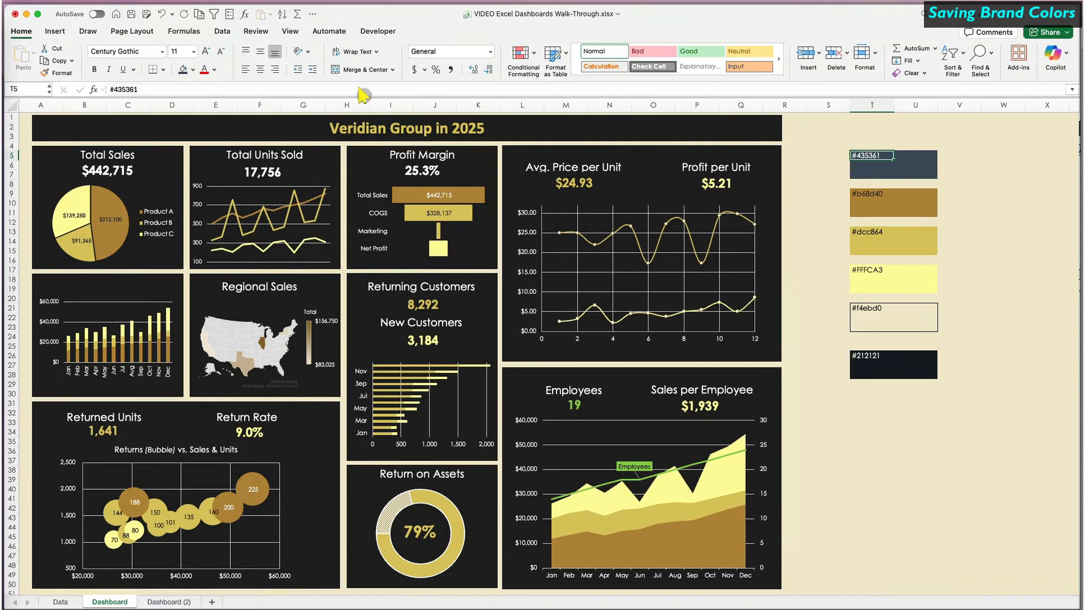
Store #435361, #B68D40 and #DCC864 in the fill color picker's saved palette, sampling the last two from their sheet swatches with the eyedropper.
{"action": "left_click", "coordinate": [192, 70]}
{"action": "left_click", "coordinate": [211, 246]}
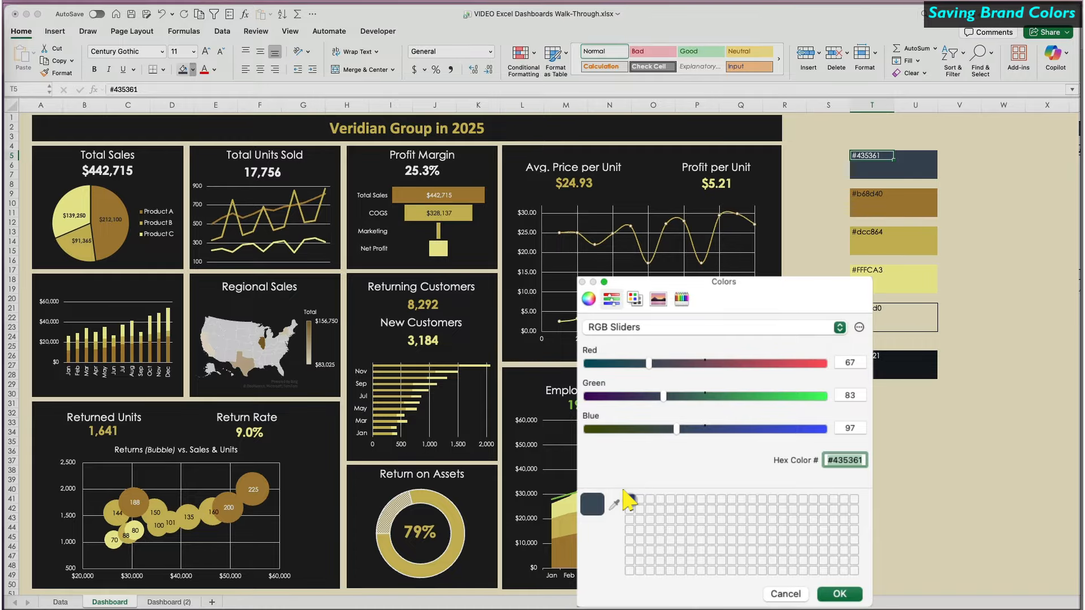
{"action": "left_click", "coordinate": [613, 504]}
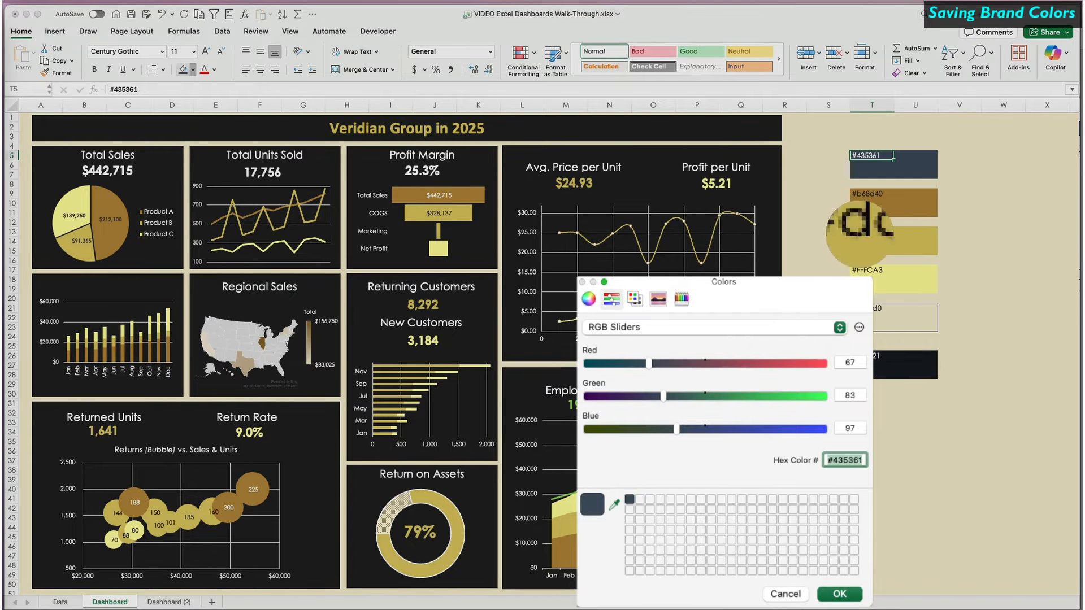
{"action": "left_click", "coordinate": [902, 204]}
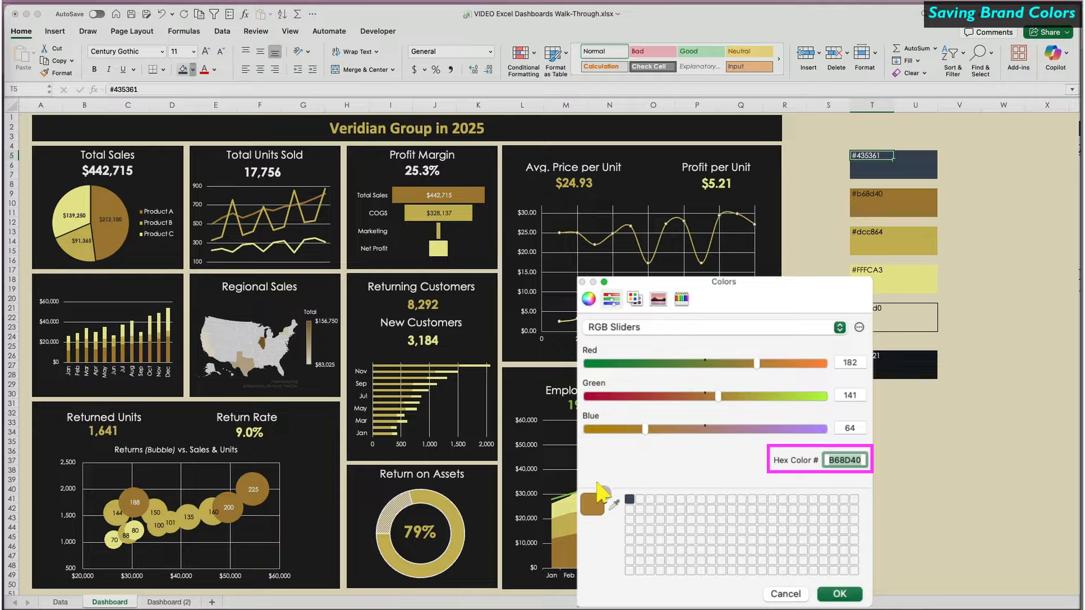
{"action": "left_click_drag", "start_coordinate": [593, 503], "coordinate": [639, 499]}
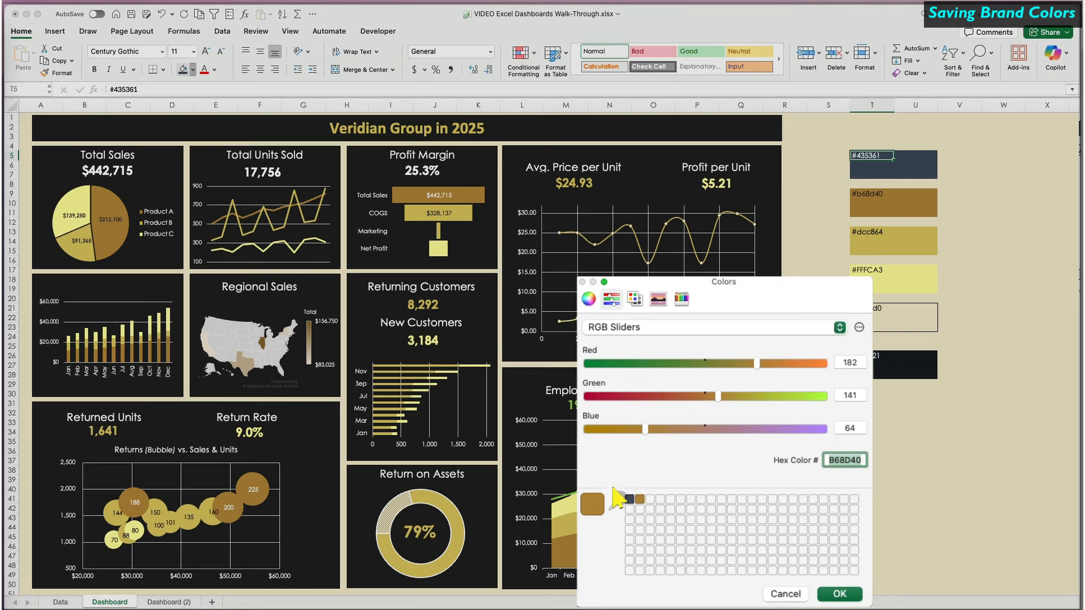
{"action": "left_click", "coordinate": [615, 505]}
{"action": "left_click", "coordinate": [910, 241]}
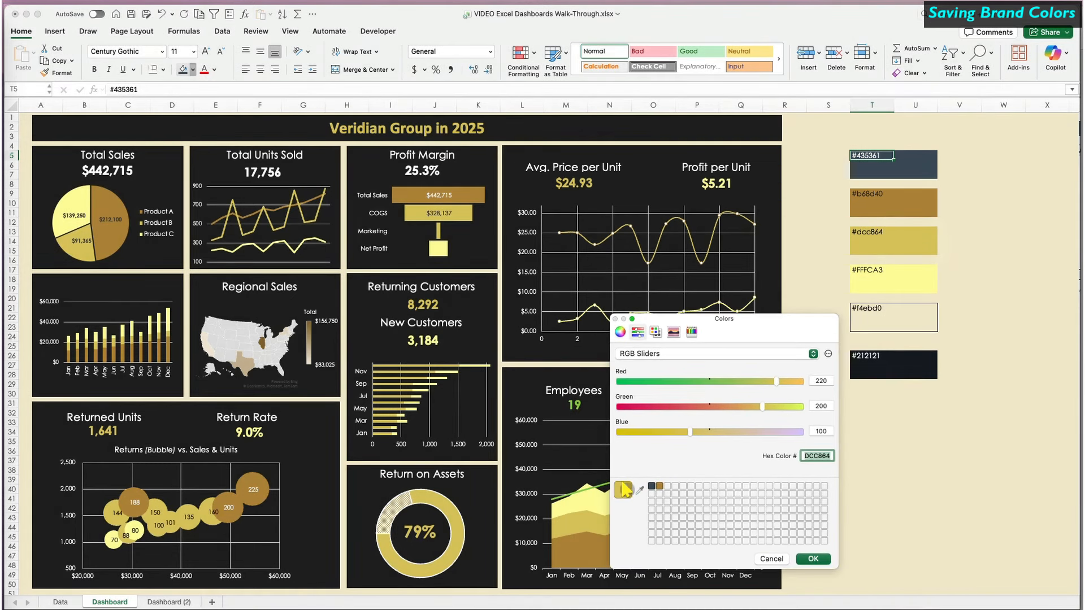
{"action": "left_click_drag", "start_coordinate": [623, 489], "coordinate": [691, 486]}
Sample the #FFFCA3, #f4ebd0 and #212121 sheet swatches with the eyedropper for the saved palette and accept the colors.
{"action": "left_click", "coordinate": [640, 490]}
{"action": "left_click", "coordinate": [900, 277]}
{"action": "left_click", "coordinate": [640, 490]}
{"action": "left_click", "coordinate": [899, 317]}
{"action": "left_click", "coordinate": [640, 490]}
{"action": "left_click", "coordinate": [895, 365]}
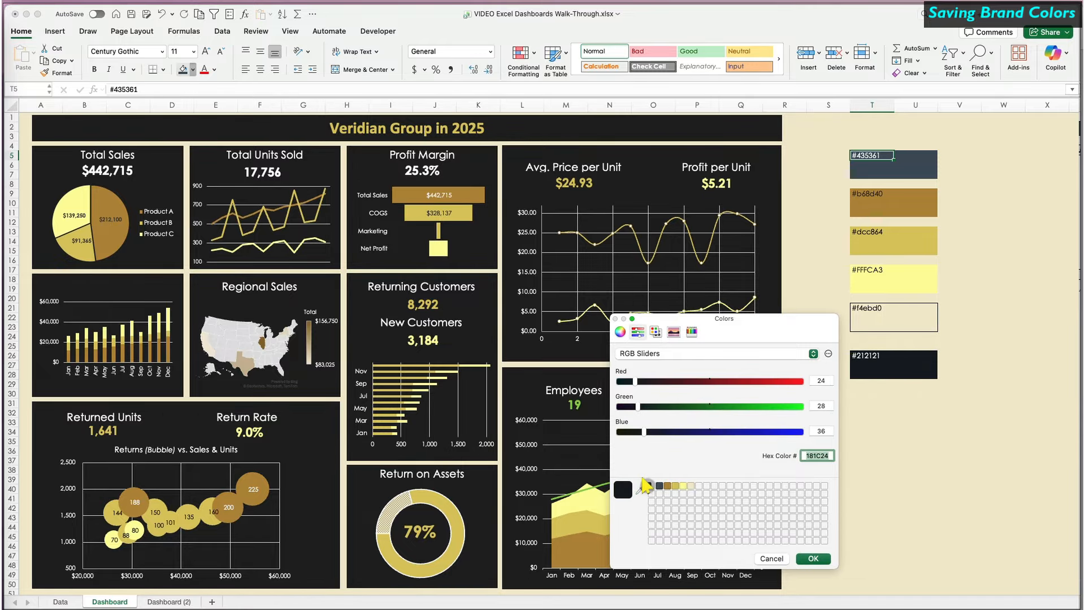
{"action": "left_click", "coordinate": [813, 559]}
{"action": "left_click", "coordinate": [988, 527]}
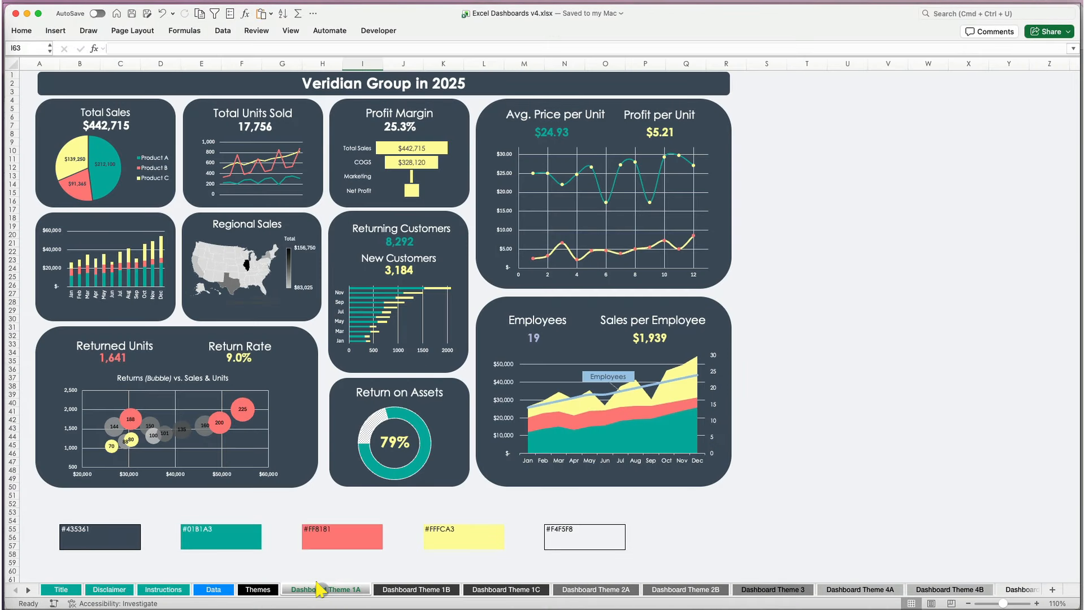
Review the themed dashboard sheets and their brand color swatches in Excel Dashboards v4.xlsx, starting from Dashboard Theme 1A.
{"action": "key", "text": "ctrl+Page_Down"}
{"action": "key", "text": "ctrl+Page_Down"}
{"action": "key", "text": "ctrl+Page_Down"}
{"action": "key", "text": "ctrl+Page_Down"}
{"action": "key", "text": "ctrl+Page_Down"}
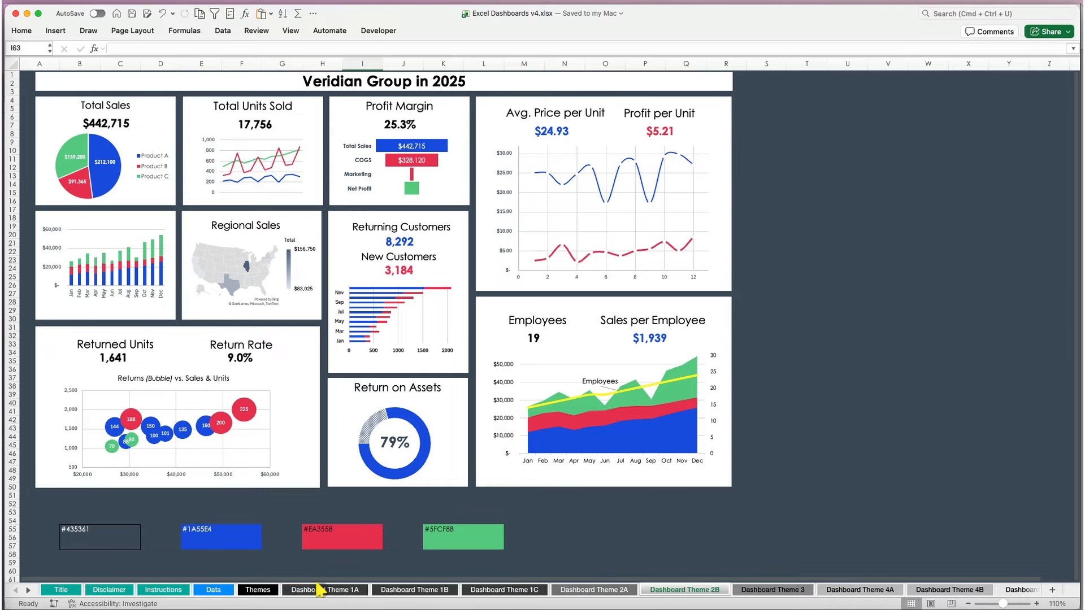
{"action": "key", "text": "ctrl+Page_Down"}
{"action": "key", "text": "ctrl+Page_Down"}
{"action": "key", "text": "ctrl+Page_Down"}
{"action": "key", "text": "ctrl+Page_Down"}
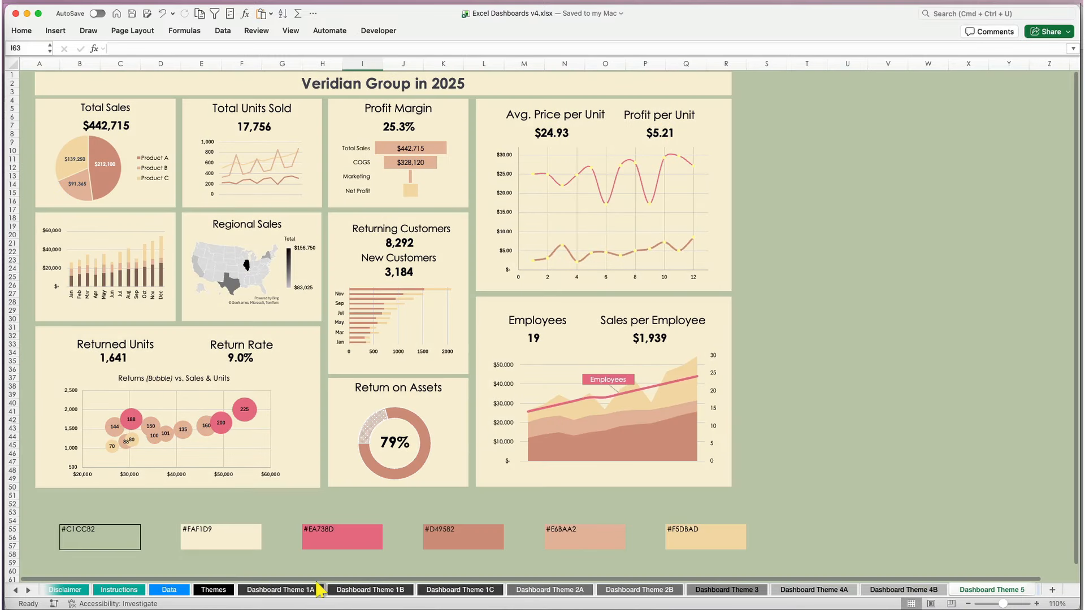
{"action": "key", "text": "ctrl+Page_Down"}
{"action": "key", "text": "ctrl+Page_Down"}
{"action": "key", "text": "ctrl+Page_Down"}
{"action": "key", "text": "ctrl+Page_Down"}
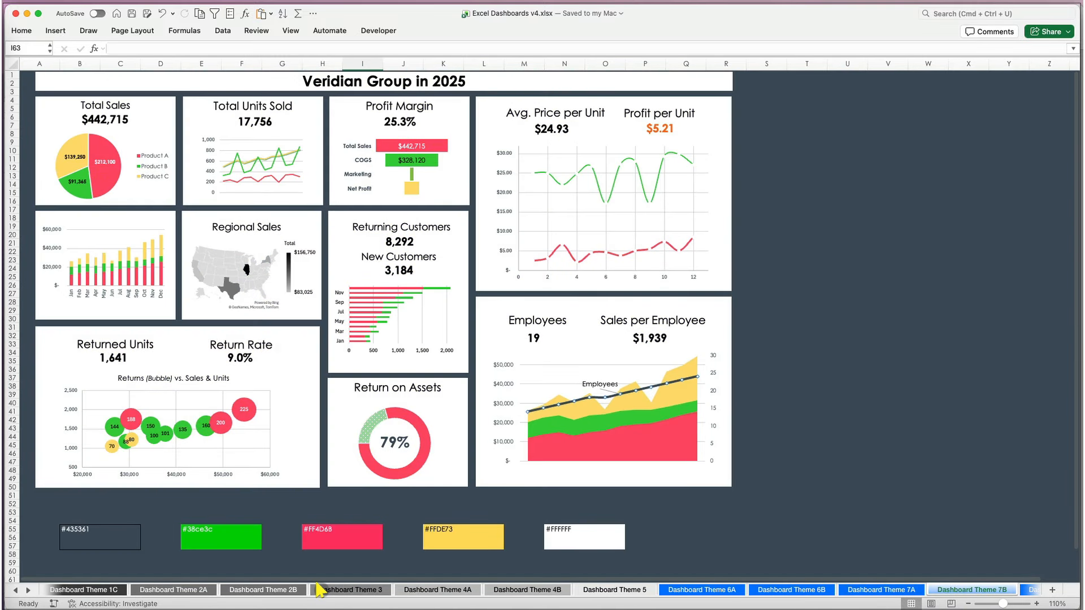
{"action": "key", "text": "ctrl+Page_Down"}
{"action": "key", "text": "ctrl+Page_Down"}
{"action": "key", "text": "ctrl+Page_Down"}
{"action": "key", "text": "ctrl+Page_Down"}
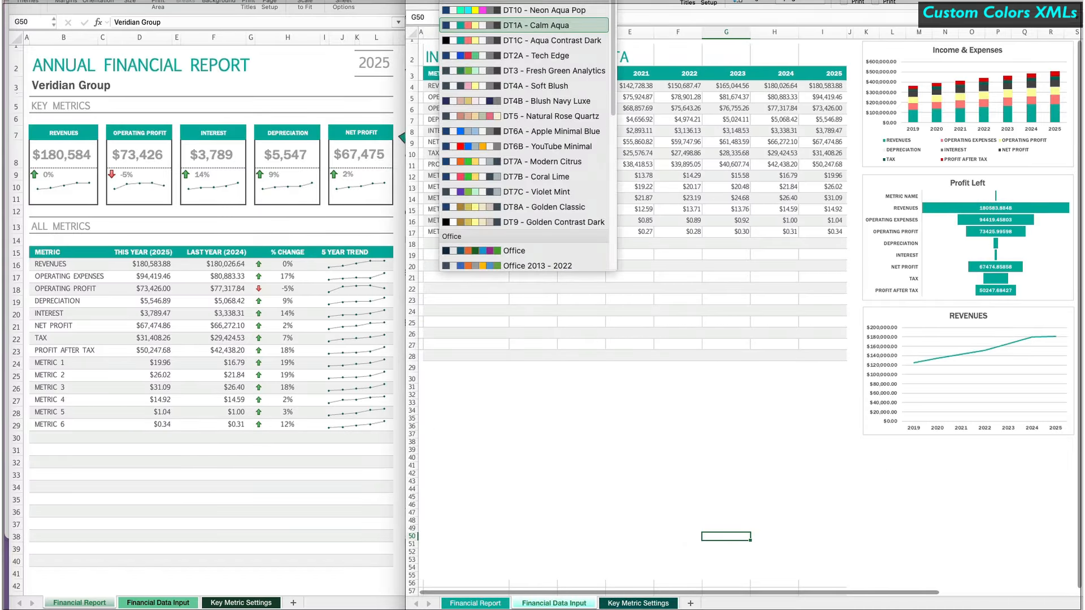
Try the custom color sets DT1C, DT2A, DT3 and DT4A in turn on the financial report workbook.
{"action": "left_click", "coordinate": [480, 40]}
{"action": "left_click", "coordinate": [476, 2]}
{"action": "left_click", "coordinate": [480, 55]}
{"action": "left_click", "coordinate": [476, 2]}
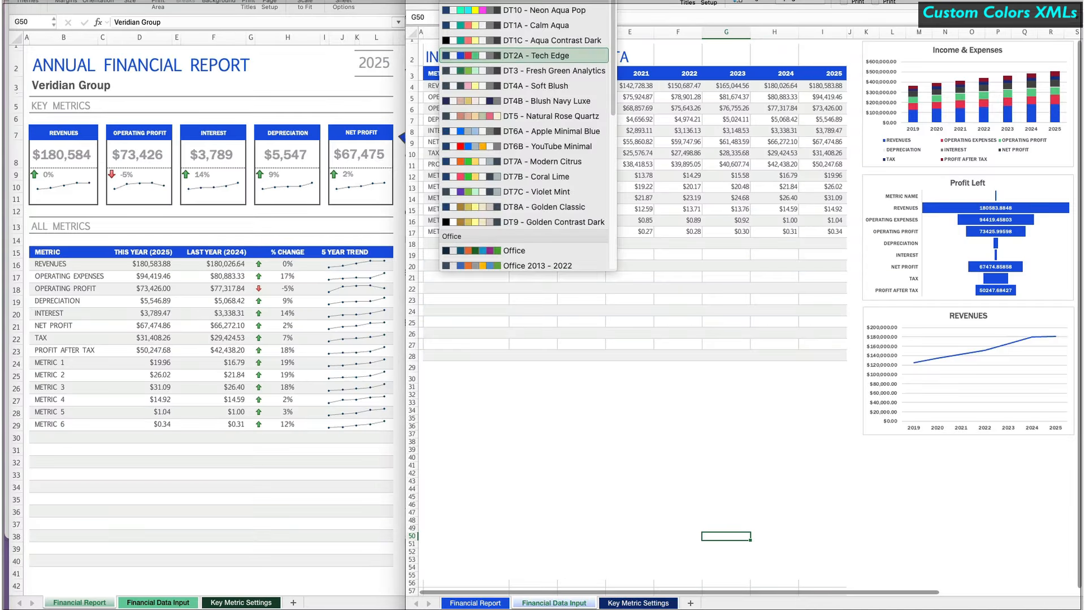
{"action": "left_click", "coordinate": [480, 70]}
{"action": "left_click", "coordinate": [476, 2]}
{"action": "left_click", "coordinate": [495, 83]}
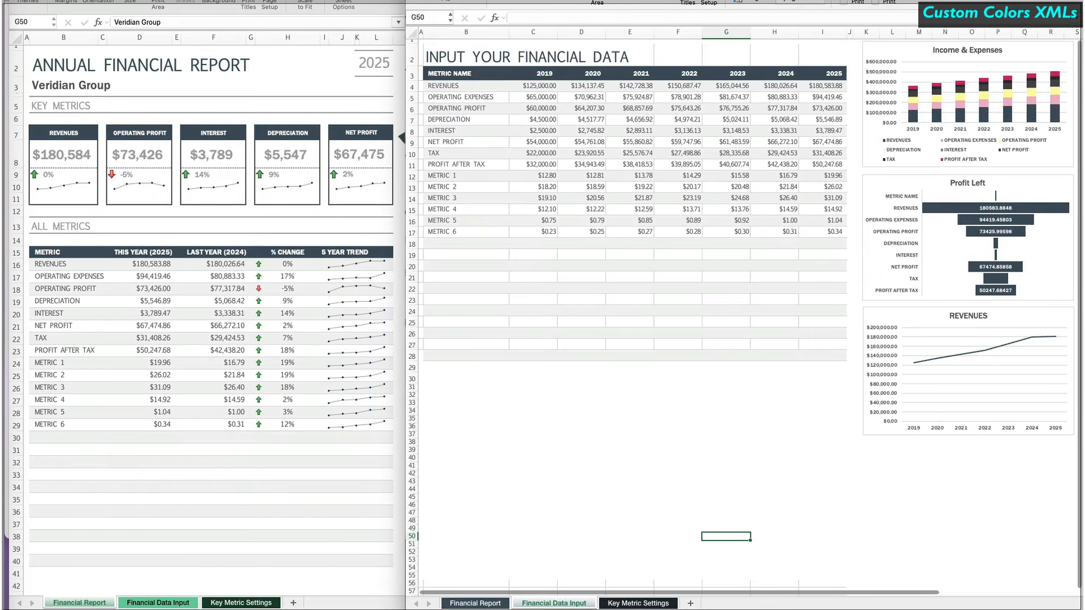
Try the custom themes up to DT7A in turn on the financial report workbook, including DT6A and DT6B.
{"action": "left_click", "coordinate": [452, 2]}
{"action": "key", "text": "Escape"}
{"action": "left_click", "coordinate": [443, 2]}
{"action": "left_click", "coordinate": [433, 93]}
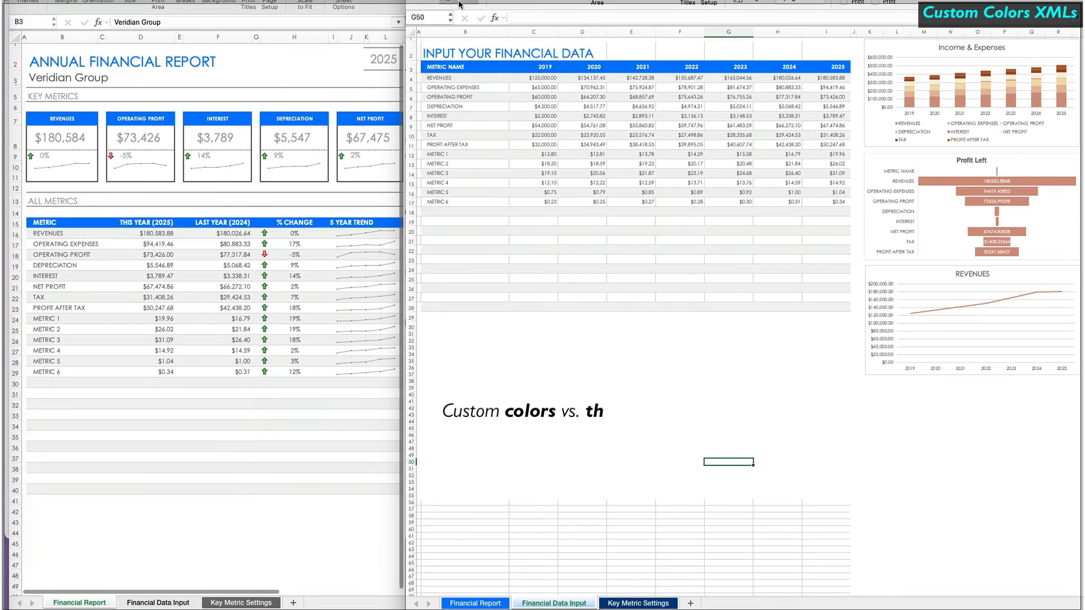
{"action": "left_click", "coordinate": [443, 2]}
{"action": "left_click", "coordinate": [474, 93]}
{"action": "left_click", "coordinate": [444, 3]}
{"action": "left_click", "coordinate": [514, 93]}
{"action": "left_click", "coordinate": [444, 3]}
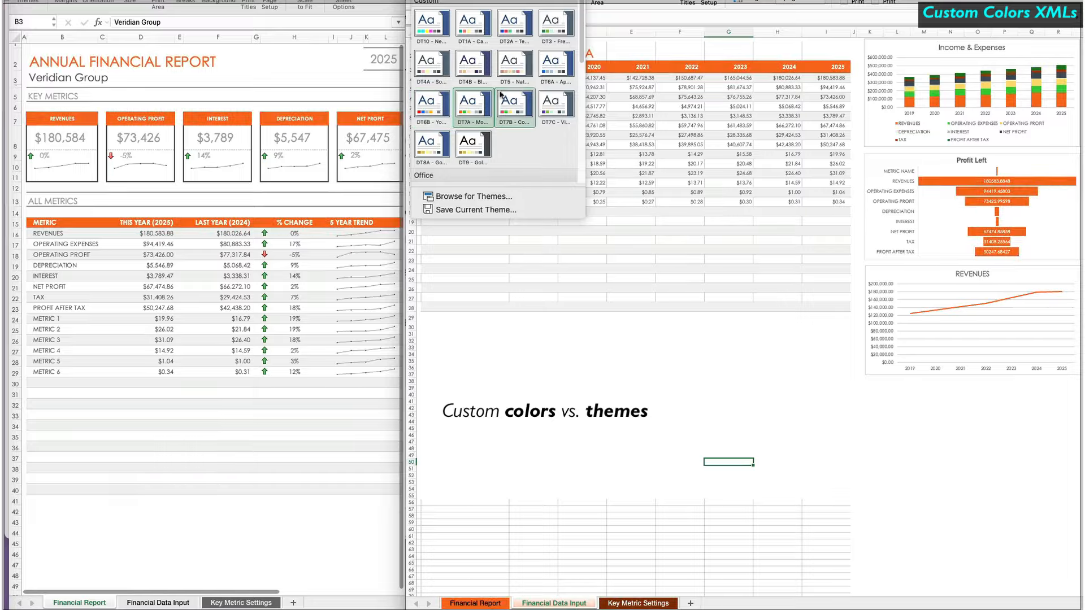
Apply the custom themes DT7B, DT7C, DT8A and DT9 in turn to the financial report workbook.
{"action": "left_click", "coordinate": [474, 100]}
{"action": "left_click", "coordinate": [444, 3]}
{"action": "left_click", "coordinate": [556, 100]}
{"action": "left_click", "coordinate": [443, 3]}
{"action": "left_click", "coordinate": [438, 117]}
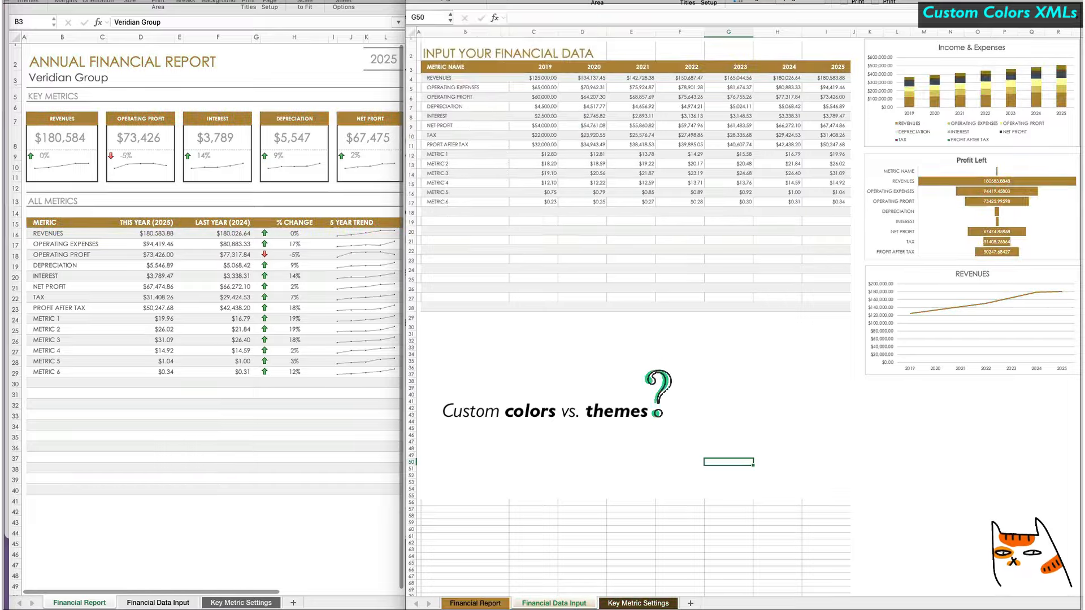
{"action": "left_click", "coordinate": [443, 3]}
{"action": "left_click", "coordinate": [473, 142]}
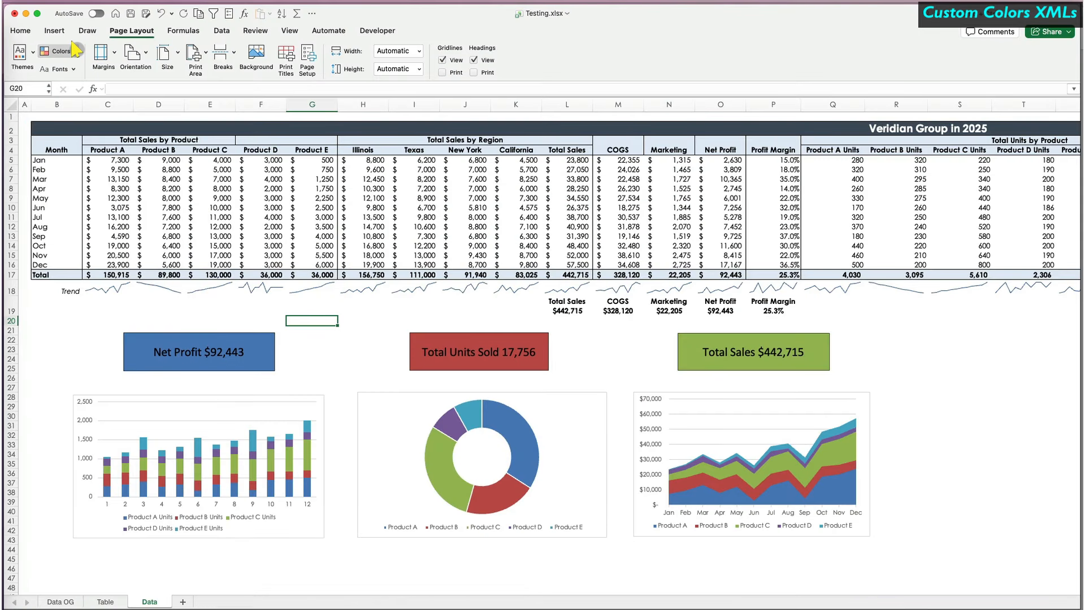
Apply the built-in Grayscale color set to the Testing.xlsx workbook.
{"action": "left_click", "coordinate": [73, 51]}
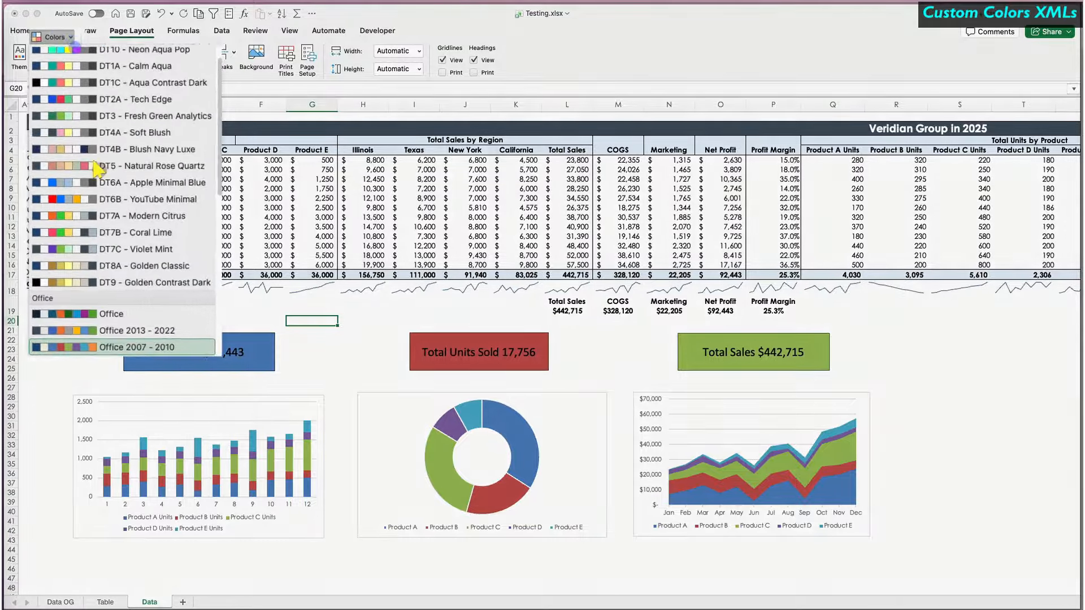
{"action": "scroll", "coordinate": [102, 238], "scroll_direction": "down", "scroll_amount": 5}
{"action": "scroll", "coordinate": [99, 245], "scroll_direction": "down", "scroll_amount": 3}
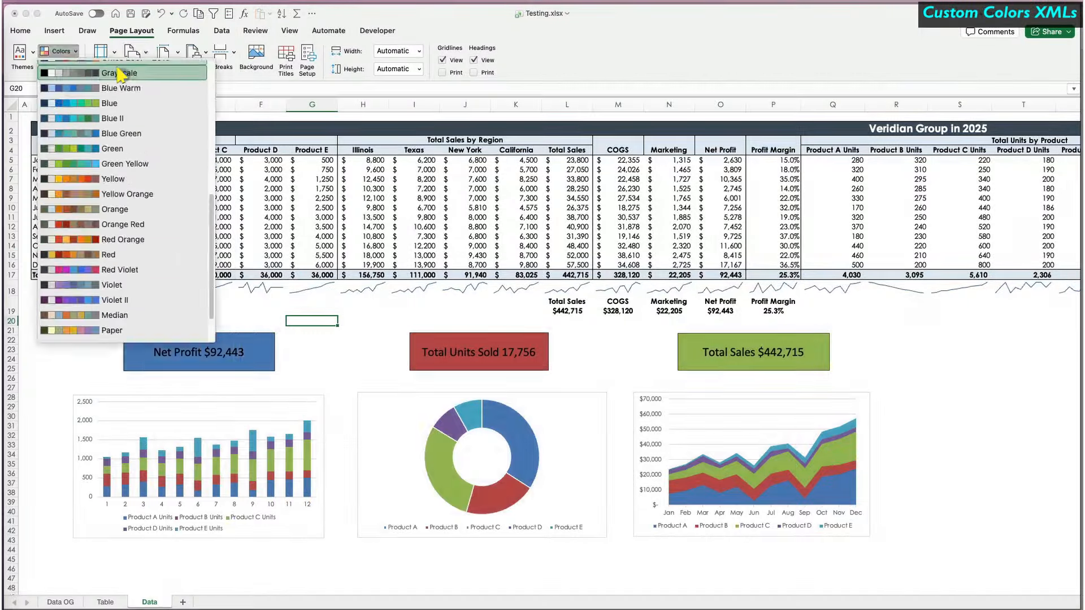
{"action": "left_click", "coordinate": [123, 73]}
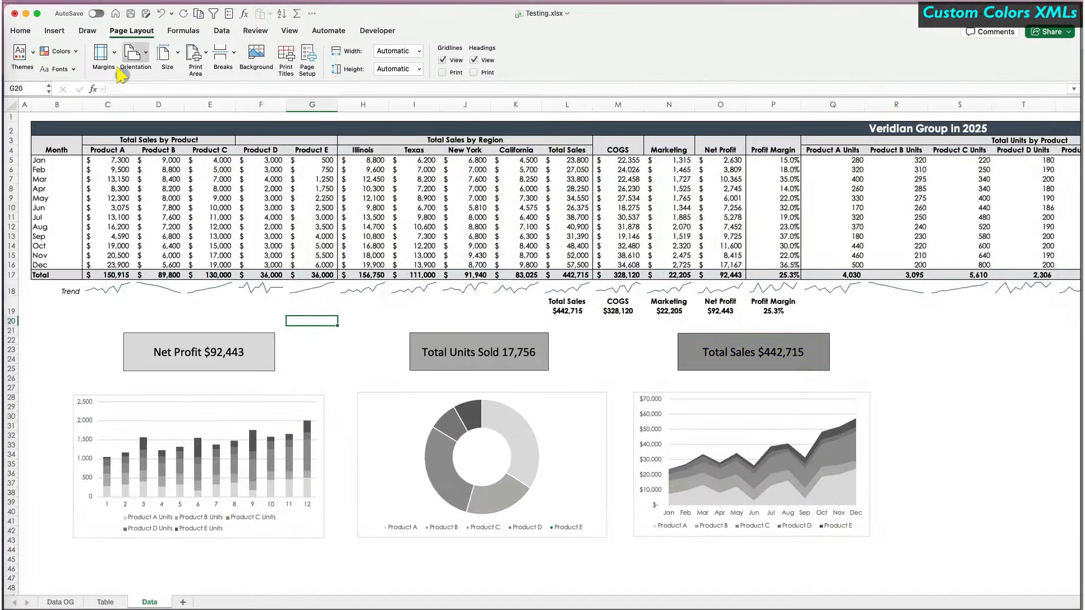
Switch the Testing.xlsx workbook to the built-in Blue Green color set.
{"action": "left_click", "coordinate": [74, 50]}
{"action": "scroll", "coordinate": [90, 212], "scroll_direction": "down", "scroll_amount": 6}
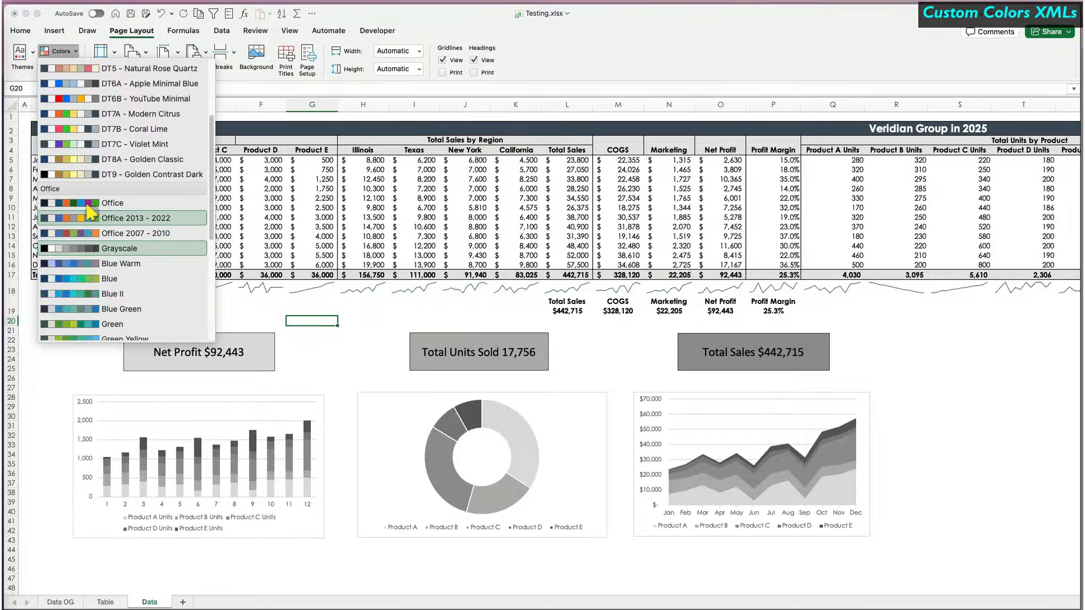
{"action": "scroll", "coordinate": [90, 209], "scroll_direction": "down", "scroll_amount": 2}
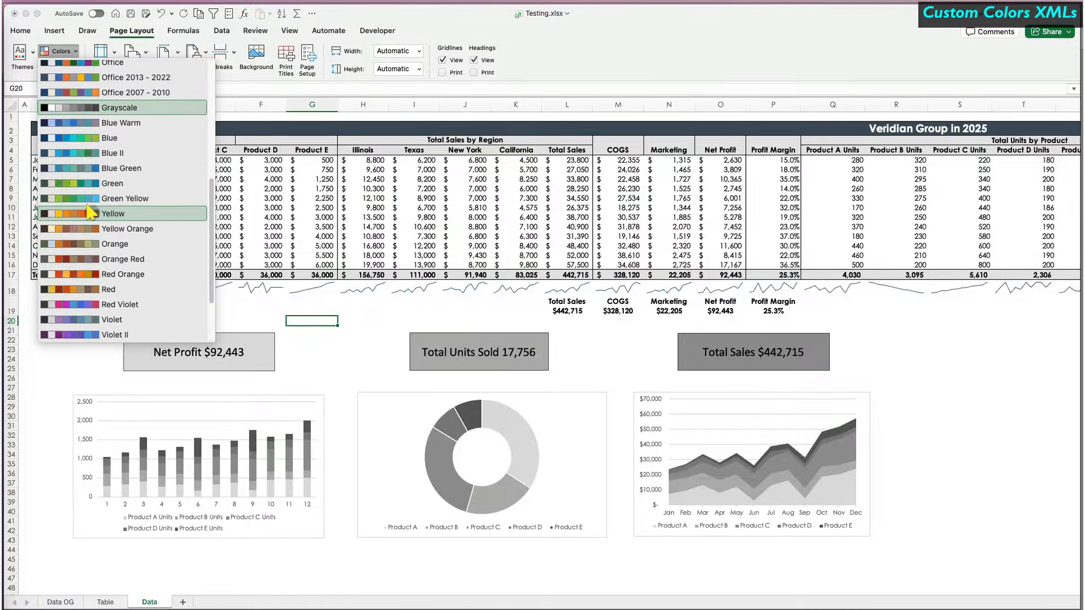
{"action": "left_click", "coordinate": [102, 169]}
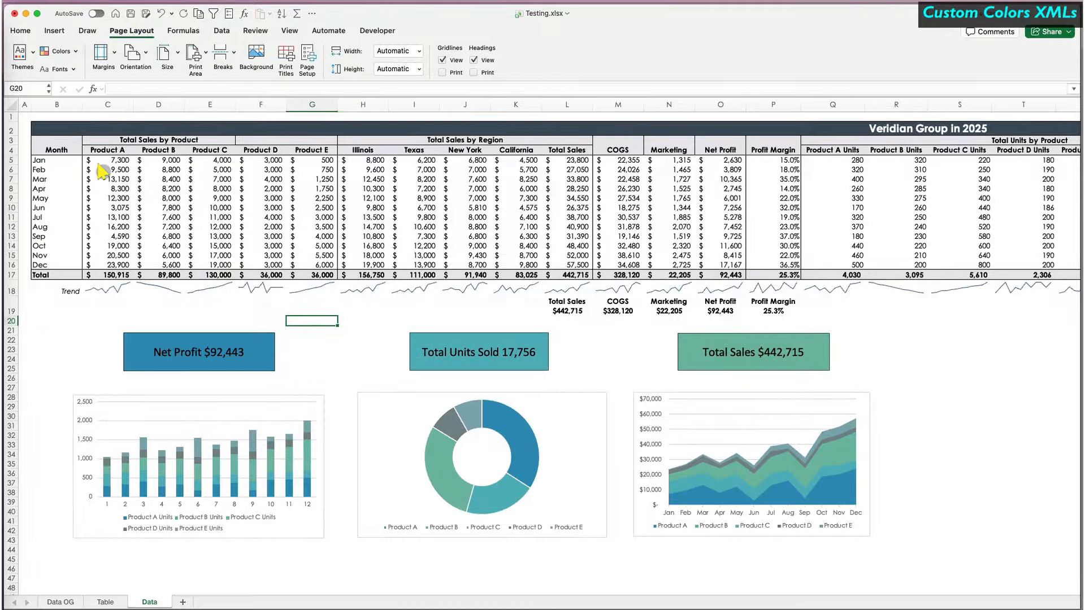
Apply the custom color set DT8A - Golden Classic to Testing.xlsx, and switch it to DT1A - Calm Aqua.
{"action": "left_click", "coordinate": [73, 50]}
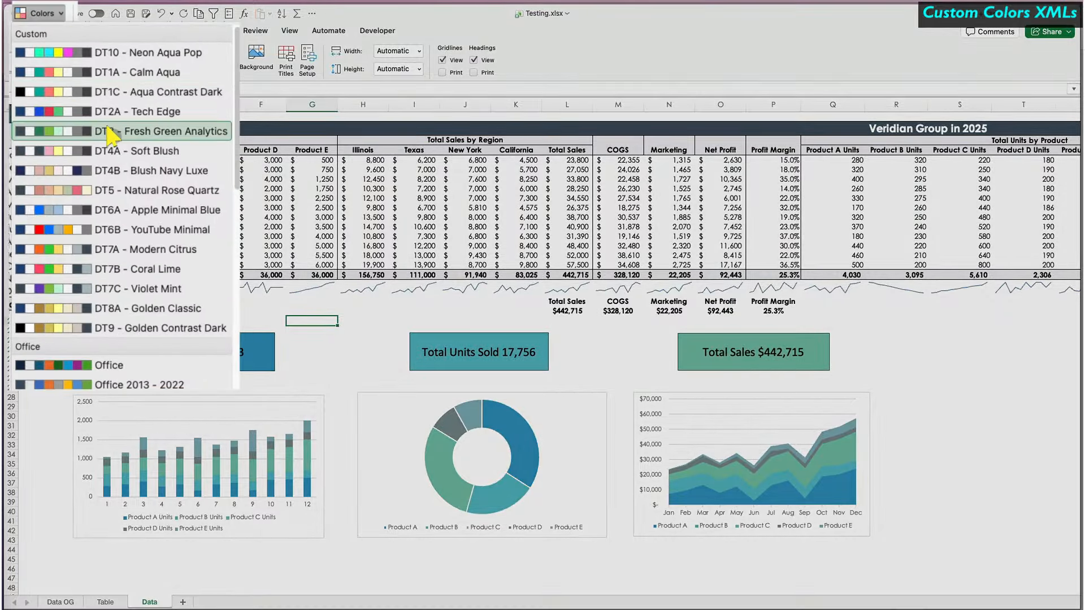
{"action": "left_click", "coordinate": [112, 298]}
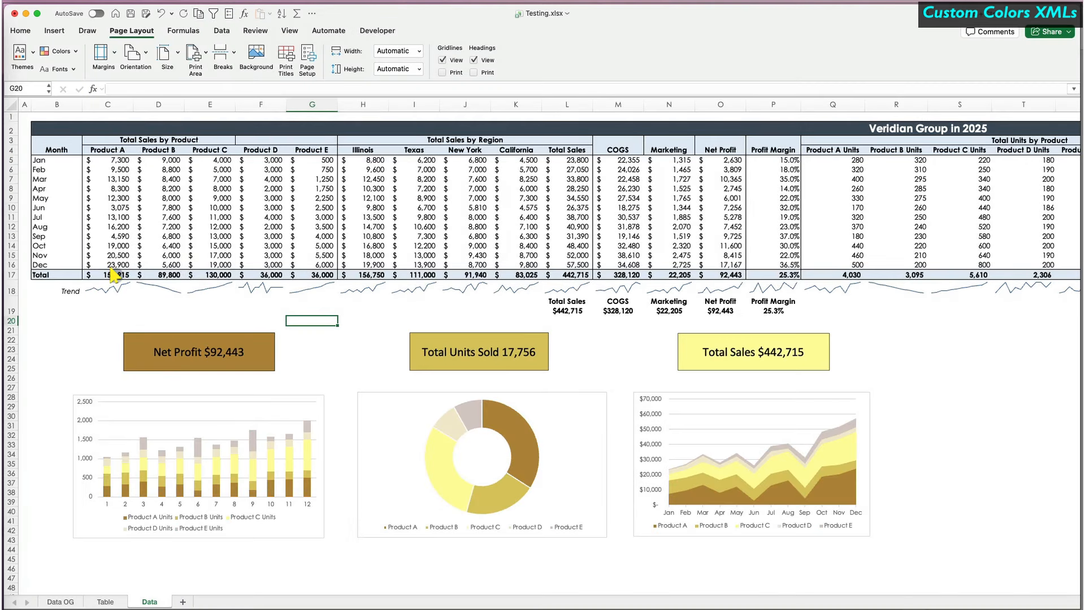
{"action": "left_click", "coordinate": [75, 51]}
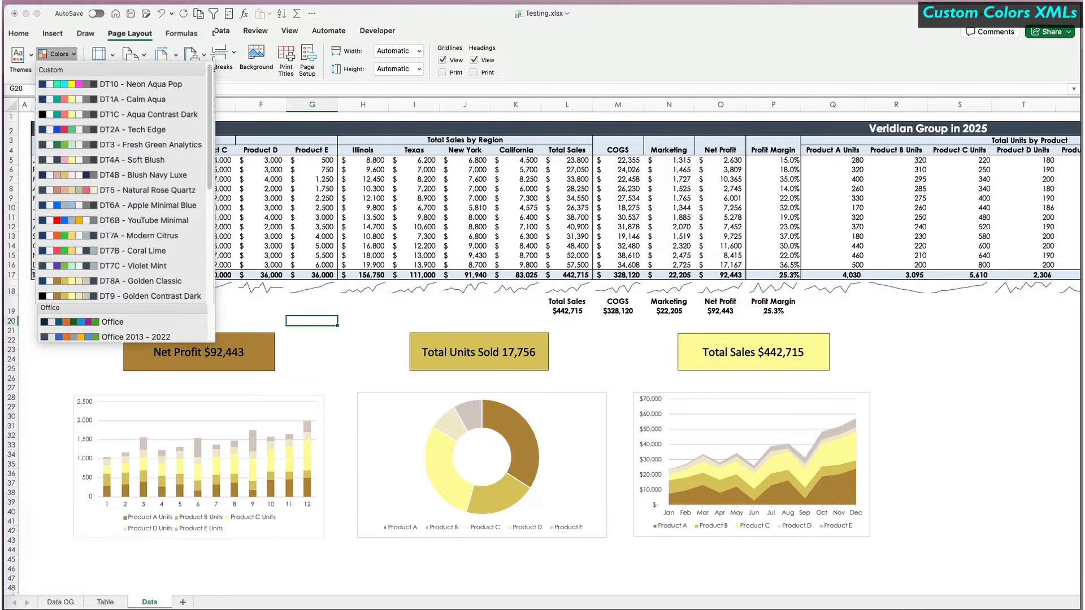
{"action": "left_click", "coordinate": [78, 97]}
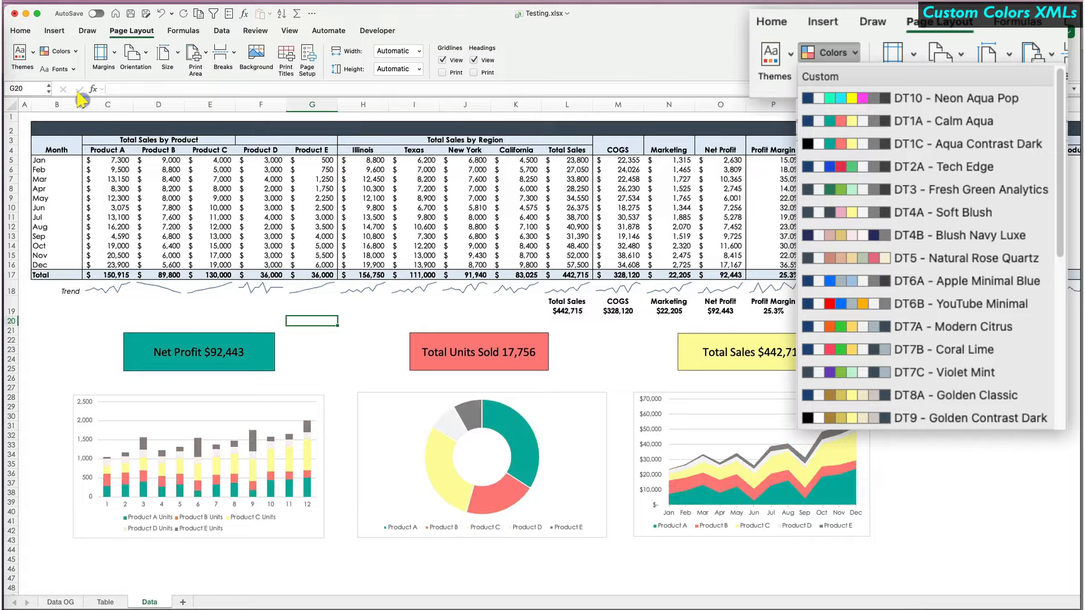
Apply the custom color set DT4A - Soft Blush to Testing.xlsx, and switch it to DT5 - Natural Rose Quartz.
{"action": "left_click", "coordinate": [70, 50]}
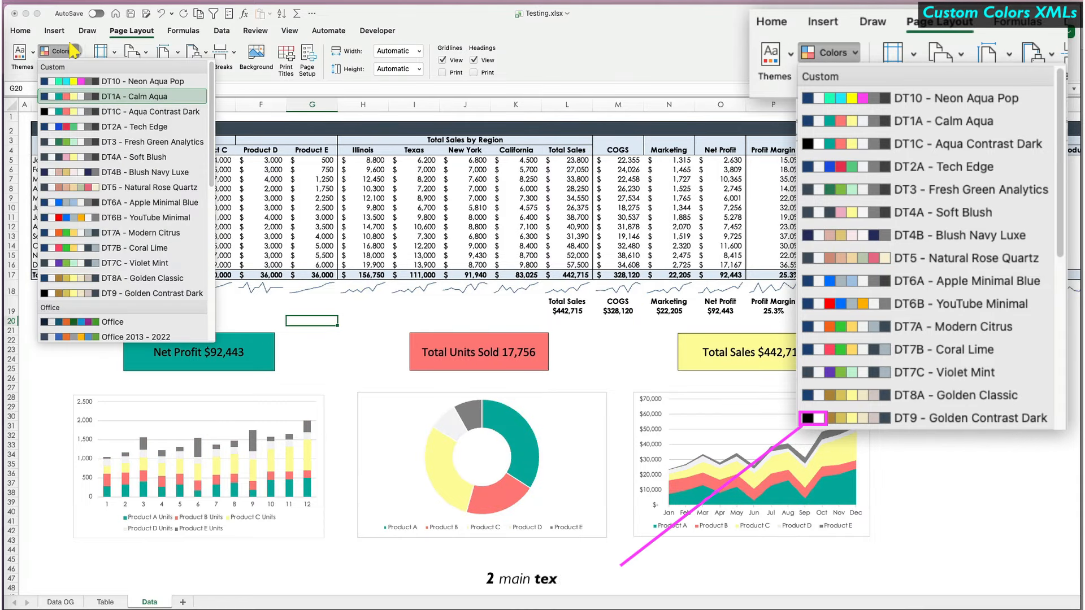
{"action": "left_click", "coordinate": [84, 156]}
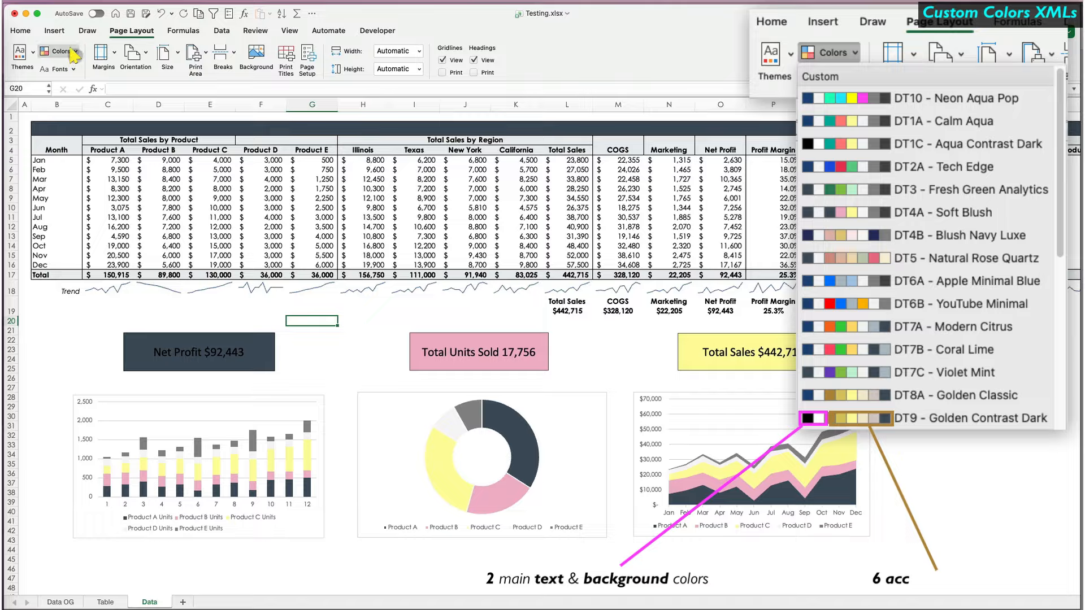
{"action": "left_click", "coordinate": [72, 51]}
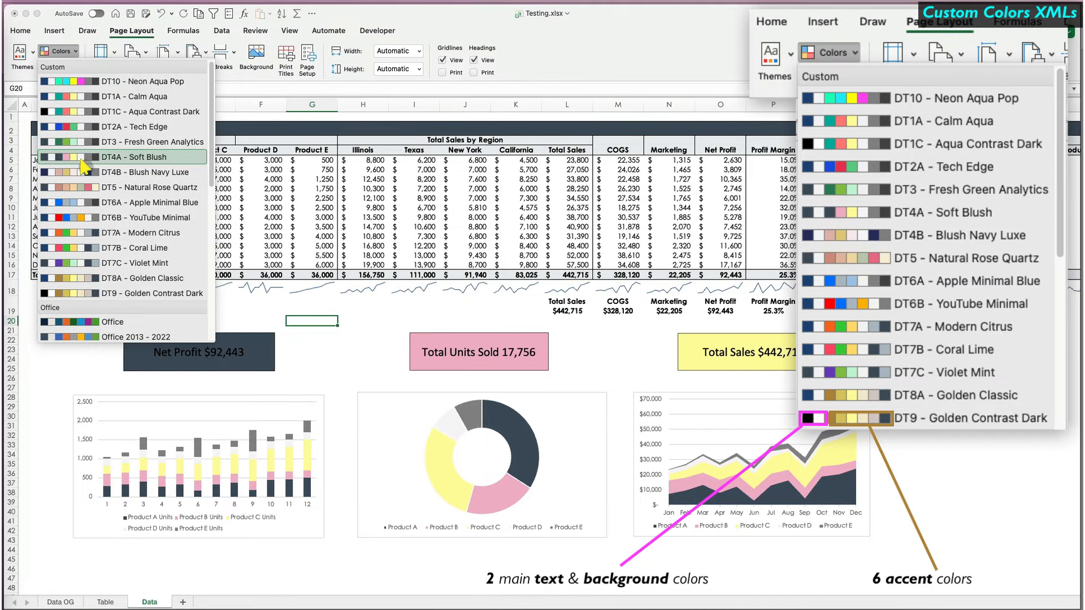
{"action": "left_click", "coordinate": [87, 187]}
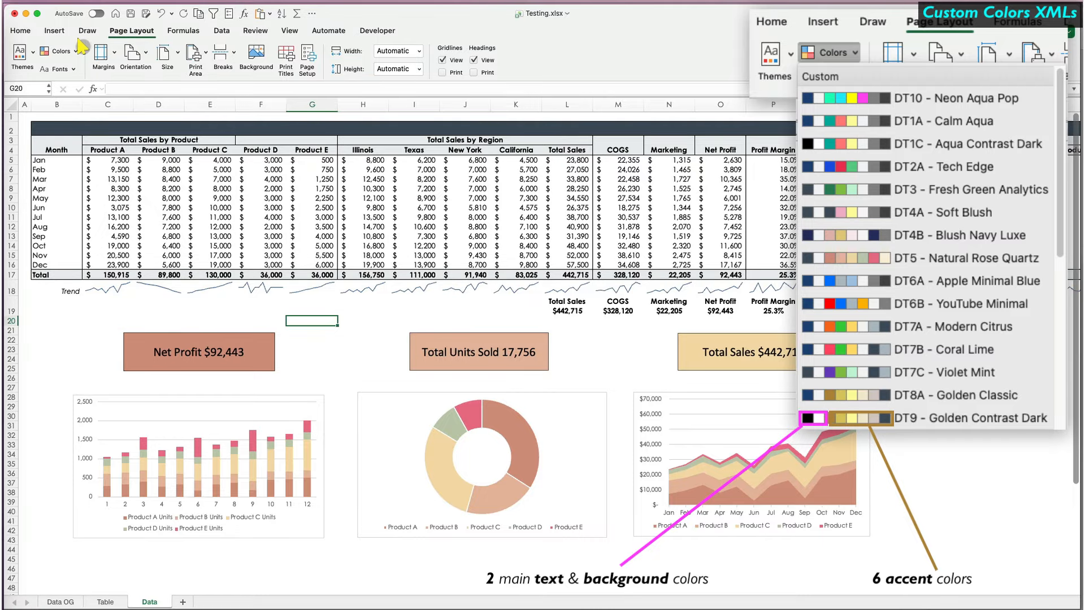
Switch the workbook to the custom color set DT9 - Golden Contrast Dark, followed by DT10 - Neon Aqua Pop.
{"action": "left_click", "coordinate": [73, 52]}
{"action": "left_click", "coordinate": [113, 290]}
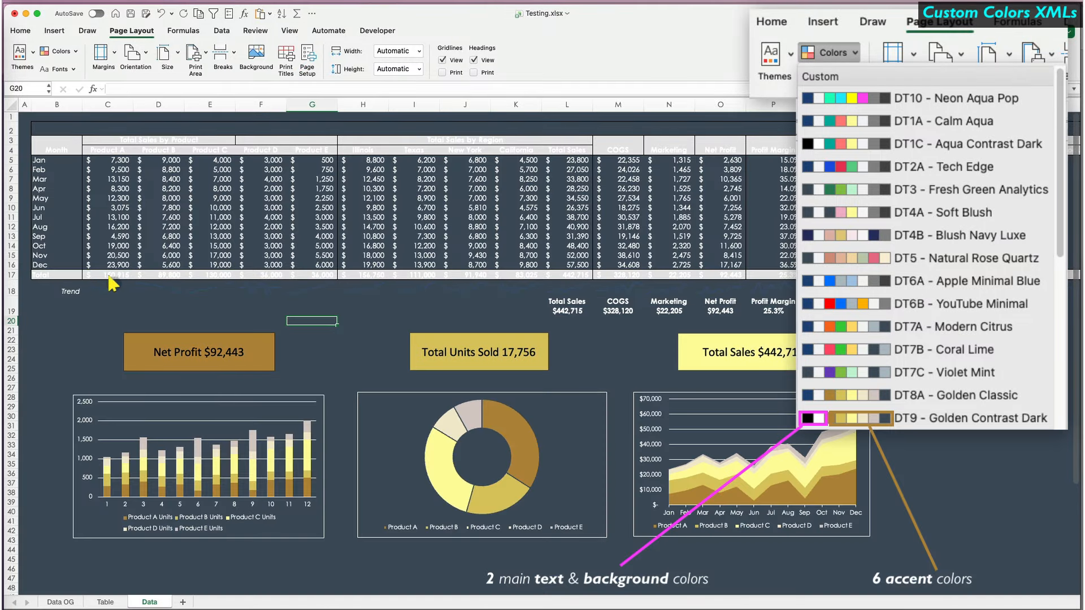
{"action": "left_click", "coordinate": [72, 51]}
{"action": "left_click", "coordinate": [79, 80]}
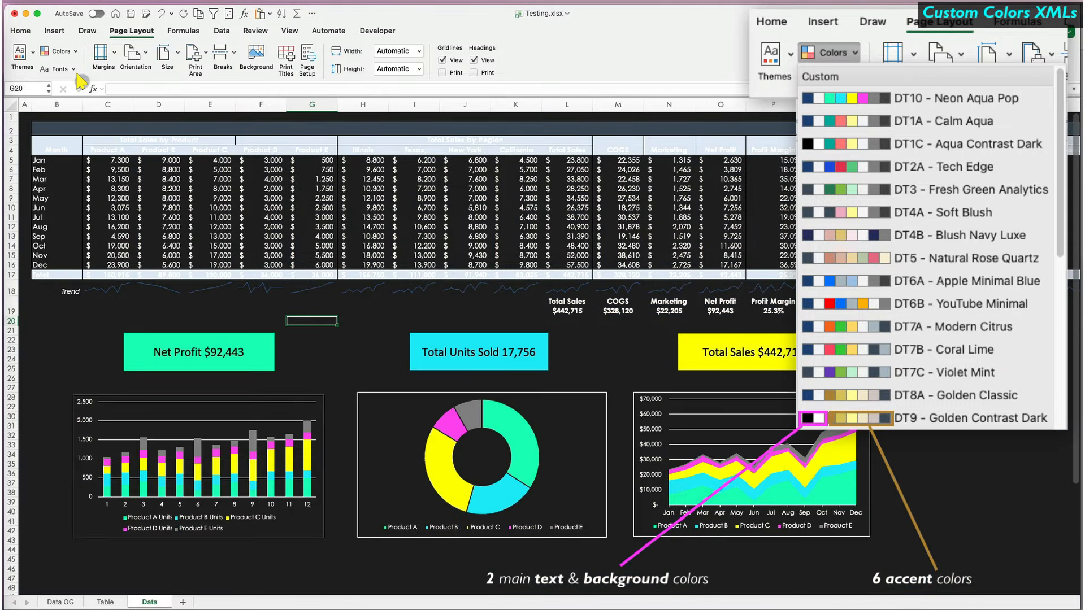
Switch the workbook to the custom color set DT6A - Apple Minimal Blue, followed by DT6B - YouTube Minimal.
{"action": "left_click", "coordinate": [72, 51]}
{"action": "left_click", "coordinate": [88, 204]}
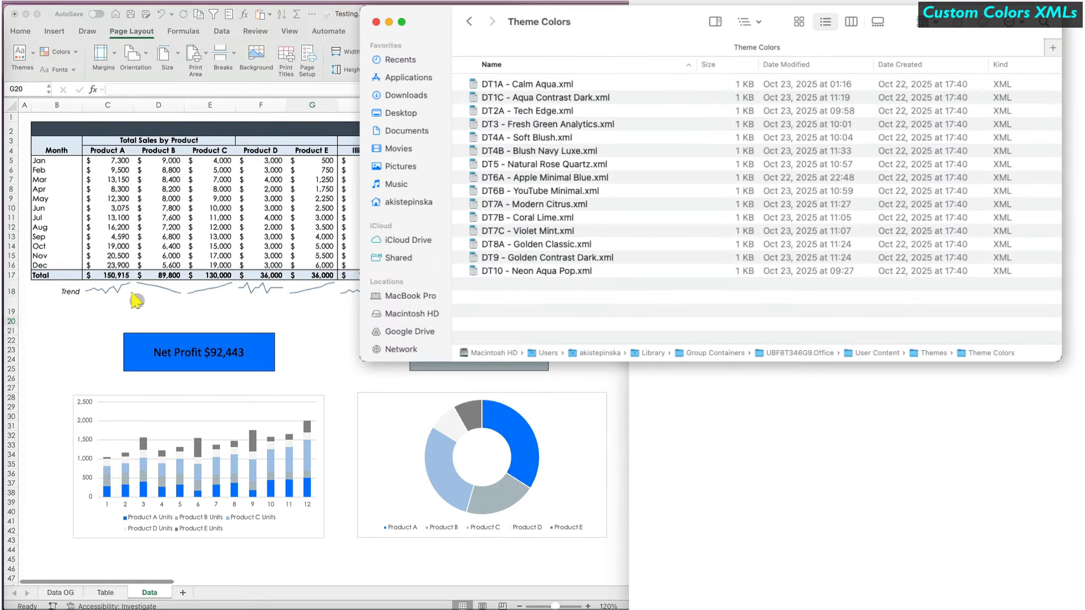
{"action": "left_click", "coordinate": [58, 51]}
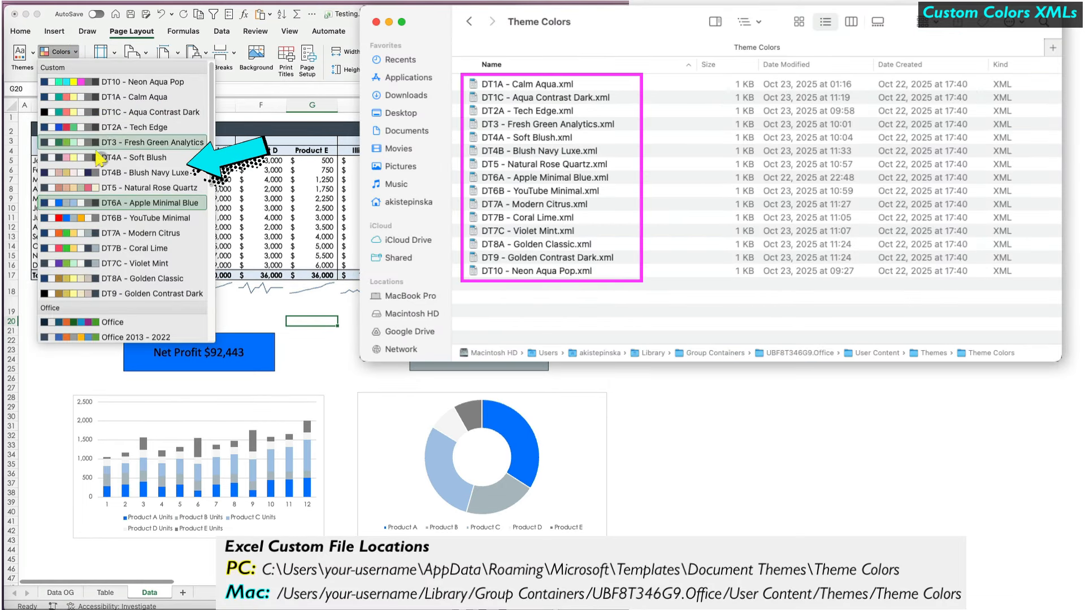
{"action": "left_click", "coordinate": [100, 218]}
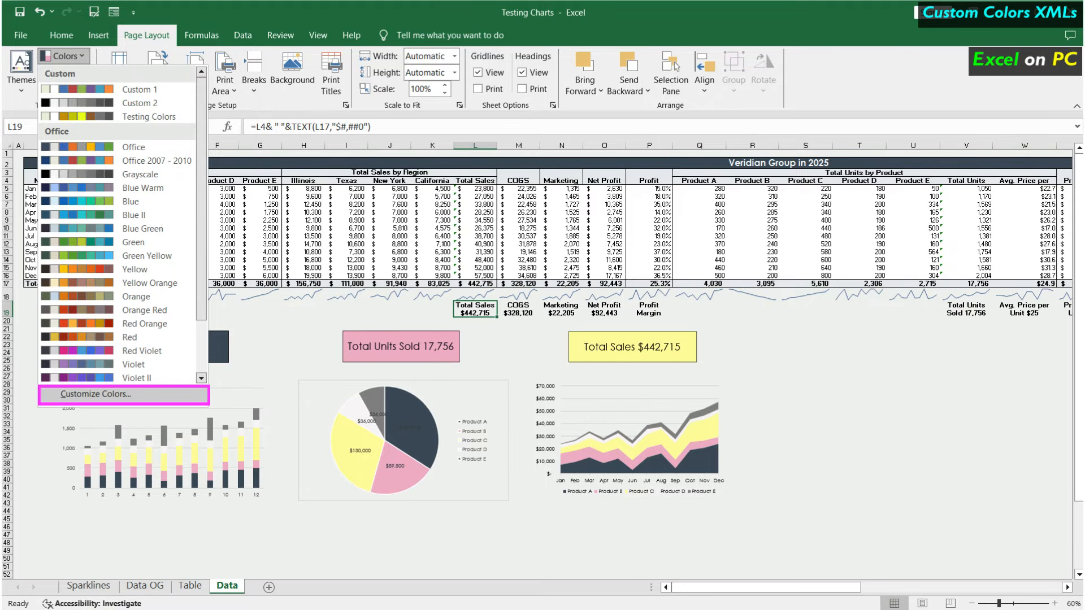
Open the theme color customization for the Testing Charts workbook in Excel on the PC.
{"action": "key", "text": "c"}
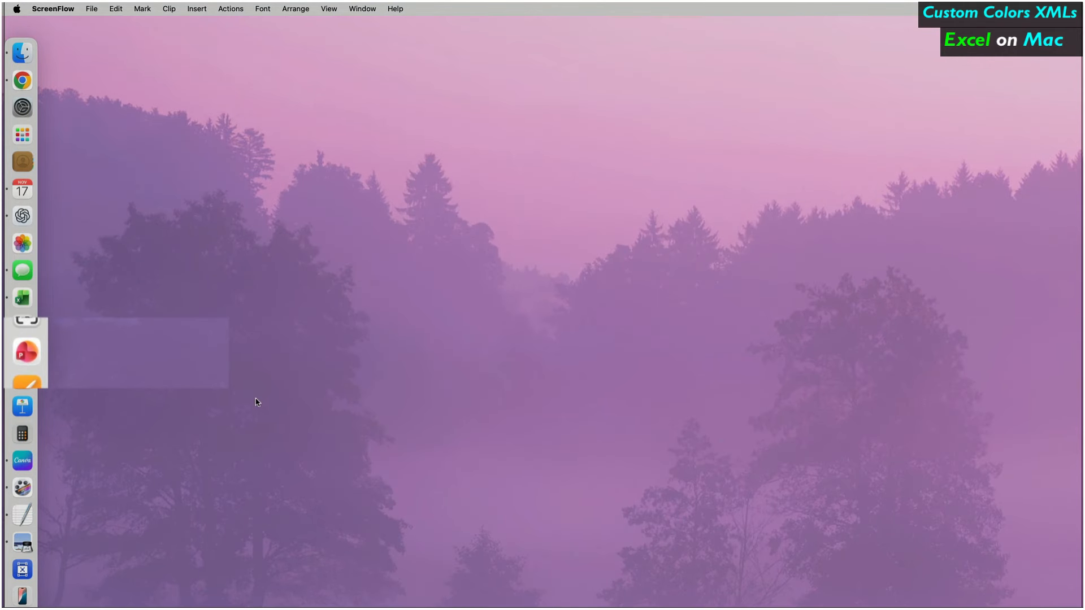
Switch to PowerPoint and start creating a custom set of theme colors.
{"action": "left_click", "coordinate": [45, 349]}
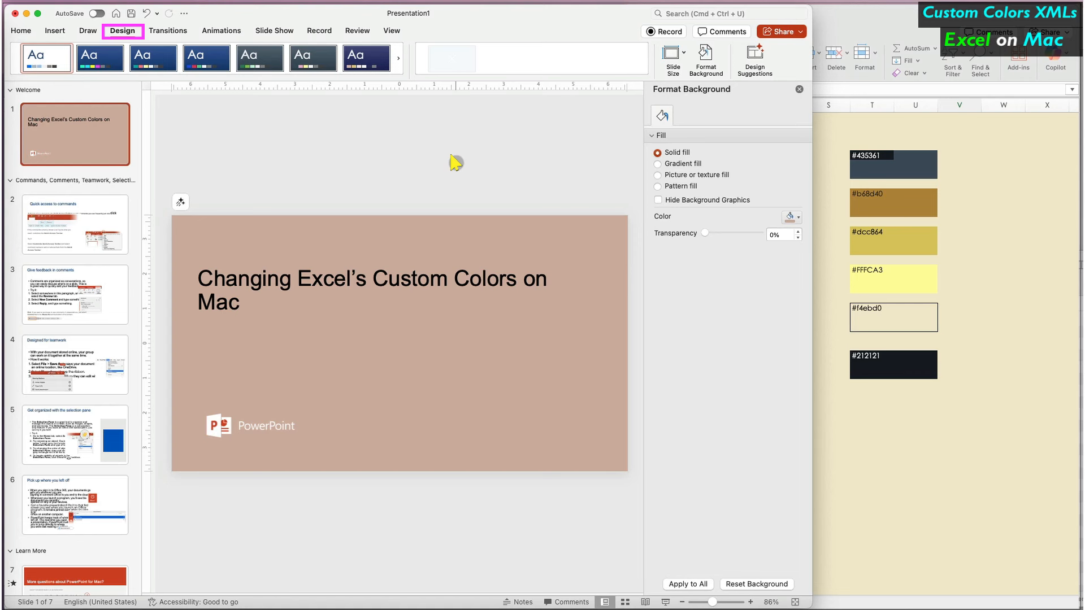
{"action": "left_click", "coordinate": [531, 75]}
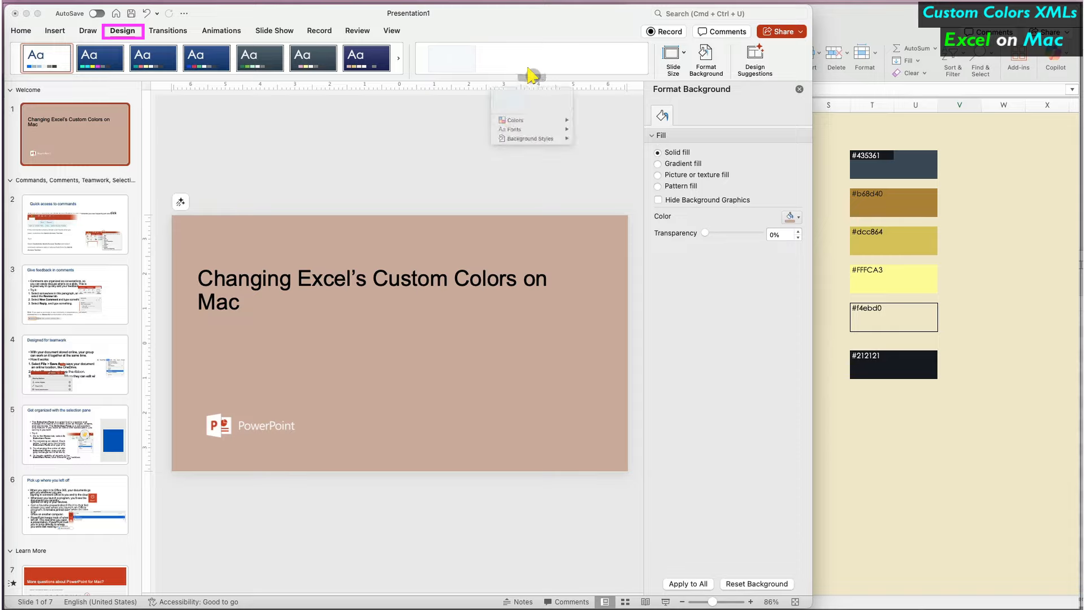
{"action": "mouse_move", "coordinate": [557, 136]}
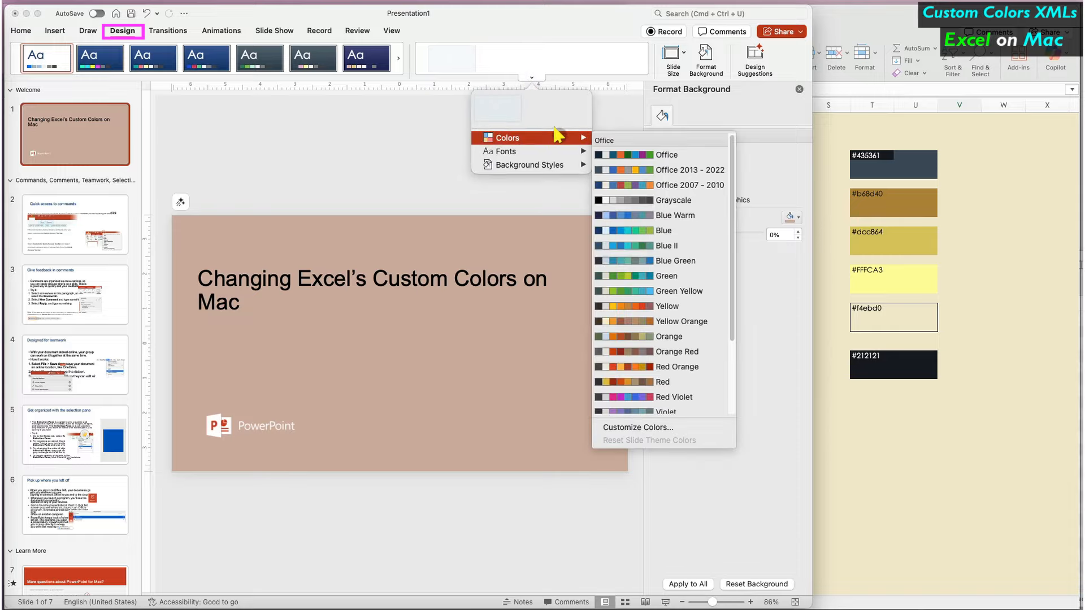
{"action": "left_click", "coordinate": [643, 428]}
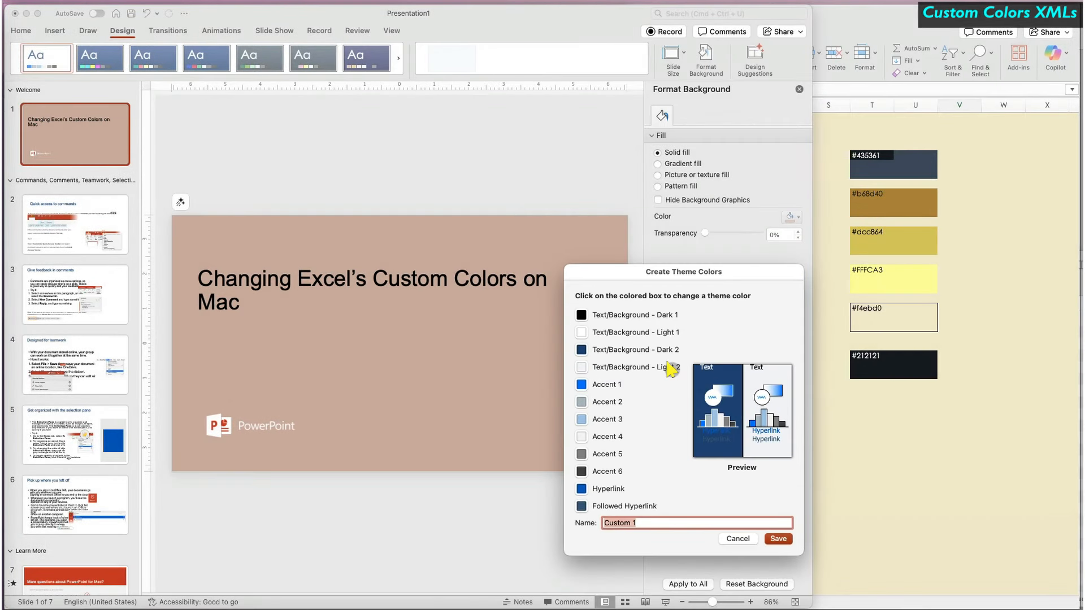
Set Accent 1 to 4 of the new theme colors to the saved swatches b68d40, dcc864, FFFCA3 and F4EBD0.
{"action": "left_click", "coordinate": [581, 385]}
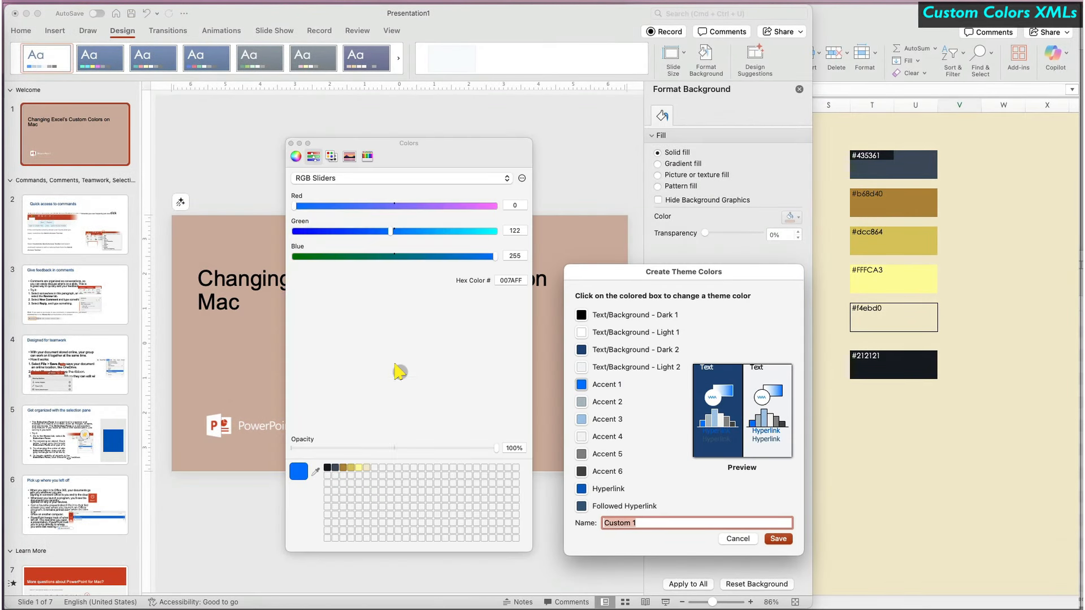
{"action": "left_click", "coordinate": [343, 468]}
{"action": "left_click", "coordinate": [580, 402]}
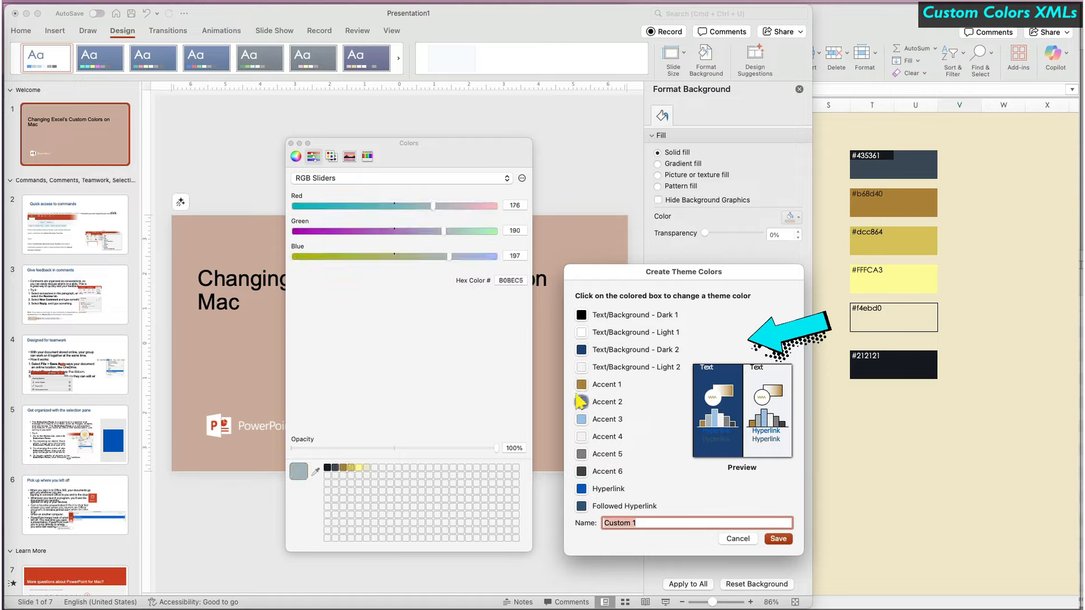
{"action": "left_click", "coordinate": [351, 468]}
{"action": "left_click", "coordinate": [580, 419]}
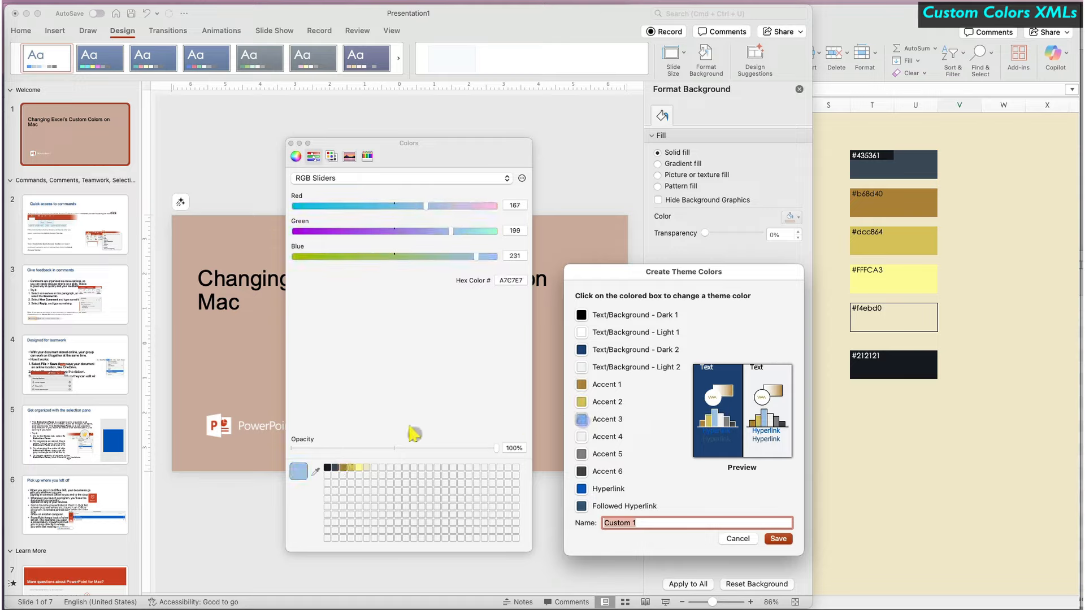
{"action": "left_click", "coordinate": [359, 468]}
{"action": "left_click", "coordinate": [581, 437]}
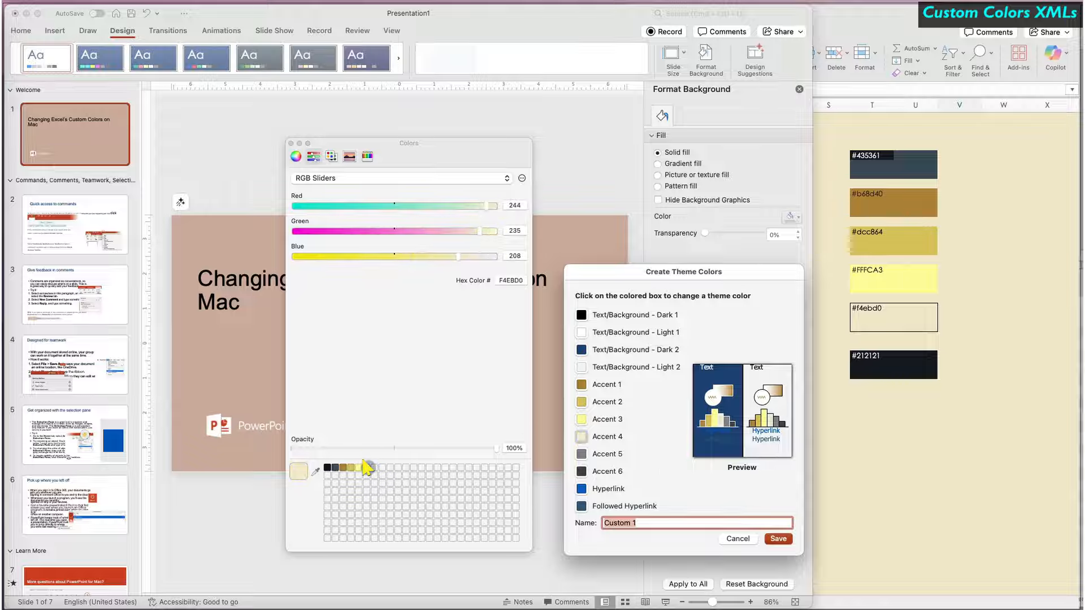
Set Accent 5 to hex color D7CCC8 and Accent 6 to 435361.
{"action": "left_click", "coordinate": [582, 454]}
{"action": "double_click", "coordinate": [510, 280]}
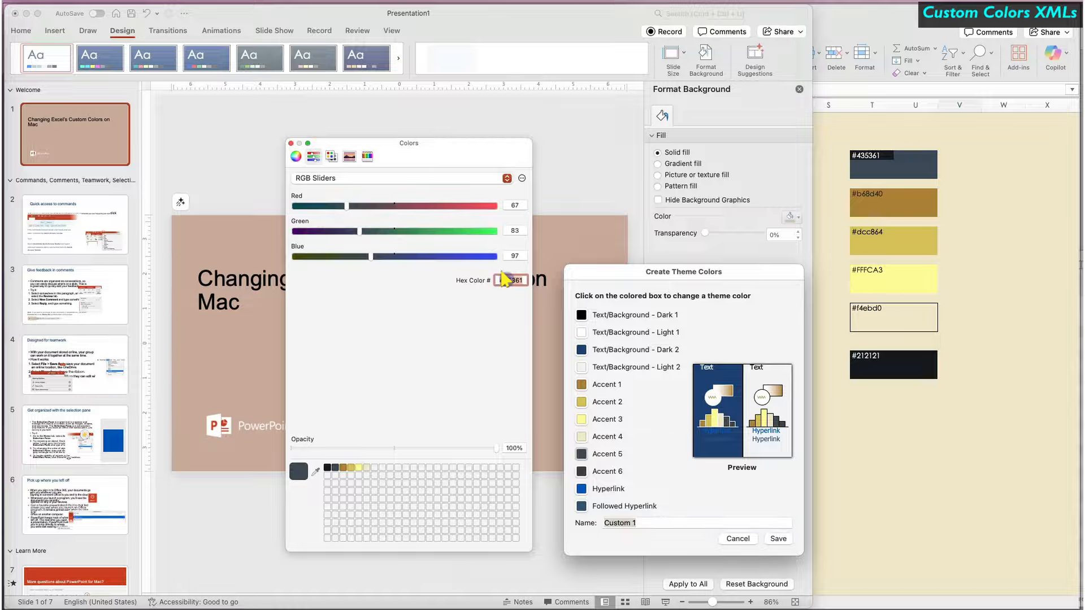
{"action": "type", "text": "D7CCC8"}
{"action": "left_click", "coordinate": [582, 471]}
{"action": "double_click", "coordinate": [511, 280]}
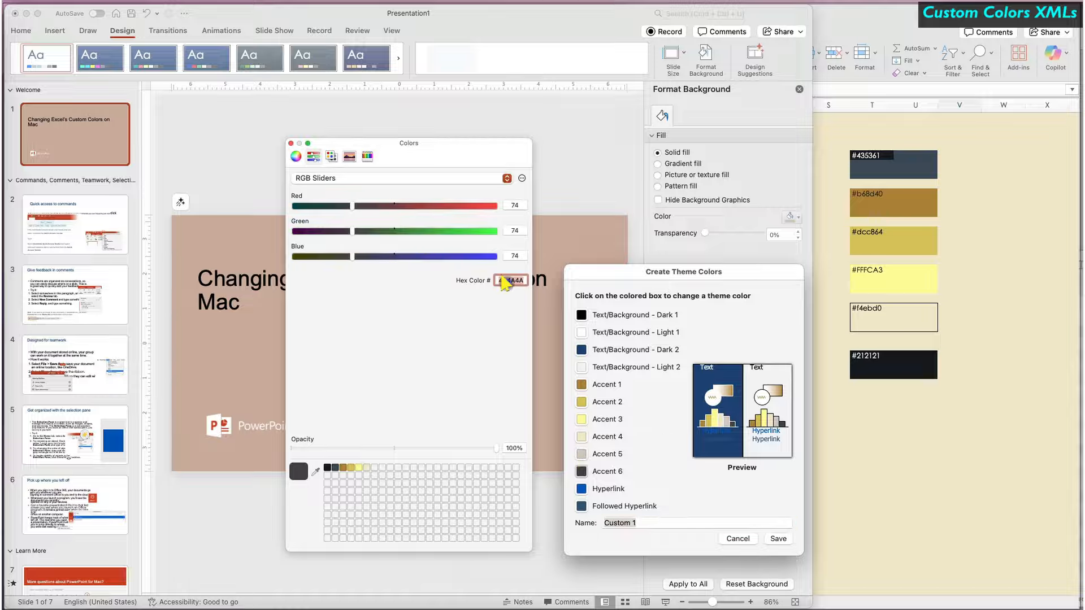
{"action": "type", "text": "435361"}
Check the hyperlink and followed hyperlink colors, and save the color set under the name Veridian Brand Colors.
{"action": "left_click", "coordinate": [582, 489]}
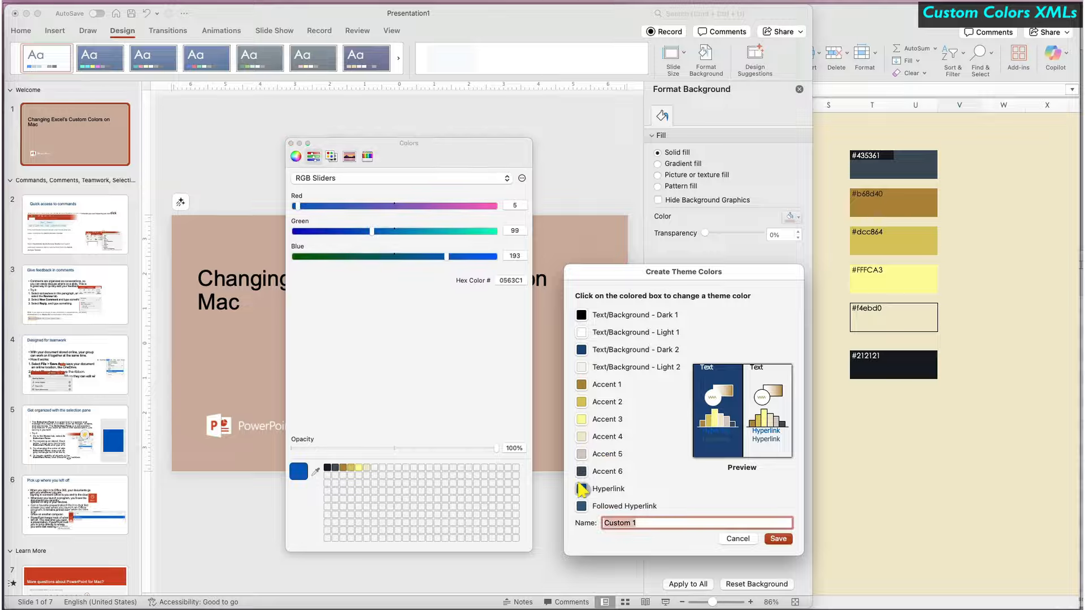
{"action": "left_click", "coordinate": [582, 506]}
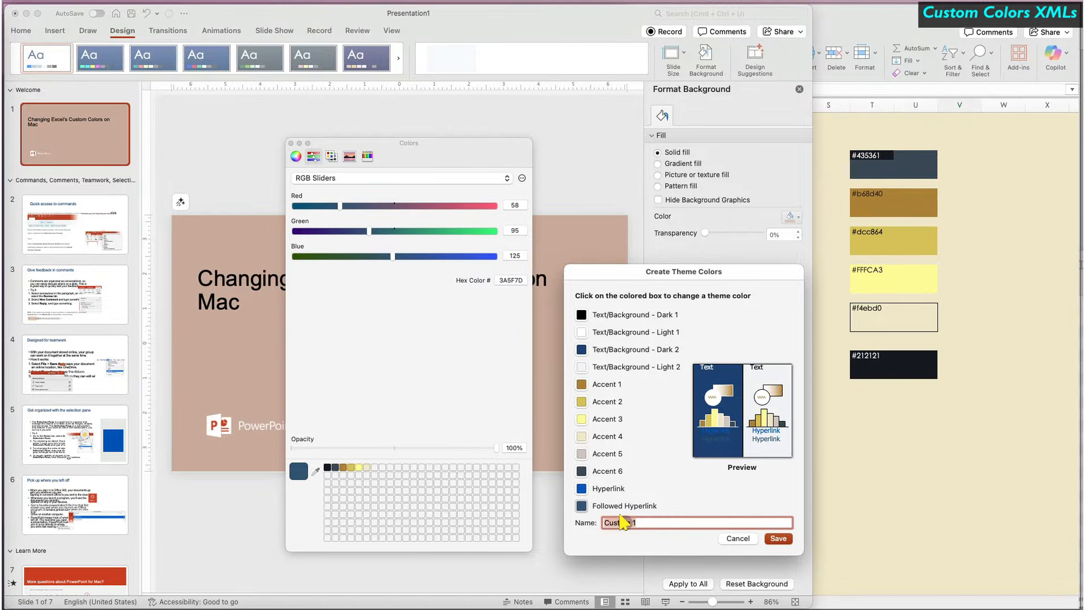
{"action": "type", "text": "Veridian B"}
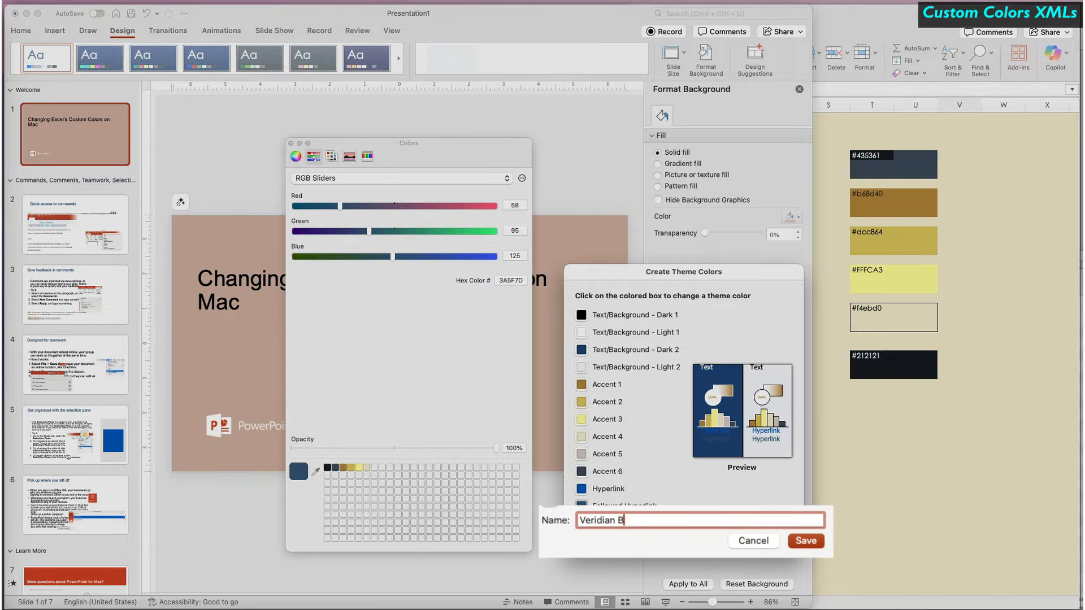
{"action": "type", "text": "rand Colors"}
{"action": "left_click", "coordinate": [805, 542]}
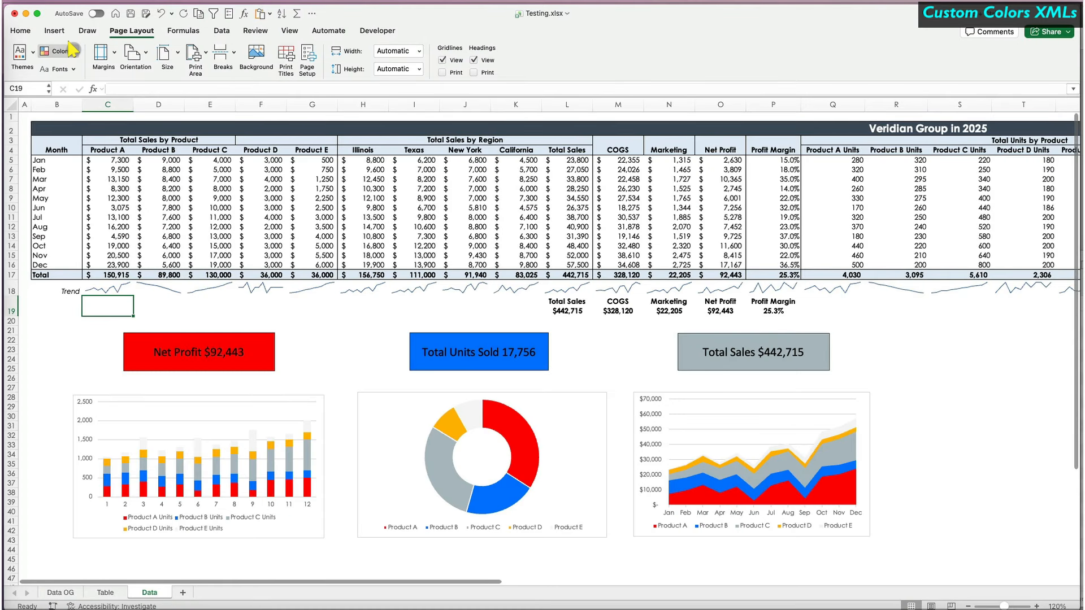
Apply the custom color set Veridian Brand Colors to Testing.xlsx in Excel.
{"action": "left_click", "coordinate": [69, 46]}
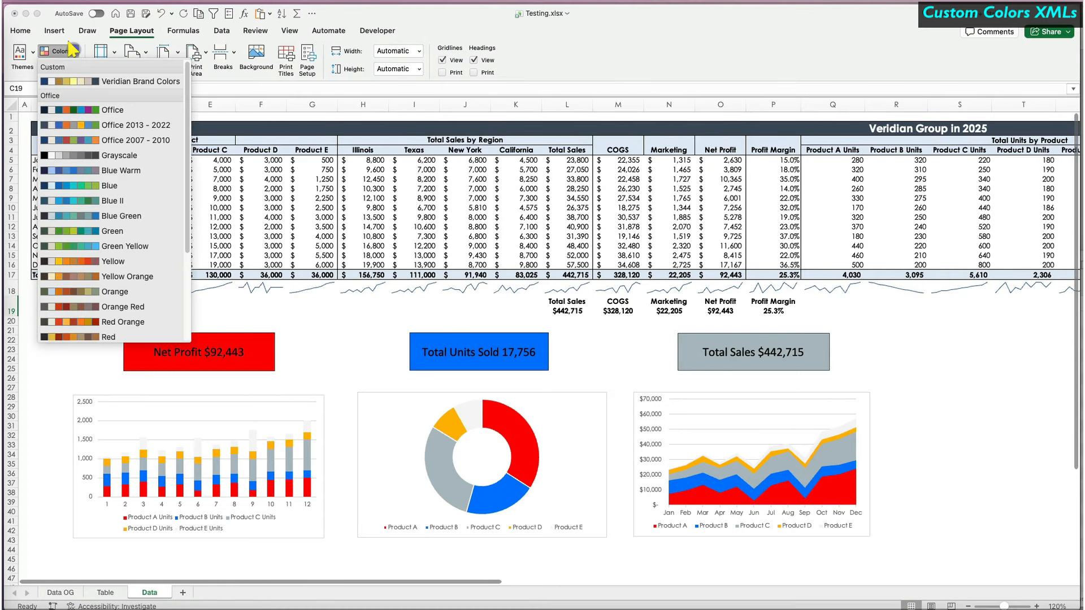
{"action": "left_click", "coordinate": [83, 82]}
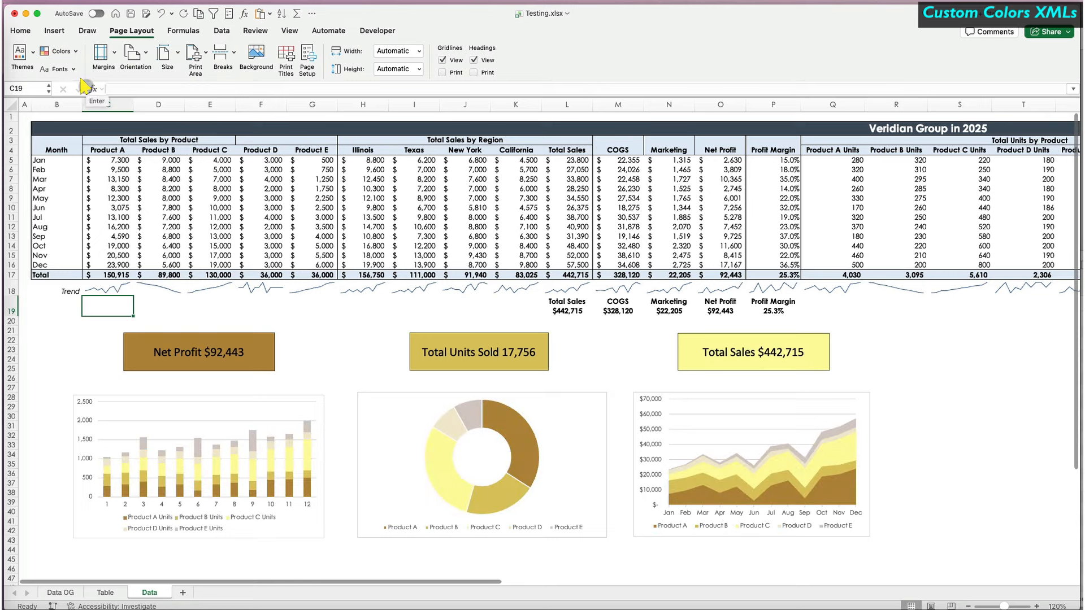
Open Veridian Brand Colors.xml from the Theme Colors folder in TextEdit to review its color definitions, and close the file.
{"action": "left_click", "coordinate": [45, 321]}
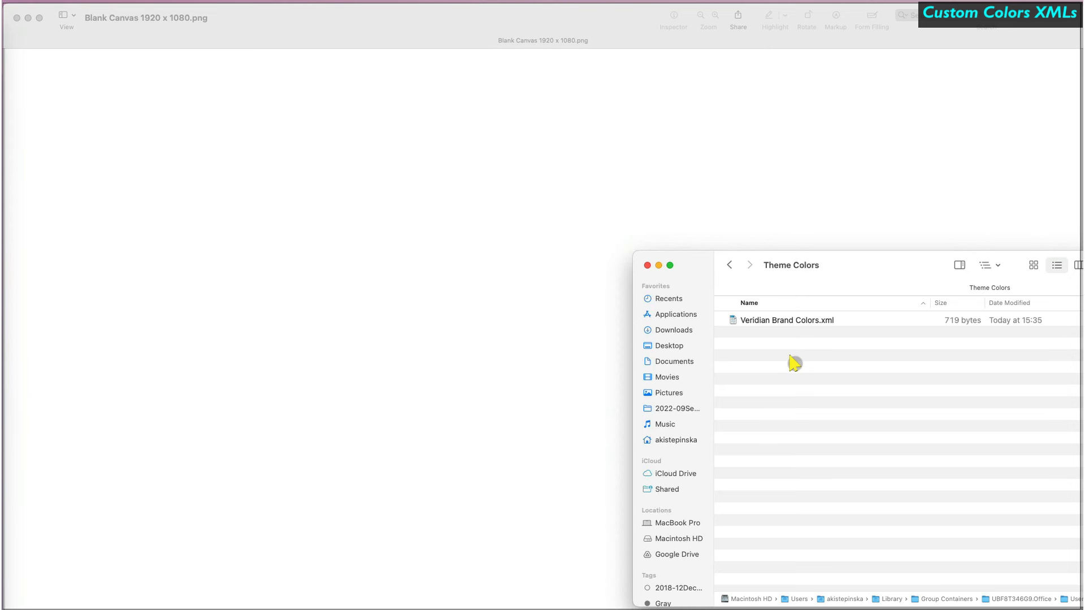
{"action": "left_click", "coordinate": [733, 321]}
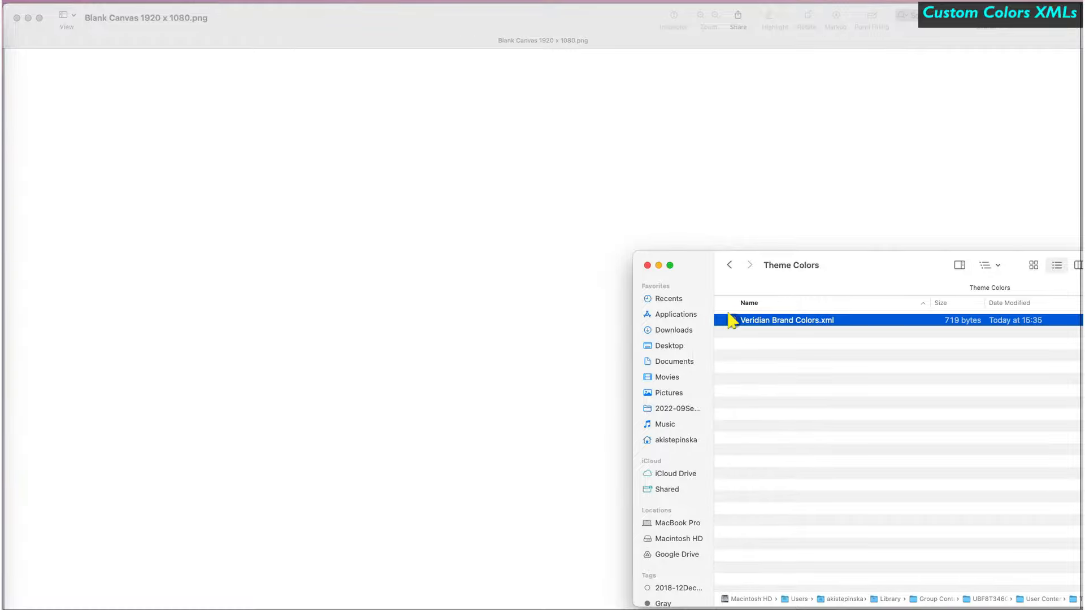
{"action": "right_click", "coordinate": [732, 321]}
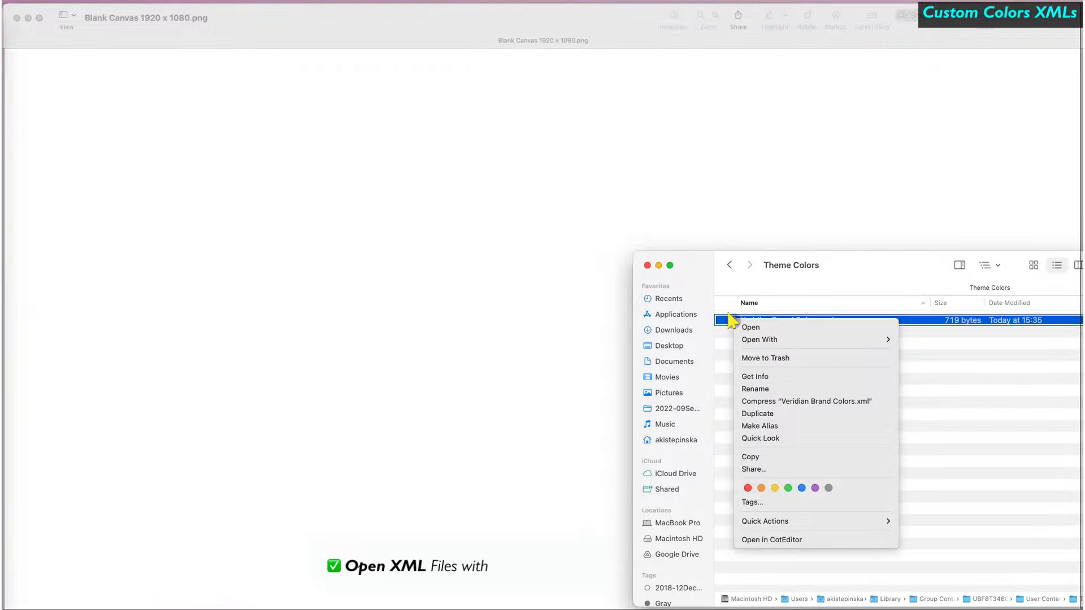
{"action": "mouse_move", "coordinate": [746, 339]}
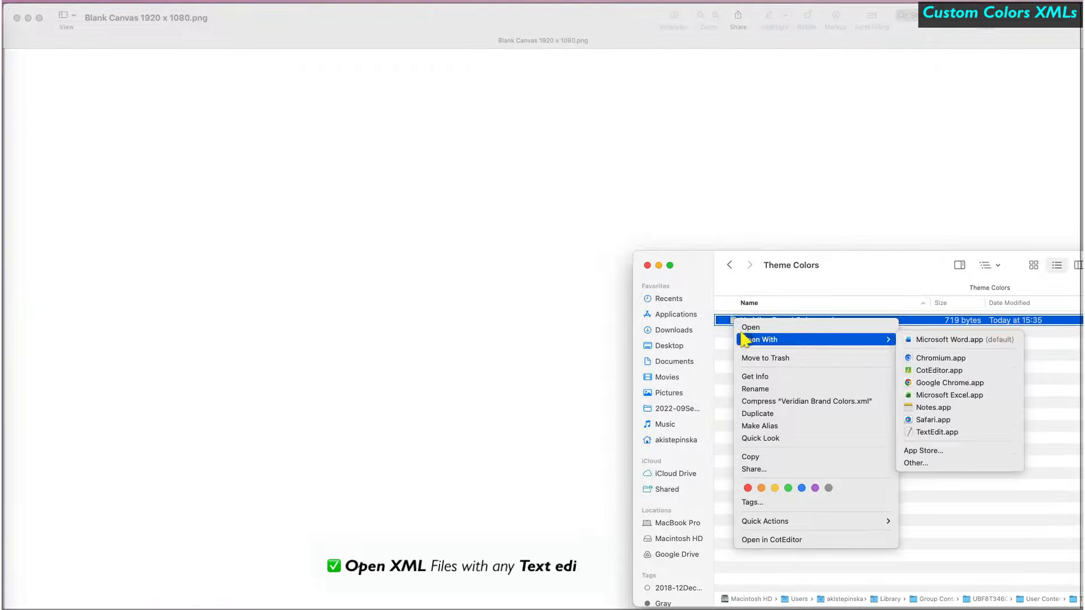
{"action": "left_click", "coordinate": [918, 432]}
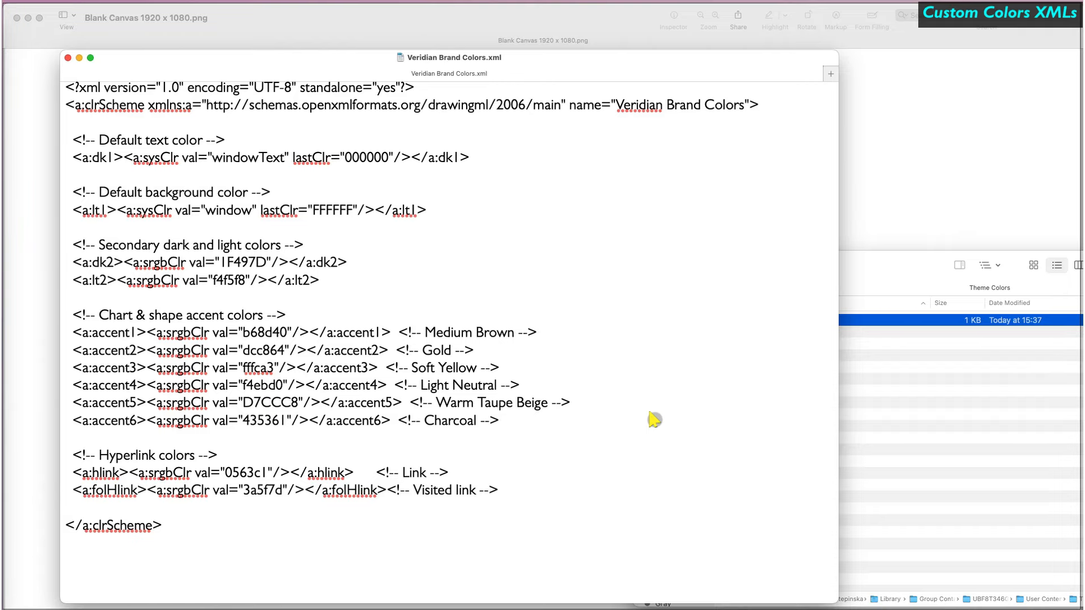
{"action": "left_click", "coordinate": [68, 58]}
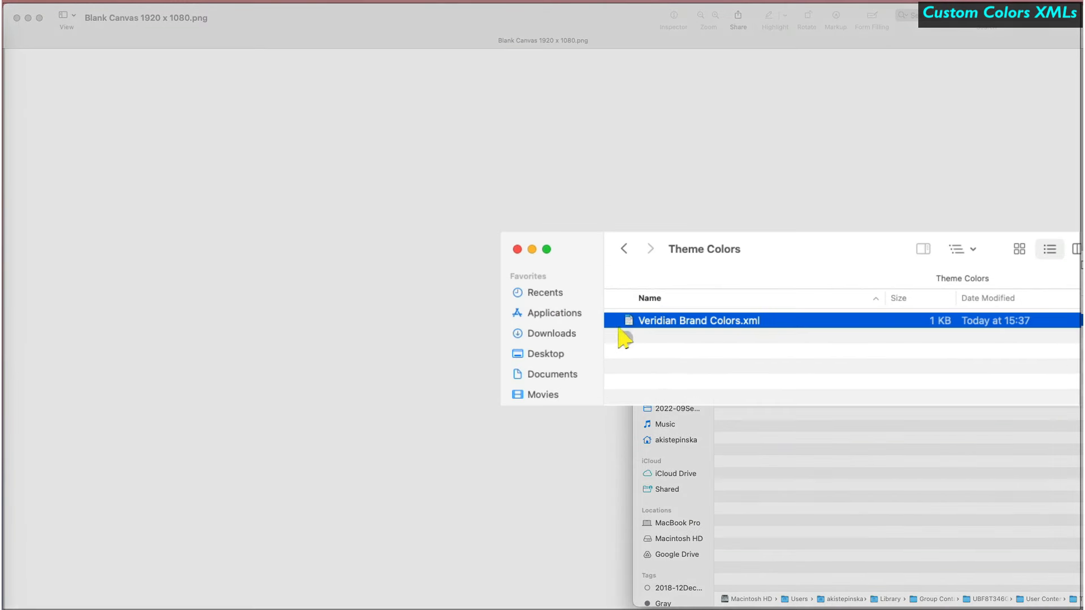
Duplicate Veridian Brand Colors.xml in the Theme Colors folder and rename the copy Apple Minimal Blue.xml.
{"action": "key", "text": "super+c"}
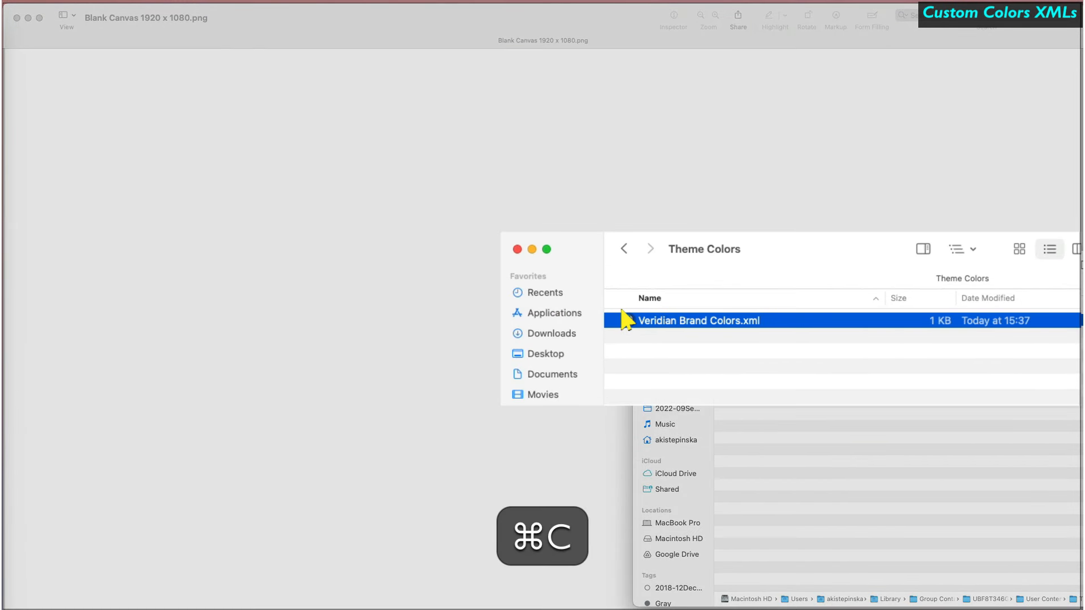
{"action": "key", "text": "super+v"}
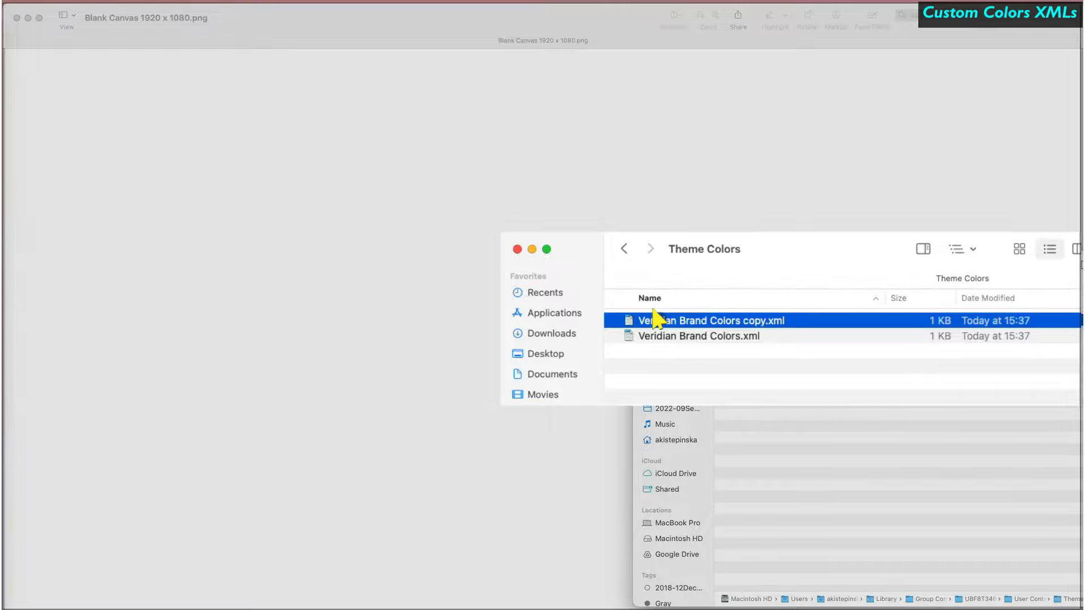
{"action": "key", "text": "Return"}
{"action": "type", "text": "Apple Minimal "}
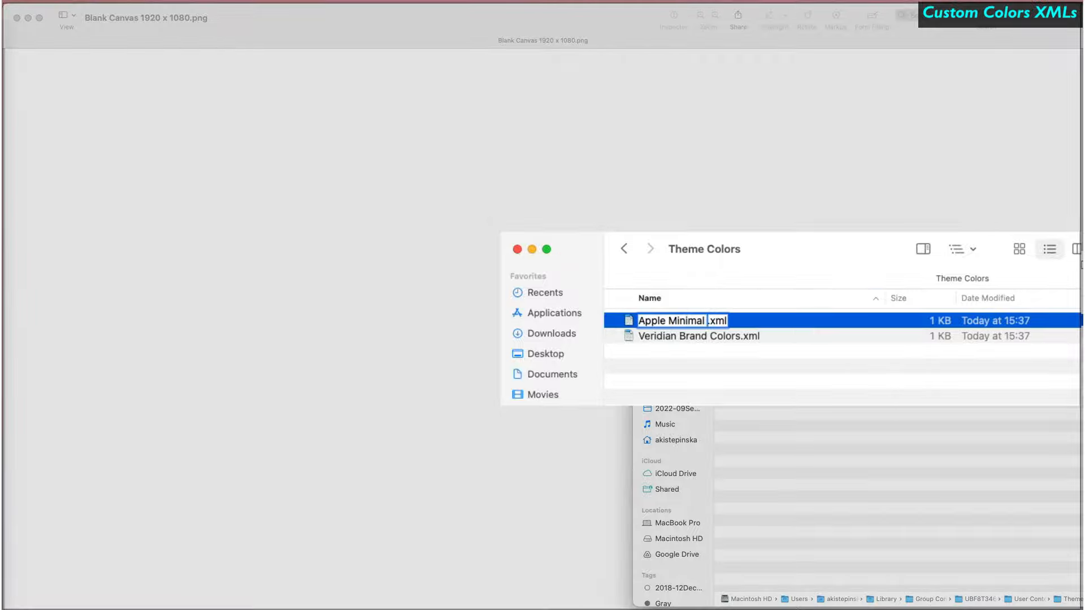
{"action": "type", "text": "Blue"}
{"action": "key", "text": "Return"}
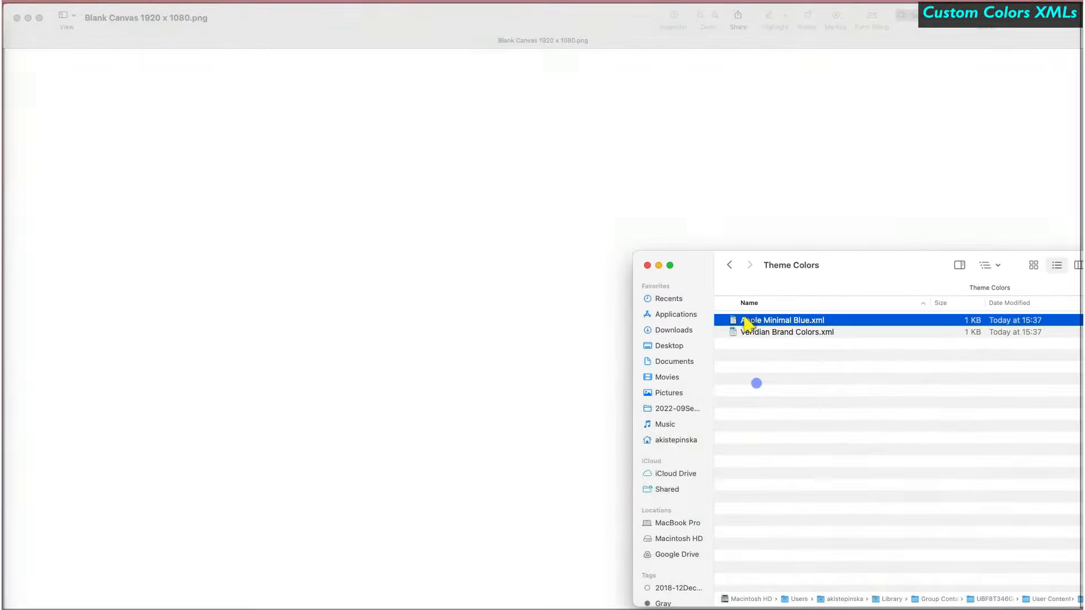
Open Apple Minimal Blue.xml in TextEdit and change the color scheme name to Apple Minimal Blue.
{"action": "right_click", "coordinate": [745, 322]}
{"action": "mouse_move", "coordinate": [746, 339]}
{"action": "left_click", "coordinate": [937, 433]}
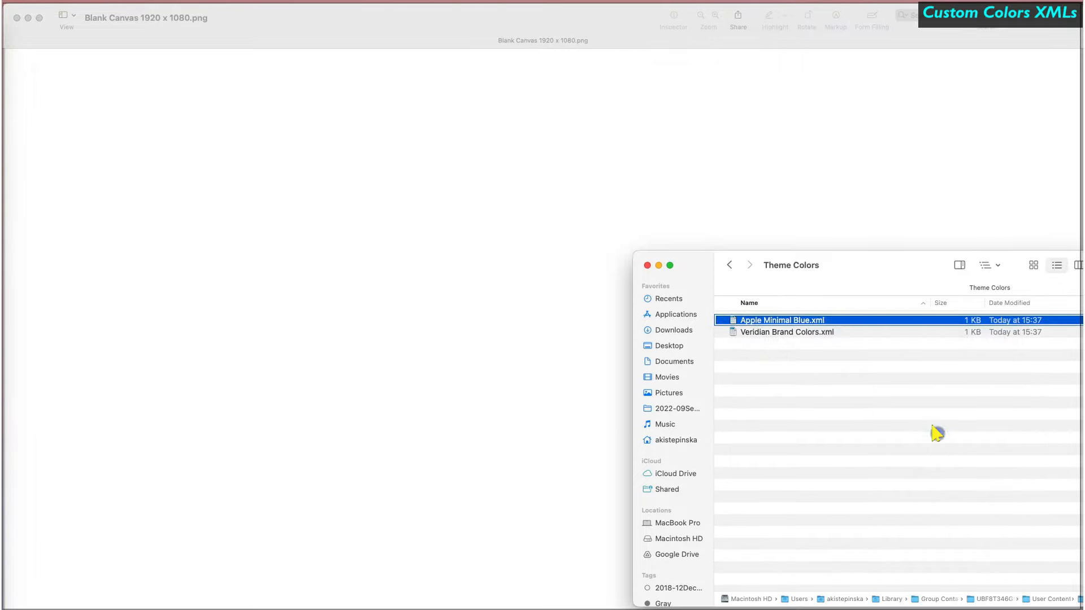
{"action": "left_click_drag", "start_coordinate": [726, 119], "coordinate": [596, 113]}
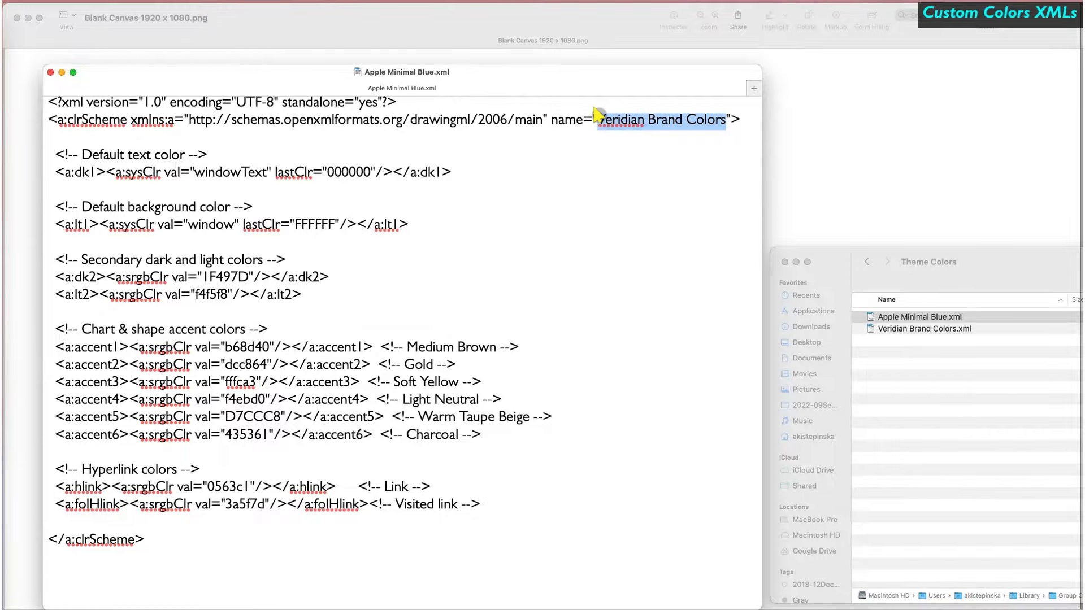
{"action": "key", "text": "super+v"}
Set accent1 to 007AFF with the comment Apple Blue, and accent2 to B0BEC5 with the comment Gray.
{"action": "double_click", "coordinate": [247, 347]}
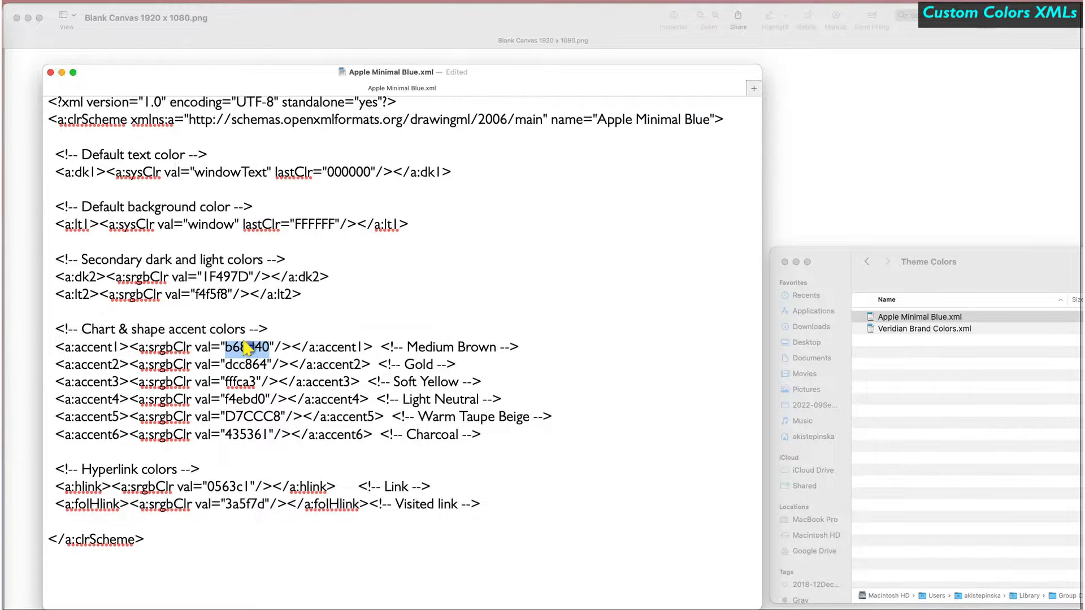
{"action": "type", "text": "007AFF"}
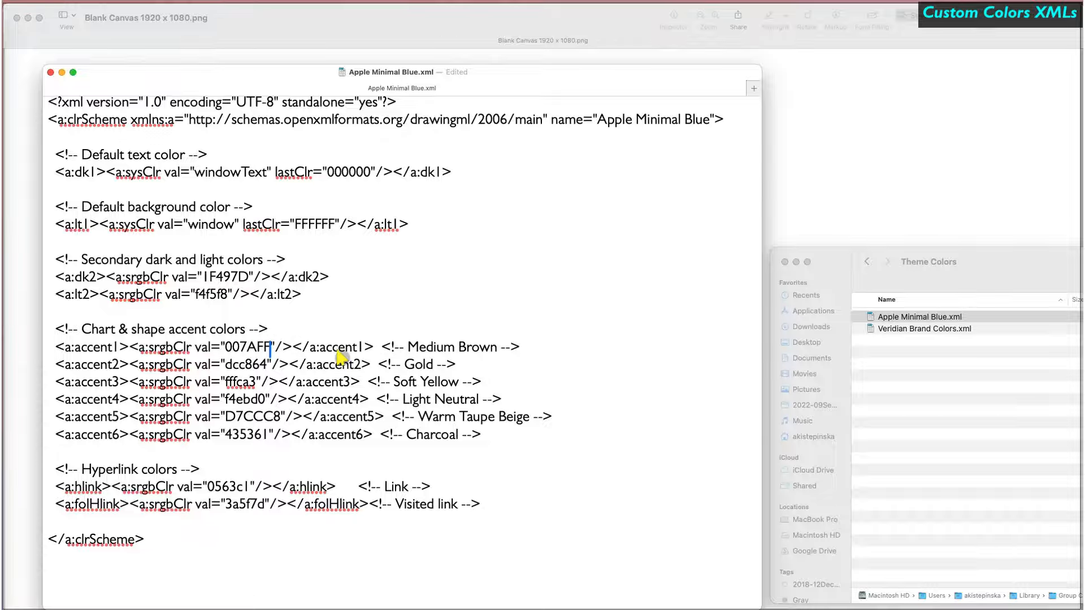
{"action": "left_click_drag", "start_coordinate": [408, 347], "coordinate": [497, 347]}
{"action": "type", "text": "Apple Blue"}
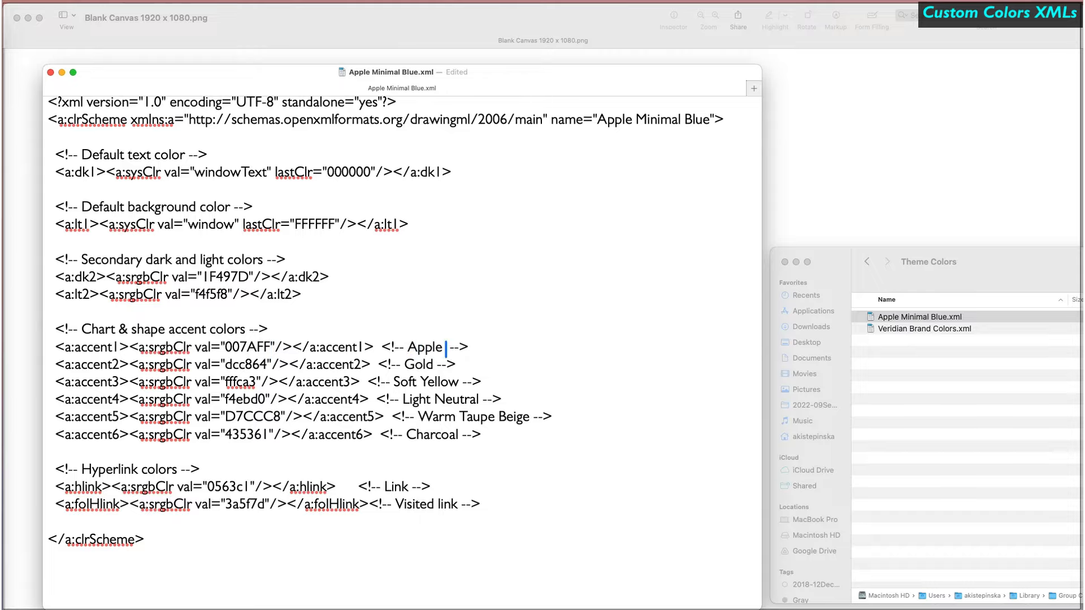
{"action": "double_click", "coordinate": [251, 365]}
{"action": "type", "text": "B0BEC5"}
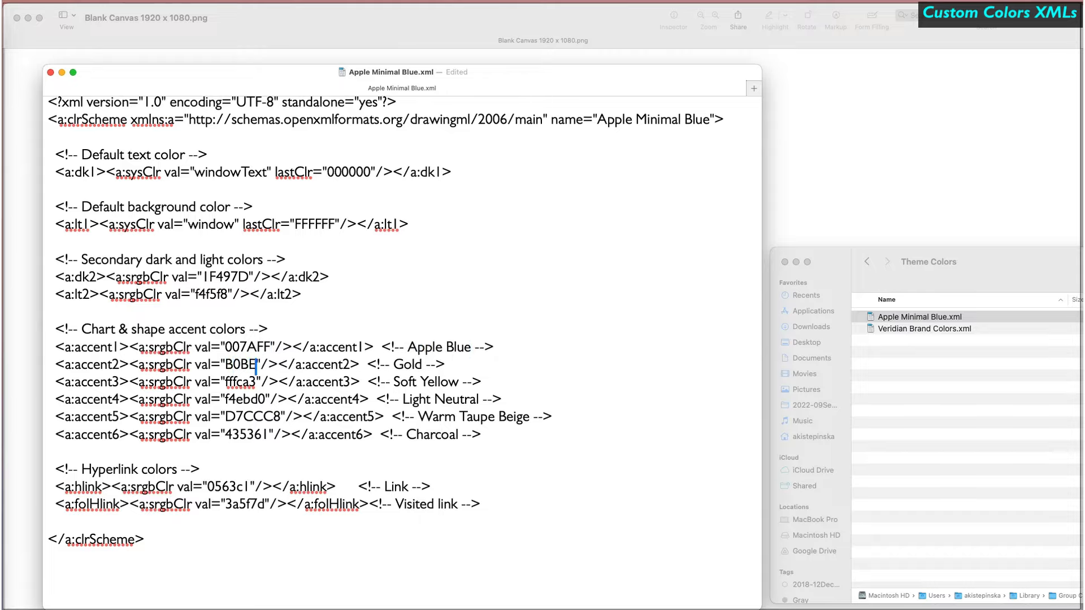
{"action": "double_click", "coordinate": [427, 365]}
{"action": "type", "text": "Gray"}
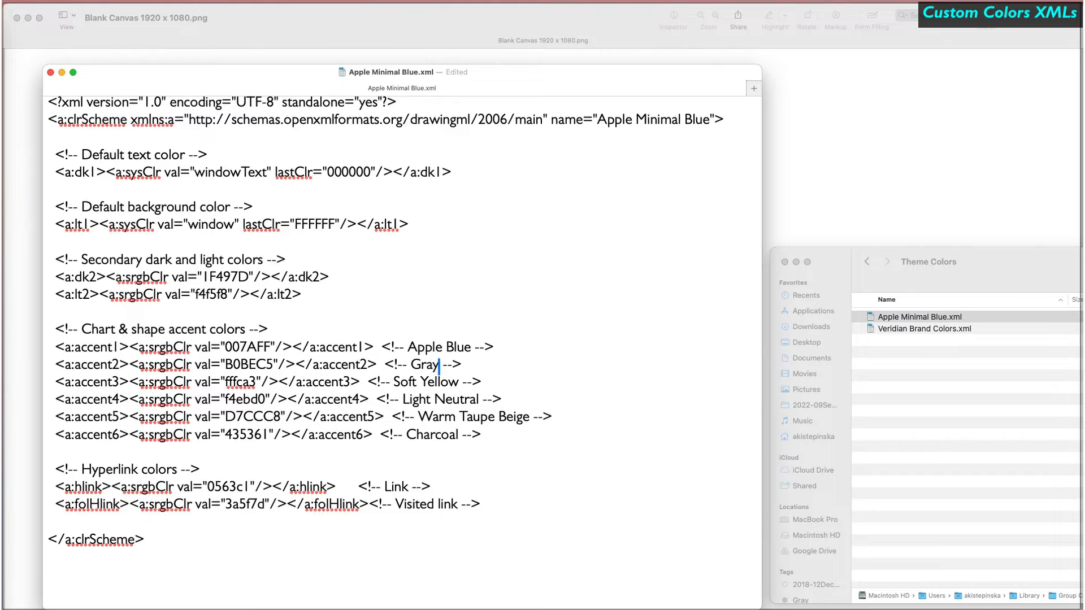
Set accent3 to A7C7E7 and replace its comment with Gray Blue.
{"action": "double_click", "coordinate": [242, 380]}
{"action": "type", "text": "A7C7E7"}
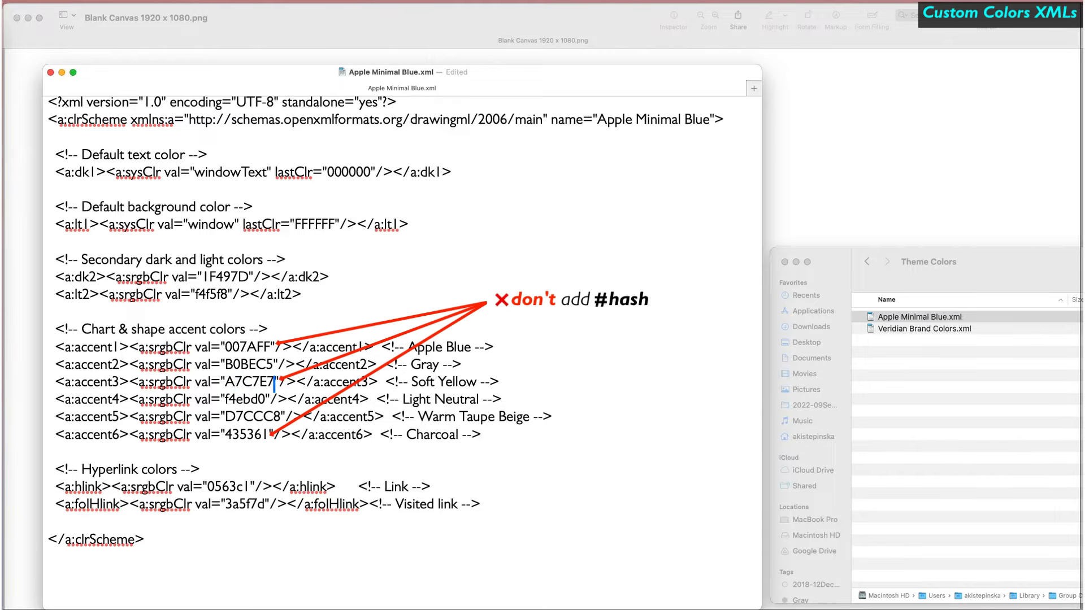
{"action": "double_click", "coordinate": [458, 382]}
{"action": "key", "text": "BackSpace"}
{"action": "key", "text": "BackSpace"}
{"action": "key", "text": "BackSpace"}
{"action": "key", "text": "BackSpace"}
{"action": "key", "text": "BackSpace"}
{"action": "key", "text": "BackSpace"}
{"action": "type", "text": "Gray Blue"}
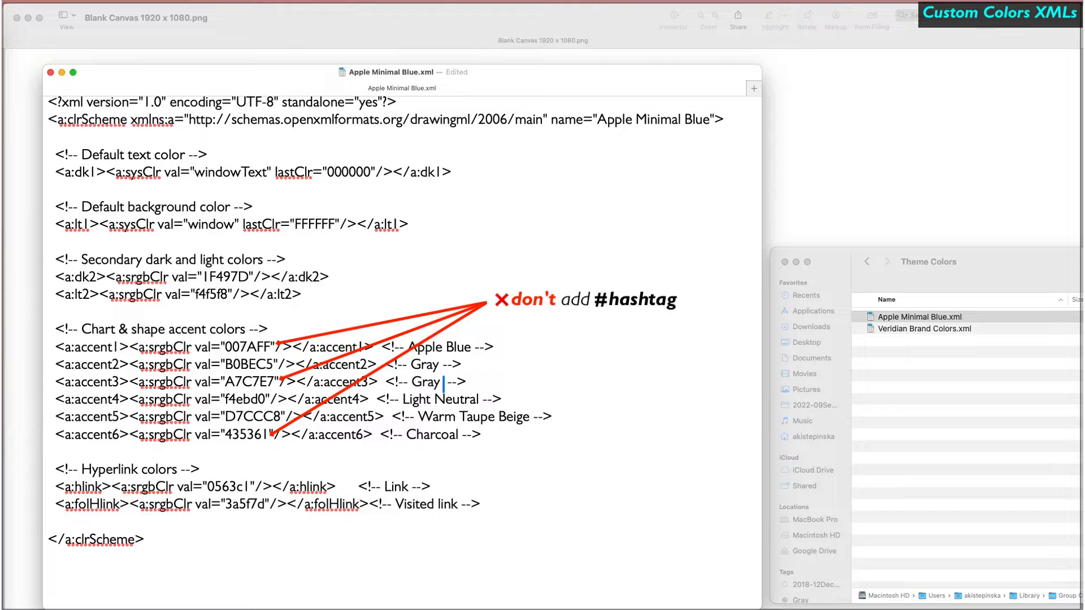
Set accent4 to F5F5F5 with the comment Light Gray, and accent5 to 8a8a8a with the comment Gray.
{"action": "double_click", "coordinate": [267, 399]}
{"action": "type", "text": "F5F5F5"}
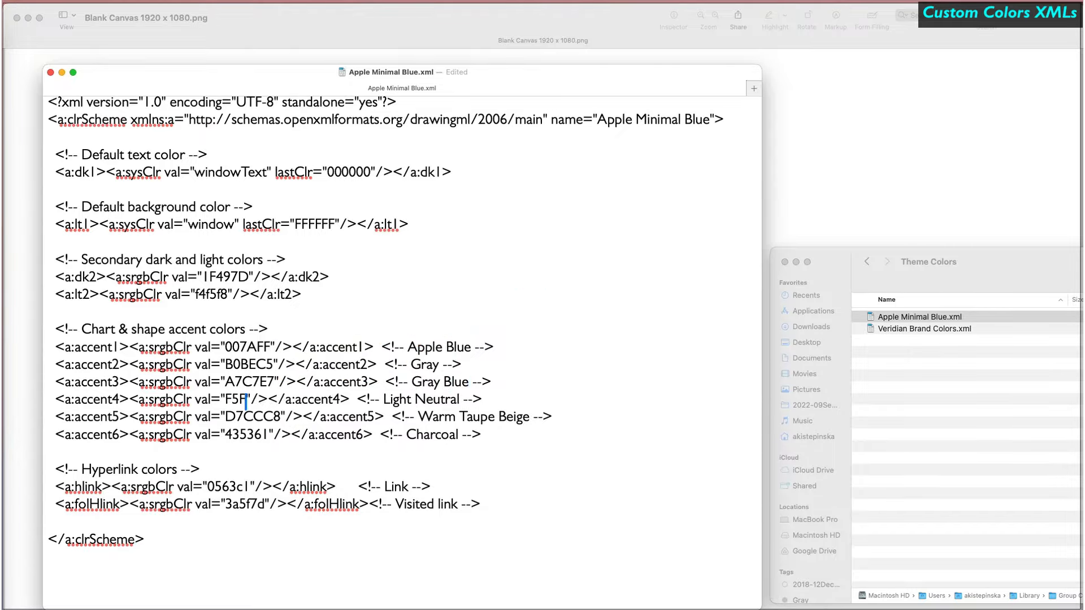
{"action": "double_click", "coordinate": [452, 399]}
{"action": "type", "text": "Gray"}
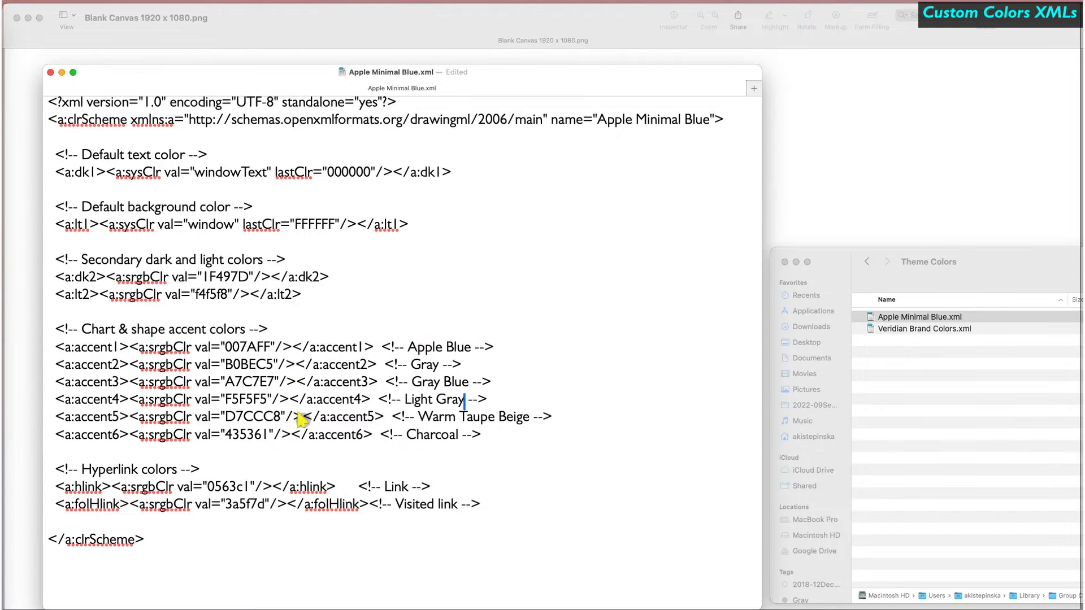
{"action": "double_click", "coordinate": [250, 417]}
{"action": "type", "text": "8a8a8a"}
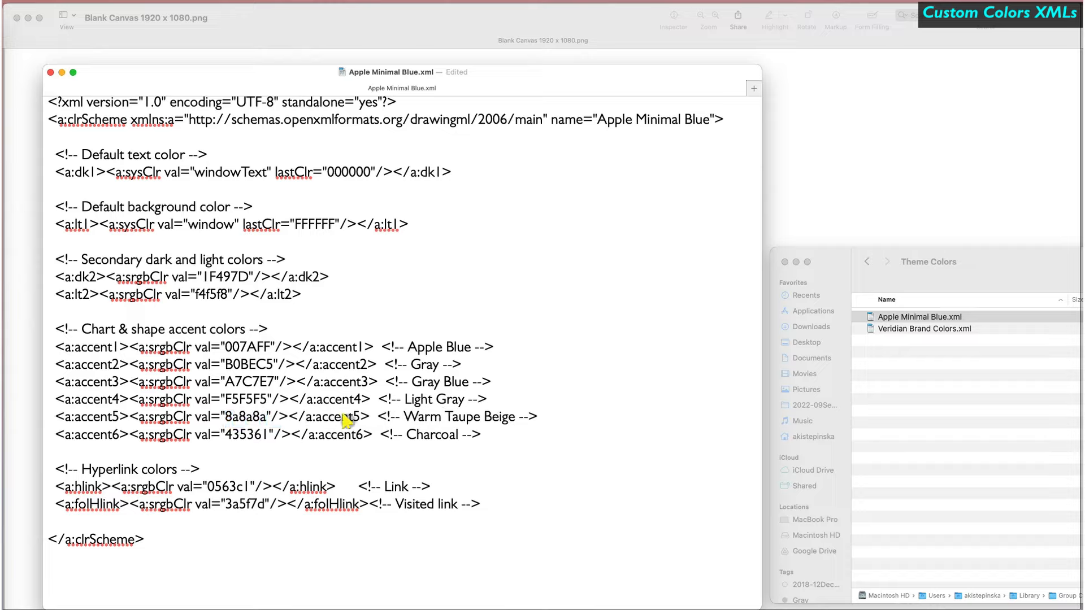
{"action": "left_click_drag", "start_coordinate": [513, 418], "coordinate": [406, 416]}
{"action": "type", "text": "Gray"}
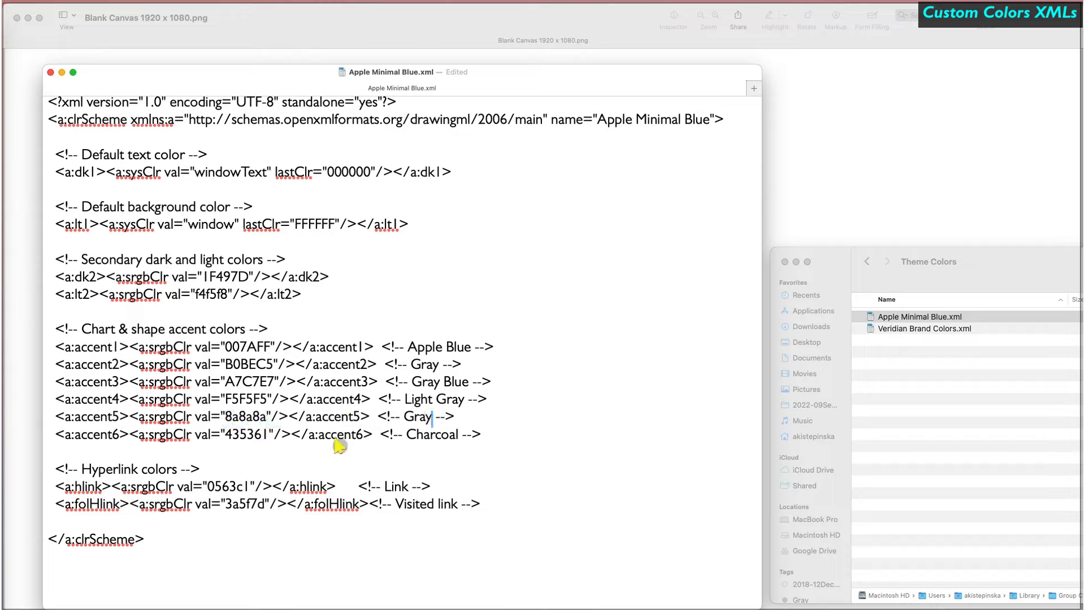
Set accent6 to 4A4A4A and save the XML file.
{"action": "double_click", "coordinate": [248, 434]}
{"action": "type", "text": "4A4A4A"}
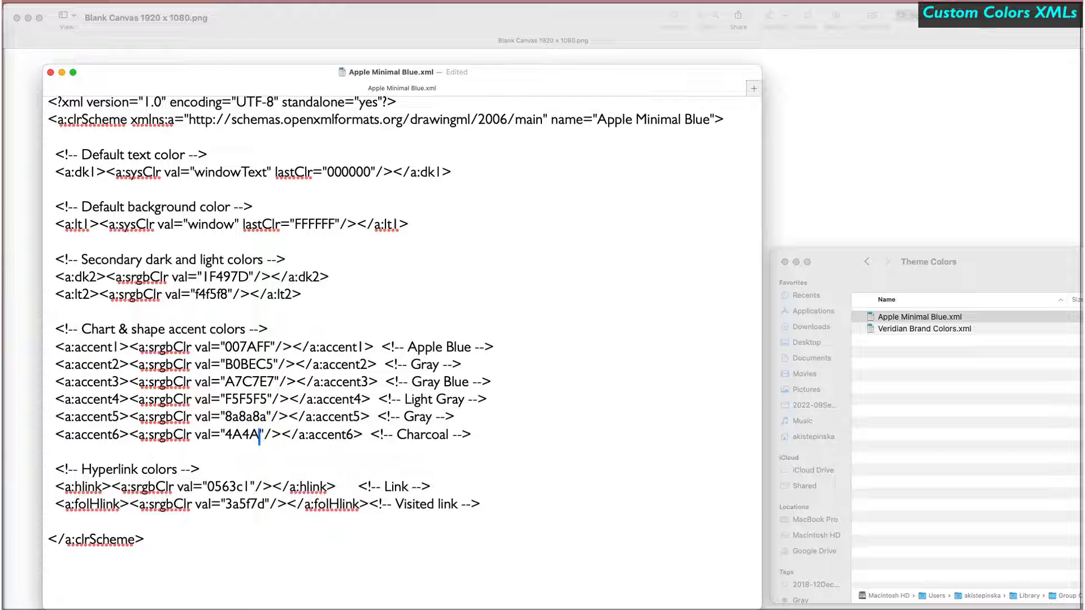
{"action": "left_click", "coordinate": [456, 455]}
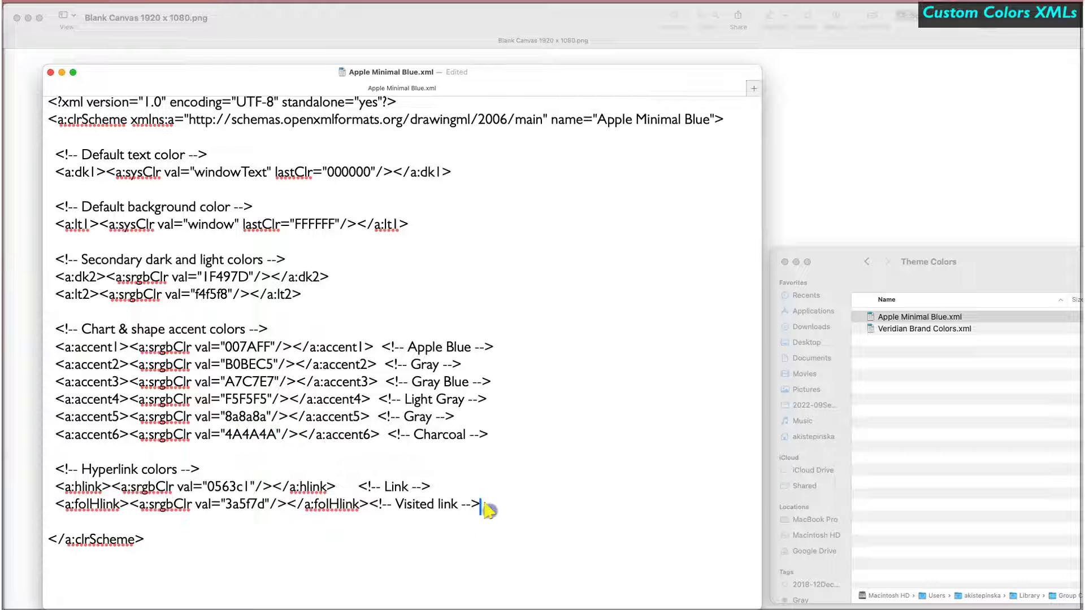
{"action": "key", "text": "super+s"}
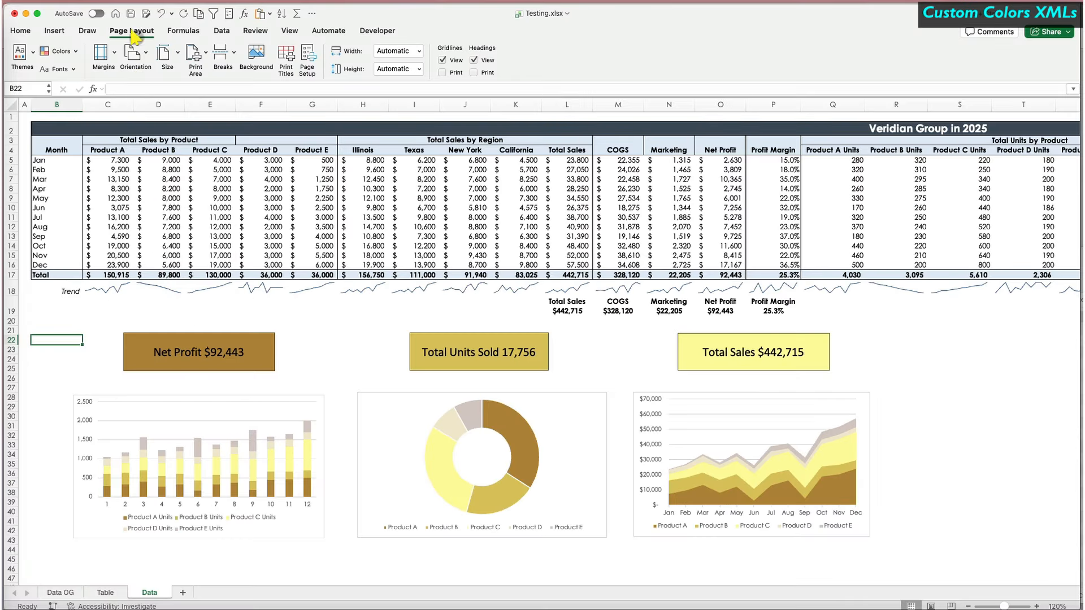
Switch to Testing.xlsx in Excel and apply the custom color set Apple Minimal Blue on the Data sheet.
{"action": "left_click", "coordinate": [77, 51]}
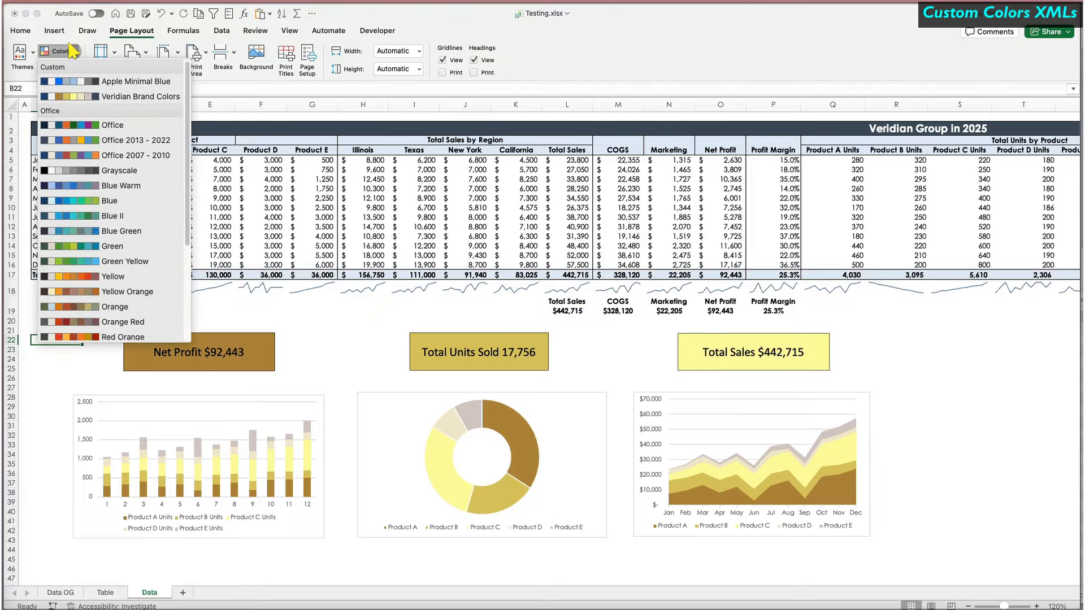
{"action": "left_click", "coordinate": [111, 80]}
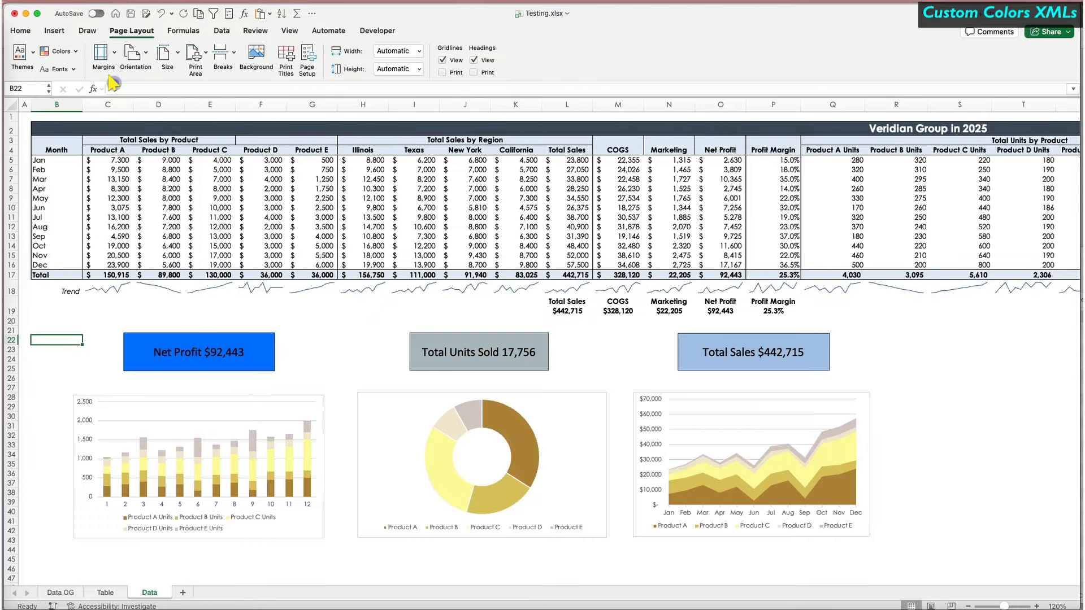
{"action": "left_click", "coordinate": [76, 321]}
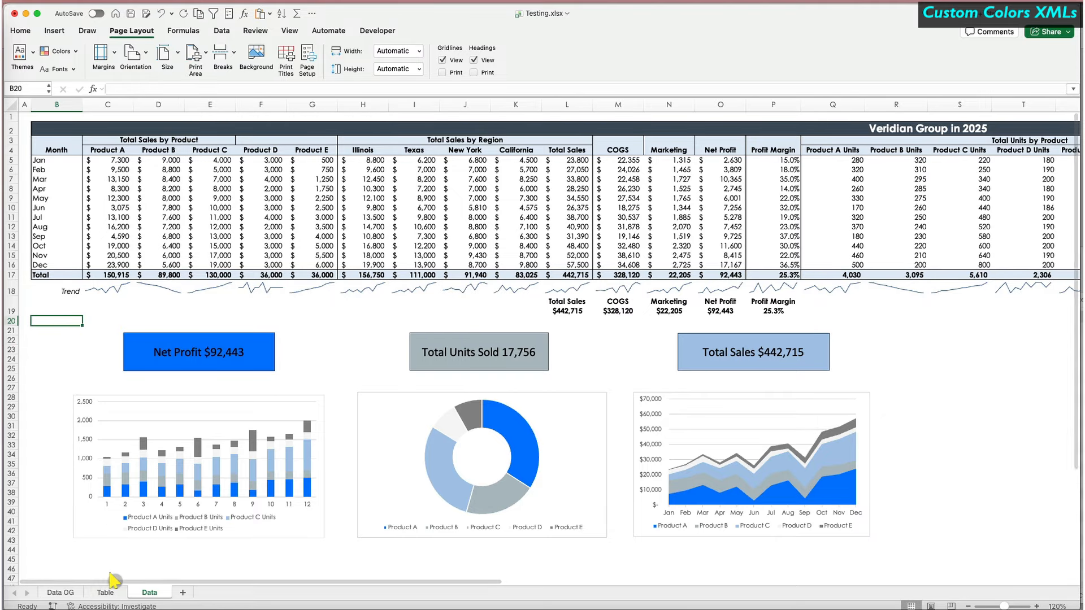
On the Table sheet, try the Veridian Brand Colors set, switch back to Apple Minimal Blue, and return to the Data sheet.
{"action": "left_click", "coordinate": [106, 592]}
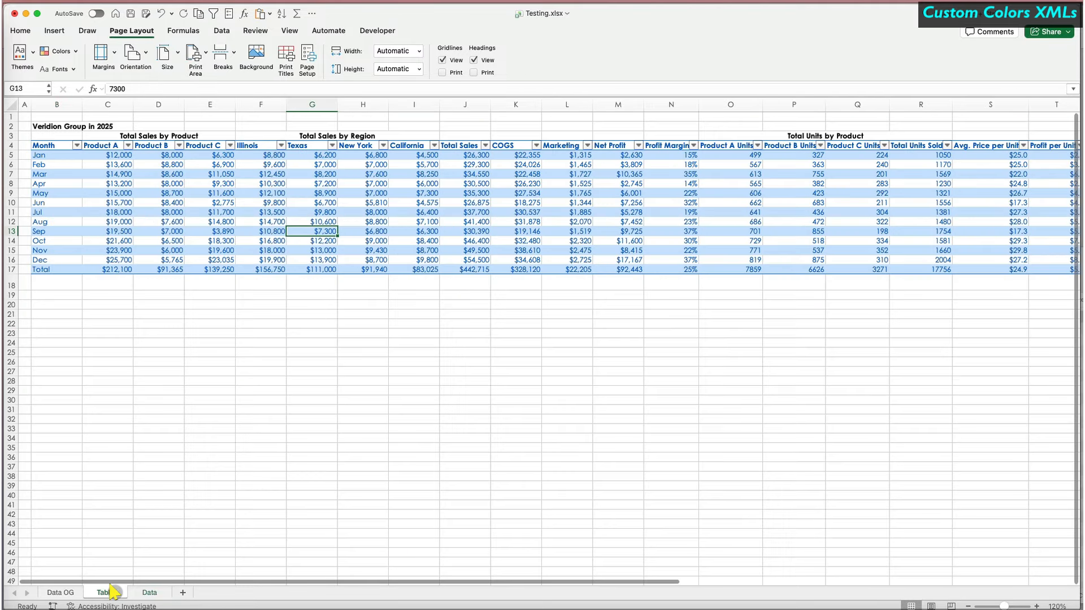
{"action": "left_click", "coordinate": [70, 51]}
{"action": "left_click", "coordinate": [77, 97]}
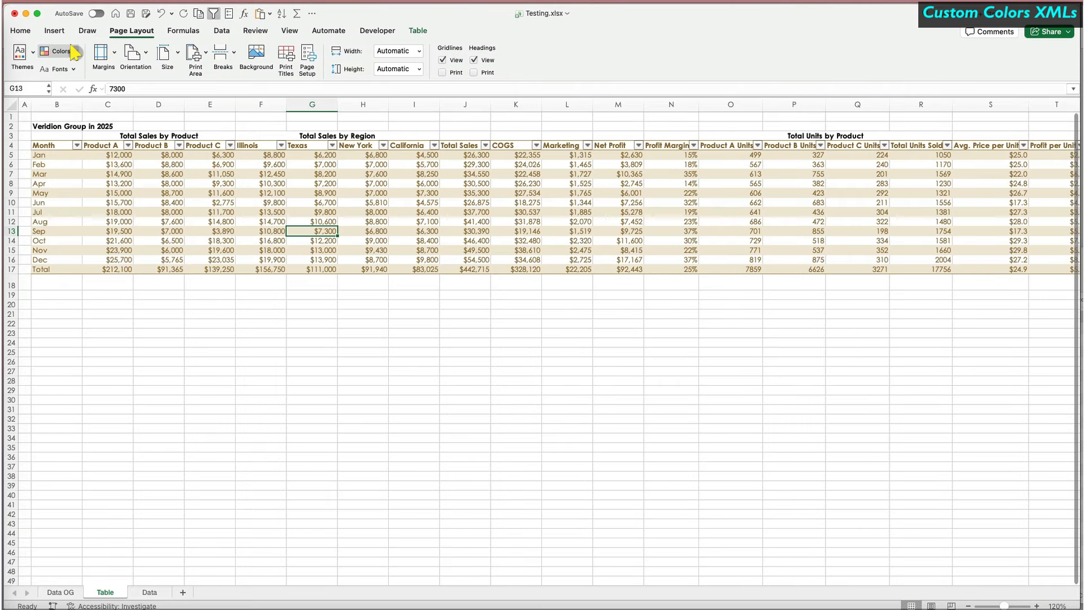
{"action": "left_click", "coordinate": [74, 54]}
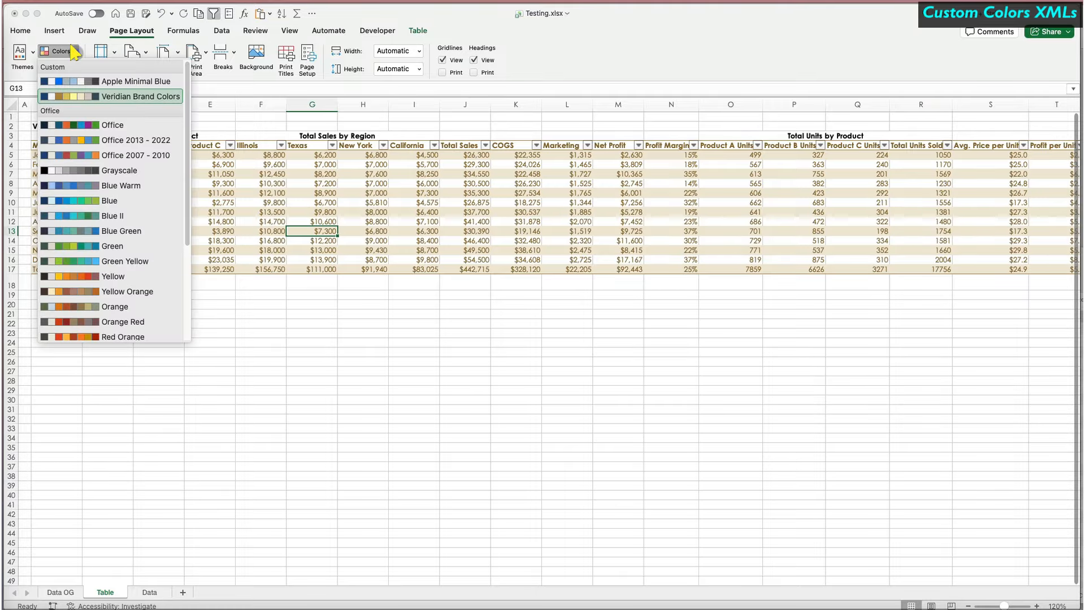
{"action": "left_click", "coordinate": [77, 80]}
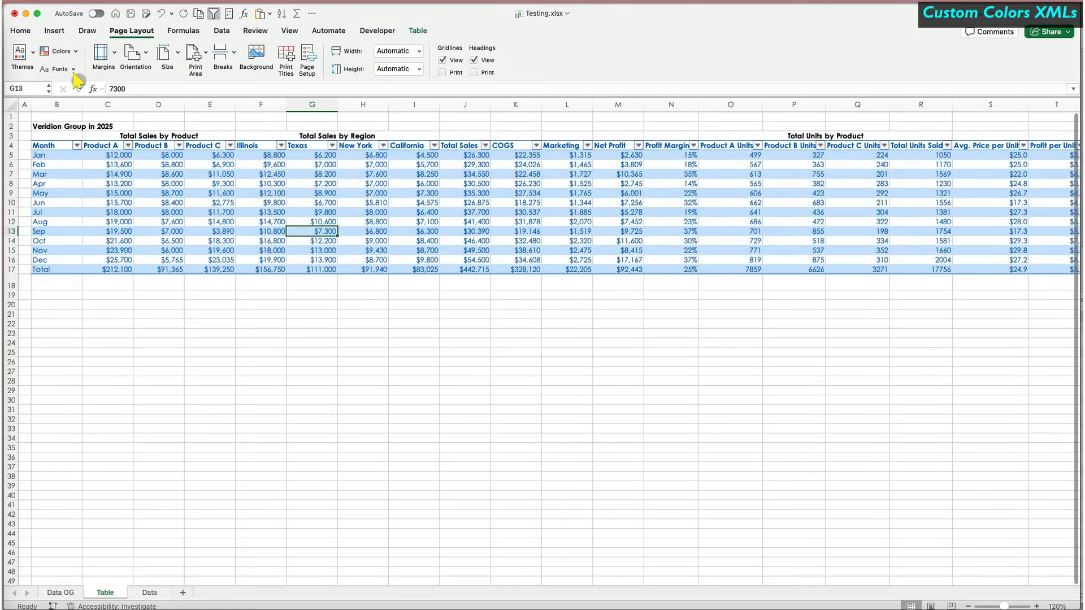
{"action": "left_click", "coordinate": [148, 593]}
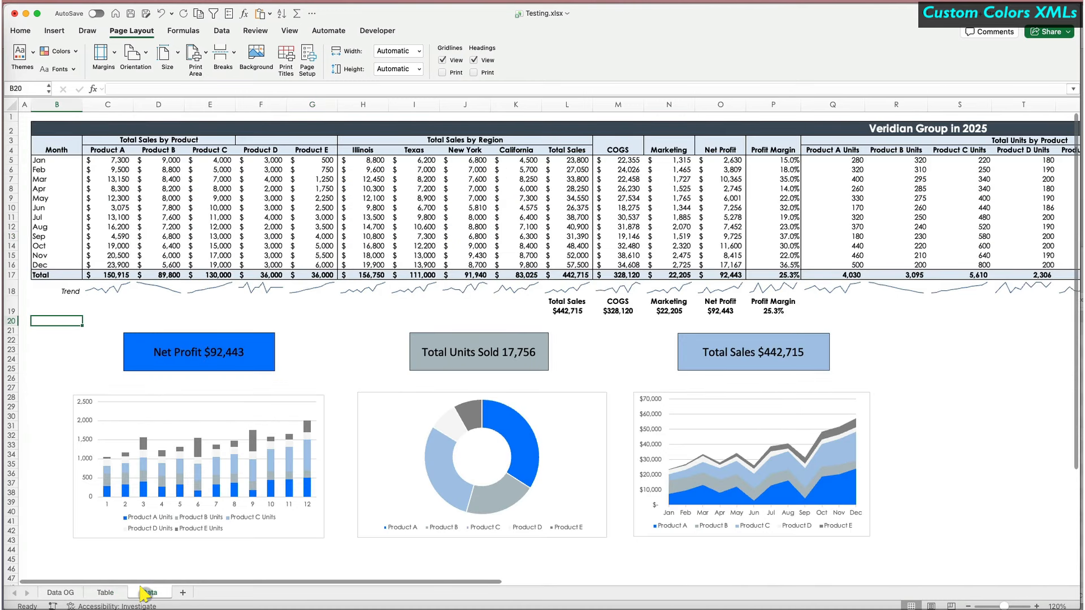
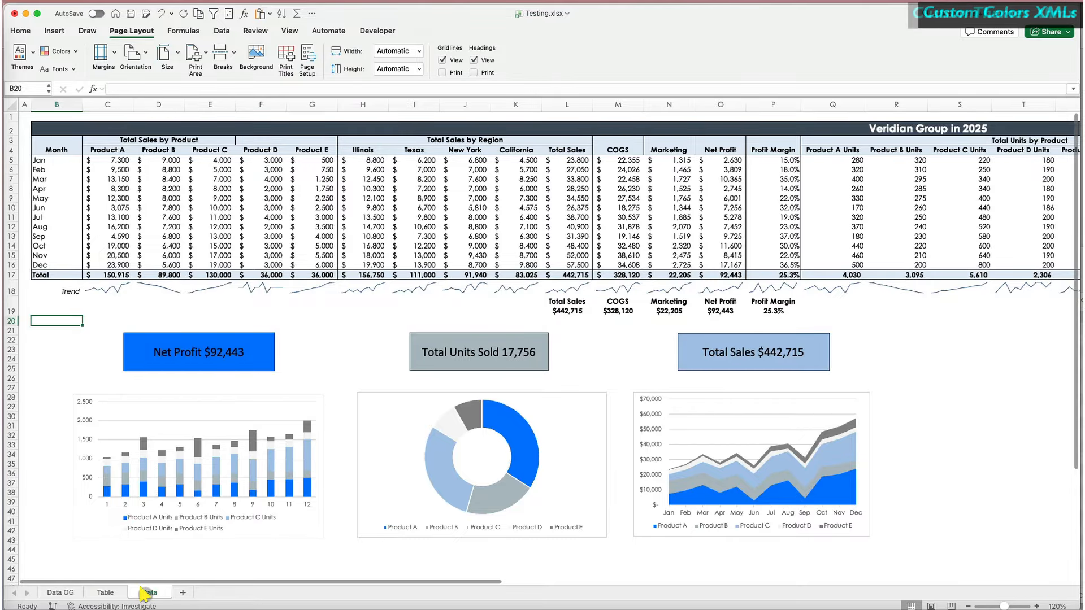
Review the custom themes and the options for browsing and saving themes.
{"action": "left_click", "coordinate": [120, 319]}
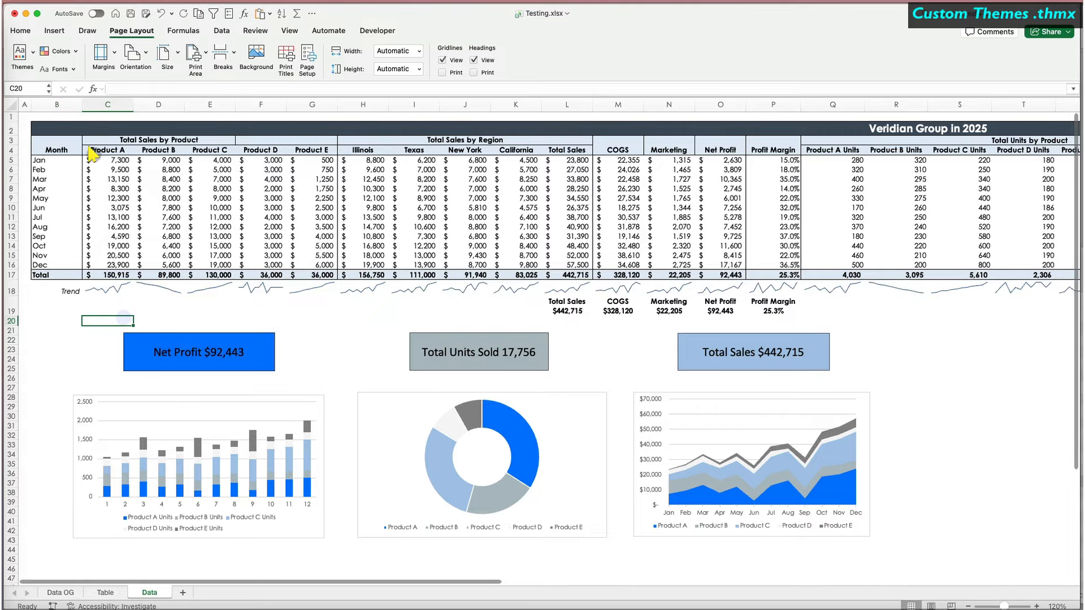
{"action": "left_click", "coordinate": [30, 53]}
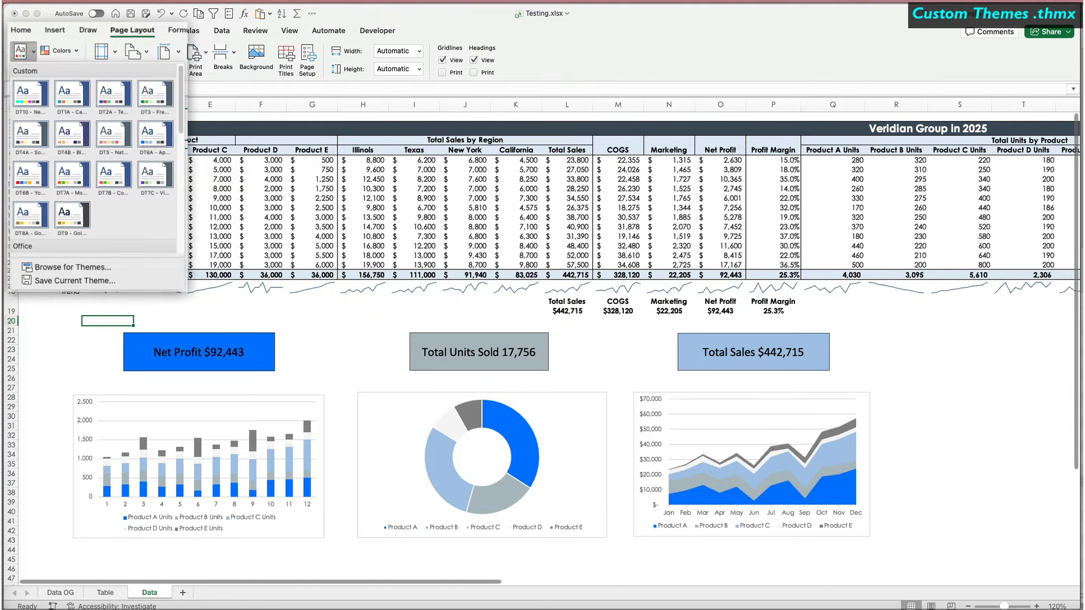
{"action": "left_click", "coordinate": [86, 267]}
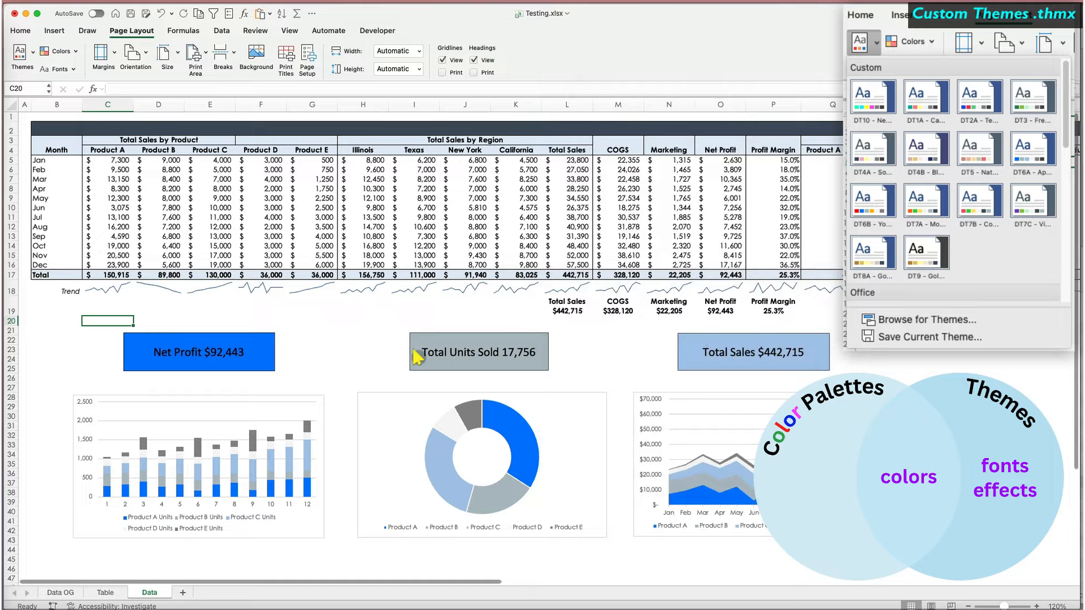
Apply the custom themes DT1A, DT2A and DT4B in turn to the dashboard on the Data sheet.
{"action": "left_click", "coordinate": [20, 52]}
{"action": "left_click", "coordinate": [57, 99]}
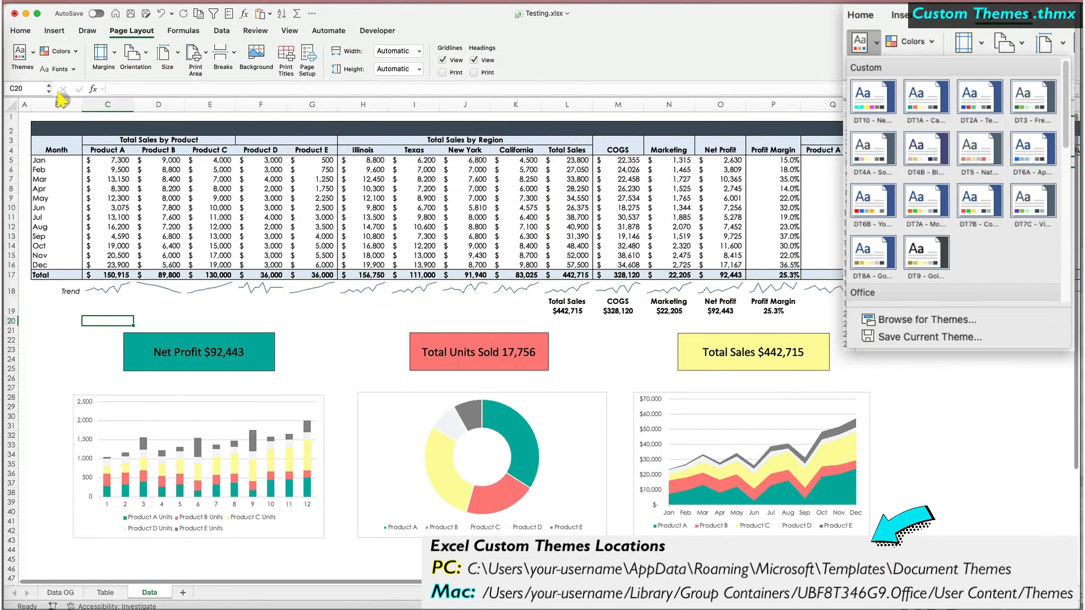
{"action": "left_click", "coordinate": [20, 52]}
{"action": "left_click", "coordinate": [107, 92]}
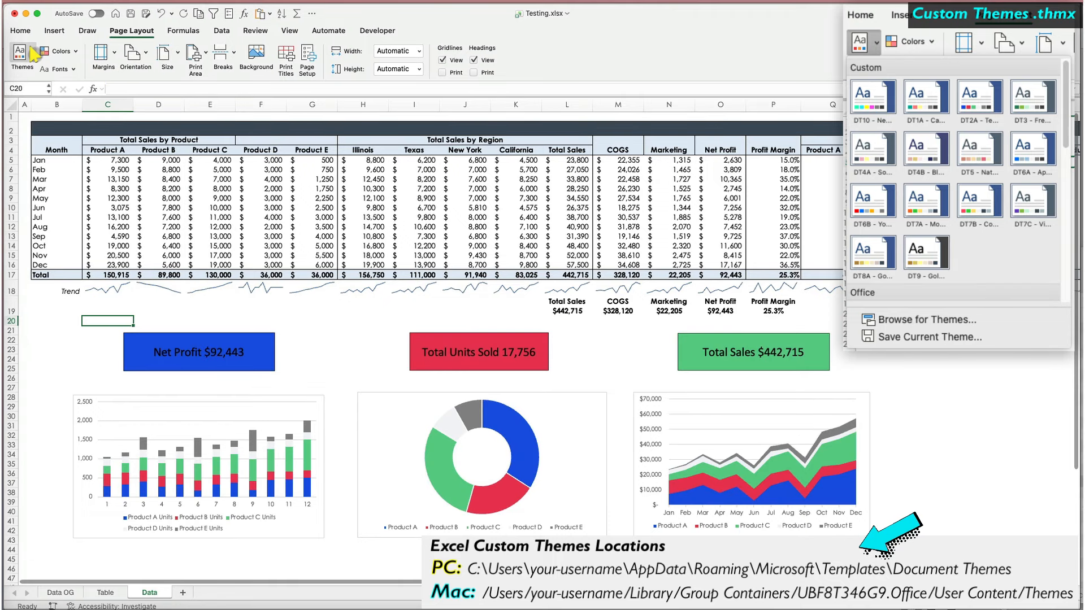
{"action": "left_click", "coordinate": [19, 52]}
{"action": "left_click", "coordinate": [69, 135]}
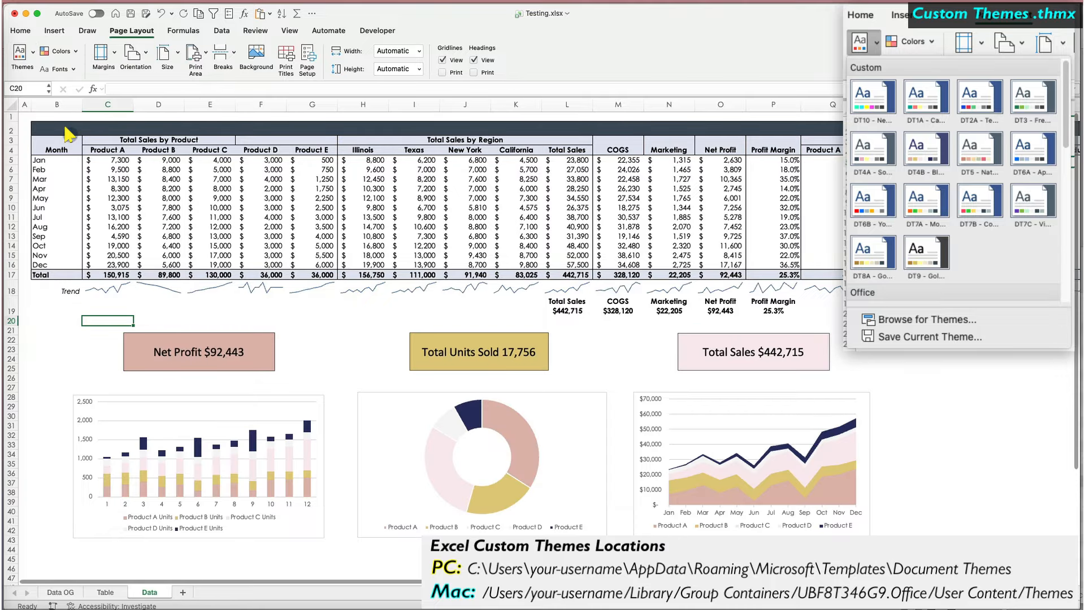
Apply the Veridian Brand Colors set and the Century Gothic theme fonts to the workbook.
{"action": "left_click", "coordinate": [73, 51]}
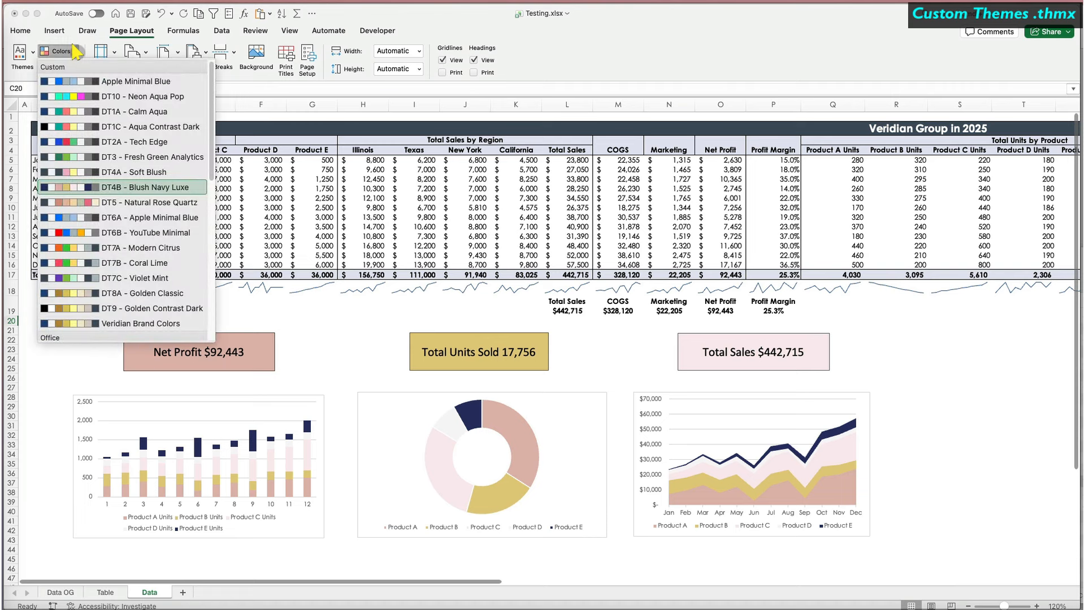
{"action": "left_click", "coordinate": [98, 323]}
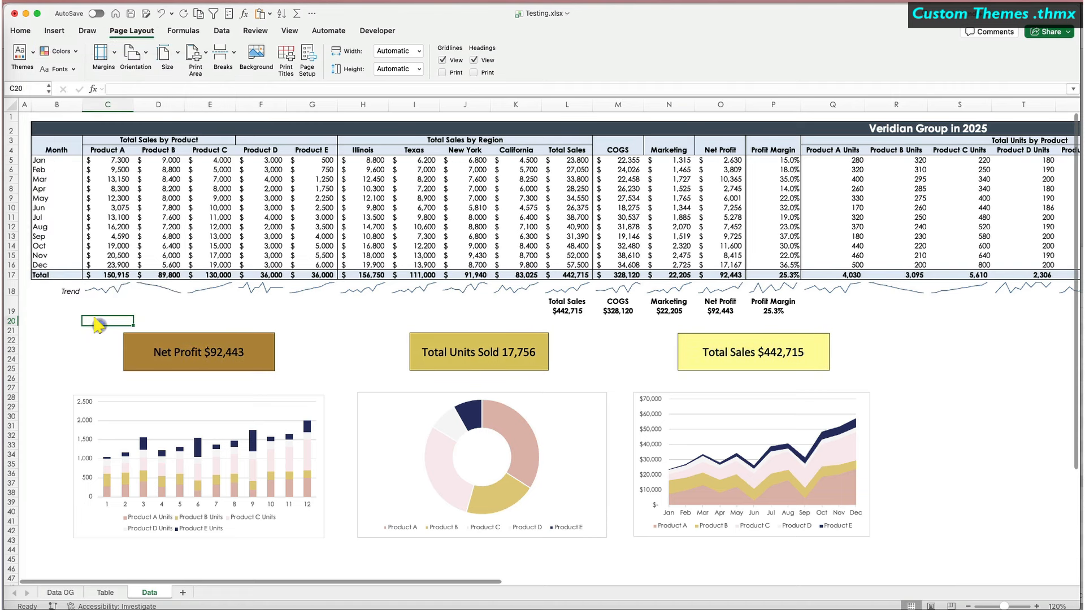
{"action": "left_click", "coordinate": [73, 69]}
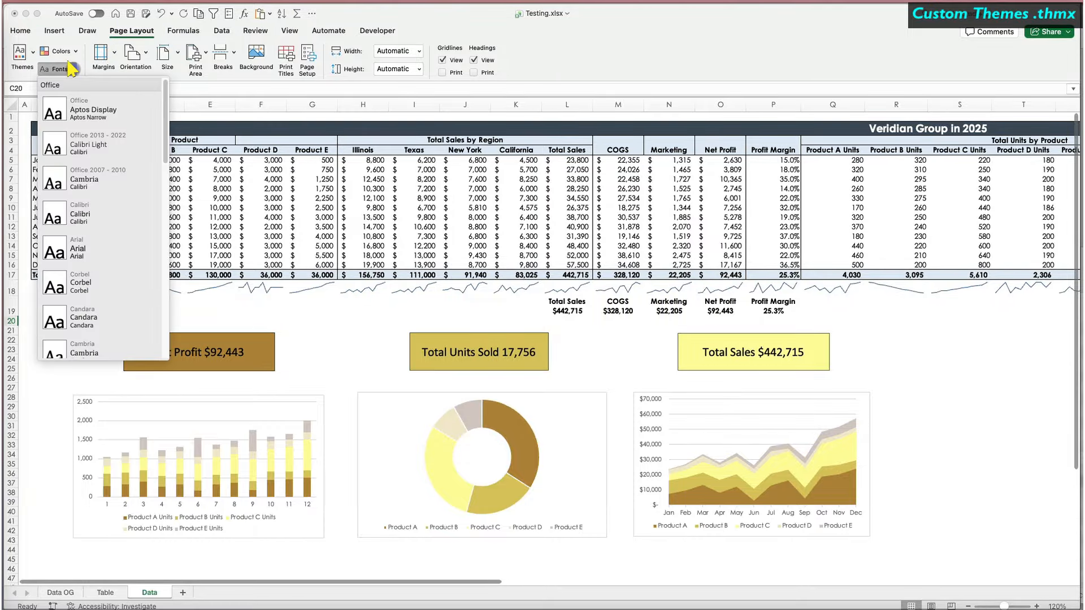
{"action": "scroll", "coordinate": [107, 263], "scroll_direction": "down", "scroll_amount": 5}
{"action": "scroll", "coordinate": [103, 266], "scroll_direction": "down", "scroll_amount": 5}
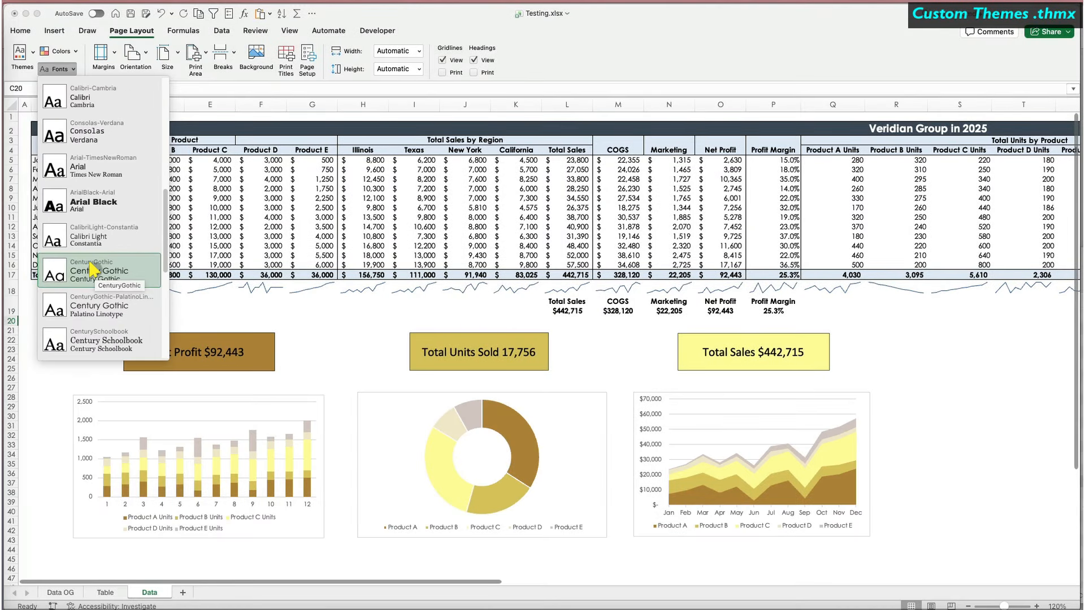
{"action": "left_click", "coordinate": [92, 270]}
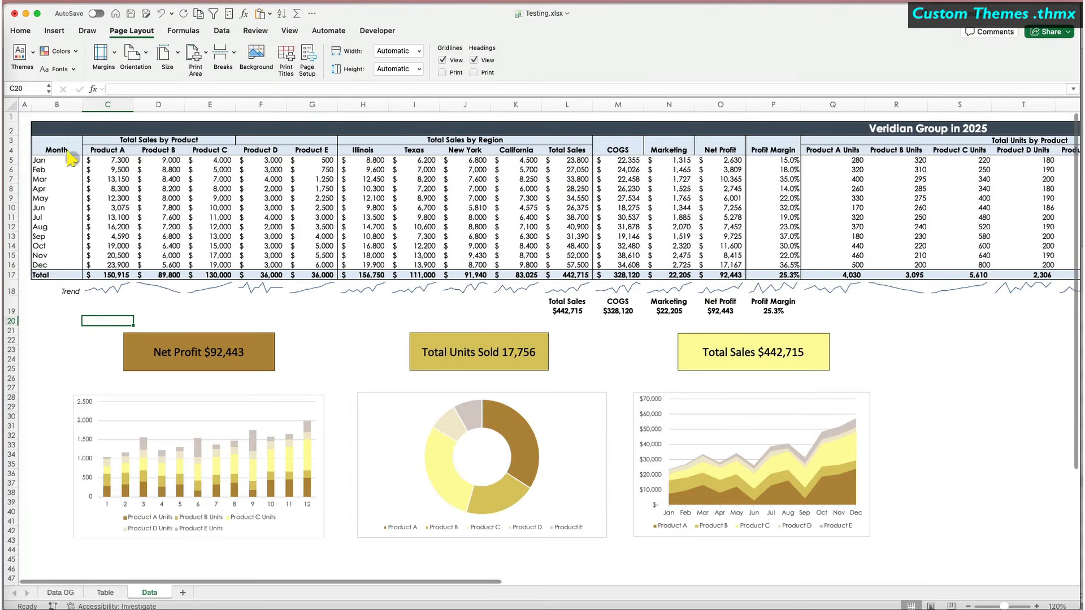
Save the current theme as Veridian Brand Colors.thmx in the Themes folder.
{"action": "left_click", "coordinate": [21, 55]}
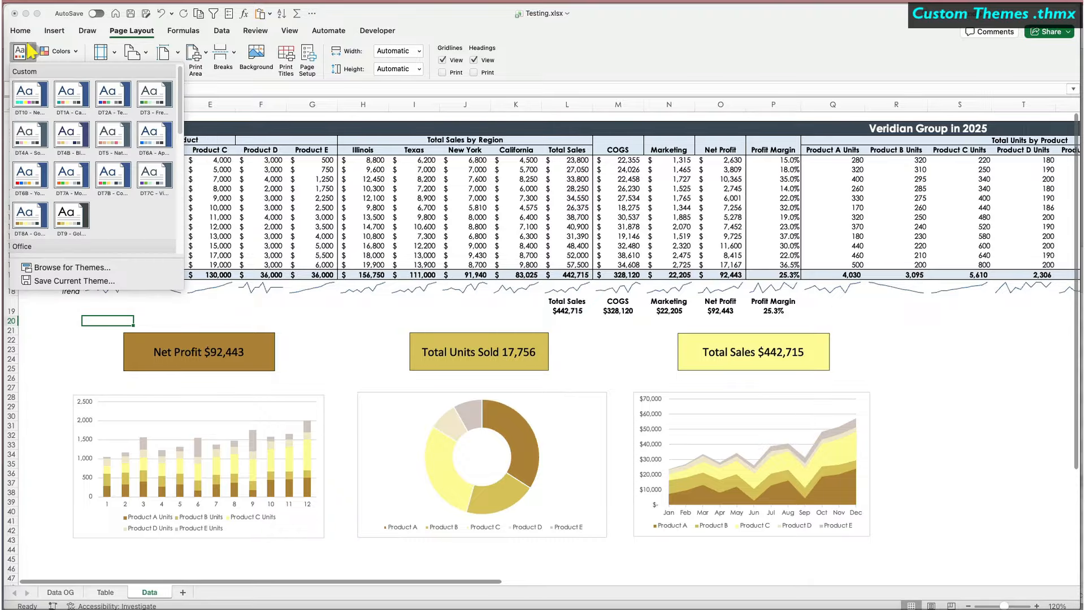
{"action": "left_click", "coordinate": [72, 280]}
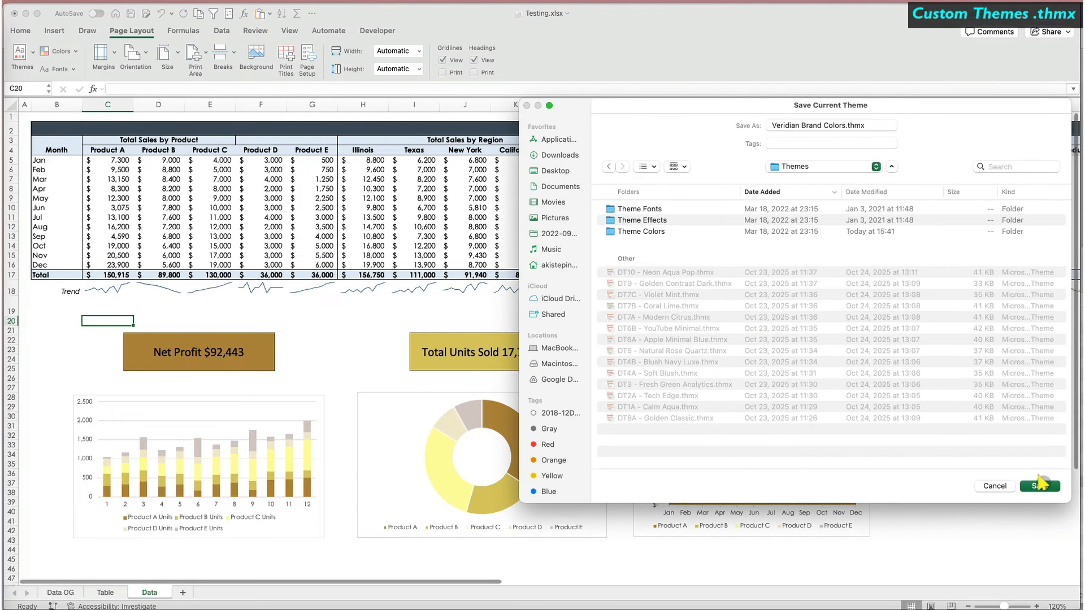
{"action": "left_click", "coordinate": [1041, 483]}
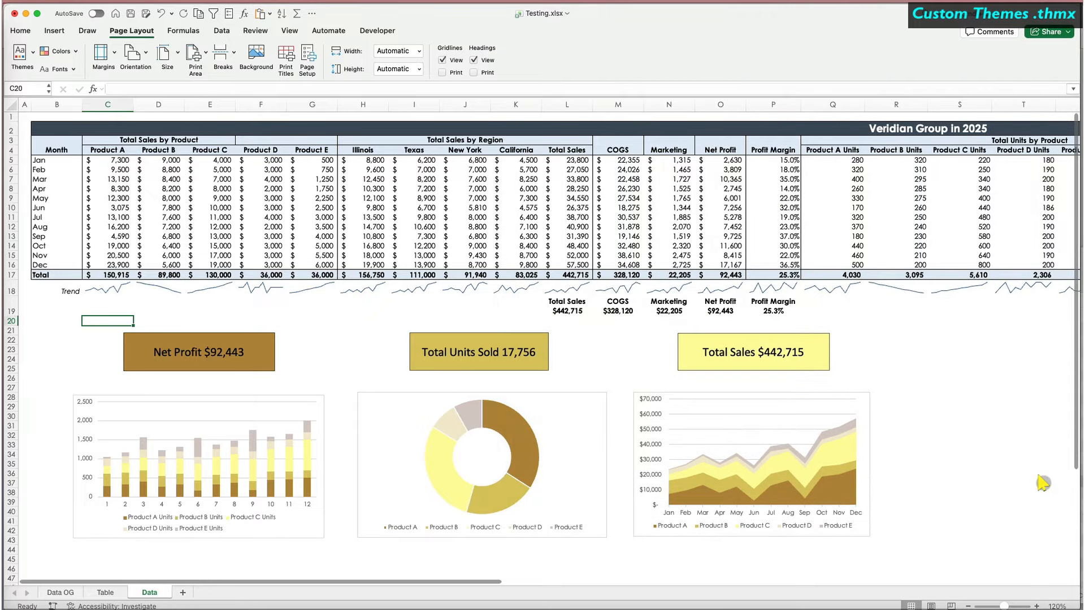
Apply a golden custom color set to the red and green dashboard, followed by the saved Veridian custom theme.
{"action": "left_click", "coordinate": [1042, 483]}
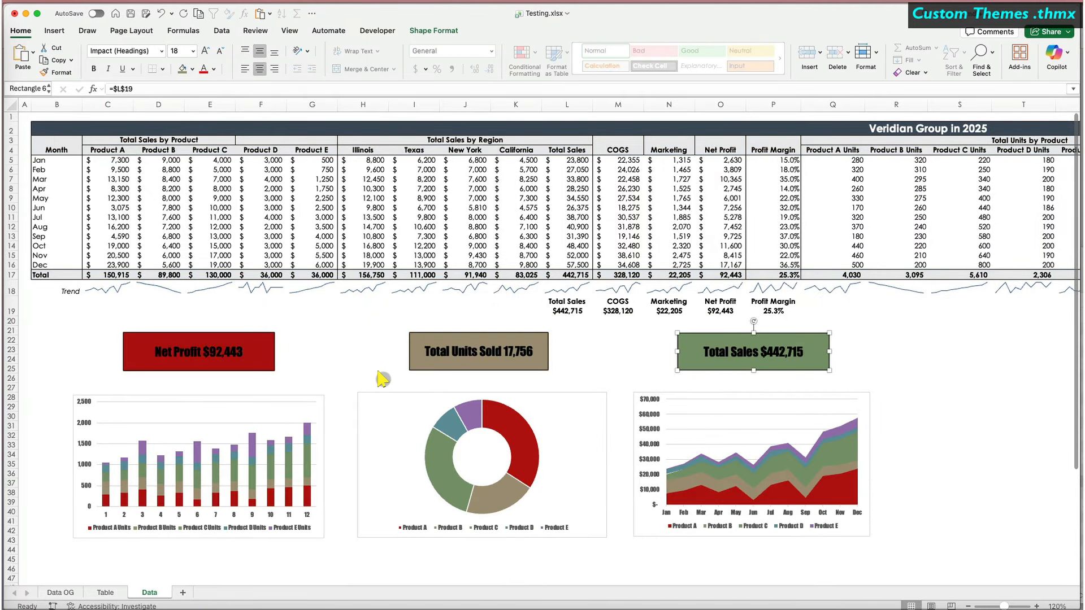
{"action": "left_click", "coordinate": [383, 377]}
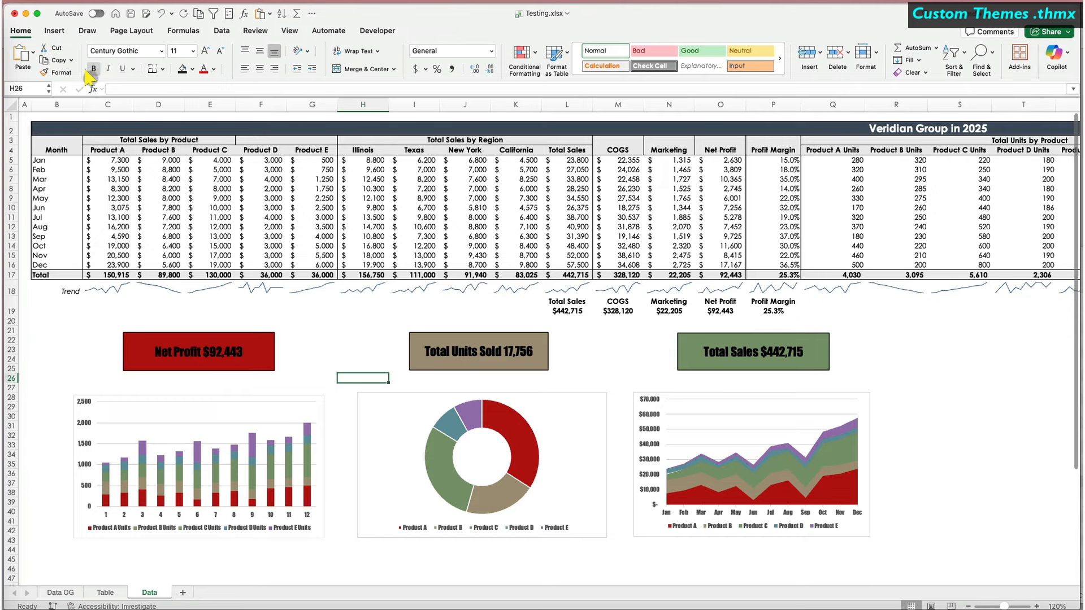
{"action": "left_click", "coordinate": [140, 31]}
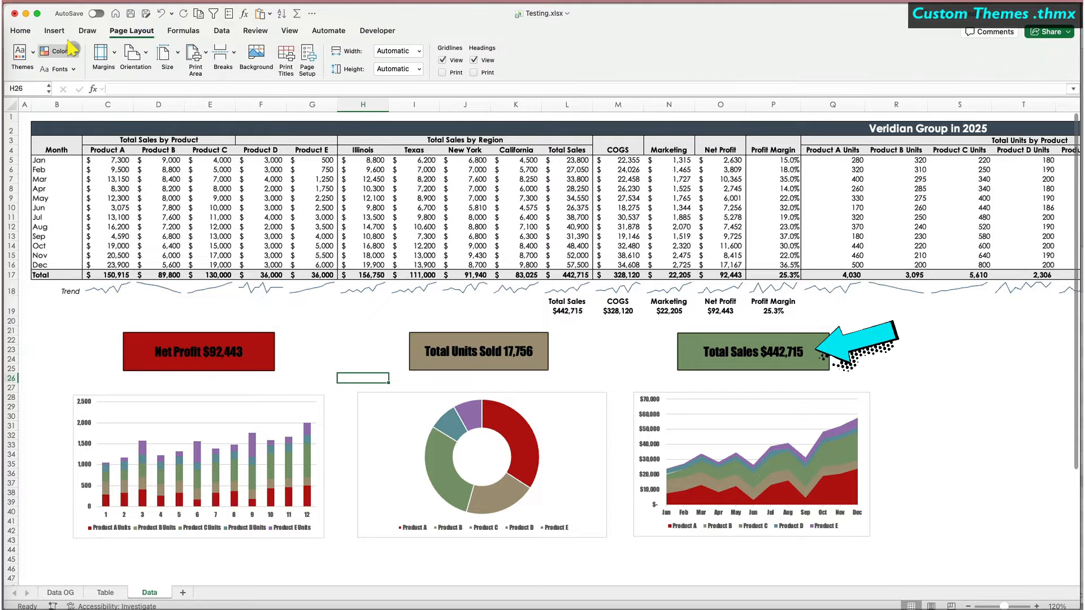
{"action": "left_click", "coordinate": [74, 51]}
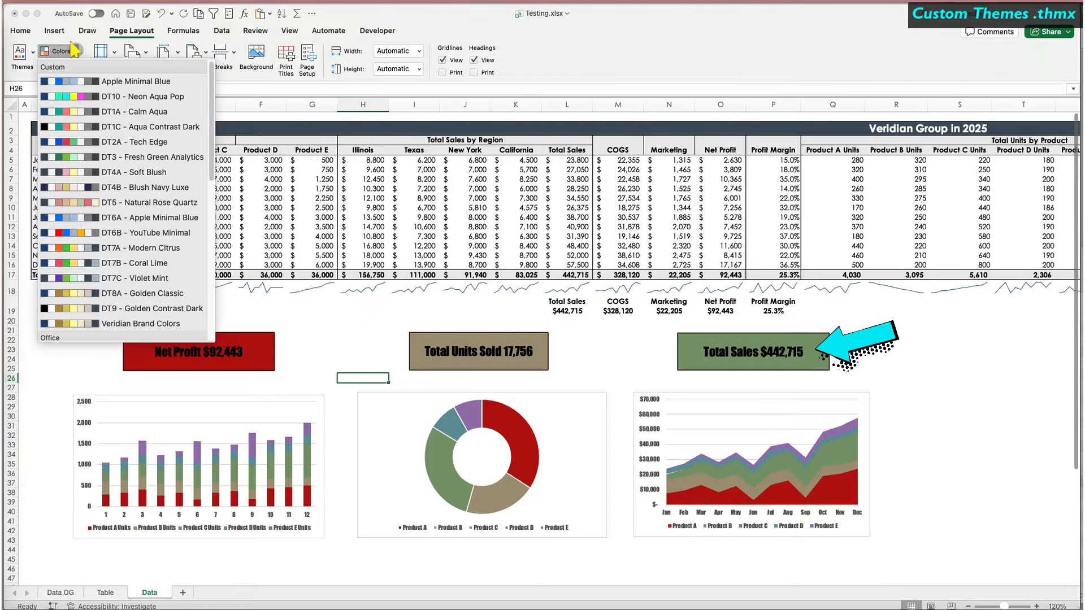
{"action": "left_click", "coordinate": [92, 308]}
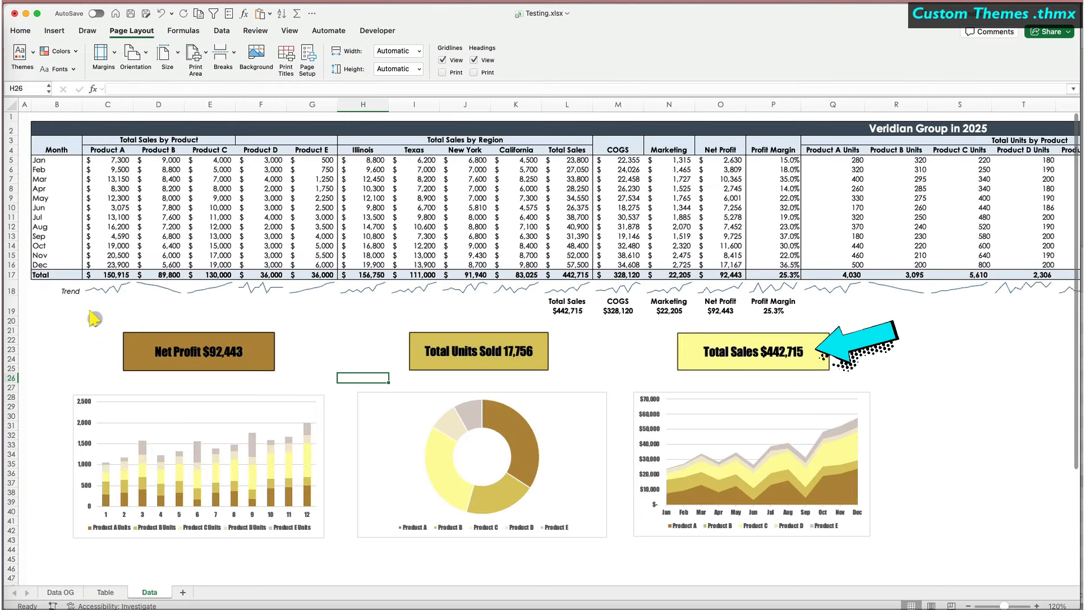
{"action": "left_click", "coordinate": [20, 53]}
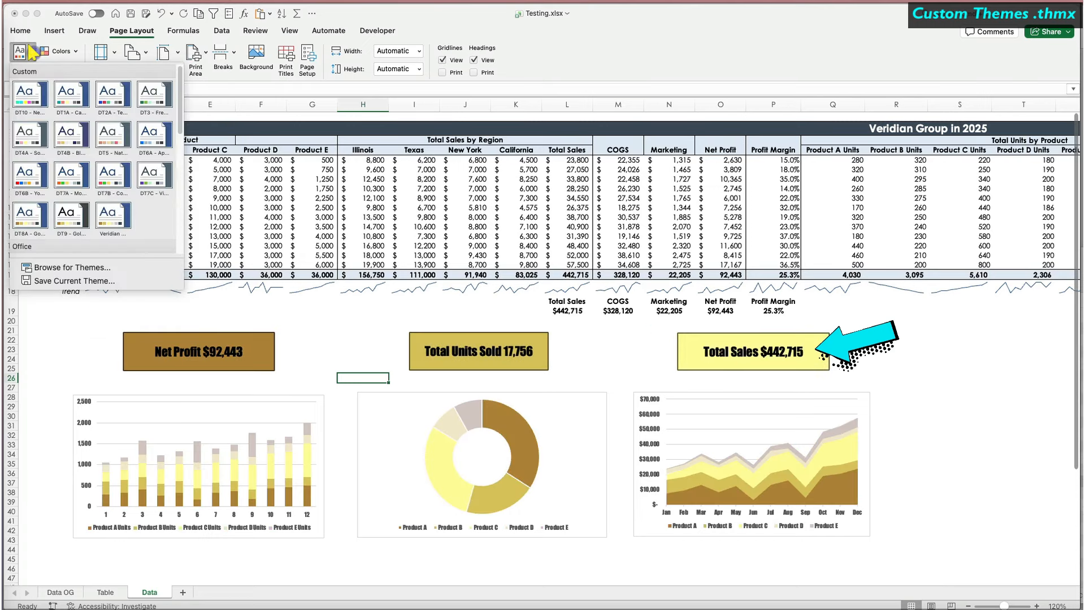
{"action": "left_click", "coordinate": [109, 225]}
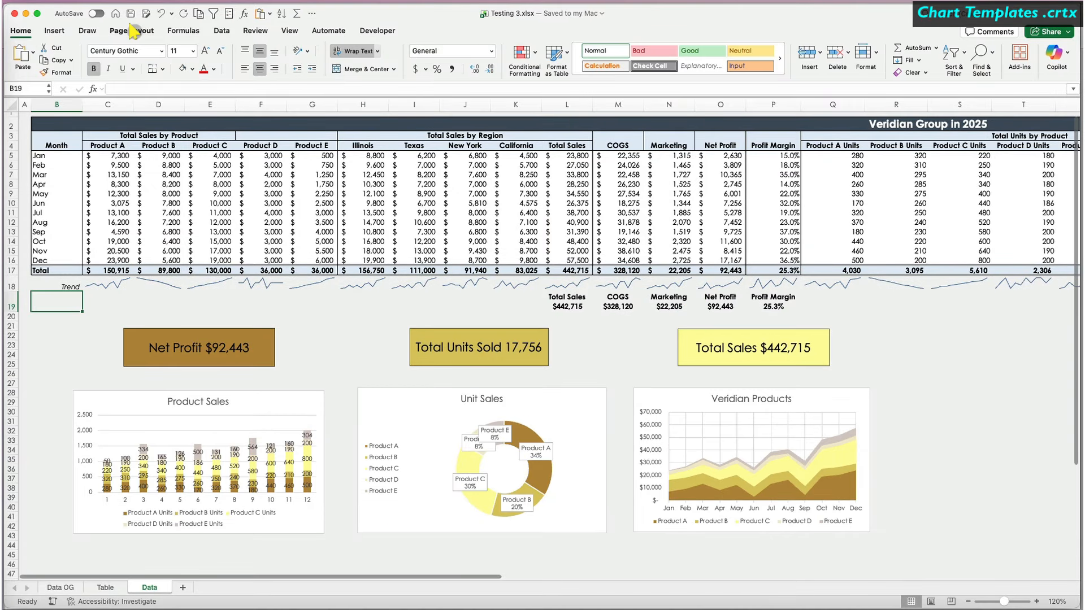
In Testing 3.xlsx, apply the color set DT5 - Natural Rose Quartz, followed by the custom theme DT6B.
{"action": "left_click", "coordinate": [132, 32]}
{"action": "left_click", "coordinate": [58, 51]}
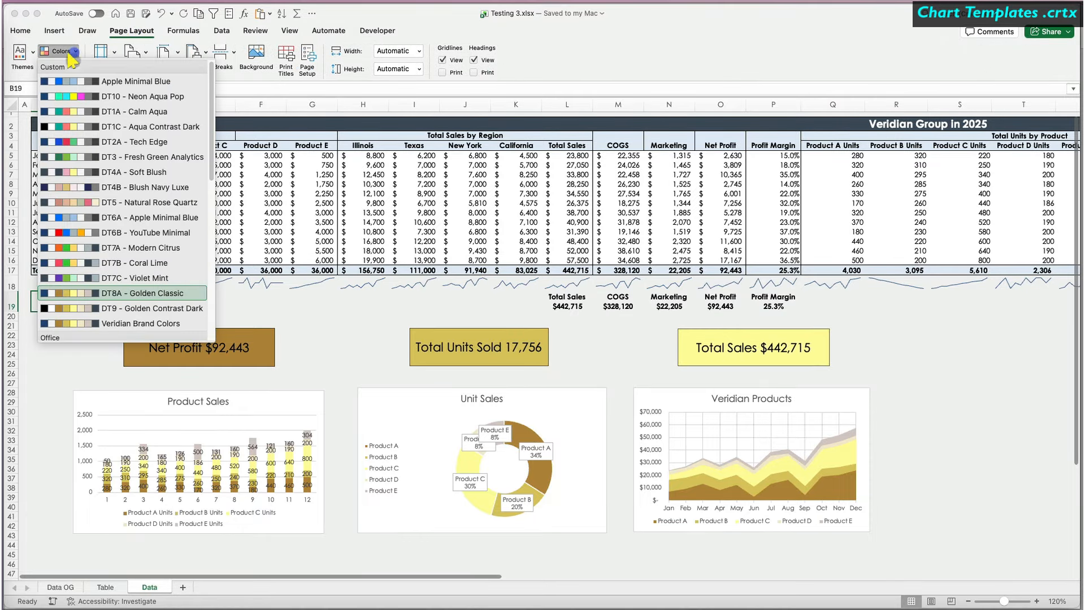
{"action": "left_click", "coordinate": [77, 203]}
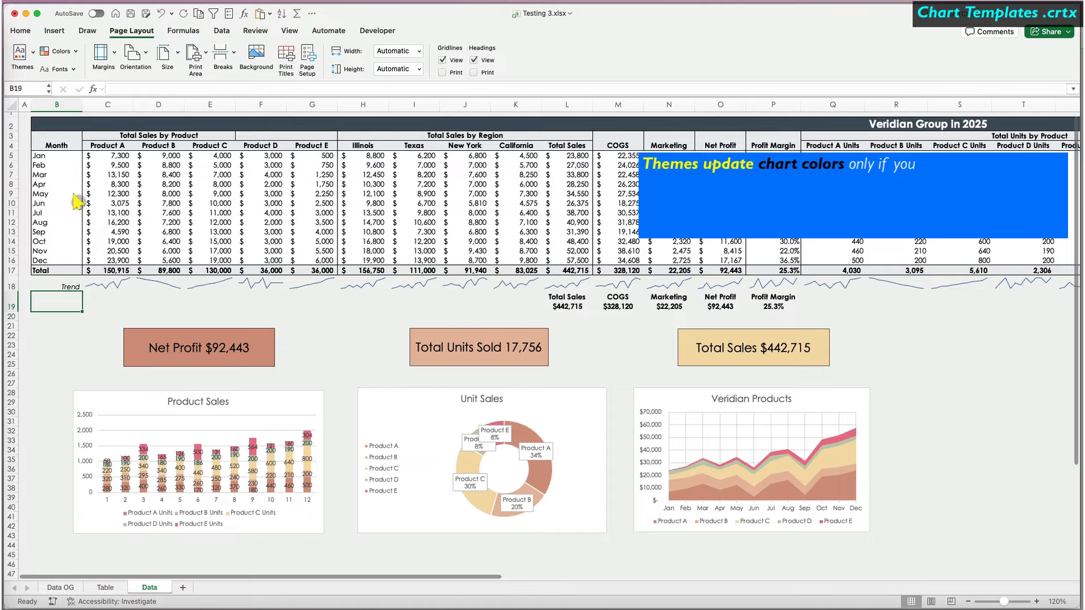
{"action": "left_click", "coordinate": [31, 50]}
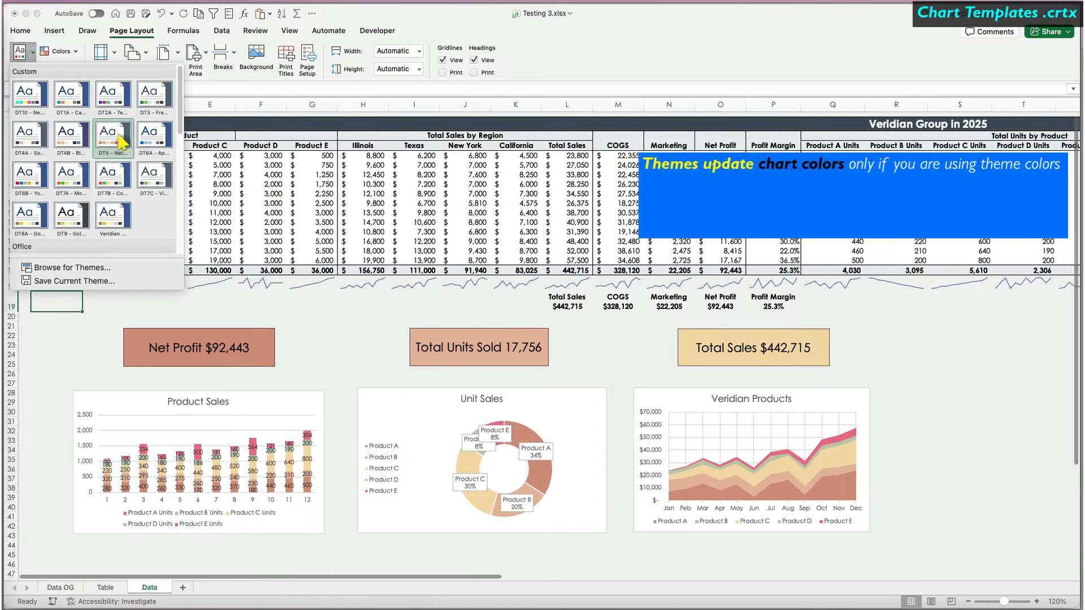
{"action": "left_click", "coordinate": [39, 178]}
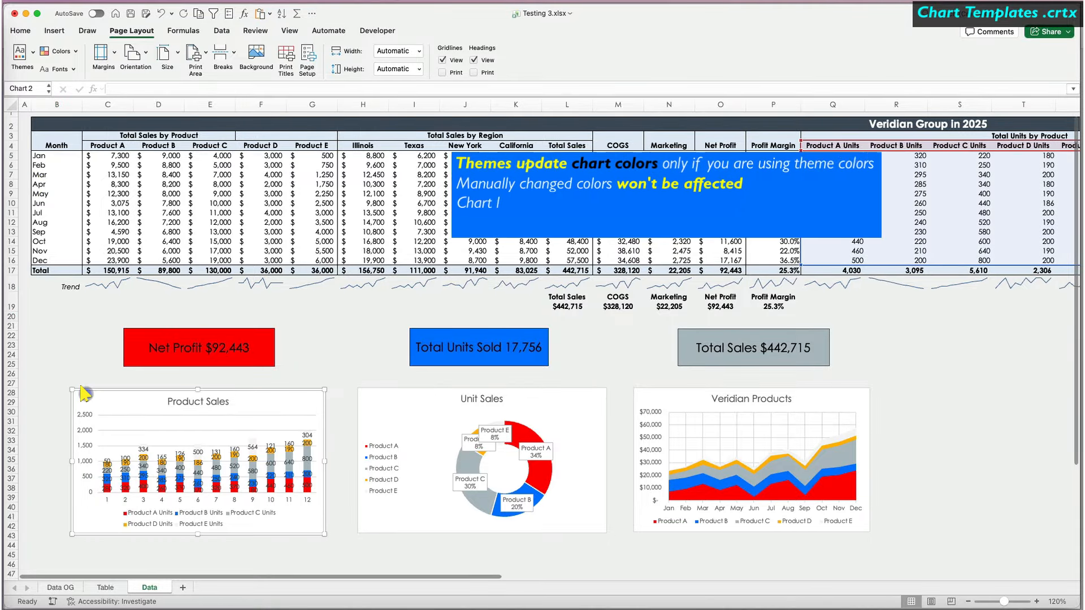
Apply the chart template StackedColumnChart-Minimal to the Product Sales chart.
{"action": "left_click", "coordinate": [421, 31]}
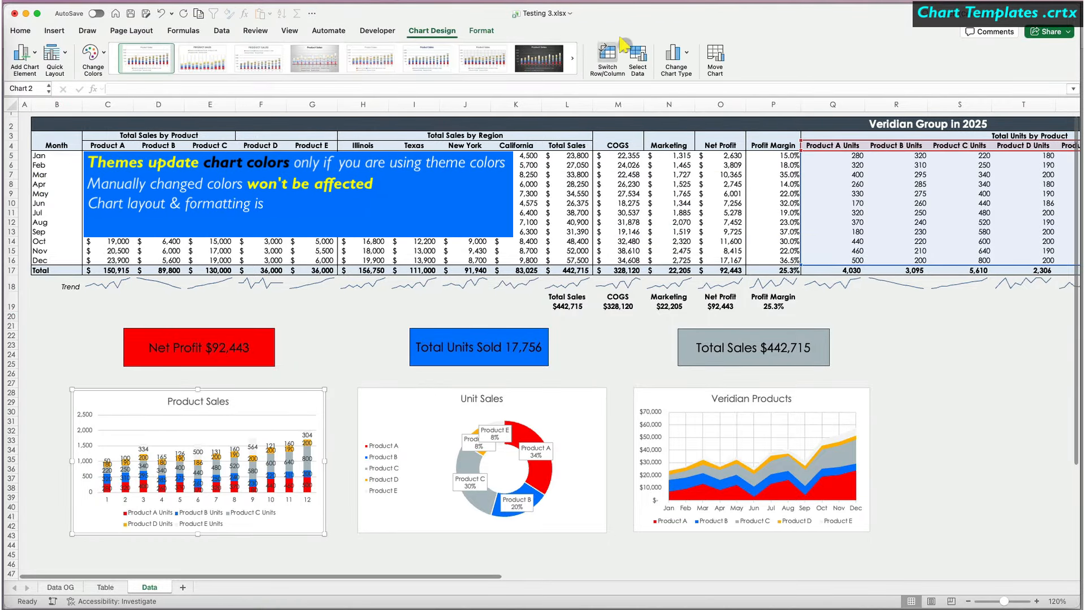
{"action": "left_click", "coordinate": [678, 52]}
{"action": "mouse_move", "coordinate": [710, 195]}
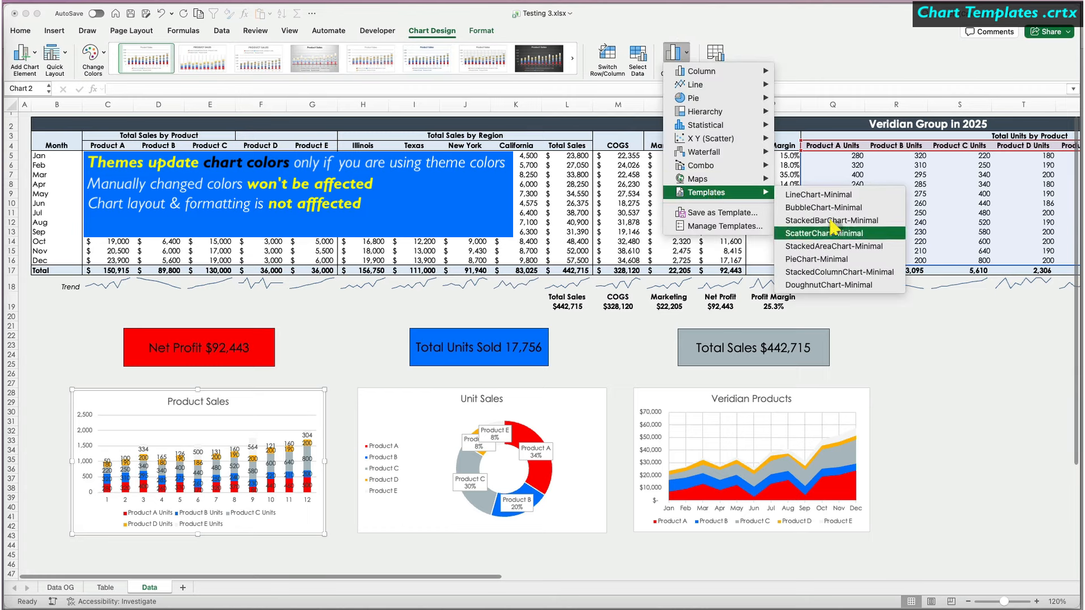
{"action": "left_click", "coordinate": [835, 273]}
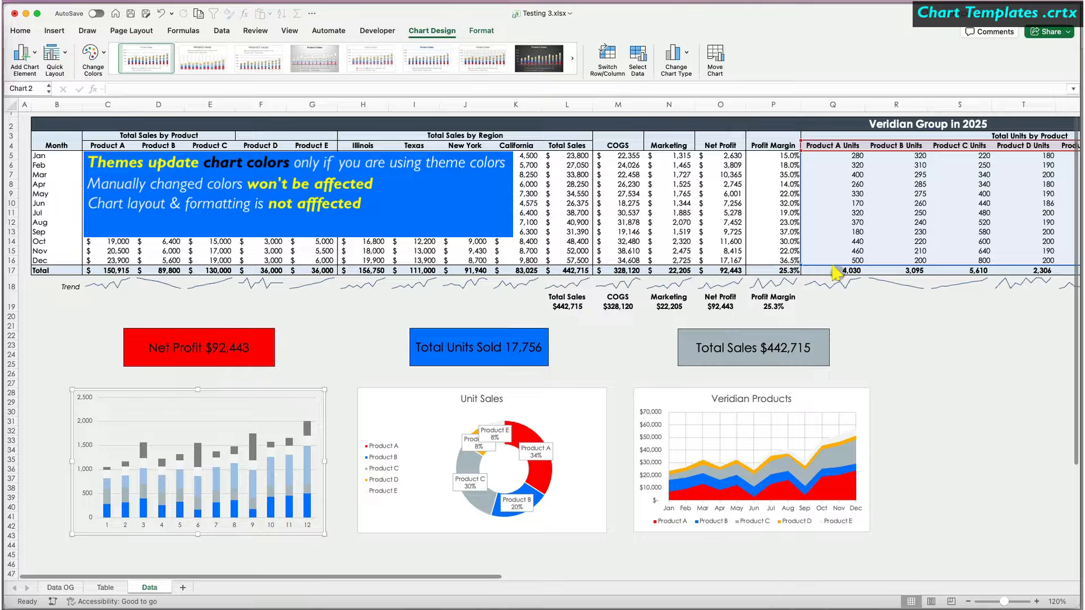
Apply the chart template DoughnutChart-Minimal to the Unit Sales chart.
{"action": "left_click", "coordinate": [394, 393]}
{"action": "left_click", "coordinate": [670, 71]}
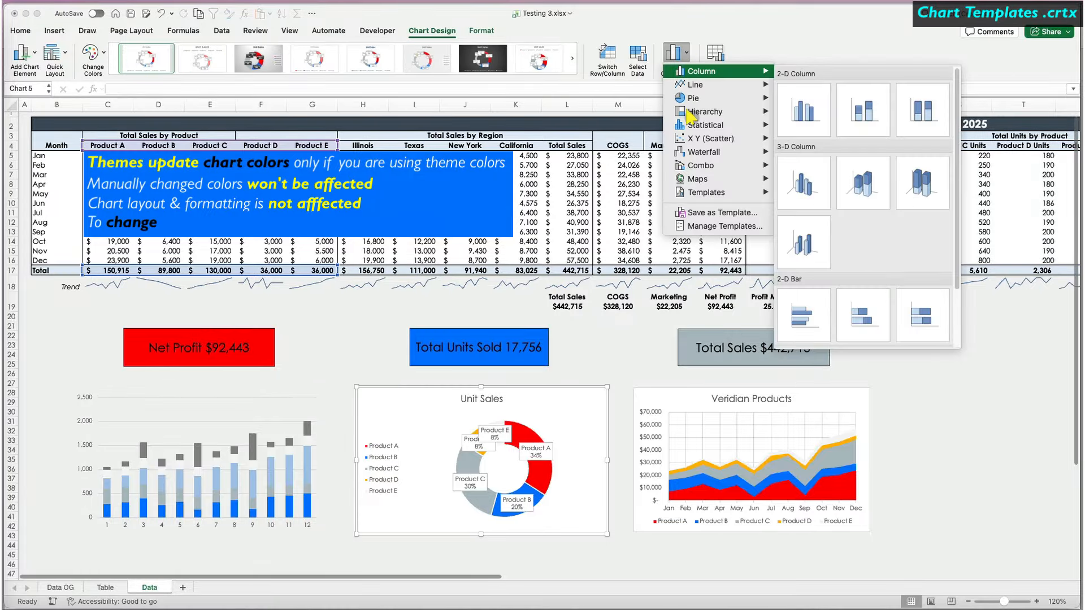
{"action": "mouse_move", "coordinate": [703, 192]}
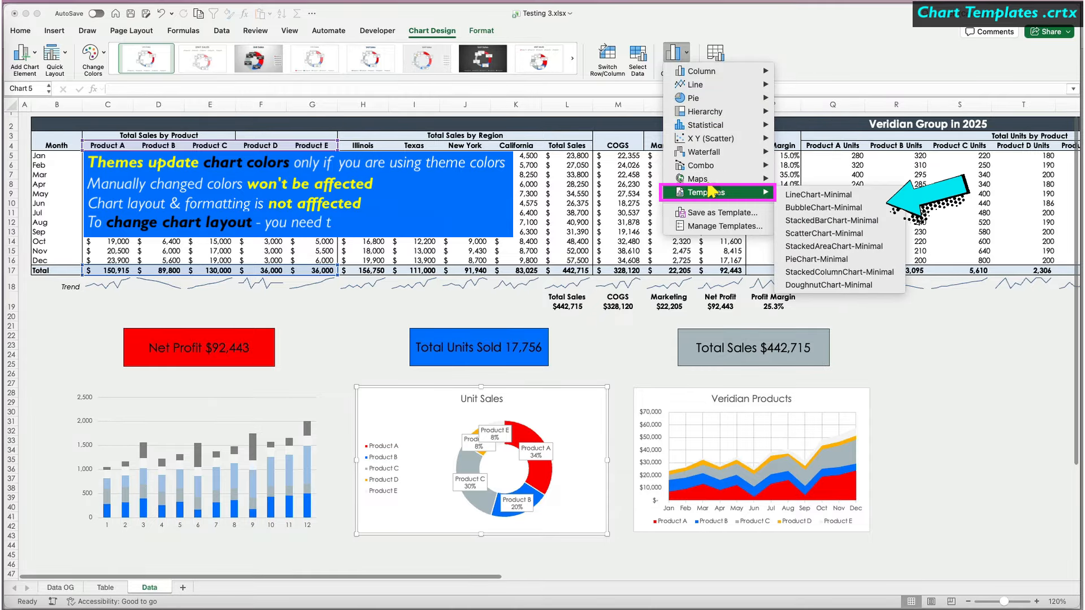
{"action": "left_click", "coordinate": [824, 285]}
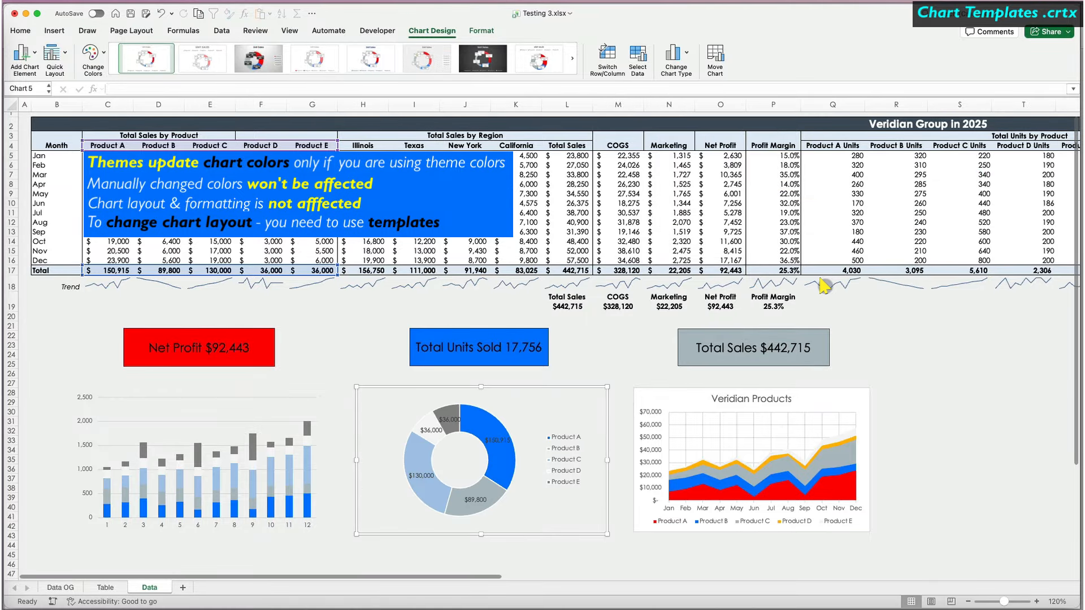
Apply the chart template StackedAreaChart-Minimal to the Veridian Products chart and deselect it.
{"action": "left_click", "coordinate": [824, 396]}
{"action": "left_click", "coordinate": [681, 54]}
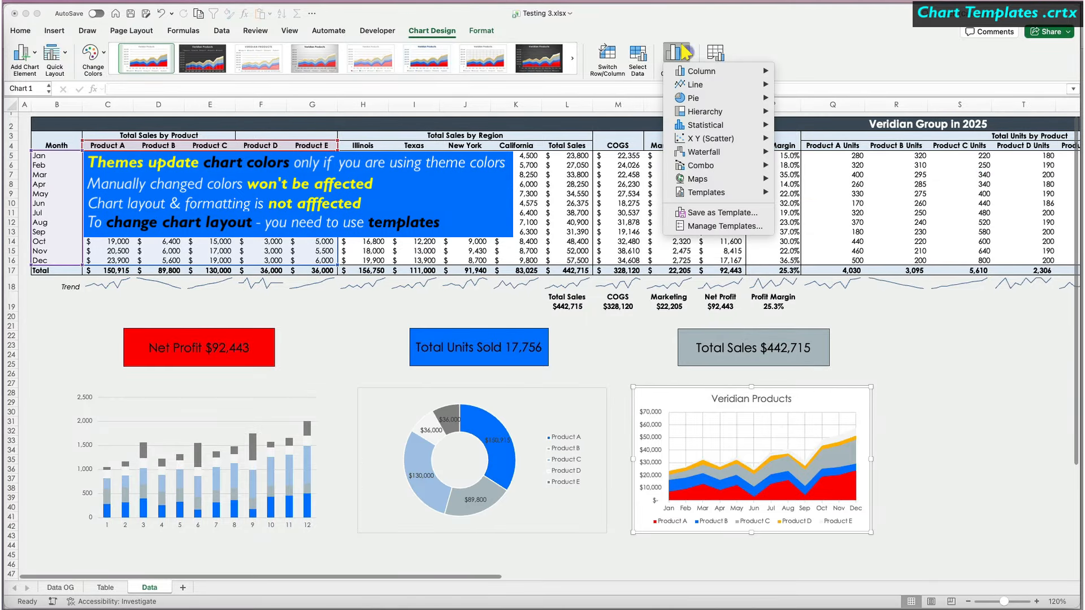
{"action": "mouse_move", "coordinate": [698, 192]}
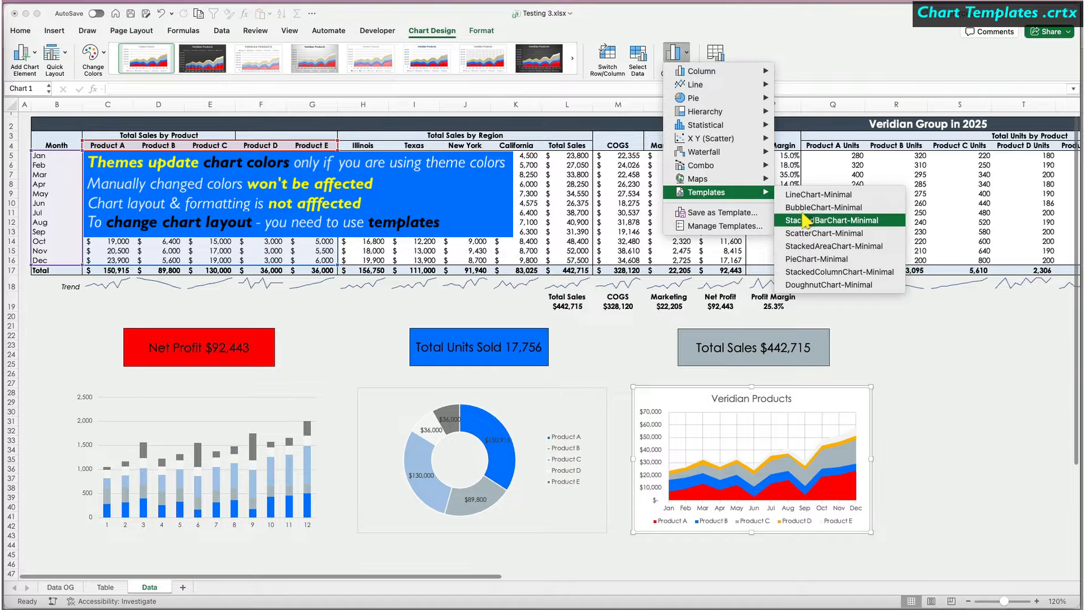
{"action": "left_click", "coordinate": [809, 246]}
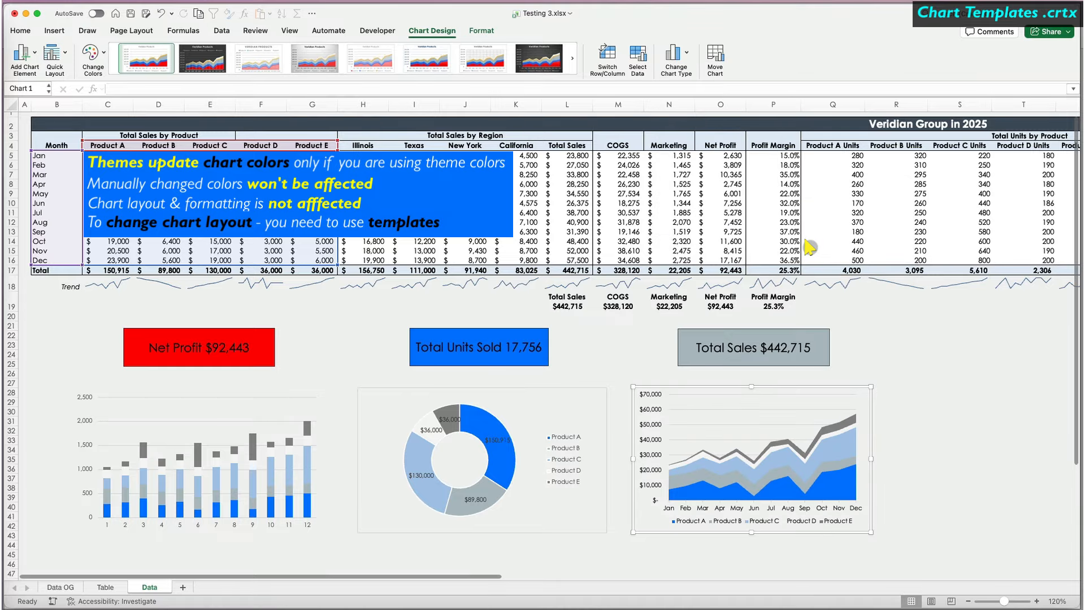
{"action": "left_click", "coordinate": [908, 337]}
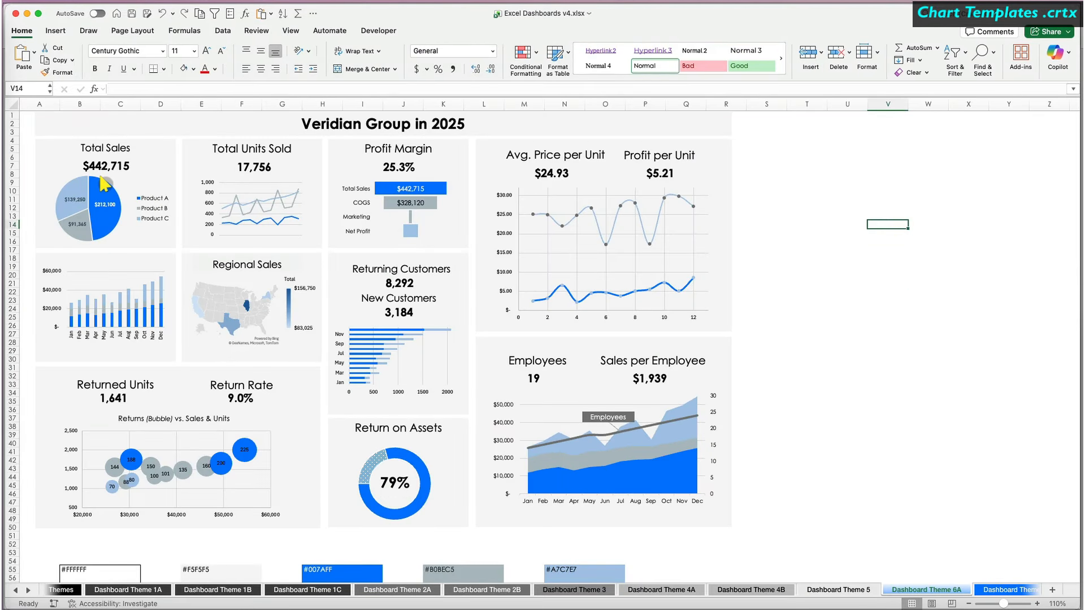
In Excel Dashboards v4.xlsx, save the Total Sales pie chart on the Dashboard Theme 6A sheet as the chart template BluePieChart.crtx.
{"action": "left_click", "coordinate": [103, 182]}
{"action": "left_click", "coordinate": [125, 234]}
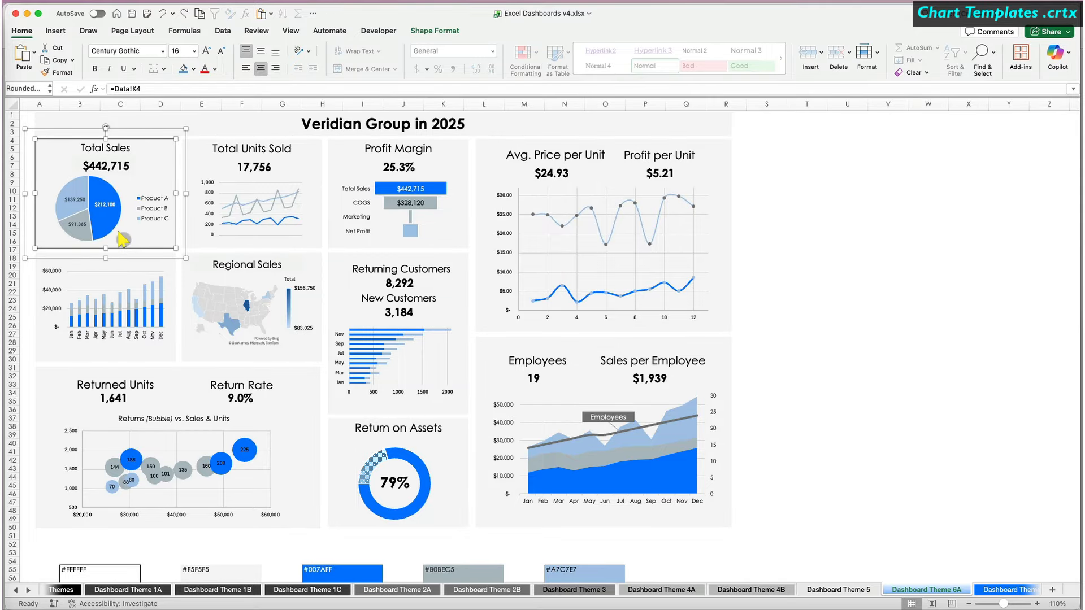
{"action": "left_click", "coordinate": [120, 241]}
{"action": "left_click", "coordinate": [115, 249]}
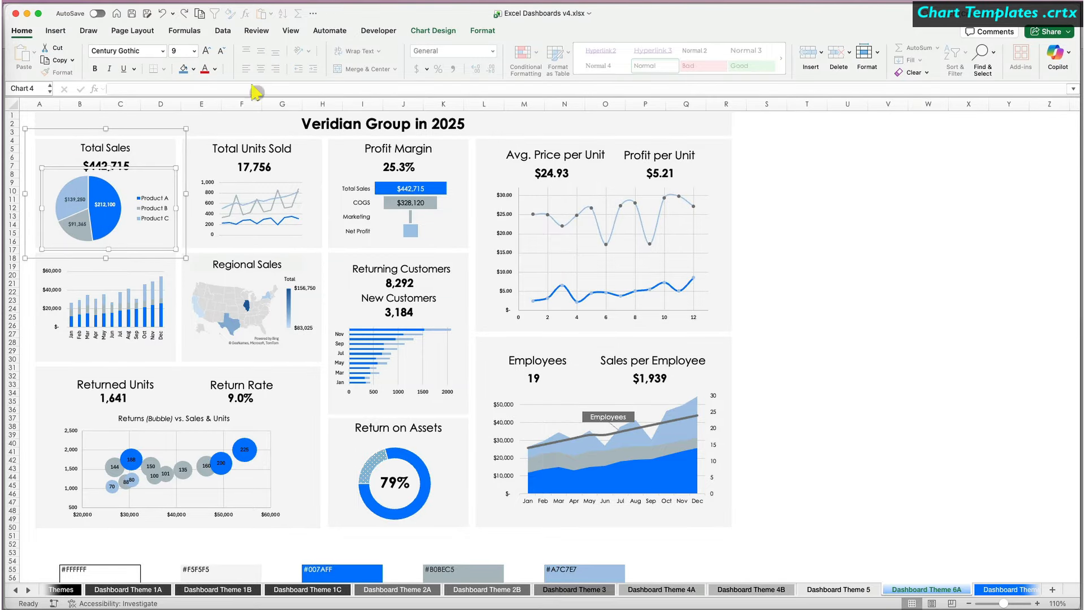
{"action": "left_click", "coordinate": [433, 31]}
{"action": "left_click", "coordinate": [679, 52]}
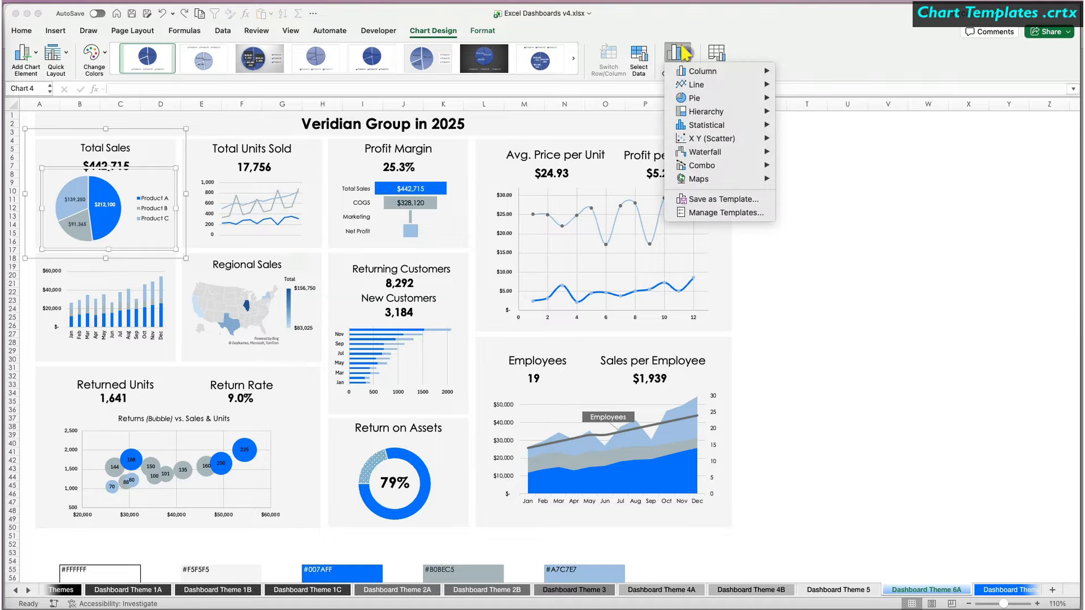
{"action": "left_click", "coordinate": [699, 197]}
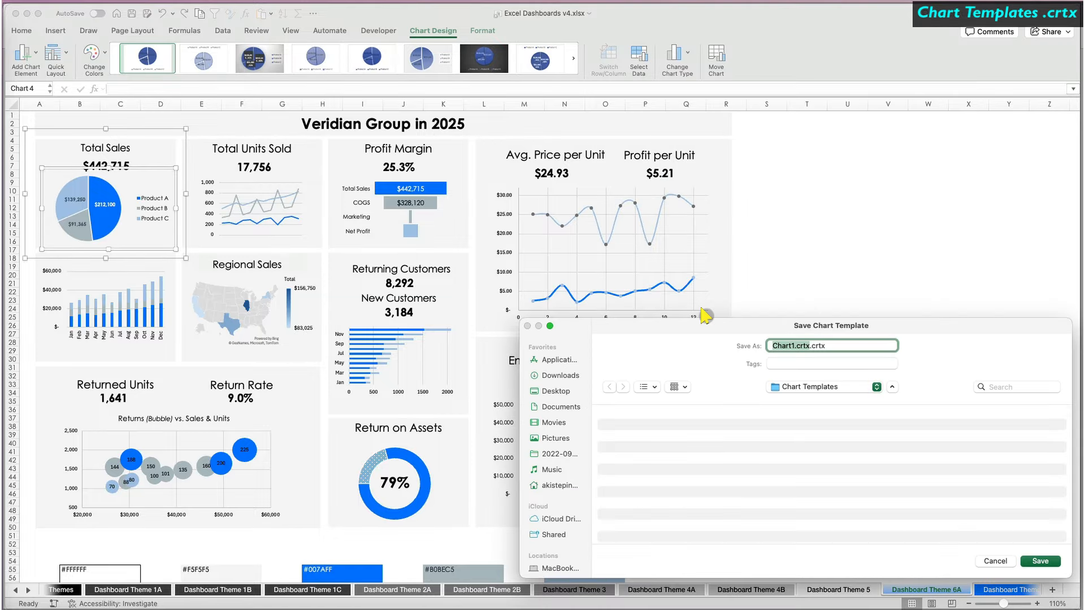
{"action": "key", "text": "Return"}
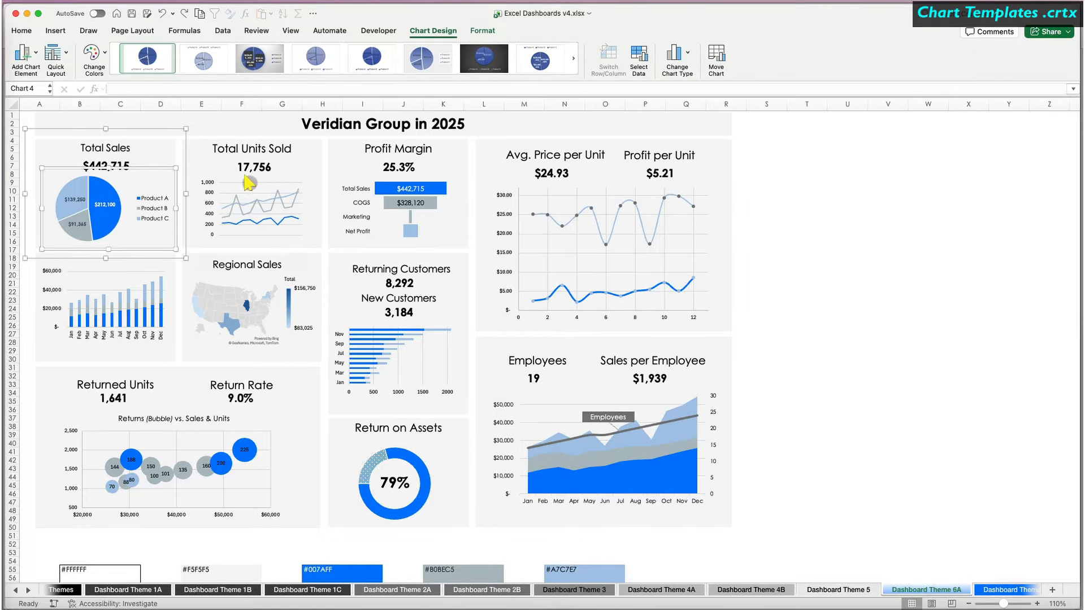
Save the Total Units Sold line chart as the chart template BlueLineChart.crtx.
{"action": "left_click", "coordinate": [225, 236]}
{"action": "left_click", "coordinate": [674, 52]}
{"action": "mouse_move", "coordinate": [762, 192]}
{"action": "left_click", "coordinate": [695, 212]}
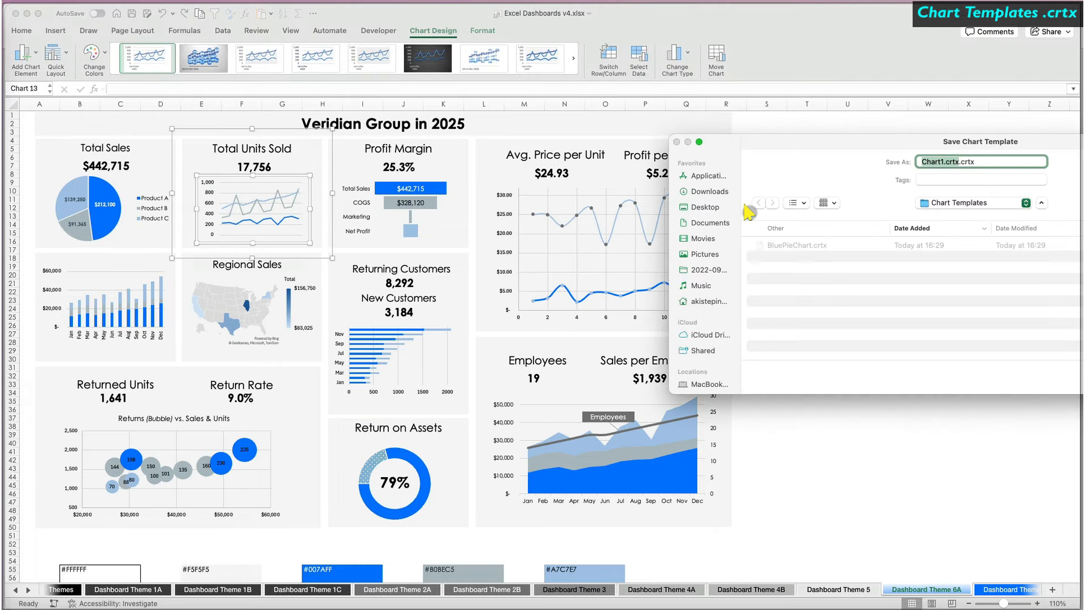
{"action": "left_click", "coordinate": [774, 245]}
{"action": "key", "text": "Return"}
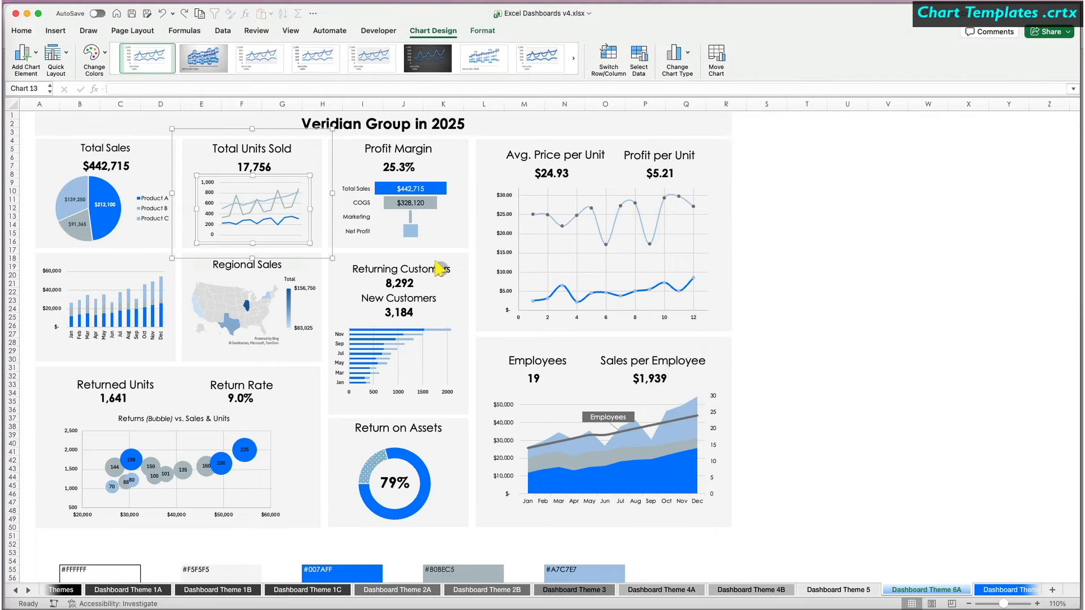
Save the stacked column chart below Total Sales as the chart template BlueColumnChart.crtx.
{"action": "left_click", "coordinate": [150, 286]}
{"action": "right_click", "coordinate": [157, 346]}
{"action": "left_click", "coordinate": [197, 459]}
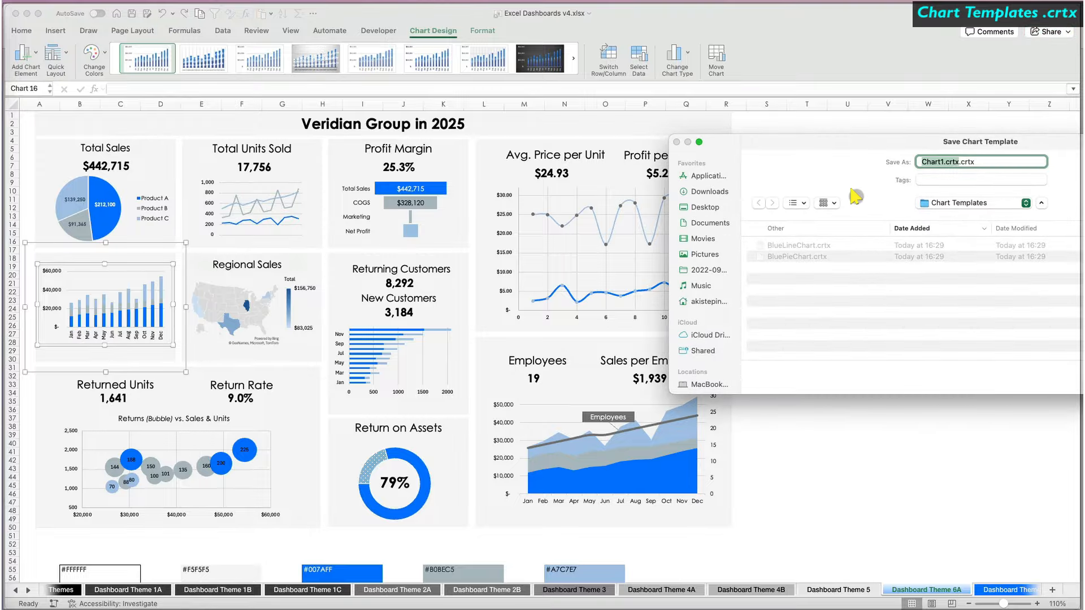
{"action": "left_click", "coordinate": [791, 253]}
{"action": "left_click_drag", "start_coordinate": [946, 161], "coordinate": [936, 160]}
{"action": "type", "text": "Column"}
{"action": "key", "text": "Return"}
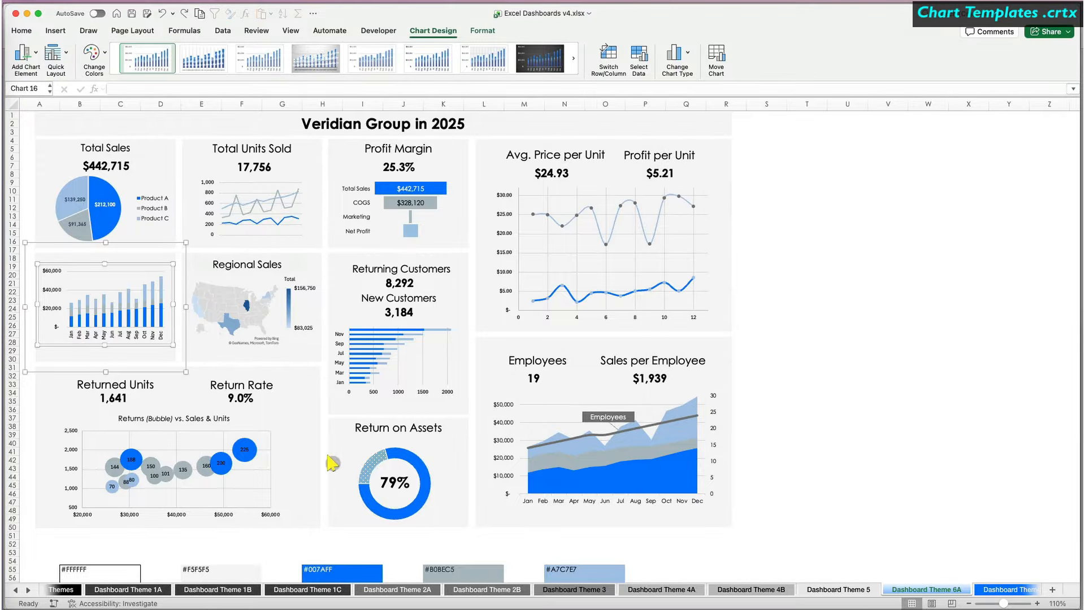
Save the Returns (Bubble) vs. Sales & Units chart as the chart template BlueBubbleChart.crtx.
{"action": "left_click", "coordinate": [254, 473]}
{"action": "left_click", "coordinate": [248, 518]}
{"action": "right_click", "coordinate": [249, 518]}
{"action": "left_click", "coordinate": [266, 511]}
{"action": "left_click", "coordinate": [804, 245]}
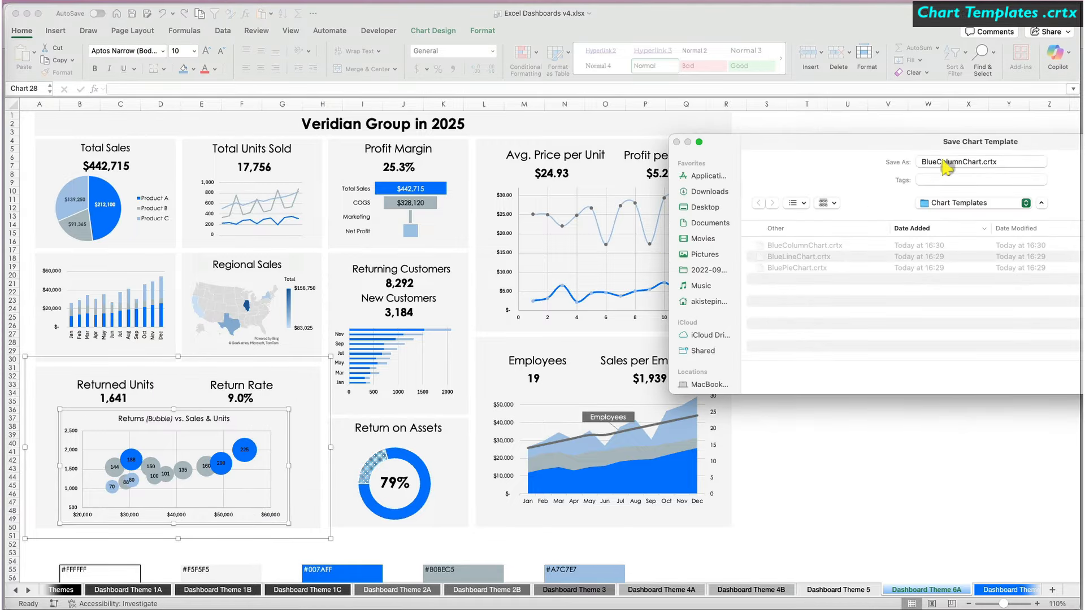
{"action": "left_click_drag", "start_coordinate": [962, 162], "coordinate": [936, 159]}
{"action": "type", "text": "Bubble"}
{"action": "key", "text": "Return"}
Save the bar chart under Returning Customers and New Customers as the chart template BlueBarChart.crtx.
{"action": "left_click", "coordinate": [413, 334]}
{"action": "left_click", "coordinate": [413, 393]}
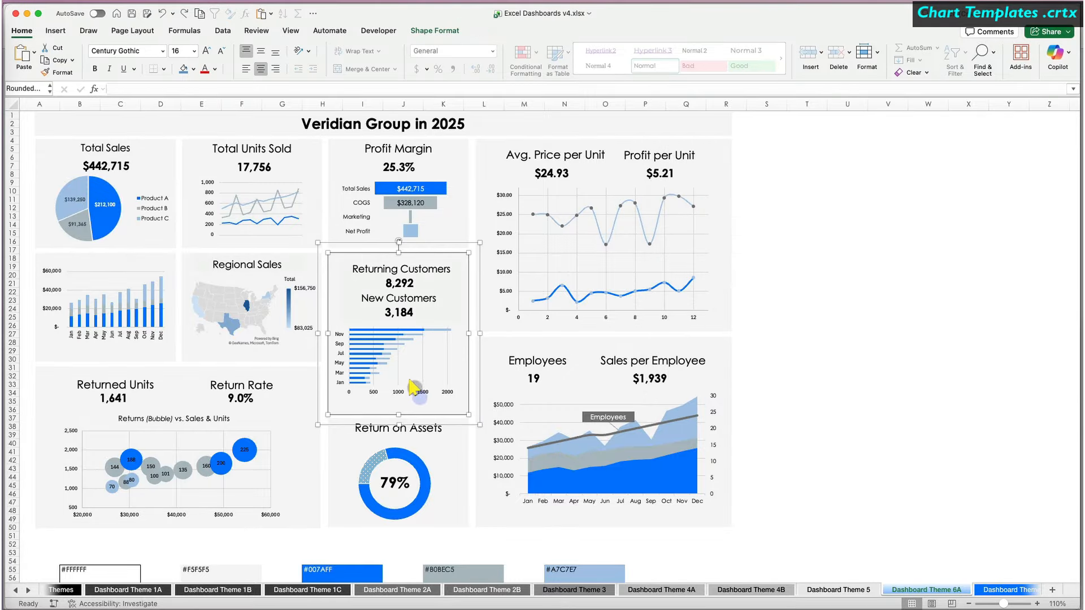
{"action": "left_click", "coordinate": [414, 390]}
{"action": "right_click", "coordinate": [345, 393]}
{"action": "left_click", "coordinate": [367, 508]}
{"action": "left_click", "coordinate": [792, 256]}
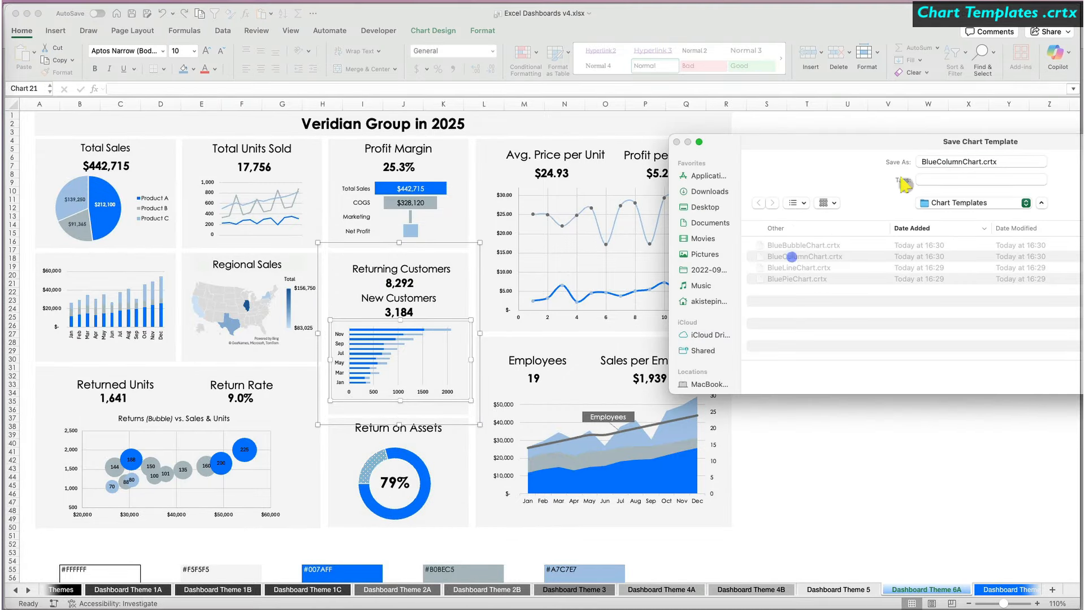
{"action": "left_click_drag", "start_coordinate": [963, 161], "coordinate": [943, 161]}
{"action": "type", "text": "Bar"}
{"action": "key", "text": "Return"}
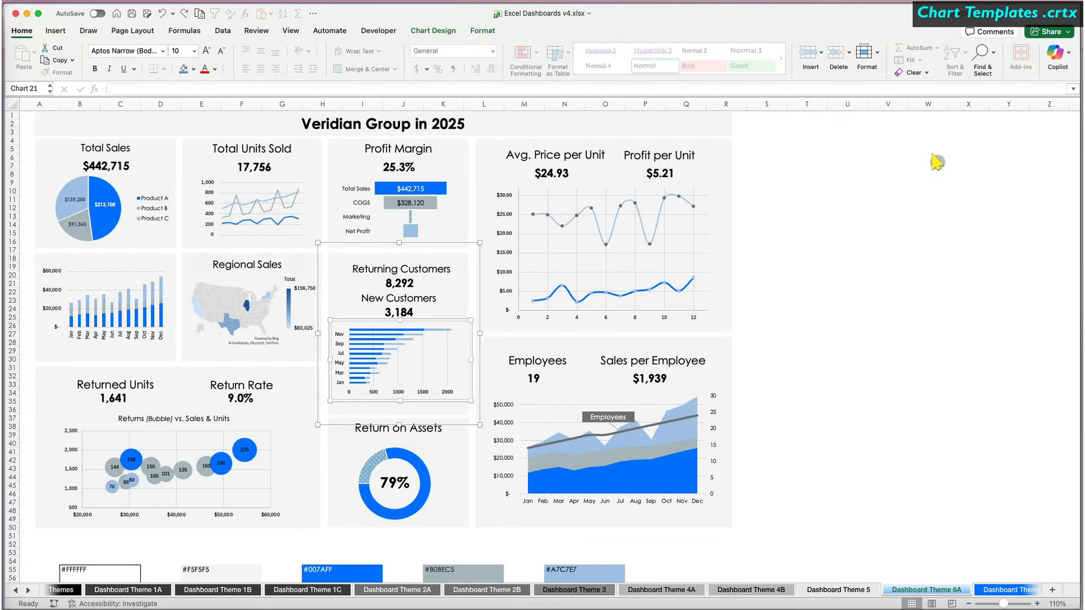
Save the scatter chart under Avg. Price per Unit and Profit per Unit as the chart template BlueScatterChart.crtx.
{"action": "left_click", "coordinate": [686, 294]}
{"action": "left_click", "coordinate": [434, 31]}
{"action": "left_click", "coordinate": [676, 52]}
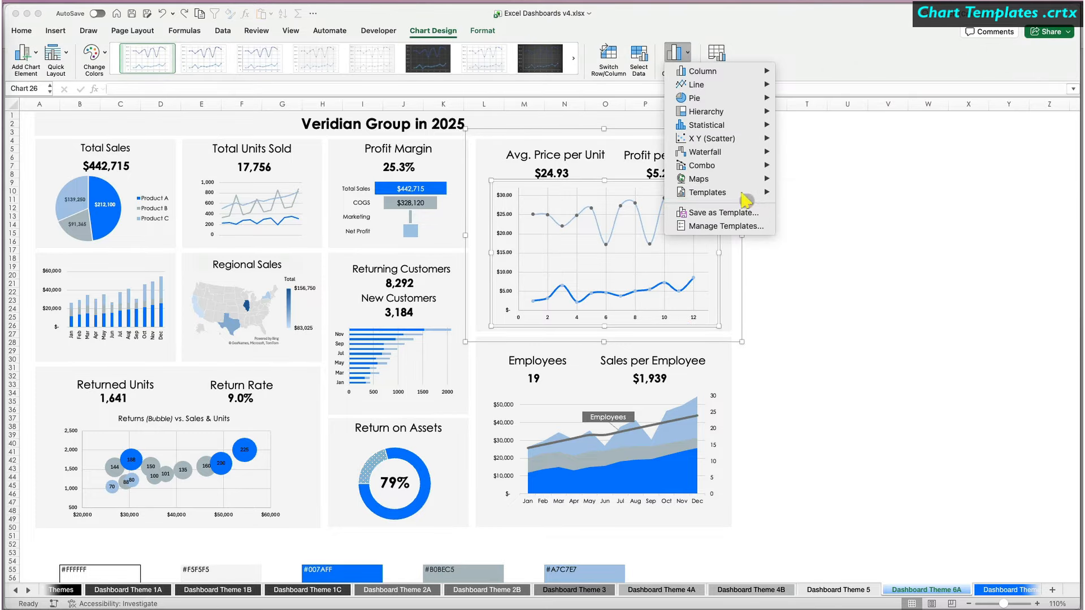
{"action": "left_click", "coordinate": [724, 212]}
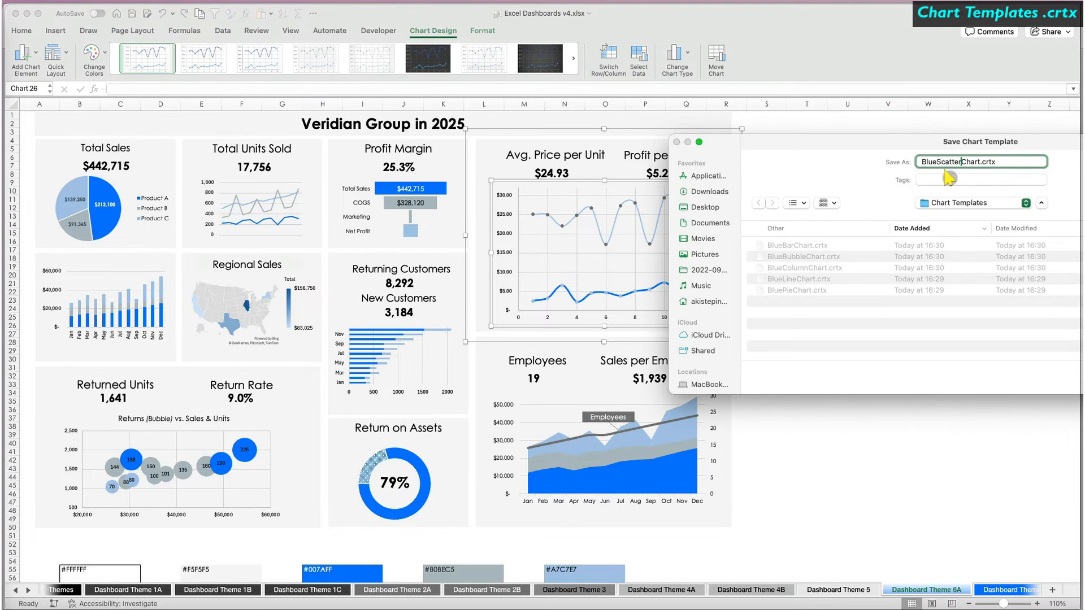
{"action": "key", "text": "Return"}
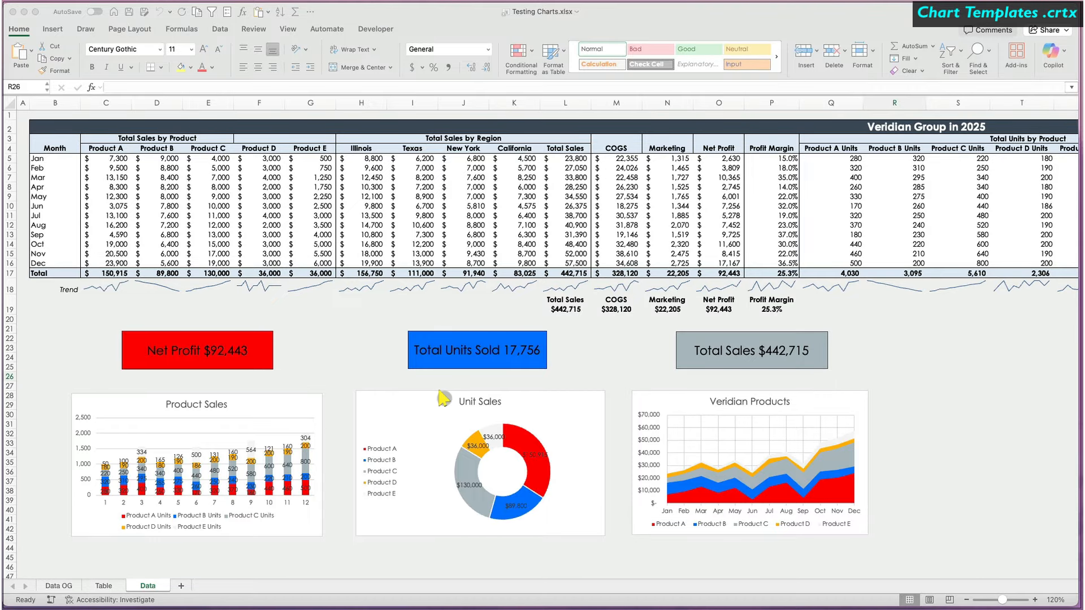
In Testing Charts.xlsx, apply the chart template BlueColumnChart to the Product Sales chart on the Data sheet.
{"action": "left_click", "coordinate": [277, 396]}
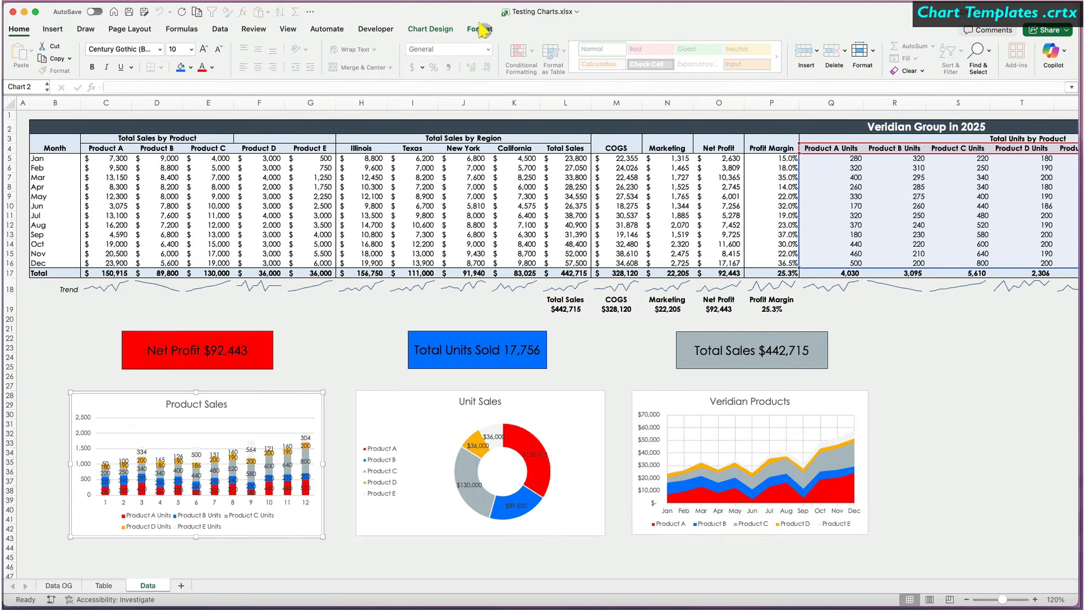
{"action": "left_click", "coordinate": [448, 28]}
{"action": "left_click", "coordinate": [677, 50]}
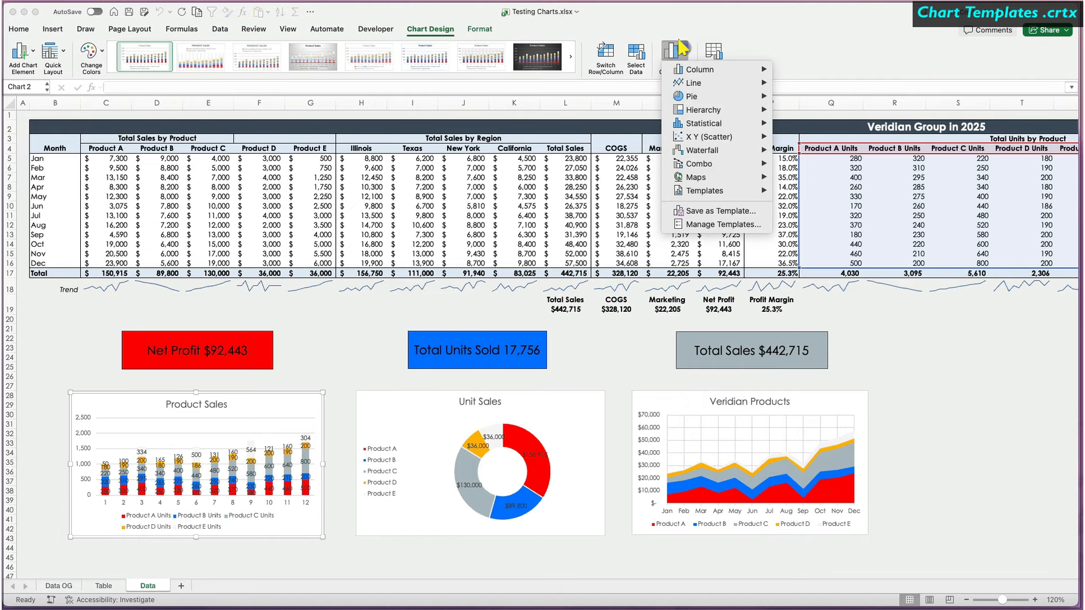
{"action": "mouse_move", "coordinate": [700, 185]}
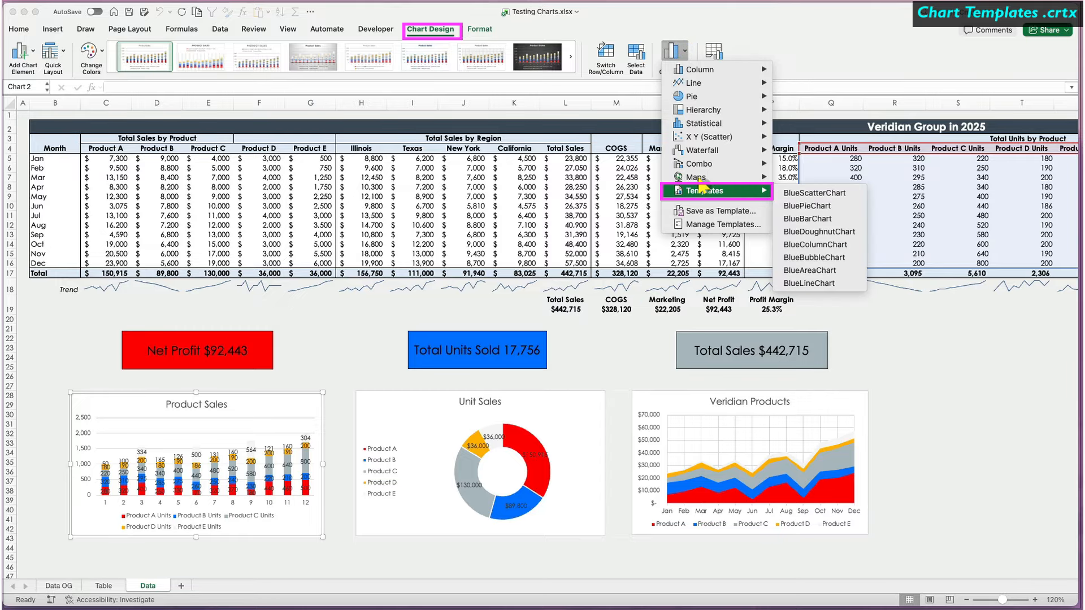
{"action": "left_click", "coordinate": [814, 244]}
Change the Unit Sales doughnut chart to the chart template BluePieChart.
{"action": "left_click", "coordinate": [591, 394]}
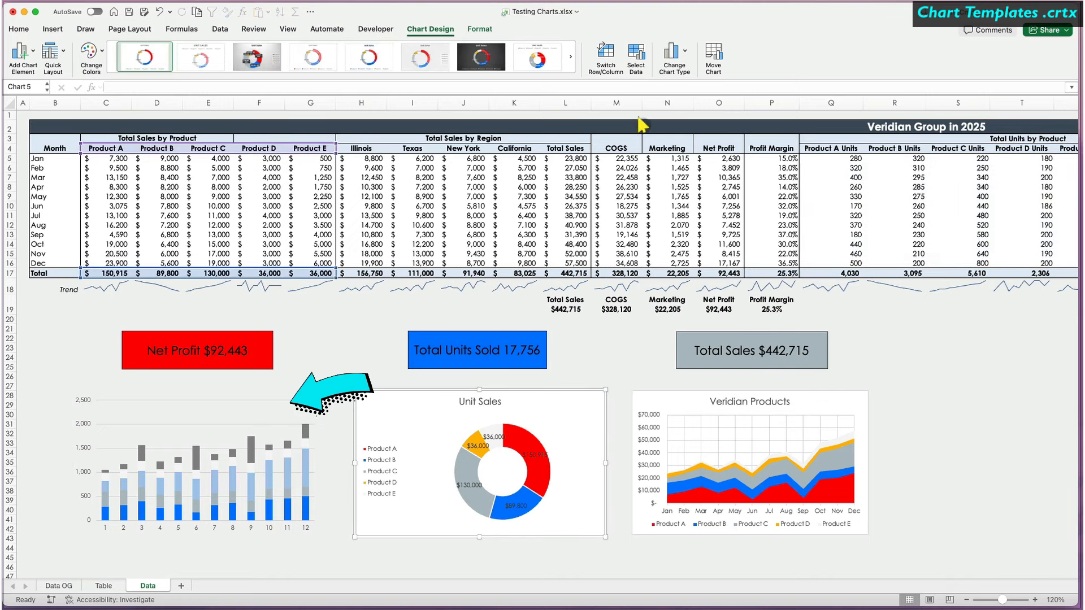
{"action": "left_click", "coordinate": [673, 52]}
{"action": "mouse_move", "coordinate": [703, 193]}
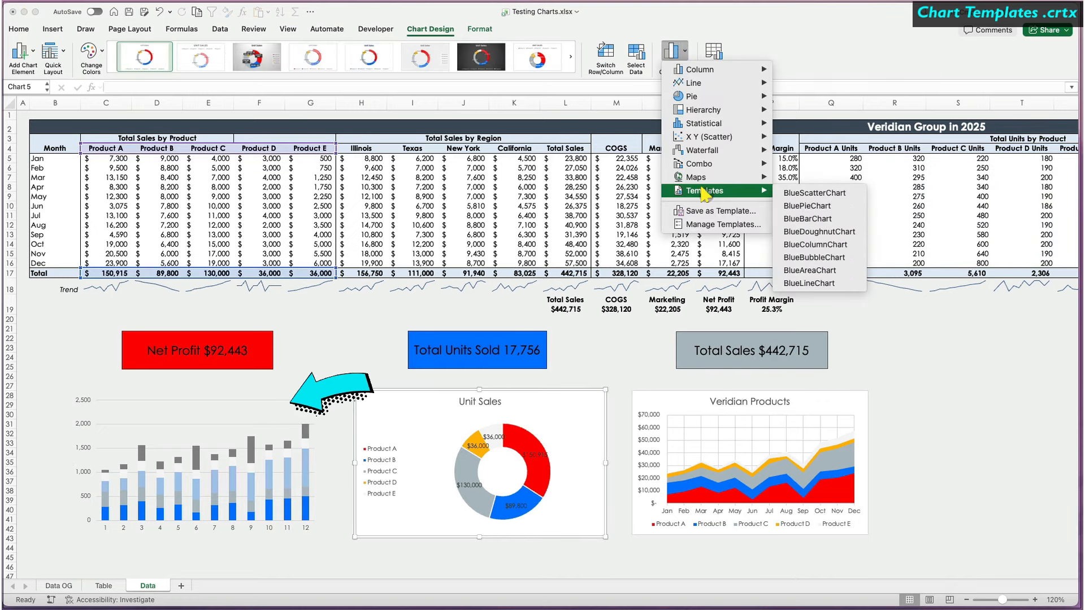
{"action": "left_click", "coordinate": [796, 205]}
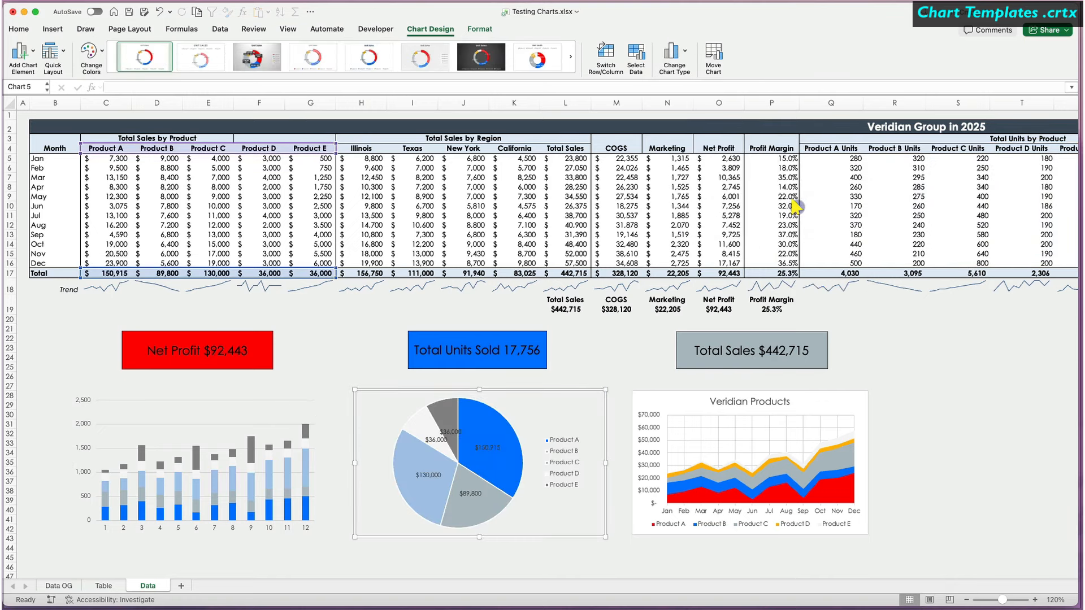
Apply the chart template BlueAreaChart to the Veridian Products area chart.
{"action": "left_click", "coordinate": [674, 391]}
{"action": "left_click", "coordinate": [683, 53]}
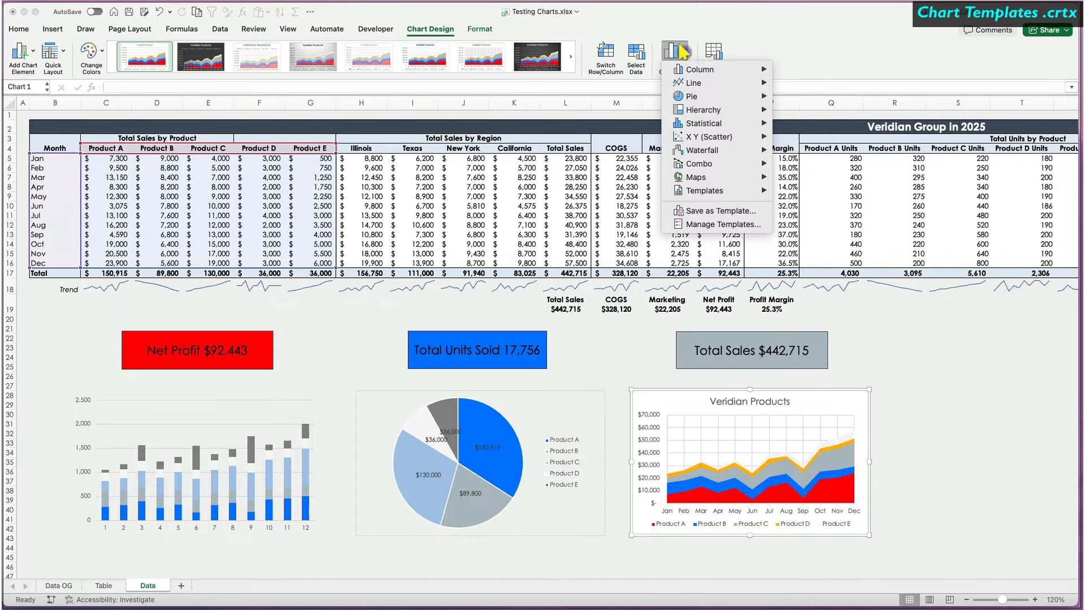
{"action": "mouse_move", "coordinate": [703, 186]}
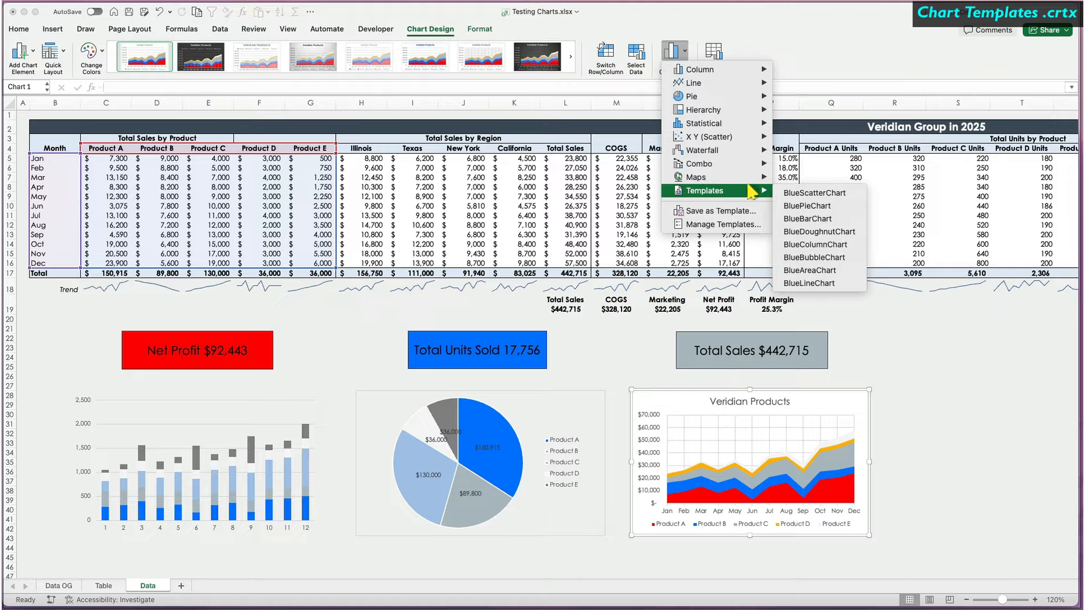
{"action": "left_click", "coordinate": [807, 270]}
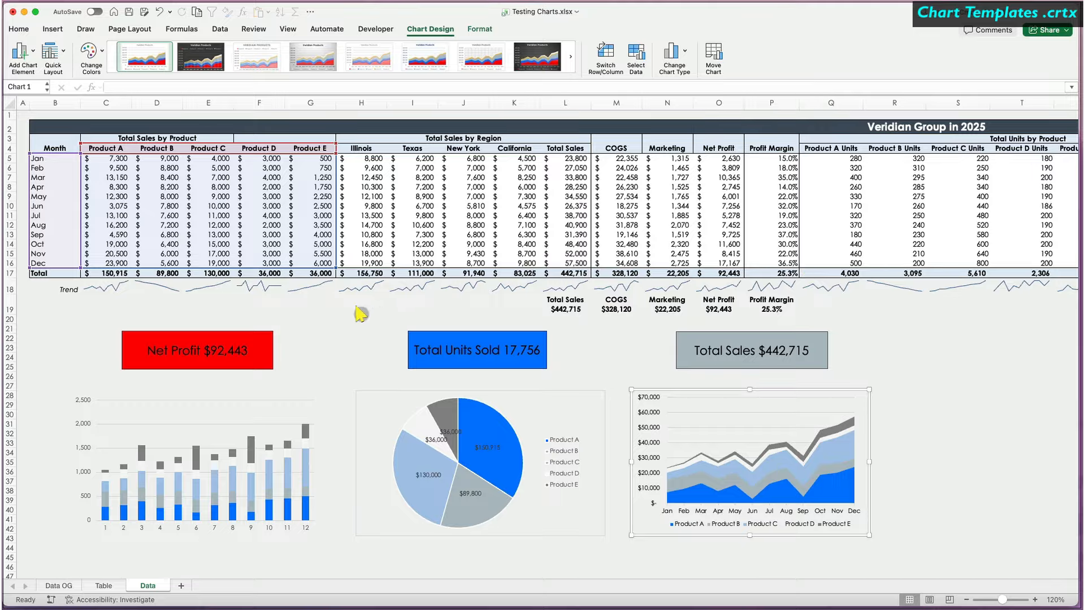
Recolor the column, pie and area charts with the first Colorful palette of the current theme.
{"action": "left_click", "coordinate": [290, 399]}
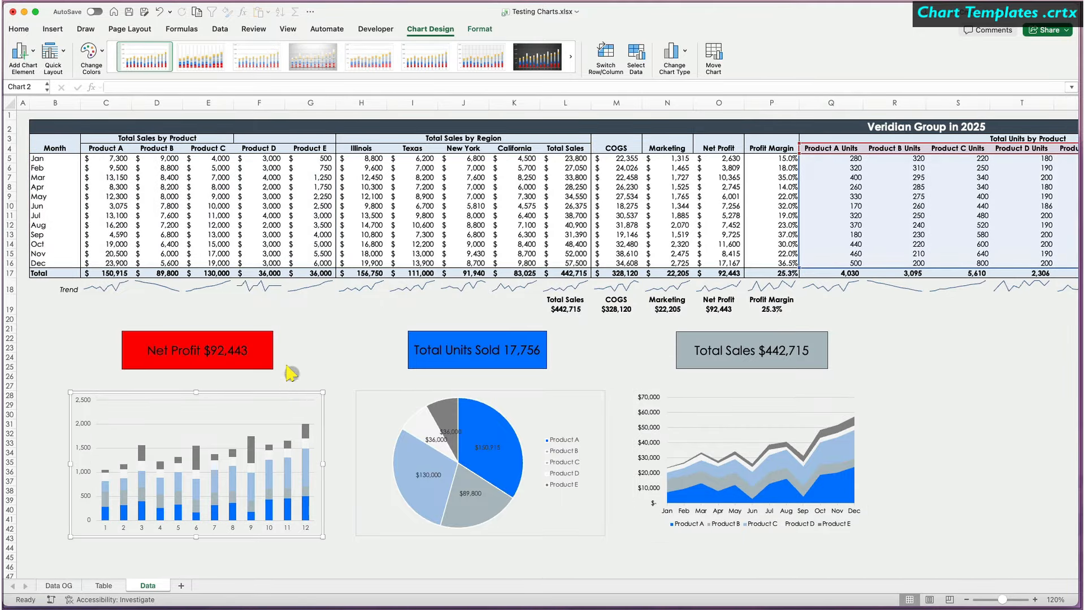
{"action": "left_click", "coordinate": [90, 54]}
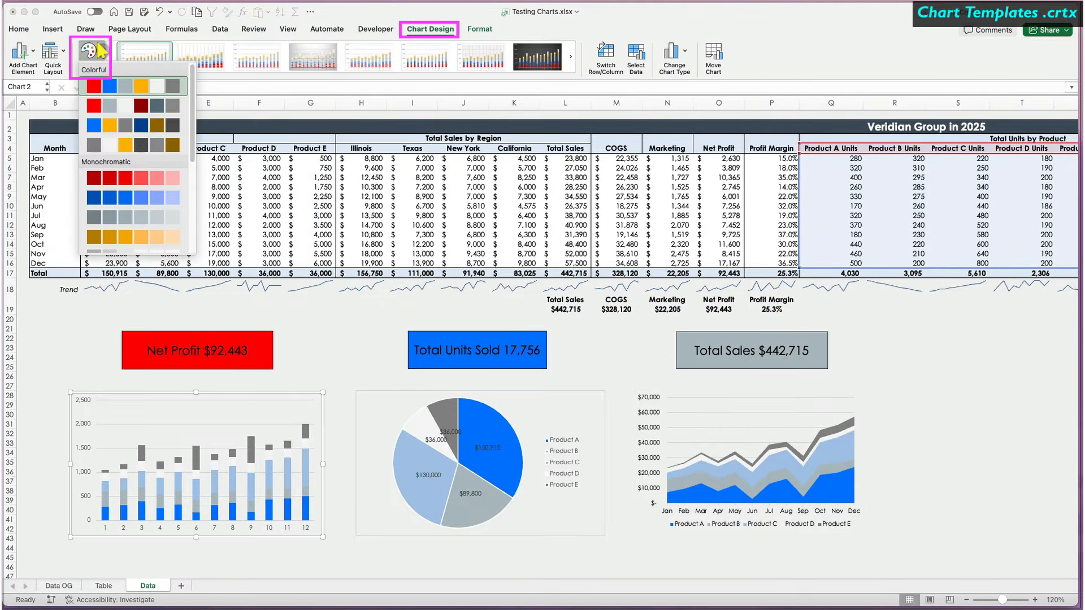
{"action": "left_click", "coordinate": [105, 85]}
{"action": "left_click", "coordinate": [367, 390]}
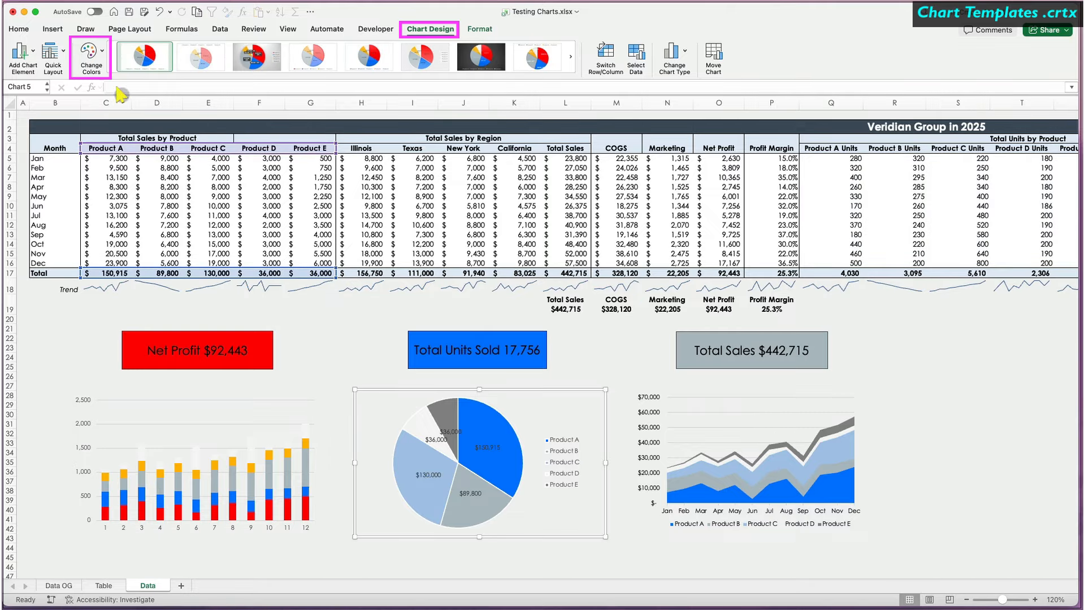
{"action": "left_click", "coordinate": [91, 54]}
{"action": "left_click", "coordinate": [104, 85]}
{"action": "left_click", "coordinate": [644, 397]}
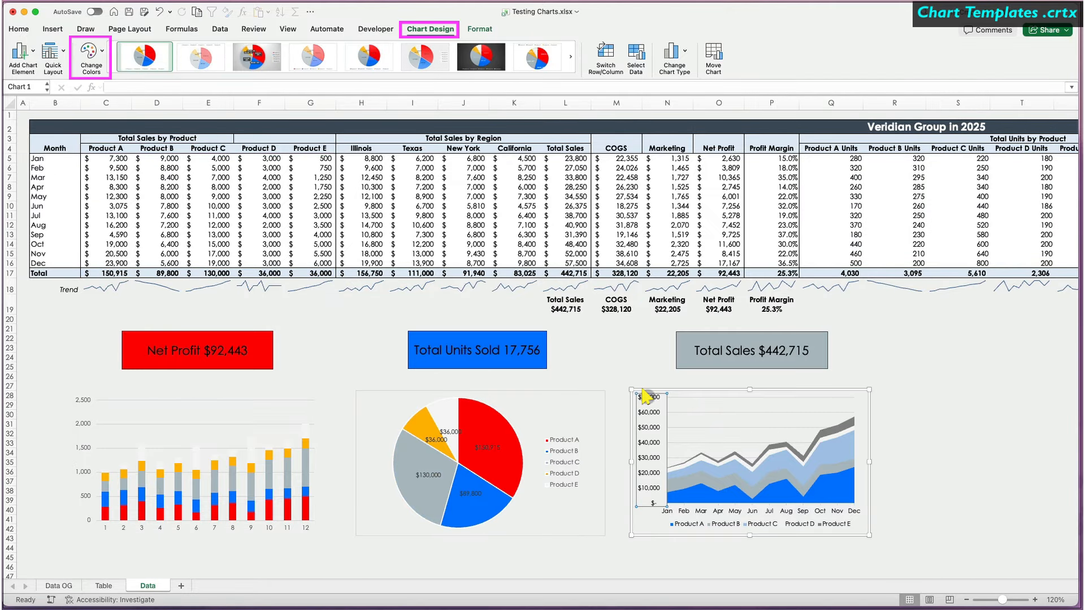
{"action": "left_click", "coordinate": [100, 51]}
{"action": "left_click", "coordinate": [104, 84]}
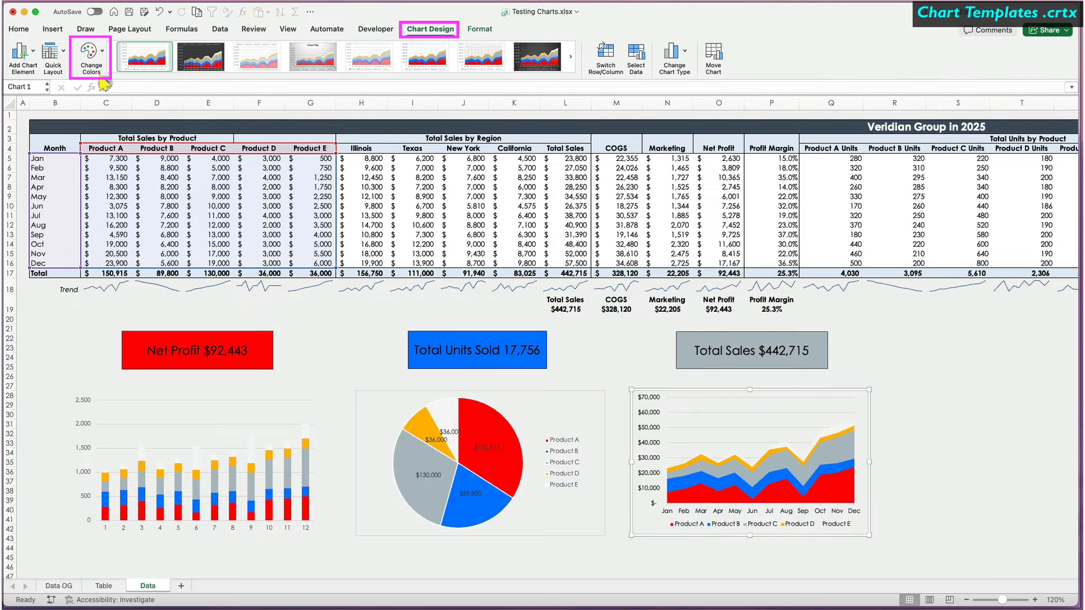
Apply the custom theme DT3 to the Testing Charts workbook, followed by the custom theme DT4A.
{"action": "left_click", "coordinate": [135, 28]}
{"action": "left_click", "coordinate": [18, 52]}
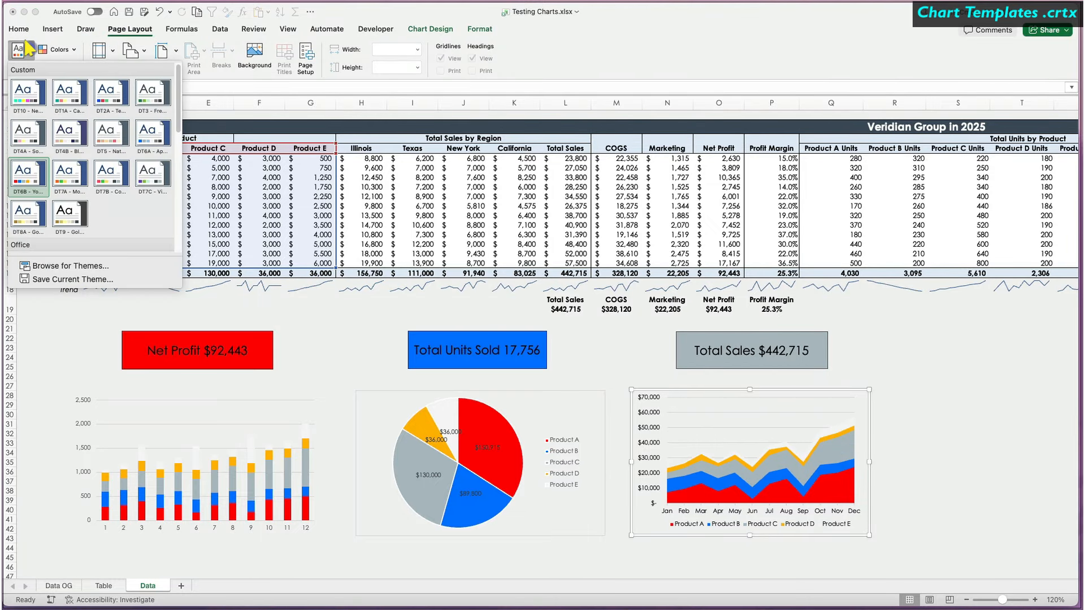
{"action": "left_click", "coordinate": [137, 91]}
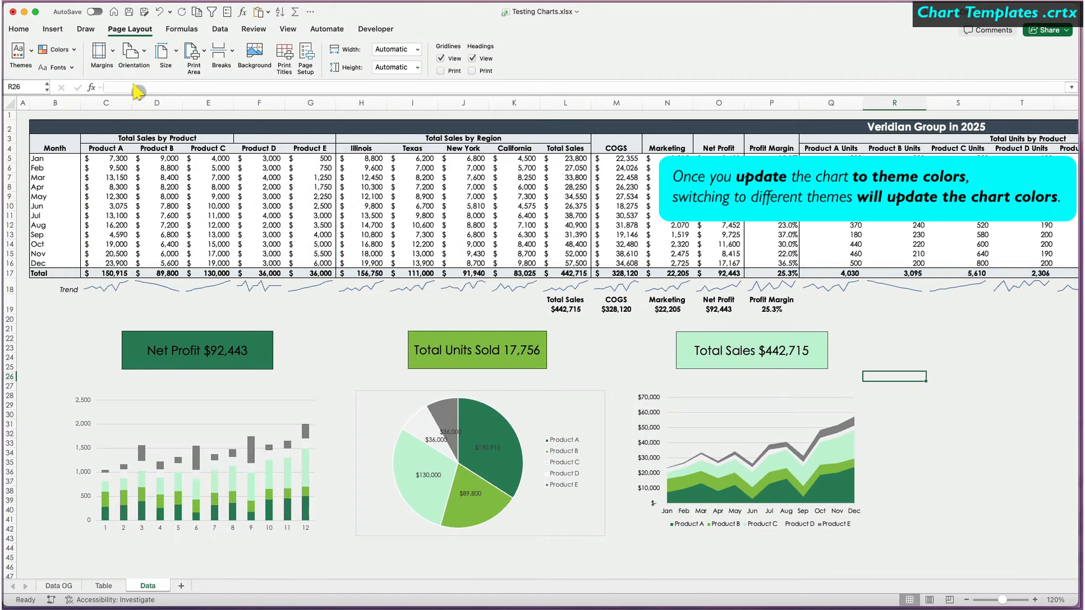
{"action": "left_click", "coordinate": [18, 52]}
{"action": "left_click", "coordinate": [25, 135]}
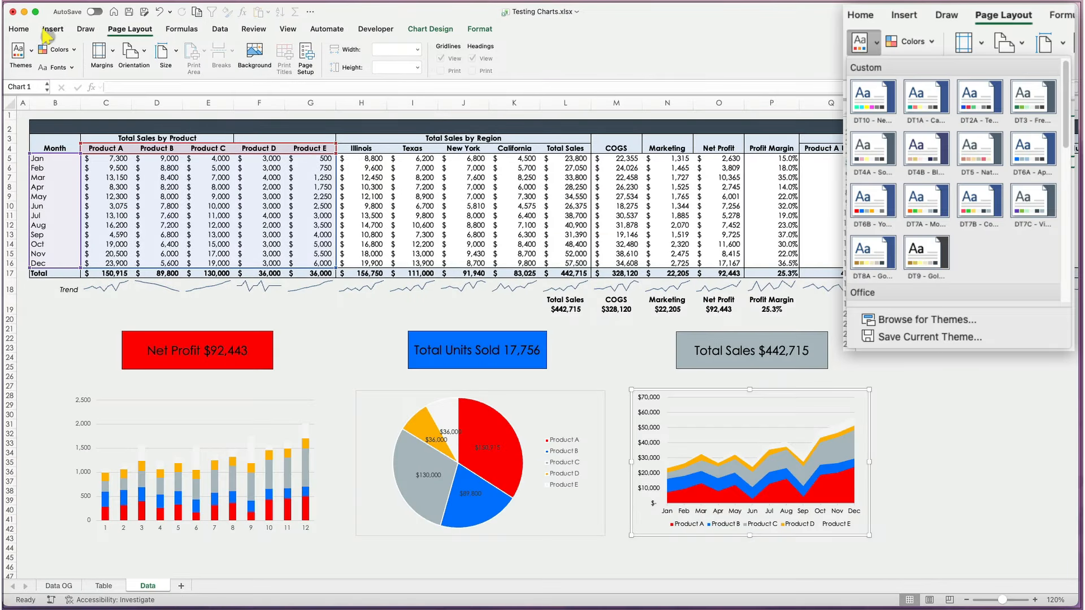
Reapply the custom theme DT3 to the workbook and switch it to DT4A again.
{"action": "left_click", "coordinate": [18, 50]}
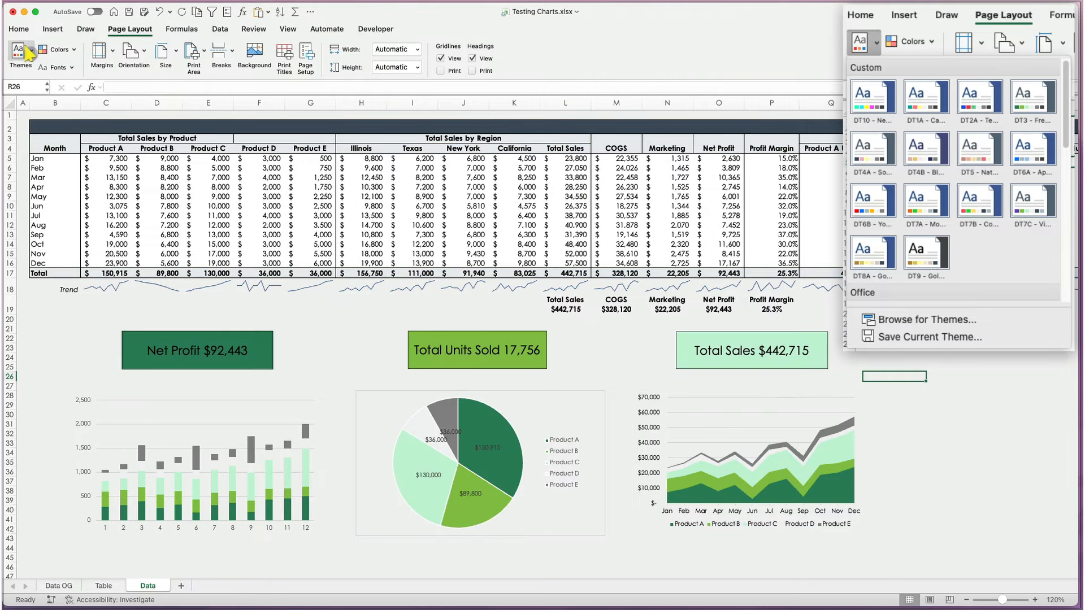
{"action": "left_click", "coordinate": [18, 50]}
{"action": "left_click", "coordinate": [26, 133]}
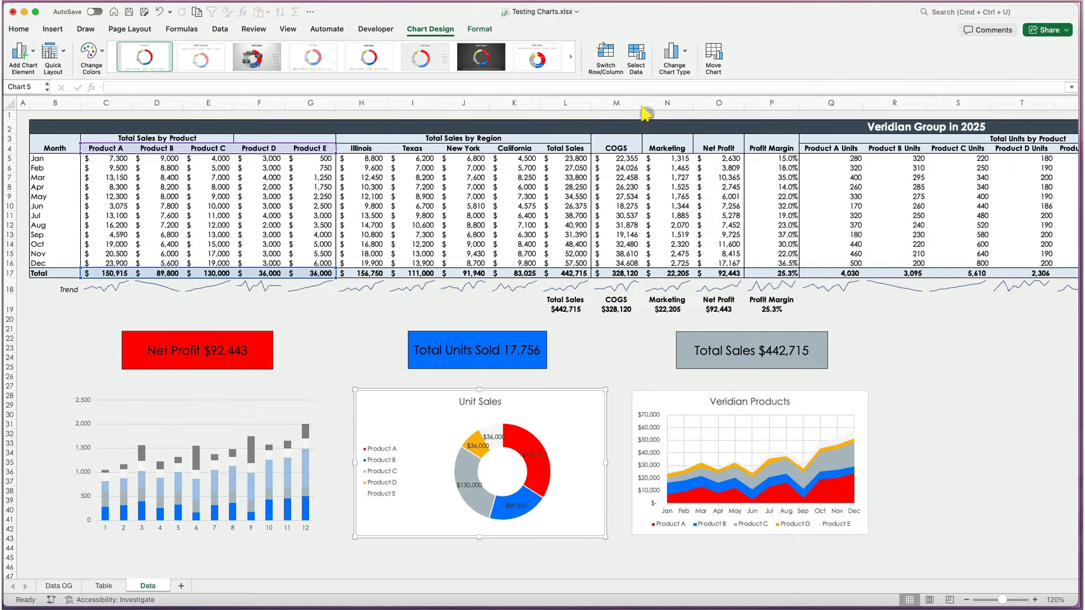
Apply the chart template BluePieChart to the Unit Sales chart and BlueAreaChart to the Veridian Products chart.
{"action": "left_click", "coordinate": [795, 207]}
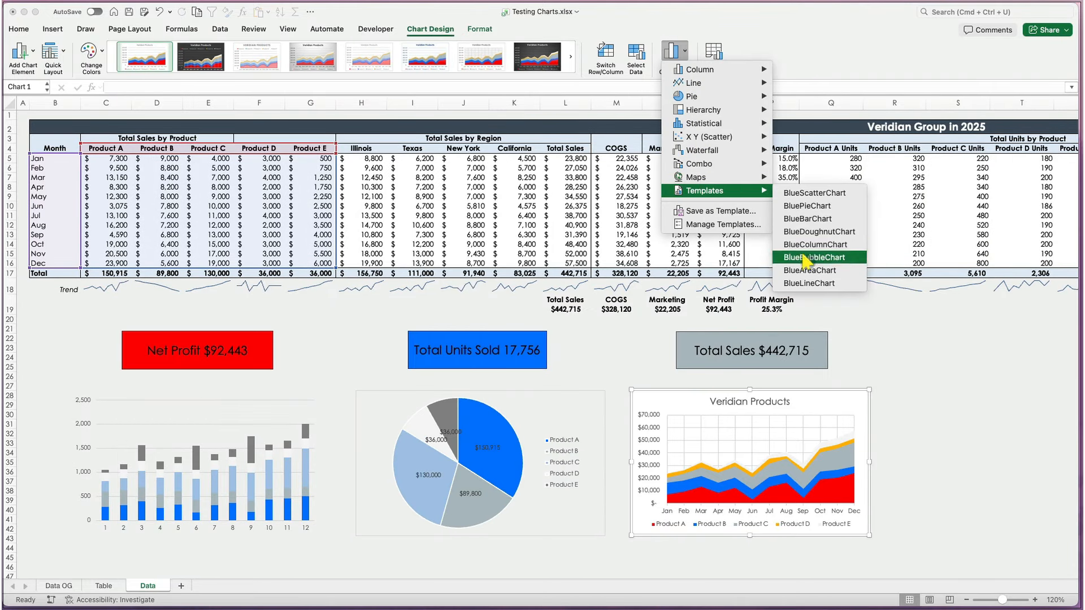
{"action": "left_click", "coordinate": [810, 270]}
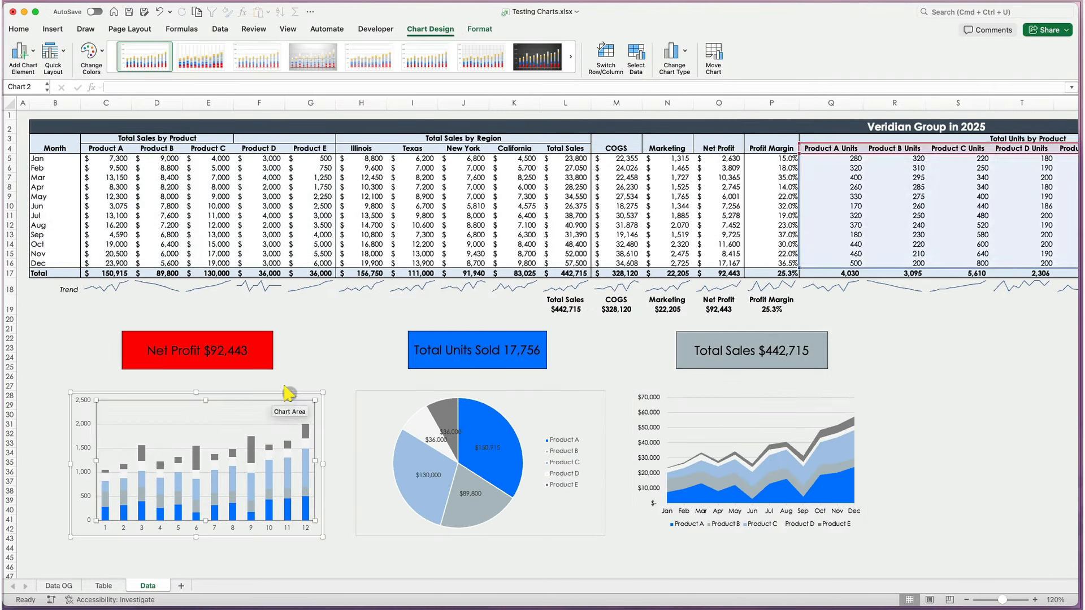